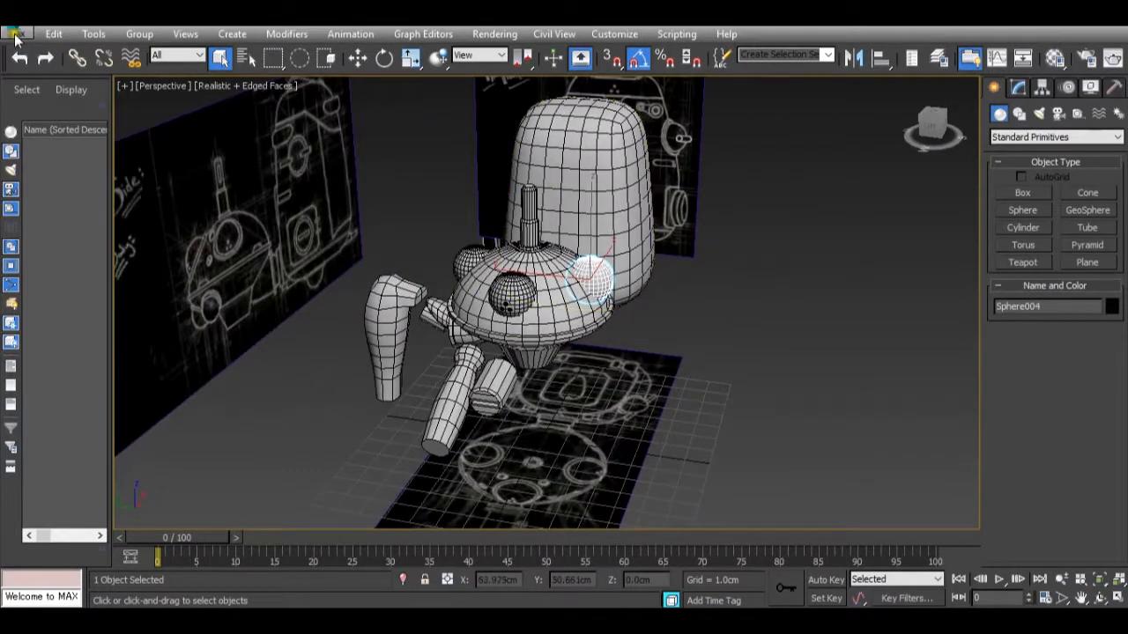
left_click(51, 35)
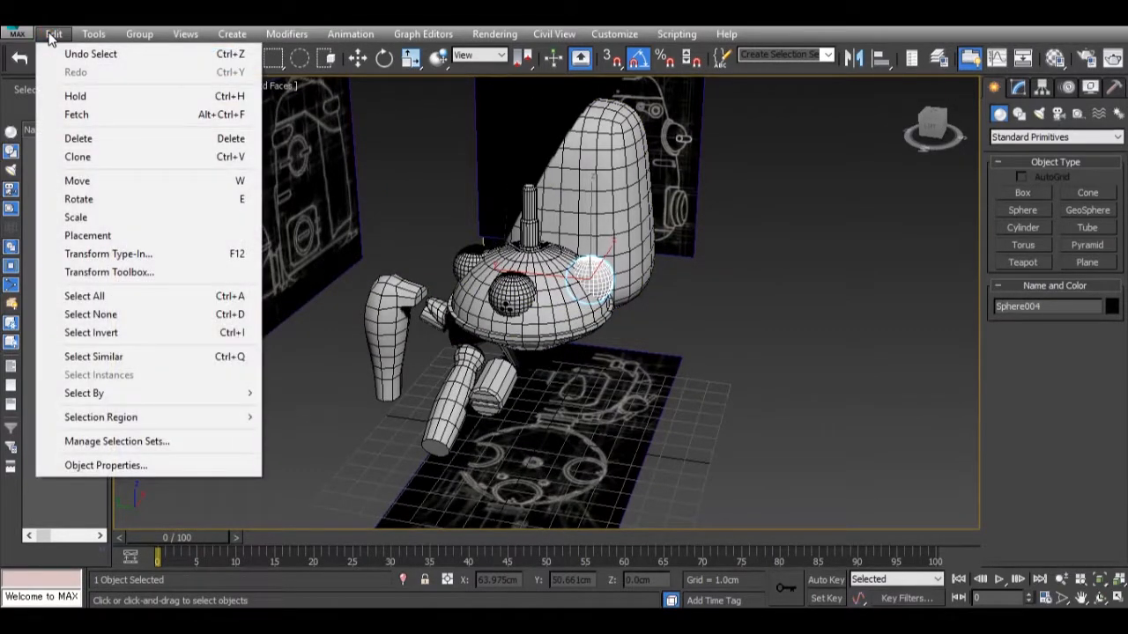
key("Escape")
middle_click_drag(445, 280, 431, 275, "alt")
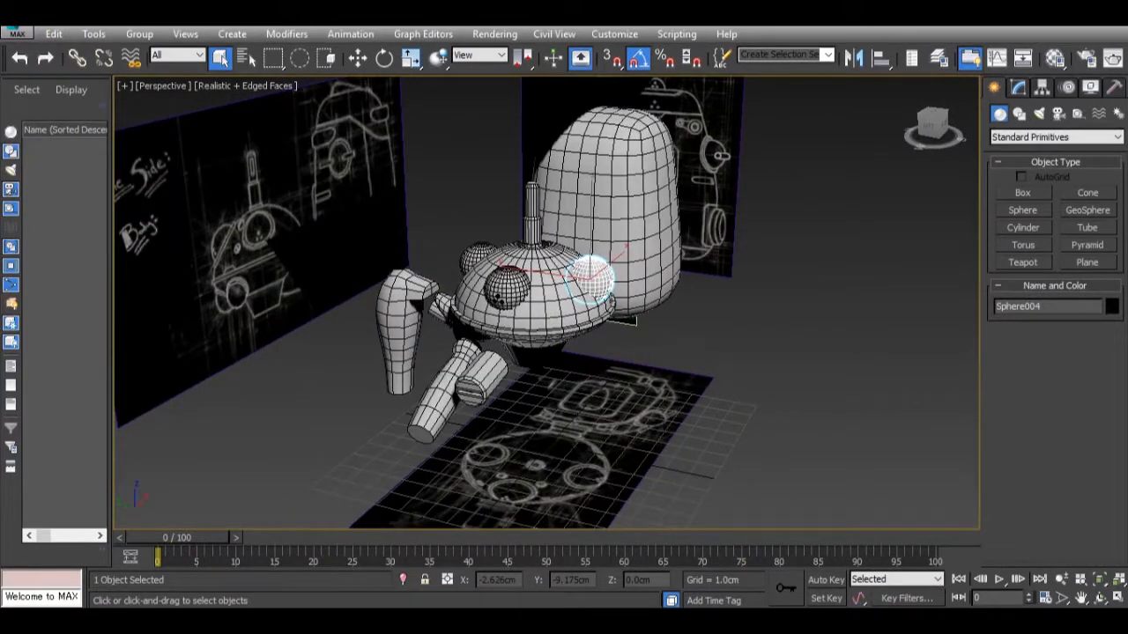
Switch to Windows Photo Viewer and examine the robot and wheel-foot reference images, including Tachikoma.jpg, then return to the 3ds Max scene.
mouse_move(754, 620)
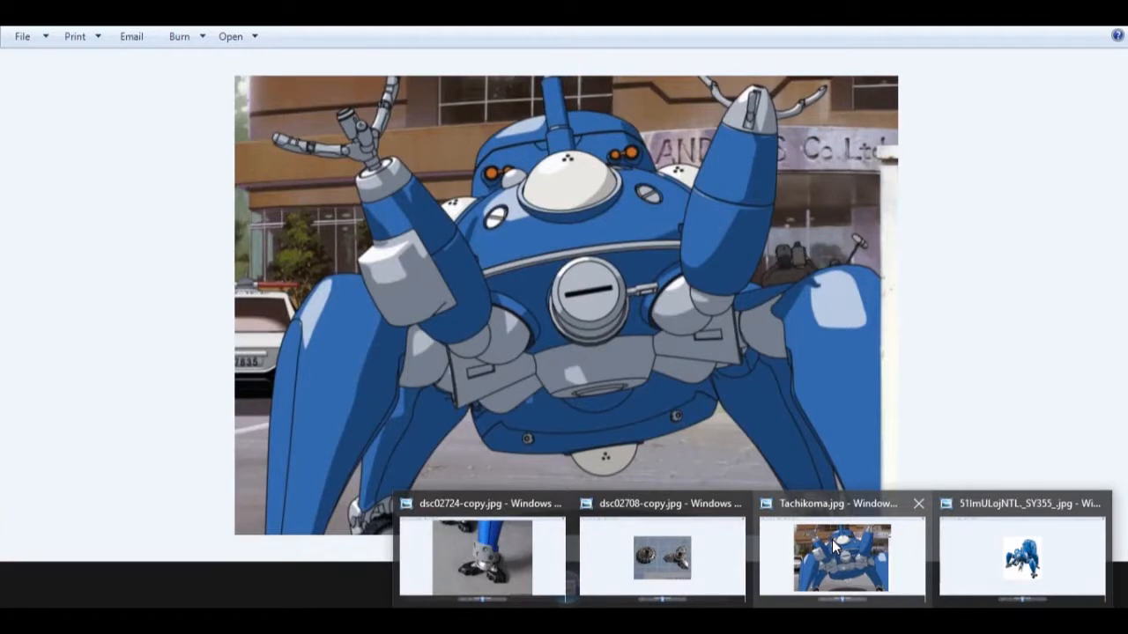
left_click(834, 546)
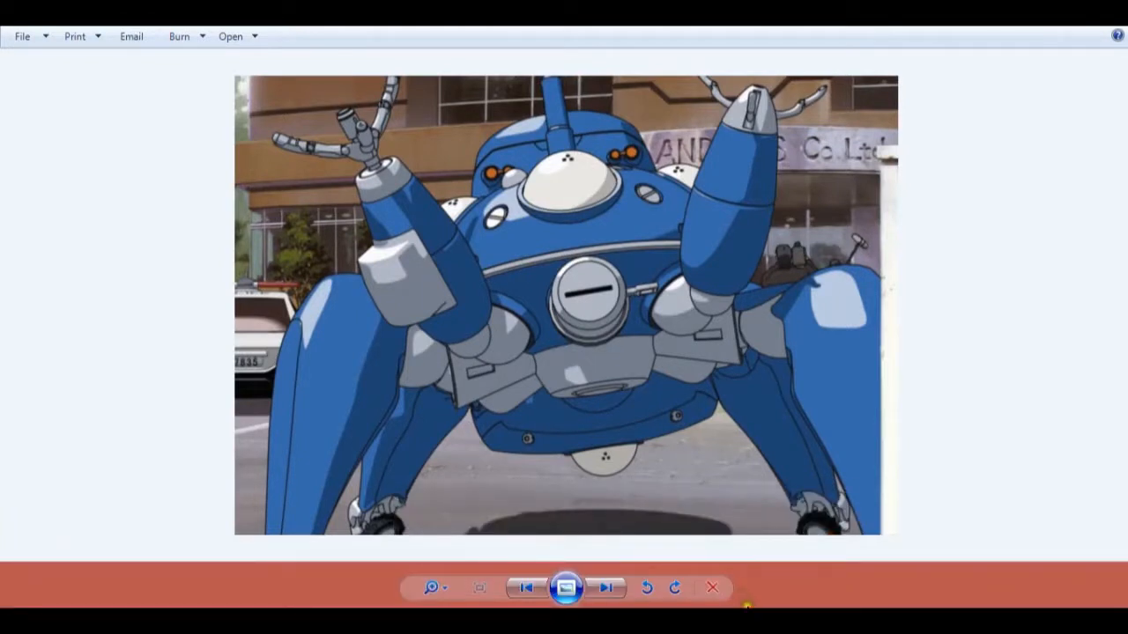
mouse_move(712, 617)
mouse_move(657, 550)
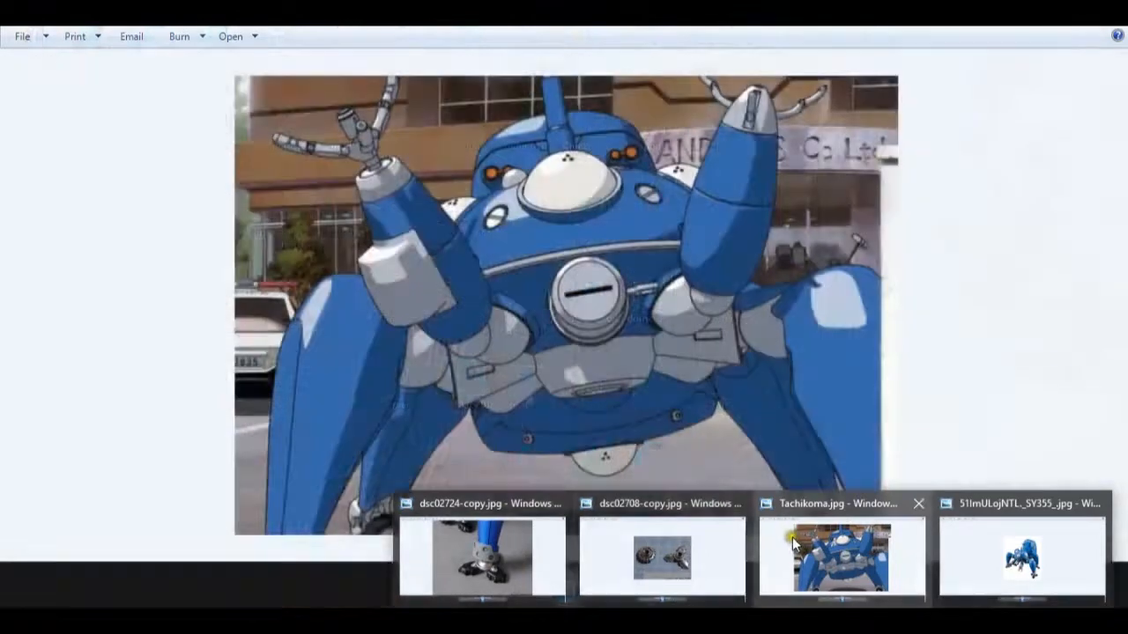
mouse_move(526, 548)
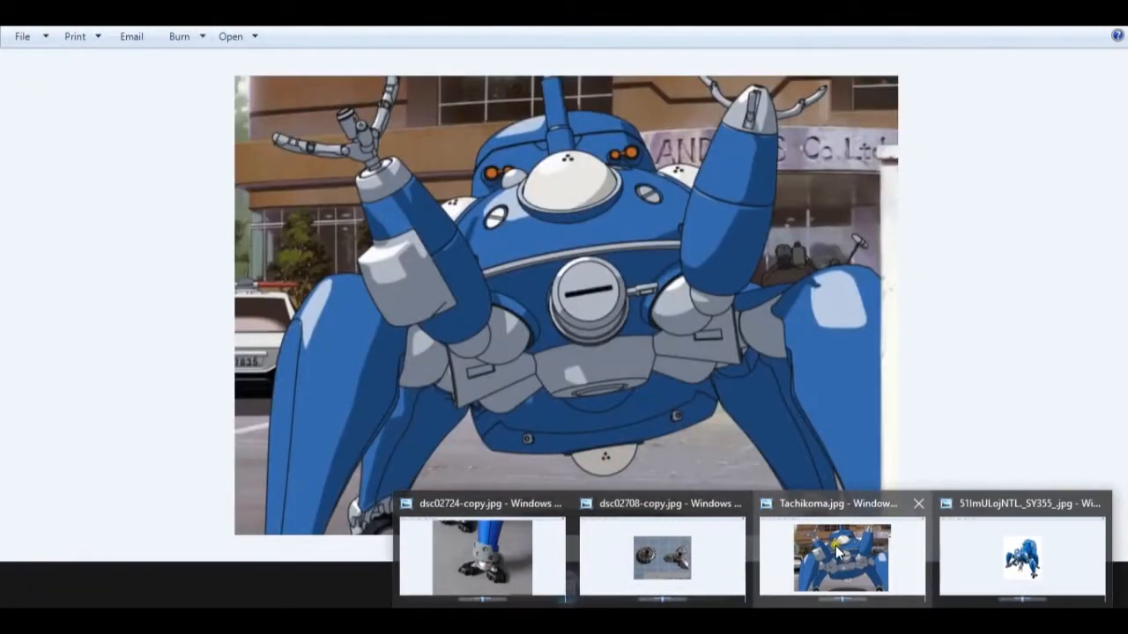
mouse_move(1000, 564)
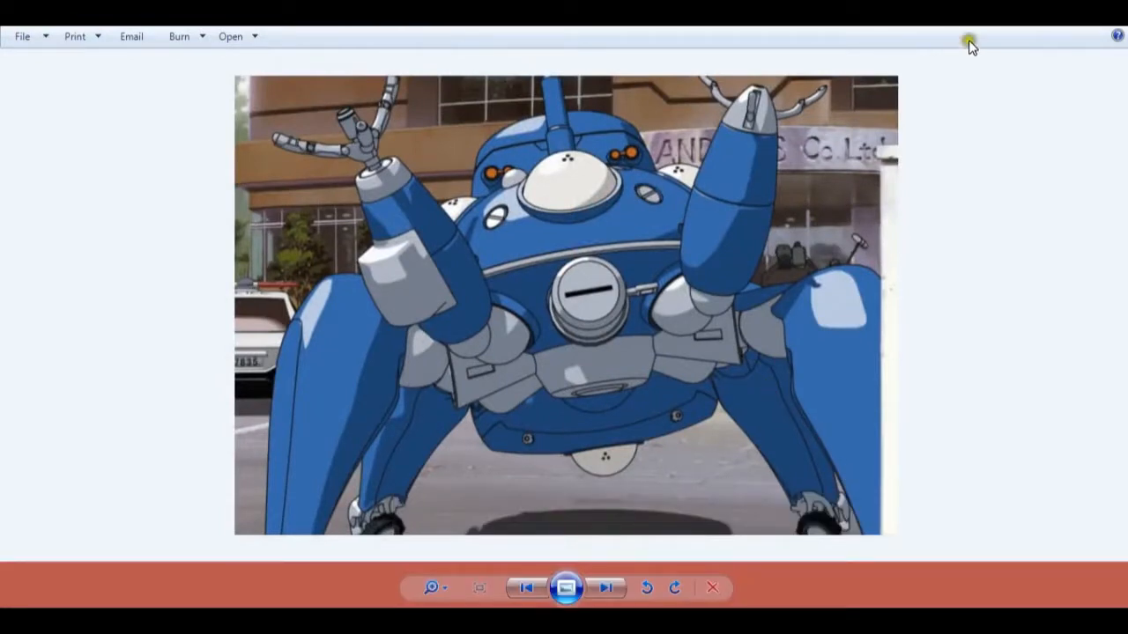
left_click(1037, 24)
middle_click_drag(673, 301, 594, 328, "alt")
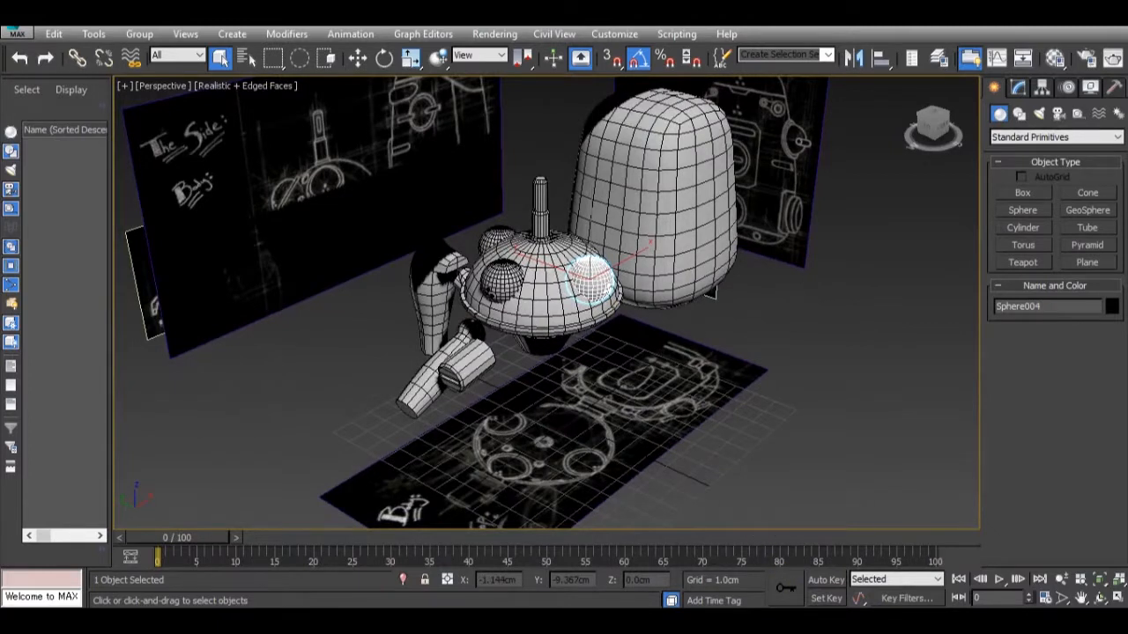
Examine the rim around the robot's white front eye up close in the Tachikoma.jpg reference image in Windows Photo Viewer.
mouse_move(793, 622)
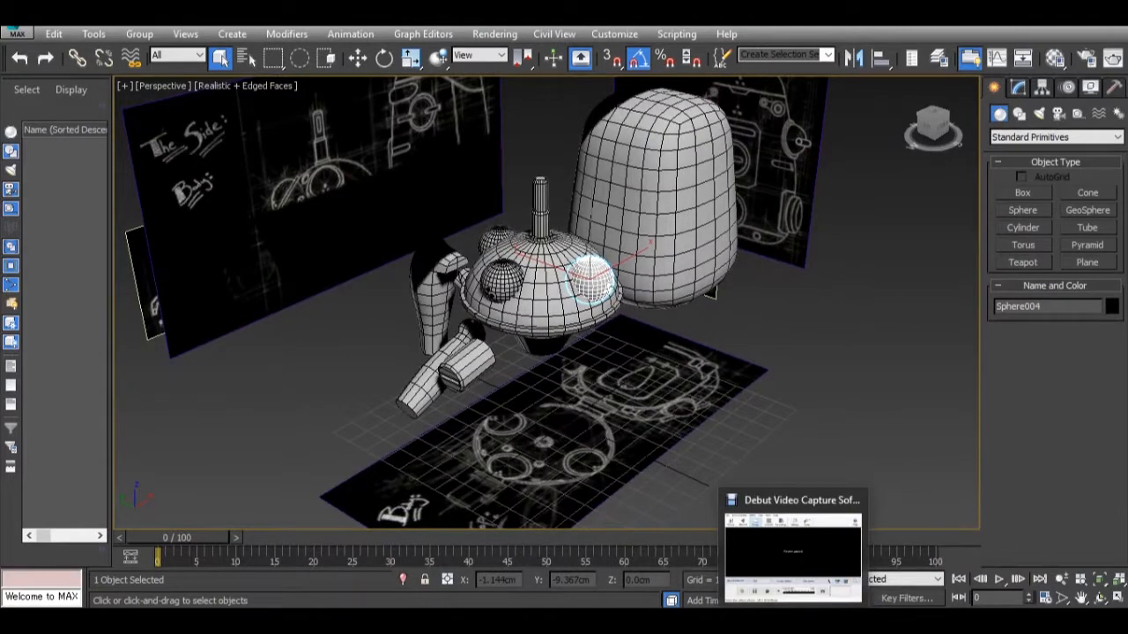
mouse_move(828, 622)
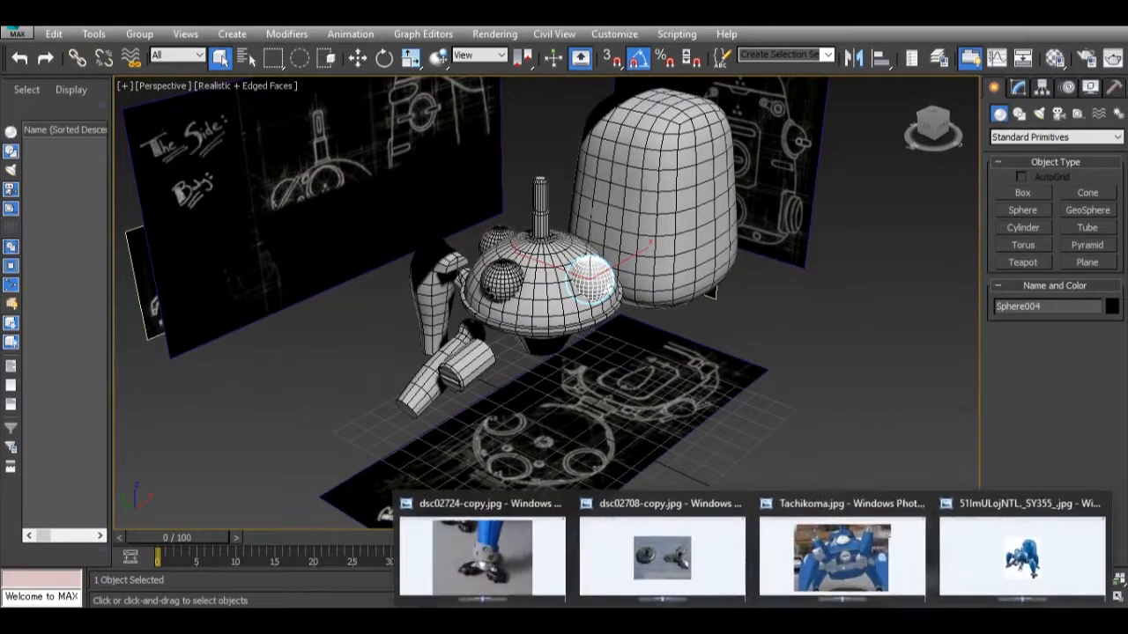
mouse_move(824, 564)
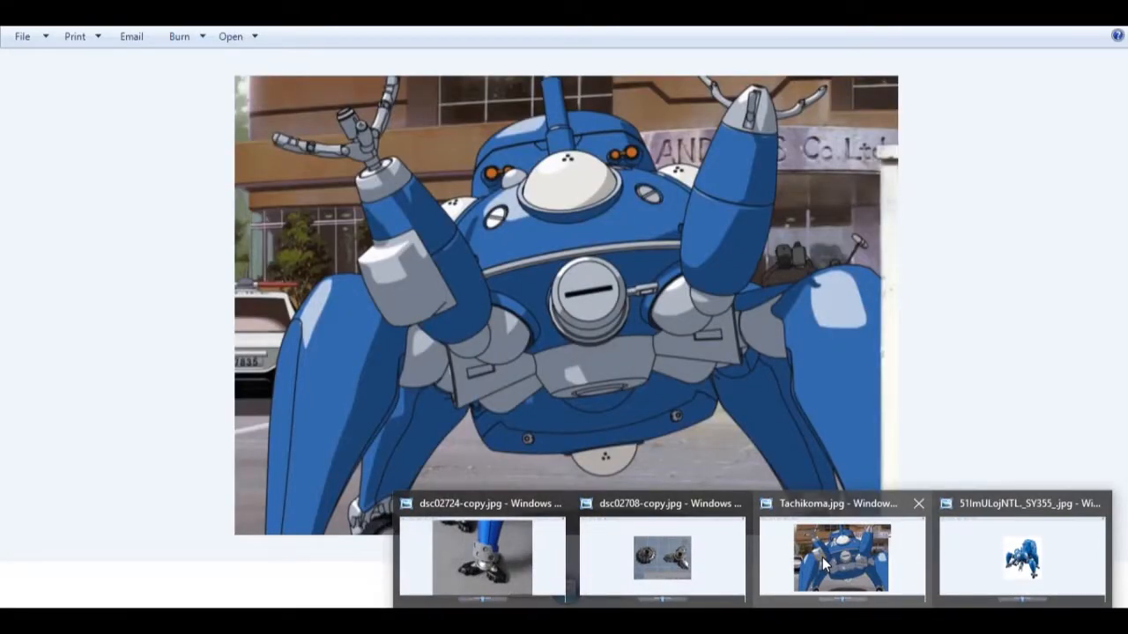
left_click(824, 564)
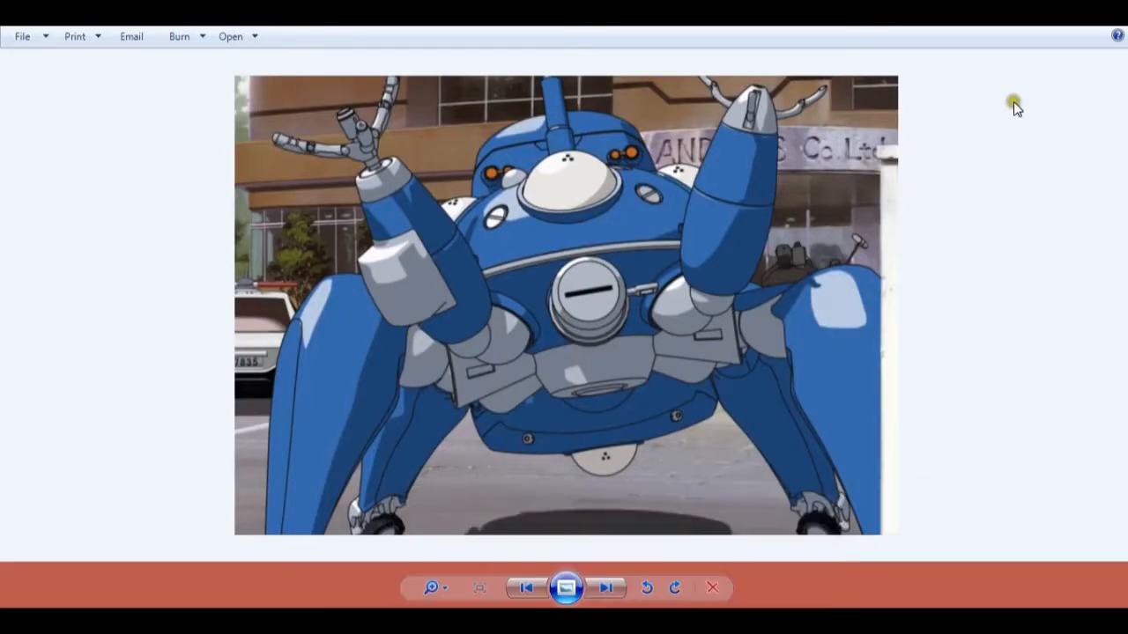
scroll(565, 210, "up", 2)
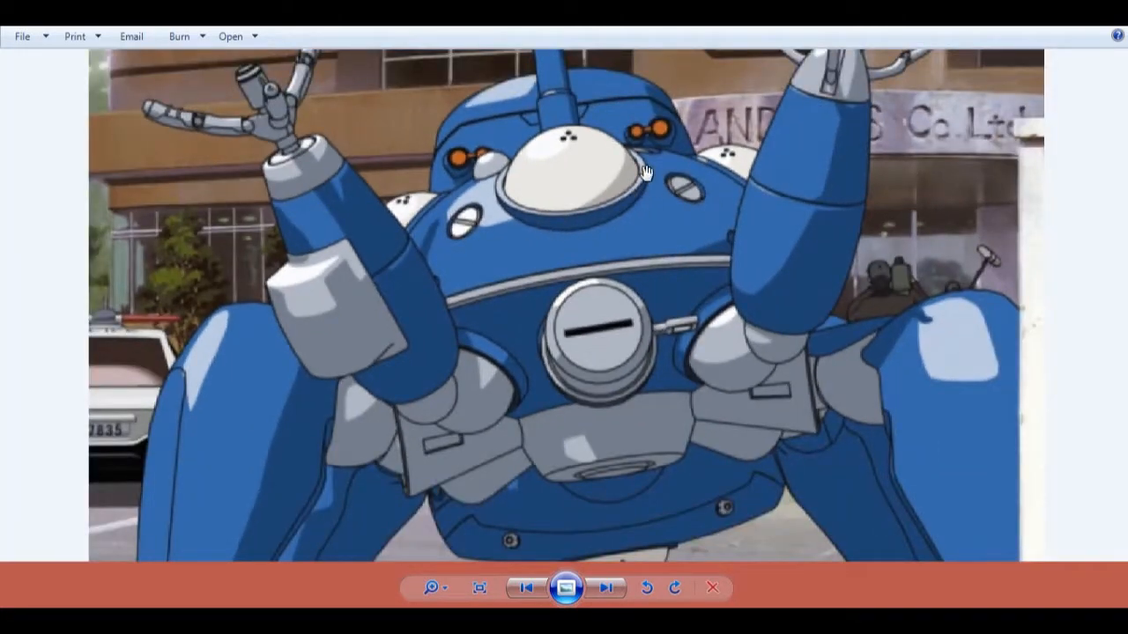
scroll(636, 319, "down", 1)
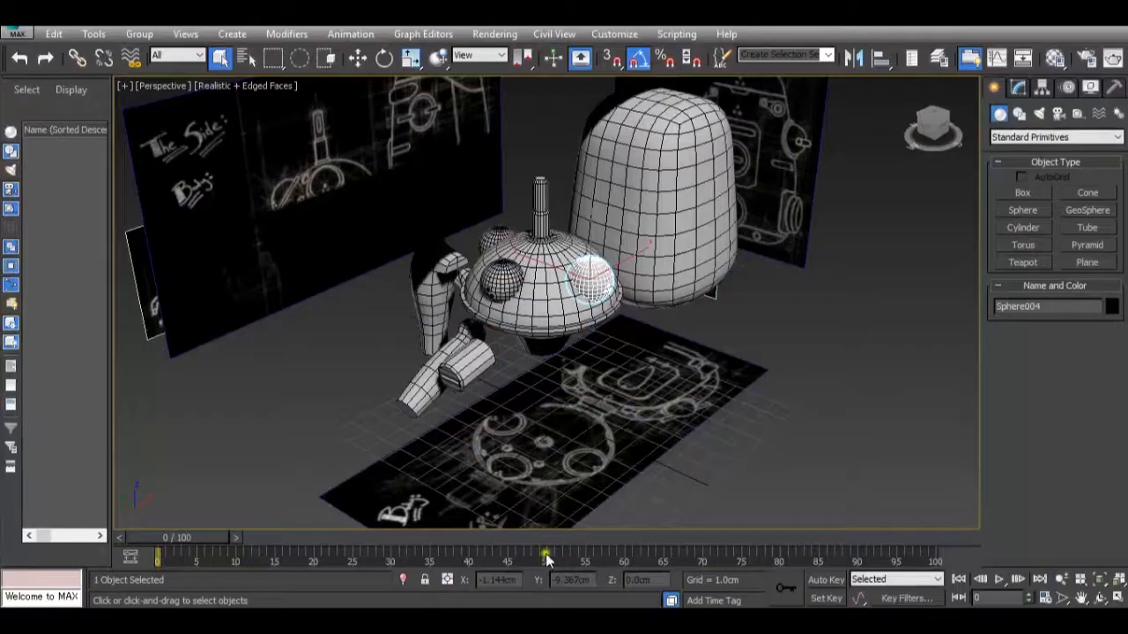
Return to 3ds Max and hide the "Bottom" sketch reference plane that covers the model in the Top view.
scroll(495, 291, "up", 3)
middle_click_drag(495, 290, 608, 365, "alt")
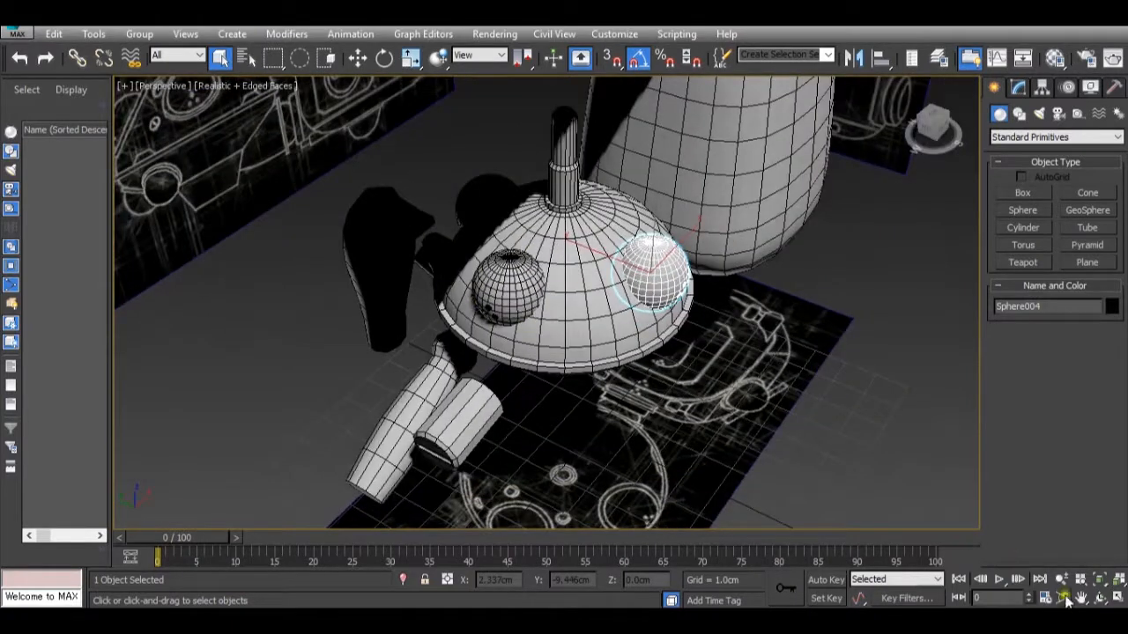
left_click(1117, 598)
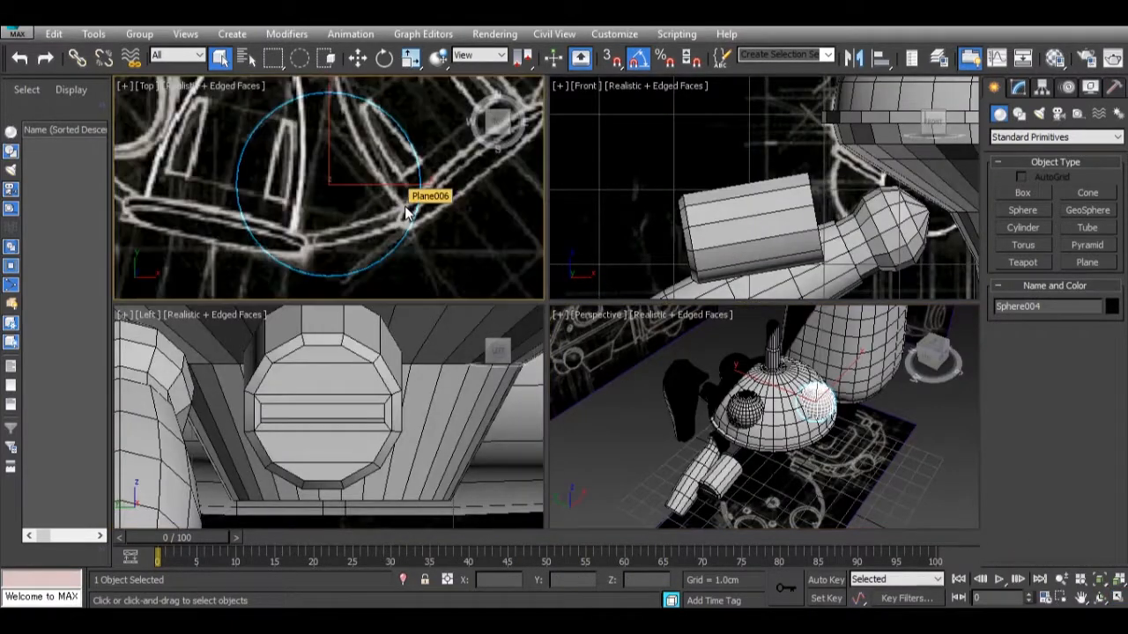
left_click(404, 211)
right_click(375, 181)
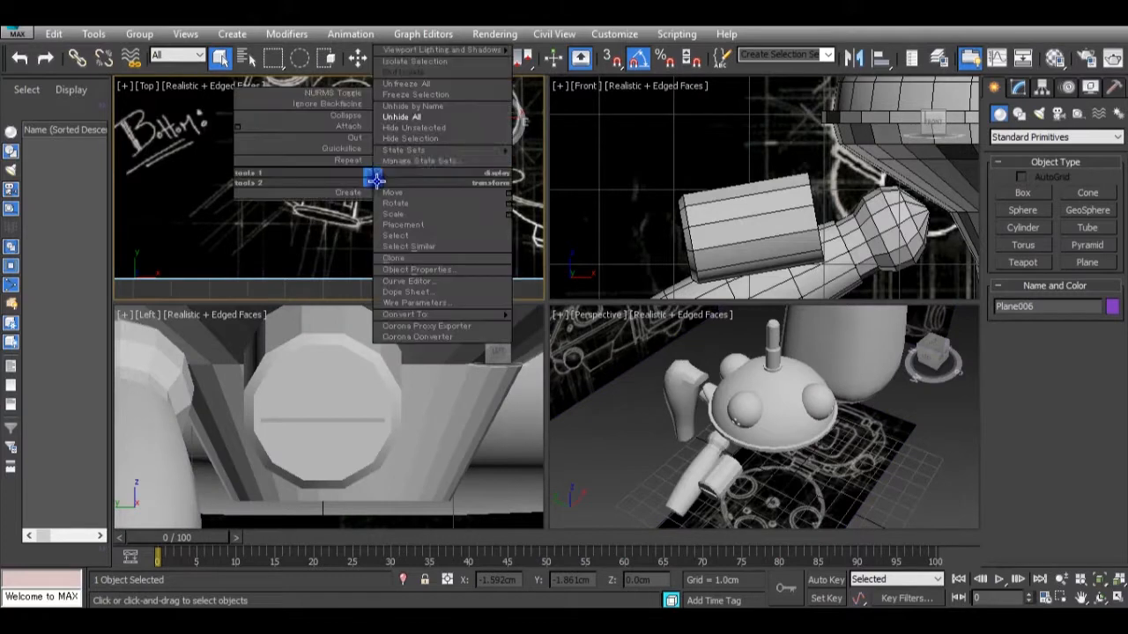
left_click(412, 139)
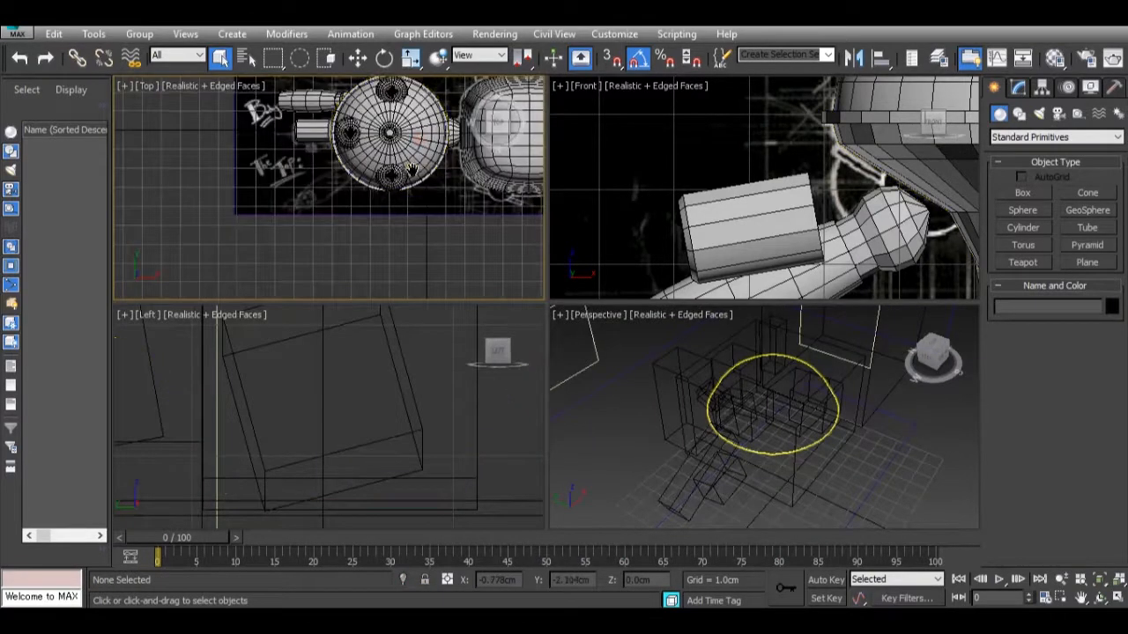
Create a cylinder centred on the front eye sphere in the Top view, about 0.937 cm in radius and 0.634 cm high.
middle_click_drag(412, 169, 404, 232)
scroll(332, 191, "up", 5)
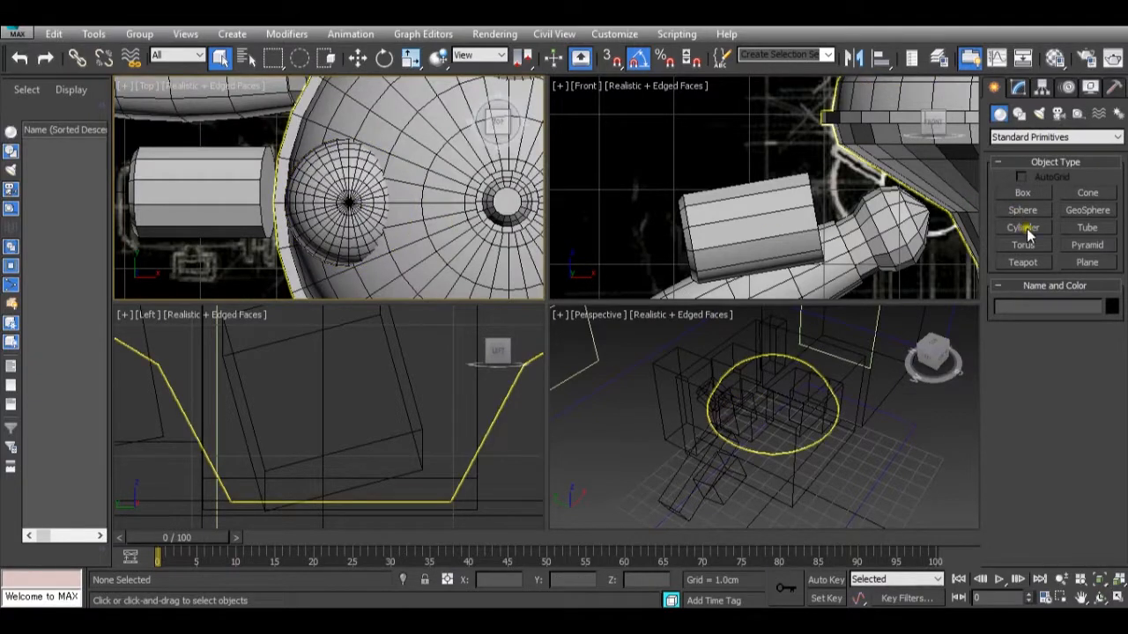
left_click(1026, 228)
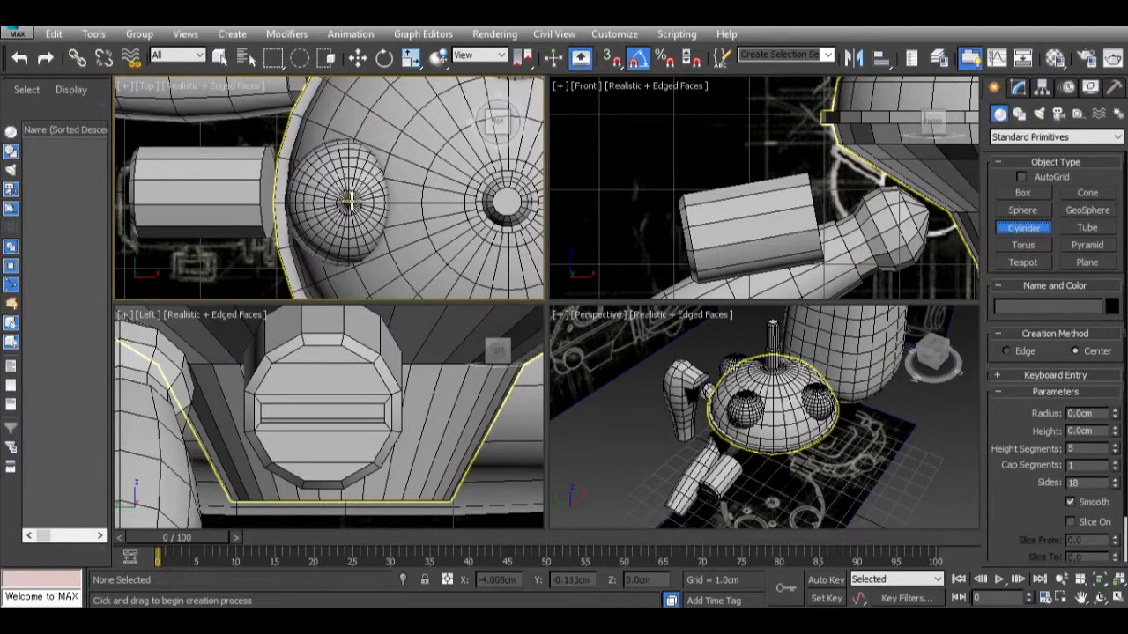
left_click_drag(349, 202, 390, 255)
left_click(390, 202)
Reduce the new cylinder's height segments to 1.
scroll(717, 446, "down", 3)
middle_click(746, 482)
key("z")
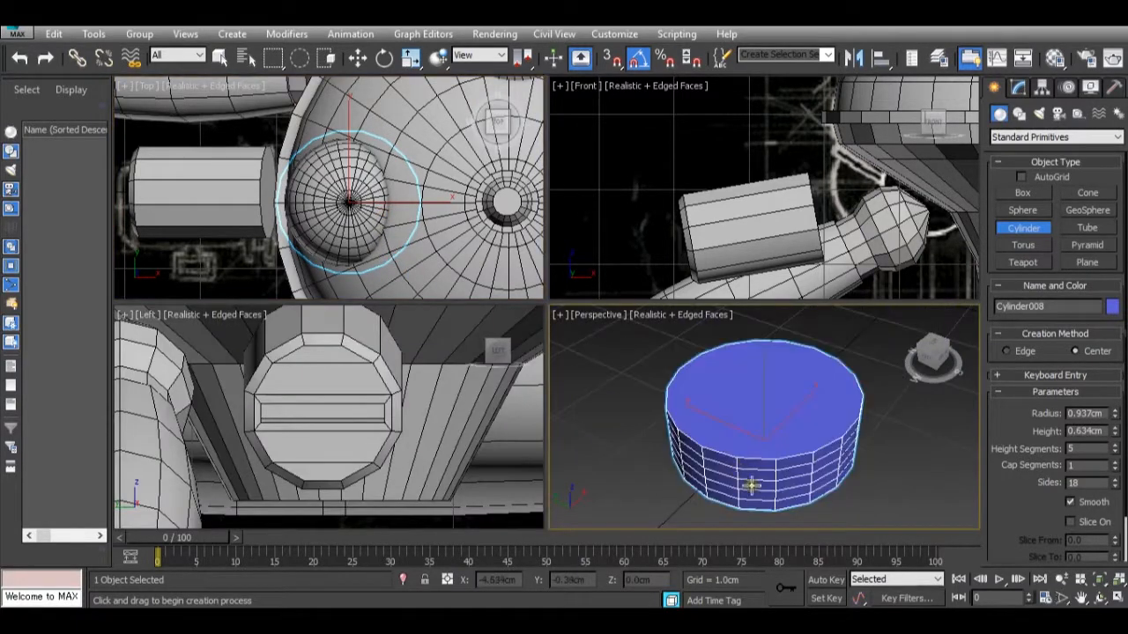
scroll(756, 452, "down", 9)
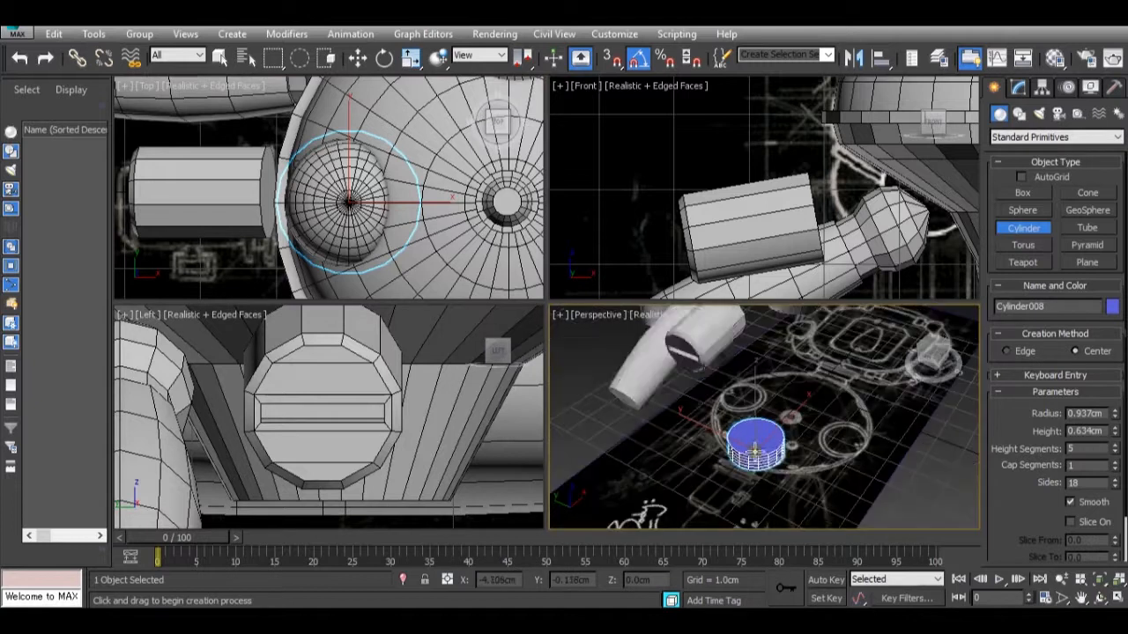
right_click(1112, 450)
Raise the cylinder vertically to Z about 7.975 cm so it surrounds the front eye sphere.
middle_click_drag(821, 508, 796, 491, "alt")
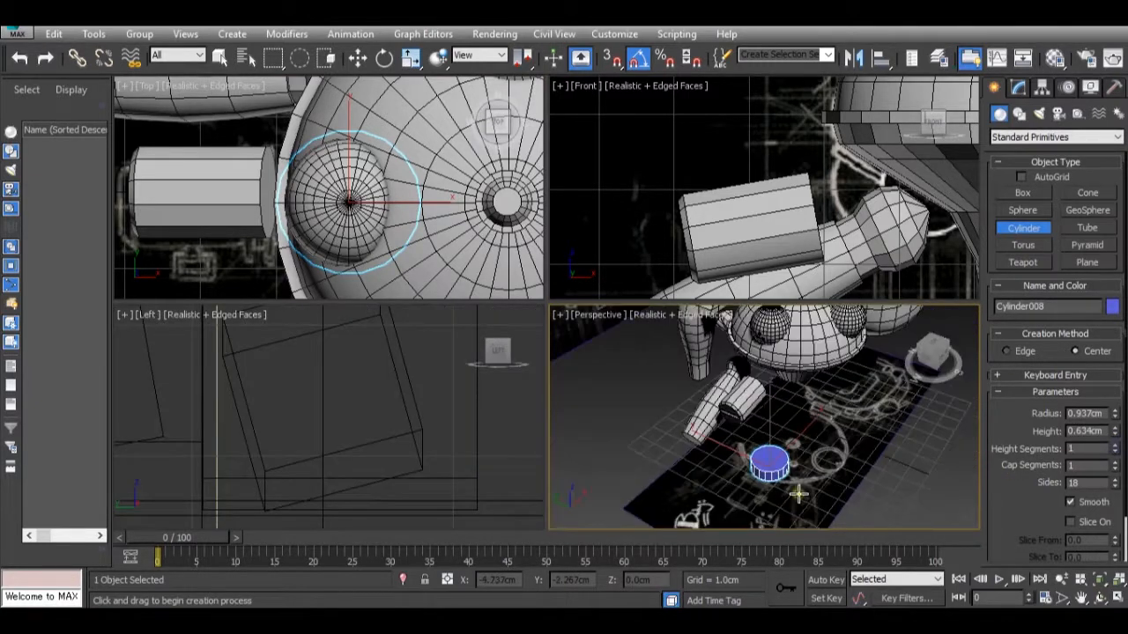
key("w")
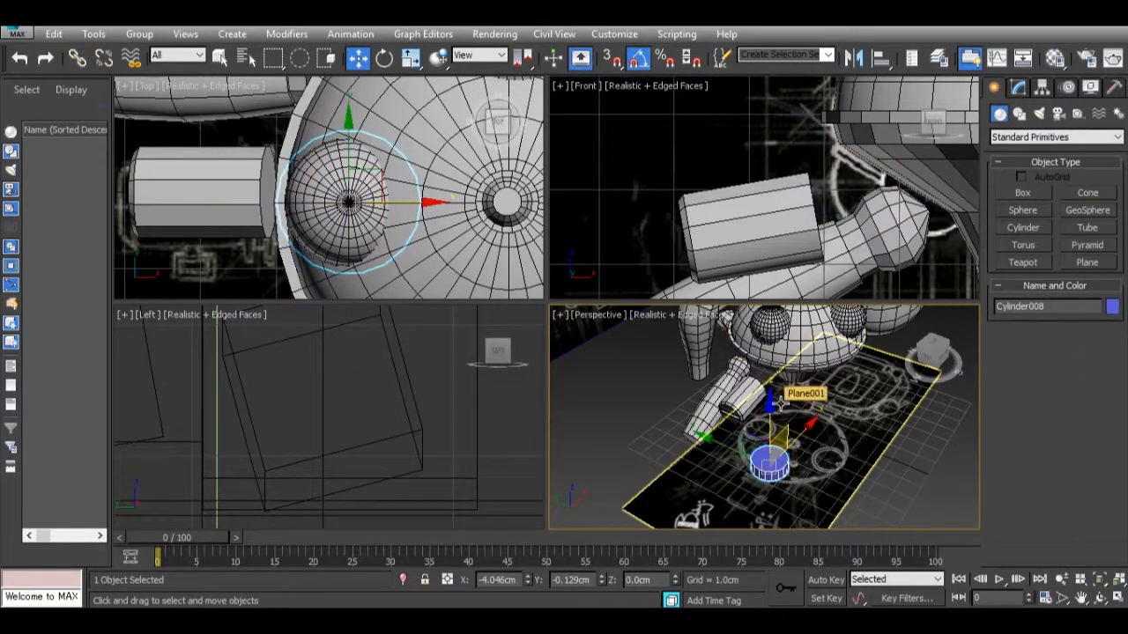
left_click_drag(779, 404, 779, 277)
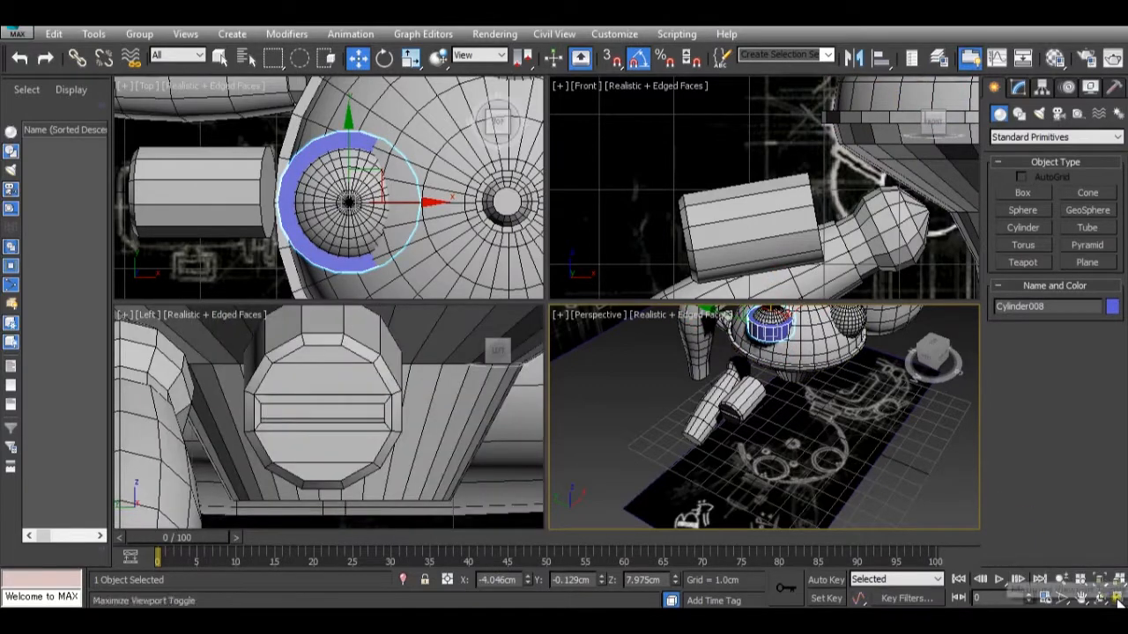
Tilt the cylinder about -55 degrees around the Y axis so it faces forward around the front eye in the Perspective view.
left_click(1117, 598)
middle_click_drag(547, 83, 550, 167)
scroll(569, 171, "up", 7)
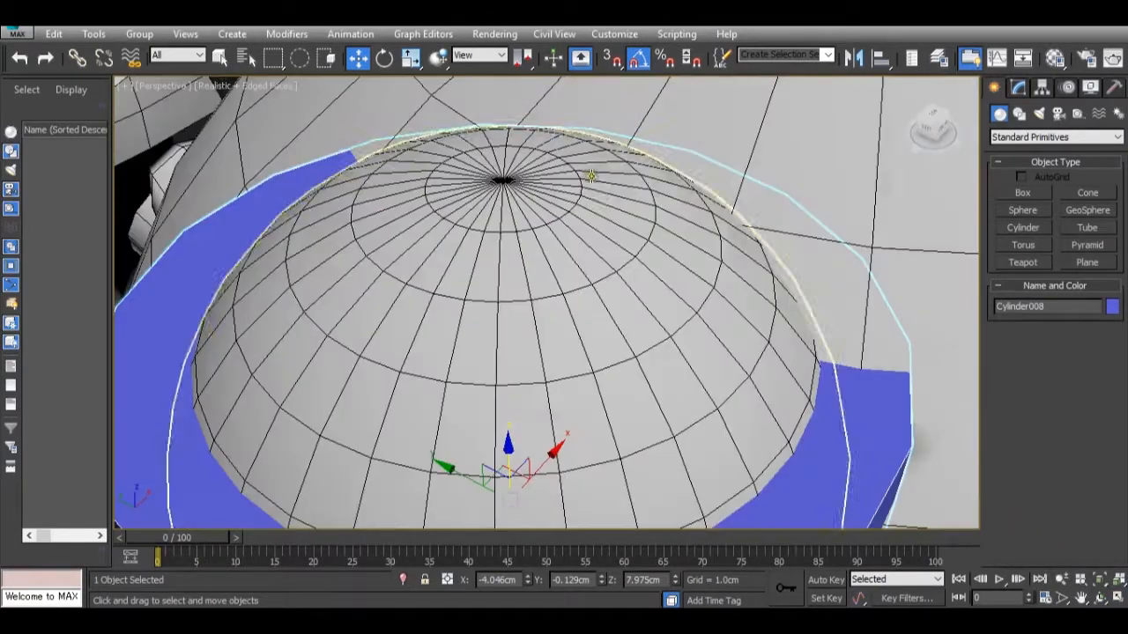
scroll(602, 195, "down", 3)
scroll(598, 201, "down", 4)
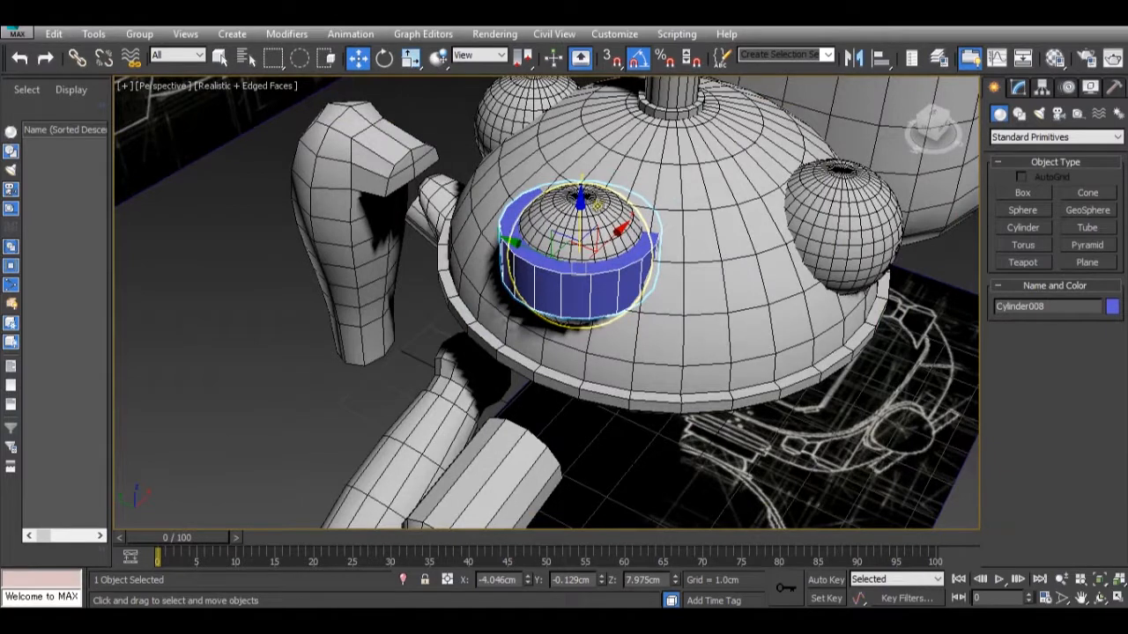
key("e")
left_click_drag(564, 228, 544, 274)
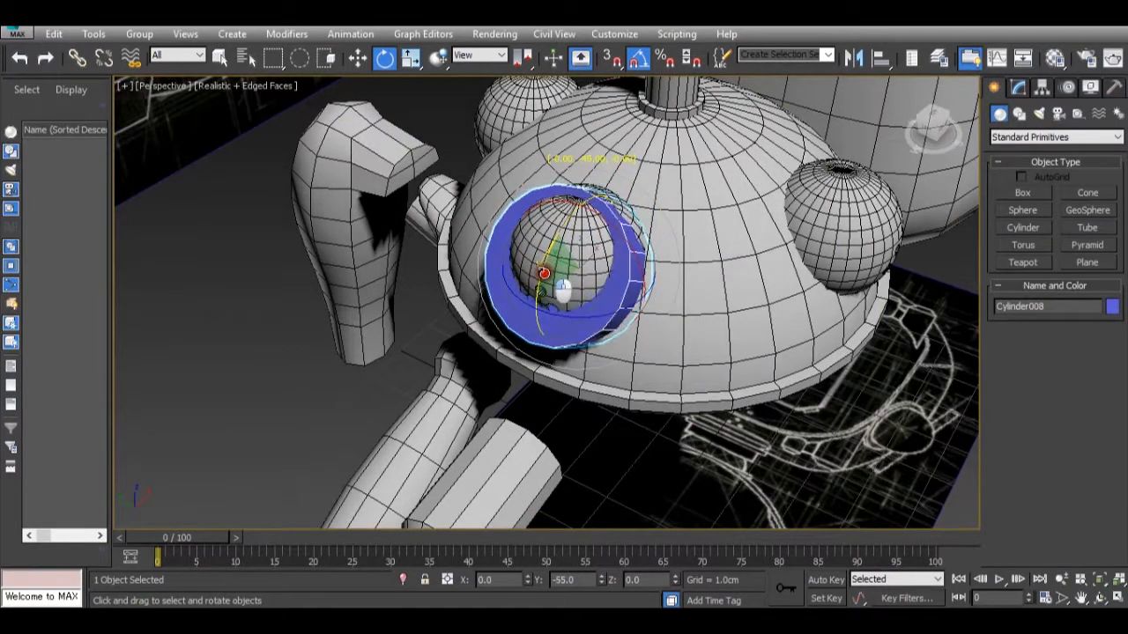
Move the tilted cylinder along X to about -3.735 cm, pushing it into the head behind the front eye.
key("w")
middle_click_drag(478, 292, 656, 285, "alt")
scroll(525, 287, "up", 4)
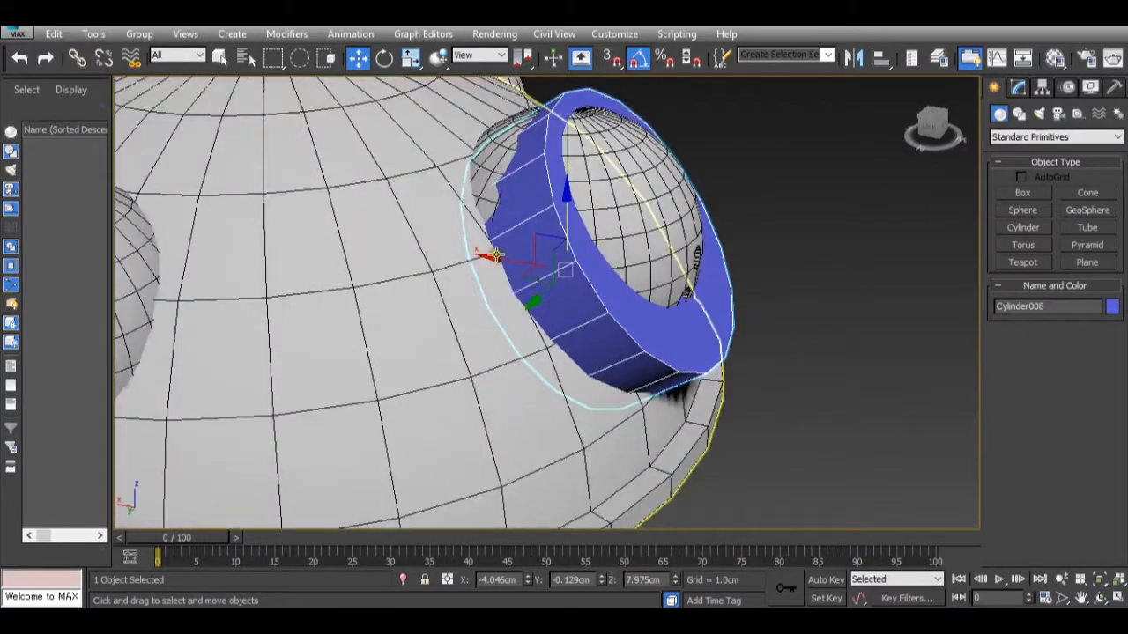
left_click_drag(502, 263, 457, 252)
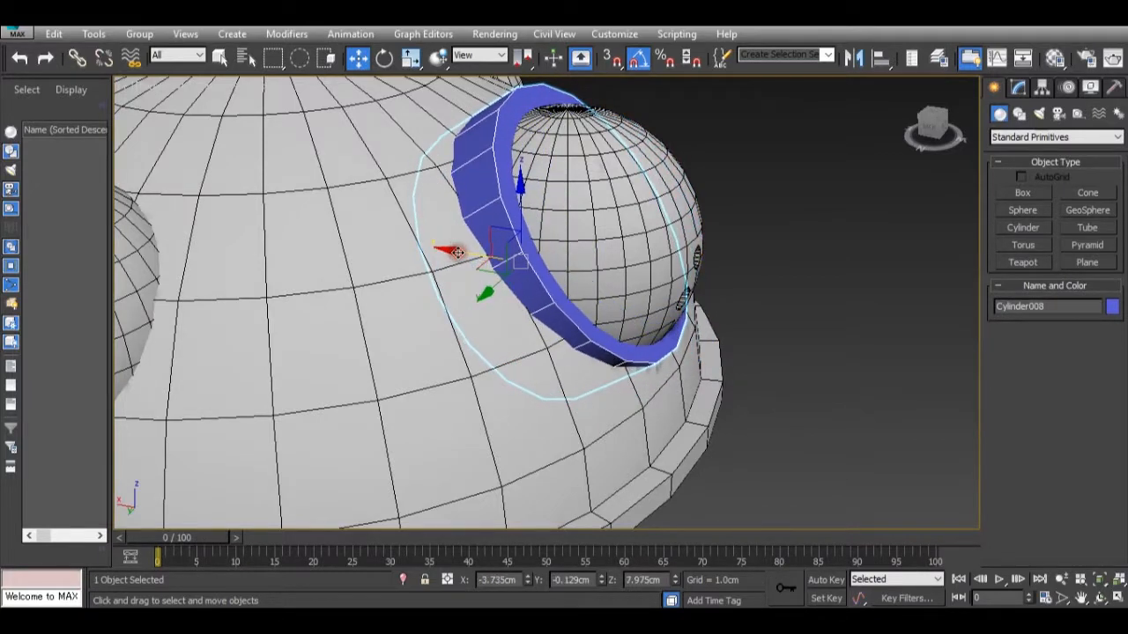
Rotate the cylinder back 10 degrees around Y and seat it against the head at about X -3.73 cm, Z 7.866 cm.
key("e")
left_click_drag(582, 237, 581, 230)
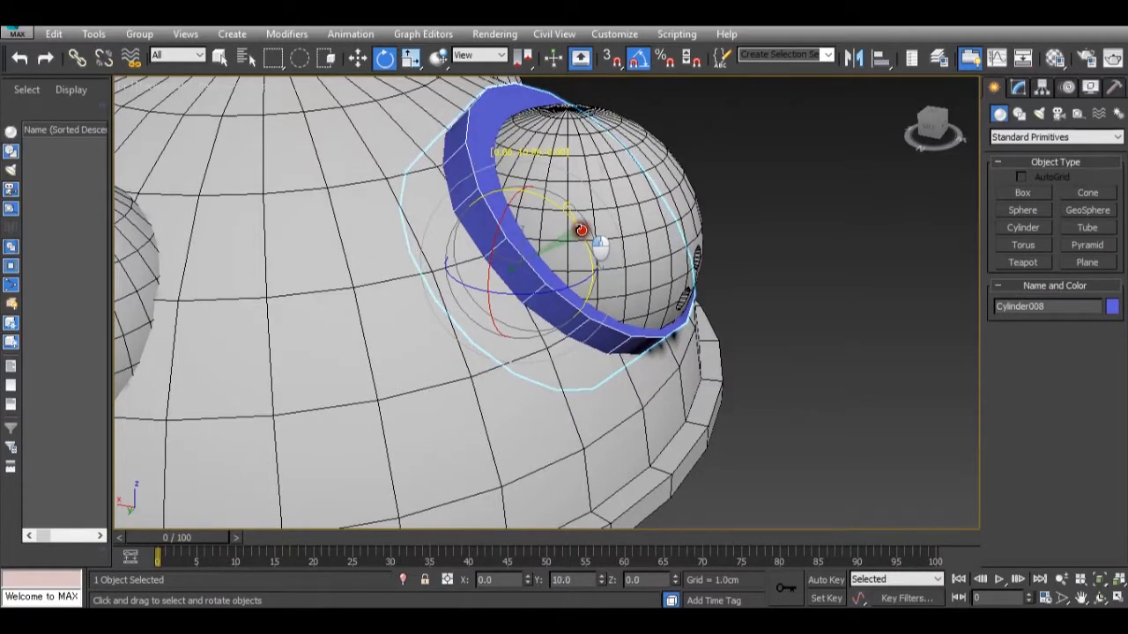
key("w")
mouse_move(482, 257)
left_mouse_down()
mouse_move(535, 235)
mouse_move(514, 261)
mouse_move(463, 260)
left_mouse_up()
middle_click_drag(641, 269, 604, 295, "alt")
scroll(604, 295, "down", 10)
middle_click_drag(691, 319, 738, 300, "alt")
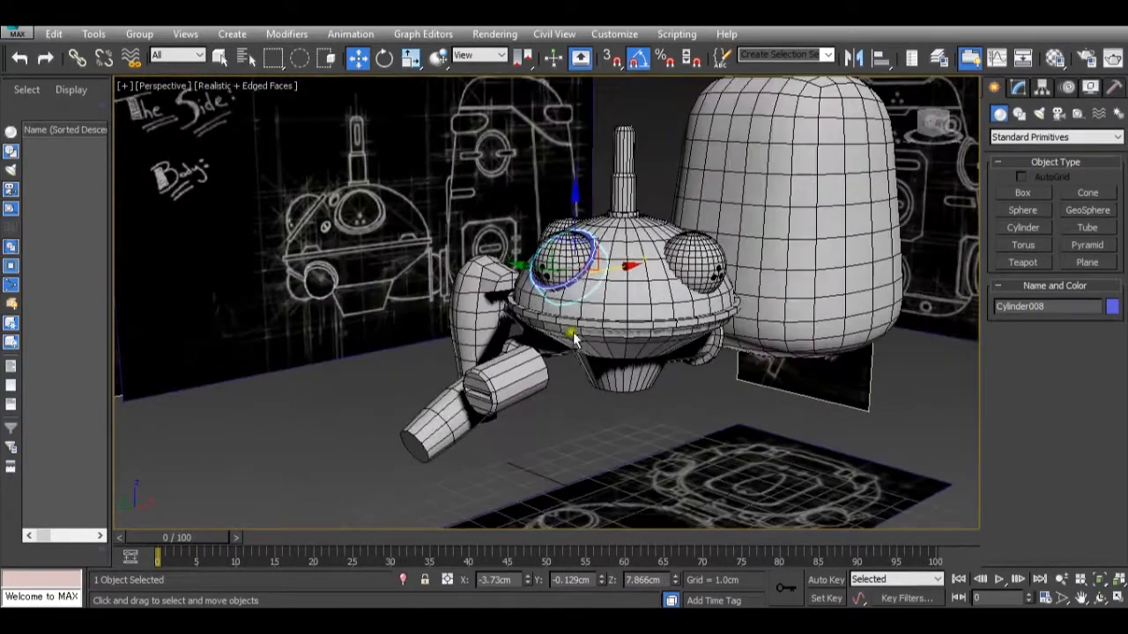
Compare the rim around the front eye with the Tachikoma.jpg reference image, viewing it from several angles.
scroll(738, 300, "up", 10)
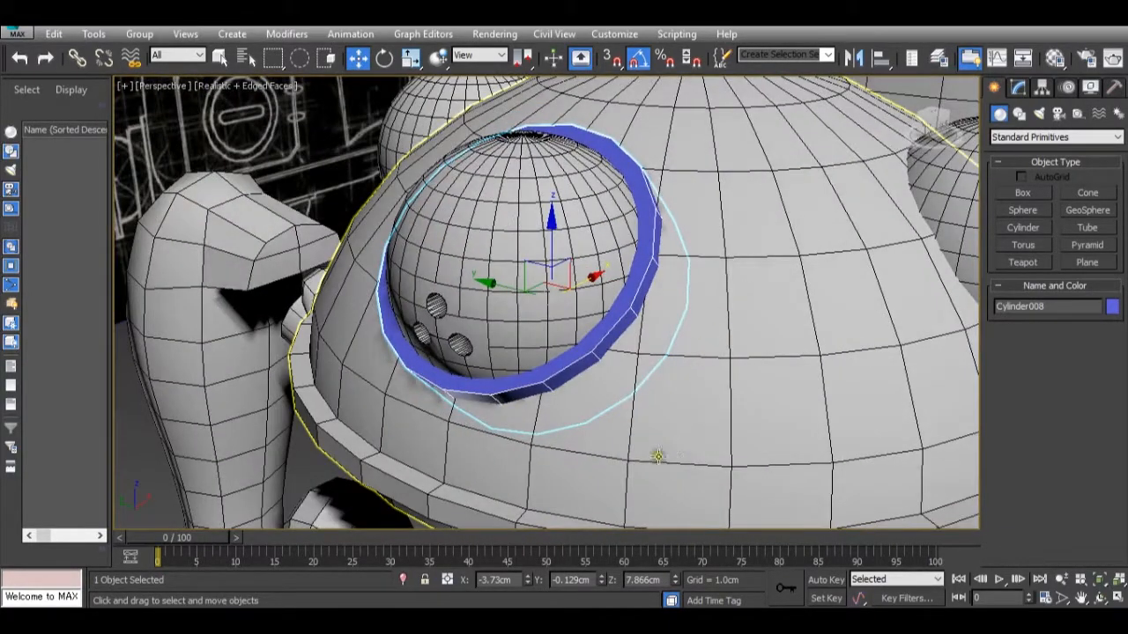
mouse_move(780, 607)
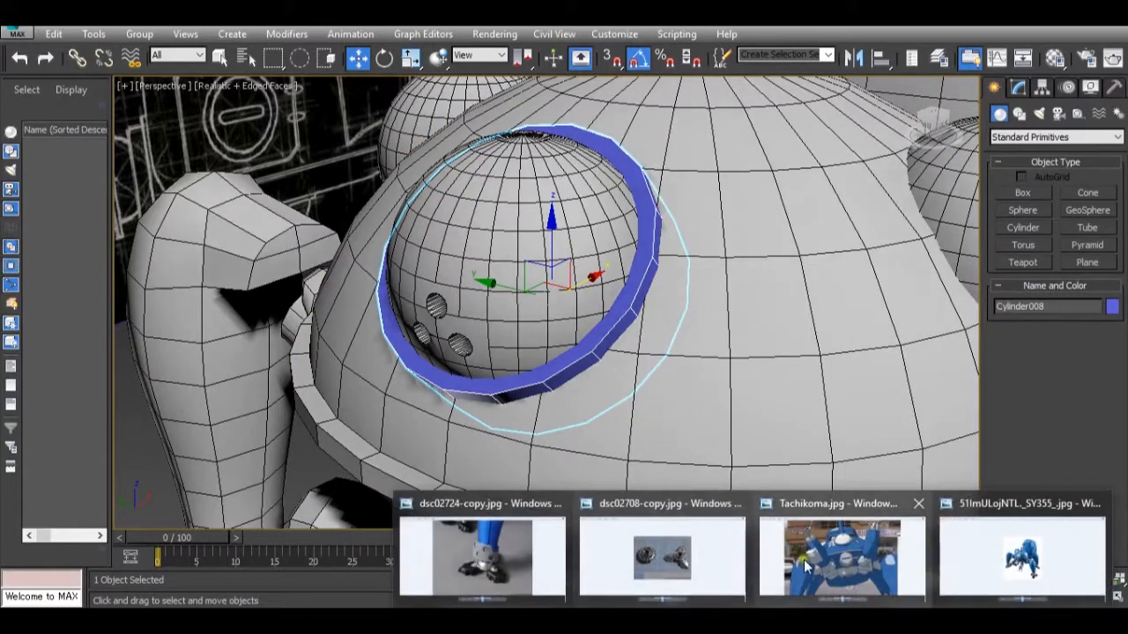
mouse_move(803, 560)
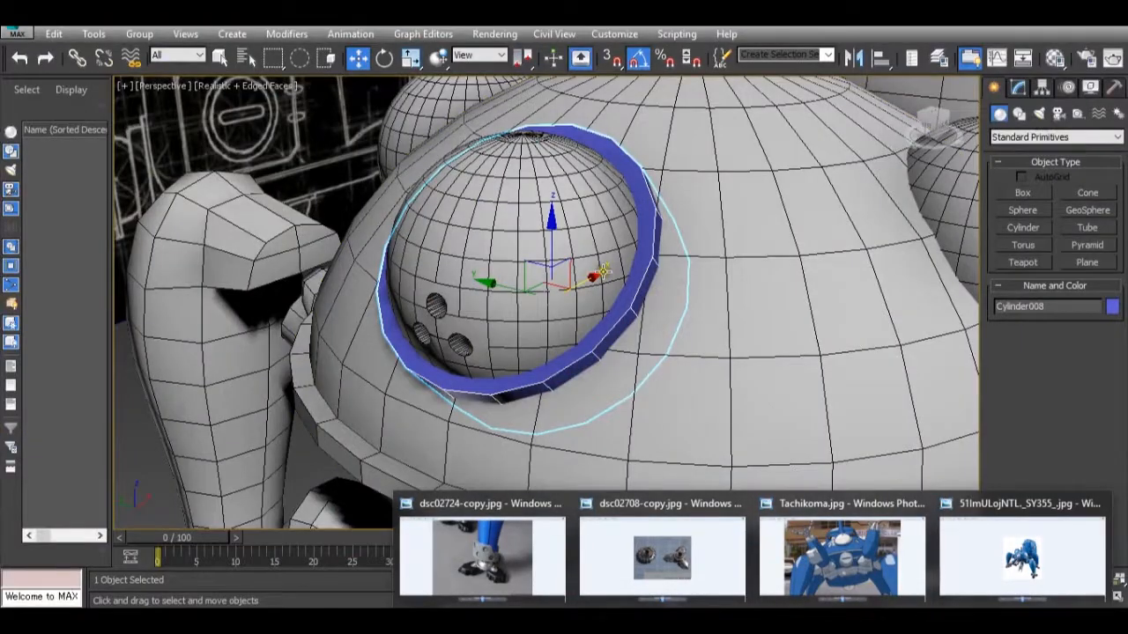
scroll(605, 311, "down", 5)
middle_click_drag(605, 310, 656, 351, "alt")
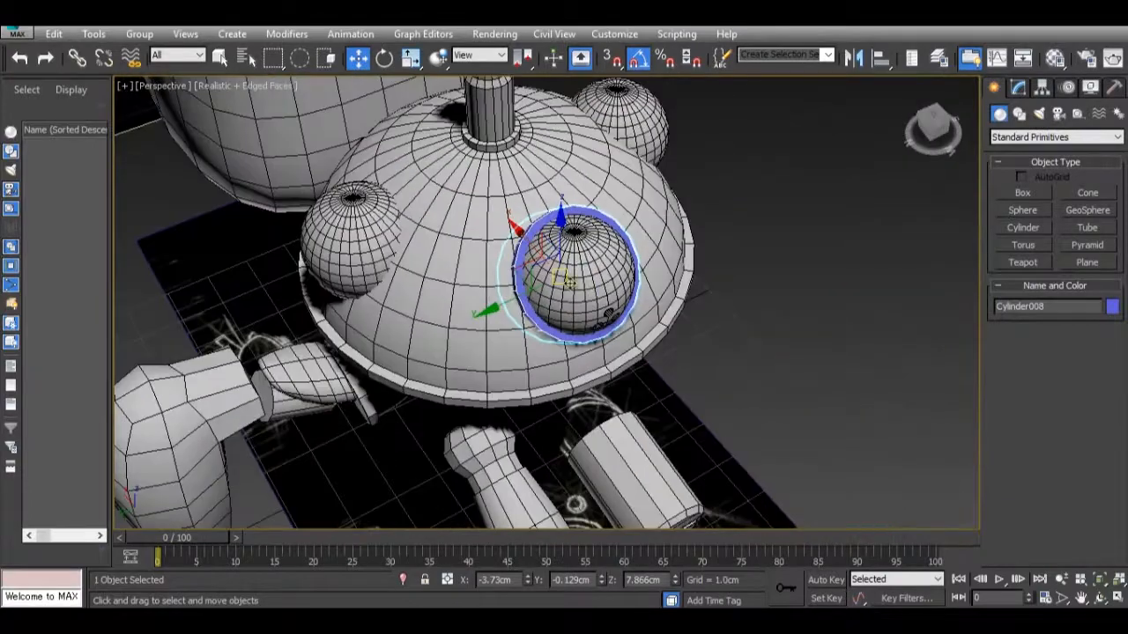
scroll(596, 303, "up", 5)
middle_click_drag(592, 295, 505, 236, "alt")
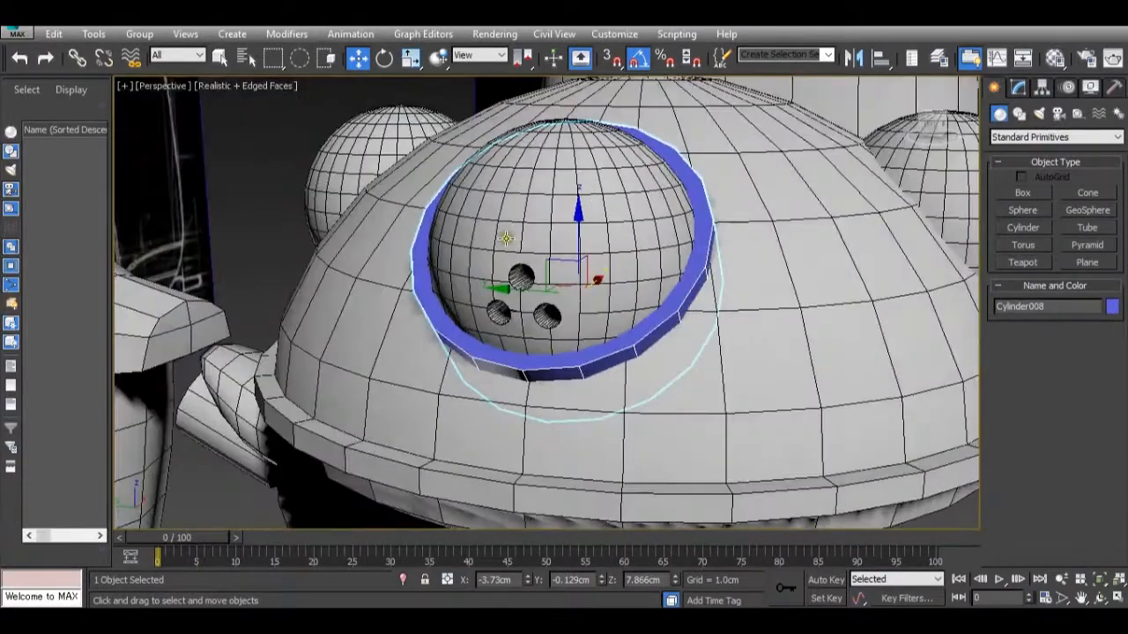
Set the number of sides of the front-eye rim cylinder to 28.
left_click(1018, 89)
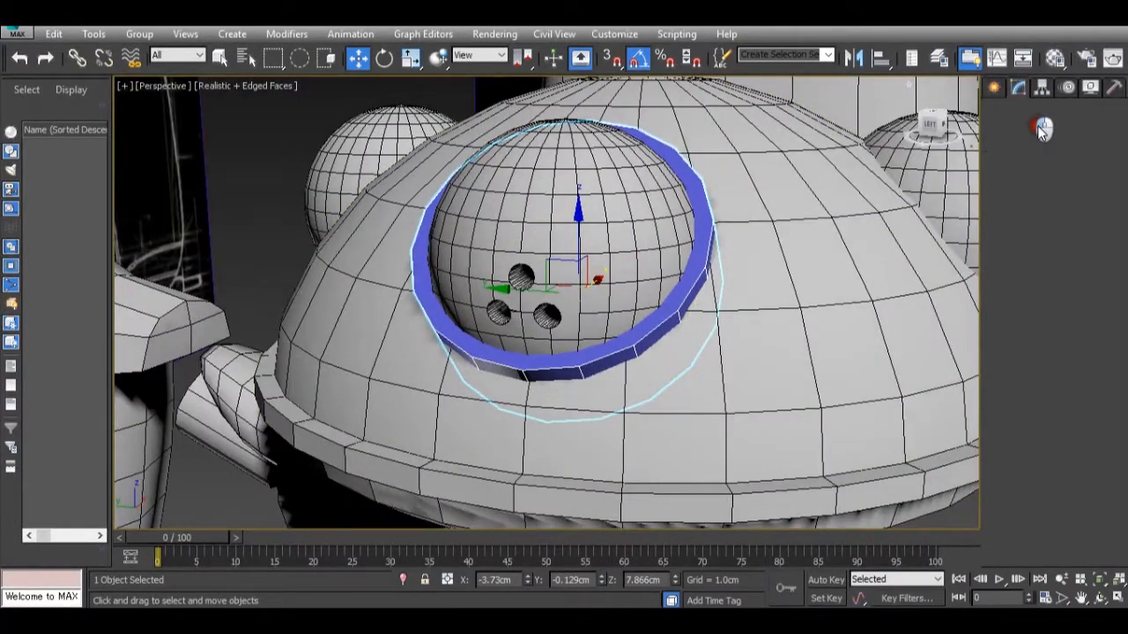
left_click_drag(1113, 393, 1115, 397)
middle_click_drag(641, 376, 659, 406, "alt")
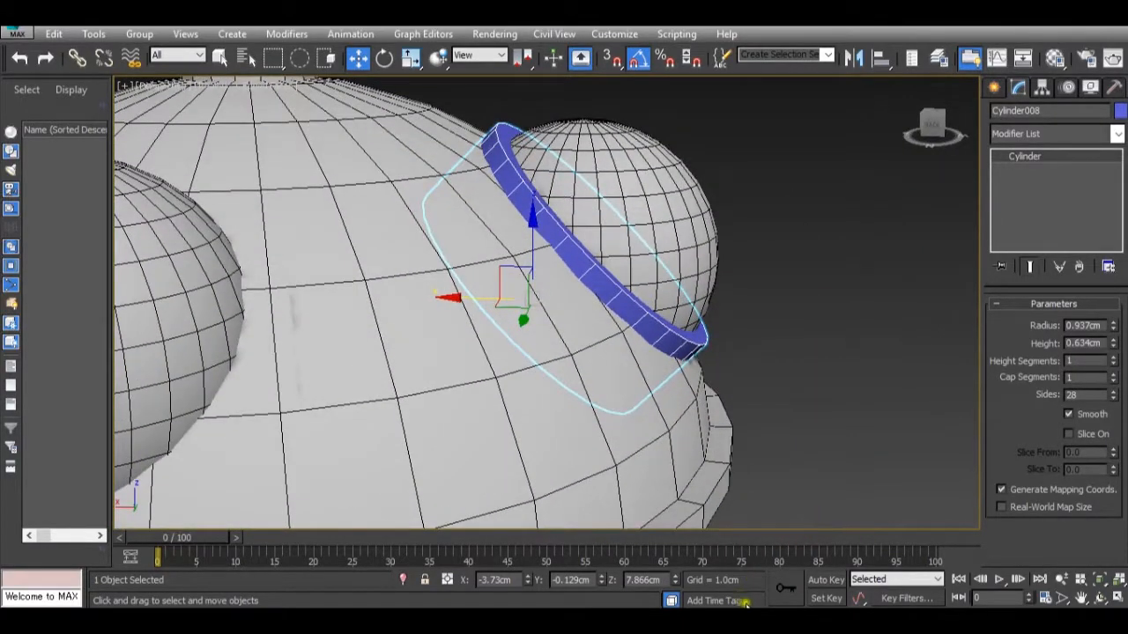
Shift the rim cylinder deeper into the head around the front eye, to about X -3.661 cm and Z 7.817 cm, checking the Tachikoma.jpg reference.
mouse_move(788, 580)
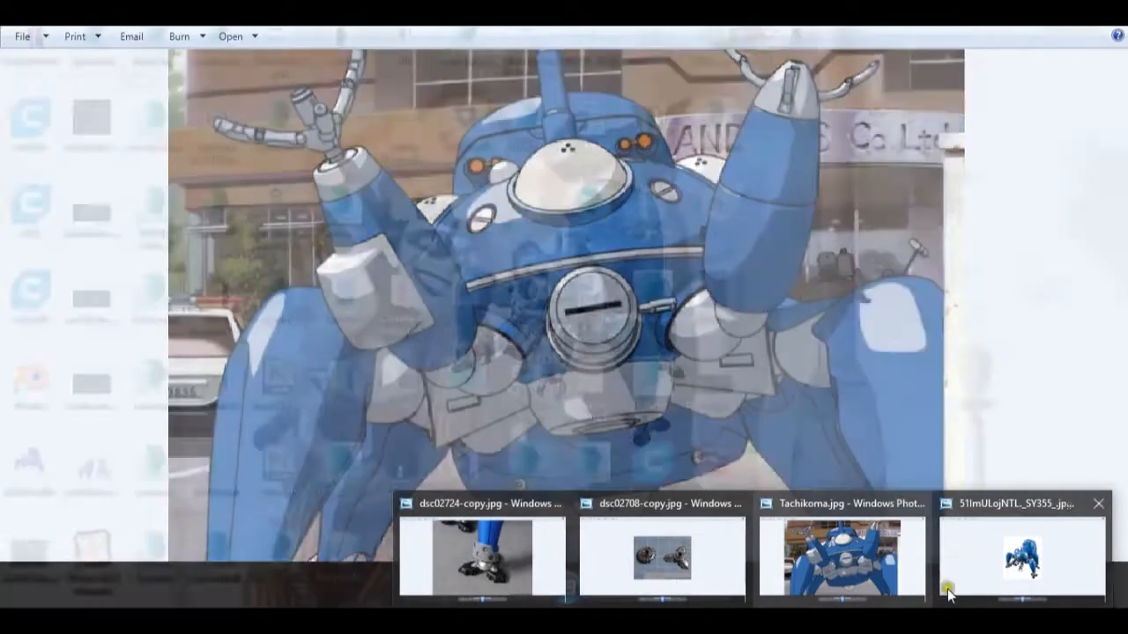
mouse_move(1022, 592)
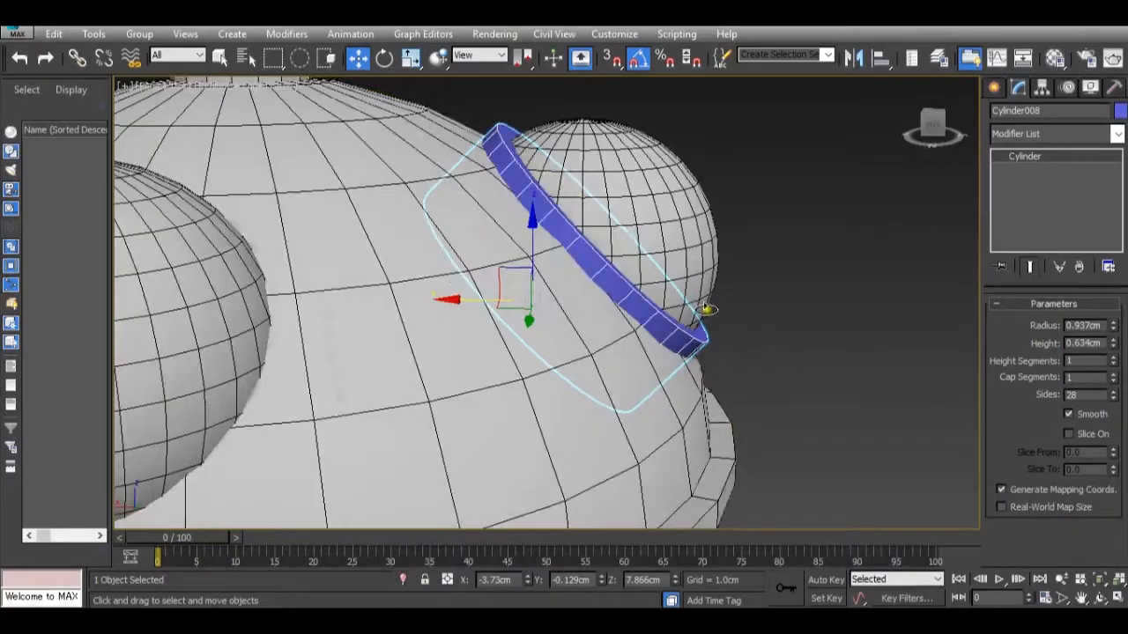
left_click_drag(485, 305, 464, 307)
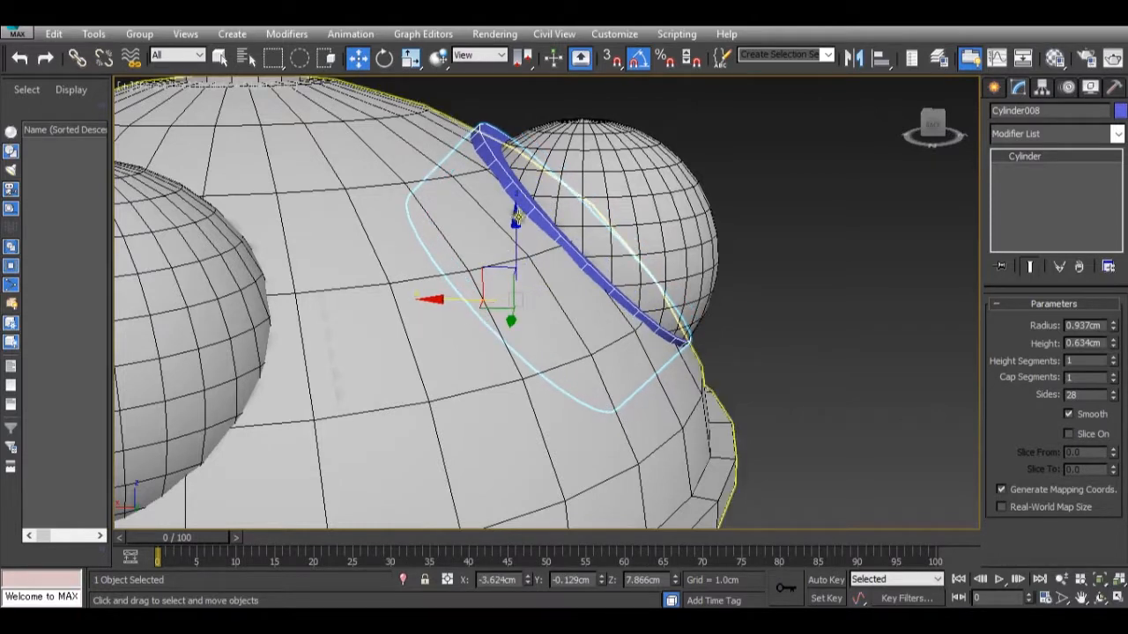
left_click(520, 228)
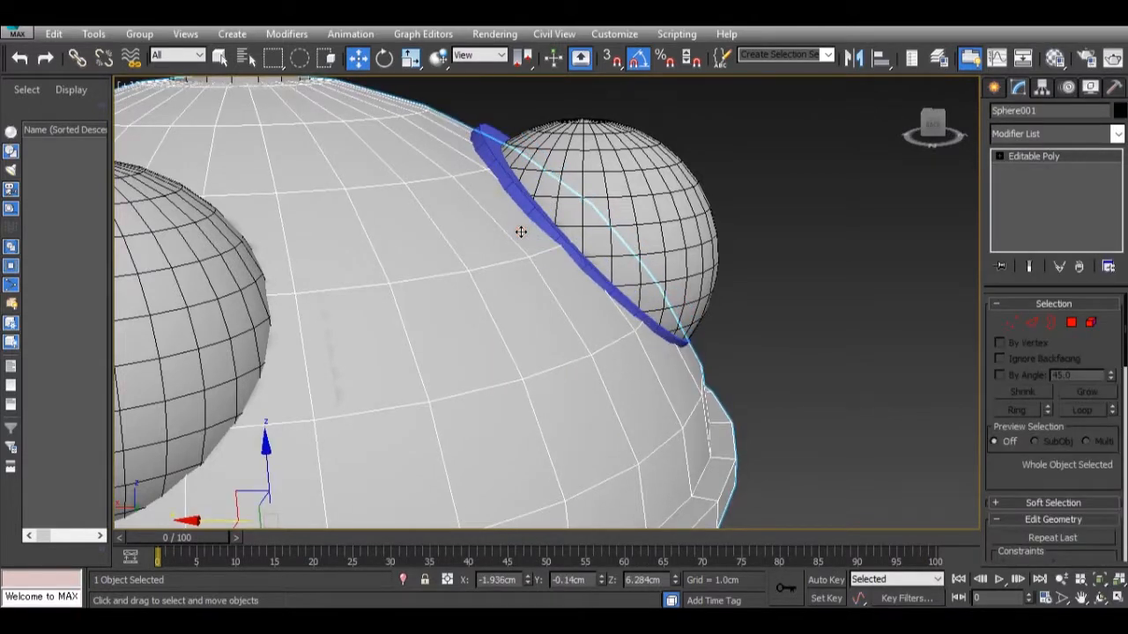
left_click(523, 218)
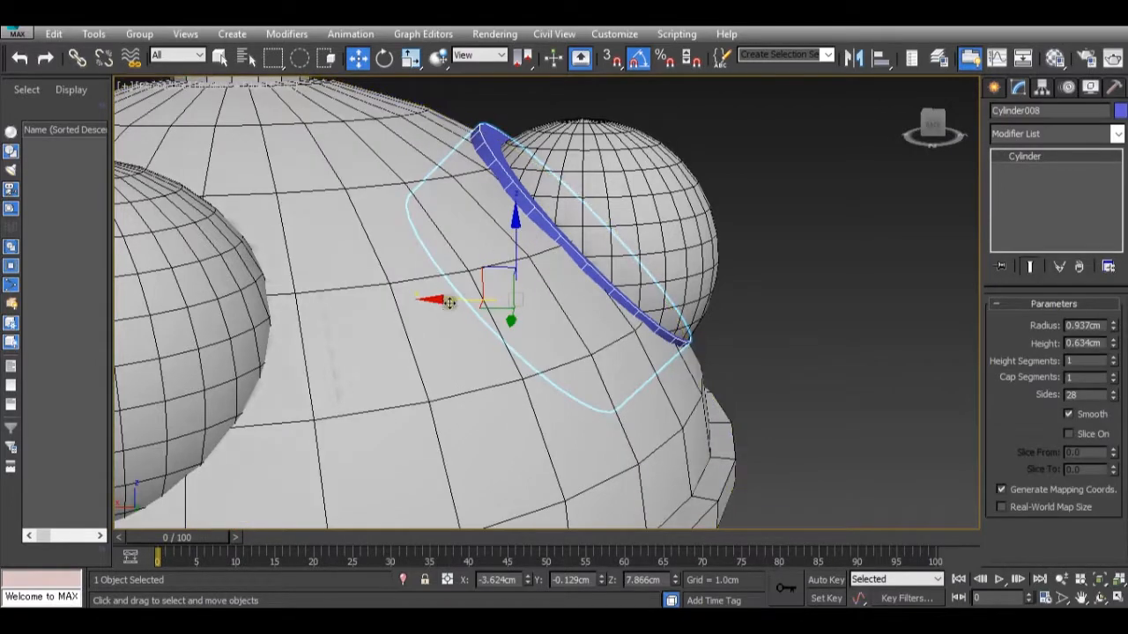
left_click_drag(458, 300, 462, 301)
left_click_drag(526, 255, 525, 262)
left_click_drag(473, 305, 470, 307)
mouse_move(555, 377)
middle_mouse_down("alt")
mouse_move(526, 397)
mouse_move(335, 343)
mouse_move(310, 367)
mouse_move(280, 366)
mouse_move(536, 378)
mouse_move(669, 427)
middle_mouse_up("alt")
Check the Tachikoma.jpg reference again and fine-tune the rim cylinder's position to about X -3.698 cm, Z 7.817 cm.
mouse_move(752, 604)
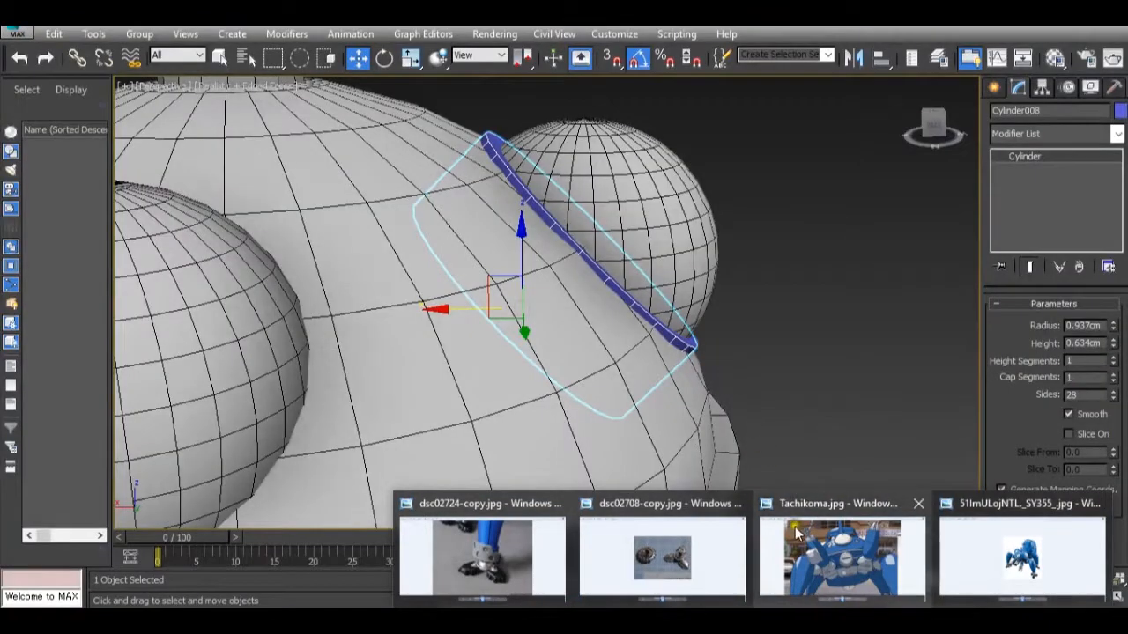
mouse_move(814, 545)
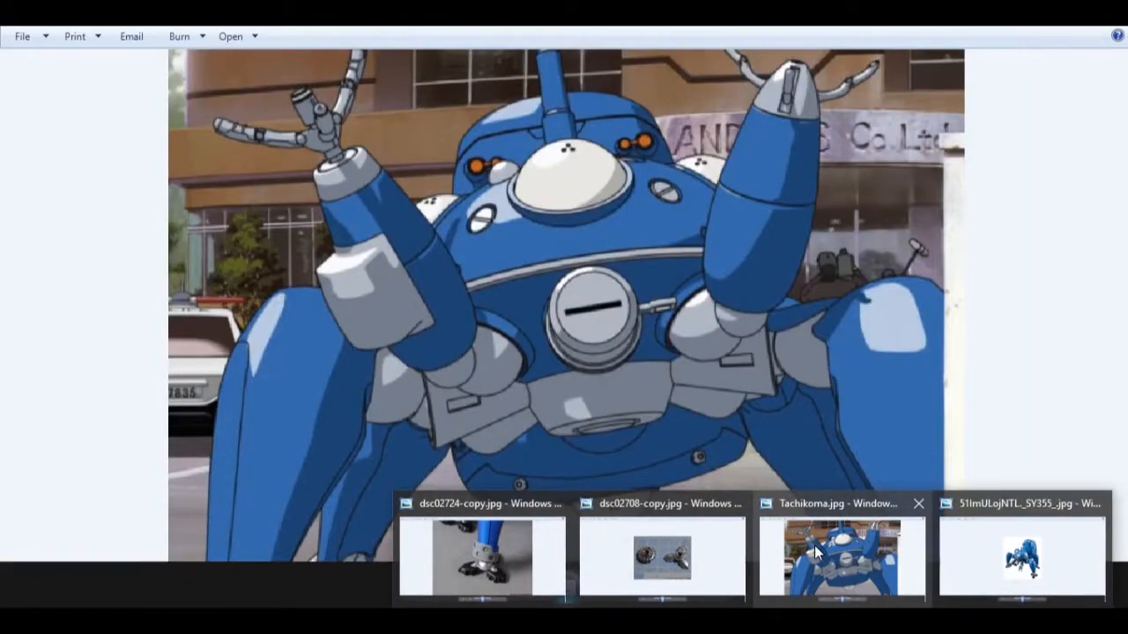
mouse_move(966, 569)
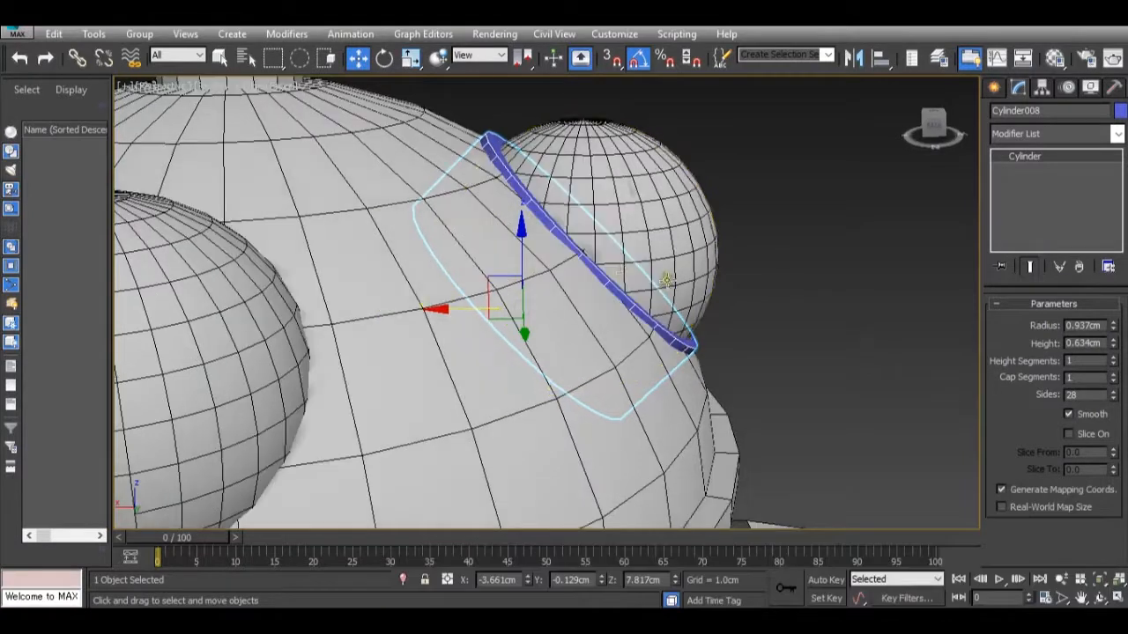
middle_click_drag(617, 275, 604, 304)
left_click_drag(501, 291, 503, 277)
left_click_drag(440, 343, 447, 353)
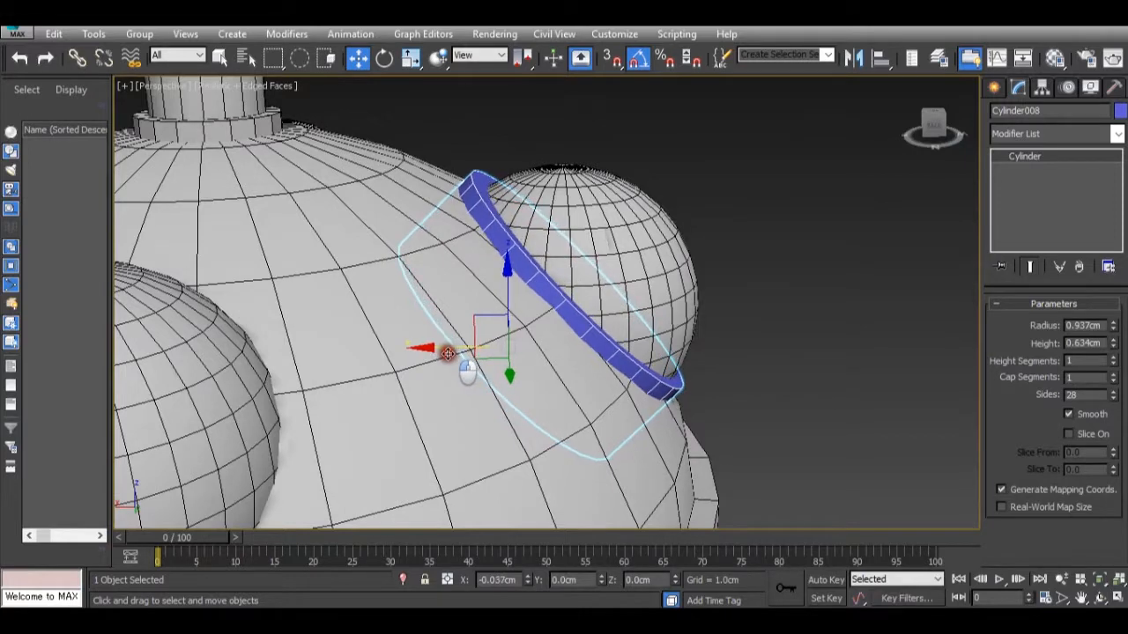
left_click_drag(506, 286, 504, 289)
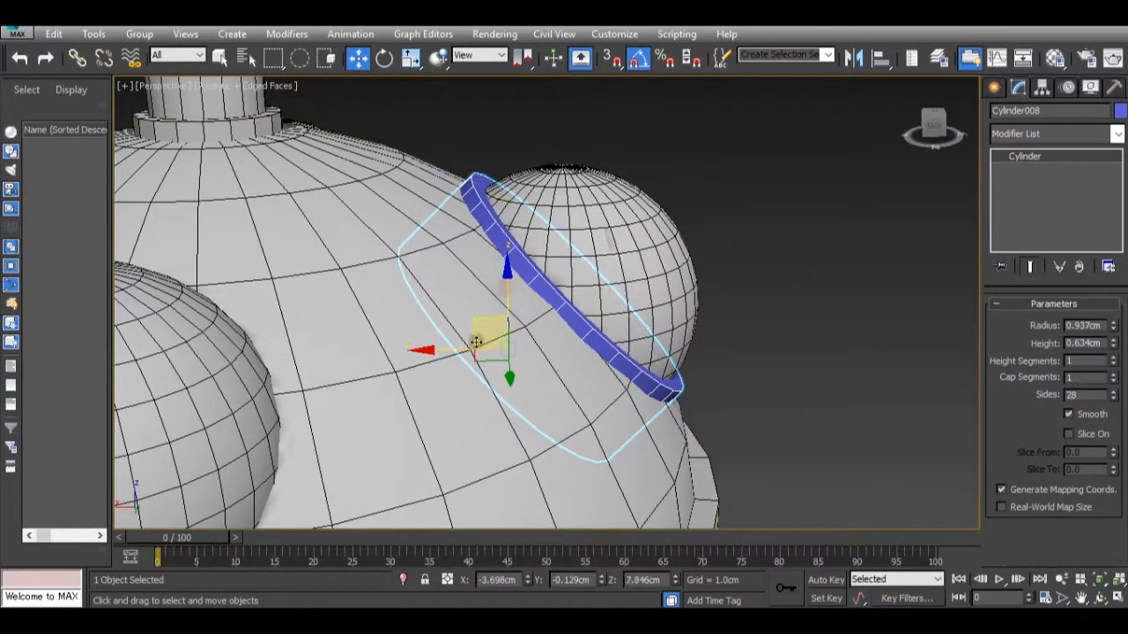
middle_click_drag(497, 310, 479, 288, "alt")
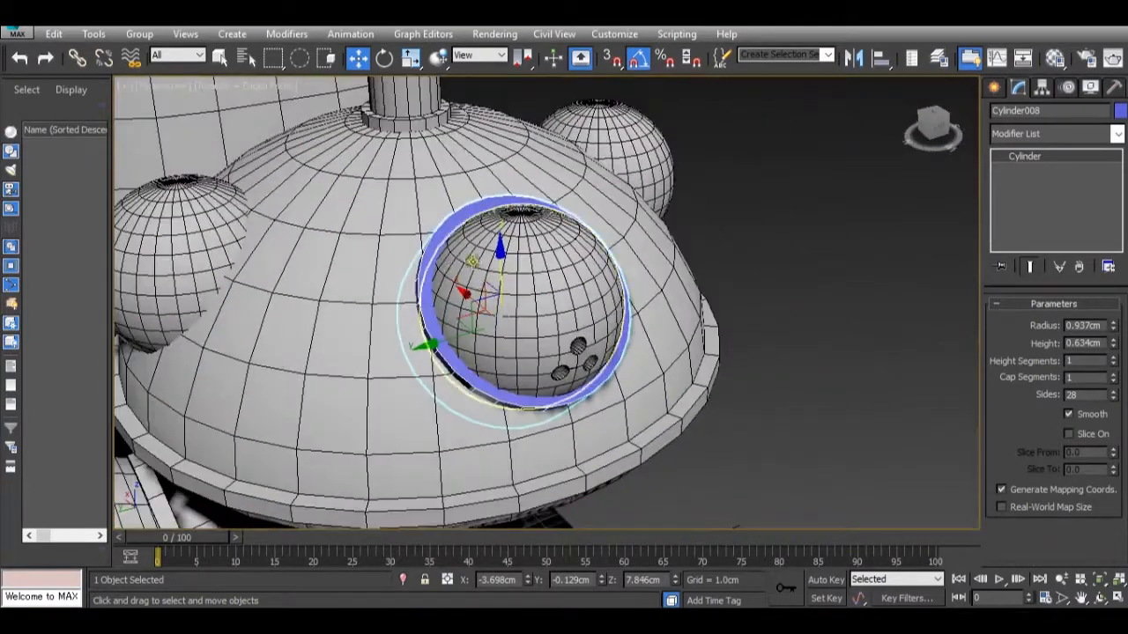
left_click_drag(503, 264, 500, 269)
middle_click_drag(516, 285, 489, 290, "alt")
Inspect the fit of the rim cylinder around the front eye and convert it to an Editable Poly.
scroll(489, 290, "up", 5)
scroll(489, 291, "down", 6)
scroll(506, 326, "up", 3)
scroll(520, 352, "down", 5)
scroll(522, 357, "up", 6)
right_click(532, 309)
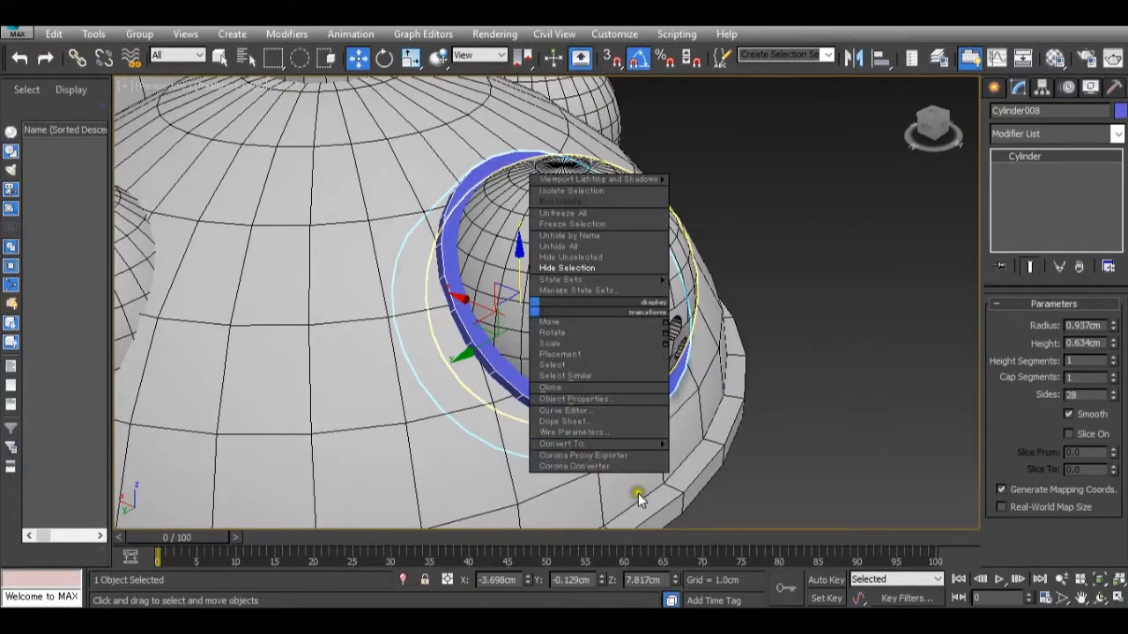
mouse_move(656, 444)
left_click(720, 455)
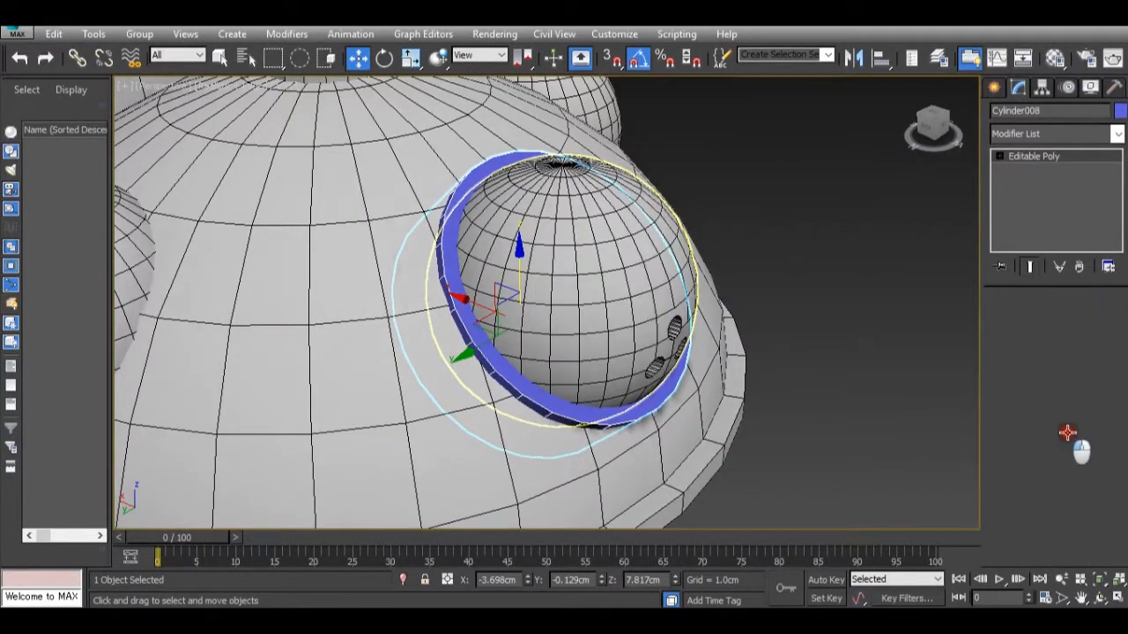
Select the rim cylinder's front cap polygon and inset it by 0.075 cm.
left_click_drag(1095, 366, 1070, 333)
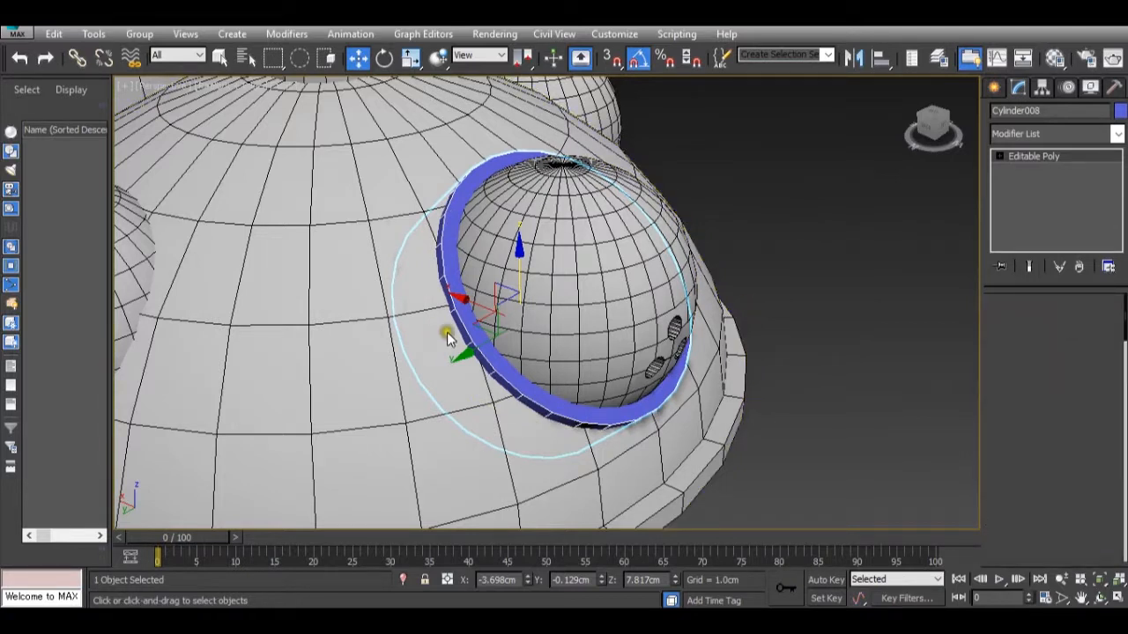
key("4")
left_click(486, 325)
scroll(1087, 461, "down", 3)
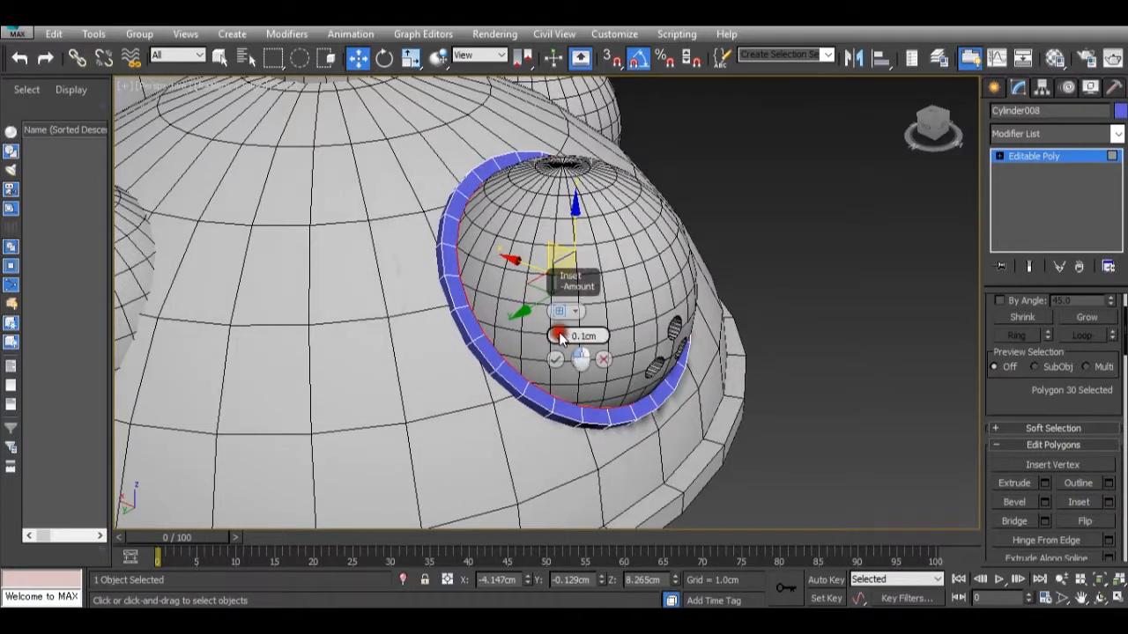
left_click_drag(561, 340, 547, 334)
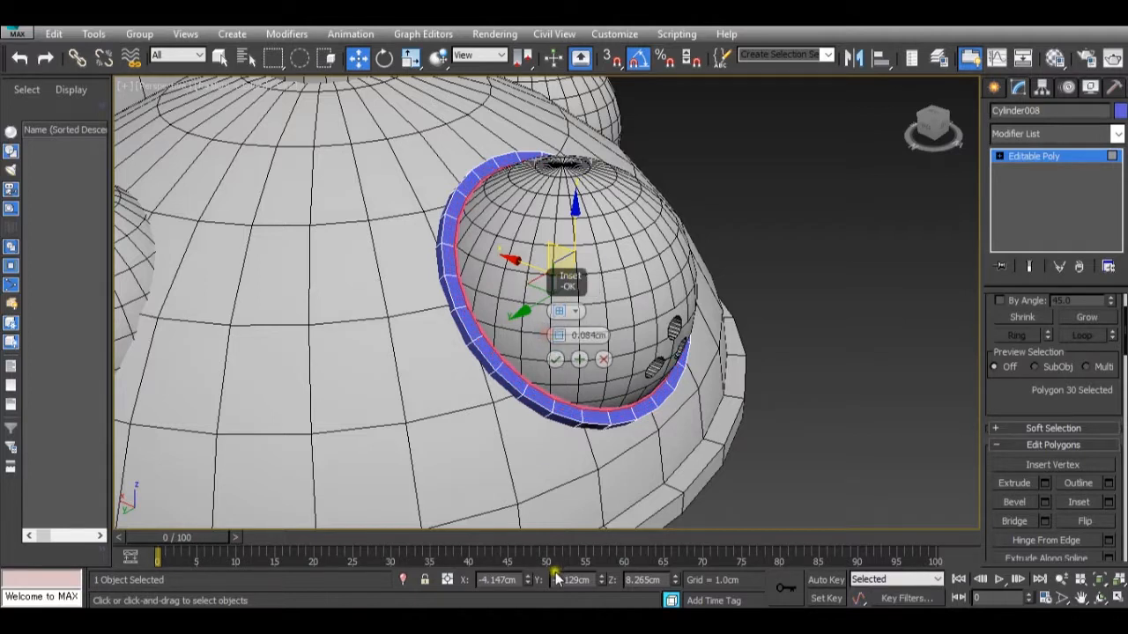
mouse_move(681, 618)
mouse_move(812, 529)
middle_click_drag(636, 260, 528, 299, "alt")
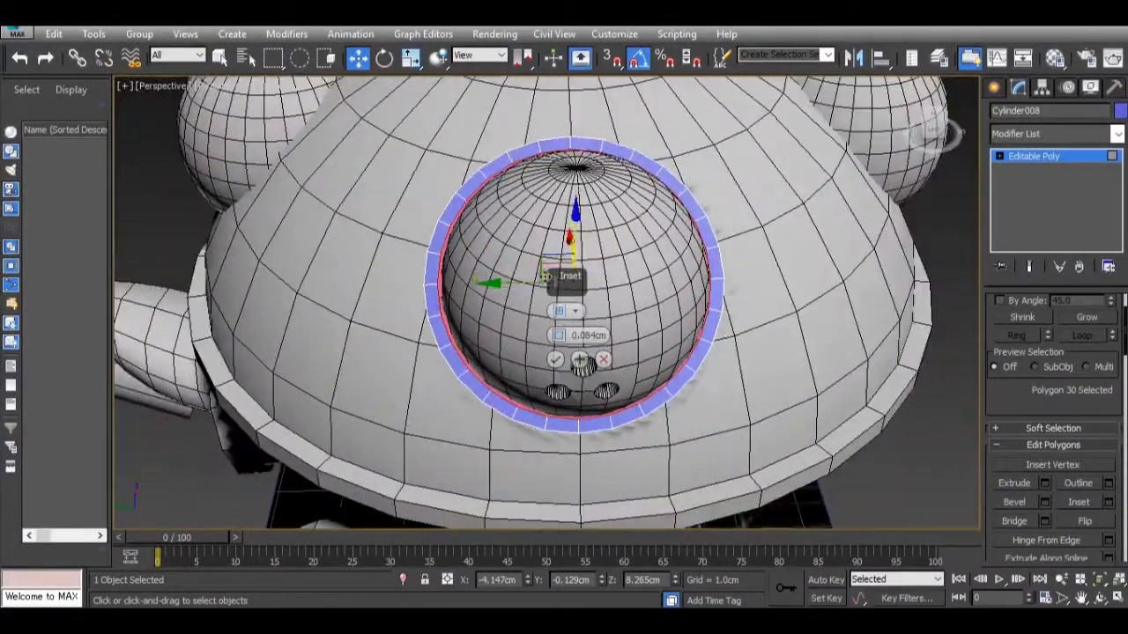
left_click(553, 361)
Extrude the inset cap polygon inward with a height of about -0.081 cm and return to whole-object level.
middle_click_drag(574, 382, 768, 388, "alt")
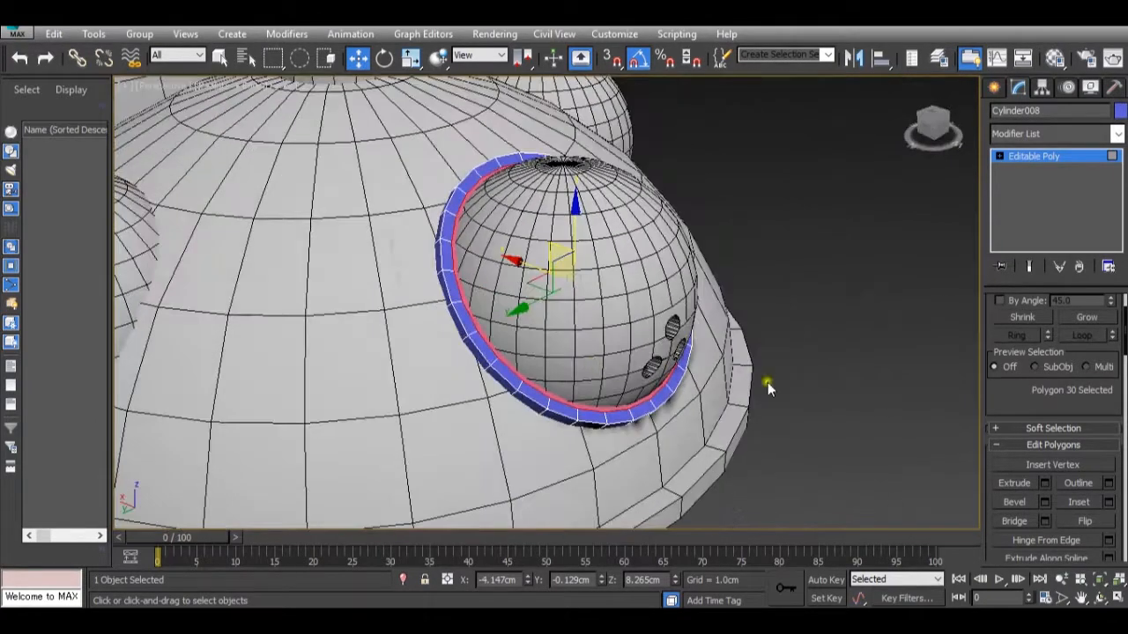
left_click(1045, 484)
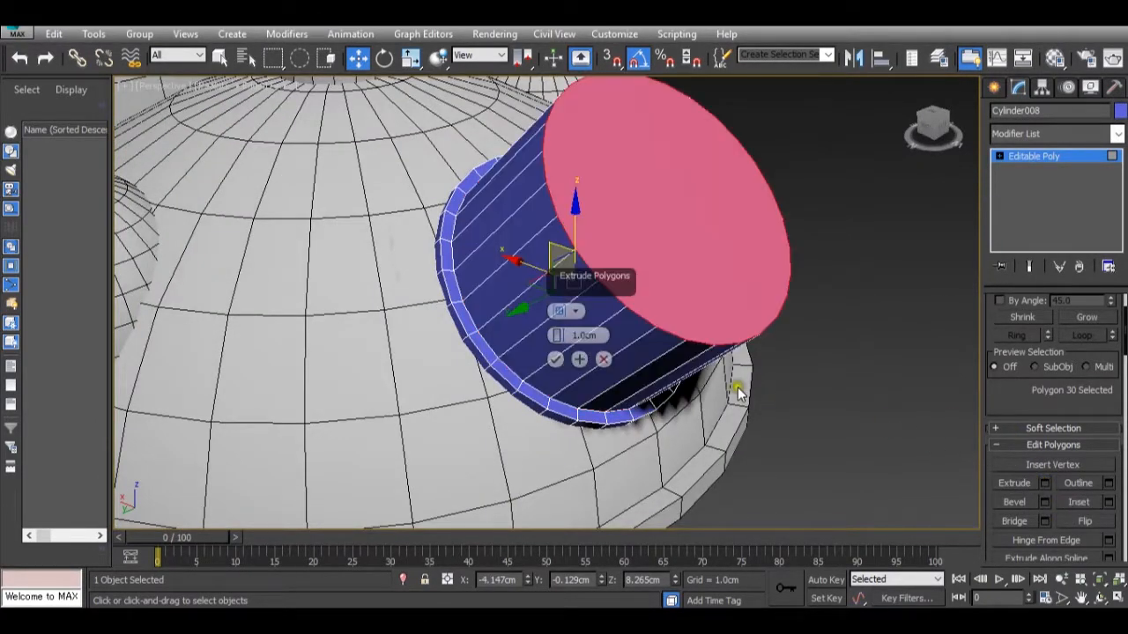
left_click_drag(556, 337, 489, 390)
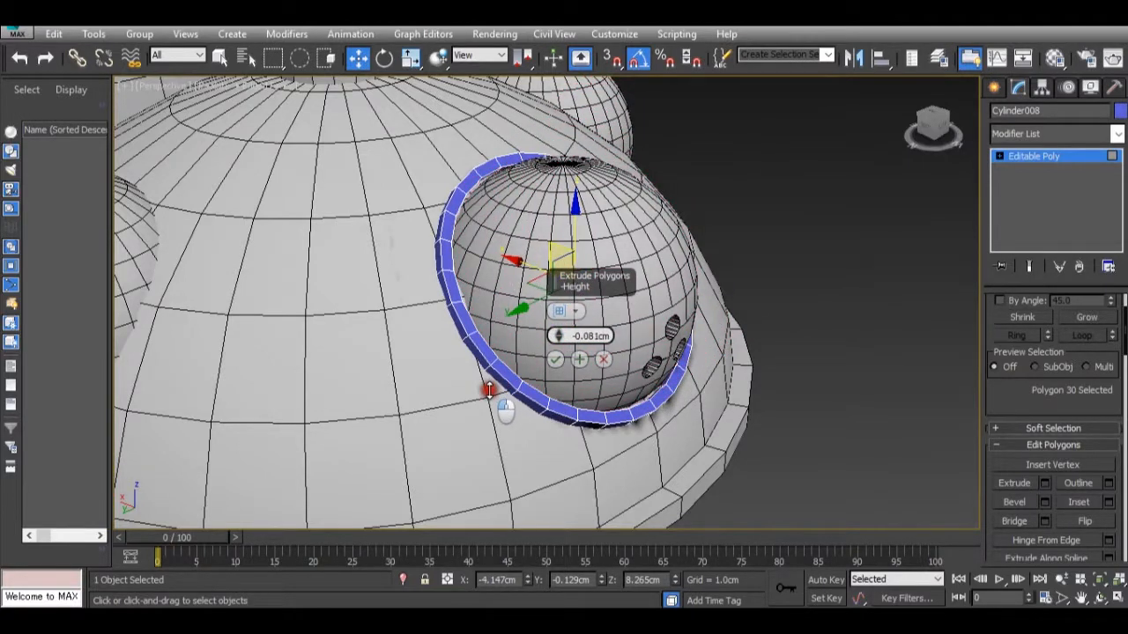
middle_click_drag(559, 454, 696, 366, "alt")
left_click(555, 359)
left_click(1040, 162)
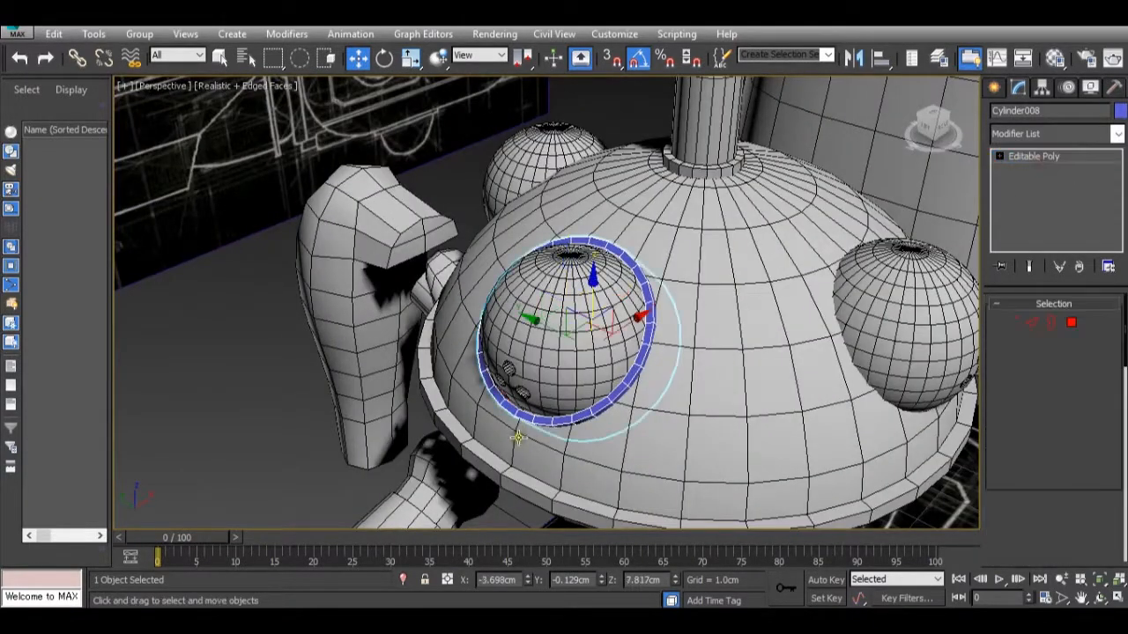
Clone the front-eye rim as one copy, placed along Y toward the side eye at about Y -2.616 cm.
scroll(526, 370, "down", 3)
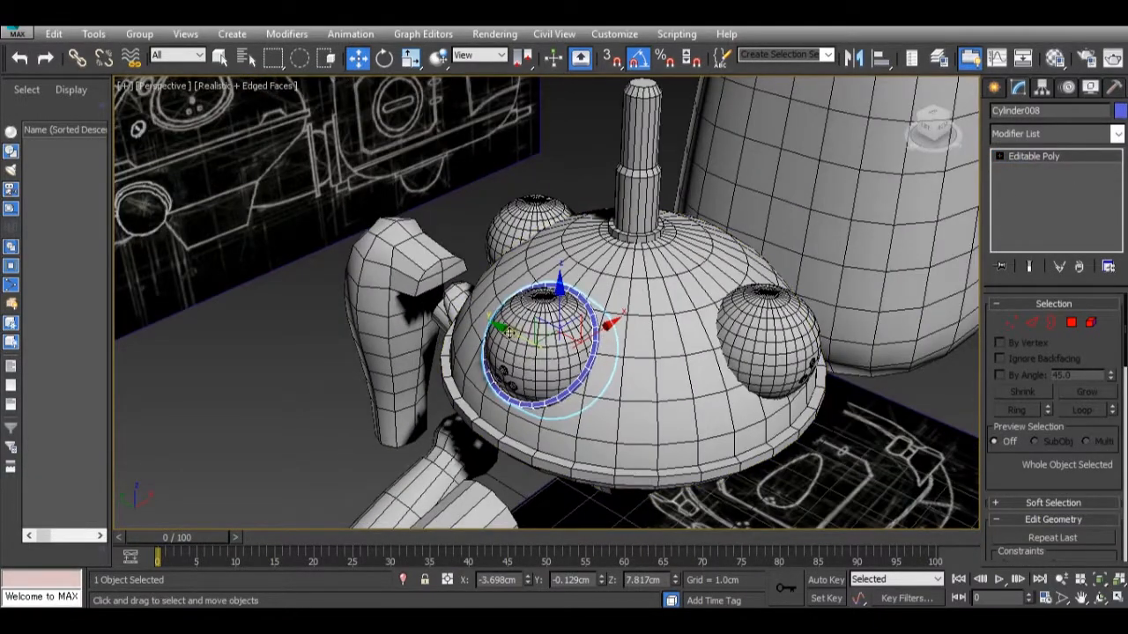
left_click_drag(509, 346, 656, 429, "shift")
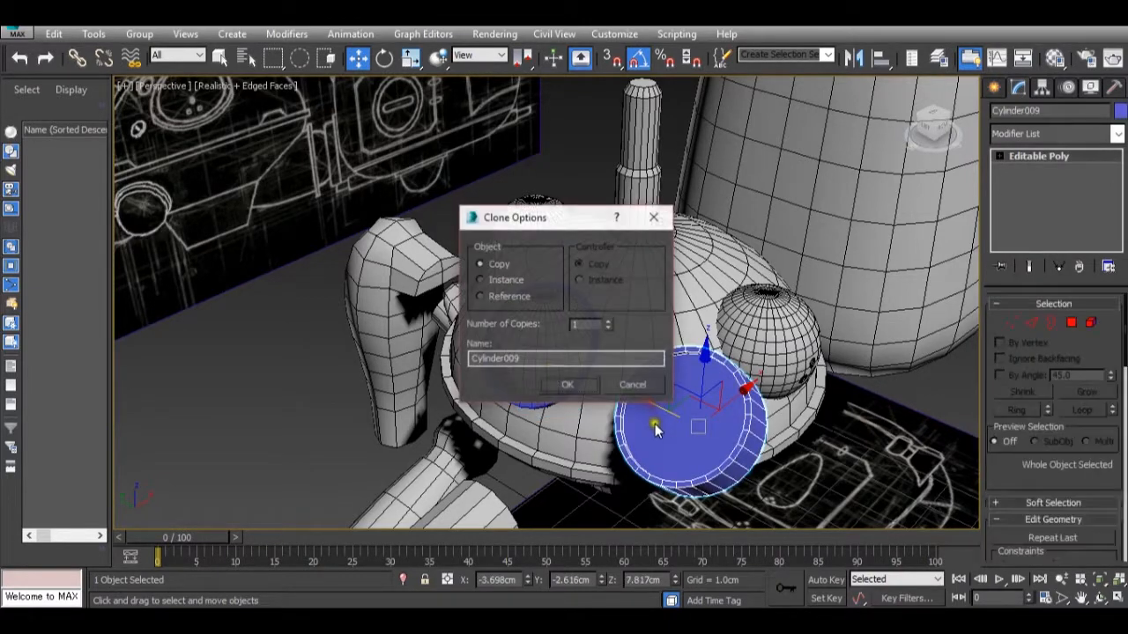
left_click(568, 392)
mouse_move(597, 453)
middle_mouse_down("alt")
mouse_move(574, 456)
mouse_move(529, 422)
mouse_move(461, 435)
mouse_move(439, 421)
mouse_move(532, 428)
middle_mouse_up("alt")
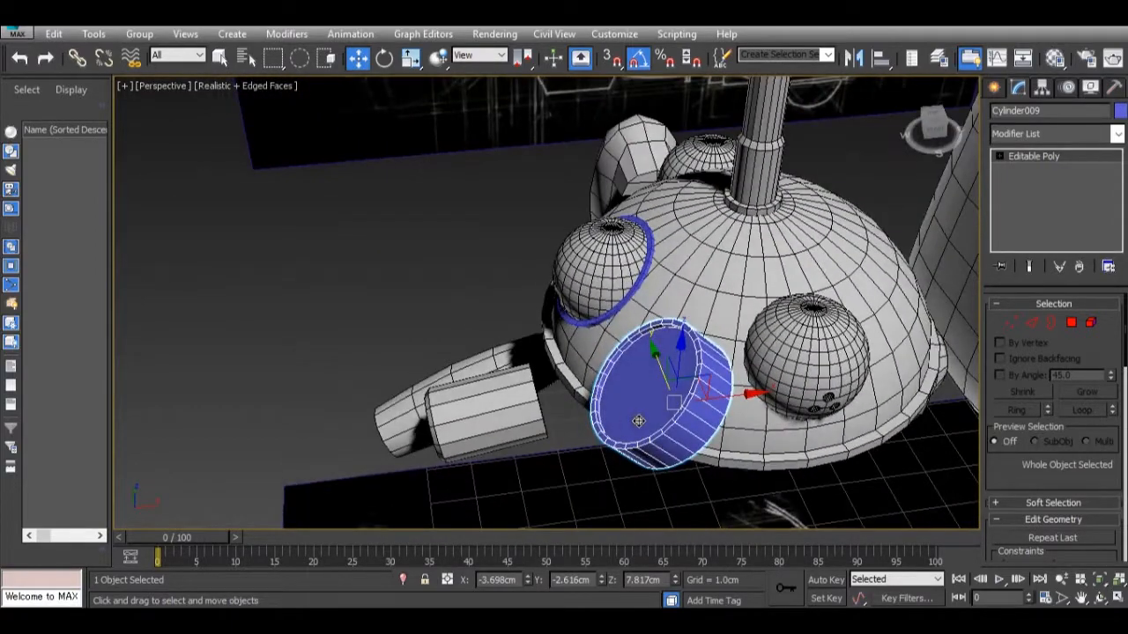
Rotate the copied rim around the vertical axis so it faces outward like the side eye.
key("e")
left_click_drag(657, 461, 726, 470)
middle_click_drag(680, 469, 623, 433, "alt")
Move the copied rim around the side eye and into the head, to about X -1.89 cm, Y -2.012 cm.
key("w")
left_click_drag(735, 421, 879, 439)
middle_click_drag(879, 439, 828, 433, "alt")
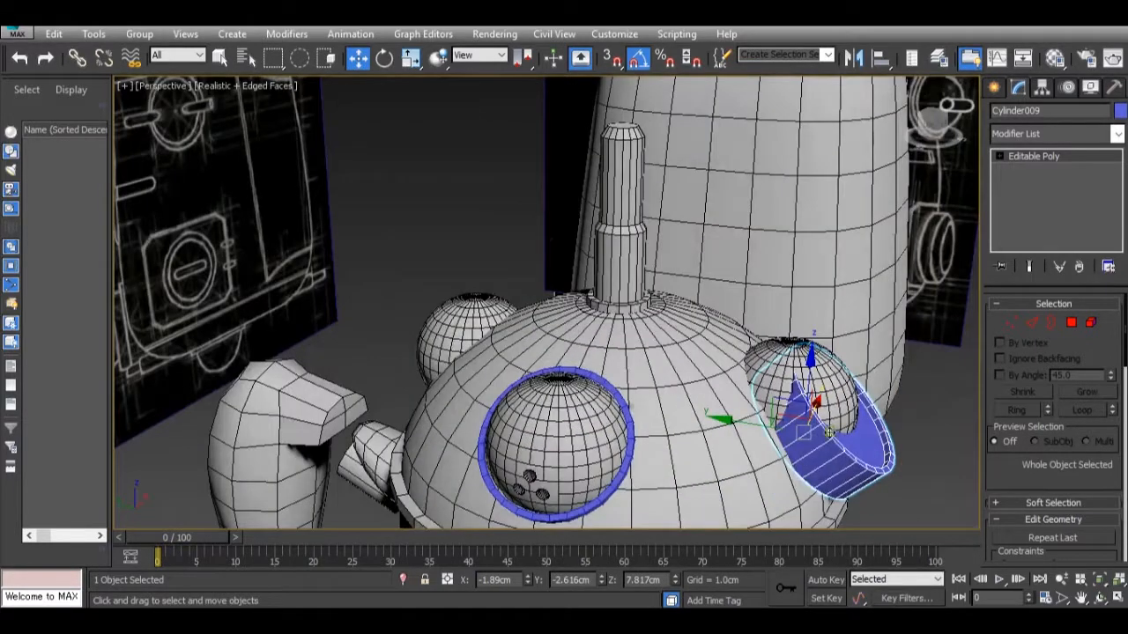
left_click_drag(791, 445, 754, 432)
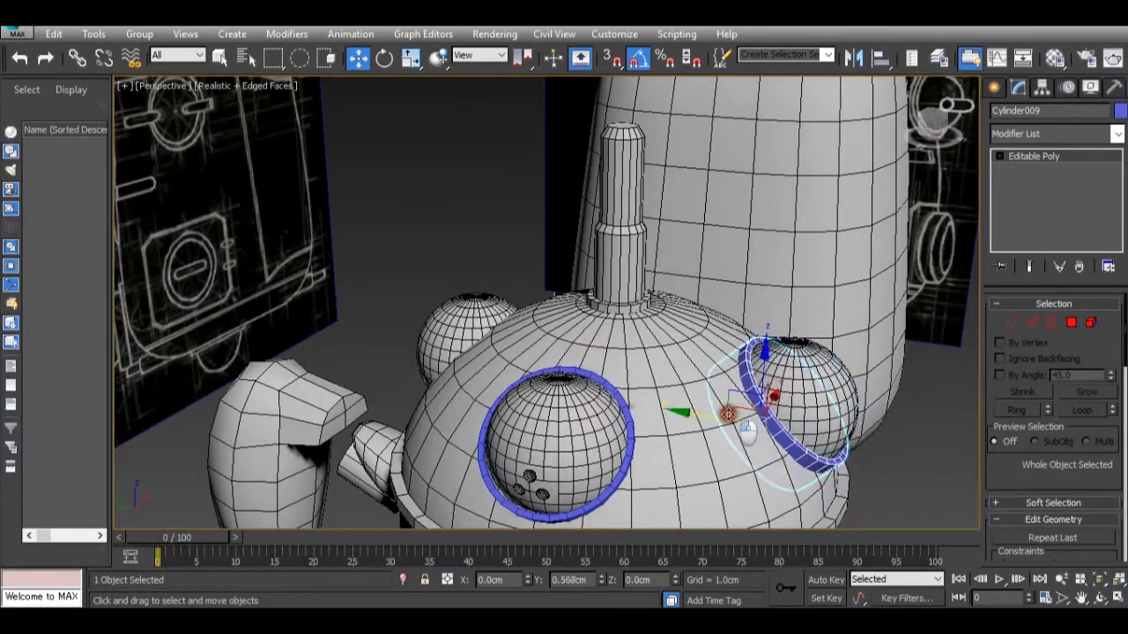
left_click_drag(720, 413, 721, 413)
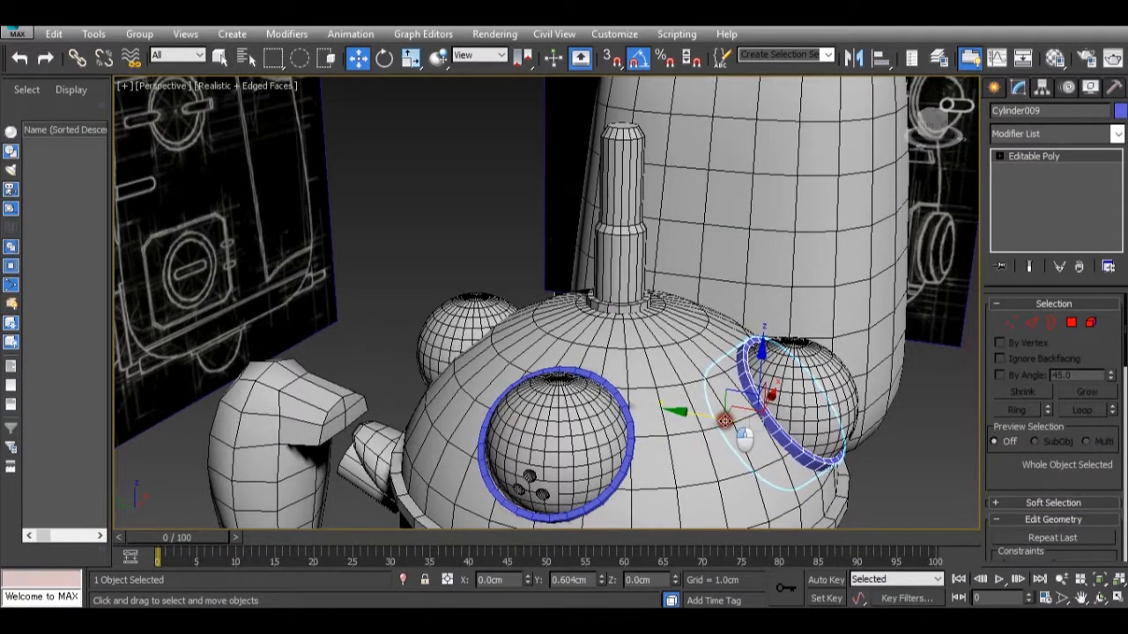
left_click_drag(725, 421, 725, 421)
middle_click_drag(725, 421, 694, 460, "alt")
scroll(772, 346, "up", 2)
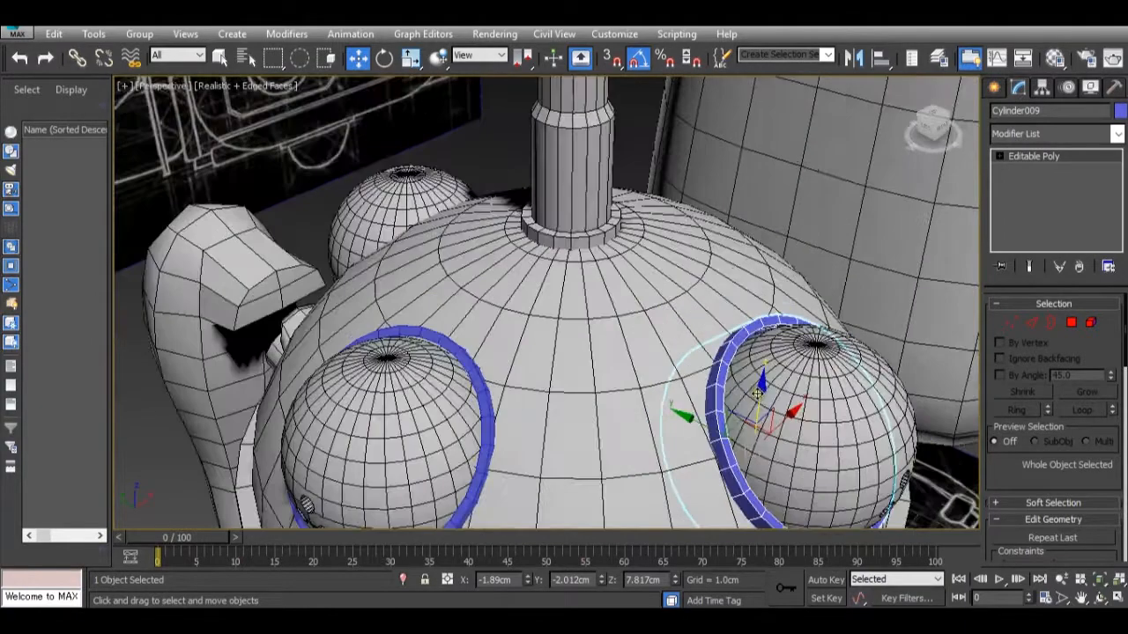
Clone the side-eye rim as one copy along Y toward the opposite side eye, at about Y 2.246 cm.
left_click_drag(709, 431, 709, 435)
scroll(709, 435, "down", 3)
middle_click_drag(708, 434, 684, 399)
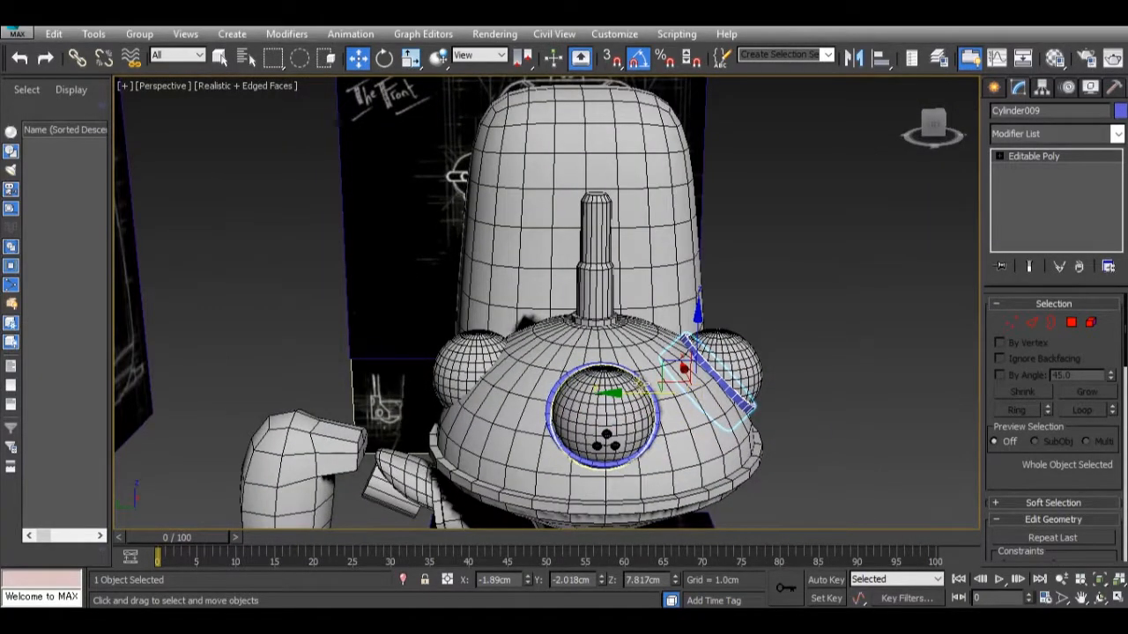
left_click_drag(647, 393, 379, 394, "shift")
left_click(568, 386)
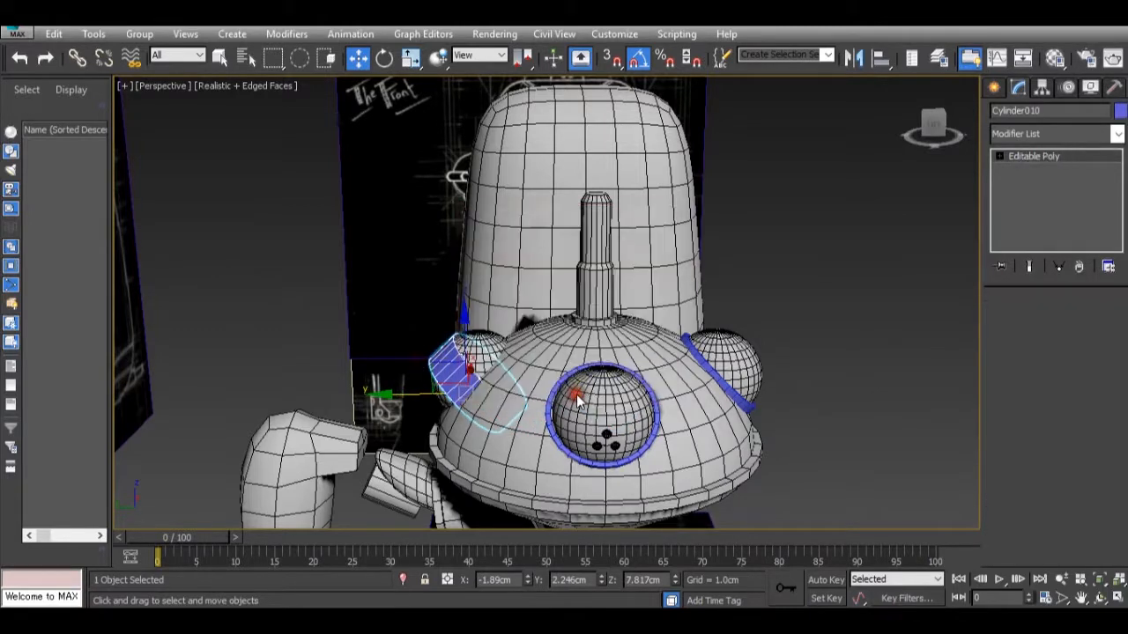
Mirror the copied rim across the Y axis without making another clone.
left_click(853, 56)
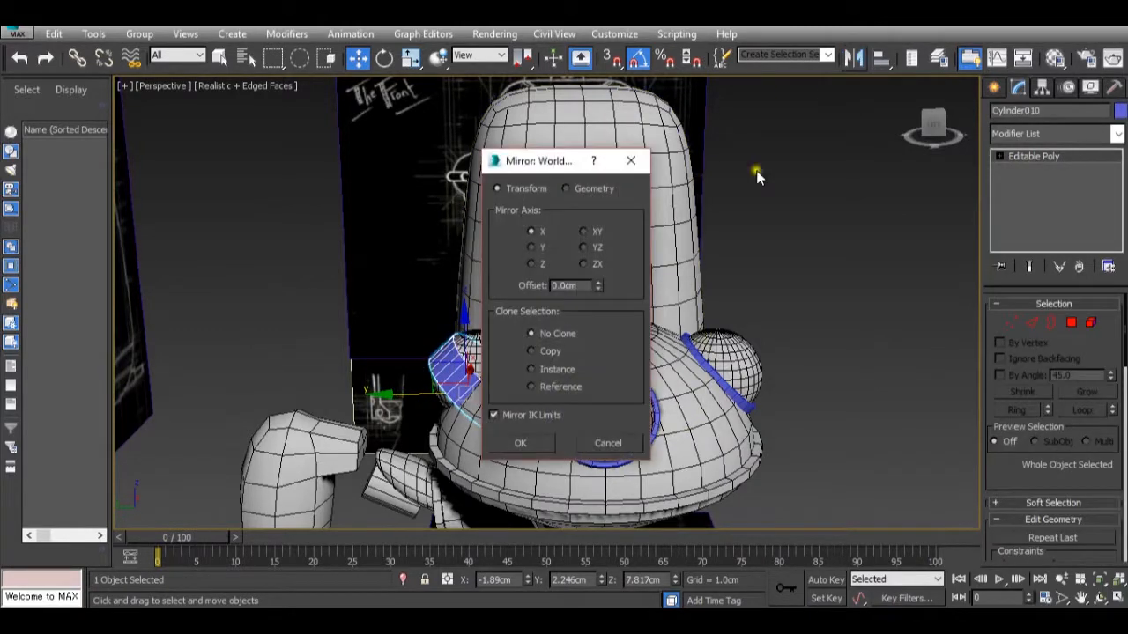
left_click(533, 247)
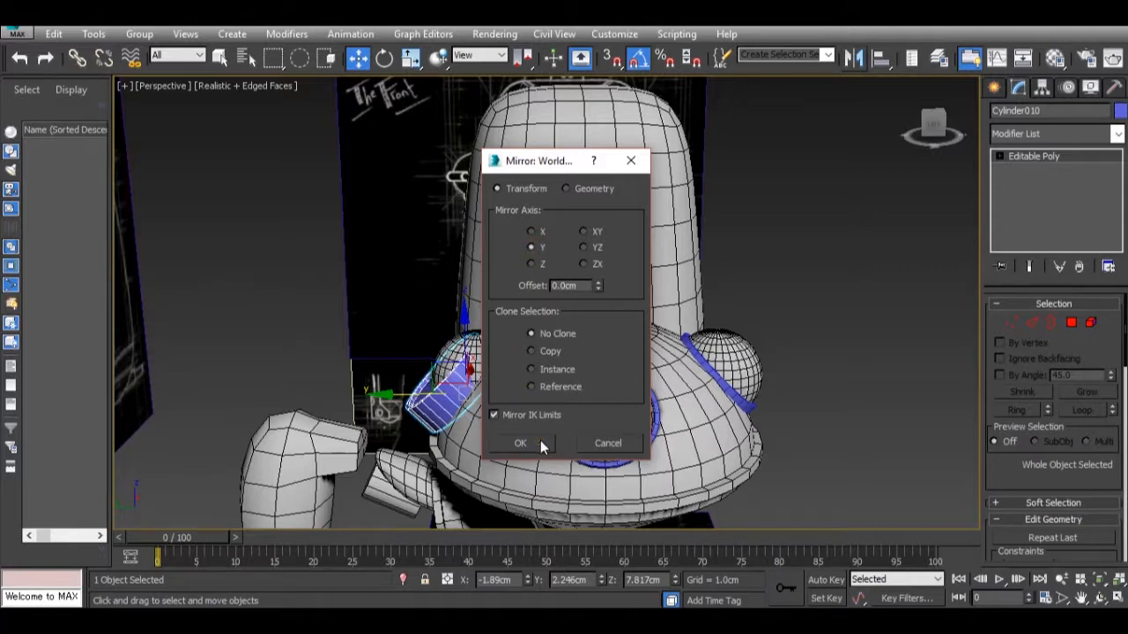
left_click(528, 266)
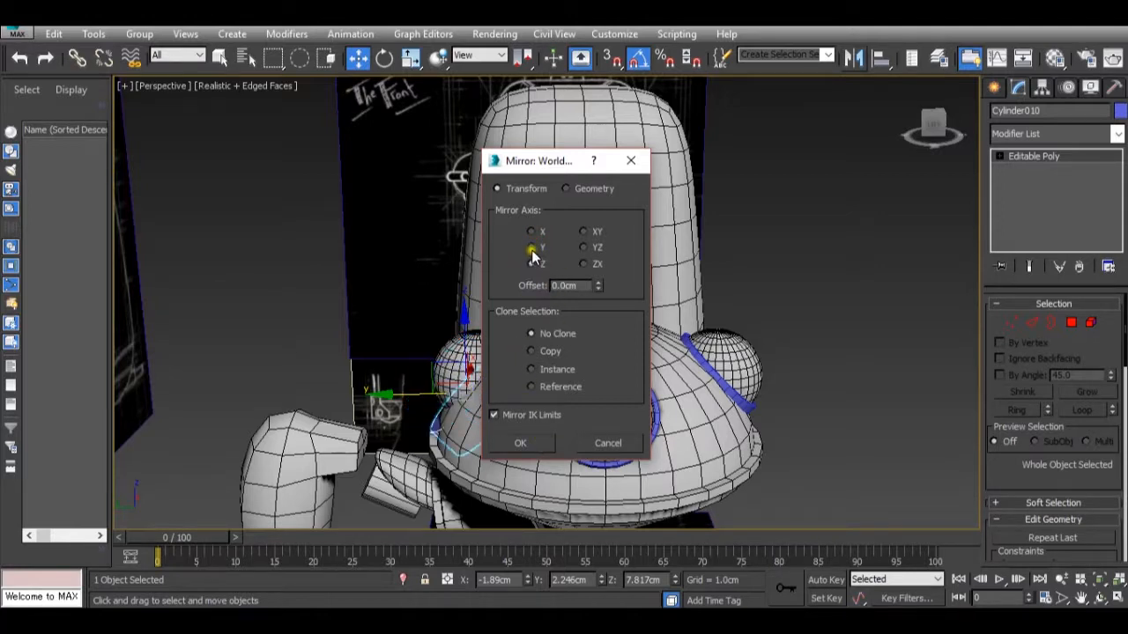
left_click(531, 248)
left_click(521, 447)
Move the mirrored rim into place around the opposite side eye and clear the selection.
middle_click_drag(606, 436, 659, 434, "alt")
left_click_drag(489, 397, 467, 374)
middle_click_drag(529, 419, 315, 438, "alt")
scroll(546, 402, "down", 4)
middle_click_drag(749, 422, 663, 429, "alt")
left_click(748, 421)
scroll(749, 421, "down", 3)
scroll(630, 427, "up", 4)
scroll(546, 351, "up", 2)
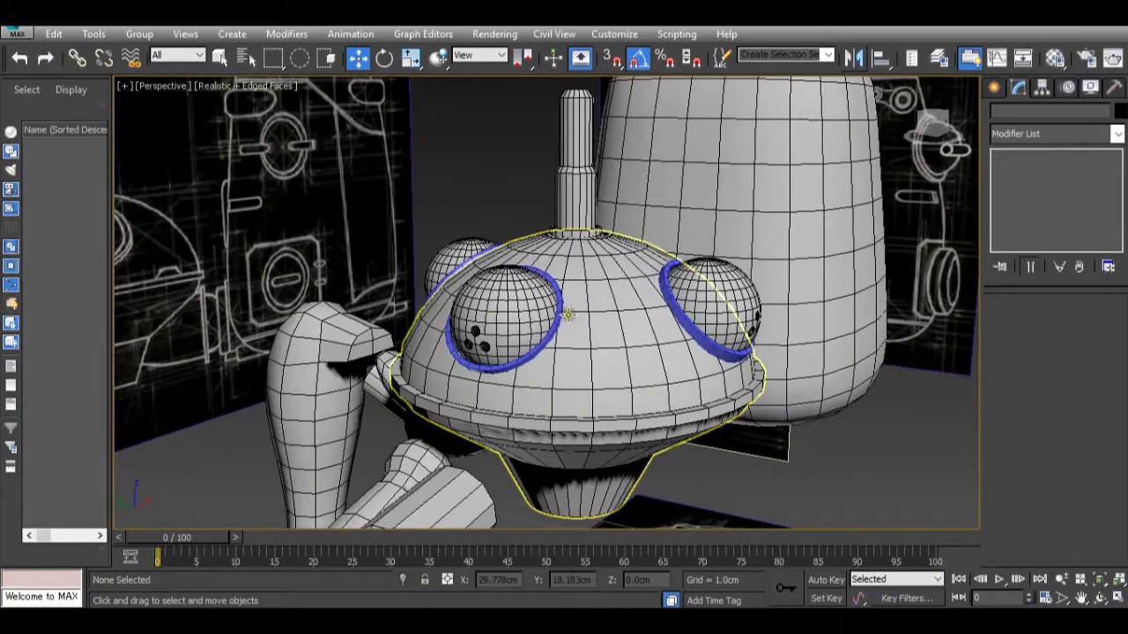
Examine the fit of the rims around the eyes and the state of the legs from several angles.
left_click(683, 310)
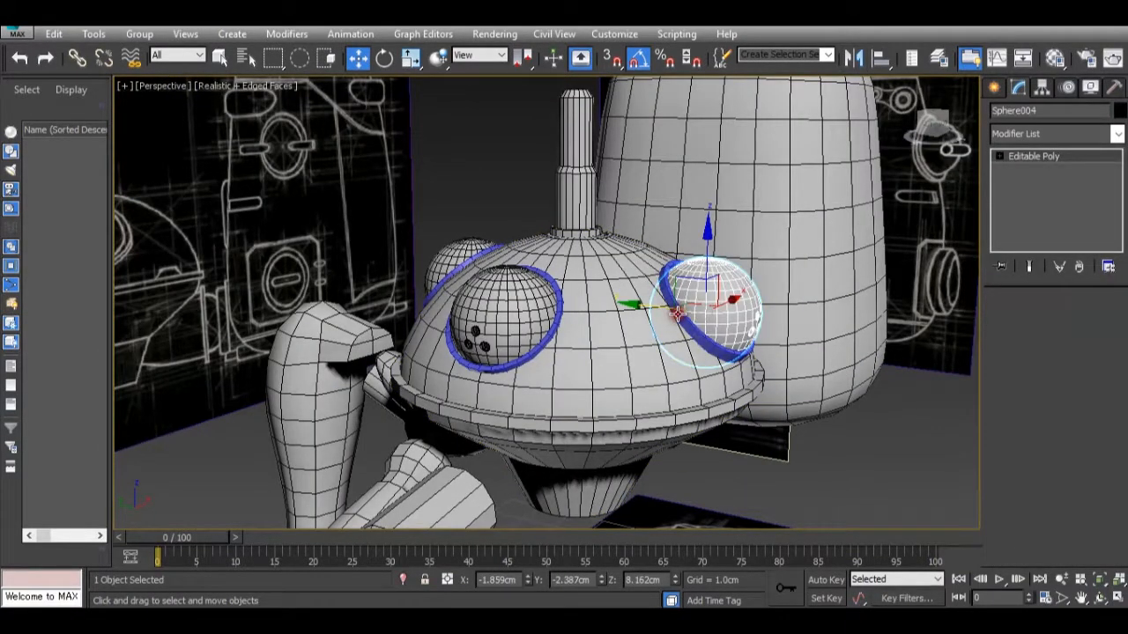
scroll(677, 313, "up", 2)
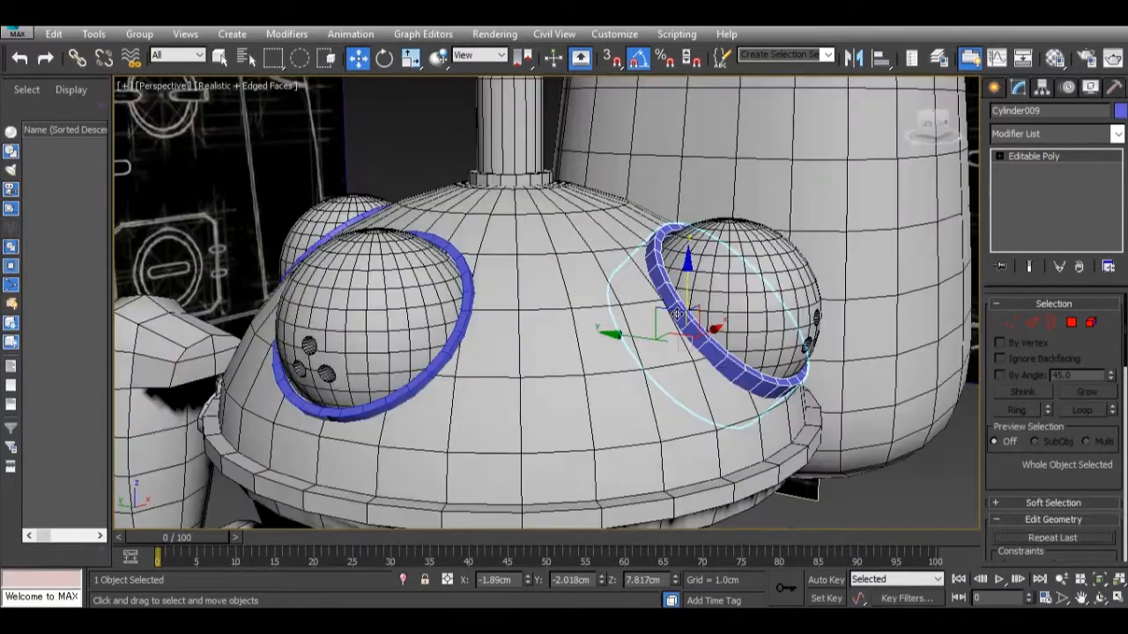
scroll(677, 314, "down", 4)
middle_click_drag(676, 313, 683, 425, "alt")
left_click(788, 364)
scroll(788, 364, "down", 2)
scroll(617, 414, "up", 4)
middle_click_drag(634, 396, 573, 405, "alt")
scroll(727, 337, "down", 5)
scroll(707, 356, "up", 3)
scroll(574, 405, "up", 3)
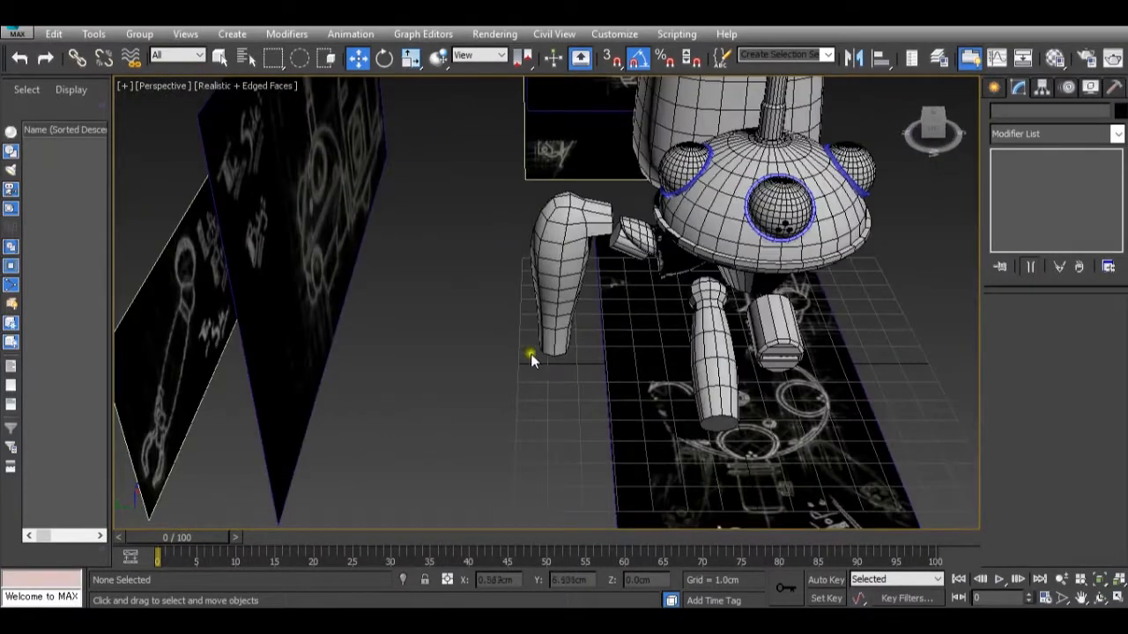
scroll(531, 354, "up", 4)
scroll(576, 404, "down", 4)
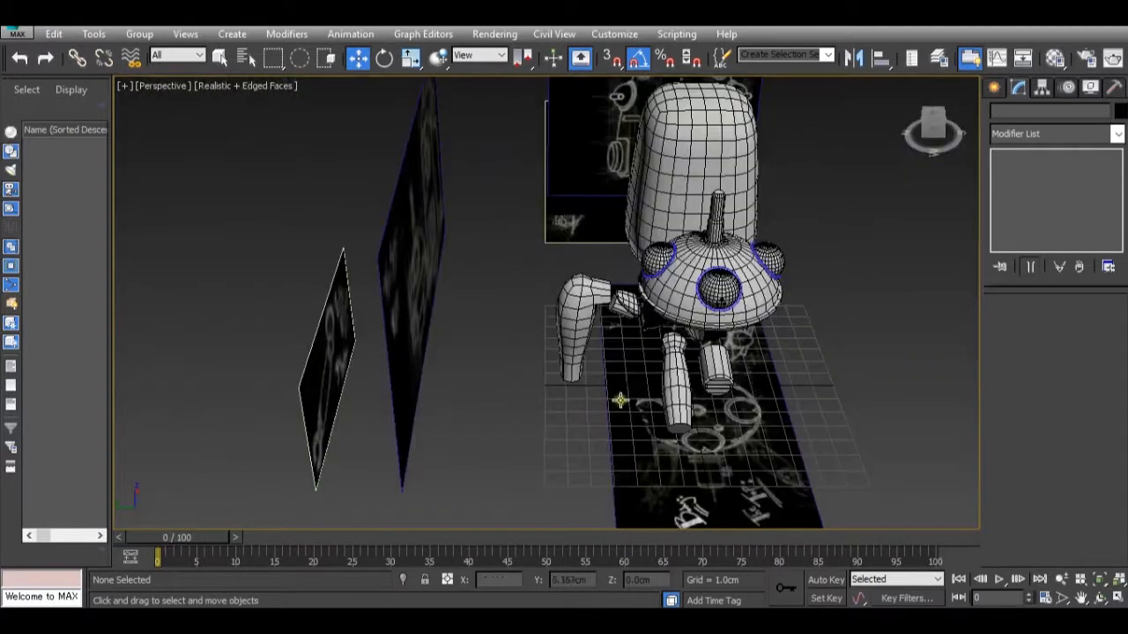
scroll(620, 400, "down", 3)
middle_click_drag(687, 453, 648, 426)
scroll(648, 426, "up", 4)
middle_click_drag(392, 273, 555, 354)
scroll(523, 322, "up", 4)
Preview the open reference photos of the foot, the wheel parts and the whole Tachikoma.
mouse_move(784, 579)
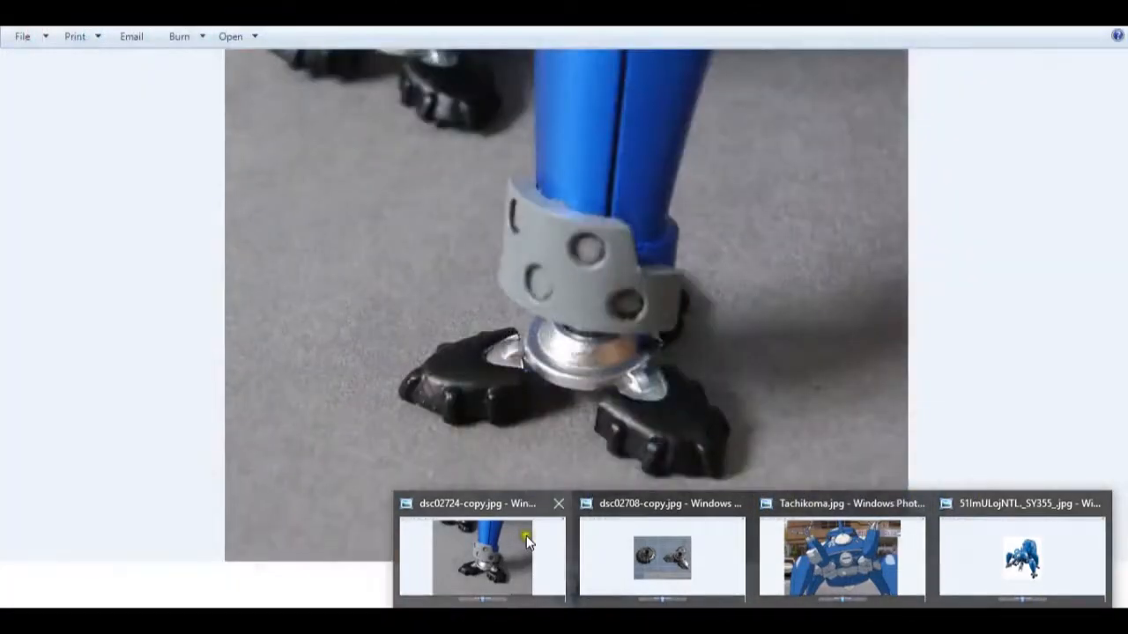
mouse_move(601, 535)
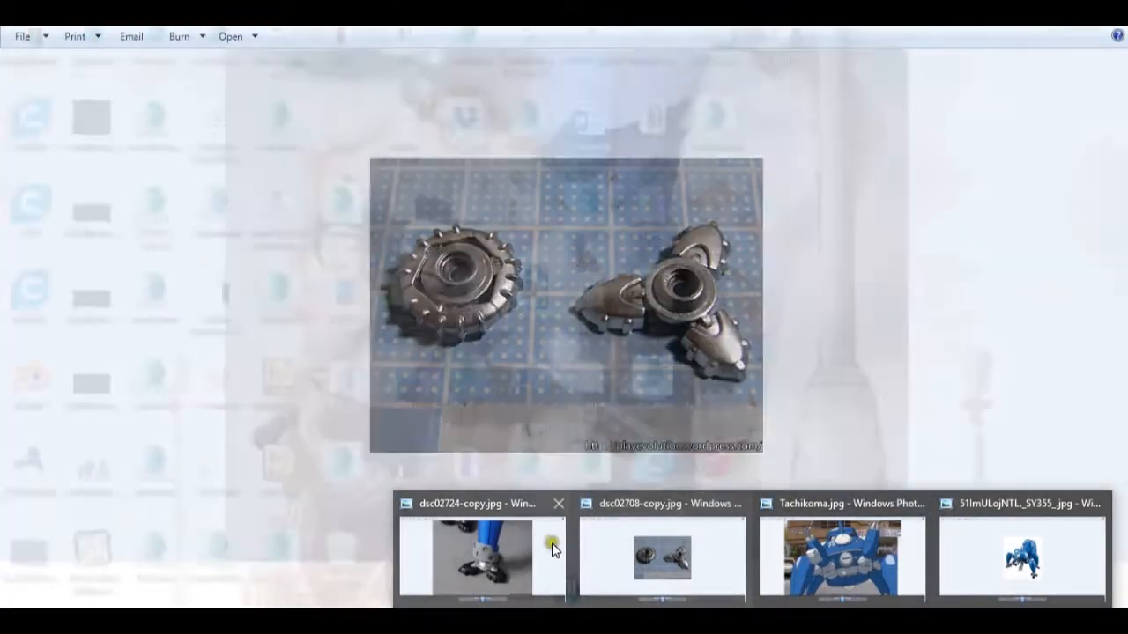
mouse_move(502, 553)
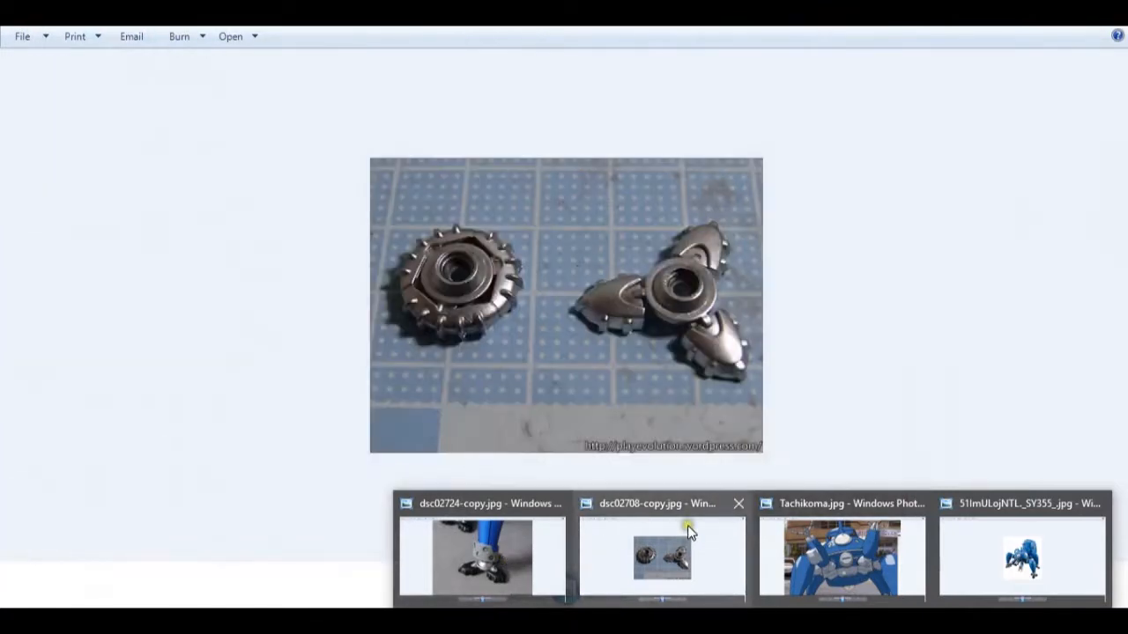
mouse_move(960, 527)
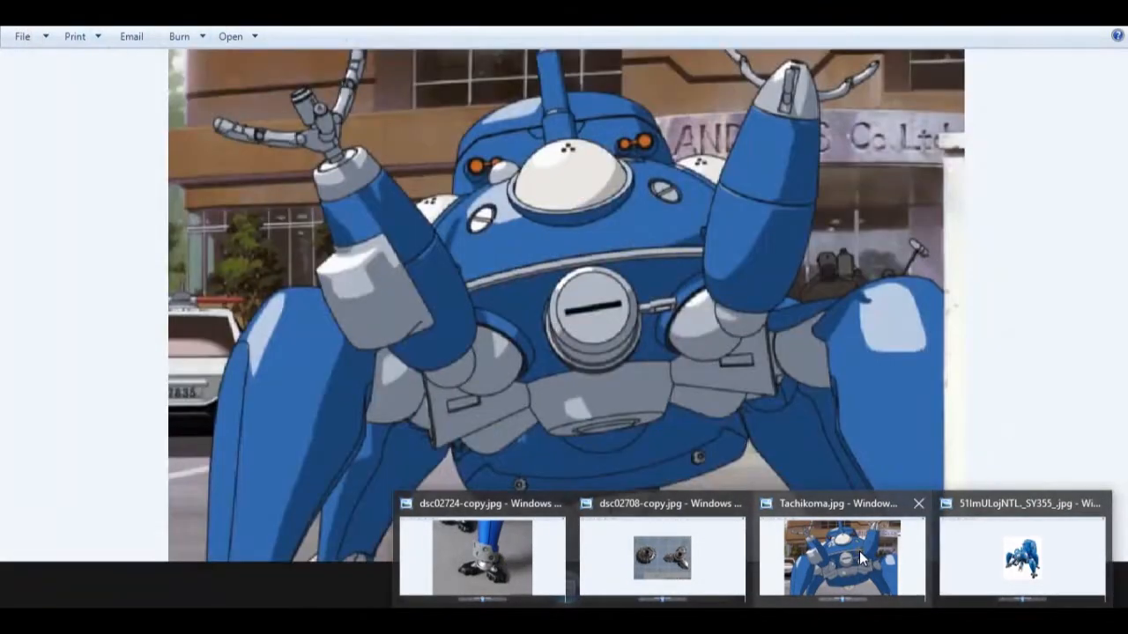
mouse_move(637, 519)
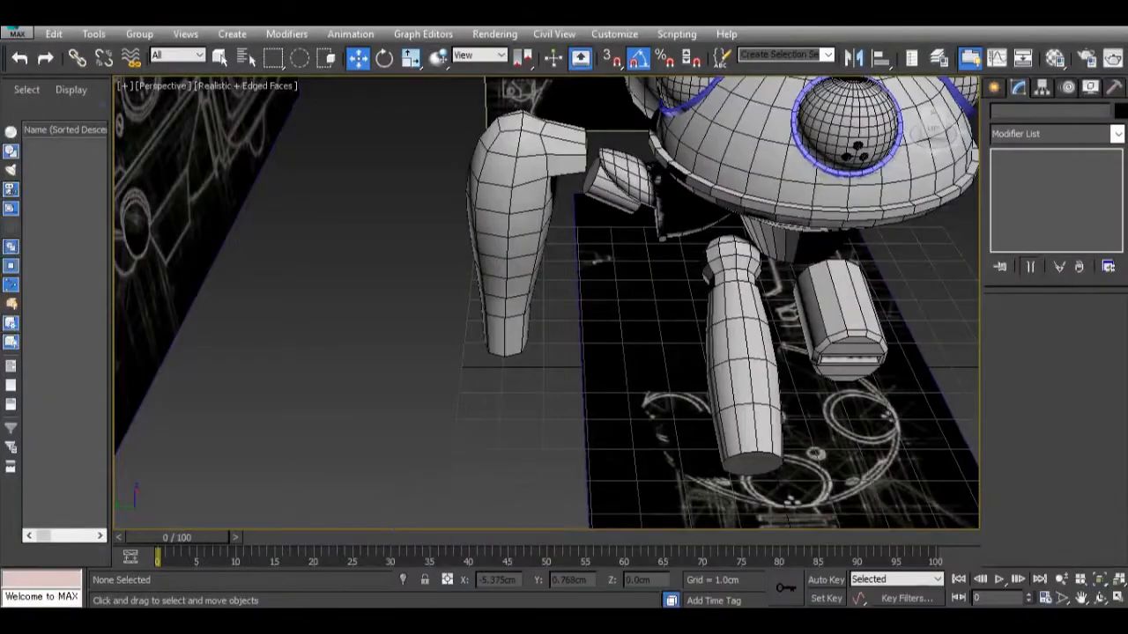
Create a flat cylinder below the leg, about 0.971 cm in radius and 0.296 cm high, with 22 sides.
scroll(596, 380, "up", 3)
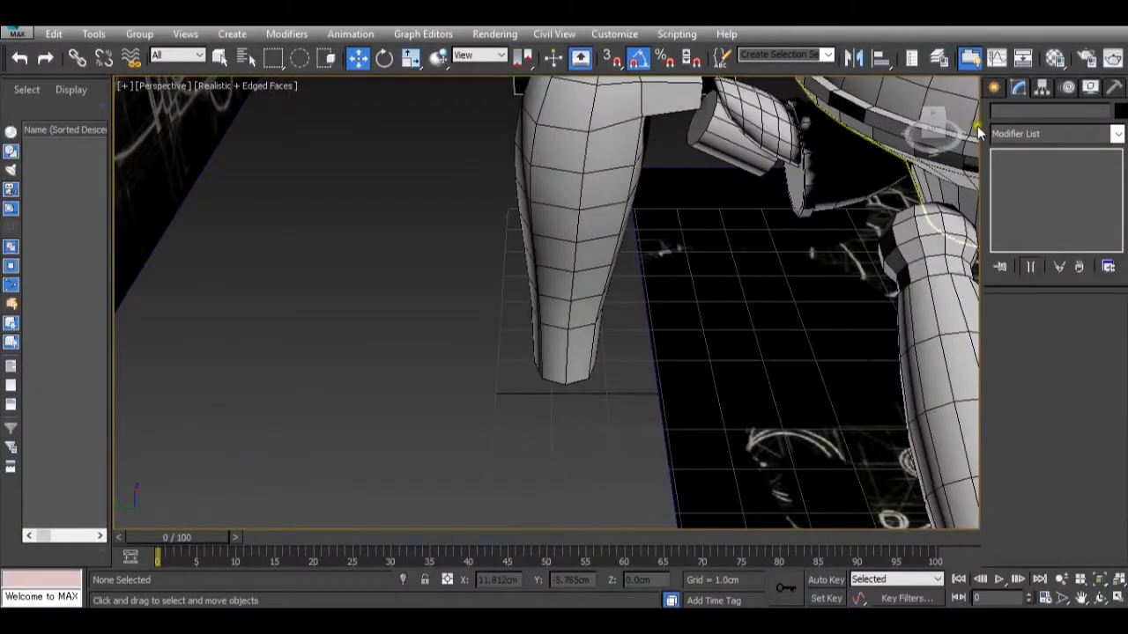
left_click(993, 87)
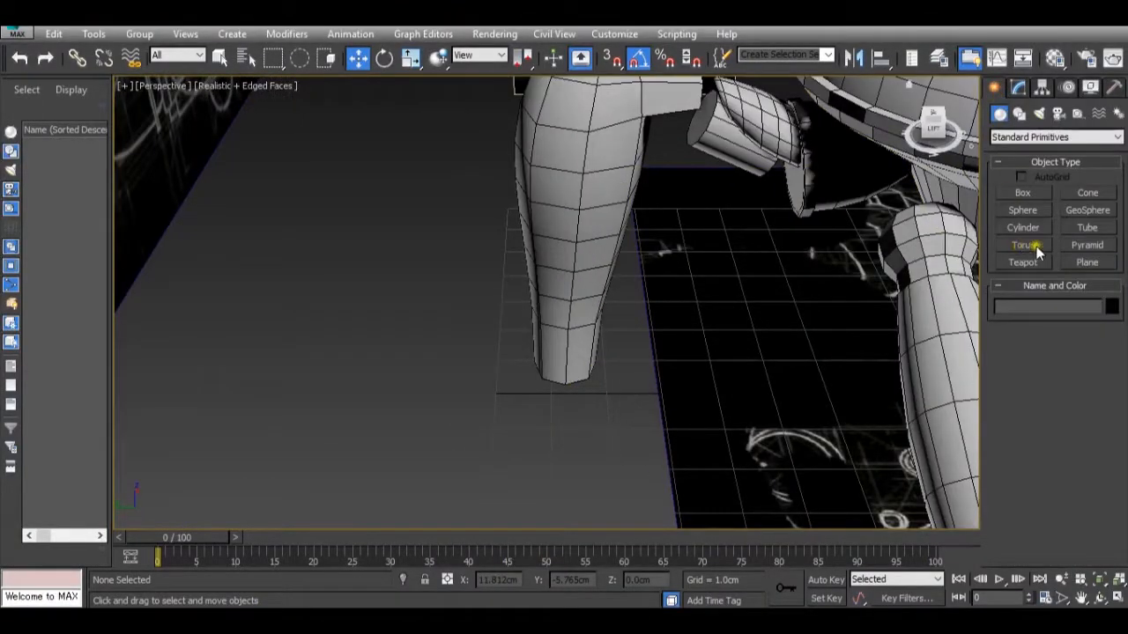
left_click(1023, 228)
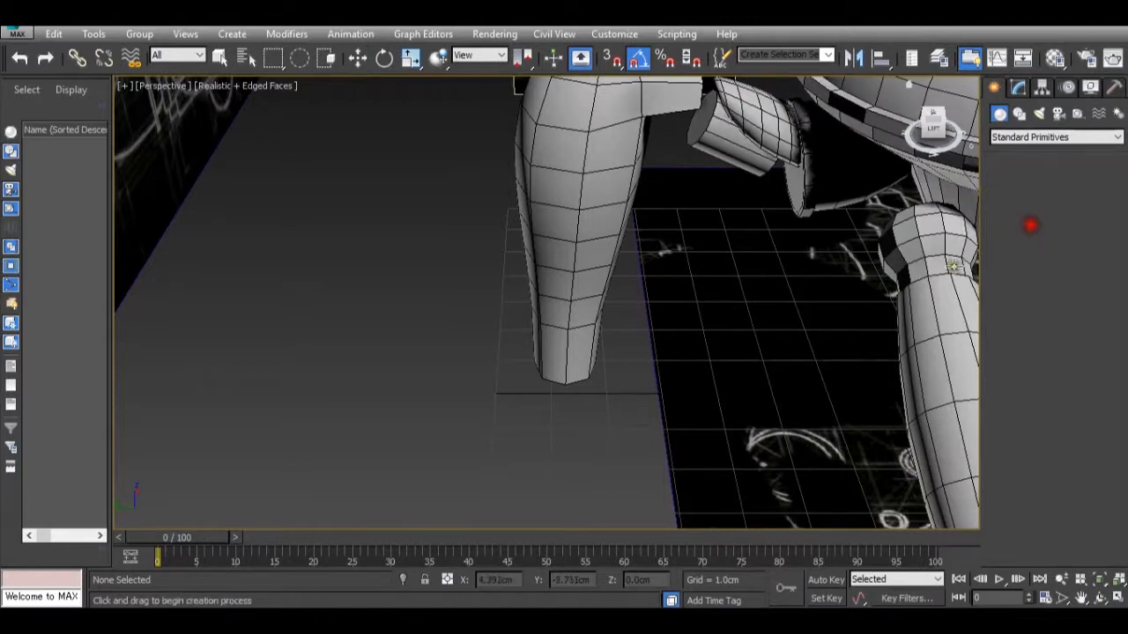
scroll(617, 368, "down", 5)
scroll(556, 415, "up", 3)
left_click_drag(587, 404, 601, 430)
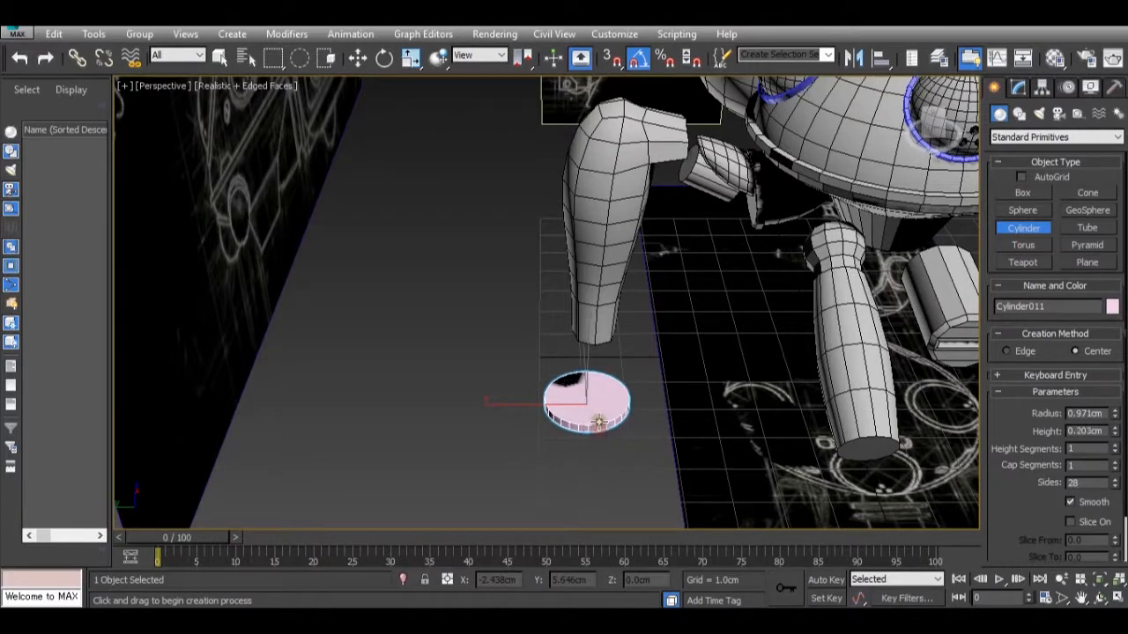
scroll(598, 417, "down", 4)
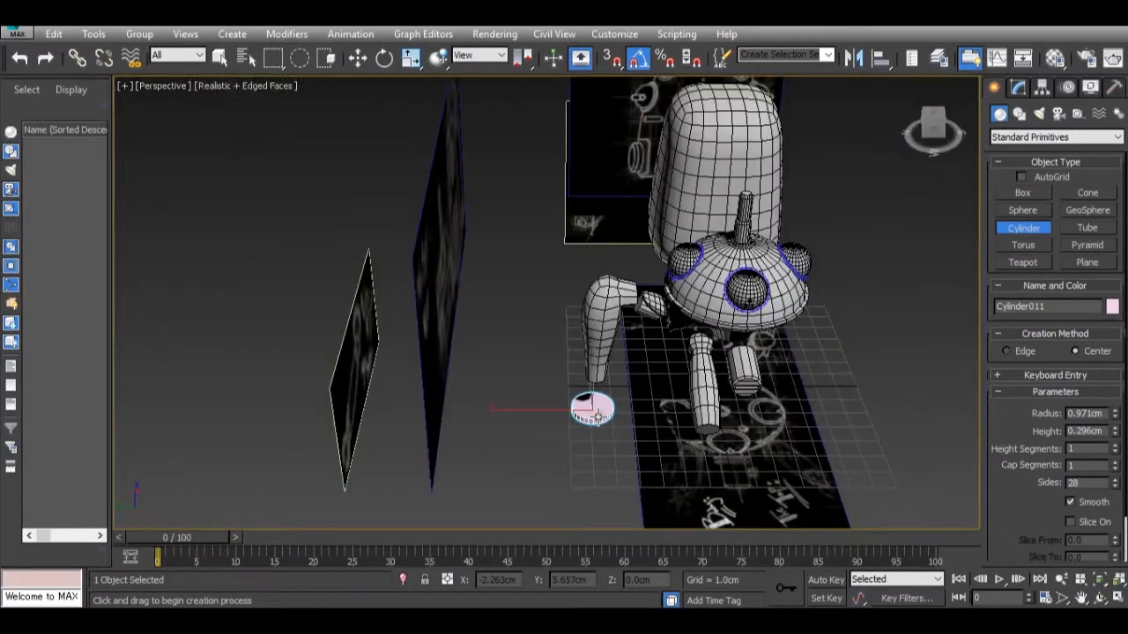
middle_click_drag(556, 396, 599, 410, "alt")
scroll(598, 410, "up", 6)
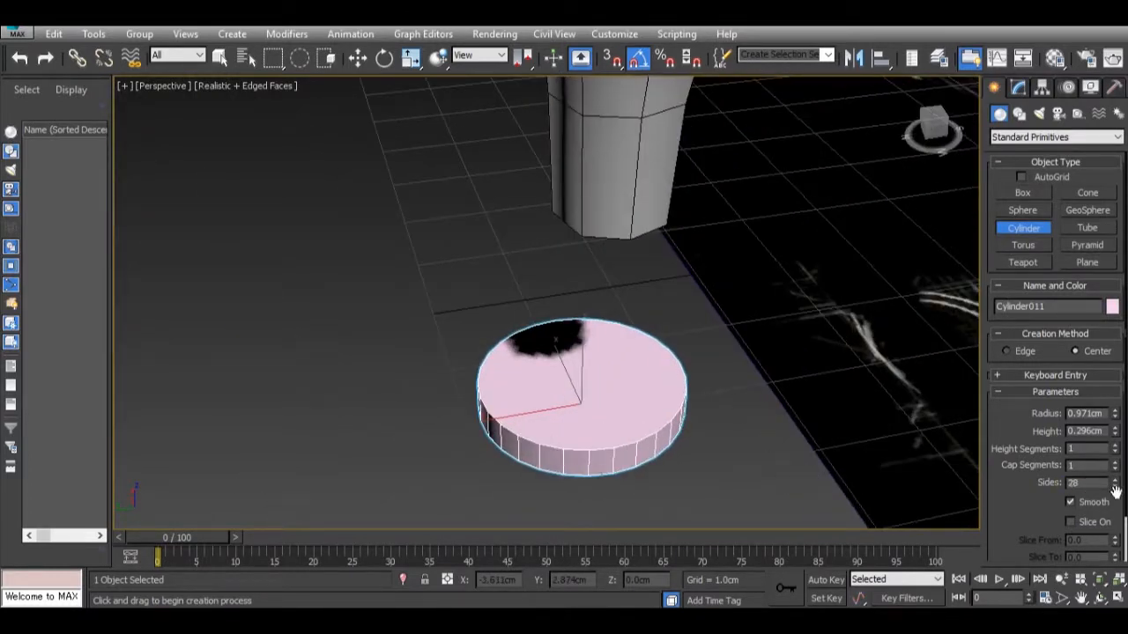
left_click_drag(1115, 490, 1115, 489)
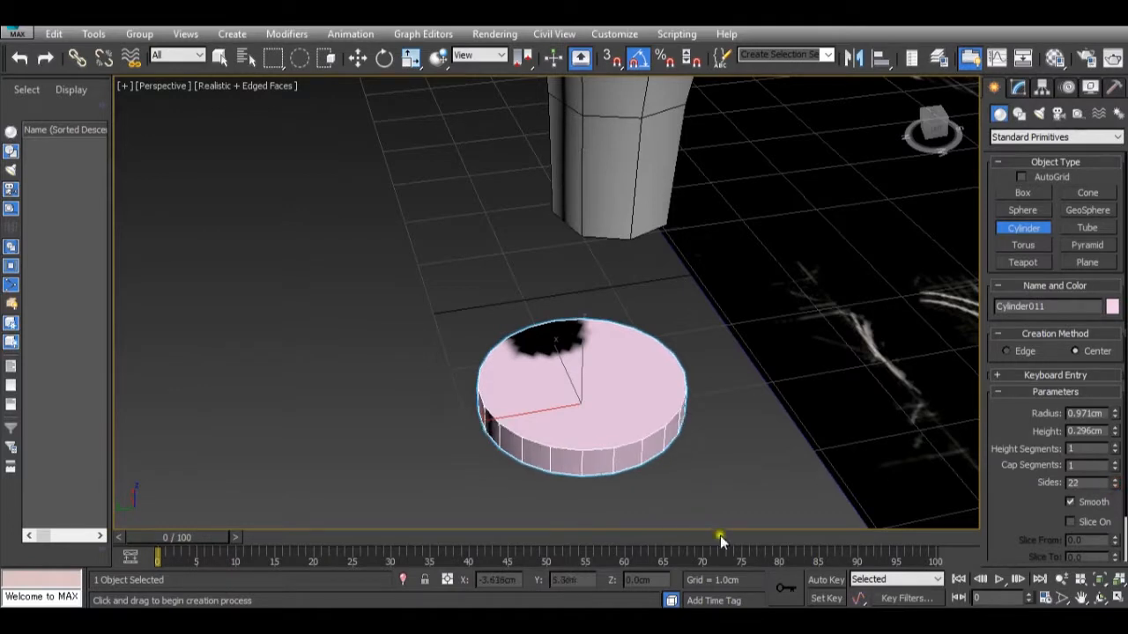
Convert the new flat cylinder below the leg to an Editable Poly.
mouse_move(693, 570)
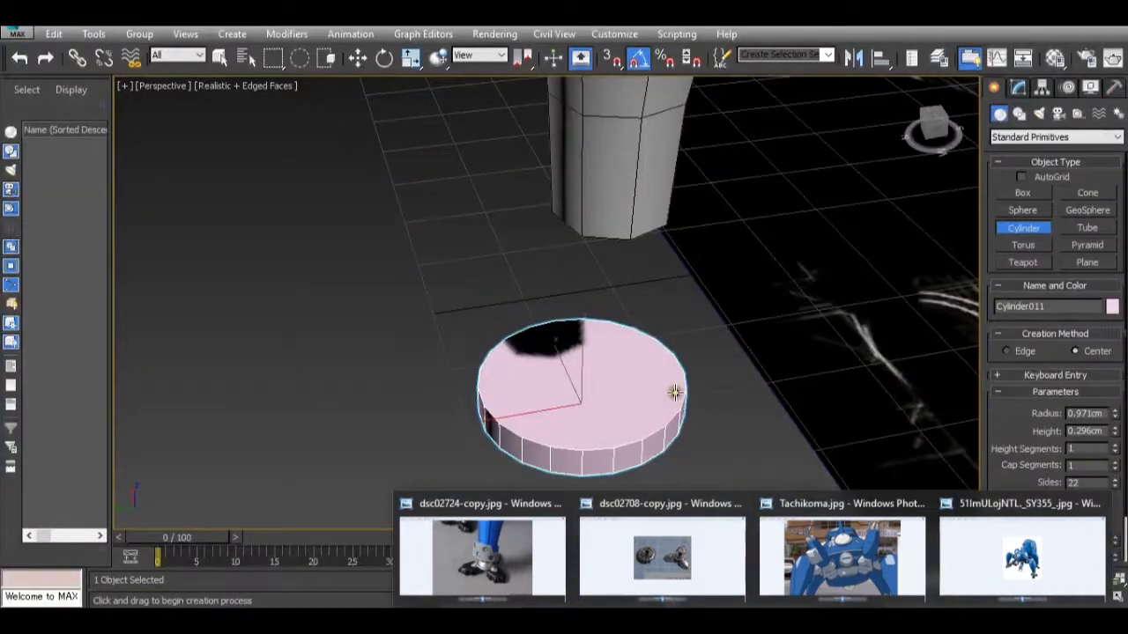
left_click(649, 379)
right_click(648, 387)
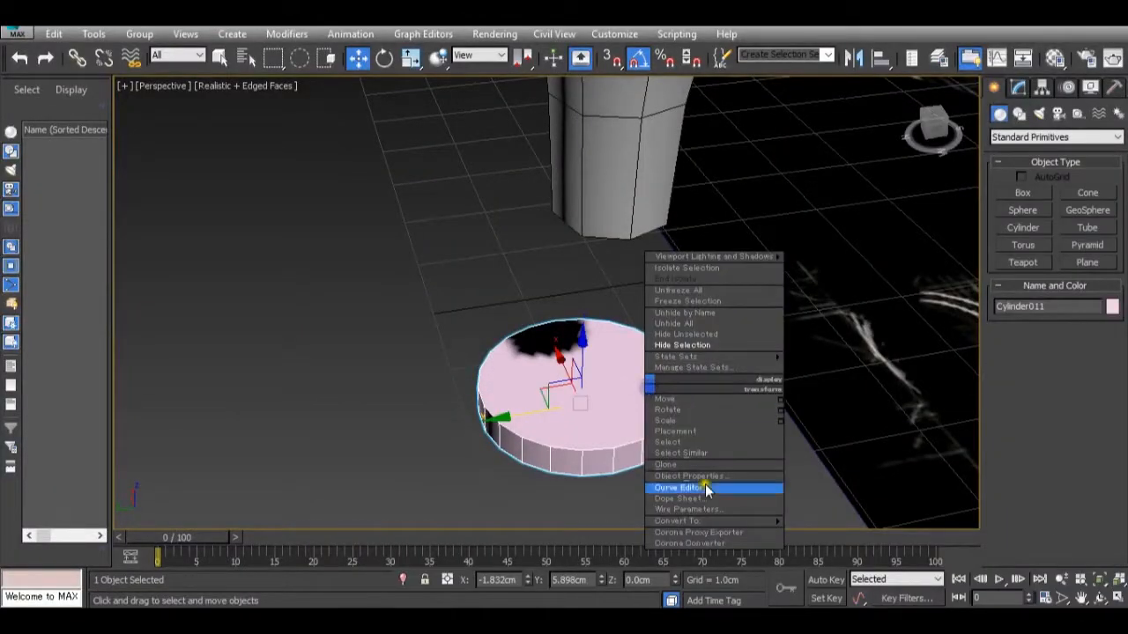
mouse_move(779, 521)
left_click(833, 531)
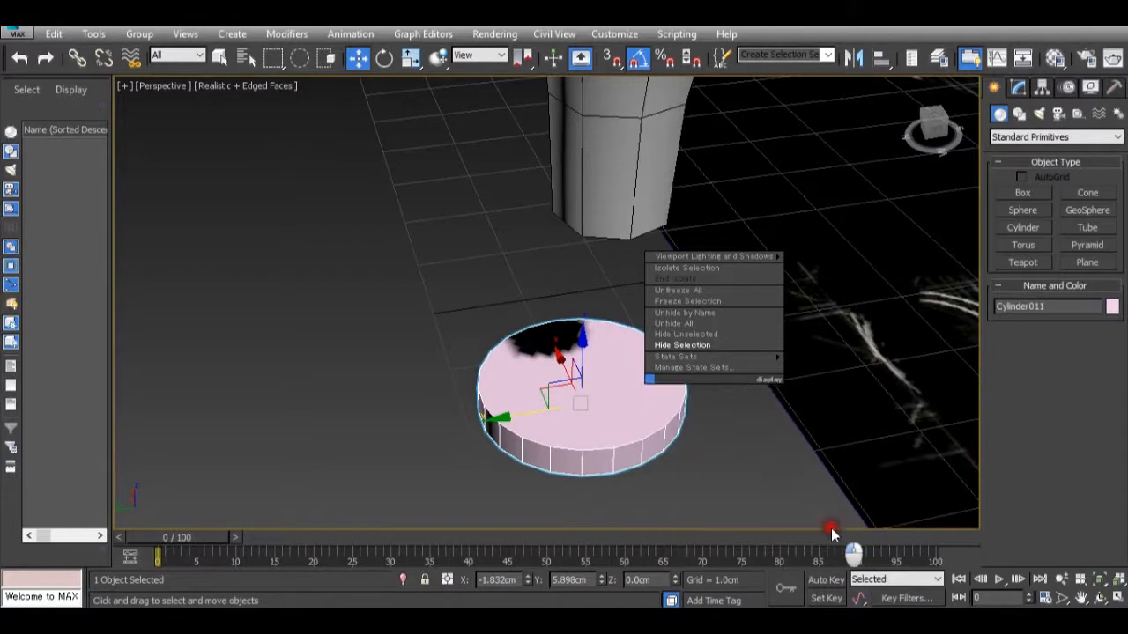
Select the cylinder's upper cap polygon and inset it by 0.1 cm.
left_click(1072, 324)
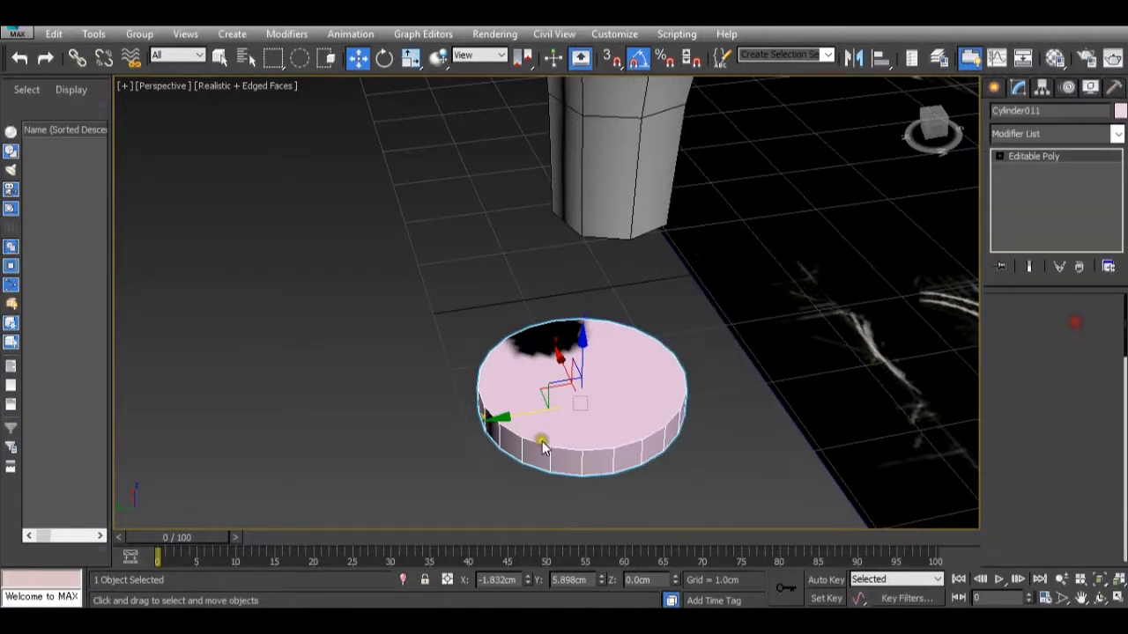
left_click(542, 439)
scroll(1019, 518, "down", 3)
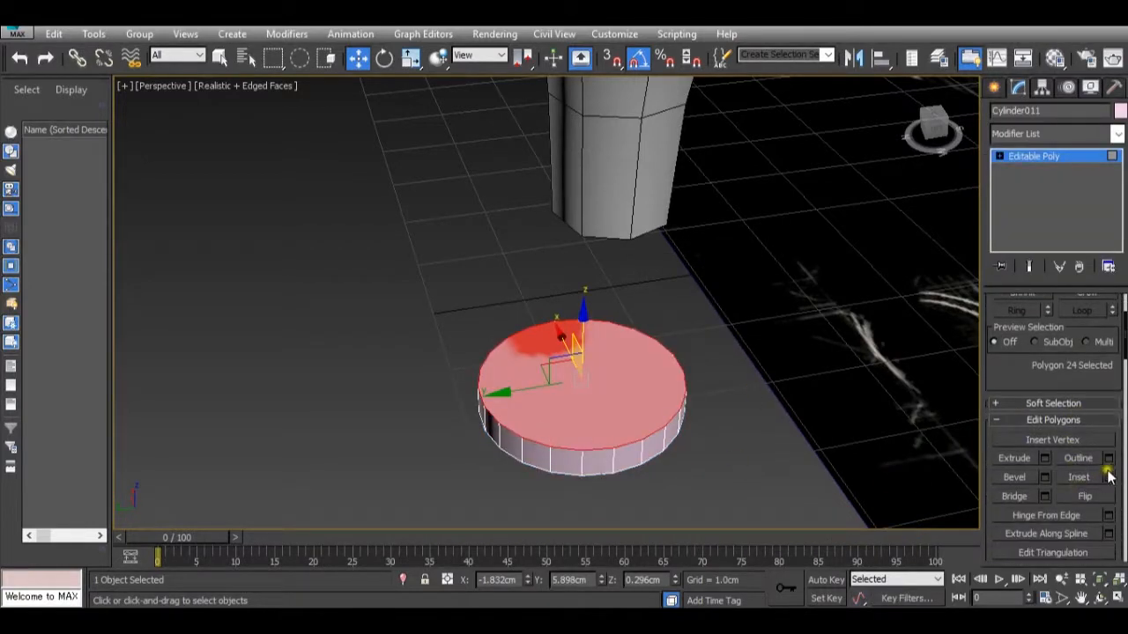
left_click(1108, 476)
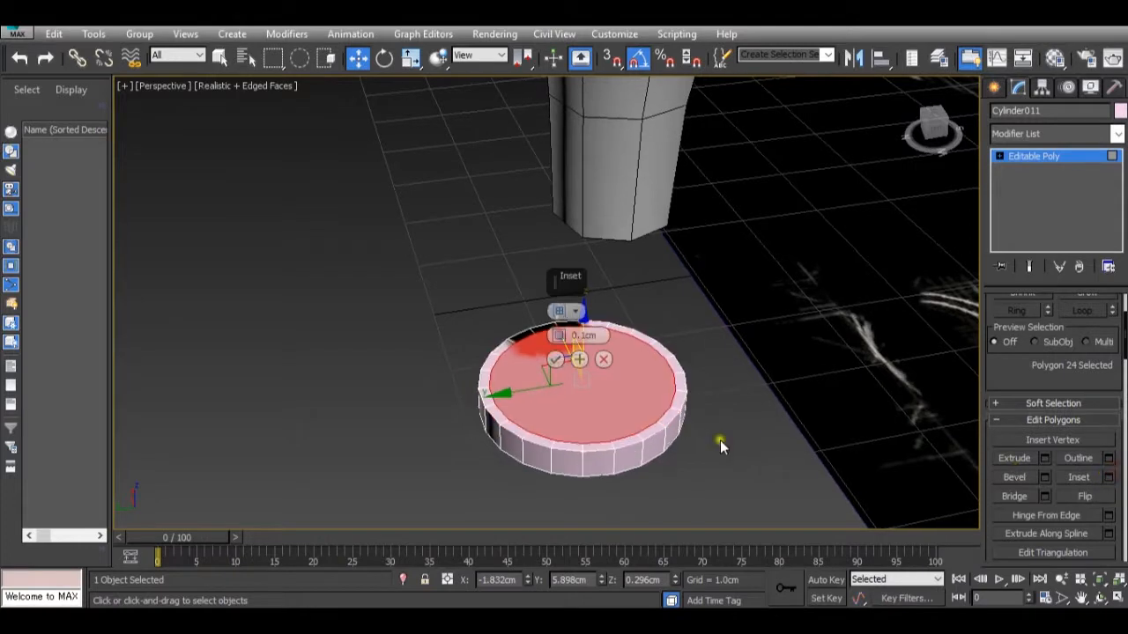
left_click(553, 358)
Open dsc02708-copy.jpg in Windows Photo Viewer beside the model to study the wheel hub, then return to 3ds Max.
mouse_move(754, 621)
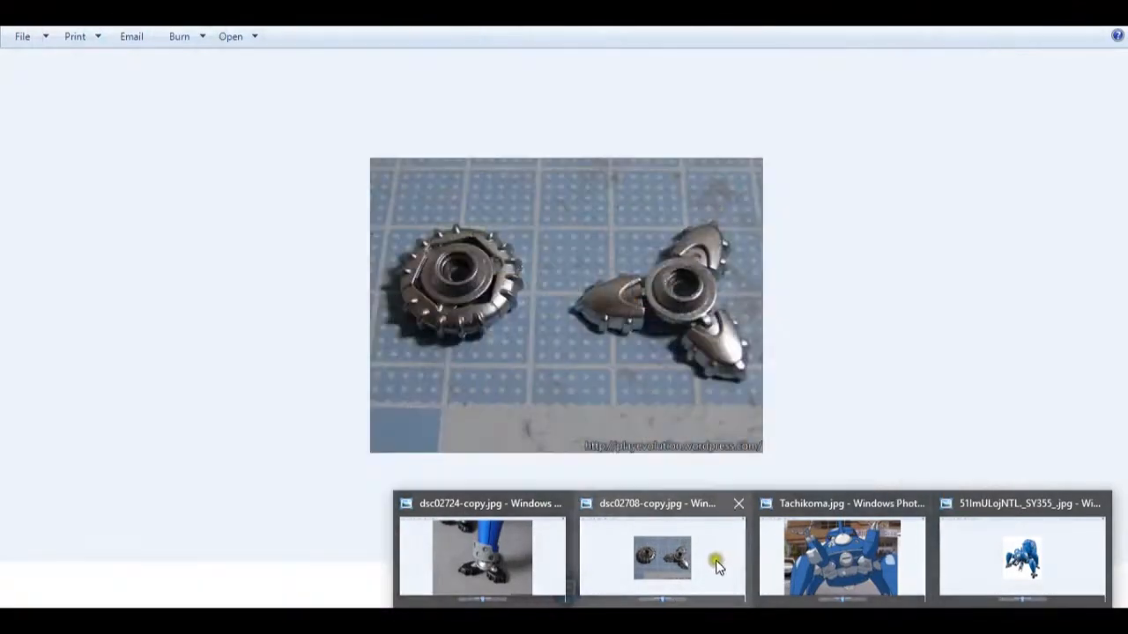
left_click(714, 558)
left_click_drag(775, 22, 126, 75)
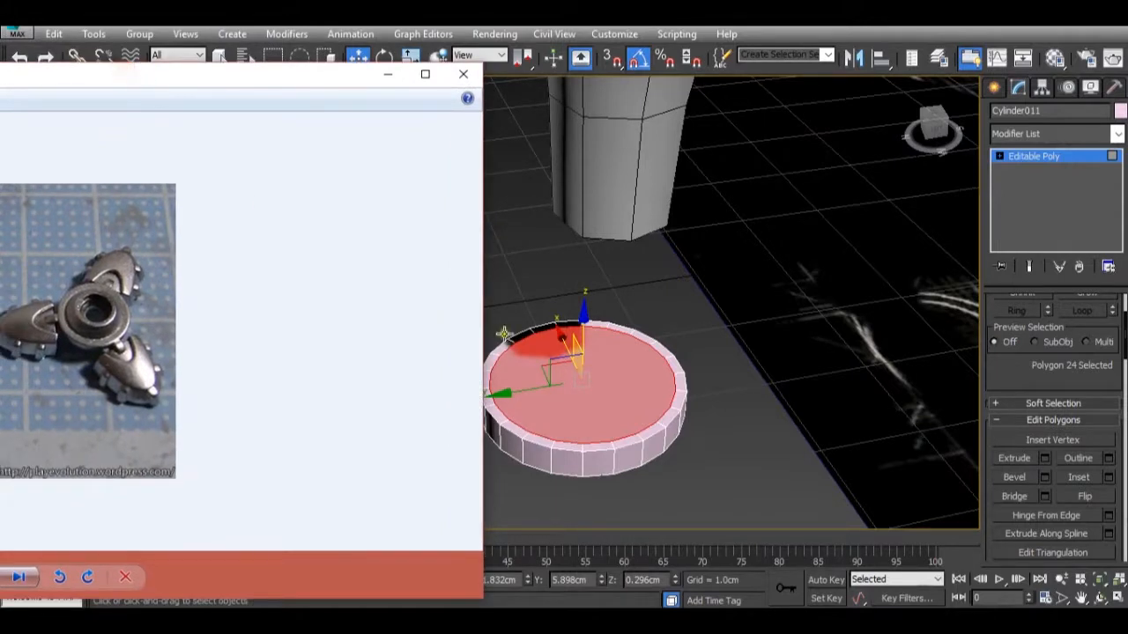
left_click(579, 378)
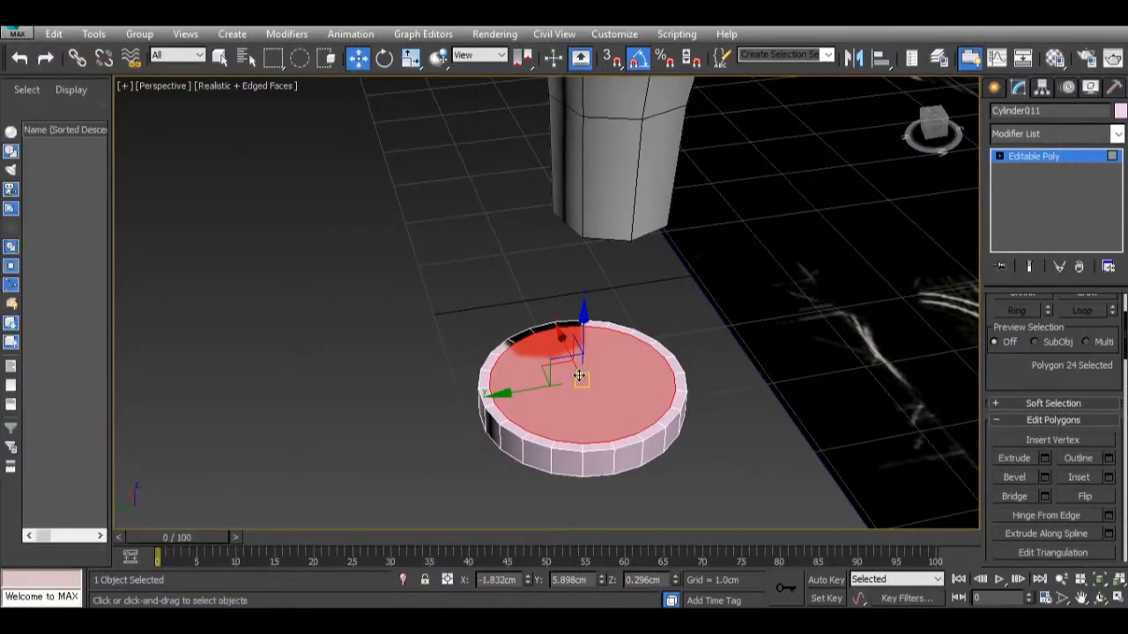
Scale the inset cap polygon down uniformly to widen the ring around it.
key("r")
left_click(573, 377)
left_click_drag(573, 378, 582, 392)
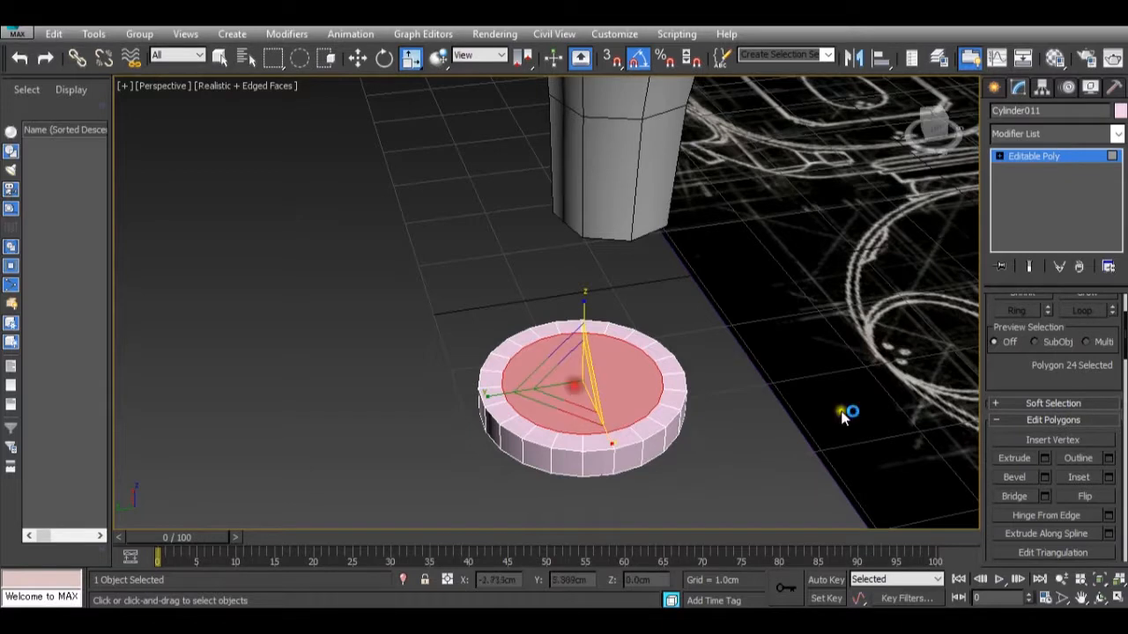
Extrude the inner cap polygon by 1.0 cm and lower it to about Z 0.529 cm to form a shallow raised hub.
left_click(1044, 459)
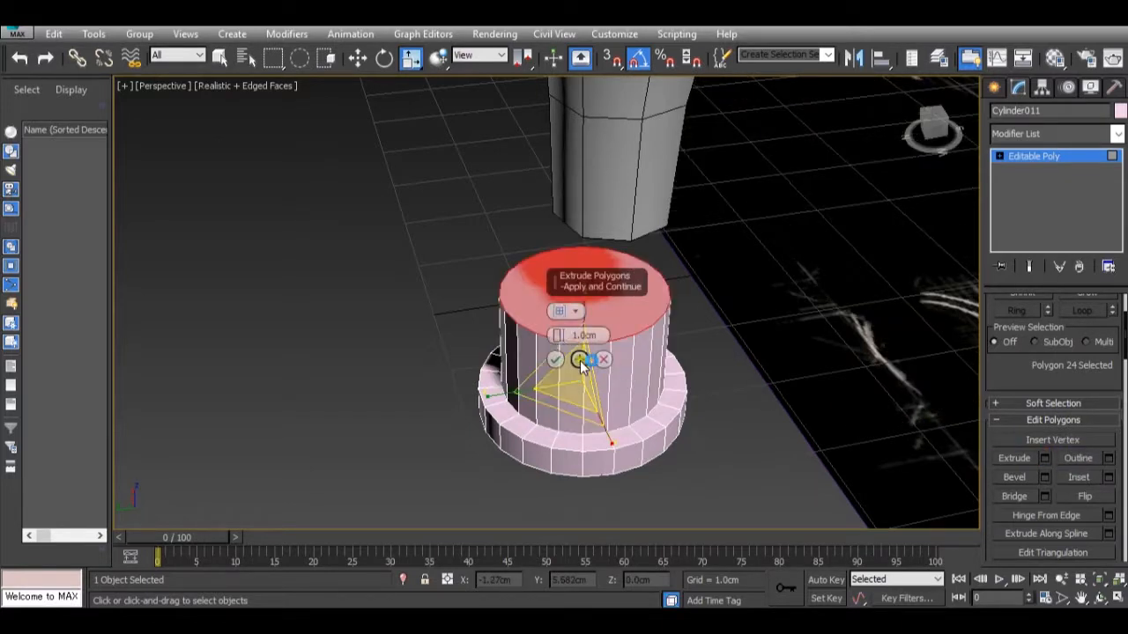
left_click(556, 361)
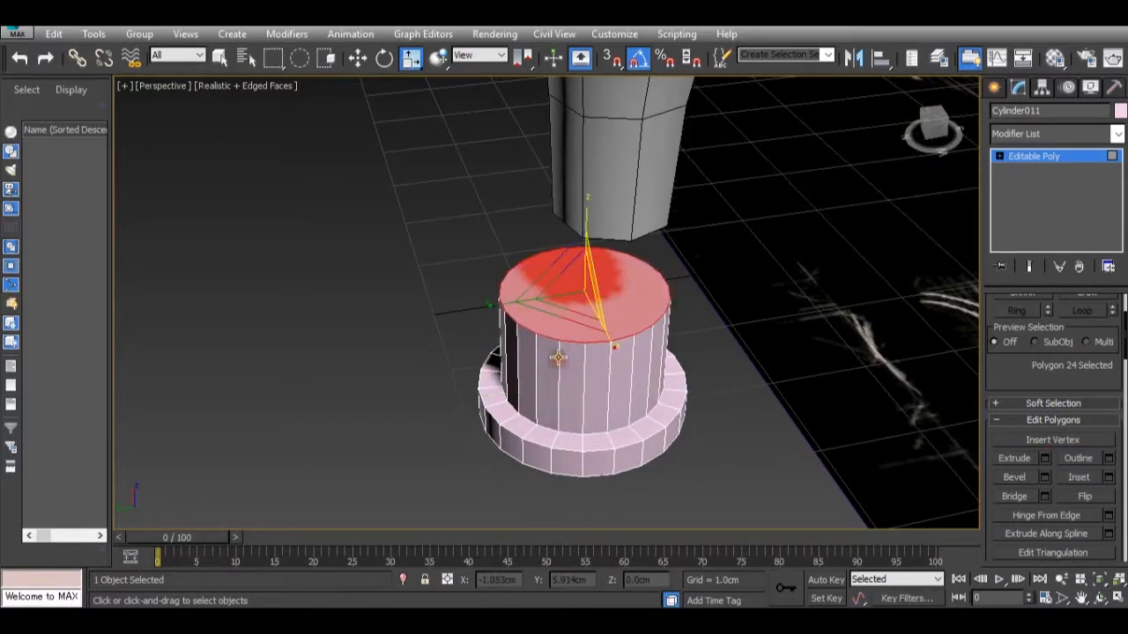
key("w")
left_click_drag(588, 253, 602, 319)
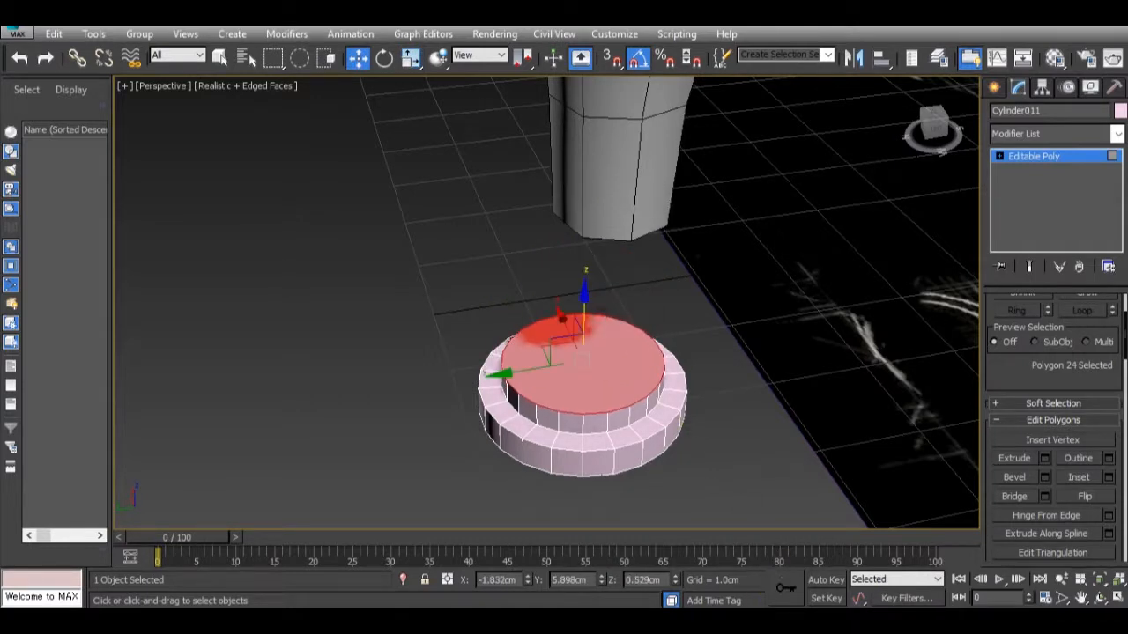
Scale the hub's top polygon down to about 87% and raise it to about Z 0.595 cm to taper the sides.
mouse_move(738, 608)
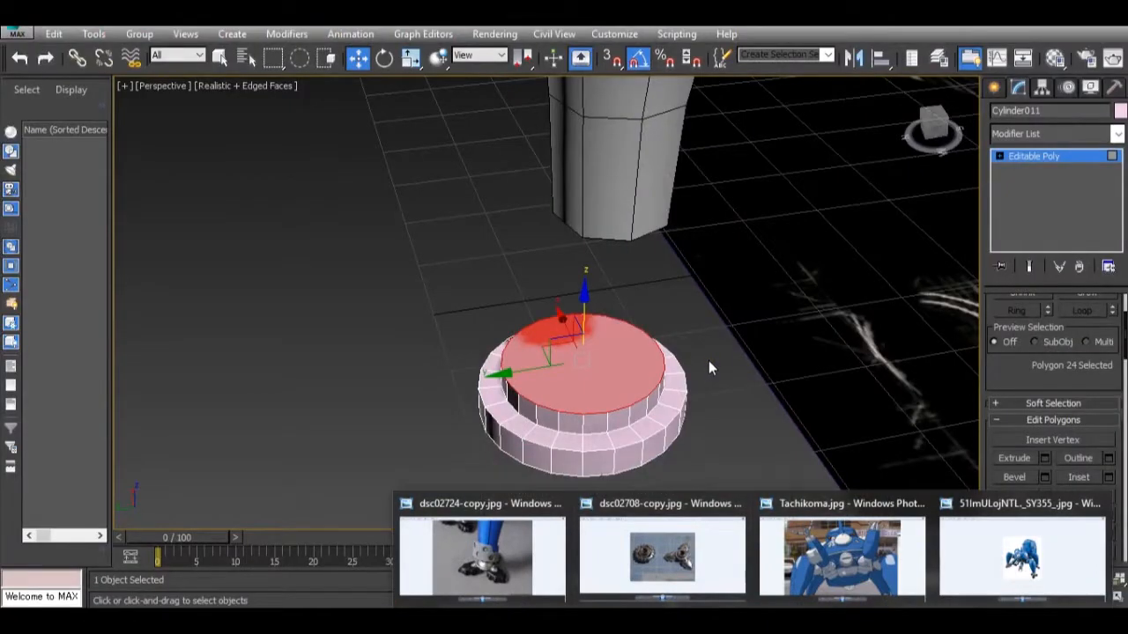
scroll(705, 370, "up", 3)
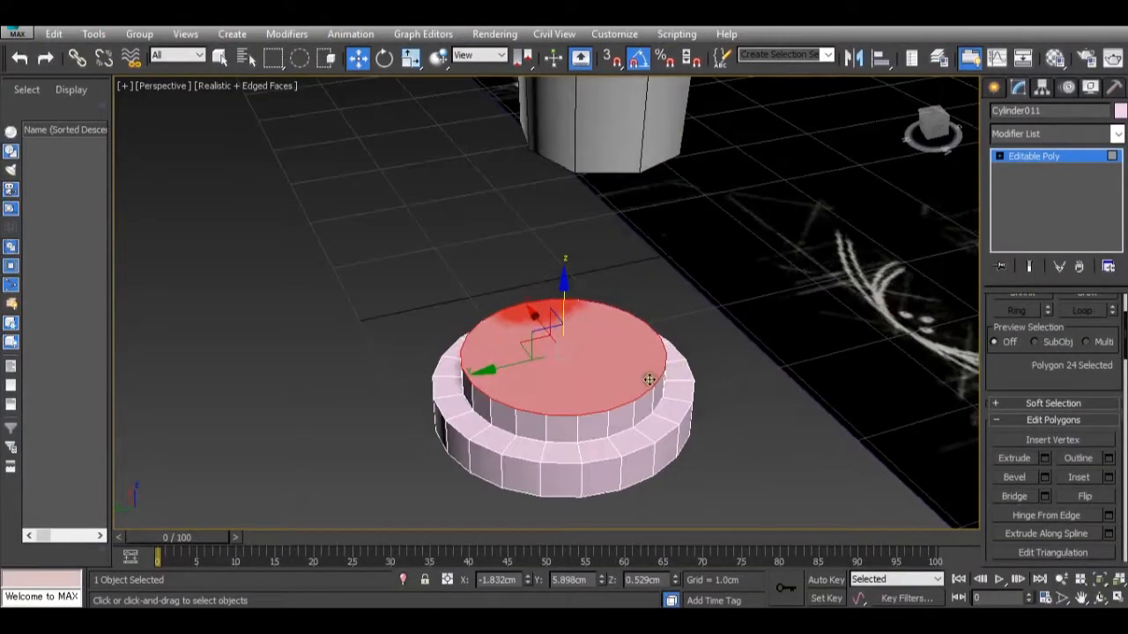
key("r")
left_click_drag(564, 372, 554, 370)
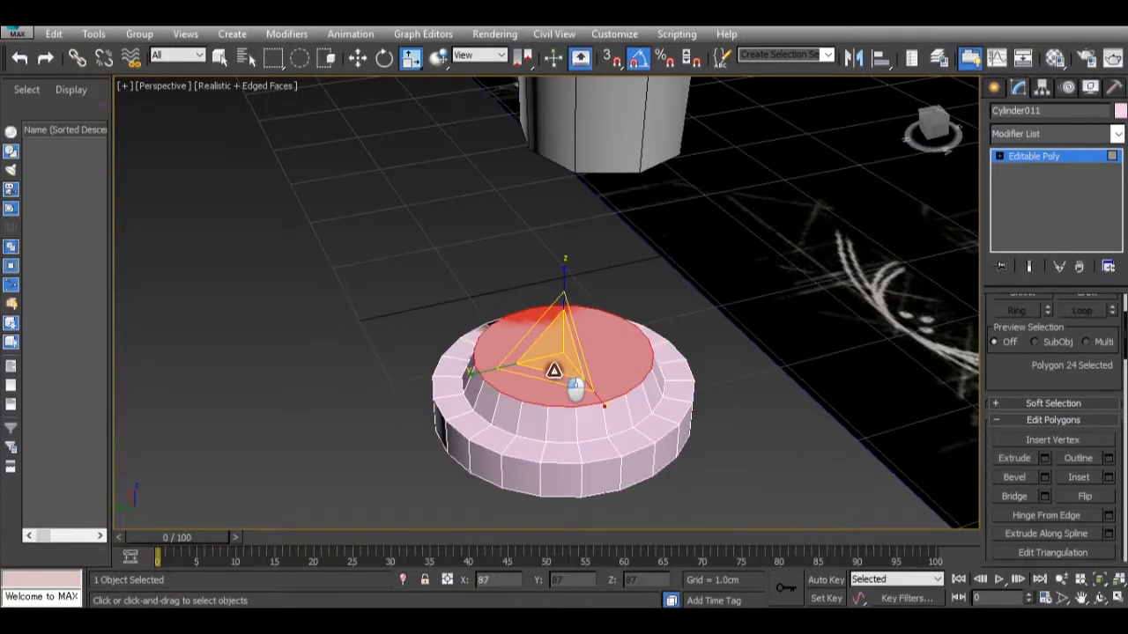
key("w")
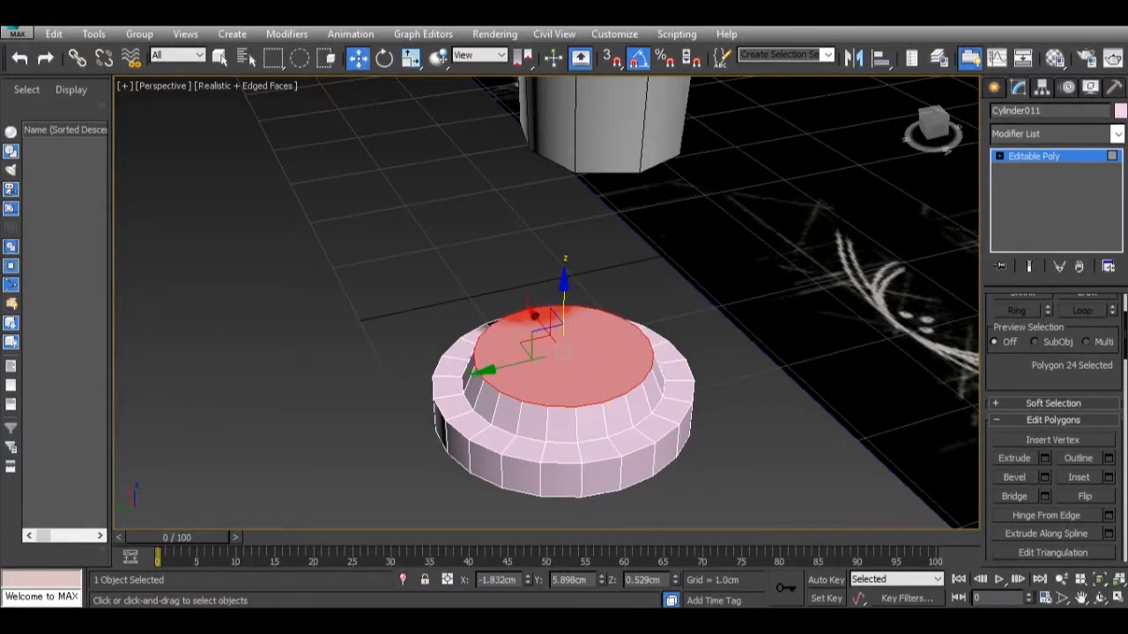
mouse_move(701, 554)
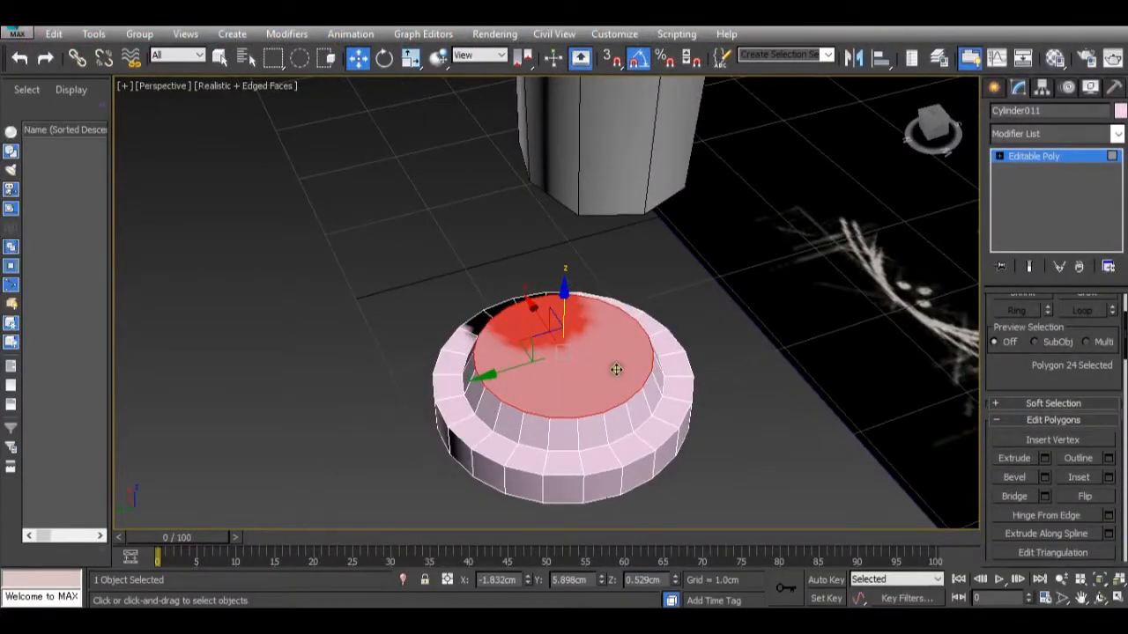
middle_click_drag(616, 370, 606, 306, "alt")
left_click_drag(562, 302, 564, 292)
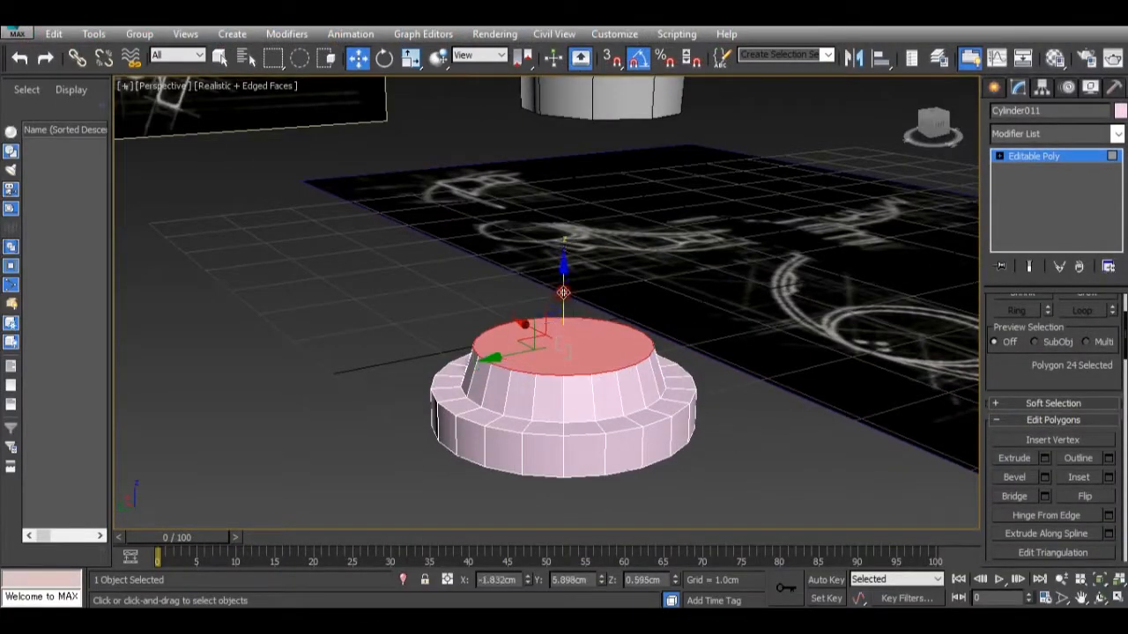
Inset the hub's top polygon by 0.1 cm.
middle_click_drag(590, 339, 599, 399, "alt")
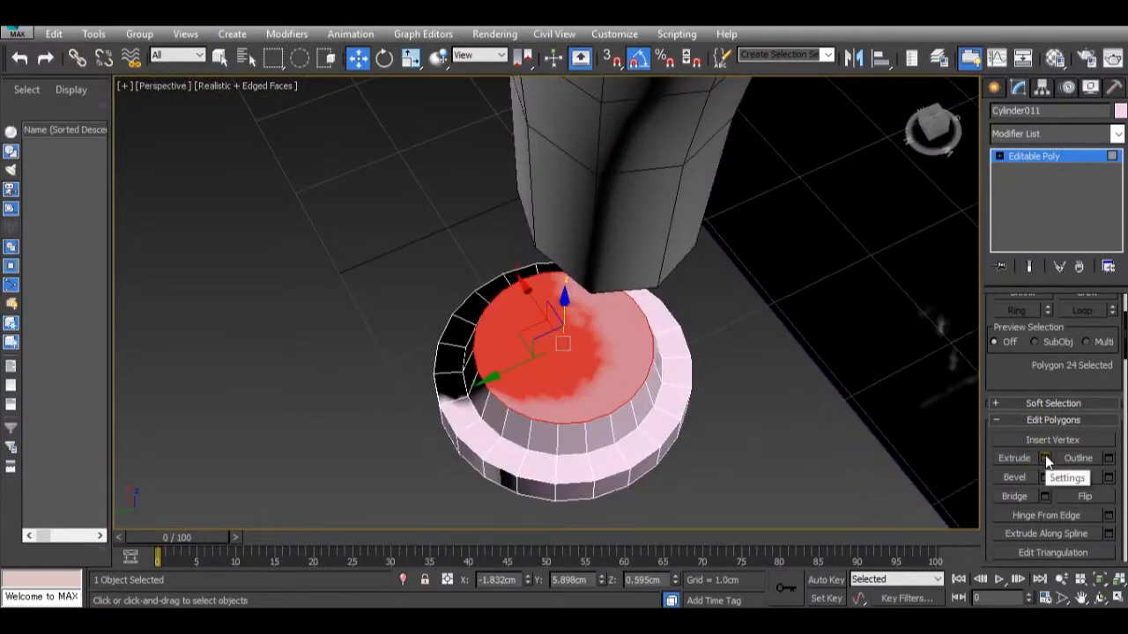
left_click(1108, 478)
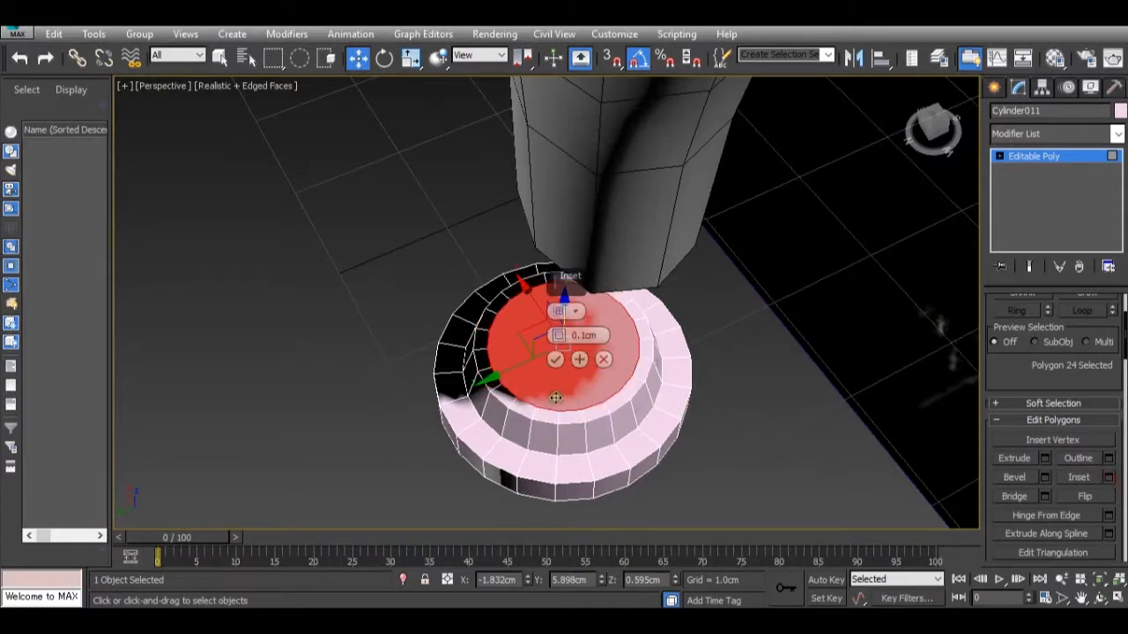
left_click(555, 360)
middle_click_drag(558, 364, 625, 423, "alt")
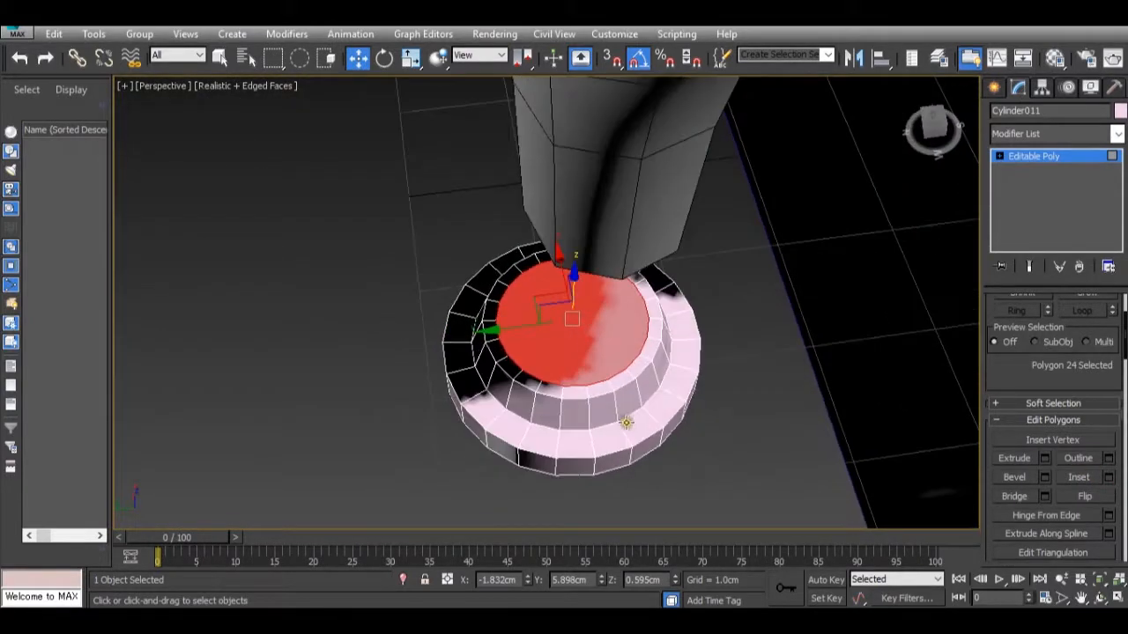
Select the edge loop around the base of the raised hub and adjust its scale slightly.
left_click(1065, 159)
left_click(1032, 323)
double_click(650, 406)
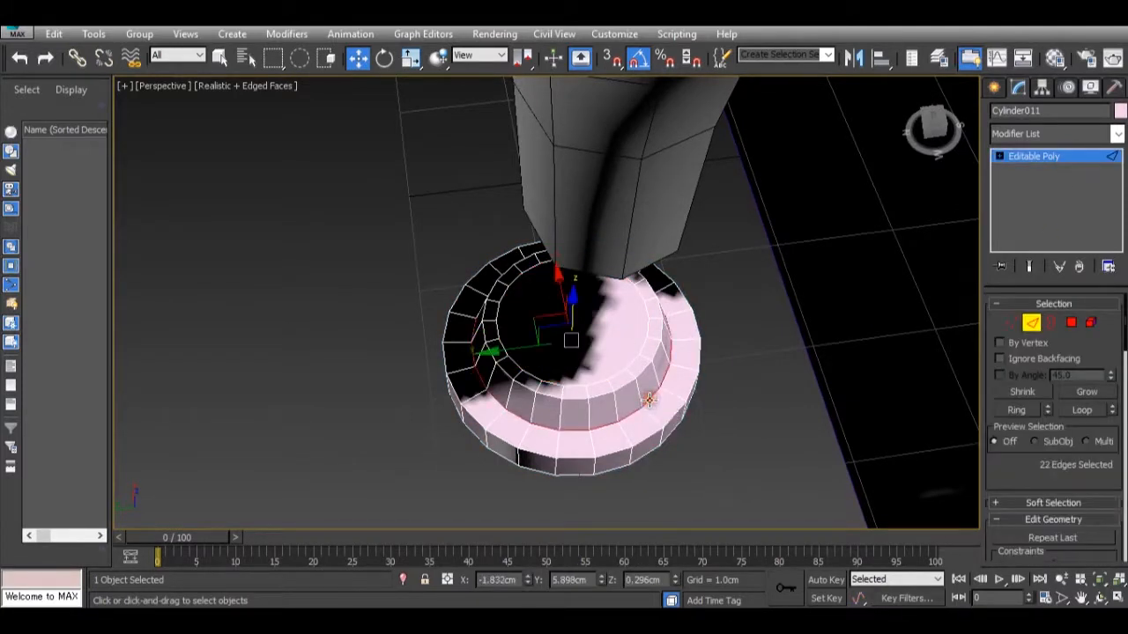
key("r")
left_click_drag(572, 377, 576, 368)
scroll(645, 413, "down", 6)
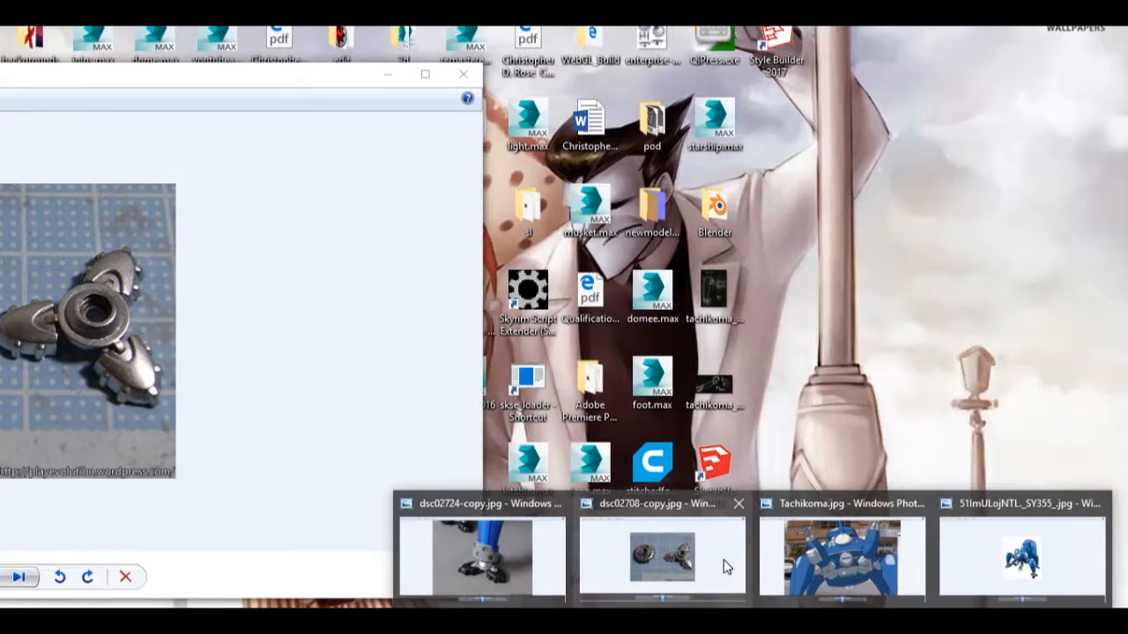
Check dsc02708-copy.jpg, then create a box beside the hub about 1.02 cm long, 1.6 cm wide and 0.55 cm high.
left_click(724, 562)
middle_click_drag(687, 314, 684, 377, "alt")
left_click(1072, 160)
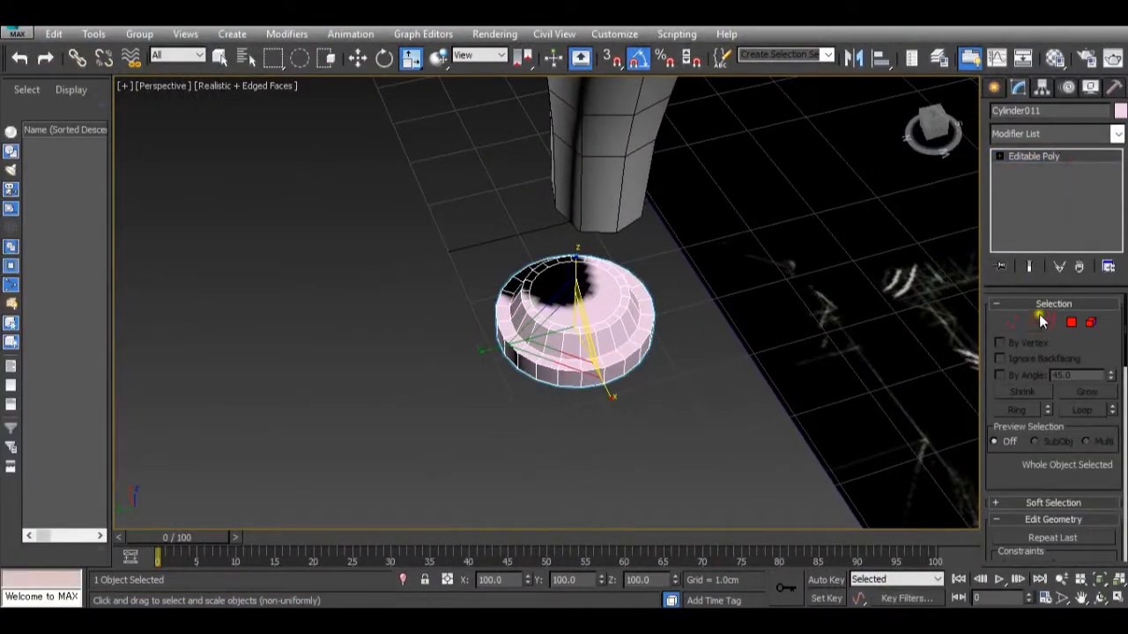
left_click(994, 89)
left_click(1022, 192)
left_click_drag(594, 404, 722, 478)
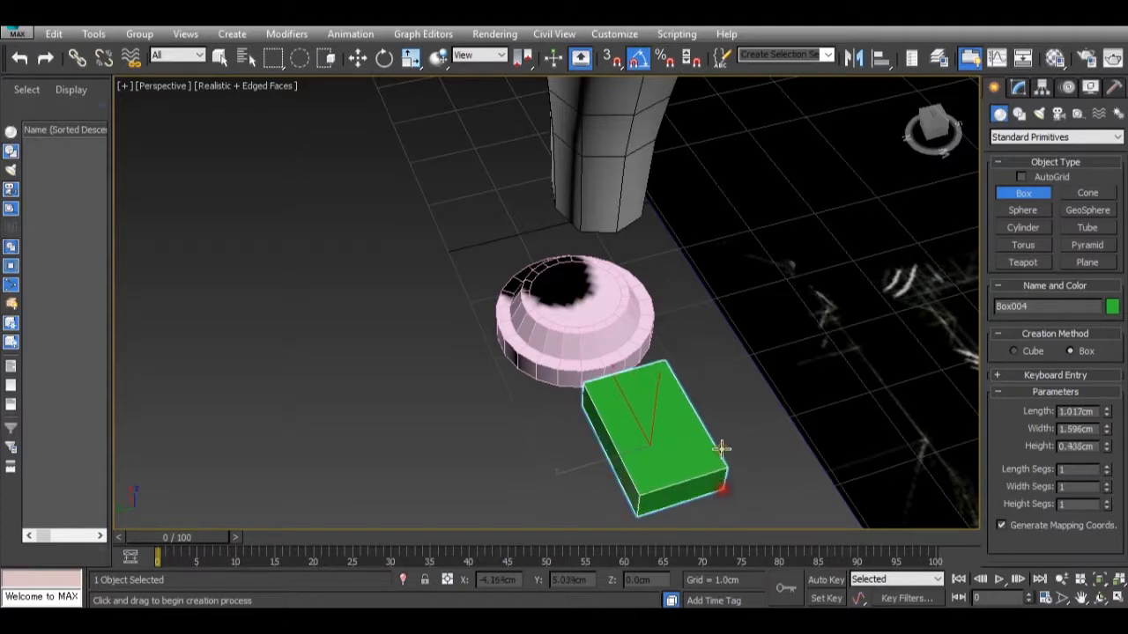
left_click(720, 440)
Convert the new box beside the hub to an Editable Poly.
middle_click_drag(720, 441, 691, 427, "alt")
middle_click_drag(691, 427, 640, 365)
right_click(643, 368)
right_click(651, 381)
mouse_move(767, 510)
left_click(827, 520)
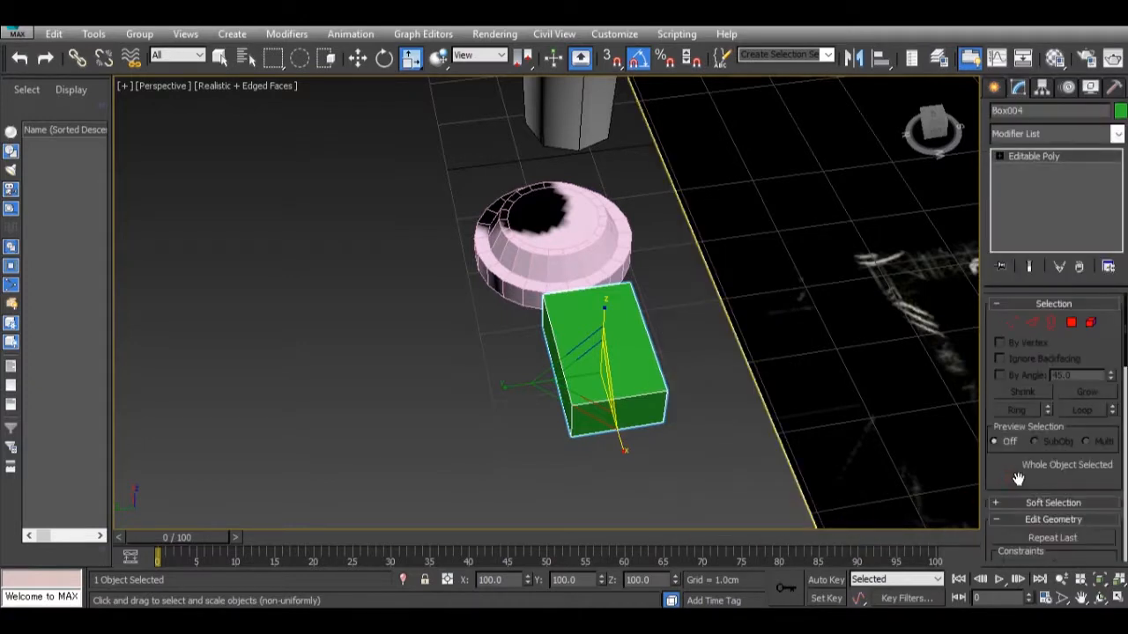
Select the ring of four end edges on the box and connect them with 1 segment to add a lengthwise centre line.
left_click(1038, 325)
left_click(662, 413)
scroll(1080, 453, "down", 10)
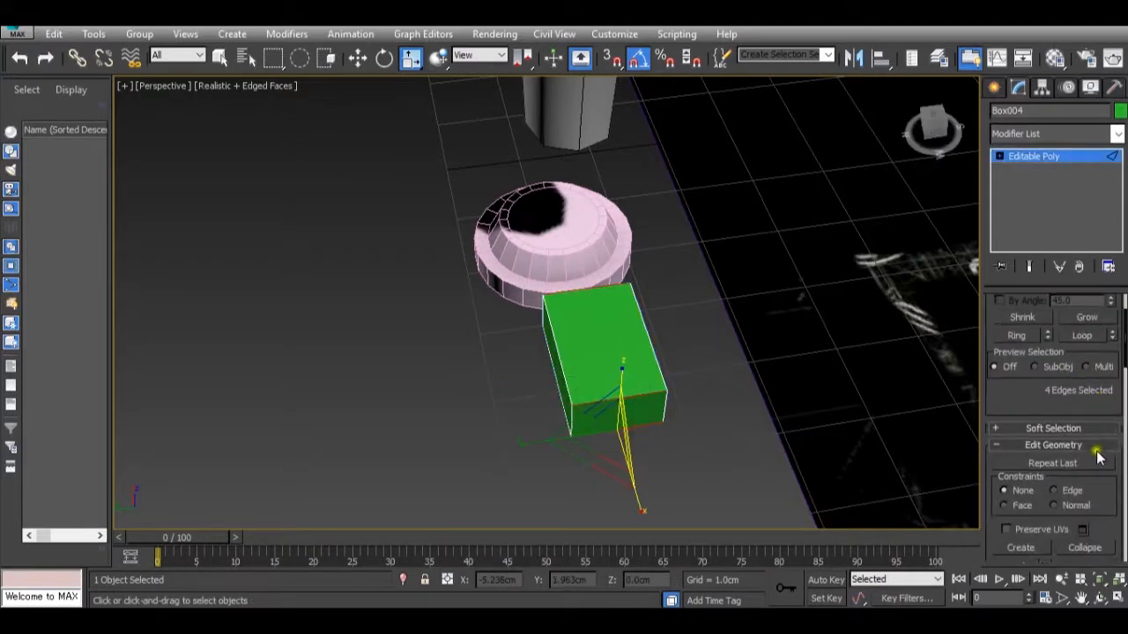
scroll(1083, 461, "down", 5)
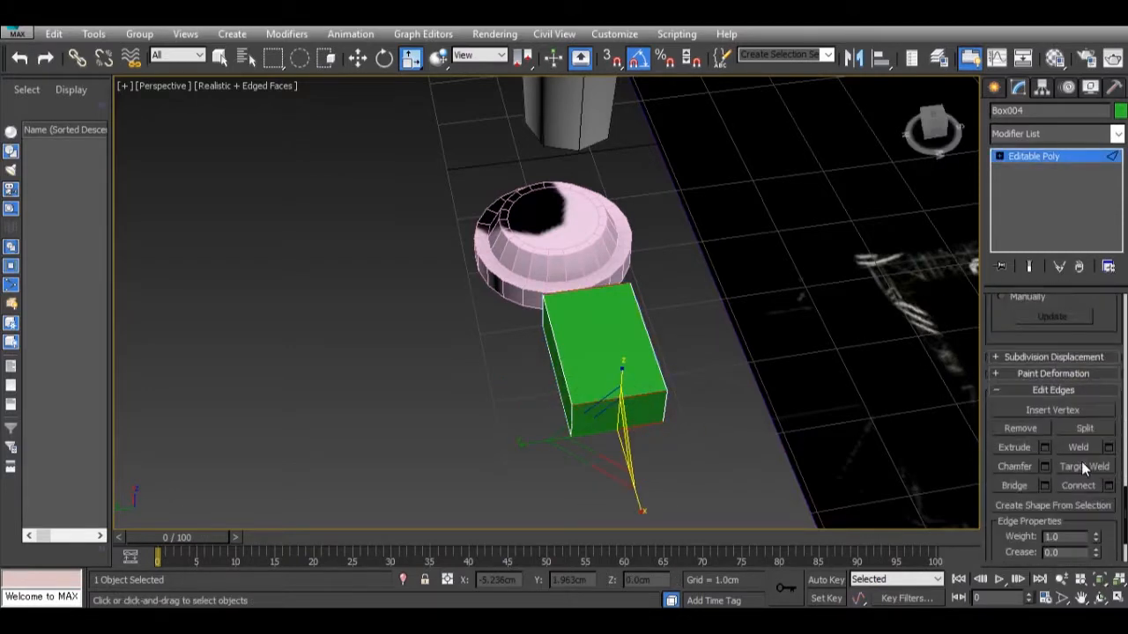
left_click(1109, 486)
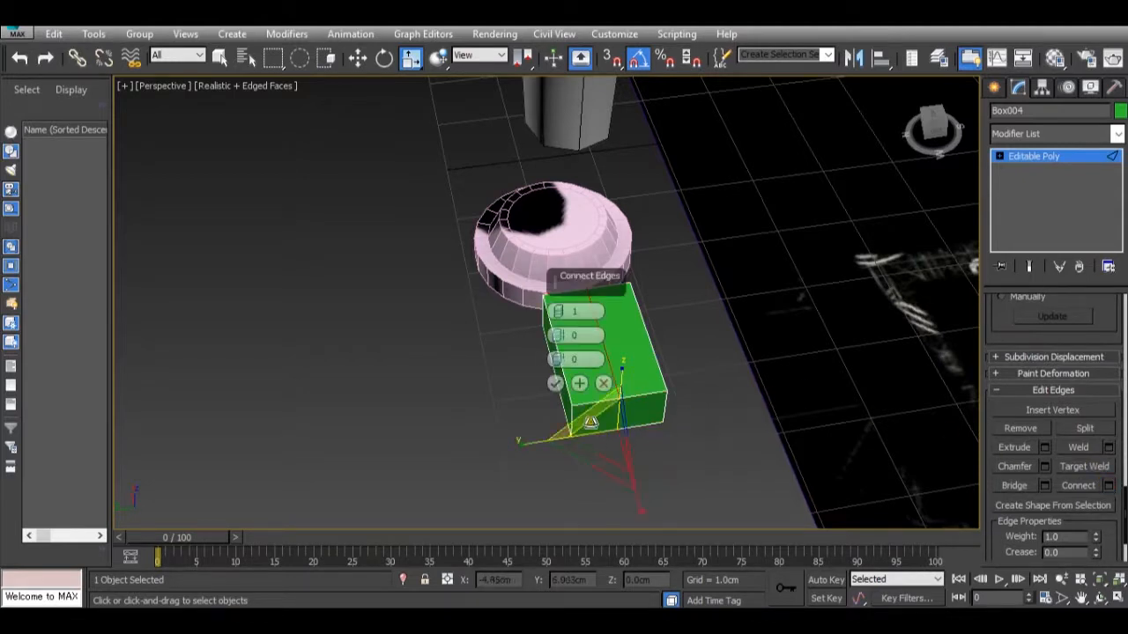
left_click(547, 381)
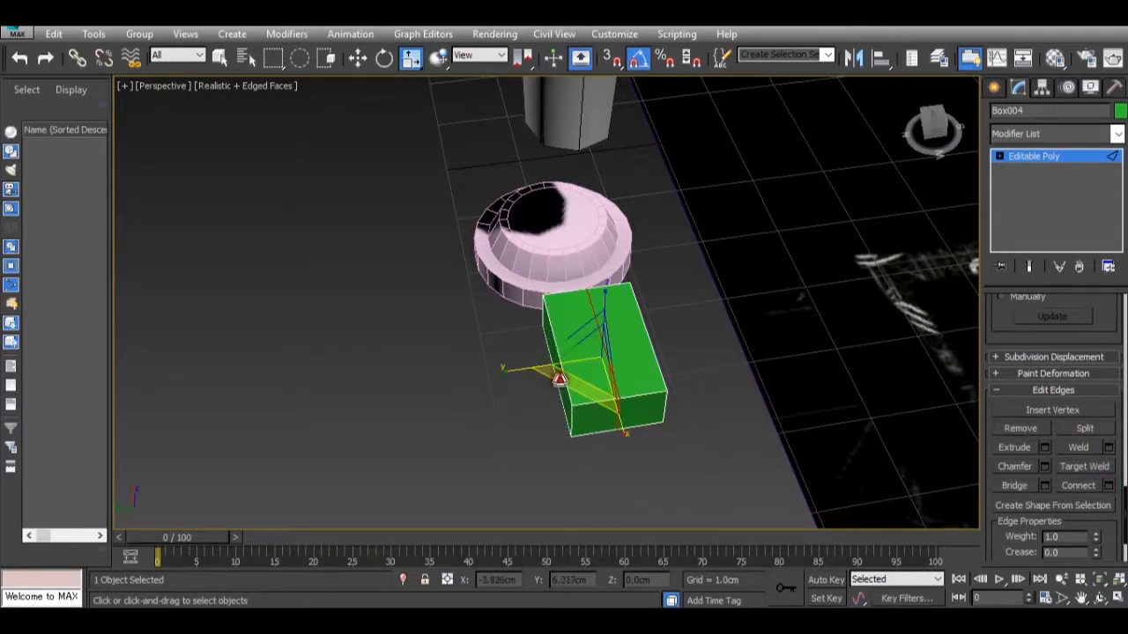
Move the centre edge of the box's outer end away from the hub to about X -4.976 cm, forming a point.
left_click(621, 411)
key("w")
left_click_drag(599, 357, 605, 390)
mouse_move(599, 418)
middle_mouse_down("alt")
mouse_move(712, 461)
mouse_move(624, 467)
mouse_move(539, 441)
mouse_move(570, 477)
mouse_move(569, 411)
middle_mouse_up("alt")
scroll(569, 411, "up", 5)
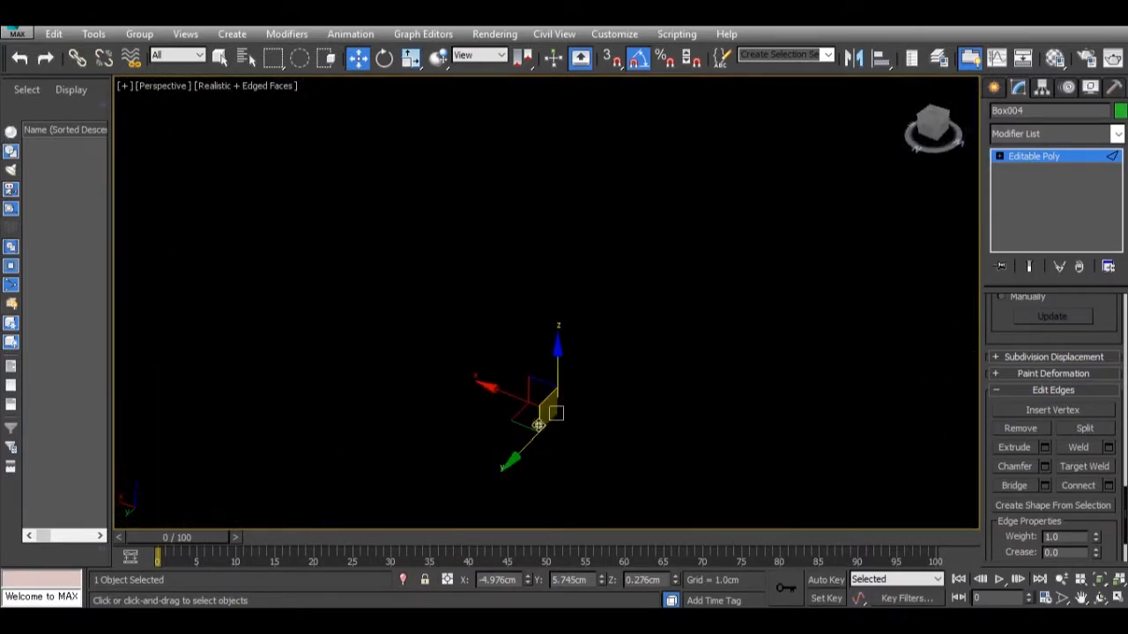
scroll(538, 423, "down", 4)
Select the three upper vertices at the pointed end and move them toward the hub to slope the tip.
left_click(1043, 160)
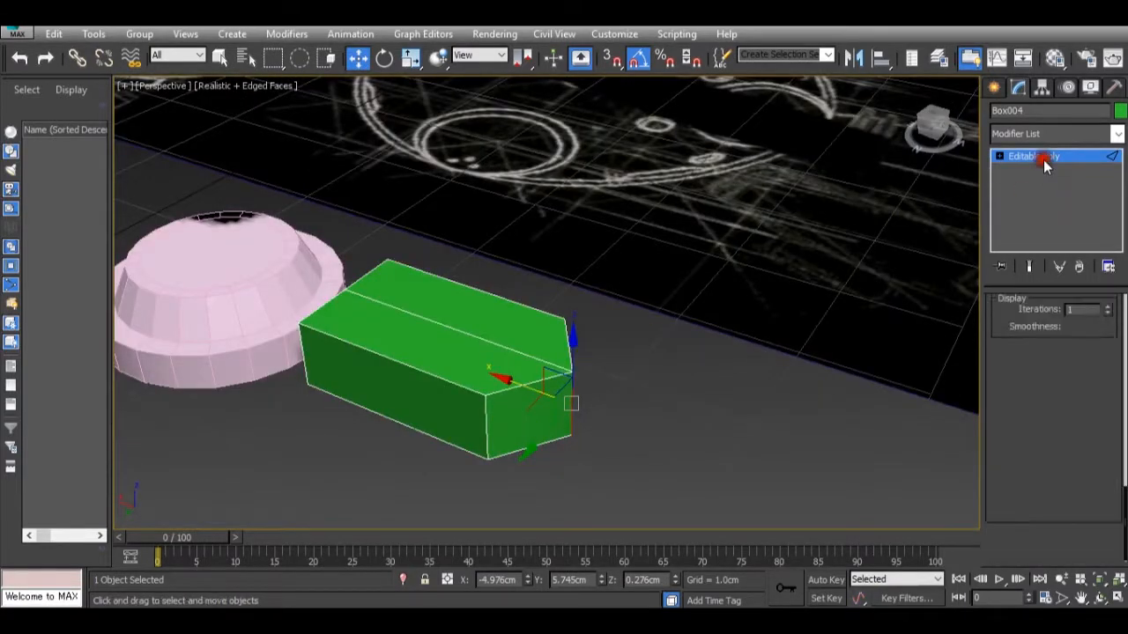
left_click(1013, 325)
middle_click_drag(639, 360, 687, 352, "alt")
left_click_drag(681, 351, 505, 283)
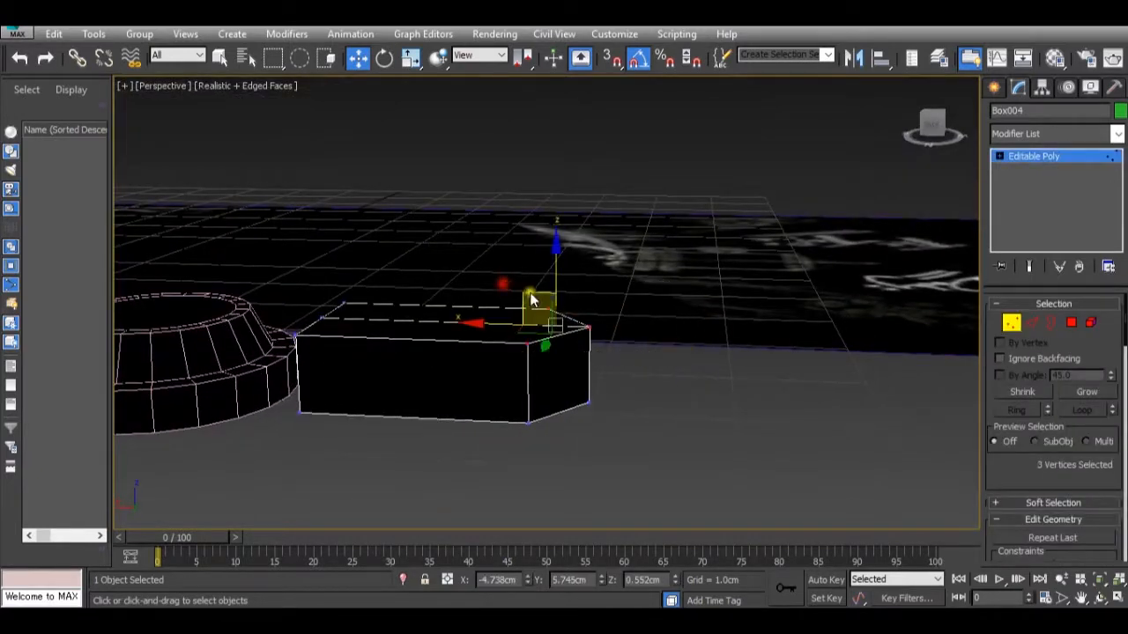
left_click_drag(512, 323, 449, 333)
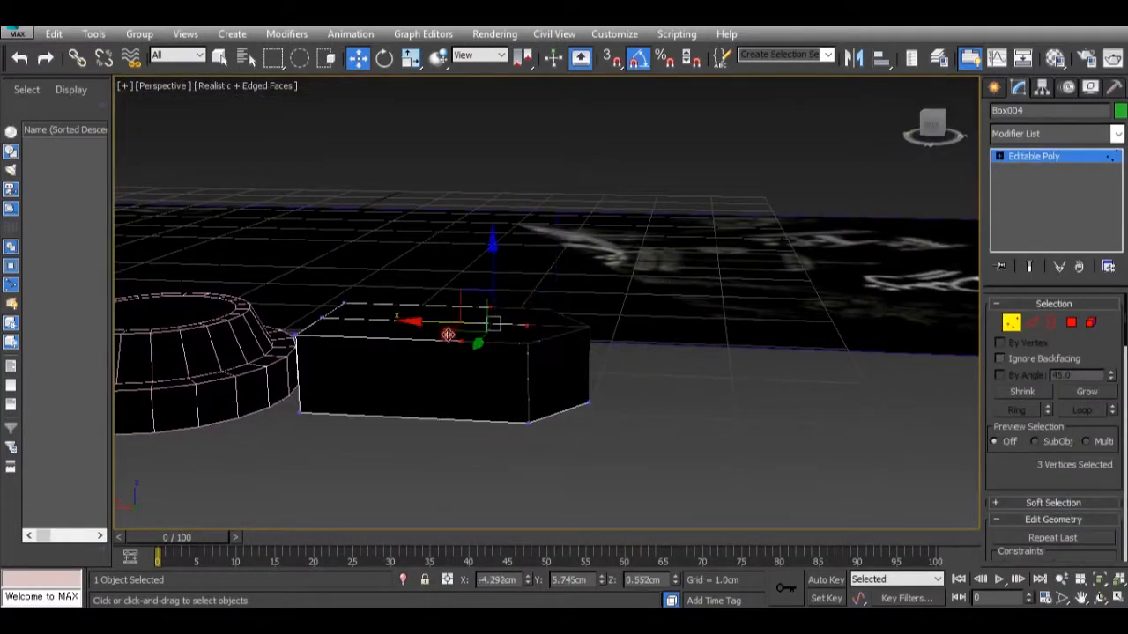
middle_click_drag(460, 333, 508, 395, "alt")
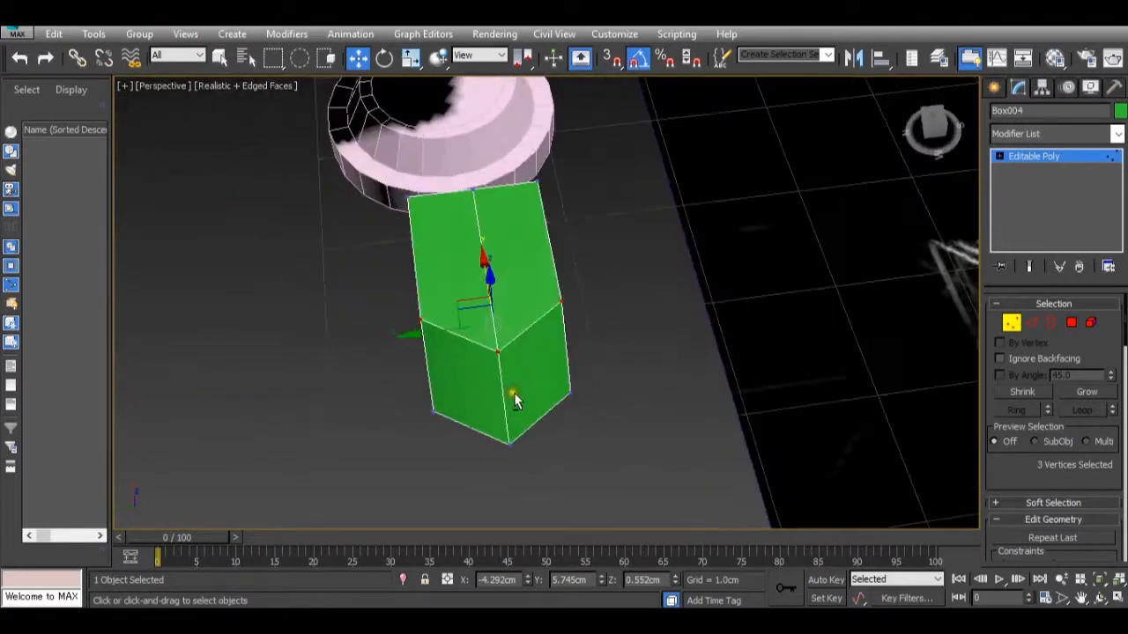
middle_click_drag(614, 396, 587, 381, "alt")
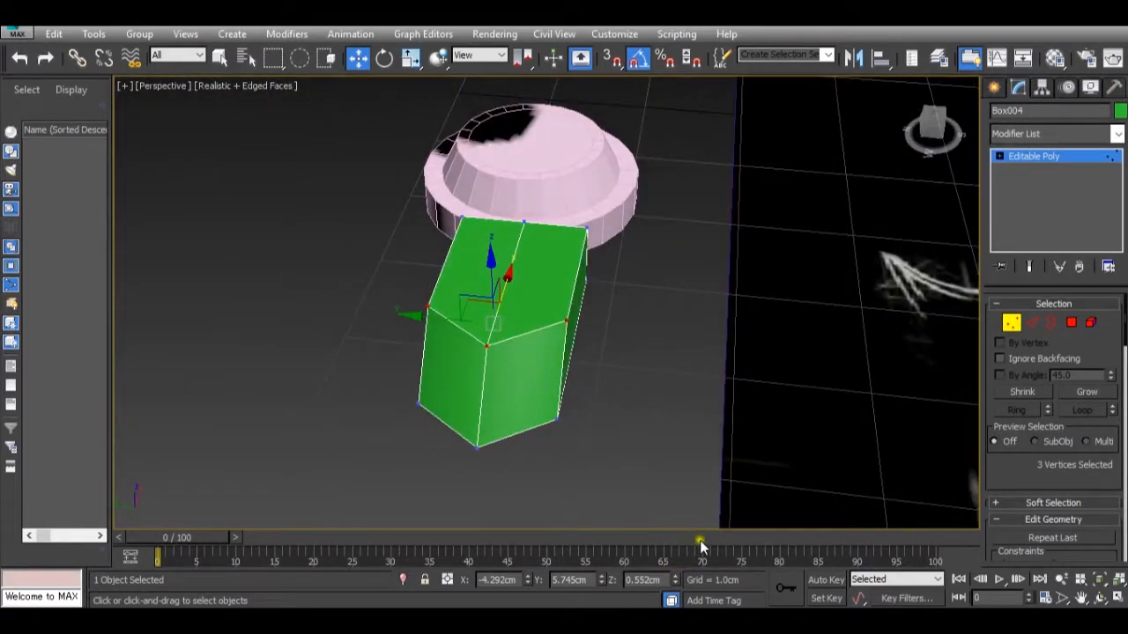
Narrow the two top polygons of the box crosswise and lower them to about Z 0.242 cm.
mouse_move(724, 576)
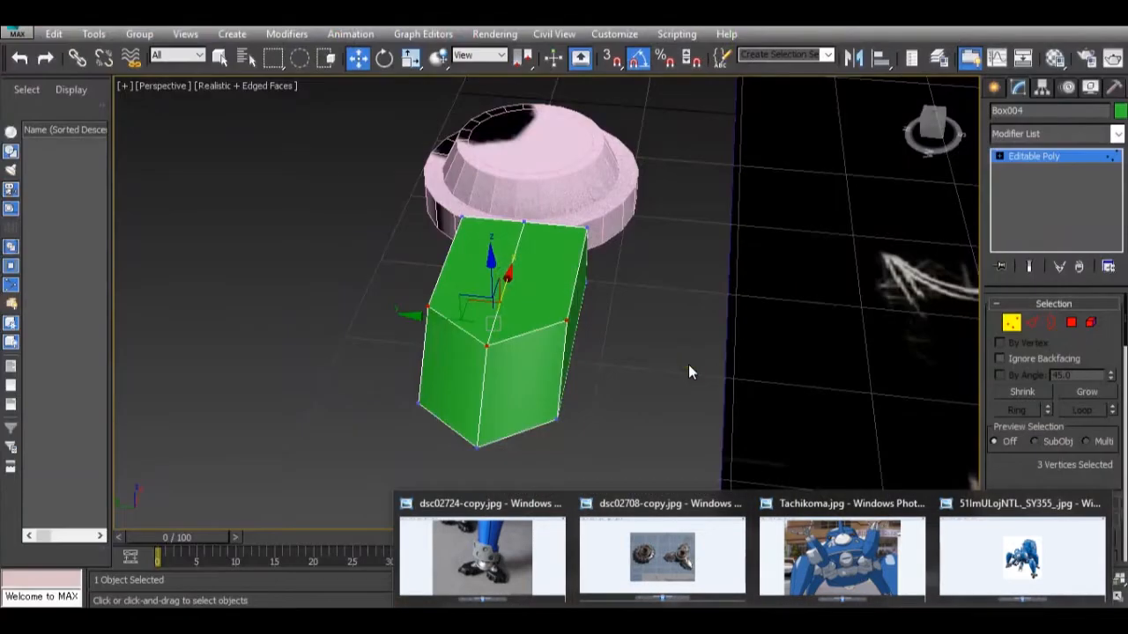
left_click(1070, 323)
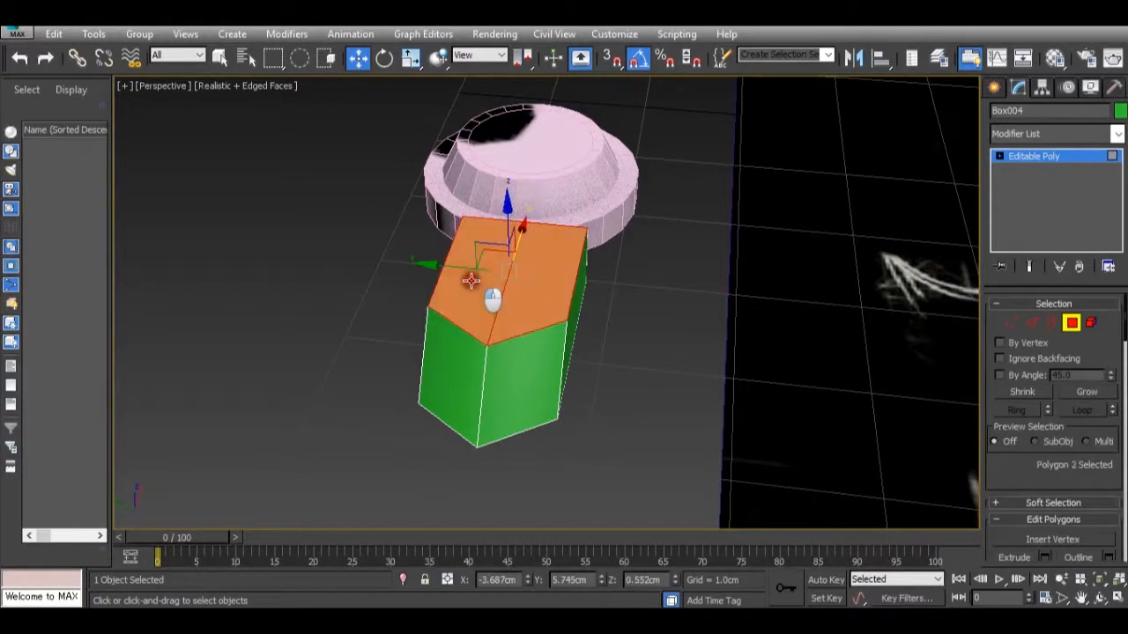
left_click(490, 291, "ctrl")
key("r")
left_click_drag(606, 280, 578, 274)
middle_click_drag(578, 274, 585, 346, "alt")
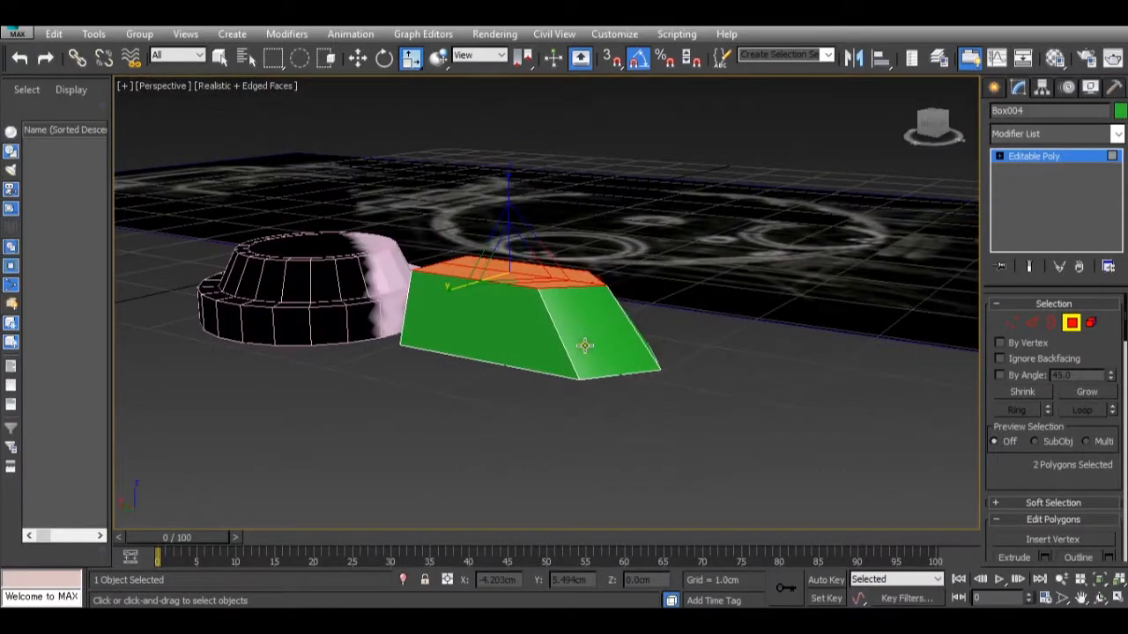
key("w")
left_click_drag(508, 187, 518, 225)
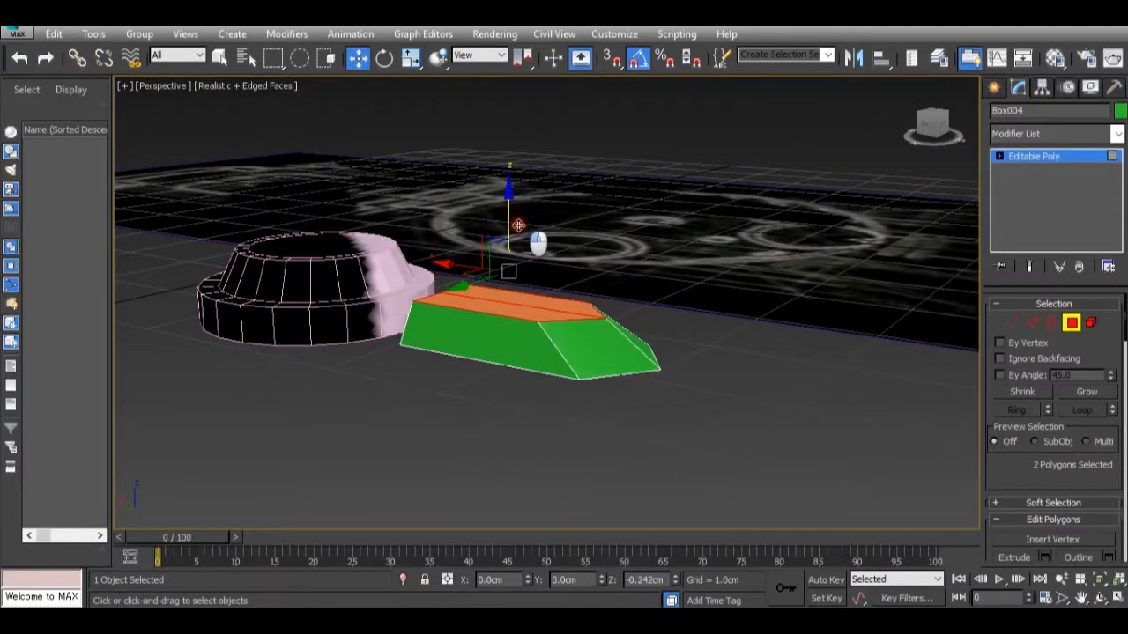
middle_click_drag(518, 225, 548, 268, "alt")
Move the two centre vertices of the box's hub-side end inward to about X -3.266 cm to form a V-shaped notch.
scroll(475, 241, "up", 2)
left_click(1013, 326)
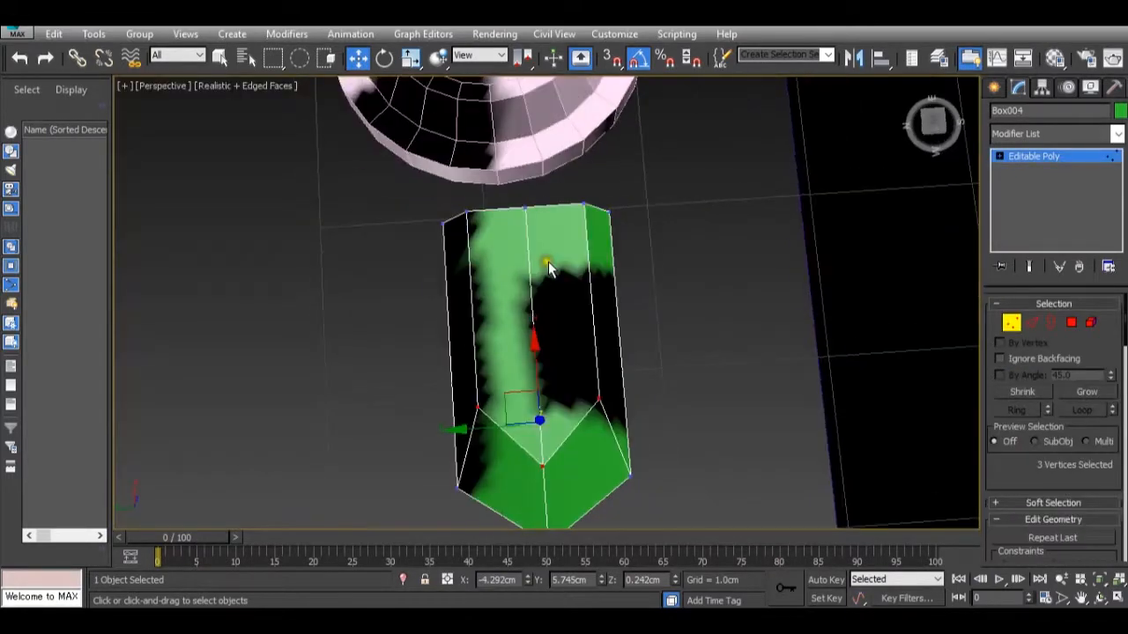
left_click(526, 211)
left_click_drag(504, 262, 530, 185, "ctrl")
middle_click_drag(530, 185, 426, 394, "alt")
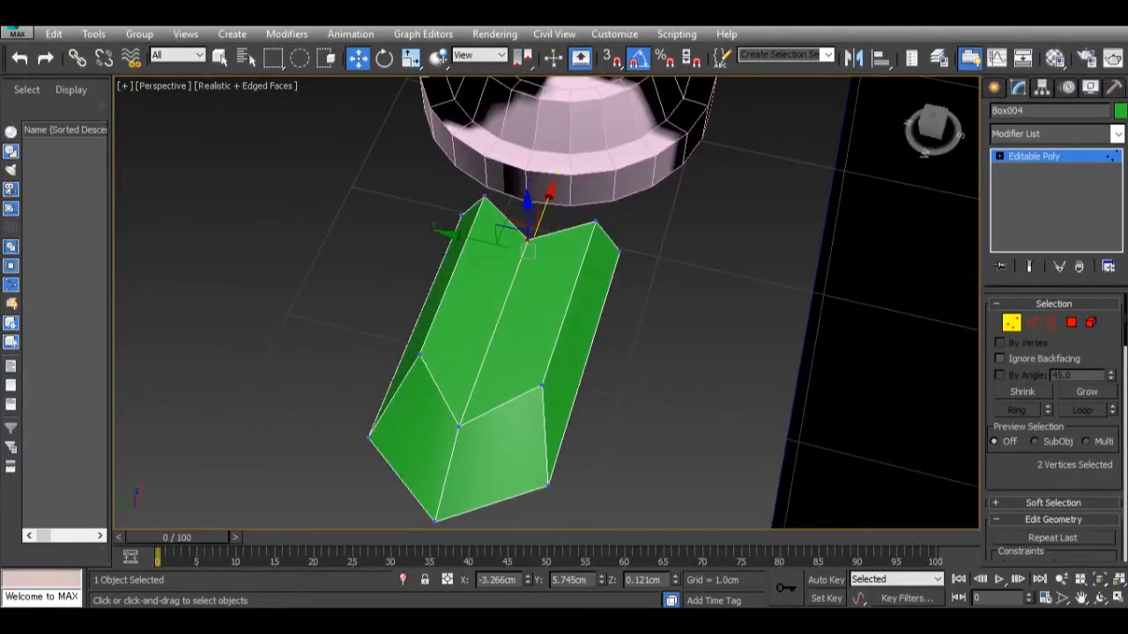
Select the six vertices at the notched end and scale them outward along Y to widen that end.
mouse_move(622, 555)
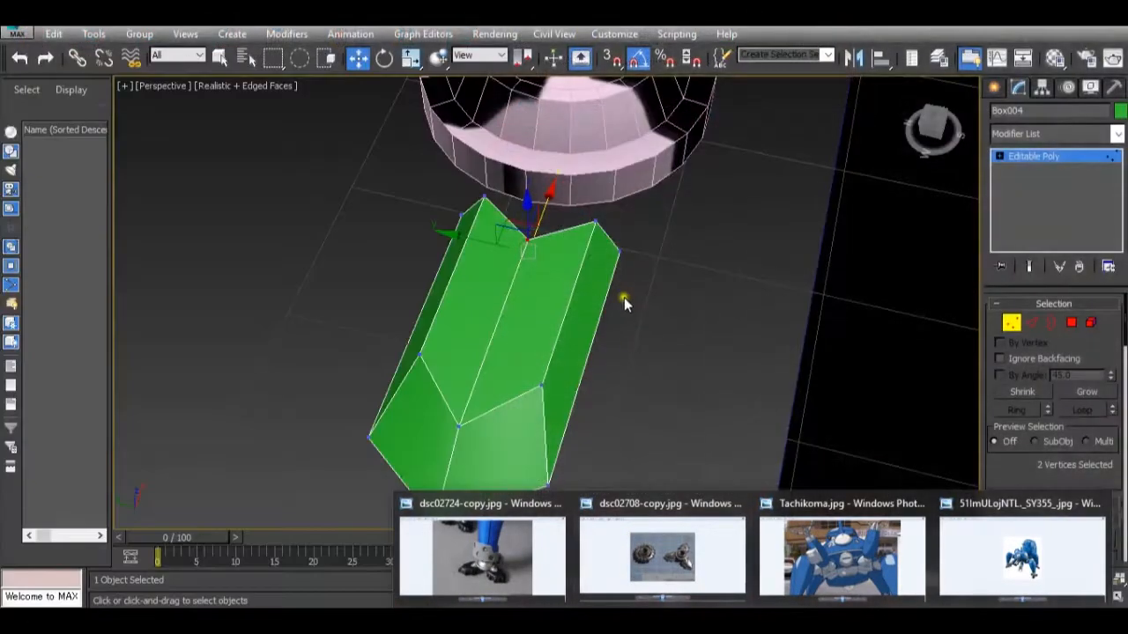
middle_click_drag(622, 285, 630, 324, "alt")
left_click_drag(401, 163, 801, 335)
key("r")
left_click_drag(624, 238, 651, 238)
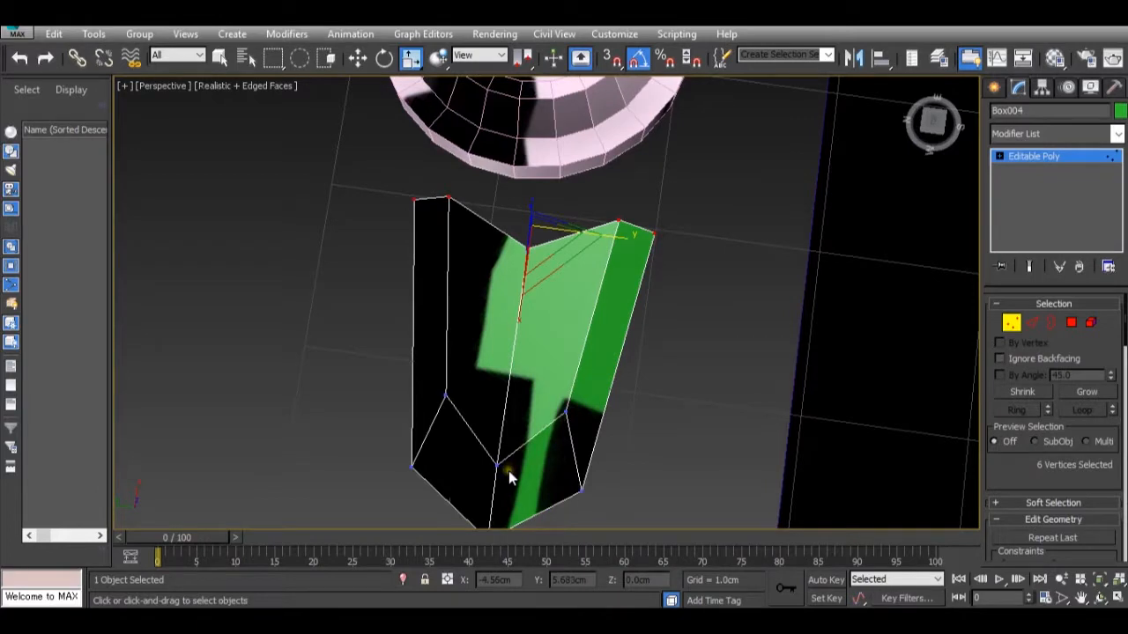
Preview the dsc02708-copy.jpg reference photo to study the shape of the toes around the hub.
mouse_move(716, 604)
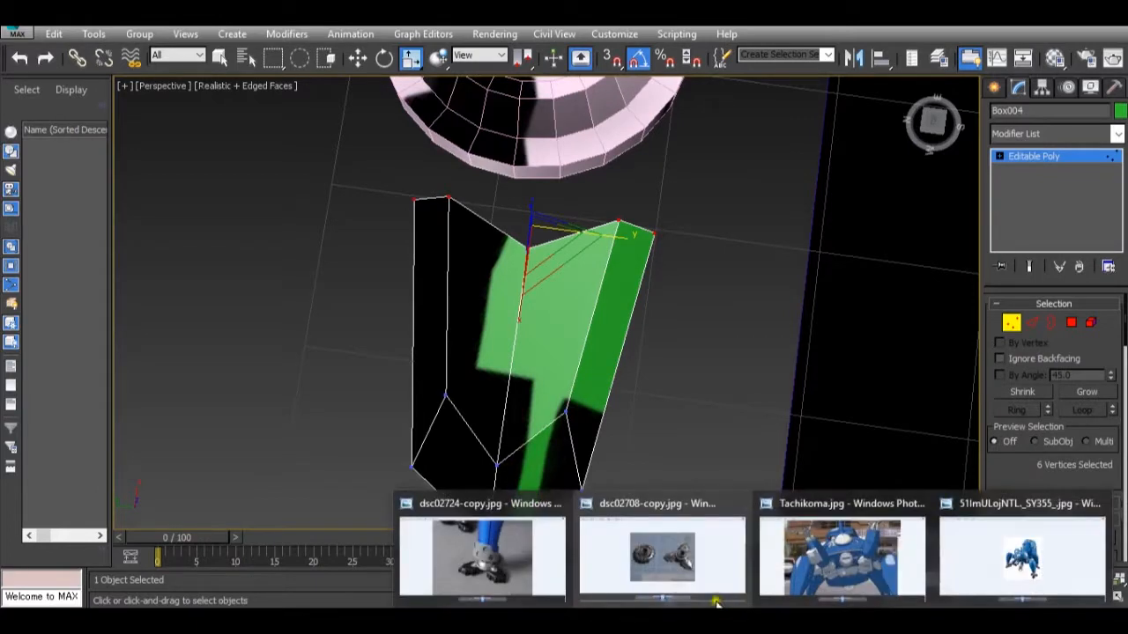
mouse_move(583, 557)
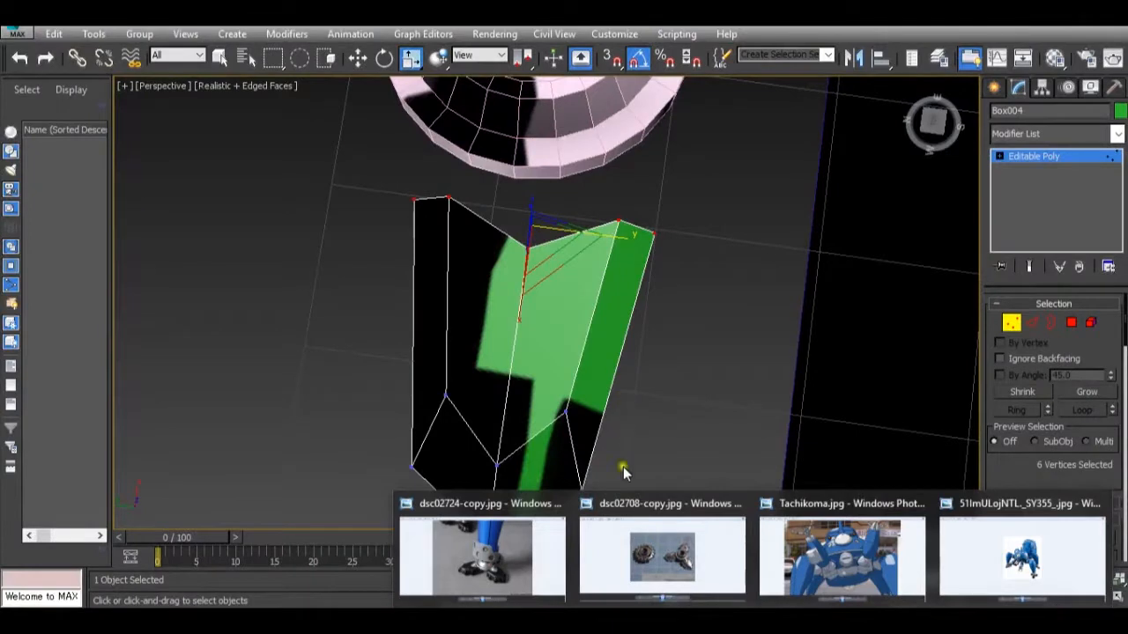
mouse_move(629, 554)
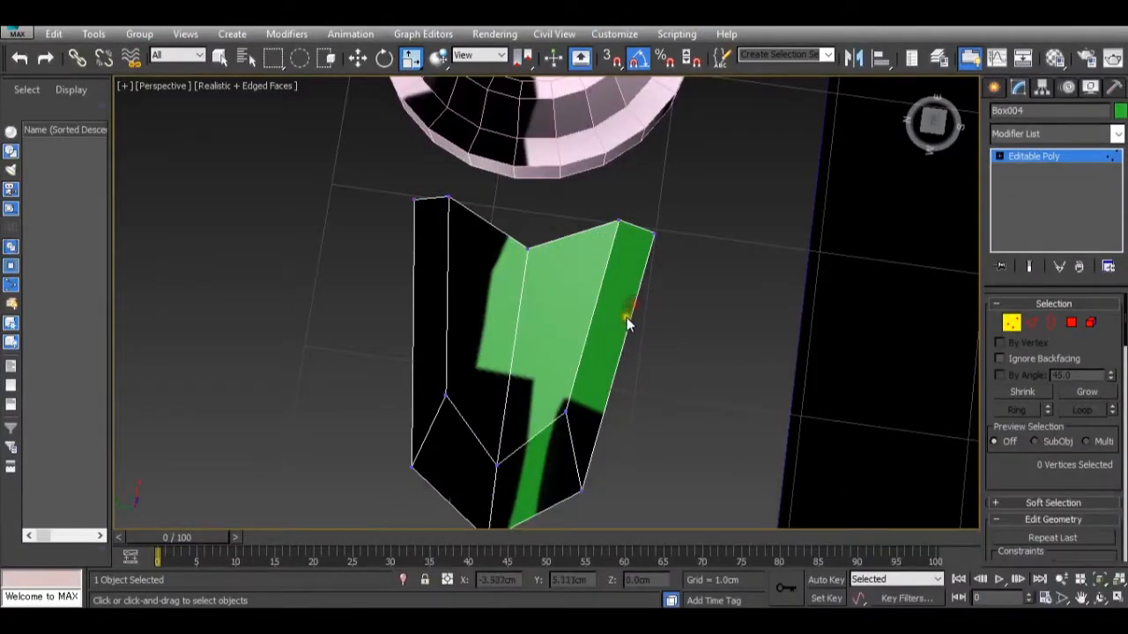
Delete the notched green toe box beside the foot hub.
mouse_move(627, 317)
middle_mouse_down("alt")
mouse_move(622, 351)
mouse_move(751, 285)
mouse_move(707, 333)
mouse_move(603, 307)
mouse_move(584, 270)
mouse_move(612, 252)
mouse_move(616, 310)
middle_mouse_up("alt")
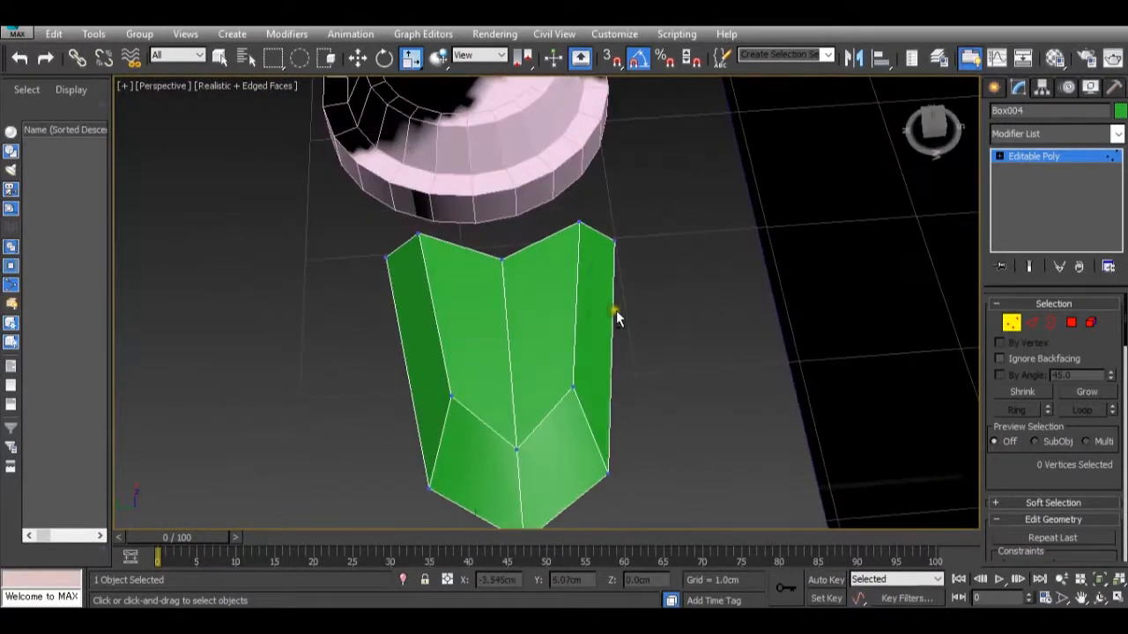
left_click(1046, 160)
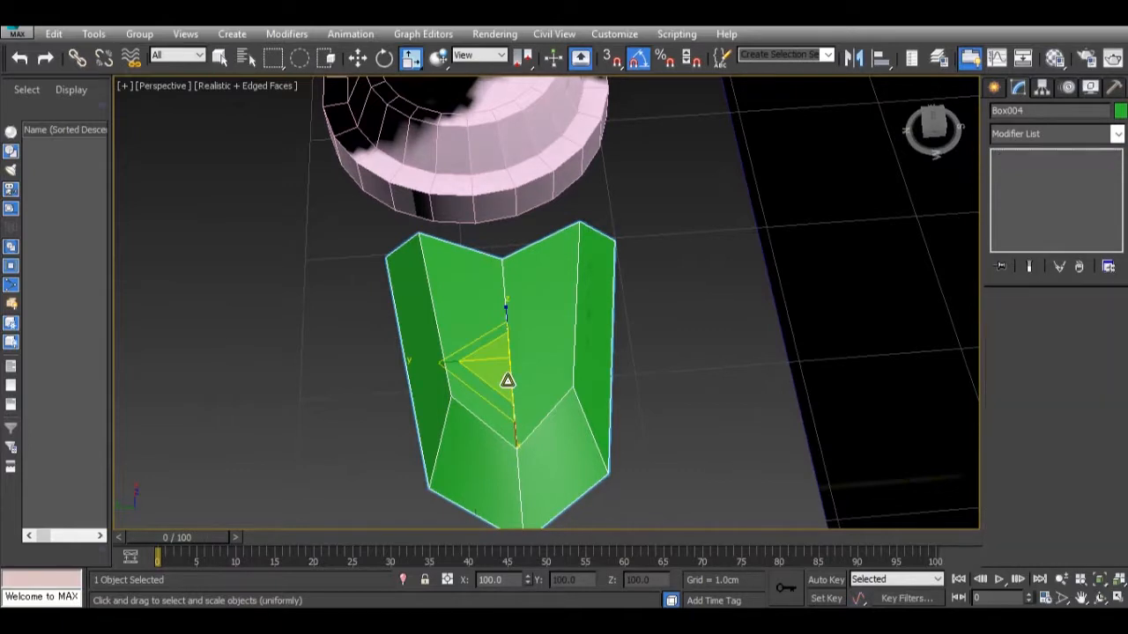
key("Delete")
middle_click_drag(501, 370, 607, 333, "alt")
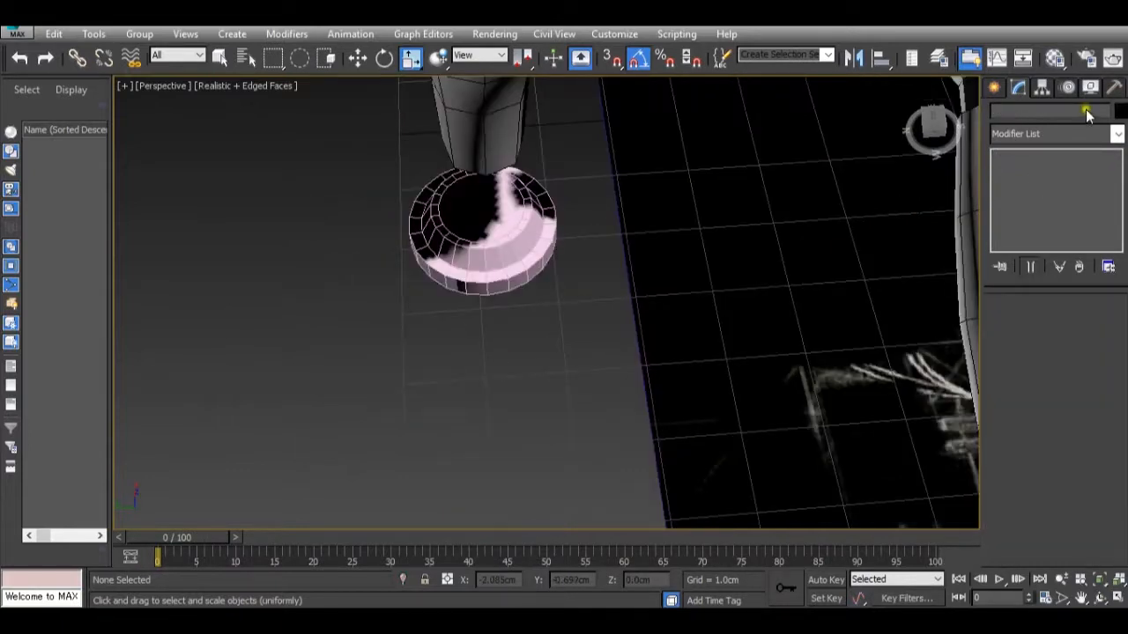
Create a plane about 0.331 cm long and 0.729 cm wide beside the hub, with 1 length and 1 width segment.
left_click(993, 88)
left_click(1087, 263)
left_click_drag(503, 327, 535, 375)
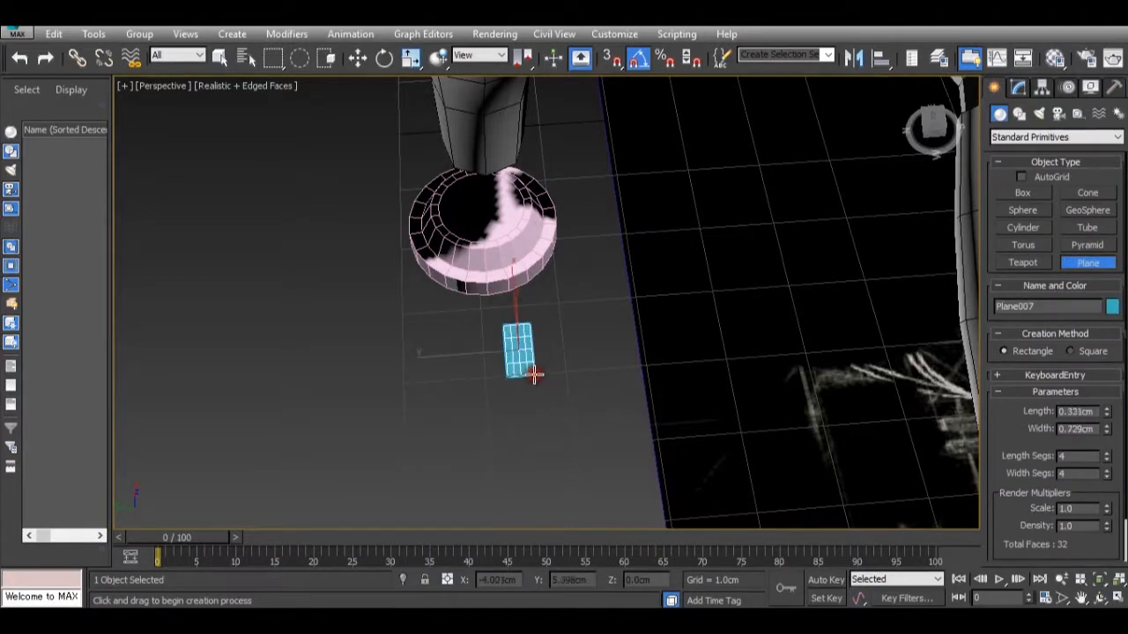
key("z")
right_click(1108, 458)
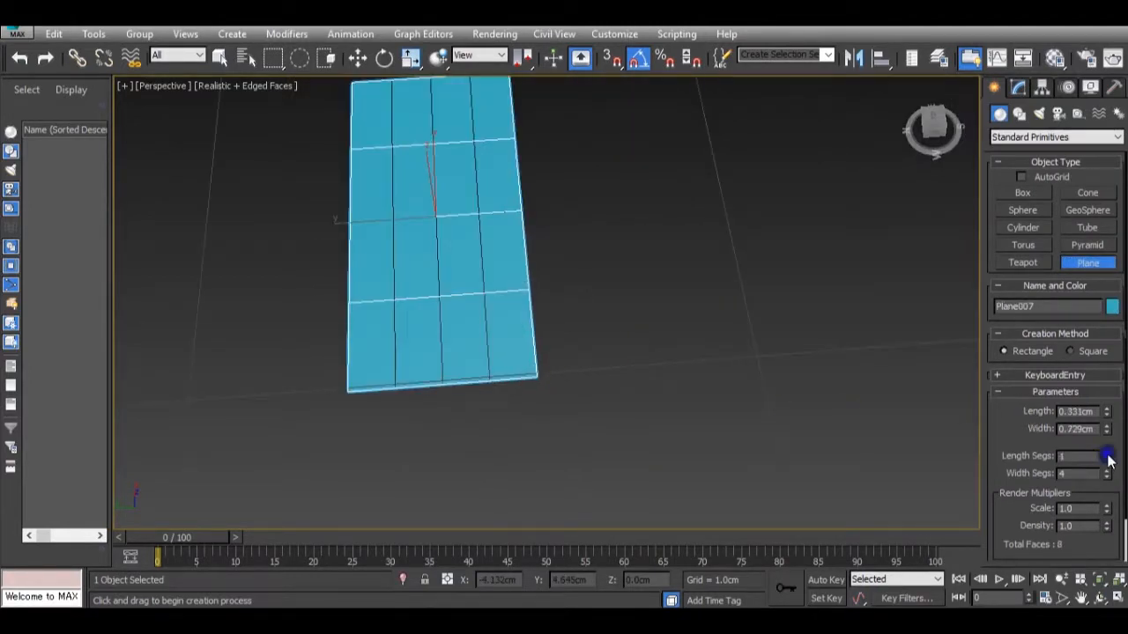
right_click(1108, 474)
scroll(491, 348, "down", 5)
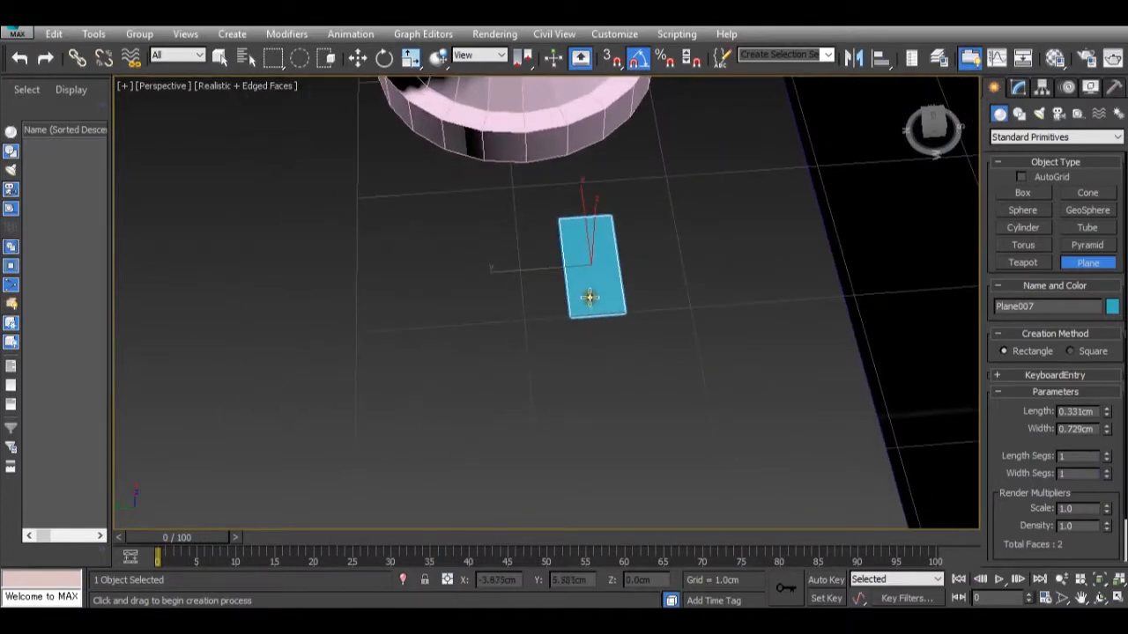
Convert the new plane beside the hub to an Editable Poly.
right_click(589, 297)
right_click(595, 291)
mouse_move(721, 430)
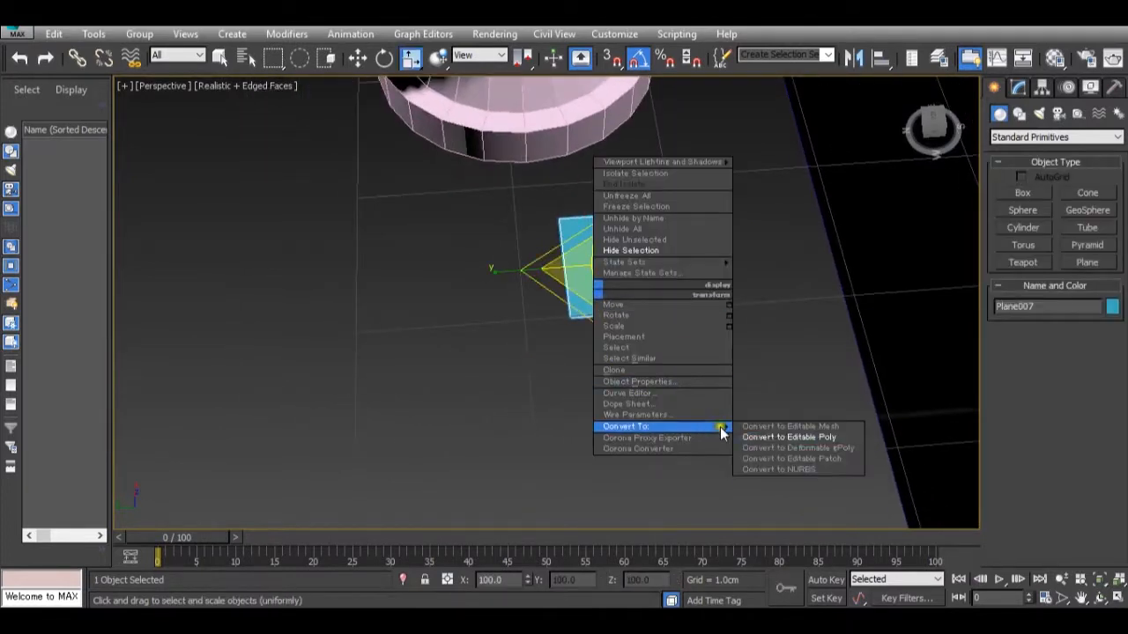
left_click(775, 437)
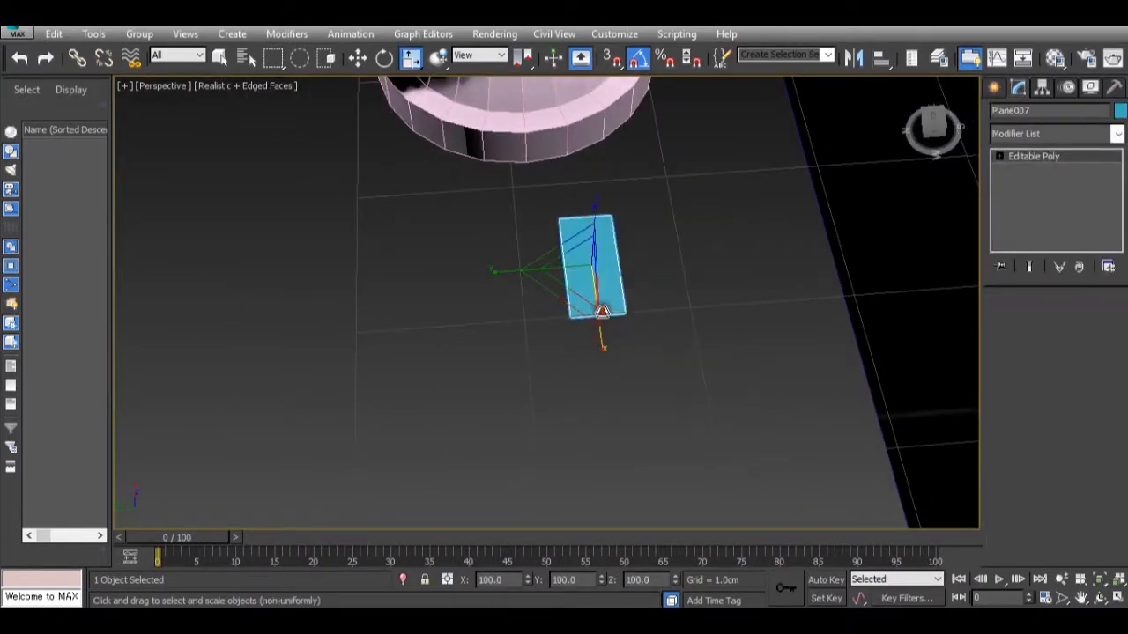
Check the toe in dsc02708-copy.jpg and shift the plane's short edge farthest from the hub along Y to about 5.699 cm.
left_click(1031, 322)
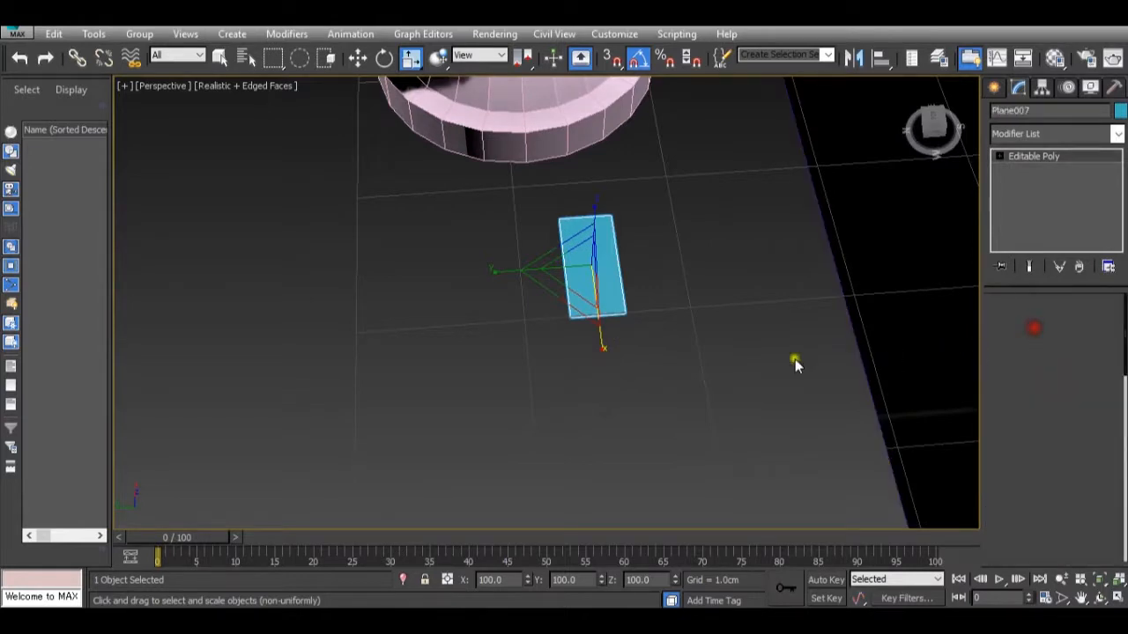
left_click(589, 312)
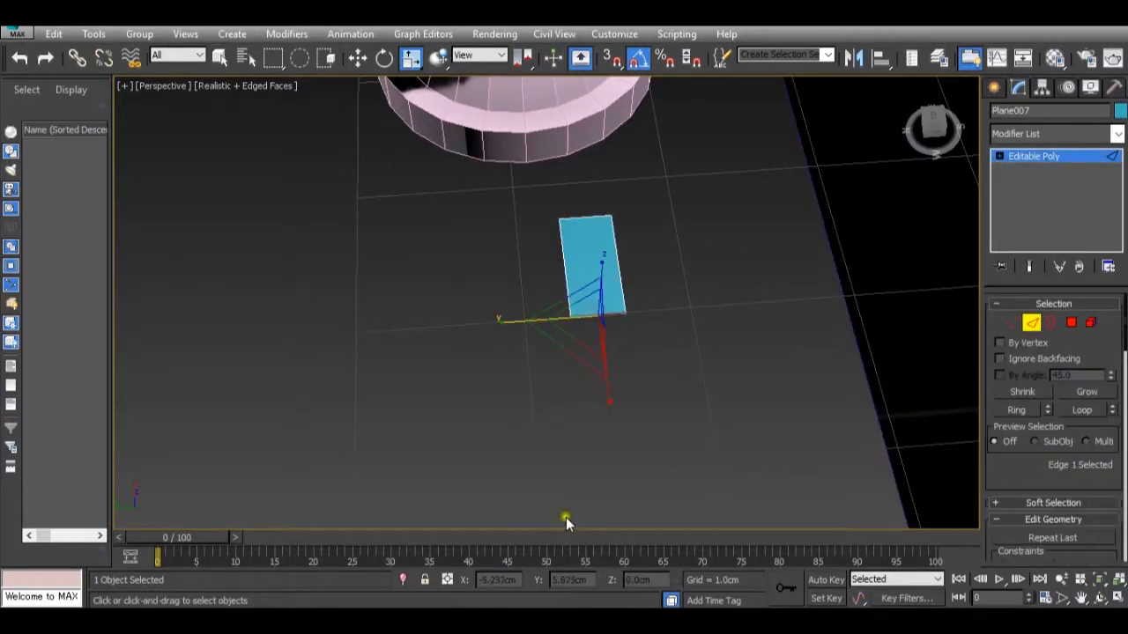
mouse_move(756, 599)
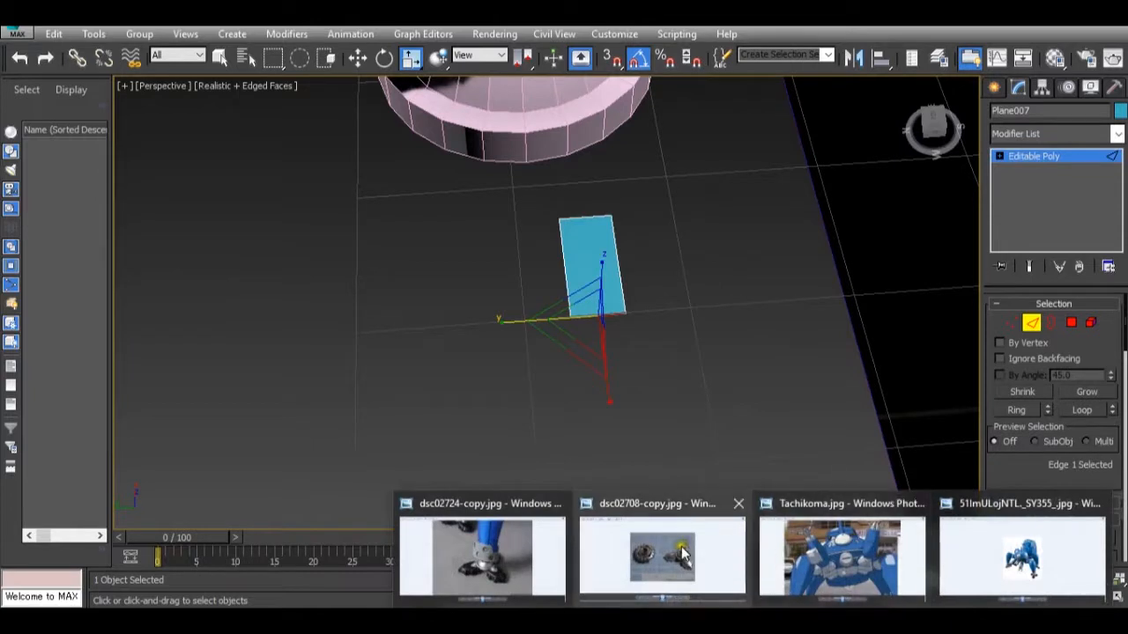
mouse_move(683, 555)
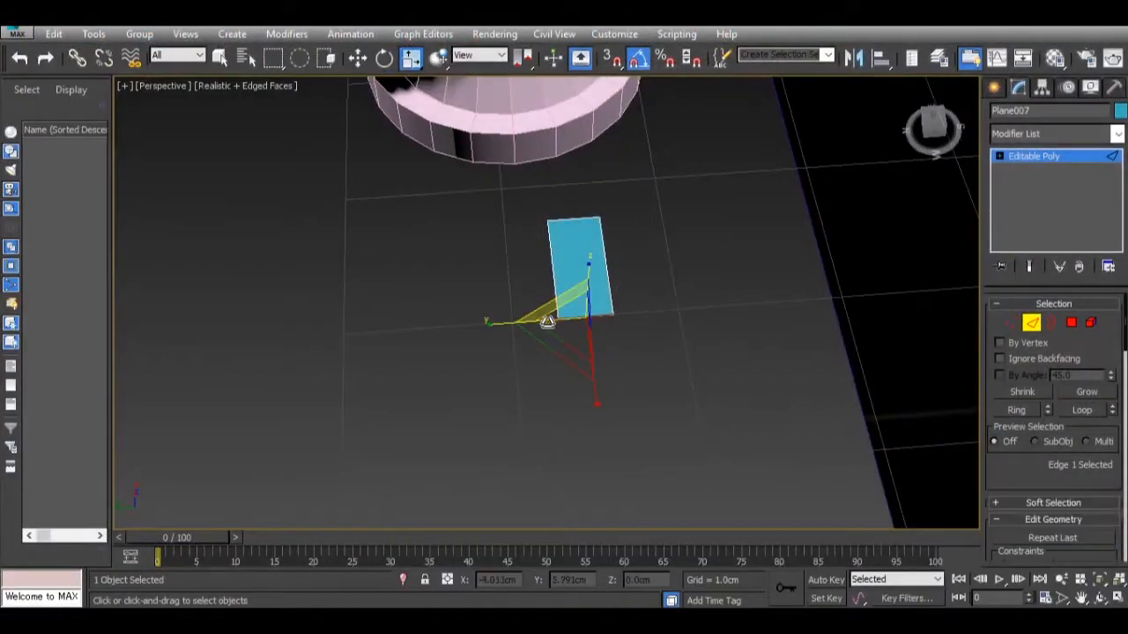
scroll(547, 322, "up", 4)
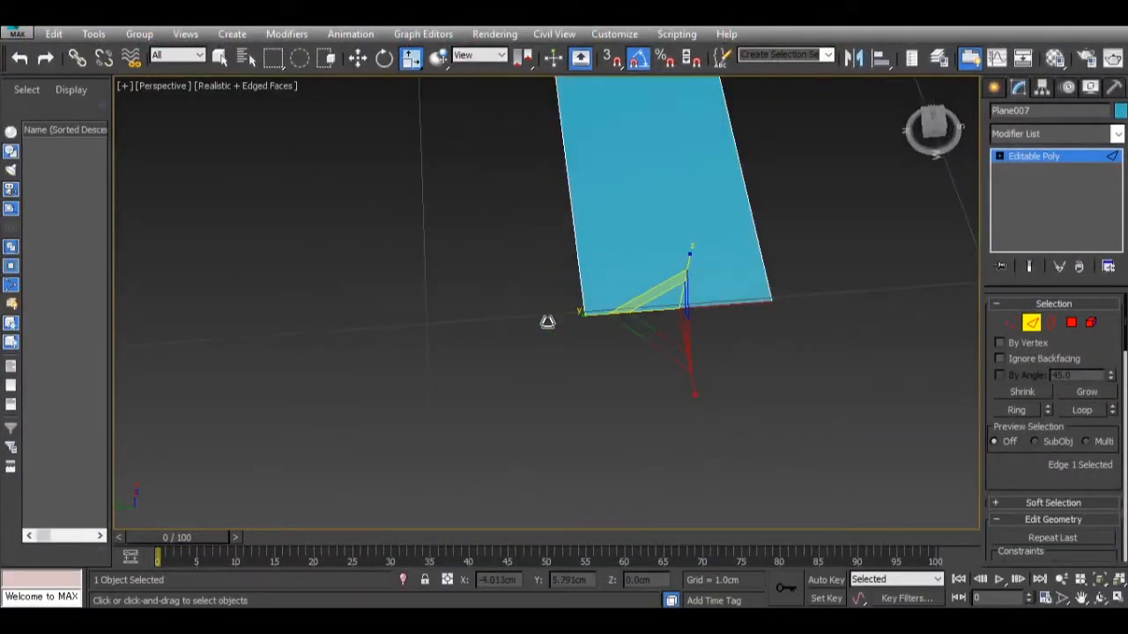
key("w")
left_click_drag(622, 320, 541, 334)
scroll(542, 334, "down", 5)
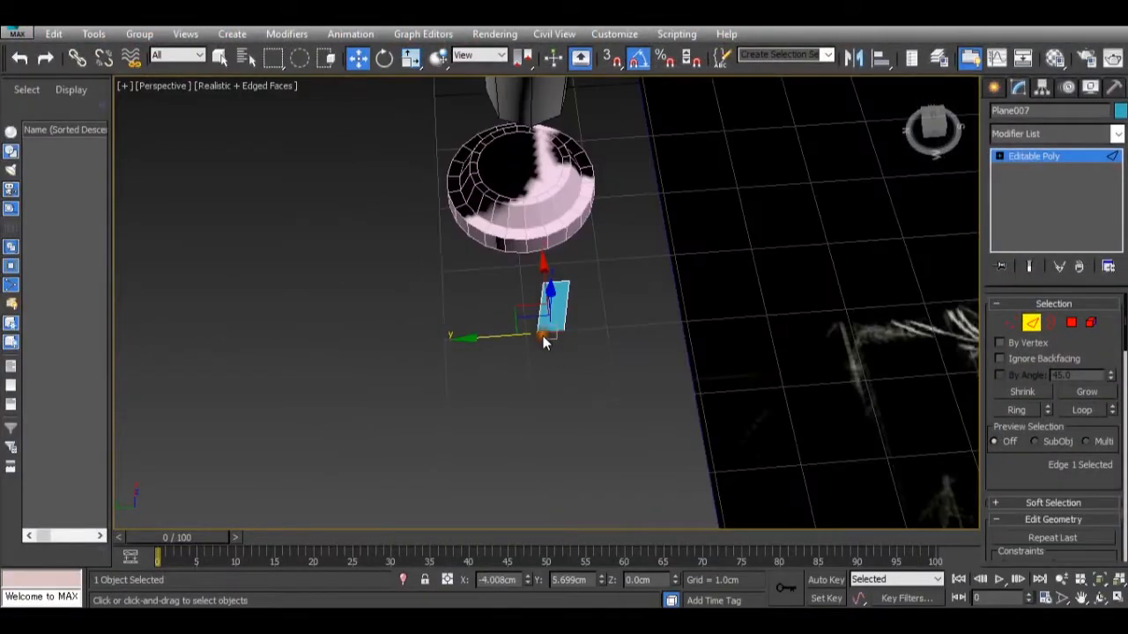
Extrude the plane's outer short edge away from the hub into a second, more slanted segment ending at about X -4.431, Y 5.872 cm.
scroll(545, 338, "up", 4)
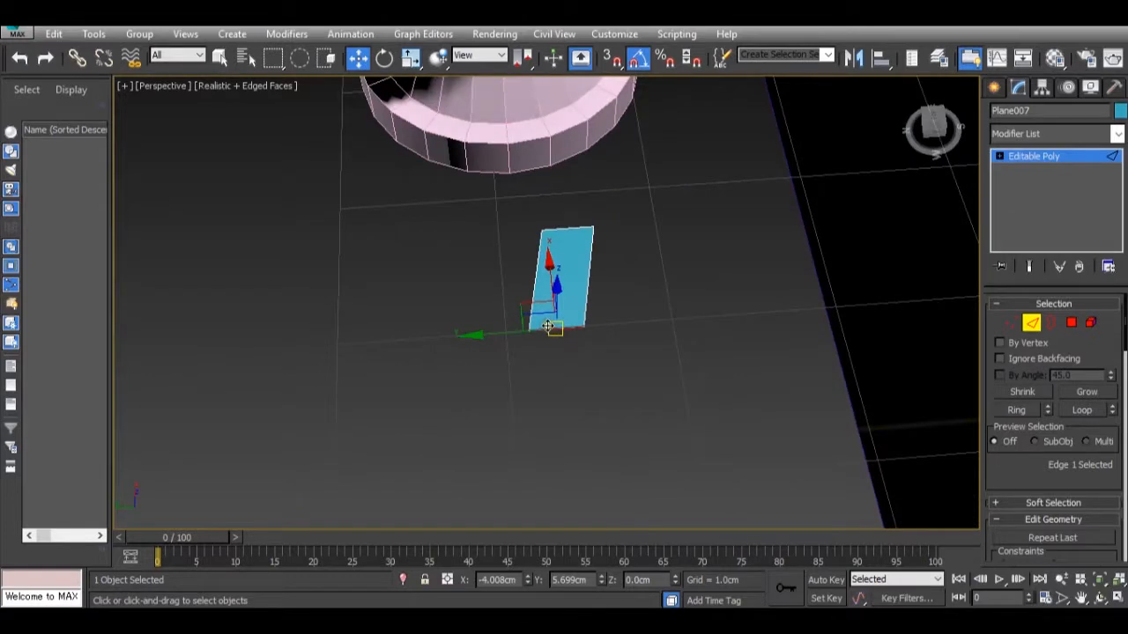
left_click_drag(549, 267, 540, 332, "shift")
left_click_drag(511, 396, 485, 399)
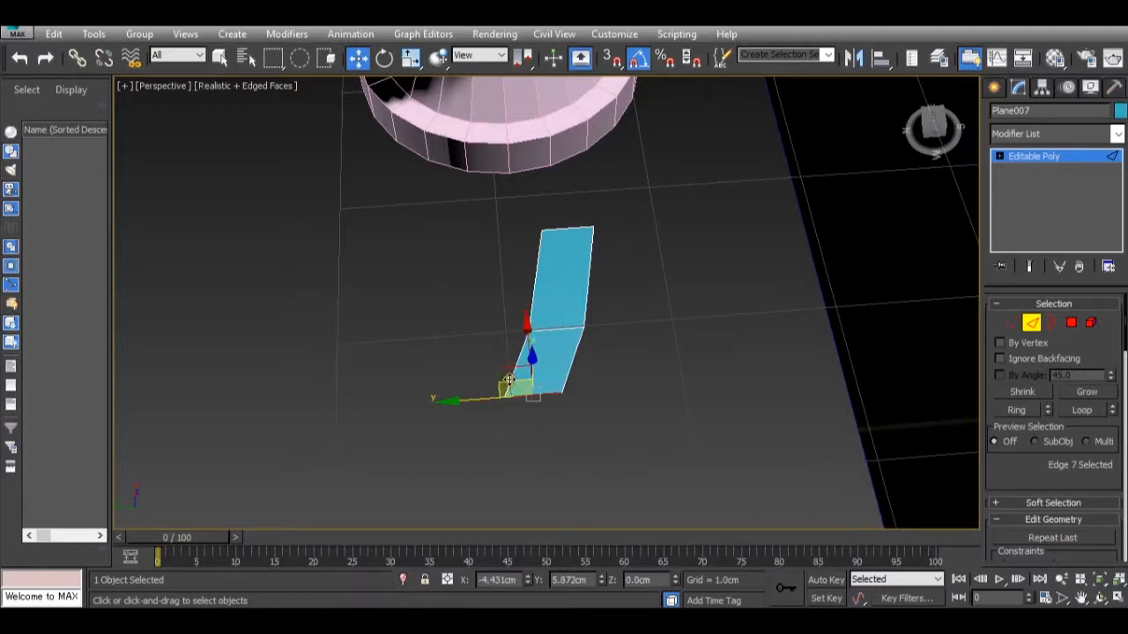
Move the outer-side vertex at the strip's far end to about X -4.95, Y 6.065 cm to form a pointed tip.
left_click(1010, 322)
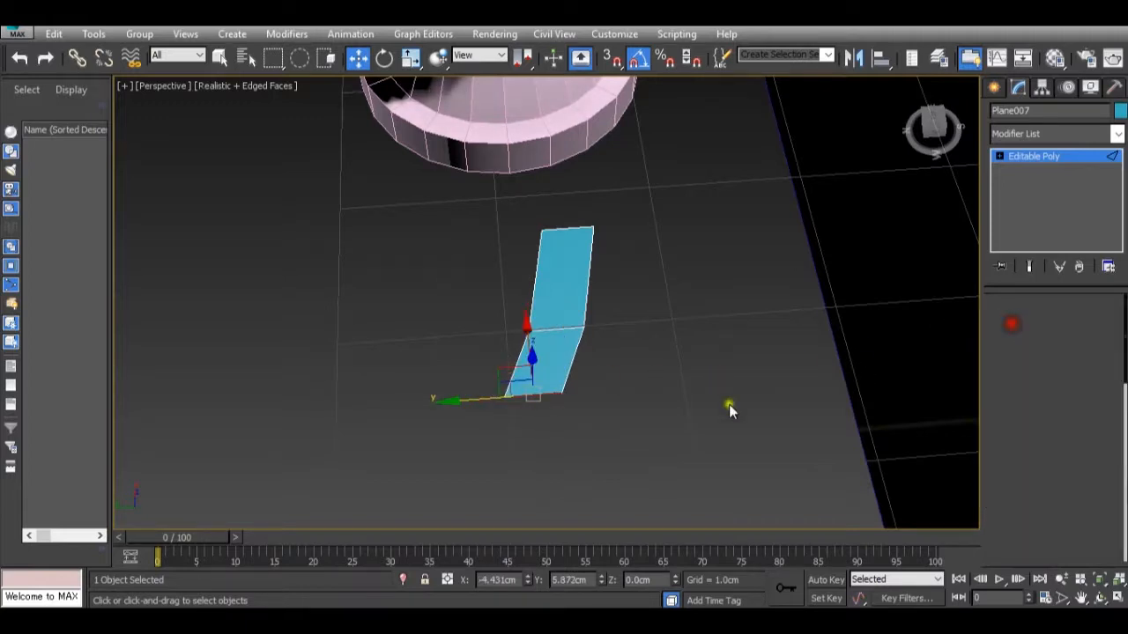
left_click_drag(624, 440, 532, 384)
left_click_drag(553, 329, 554, 416)
left_click_drag(521, 477, 455, 492)
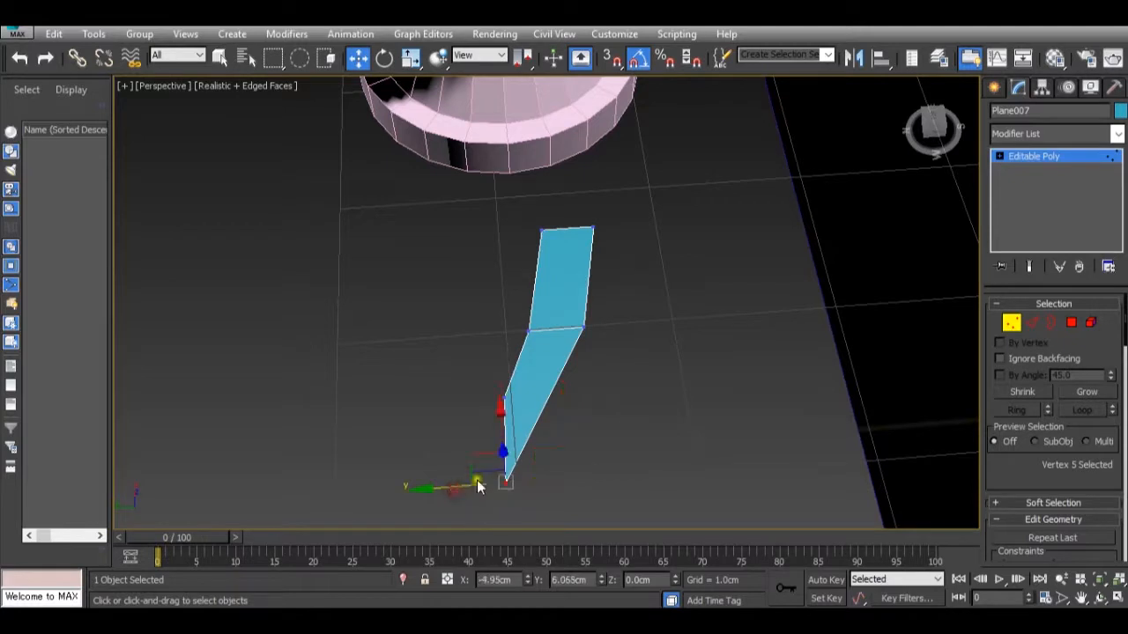
Connect the two side edges of the pointed segment with 1 new edge across it.
left_click(1030, 323)
left_click(527, 406)
left_click(564, 383, "ctrl")
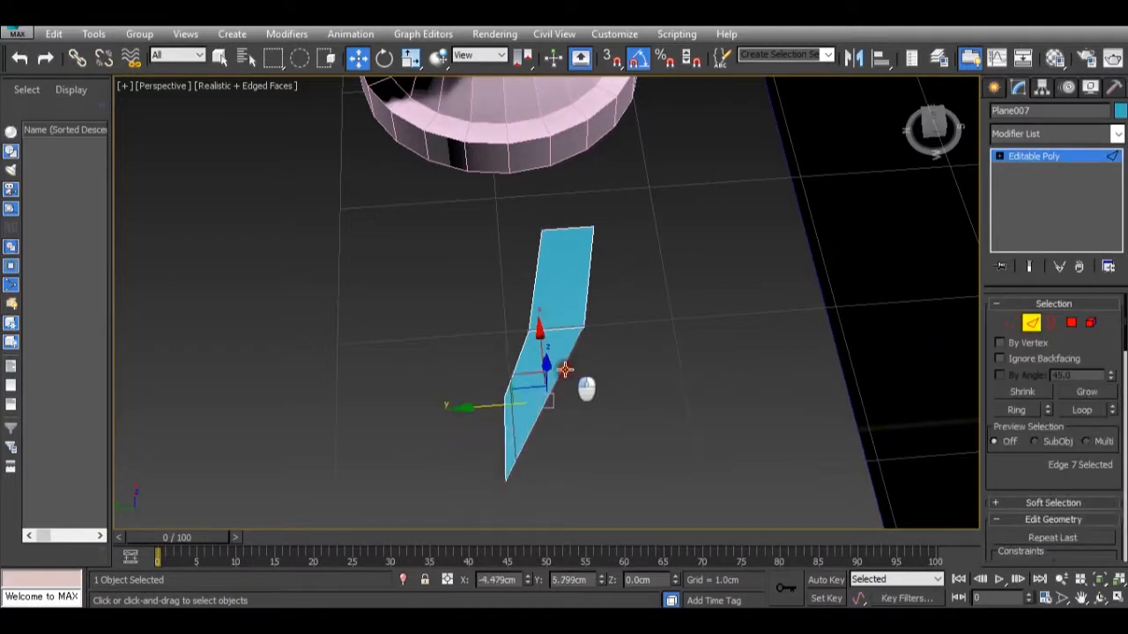
scroll(1046, 393, "down", 10)
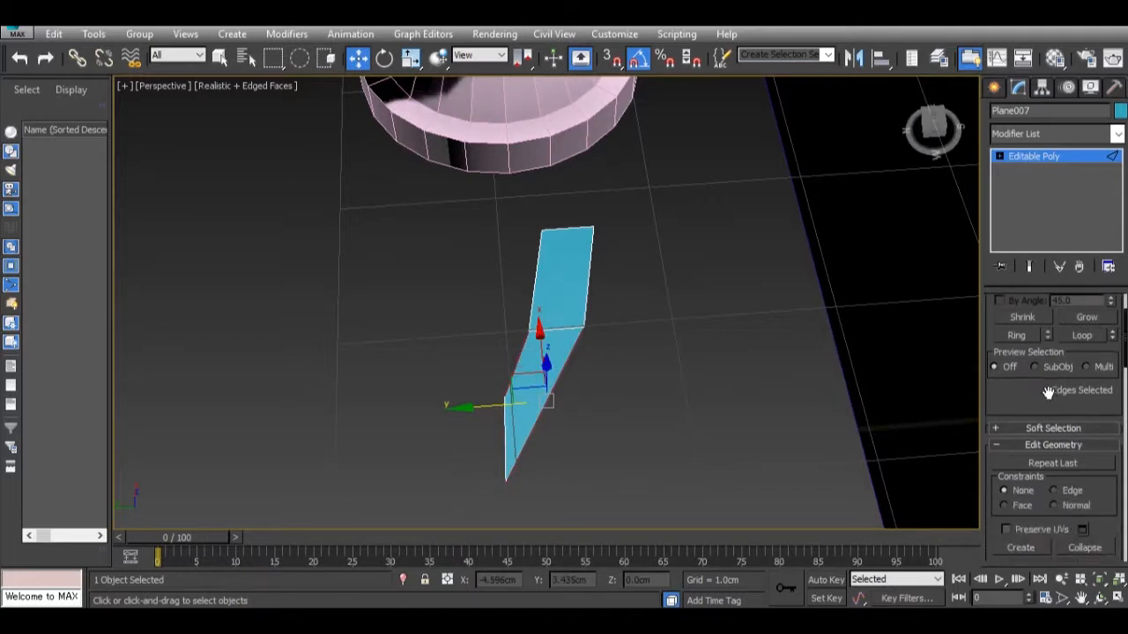
scroll(1047, 393, "down", 3)
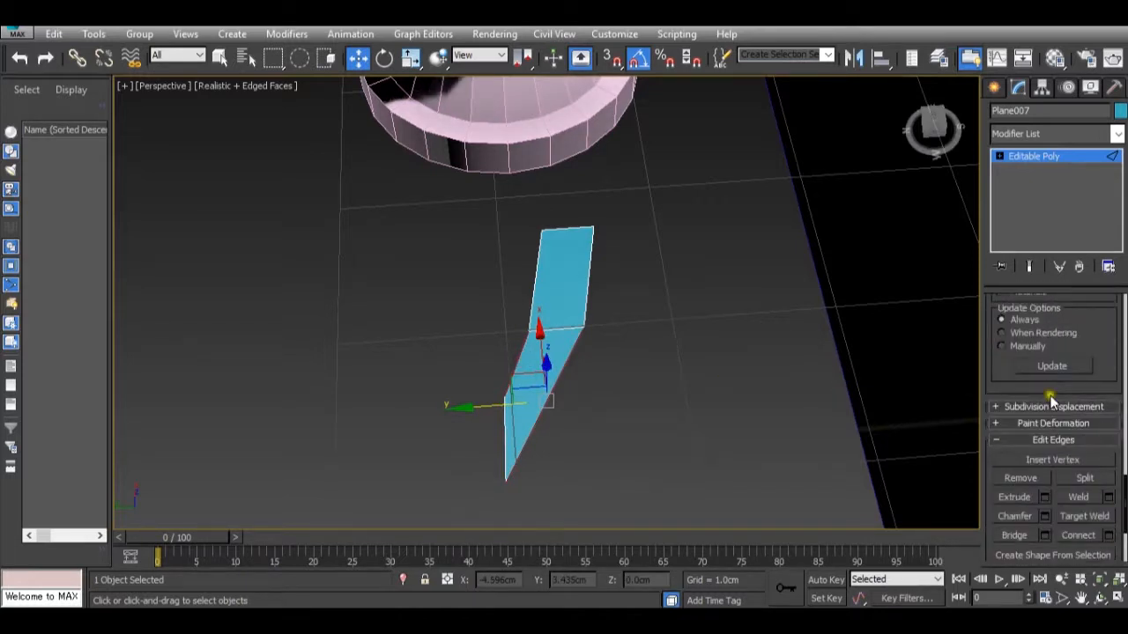
left_click(1108, 535)
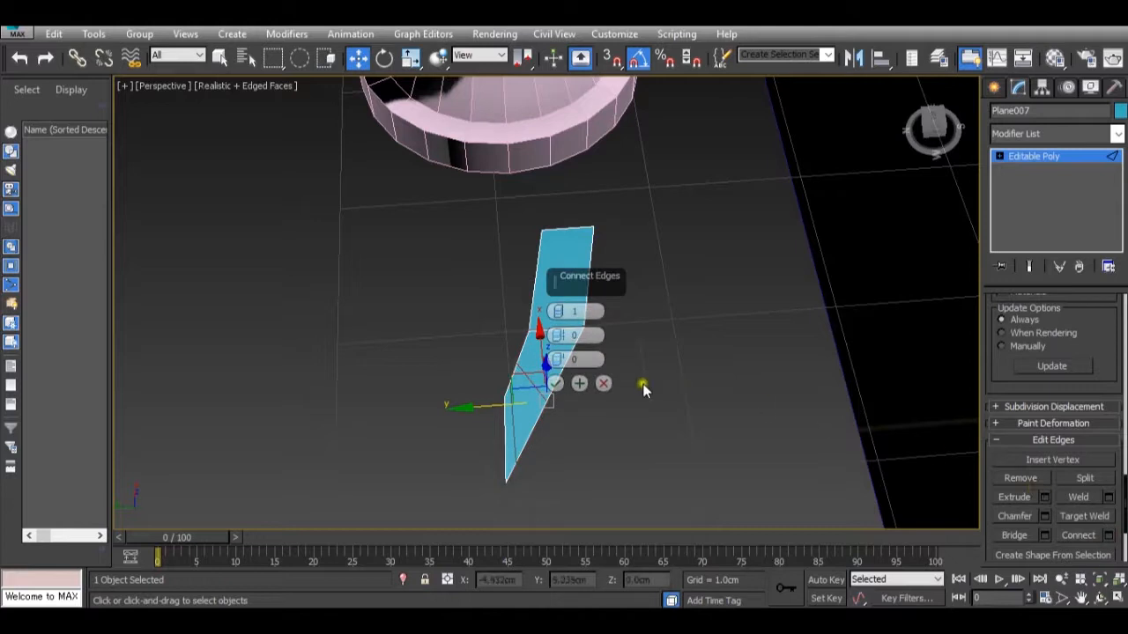
left_click(554, 383)
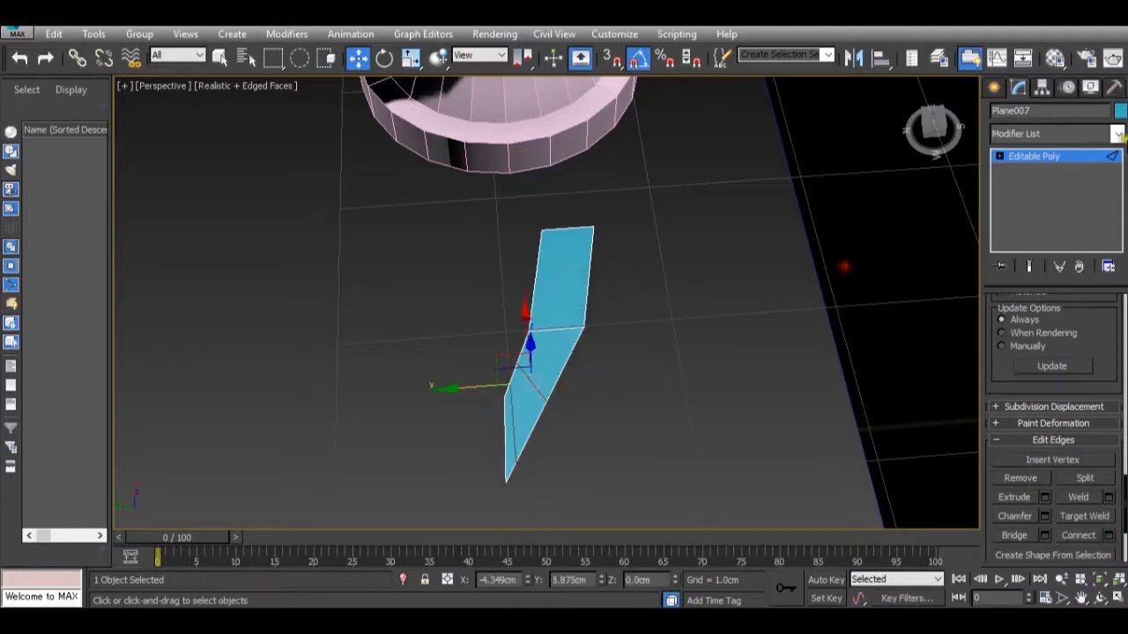
Move the outer-side vertex of the connecting edge outward to about X -4.527, Y 5.723 cm to round the toe's outline.
left_click(1053, 156)
left_click(1018, 326)
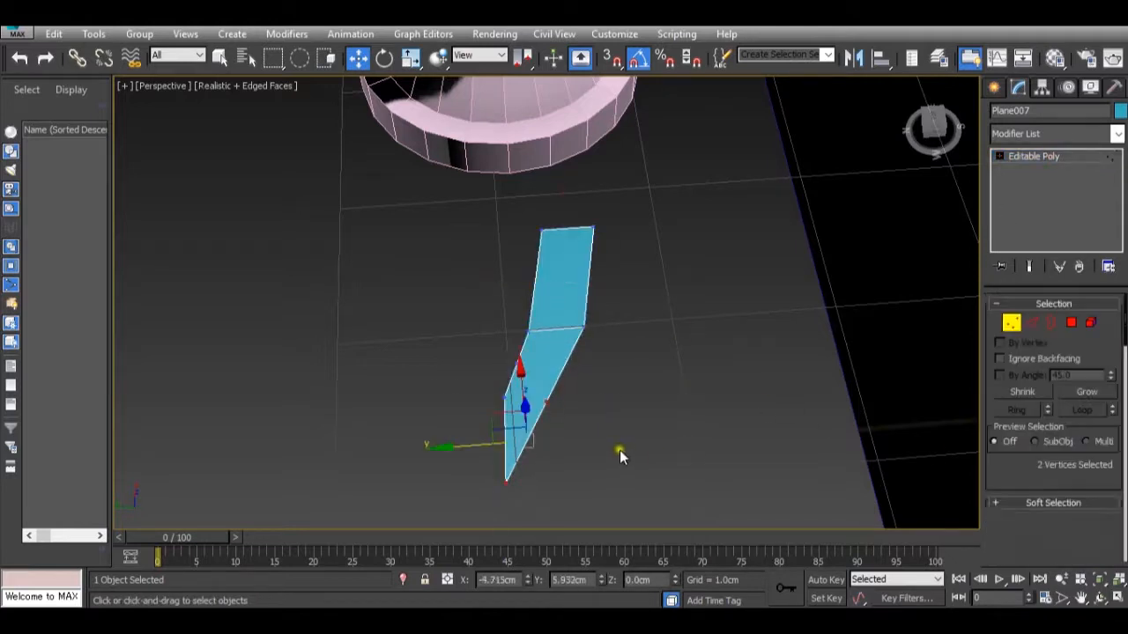
left_click(548, 402)
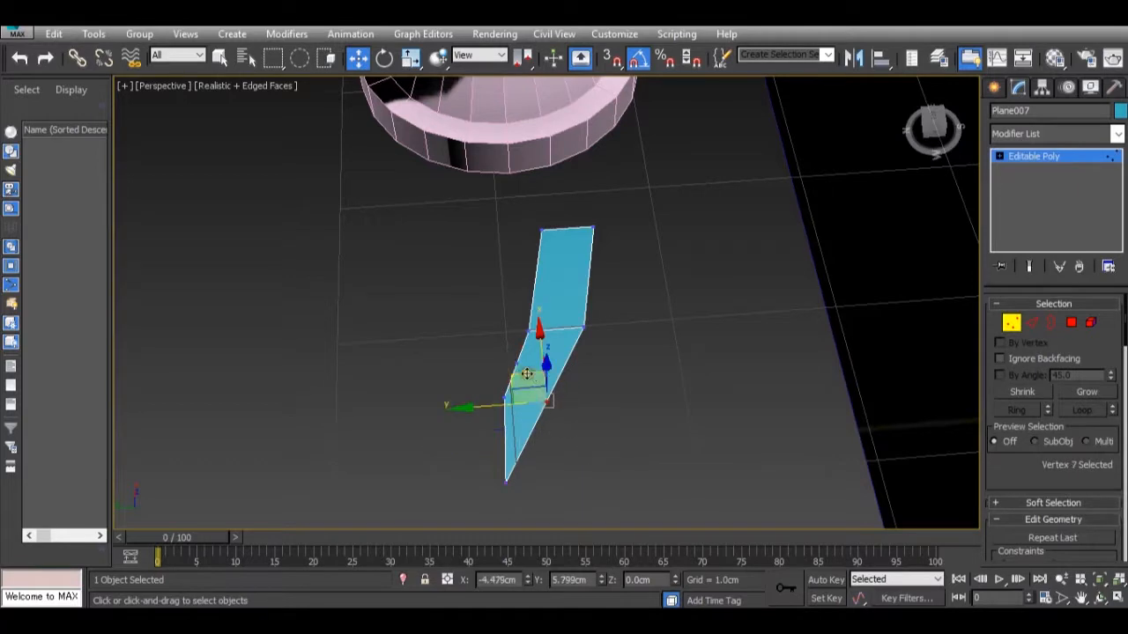
left_click_drag(489, 404, 506, 405)
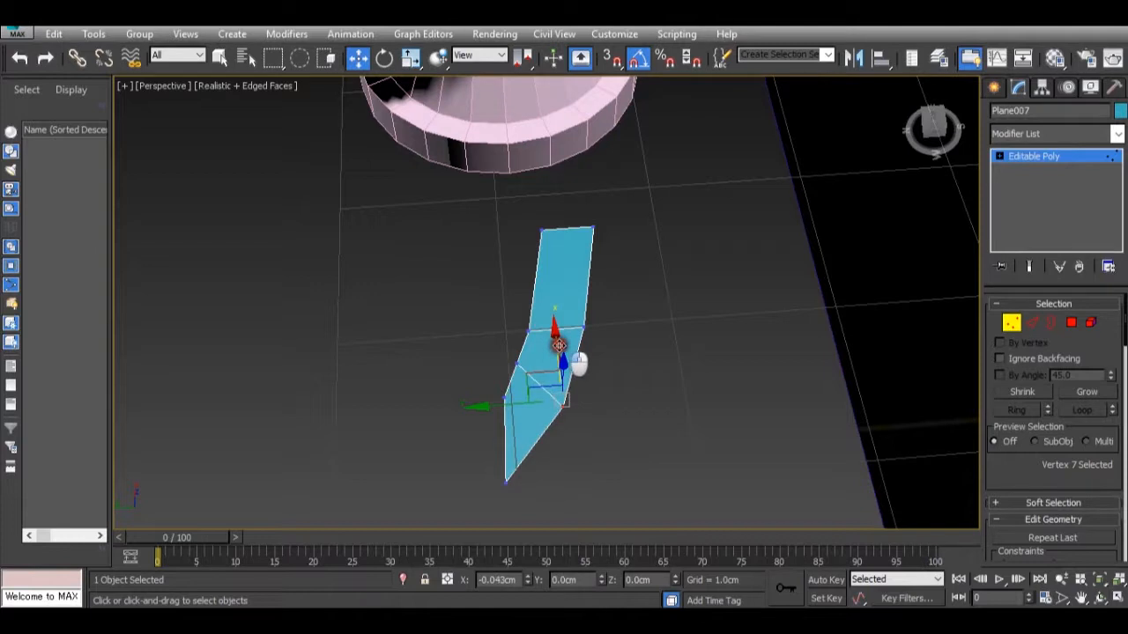
left_click_drag(560, 346, 559, 355)
left_click_drag(519, 411, 516, 410)
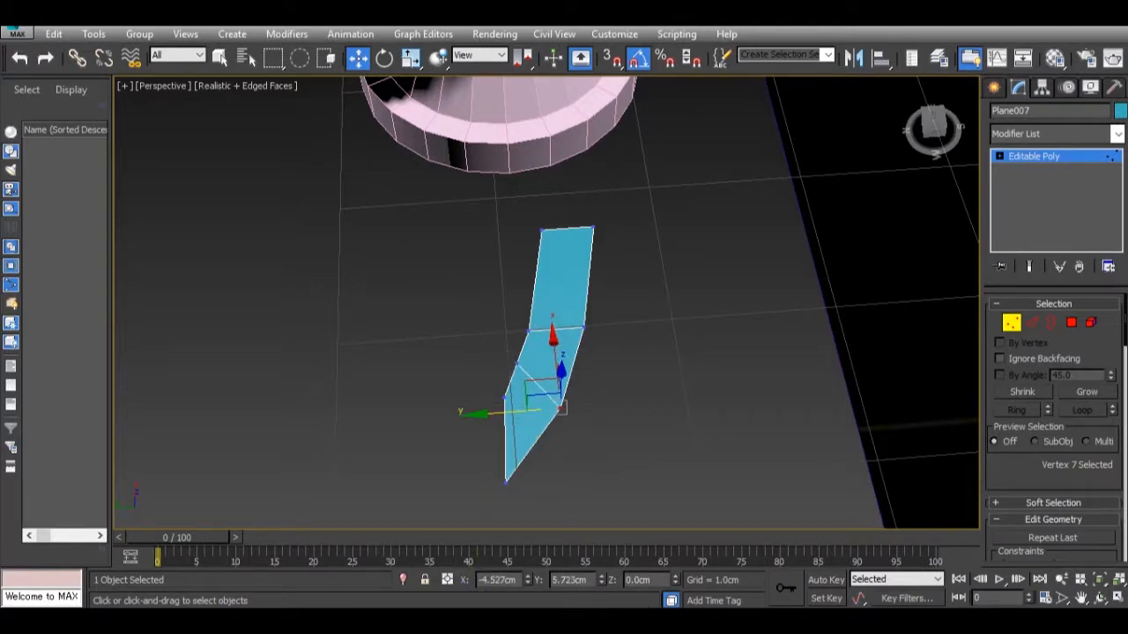
Compare with dsc02708-copy.jpg and move the inner-side vertex above the tip toward the hub to about X -4.15 cm.
mouse_move(661, 574)
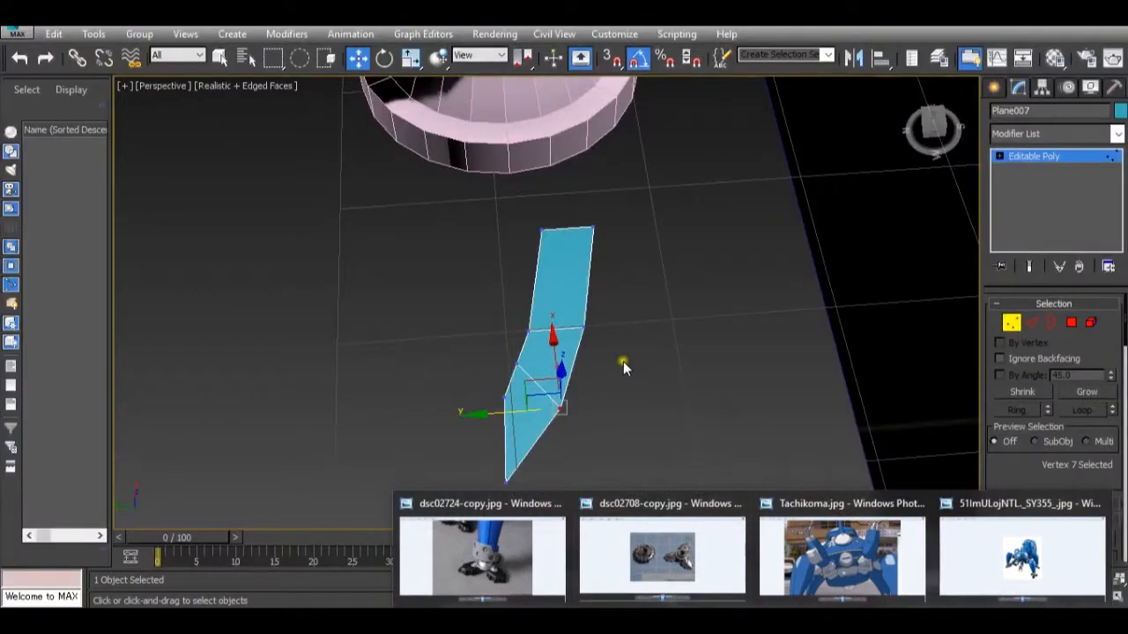
scroll(514, 316, "up", 5)
left_click_drag(527, 310, 564, 364)
scroll(569, 366, "down", 6)
scroll(582, 369, "up", 6)
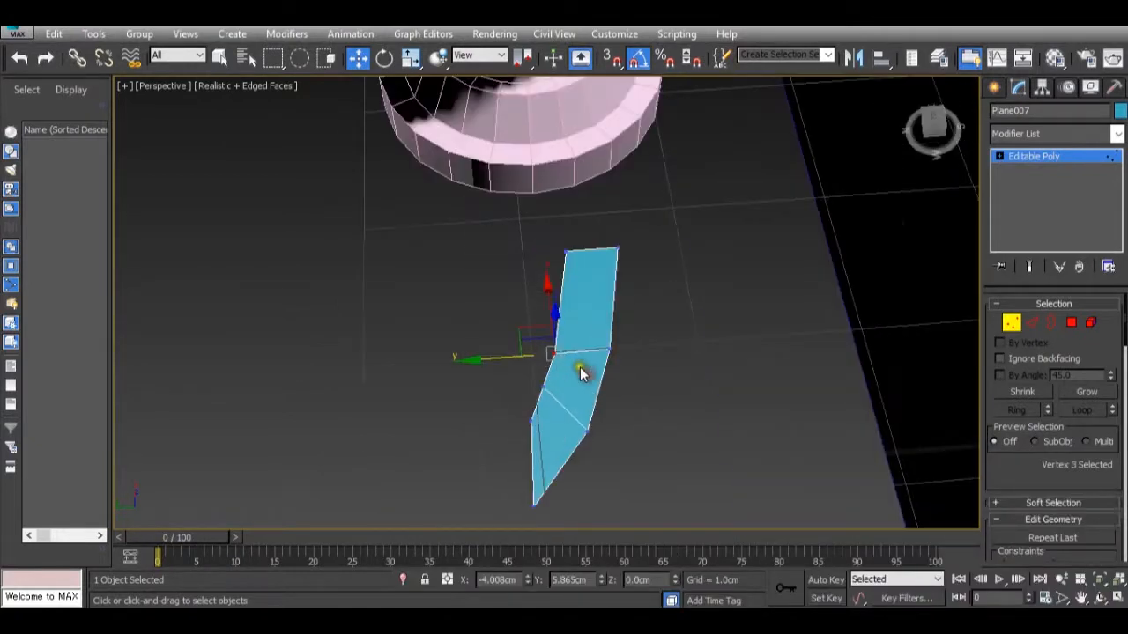
scroll(529, 368, "down", 5)
scroll(508, 367, "up", 5)
left_click_drag(459, 362, 495, 407)
left_click_drag(482, 339, 464, 239)
scroll(461, 267, "down", 5)
scroll(469, 244, "up", 3)
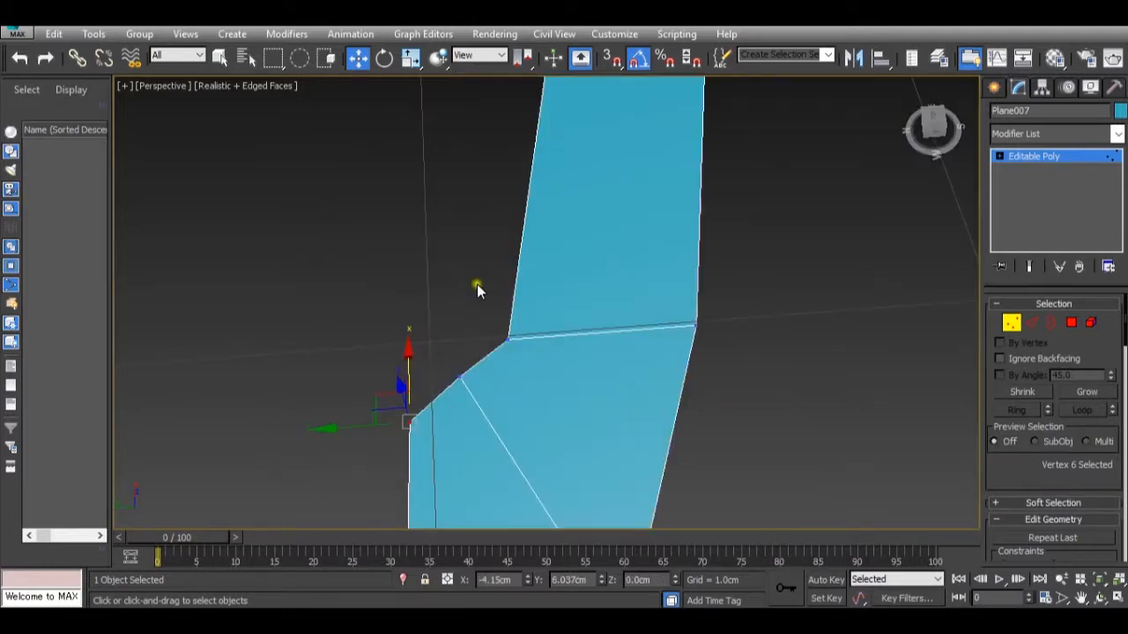
Move the inner-side vertex of the connecting edge along X to about -4.109 cm.
left_click_drag(470, 370, 498, 419)
left_click_drag(456, 309, 461, 332)
scroll(461, 332, "down", 5)
scroll(460, 331, "up", 3)
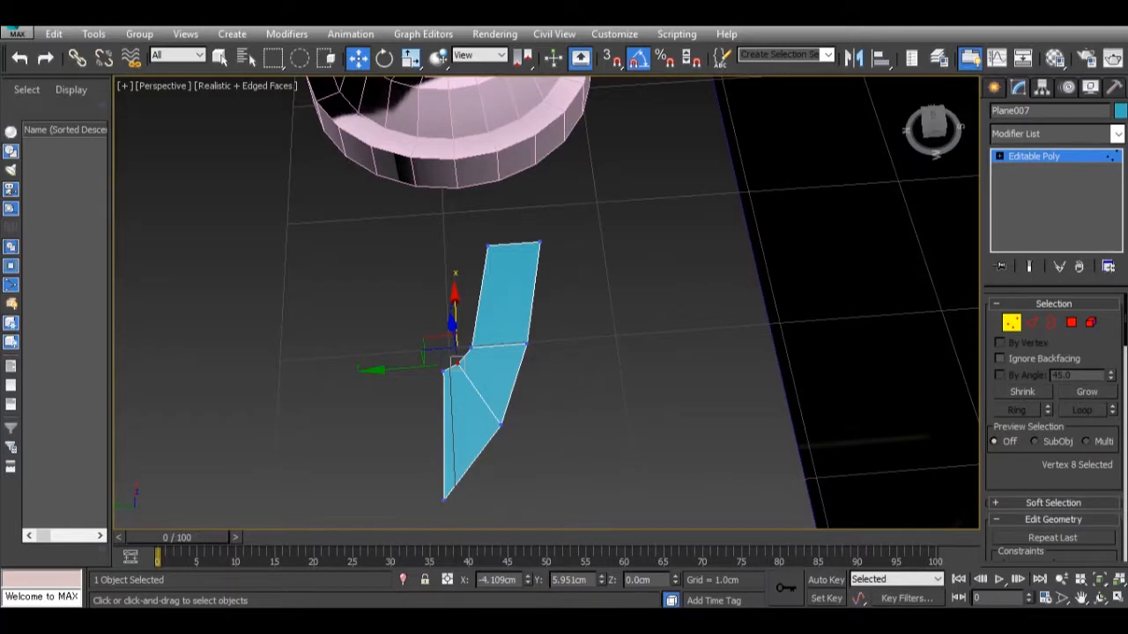
Recheck dsc02708-copy.jpg and move the three inner-side vertices together toward the hub to about X -3.881 cm.
mouse_move(691, 621)
mouse_move(679, 558)
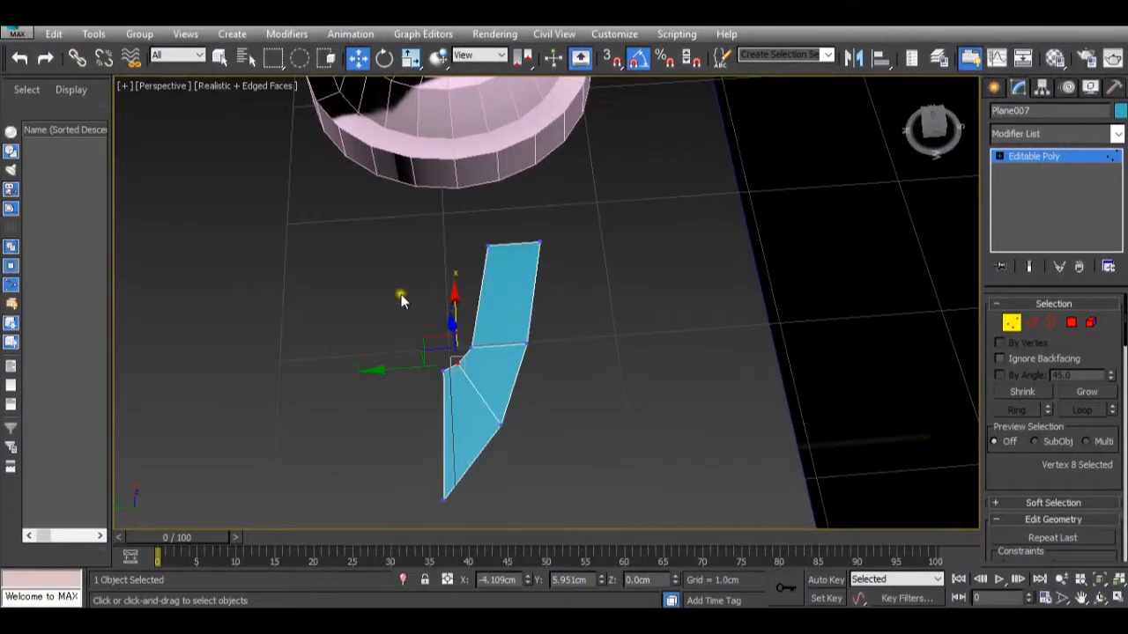
left_click_drag(401, 294, 485, 407)
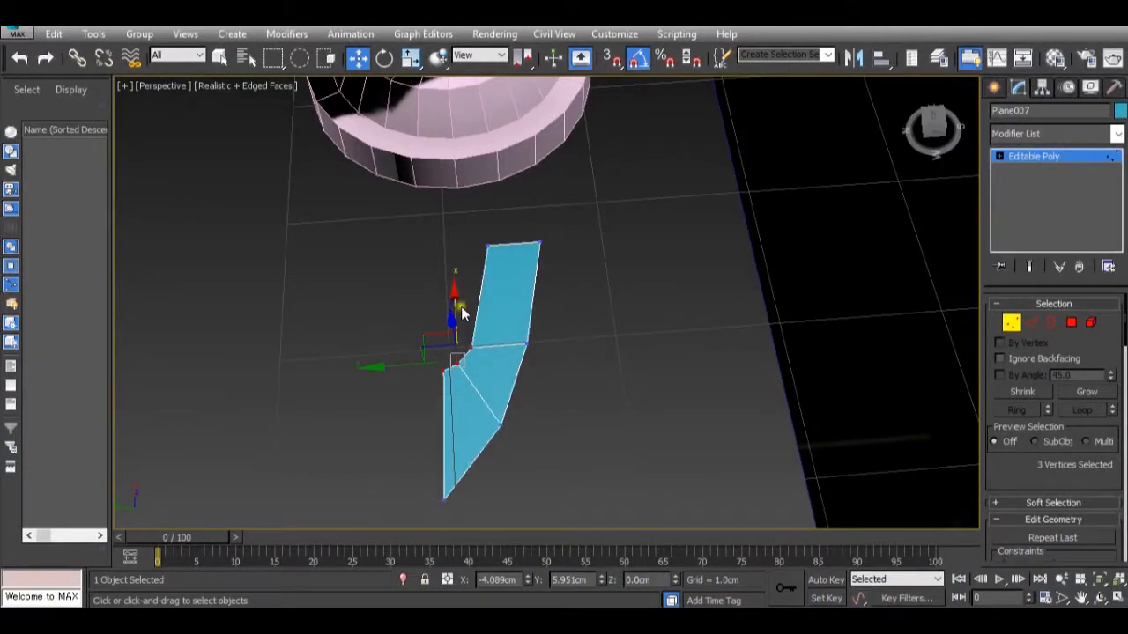
left_click_drag(451, 306, 466, 275)
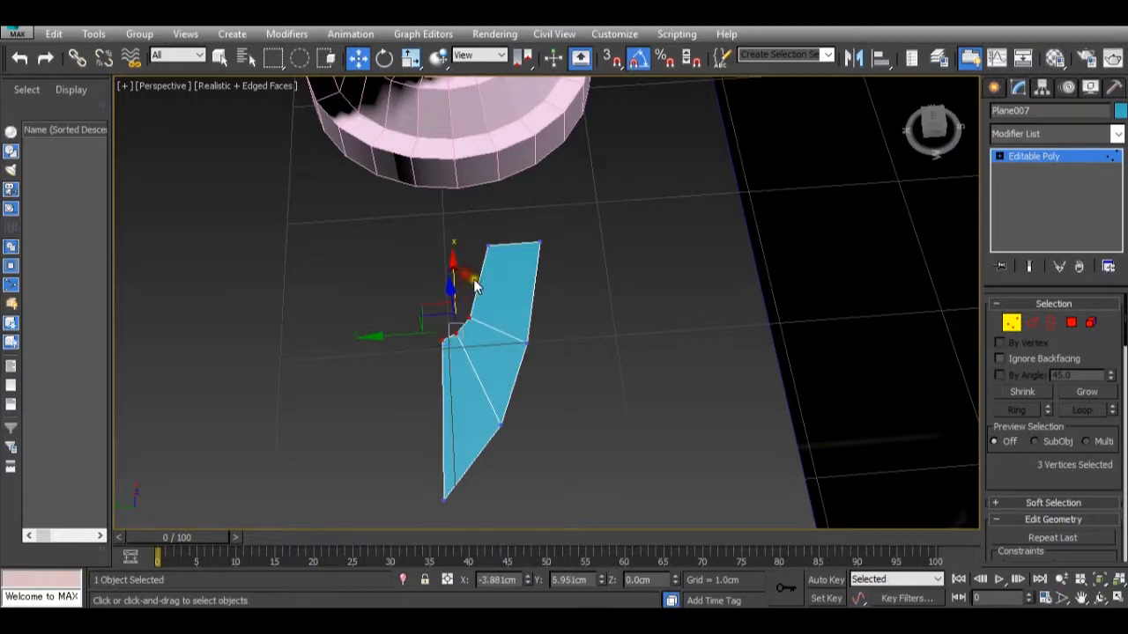
Move the inner-side vertex nearest the hub to about X -3.799, Y 5.836 cm.
scroll(473, 285, "up", 5)
left_click_drag(432, 347, 436, 404)
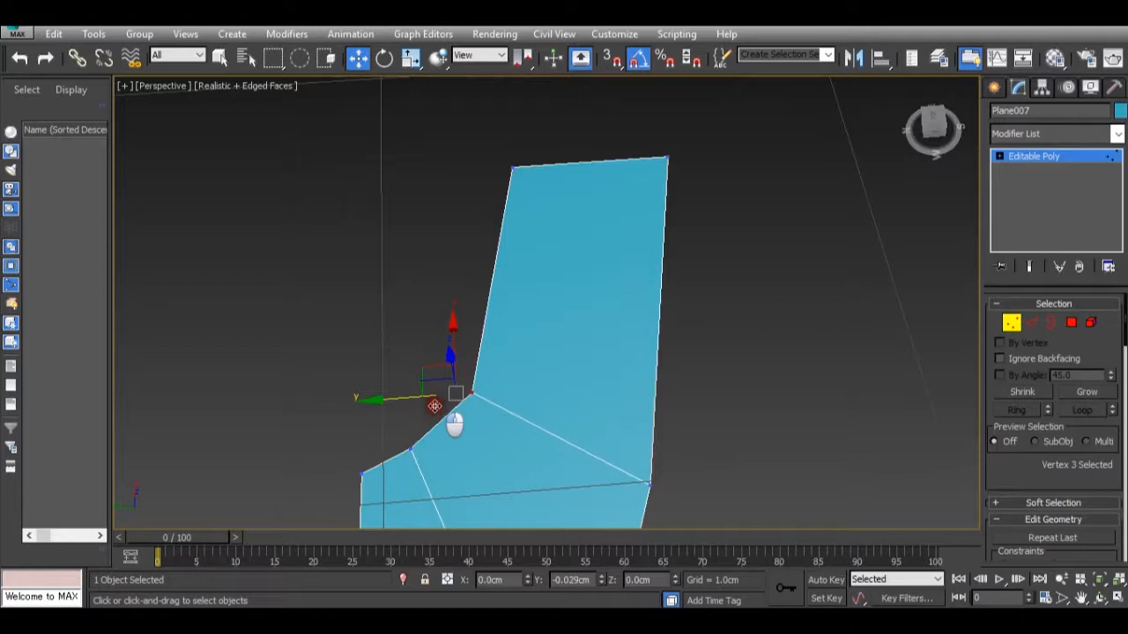
scroll(441, 428, "down", 5)
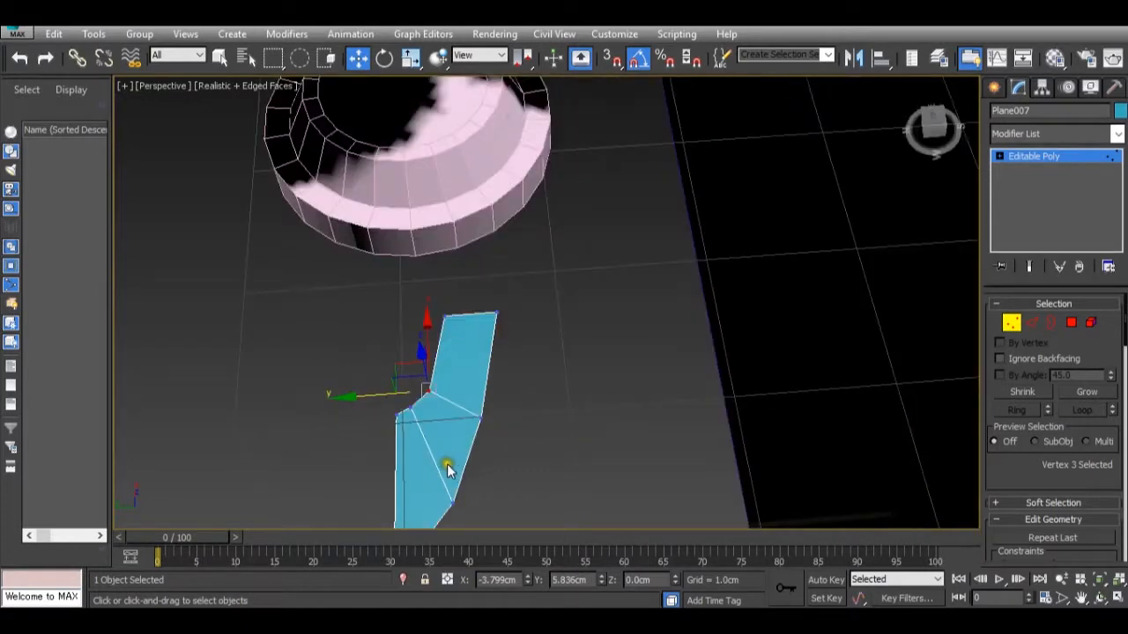
middle_click_drag(448, 468, 497, 381)
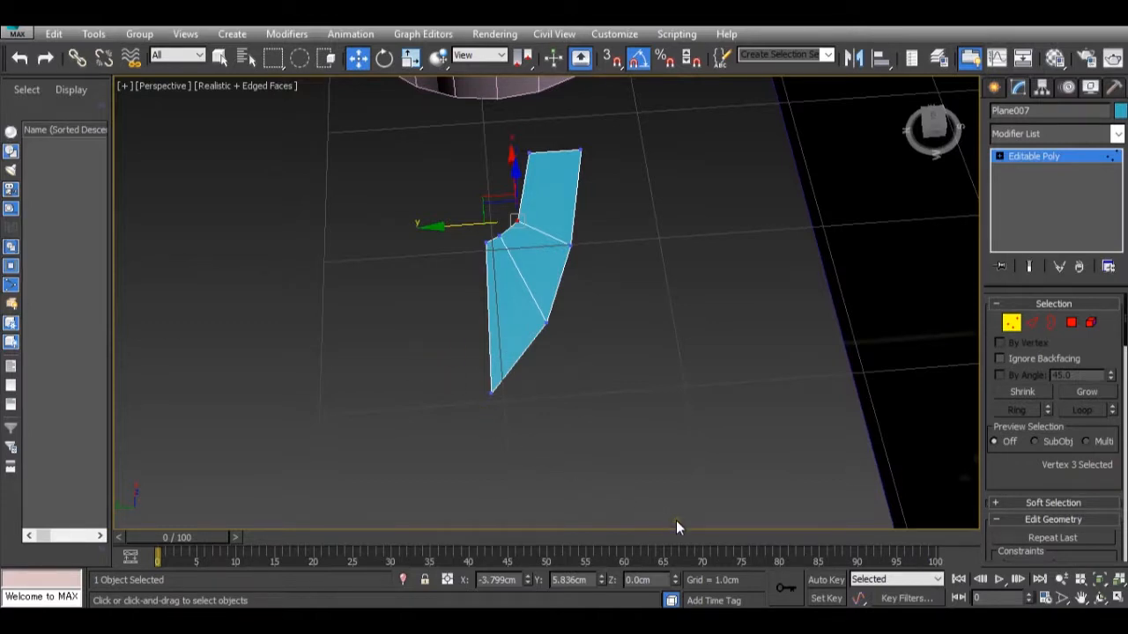
Compare the half toe's outline with the foot in dsc02708-copy.jpg.
mouse_move(755, 620)
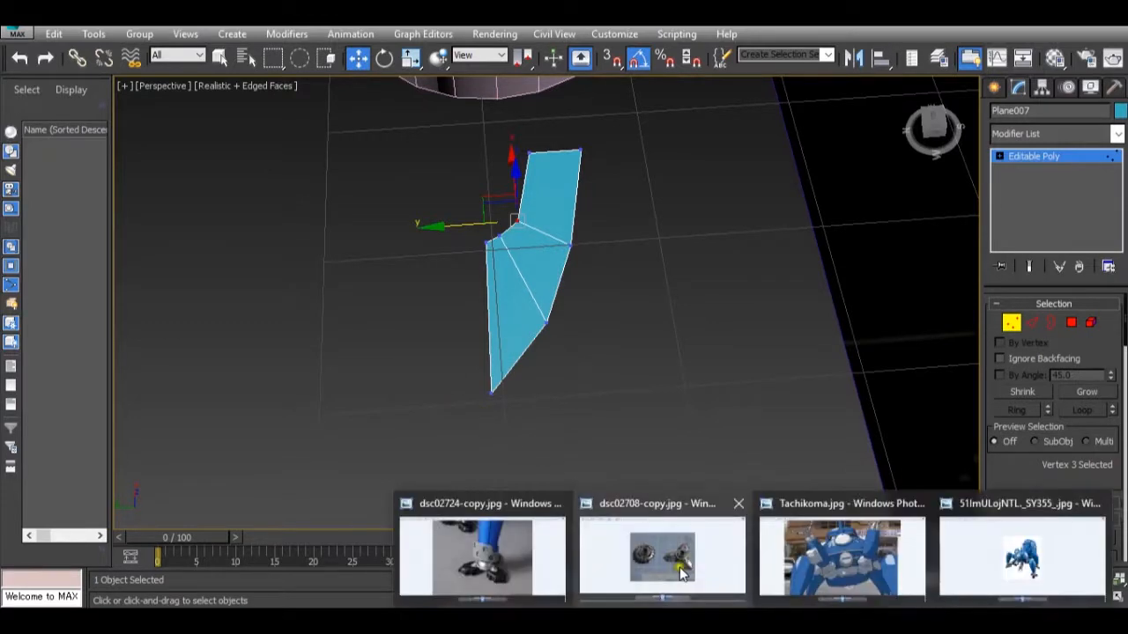
mouse_move(655, 559)
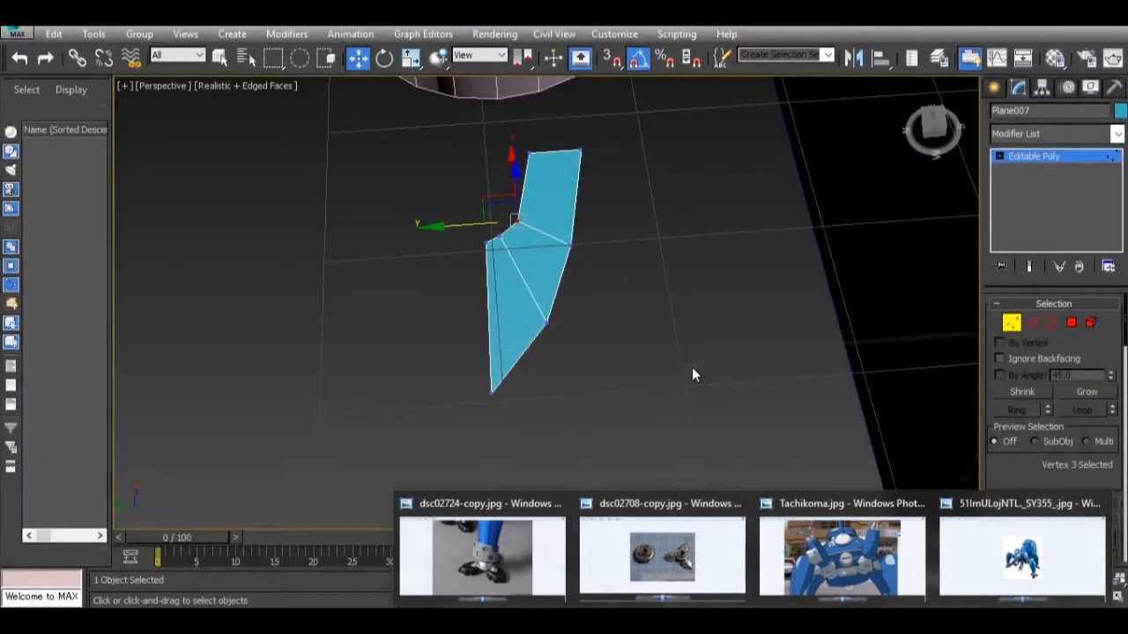
middle_click_drag(610, 215, 605, 265)
scroll(555, 264, "up", 5)
scroll(542, 278, "down", 5)
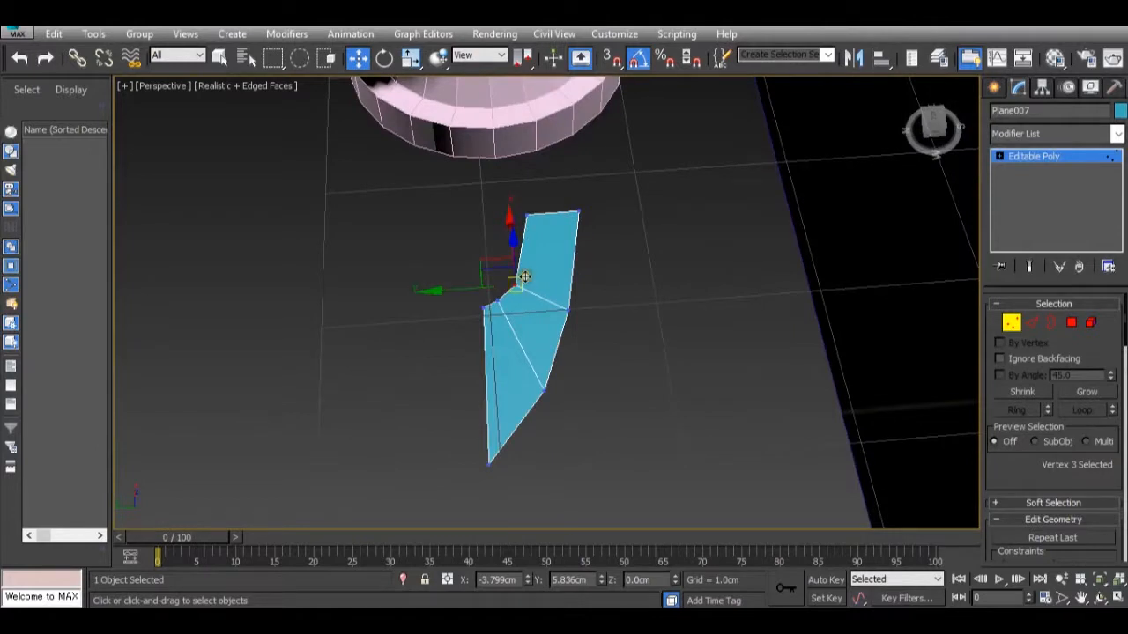
scroll(563, 252, "up", 5)
scroll(586, 259, "down", 5)
middle_click_drag(587, 259, 621, 282)
Clone the whole half toe along the Y axis, placing the duplicate at about Y 6.474 cm.
left_click(1064, 165)
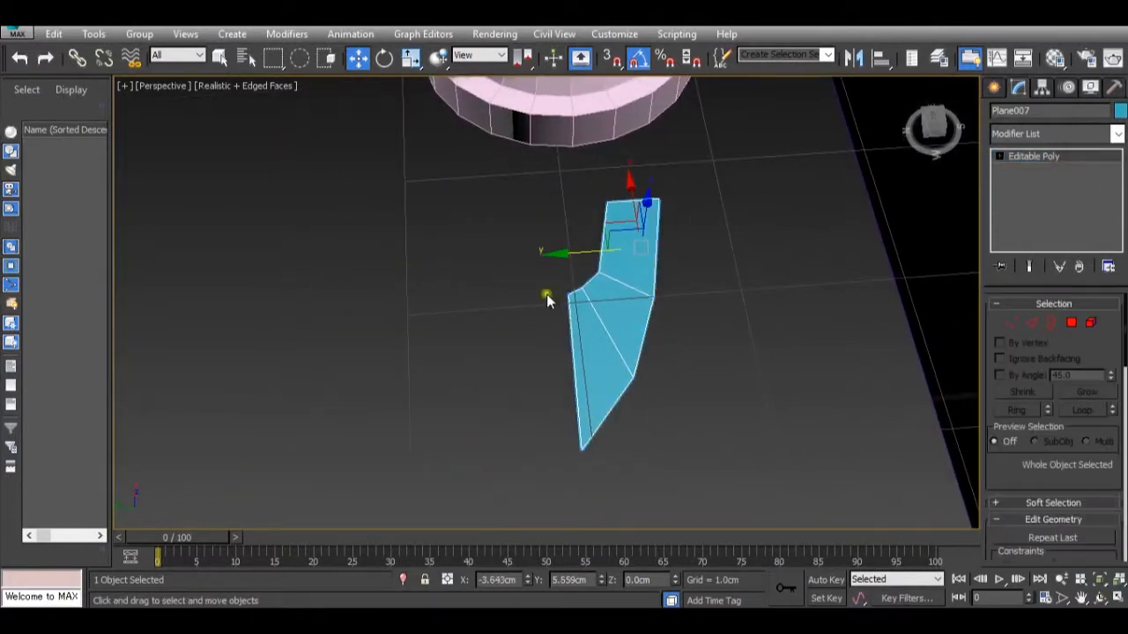
mouse_move(584, 256)
left_mouse_down("shift")
mouse_move(433, 255)
mouse_move(538, 264)
left_mouse_up("shift")
left_click(572, 385)
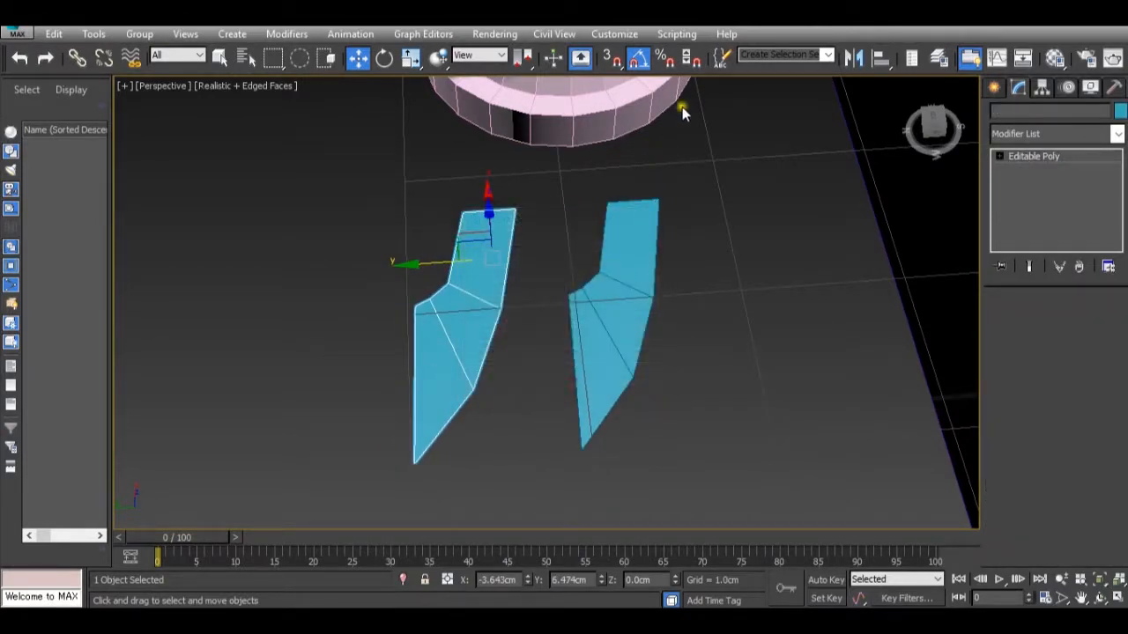
Mirror the duplicate half across Y with No Clone and move it to about Y 6.576 cm so the tips meet.
left_click(855, 58)
left_click(587, 239)
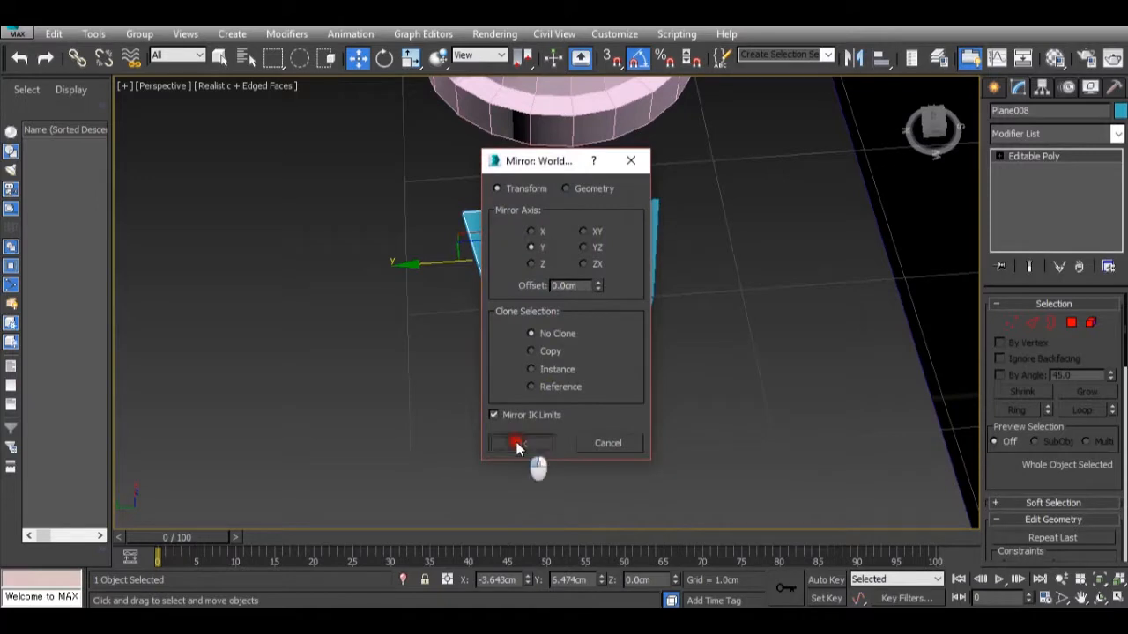
left_click(518, 440)
left_click_drag(432, 284, 422, 269)
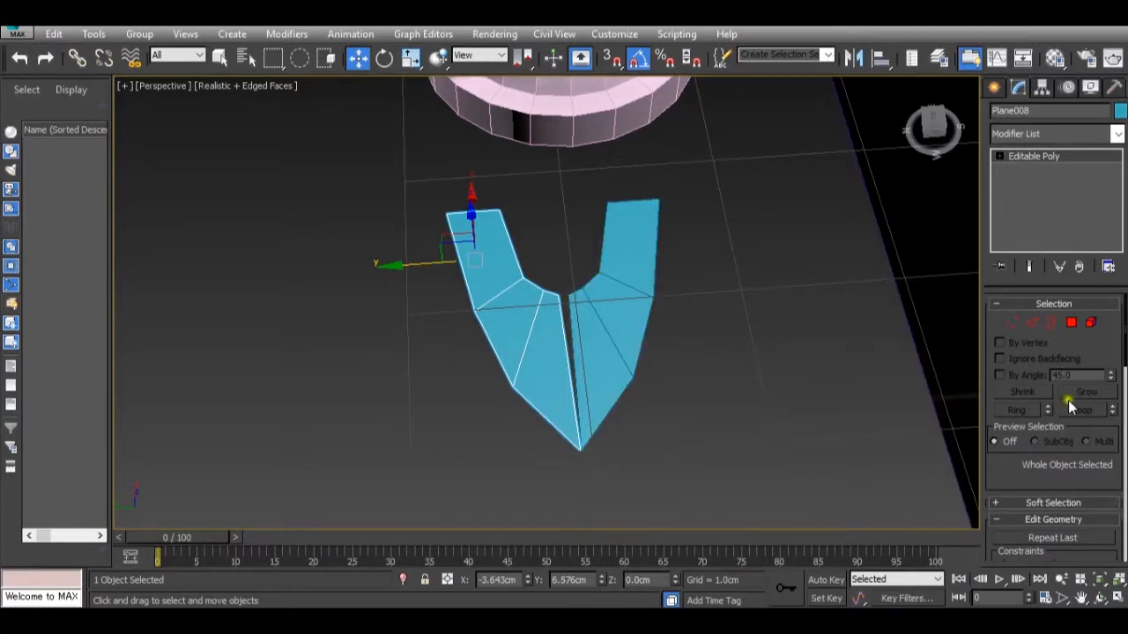
Attach the original half toe to the mirrored half as one editable poly.
scroll(1071, 437, "down", 10)
scroll(1071, 437, "up", 8)
scroll(1045, 384, "up", 10)
scroll(1050, 374, "down", 3)
left_click(1017, 443)
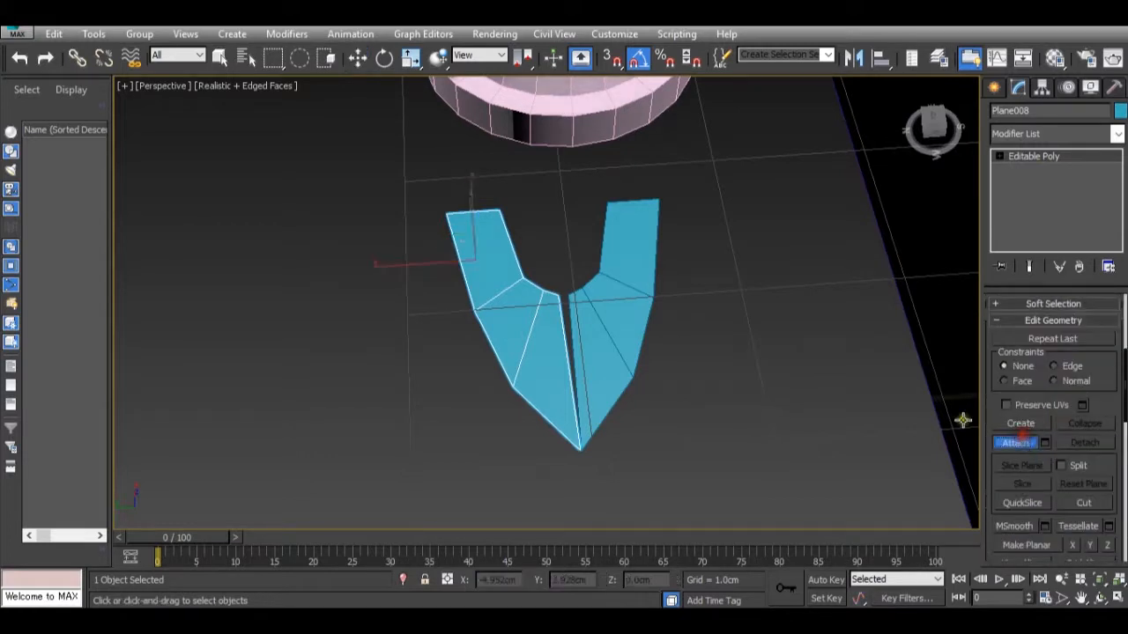
left_click(609, 295)
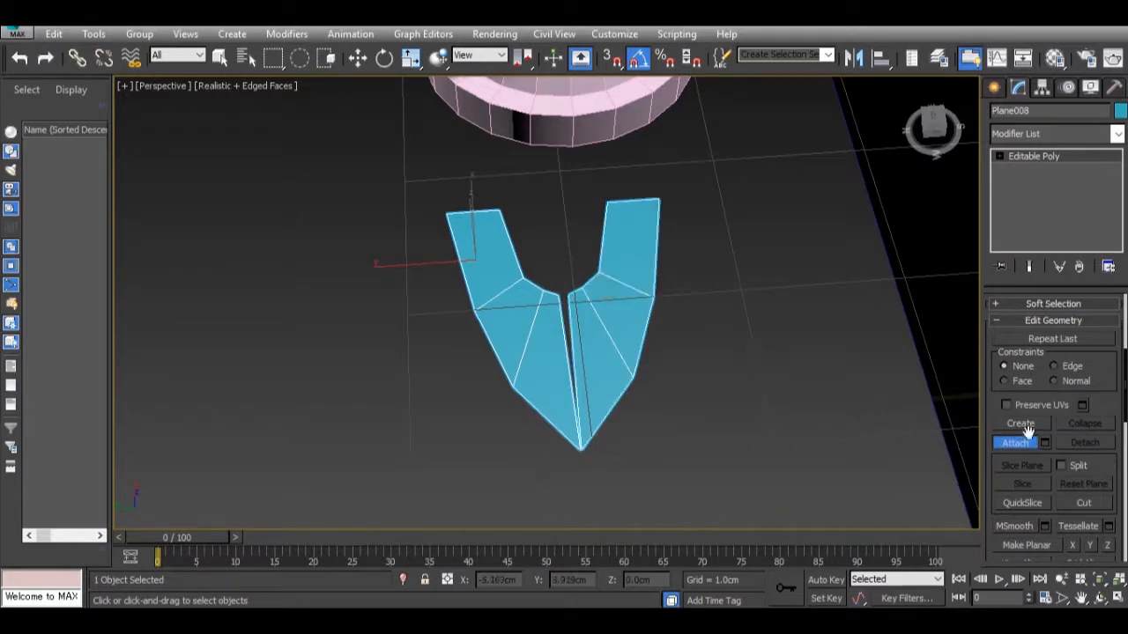
key("w")
Weld the paired centre-seam vertices at the toe's tip and inner notch, using a 0.408 cm threshold.
scroll(995, 406, "up", 5)
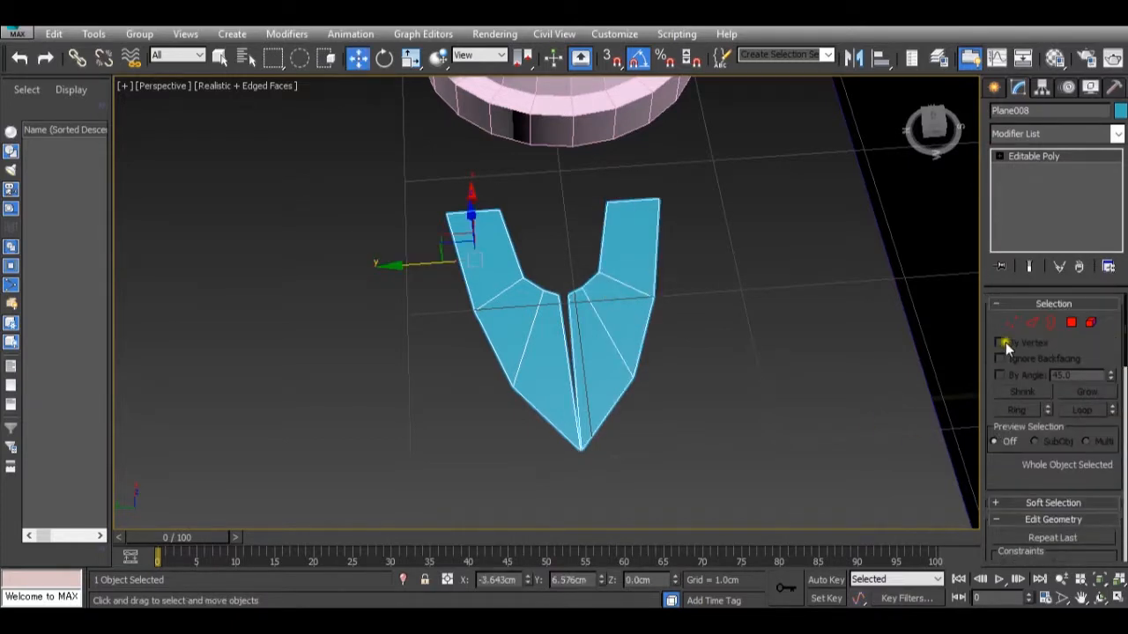
key("1")
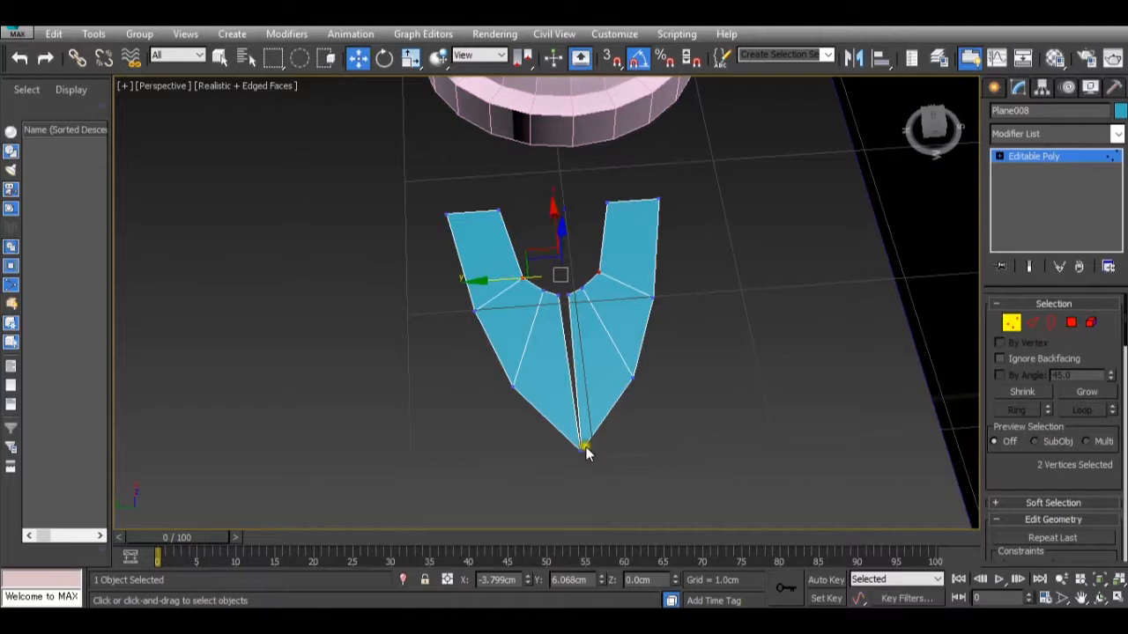
left_click(558, 431)
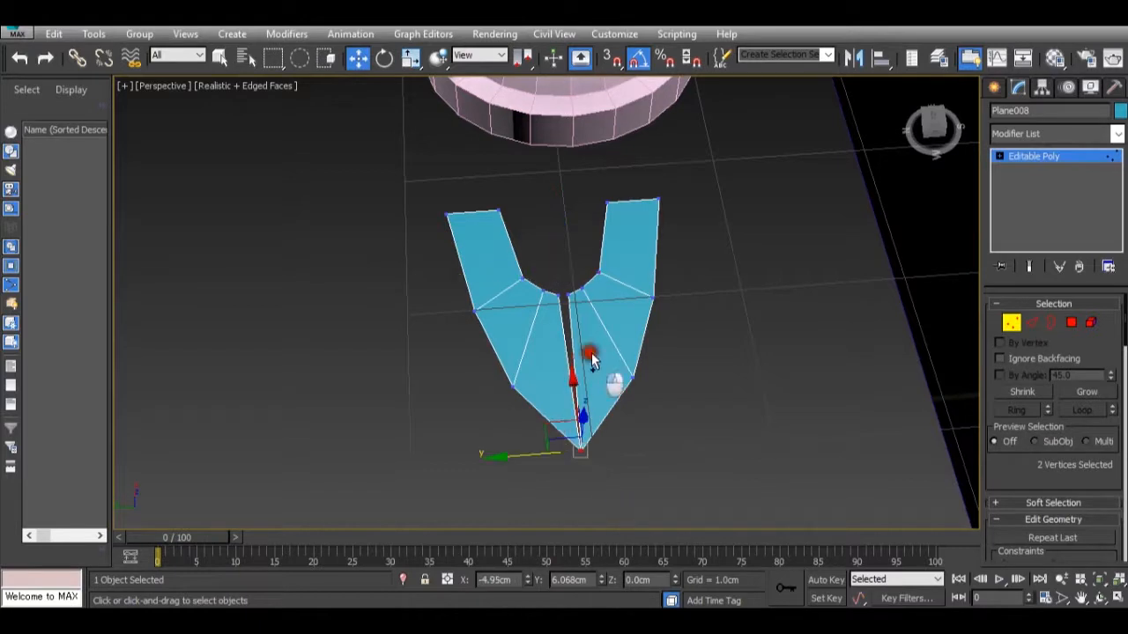
left_click(569, 304, "ctrl")
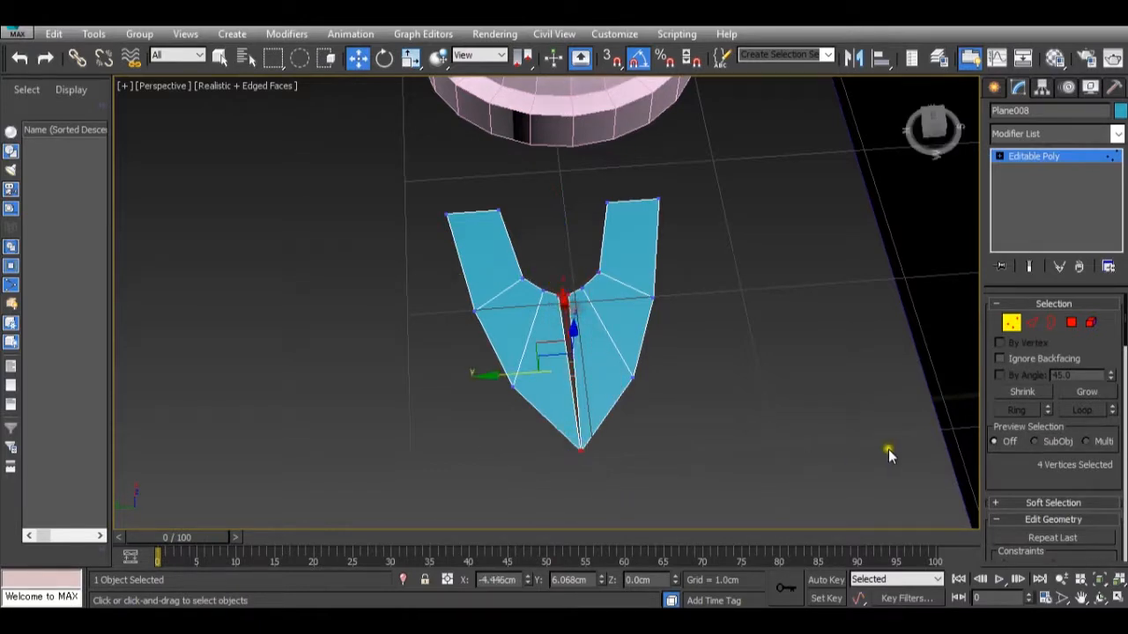
scroll(1011, 447, "down", 3)
scroll(1009, 440, "down", 10)
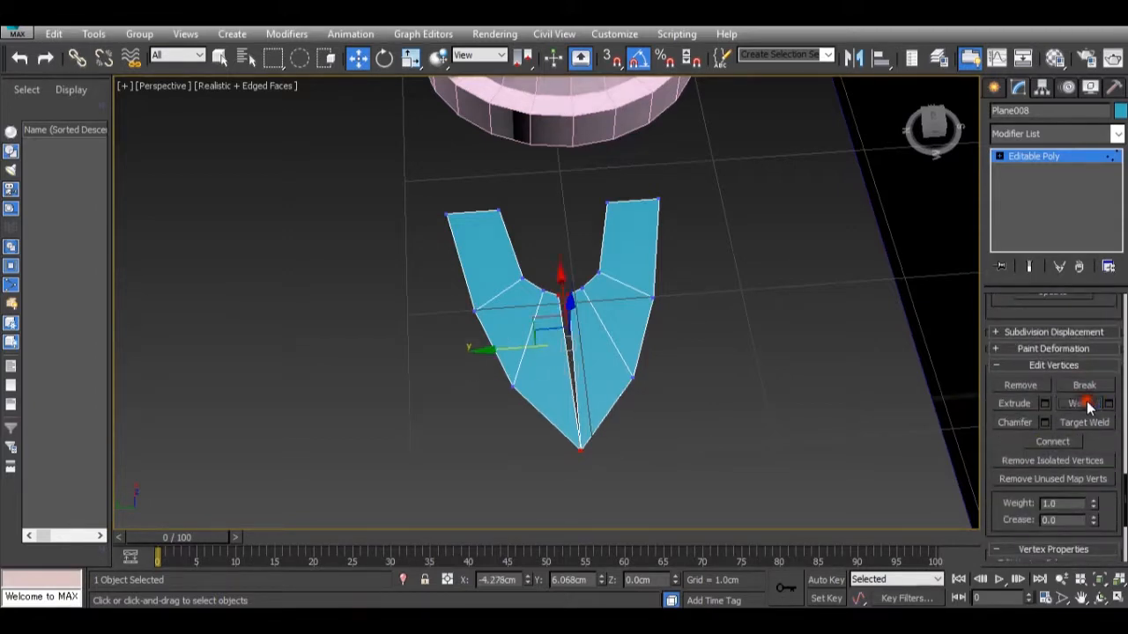
left_click(1109, 404)
left_click_drag(557, 312, 555, 298)
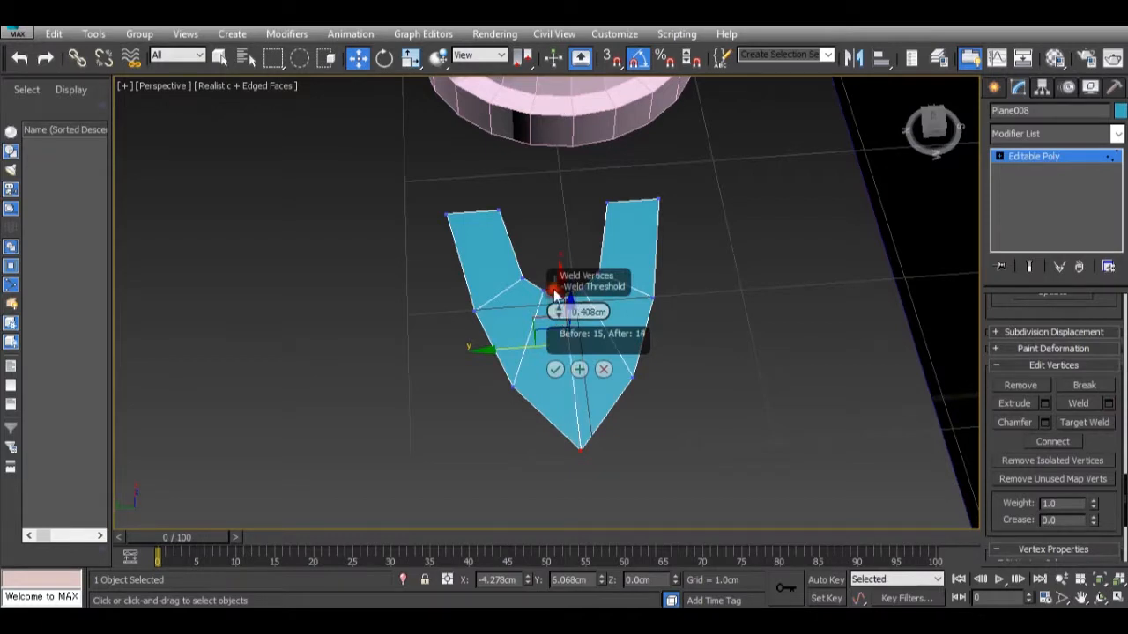
left_click(555, 369)
scroll(622, 353, "down", 3)
scroll(622, 353, "up", 3)
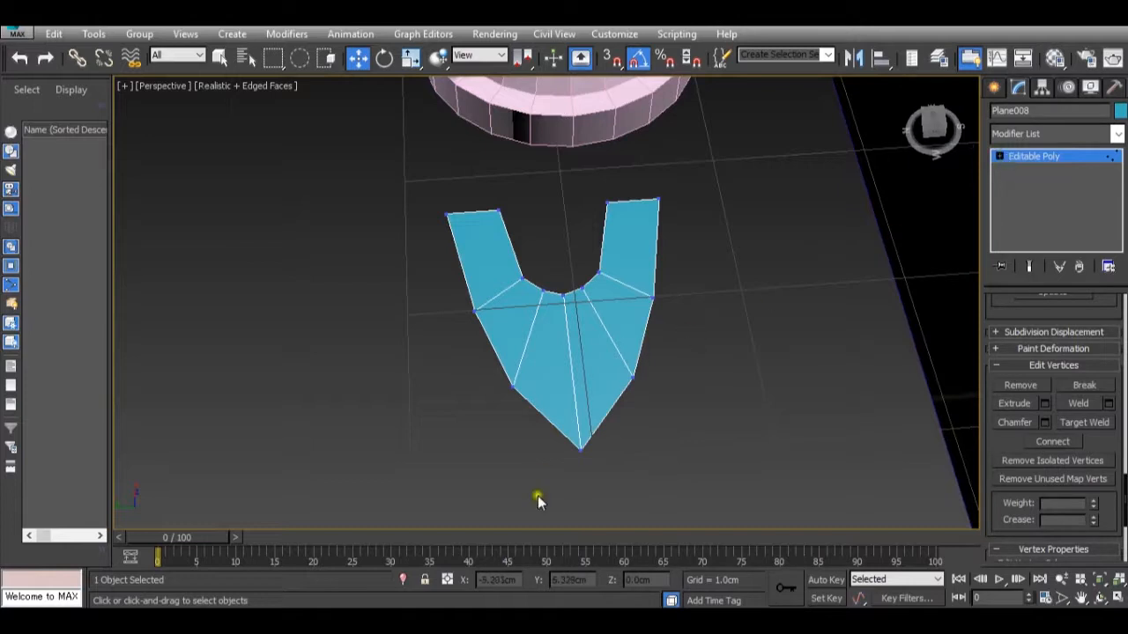
After checking dsc02708-copy.jpg, extrude the notch's four curved inner edges about 0.555 cm along X toward the hub.
mouse_move(667, 557)
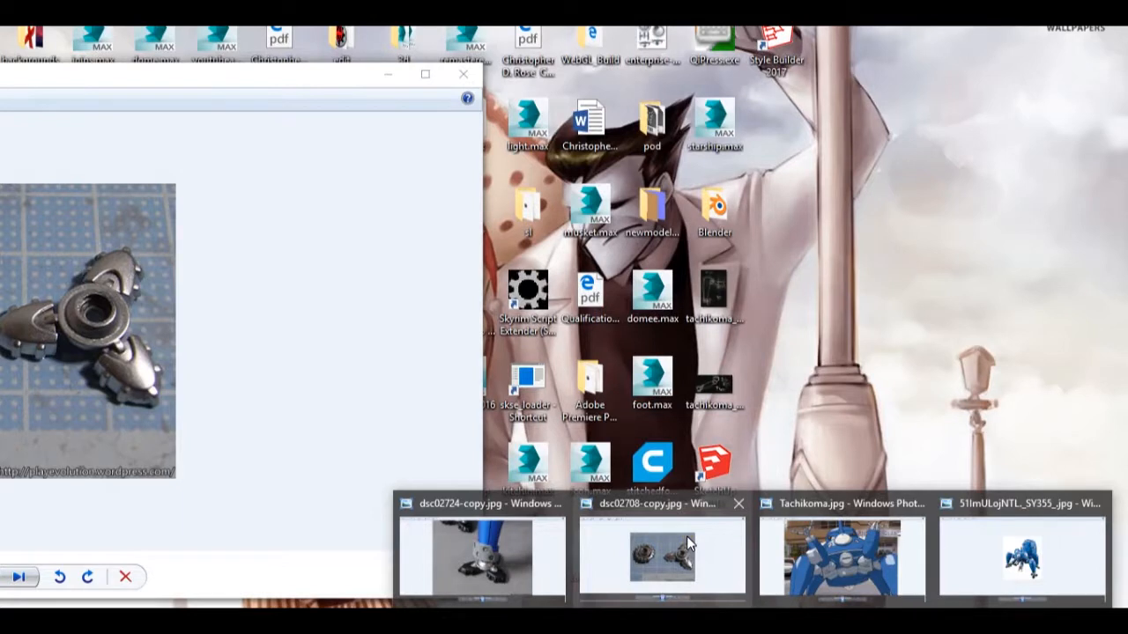
scroll(622, 269, "up", 5)
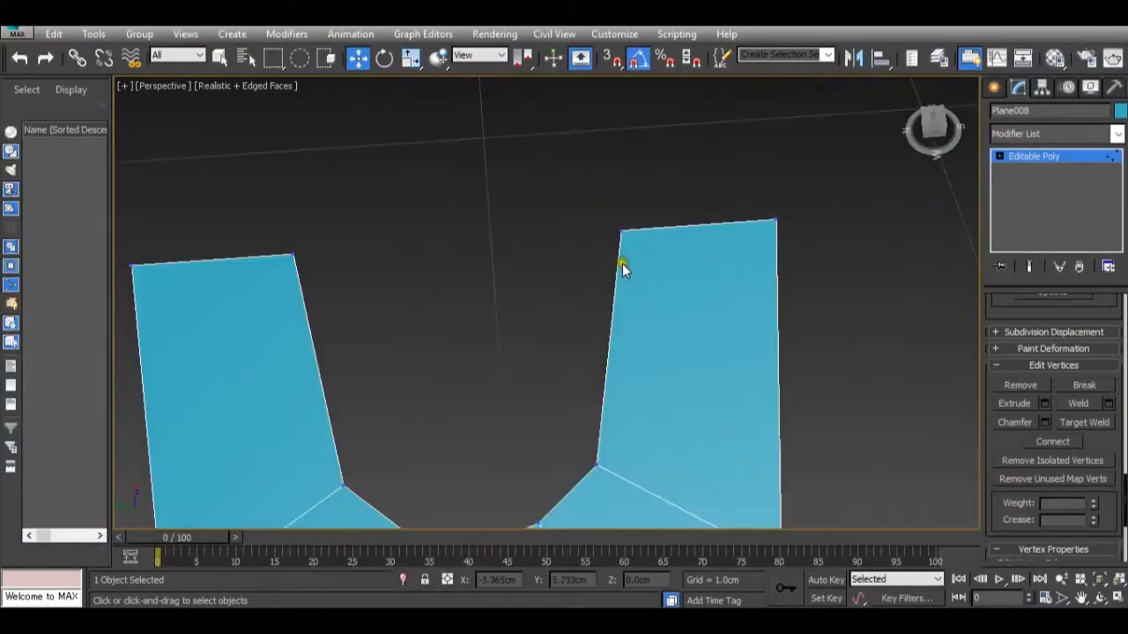
left_click(1042, 156)
scroll(749, 340, "down", 5)
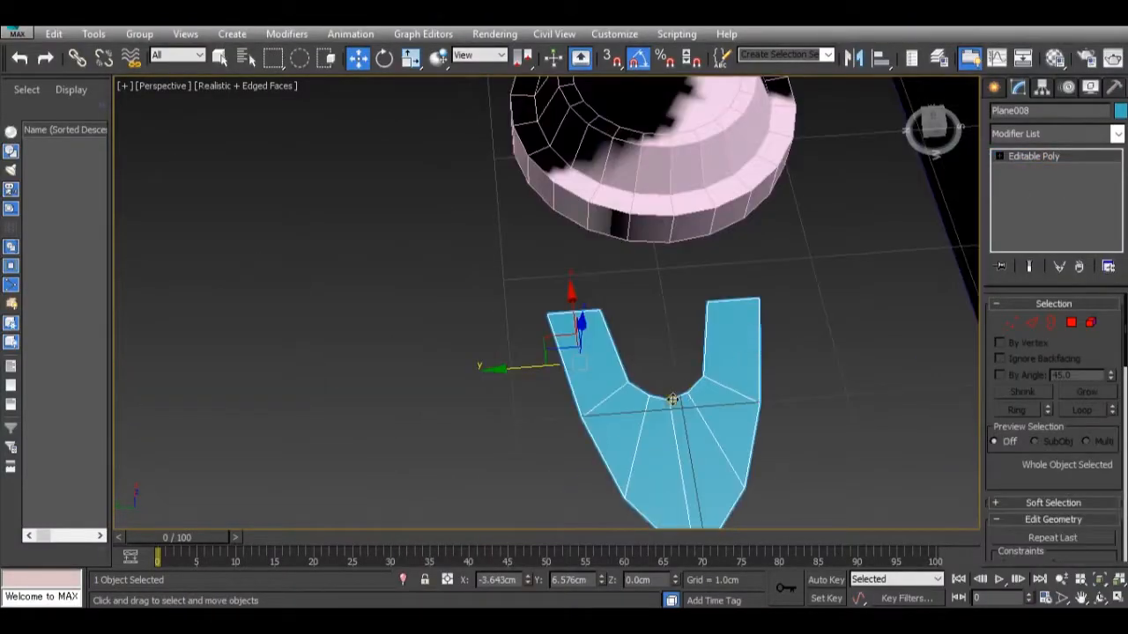
left_click(1029, 325)
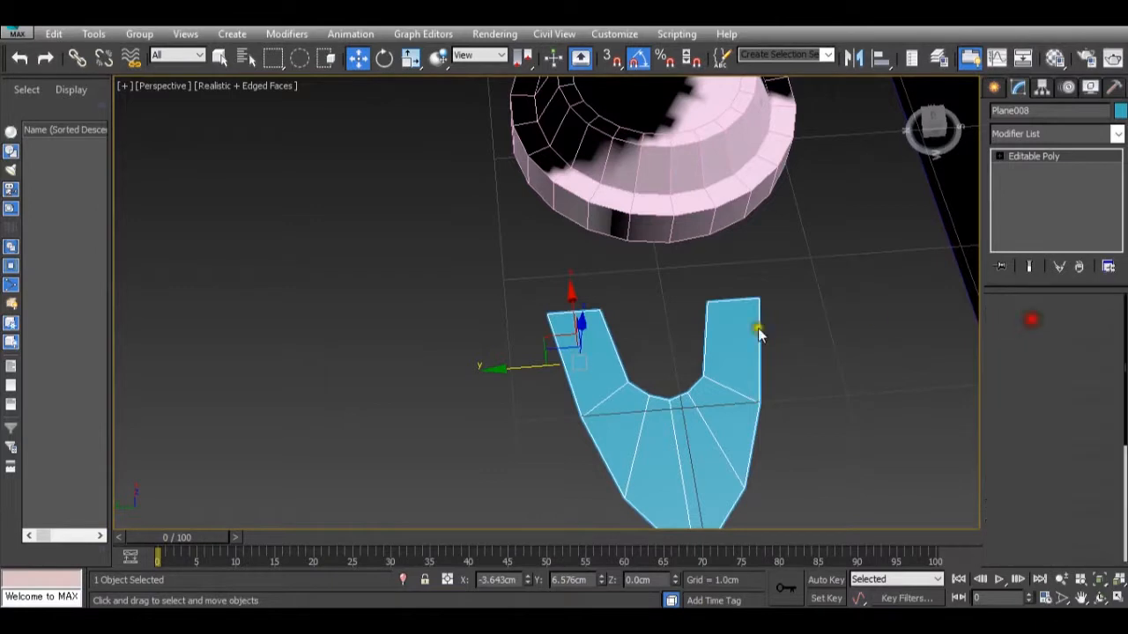
left_click(707, 353)
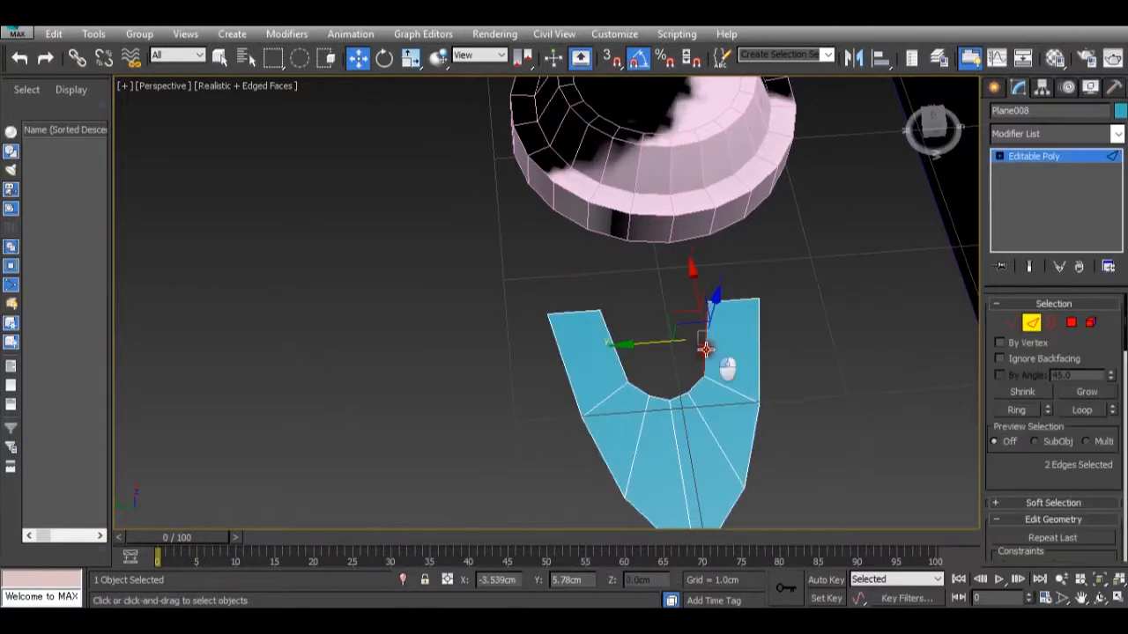
left_click(683, 394, "ctrl")
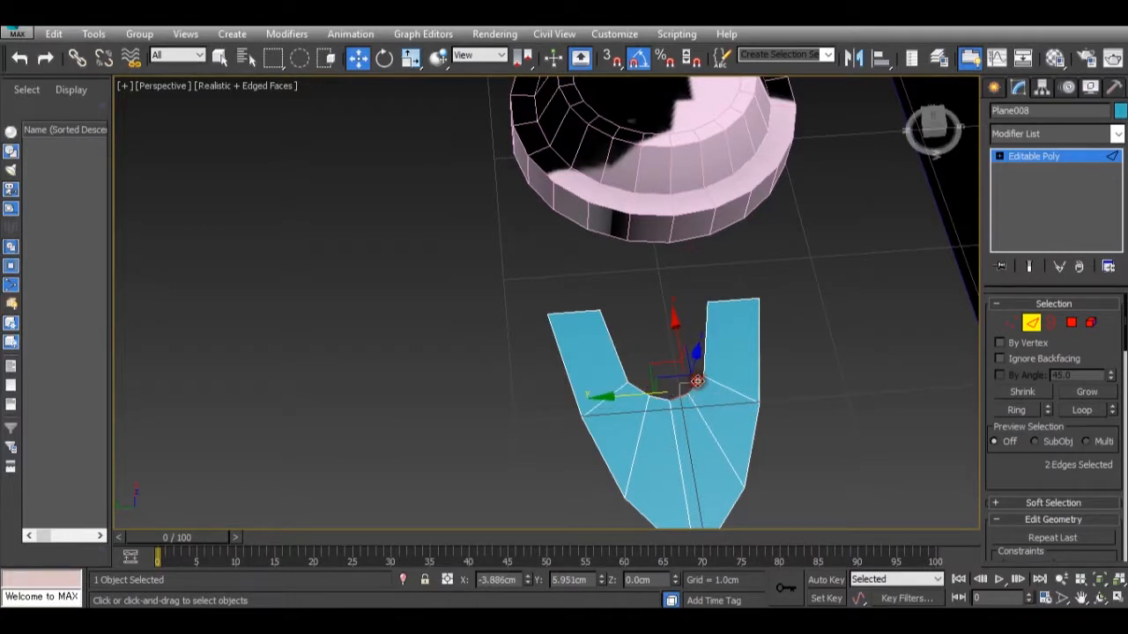
left_click(646, 394, "ctrl")
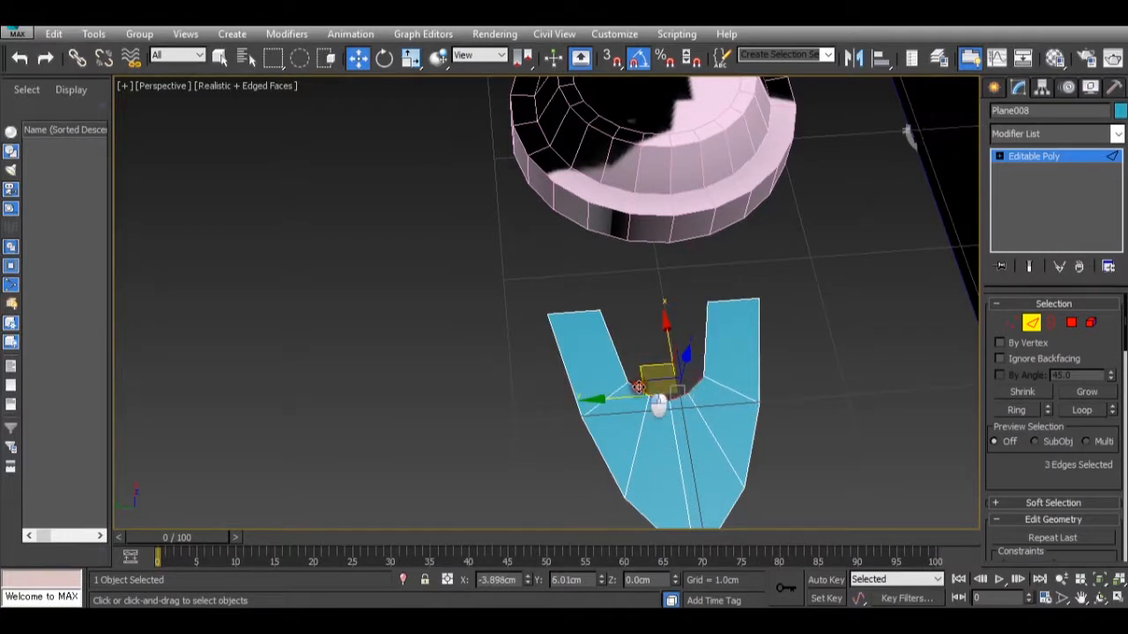
left_click(639, 395, "ctrl")
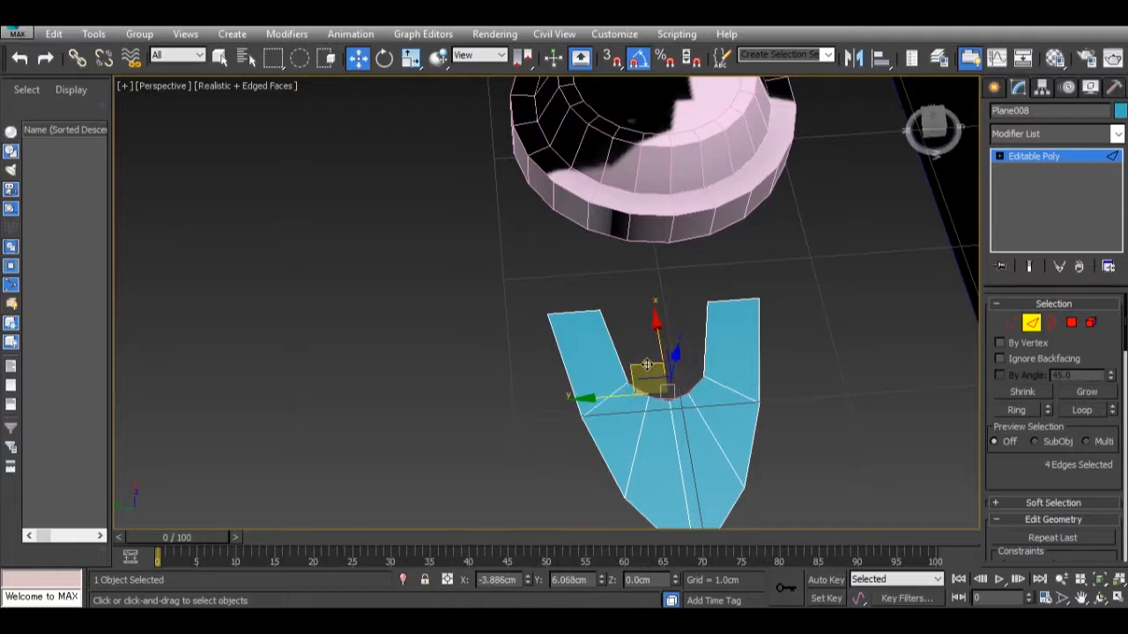
left_click_drag(658, 348, 648, 269)
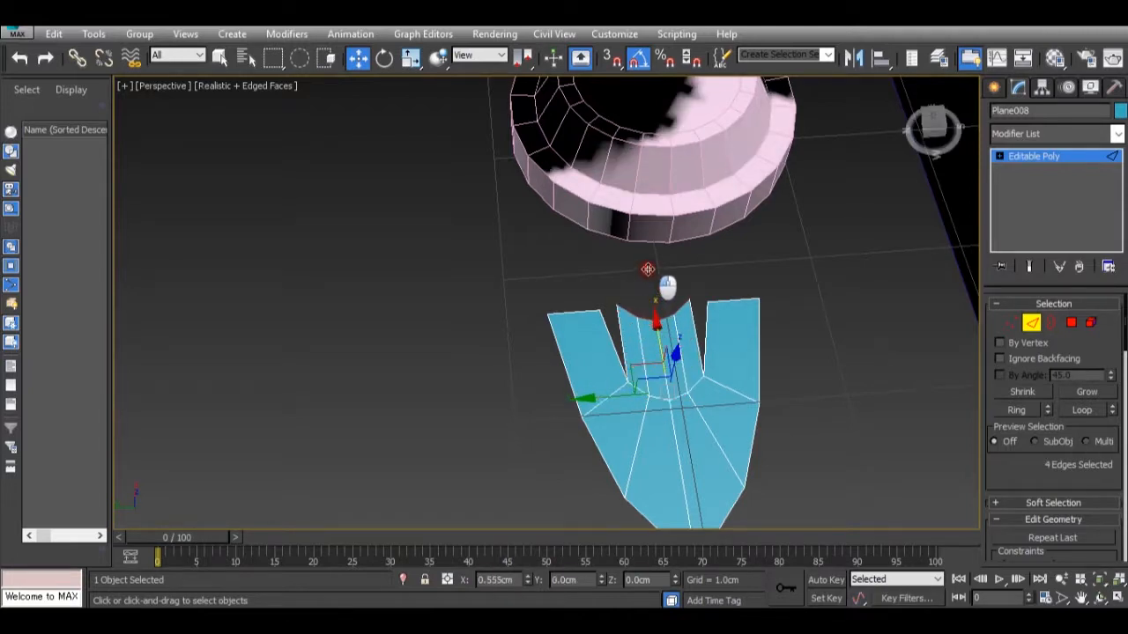
middle_click_drag(667, 305, 633, 367)
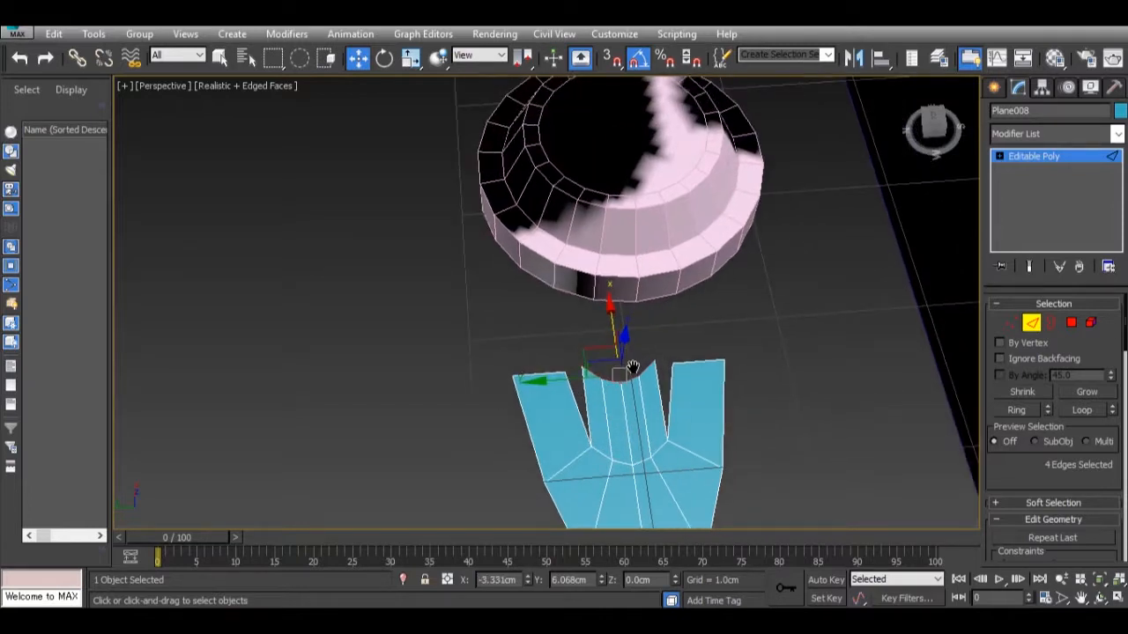
Scale the four extruded edges along X until they form a straight line.
key("r")
left_click_drag(634, 461, 508, 110)
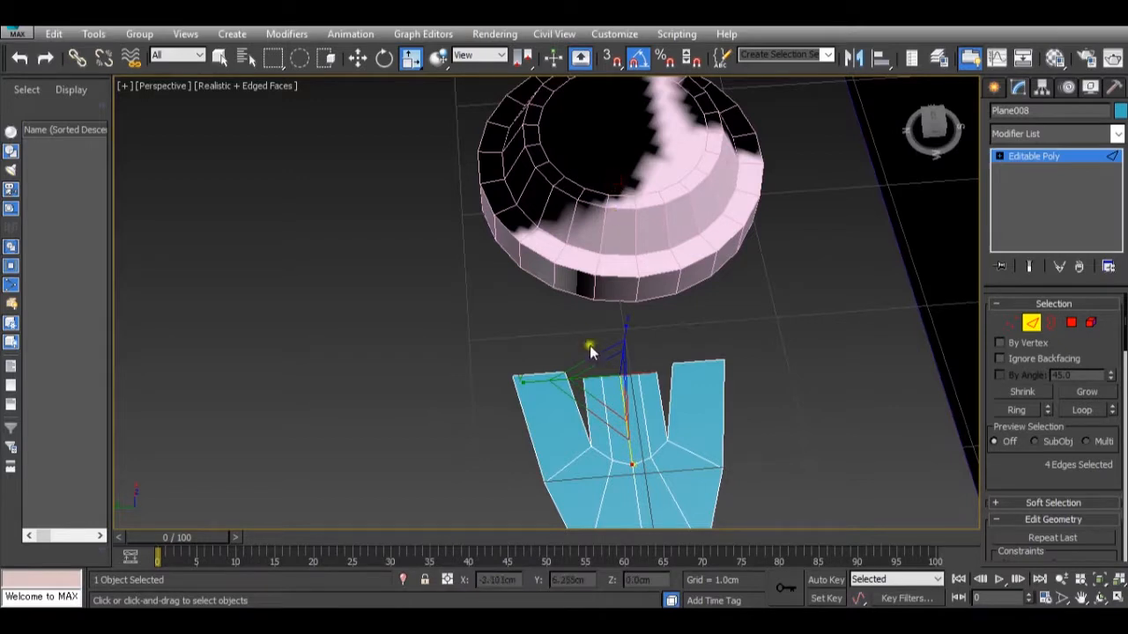
middle_click_drag(589, 346, 634, 382)
Move the straightened edges level with the side prongs' ends and scale them along Y to meet the prongs.
scroll(606, 330, "down", 3)
scroll(622, 392, "up", 3)
scroll(635, 382, "up", 4)
key("w")
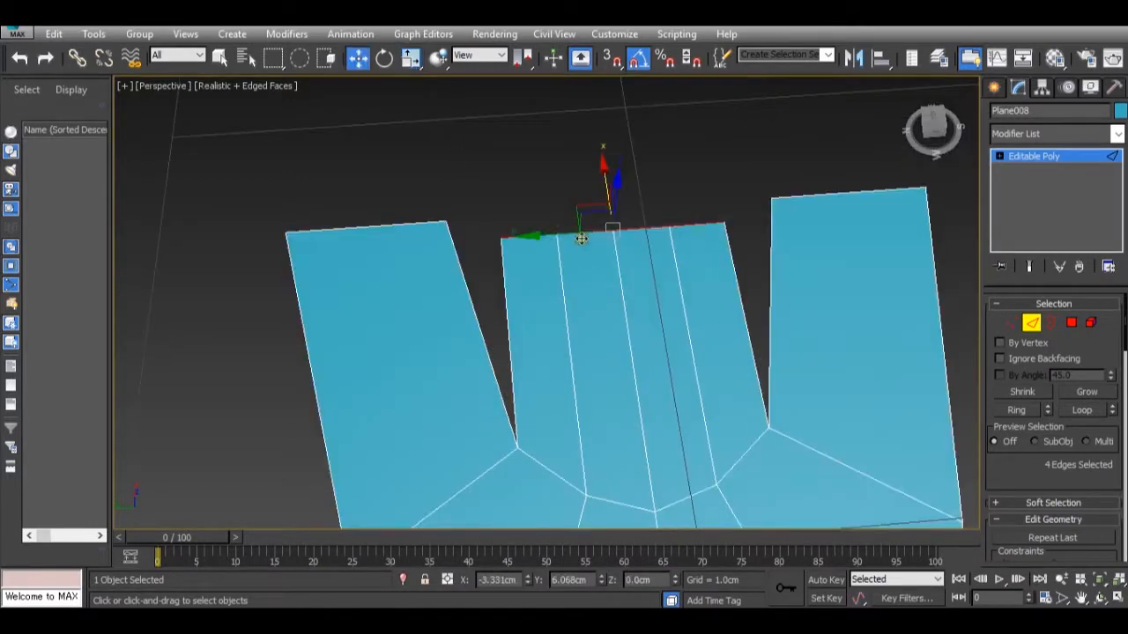
left_click_drag(599, 197, 592, 167)
key("r")
left_click_drag(516, 220, 489, 212)
scroll(576, 271, "down", 3)
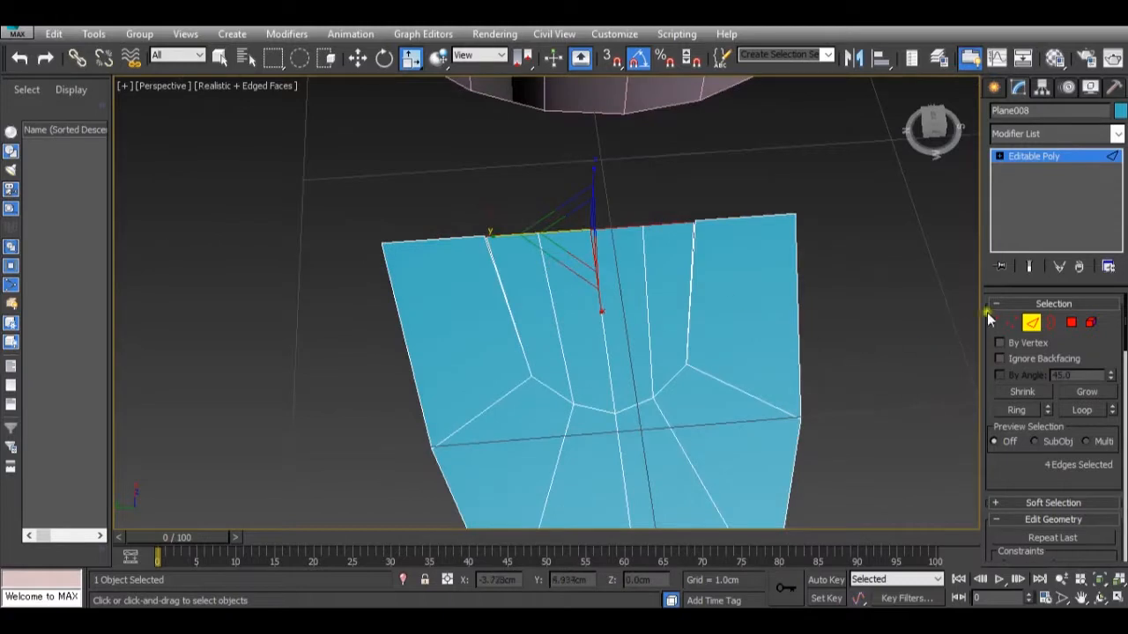
Weld the duplicate vertices along the toe's straight hub-side edge, using a 0.035 cm threshold.
left_click(1015, 324)
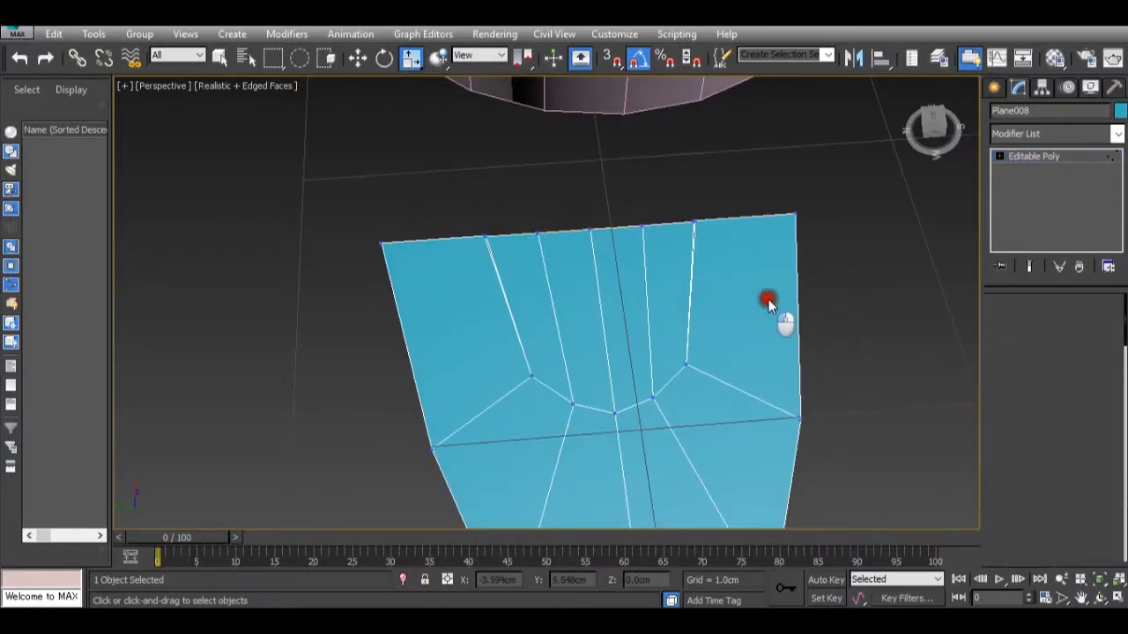
scroll(1097, 464, "down", 10)
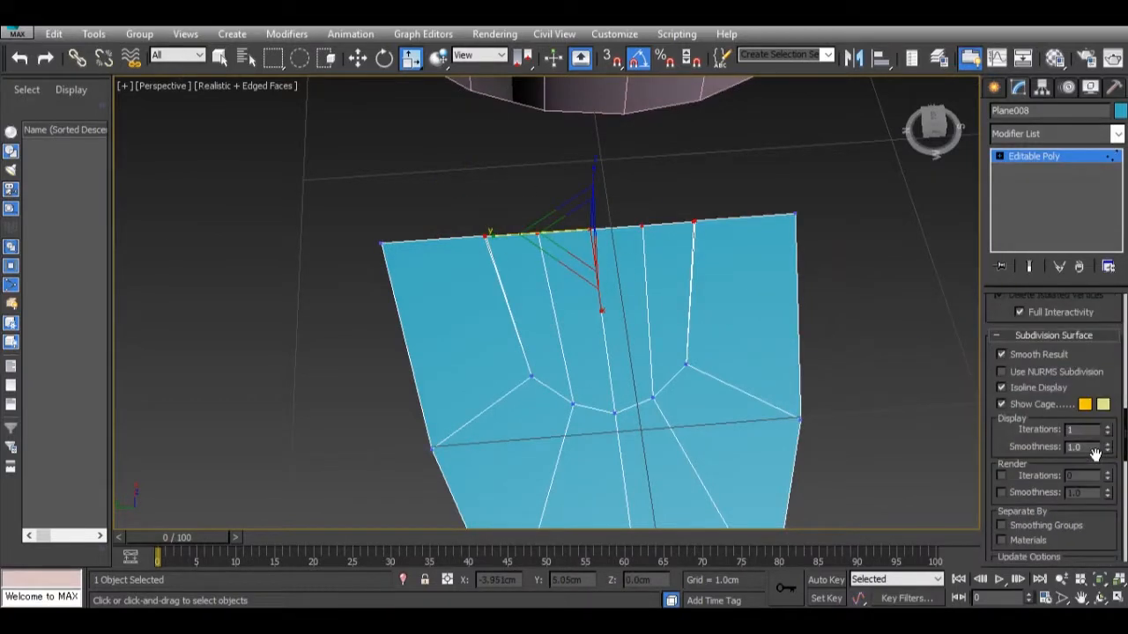
scroll(1097, 465, "down", 3)
left_click(1107, 404)
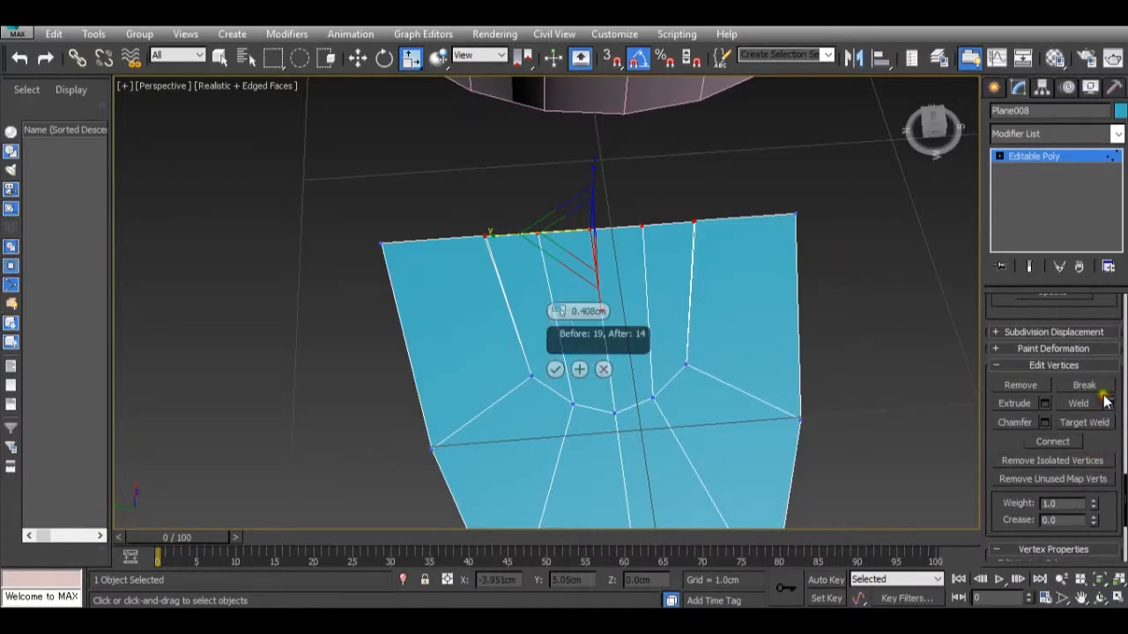
left_click_drag(560, 319, 564, 315)
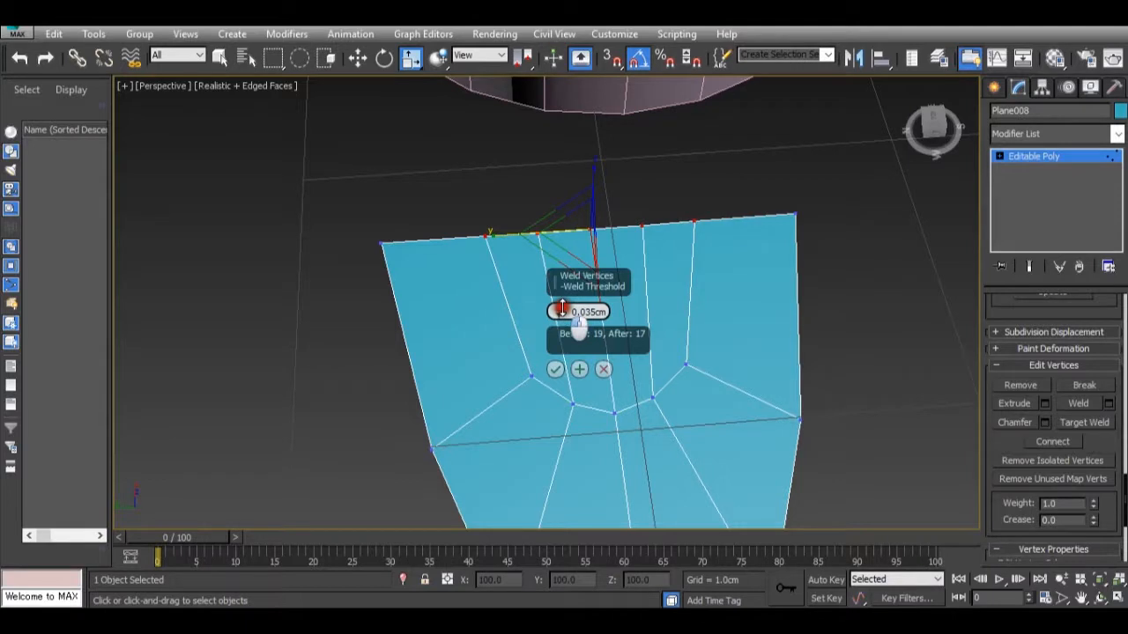
left_click(554, 369)
Move the vertex at the toe's pointed tip about 0.11 cm along X toward the hub to blunt the point.
scroll(781, 327, "down", 5)
mouse_move(749, 399)
middle_mouse_down("alt")
mouse_move(848, 353)
mouse_move(849, 401)
mouse_move(749, 411)
middle_mouse_up("alt")
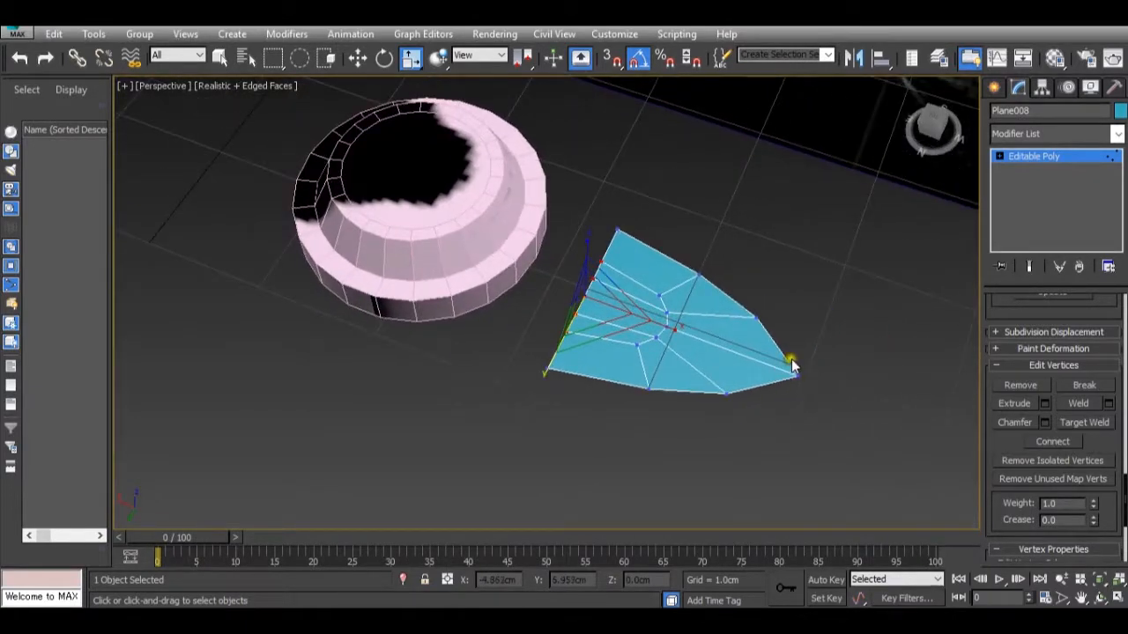
middle_click_drag(770, 506, 697, 494, "alt")
scroll(712, 368, "up", 3)
left_click(753, 394)
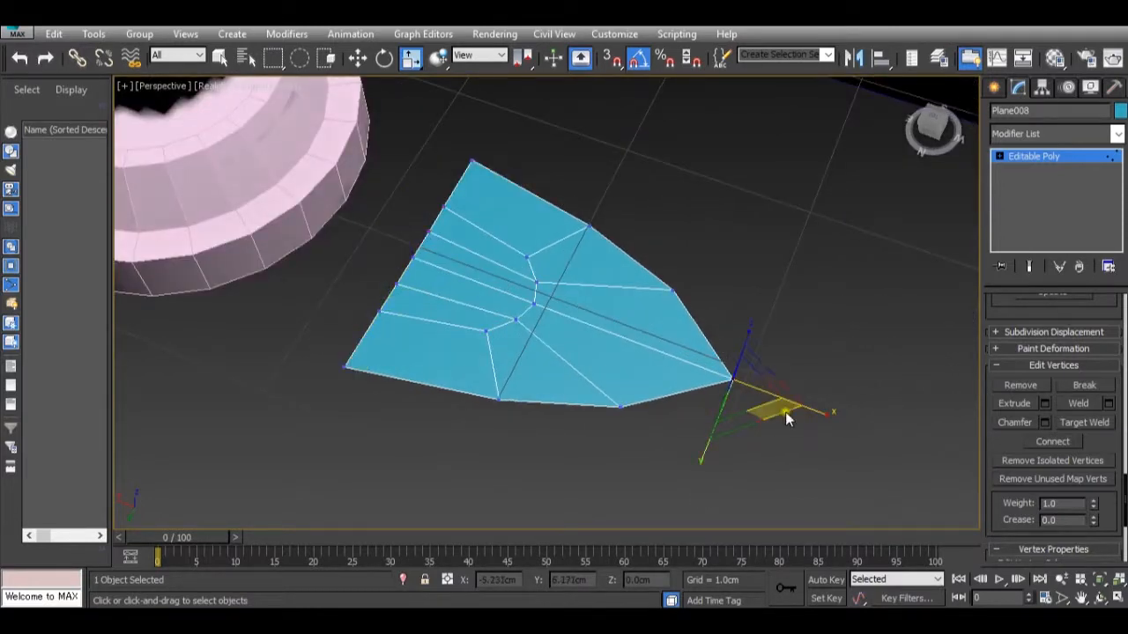
mouse_move(615, 524)
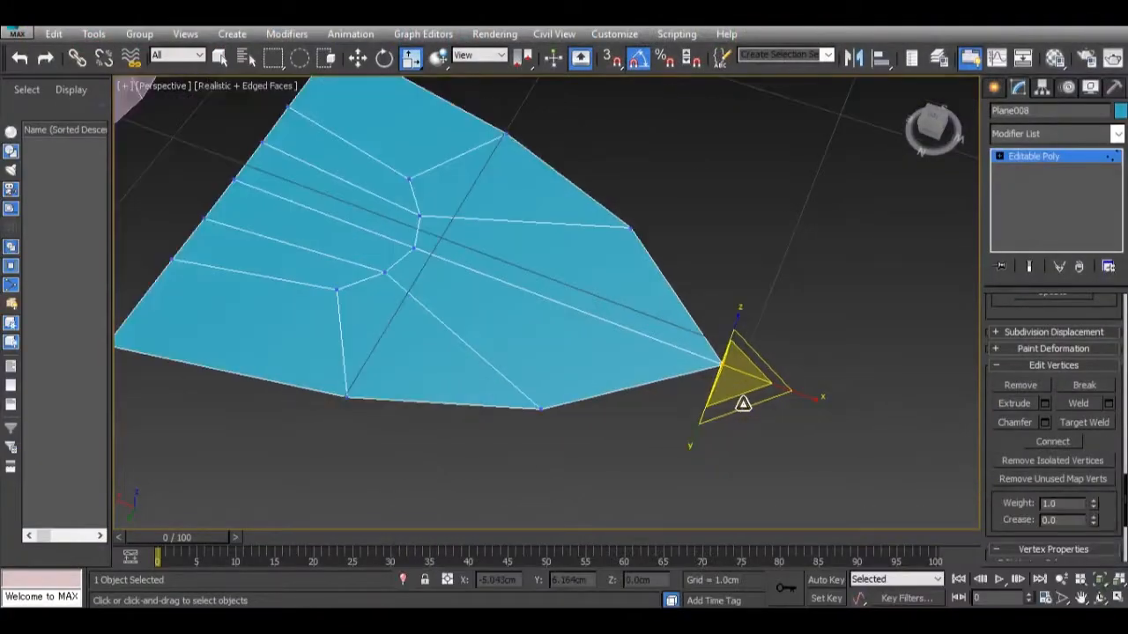
key("w")
left_click_drag(695, 361, 670, 363)
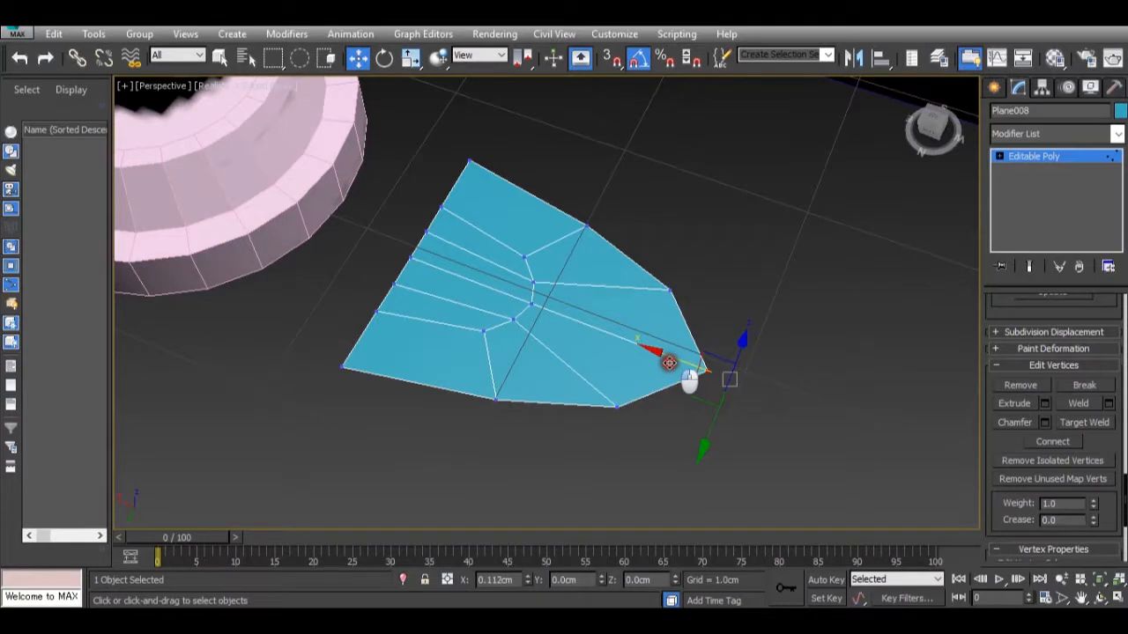
middle_click_drag(688, 379, 678, 317, "alt")
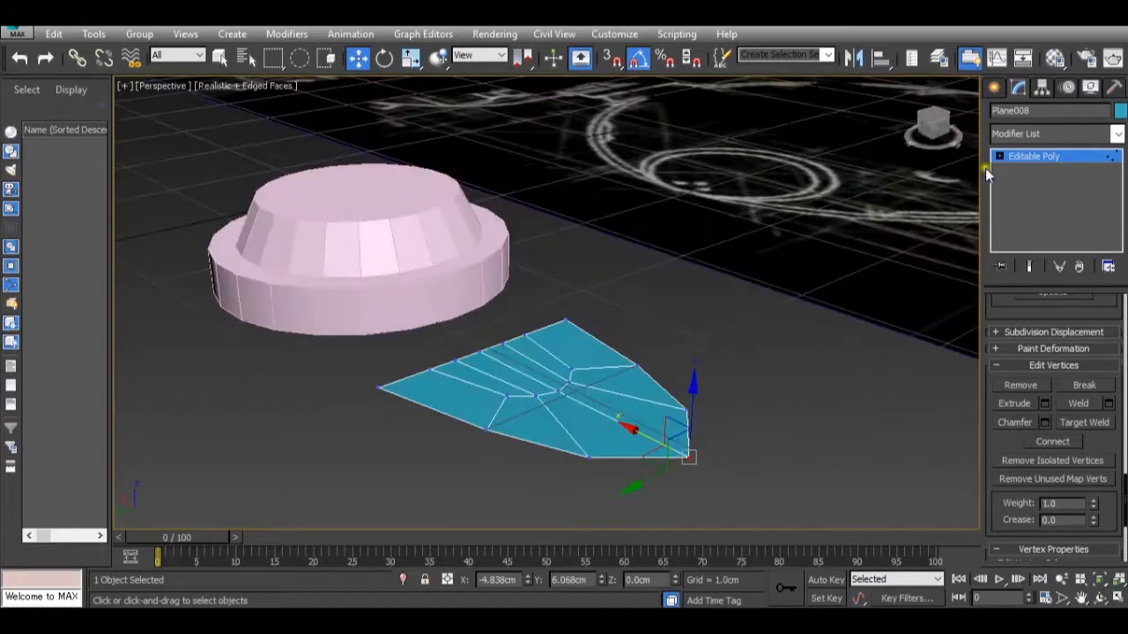
Give the flat toe thickness with a Shell modifier set to an outer amount of about 0.243 cm.
left_click(1012, 159)
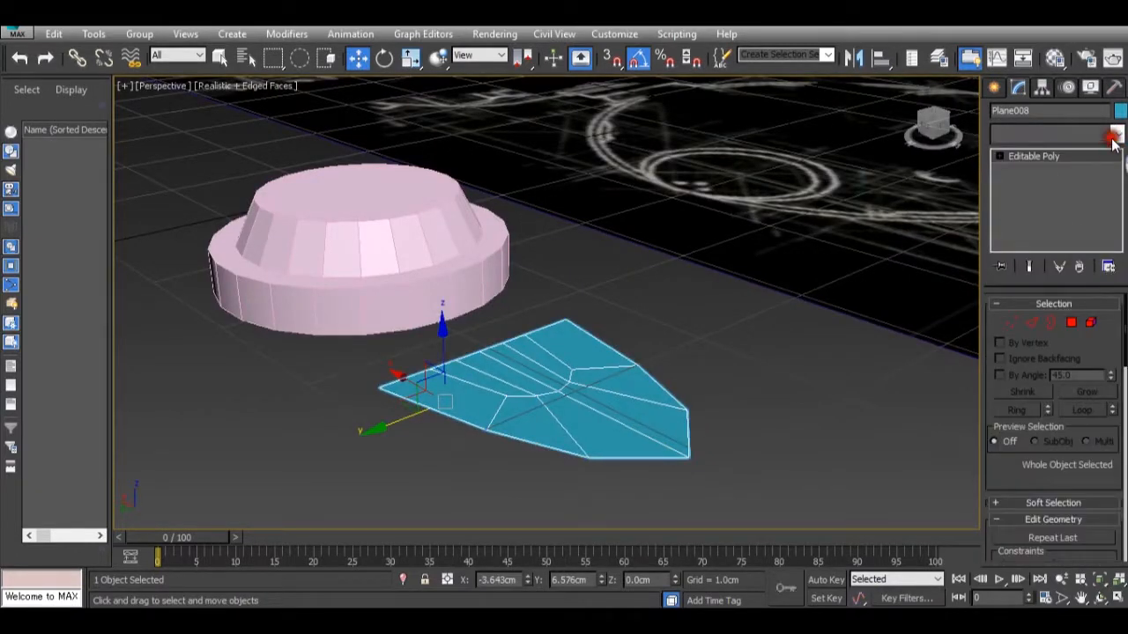
left_click(1116, 133)
left_click_drag(1117, 208, 1115, 534)
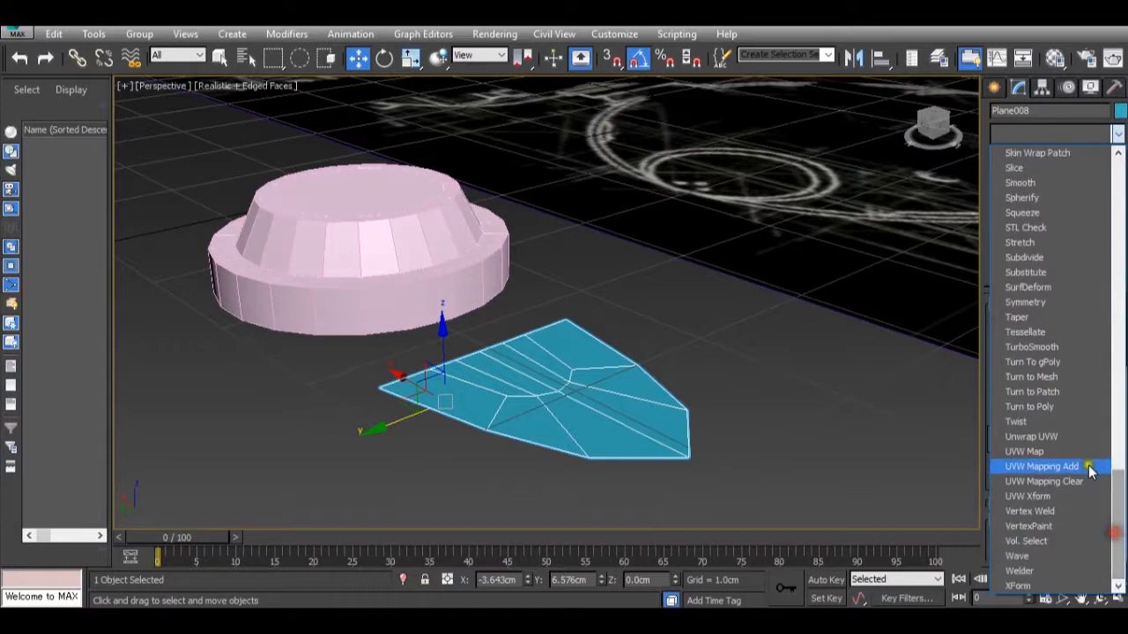
scroll(1040, 253, "up", 4)
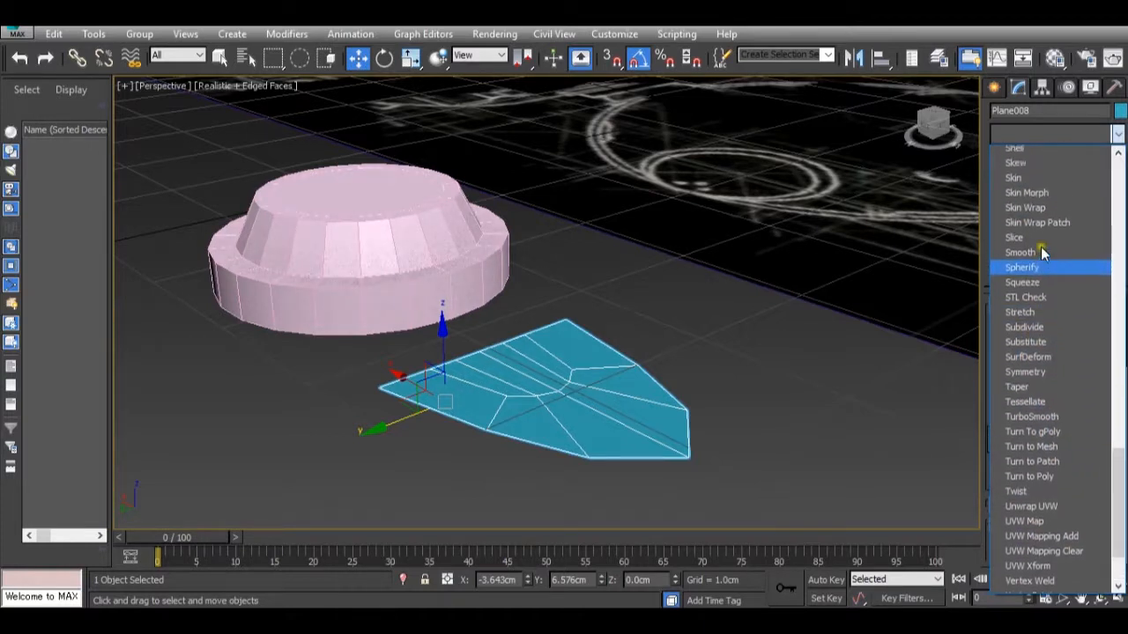
left_click(1026, 256)
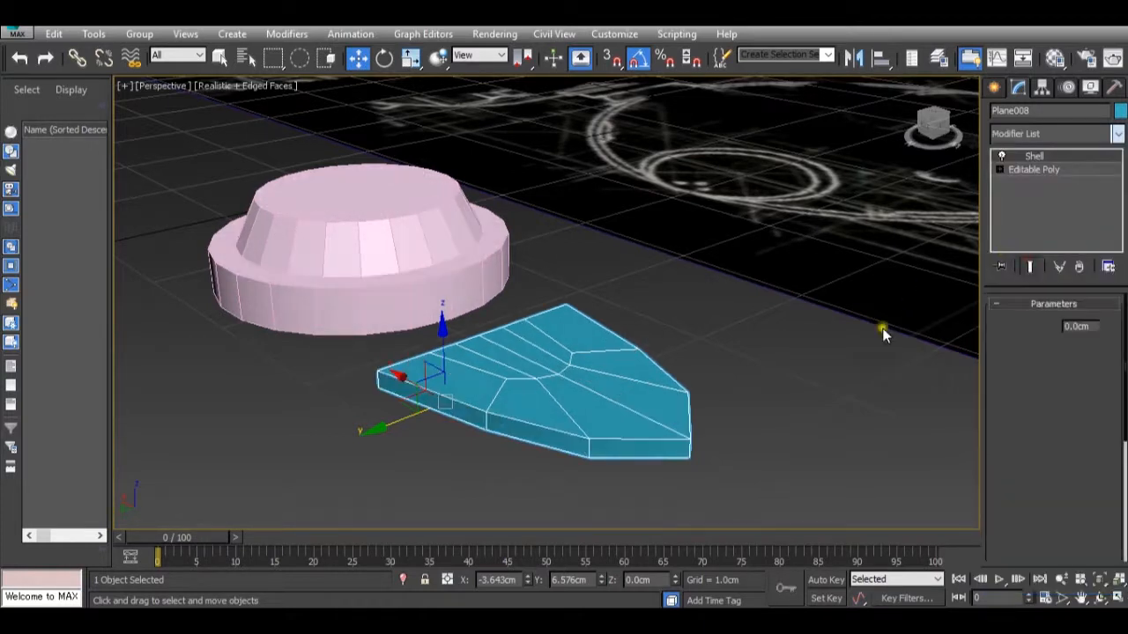
left_click_drag(1108, 346, 1080, 228)
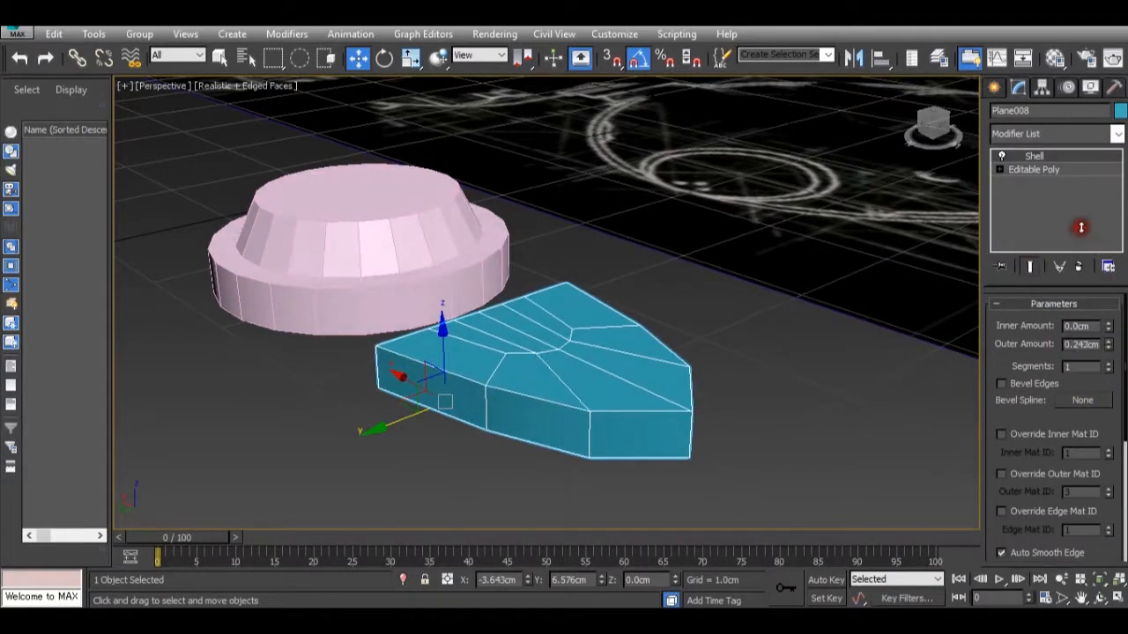
middle_click_drag(516, 431, 787, 396, "alt")
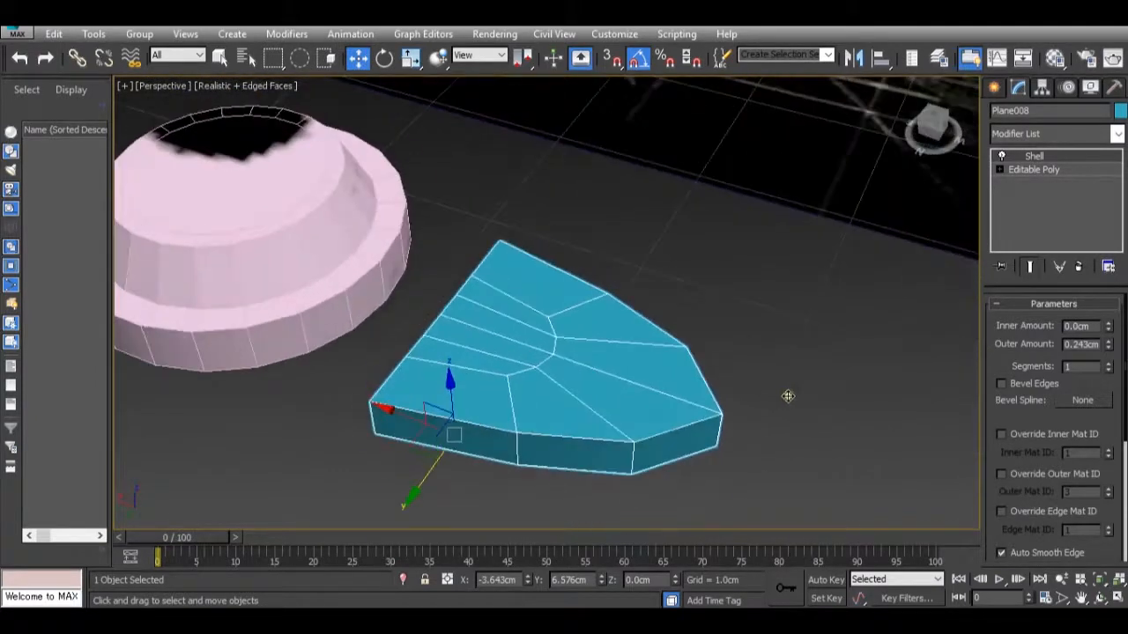
Convert the shelled toe to an Editable Poly.
scroll(530, 353, "up", 2)
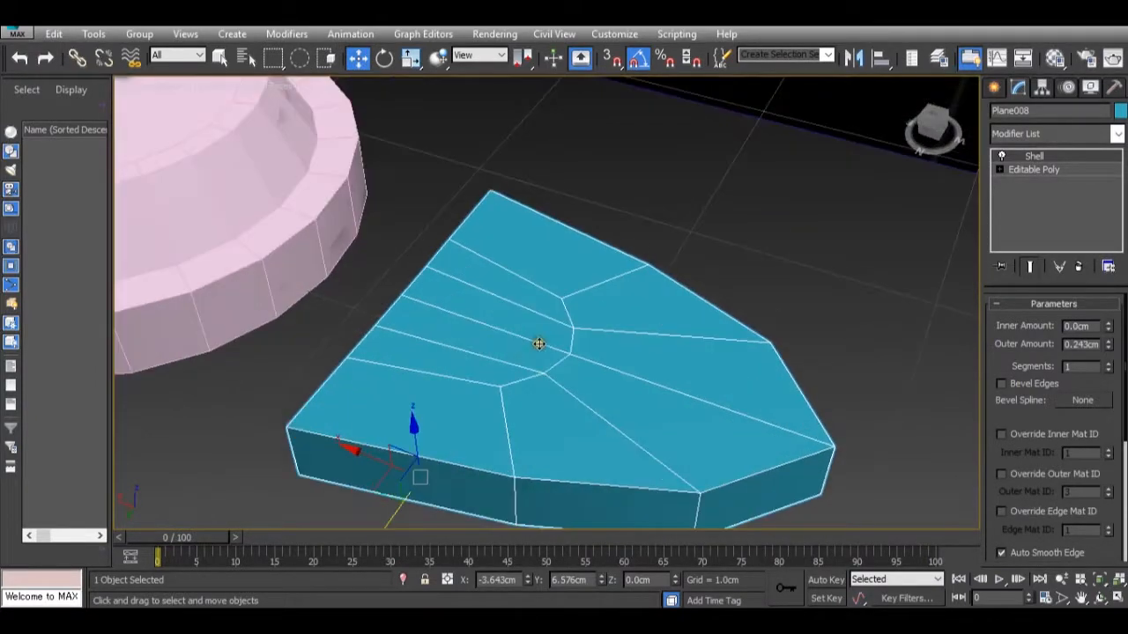
right_click(538, 344)
mouse_move(654, 476)
left_click(704, 487)
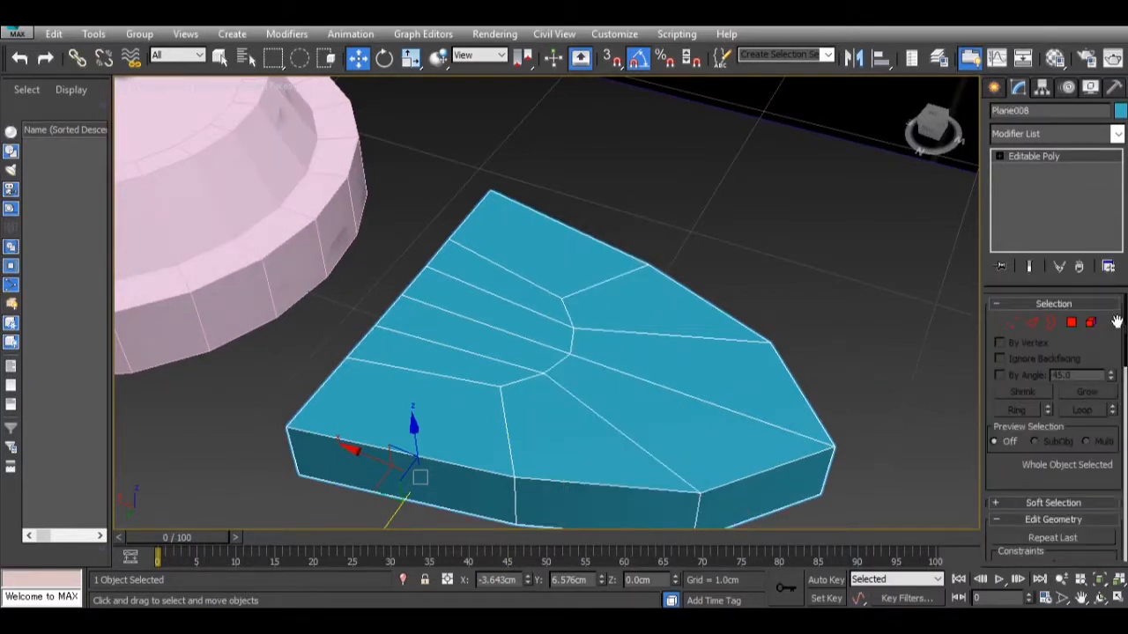
Select the four notch-strip polygons on the toe's upper face and the four adjoining polygons on its hub-facing end.
left_click(1070, 323)
left_click(514, 284)
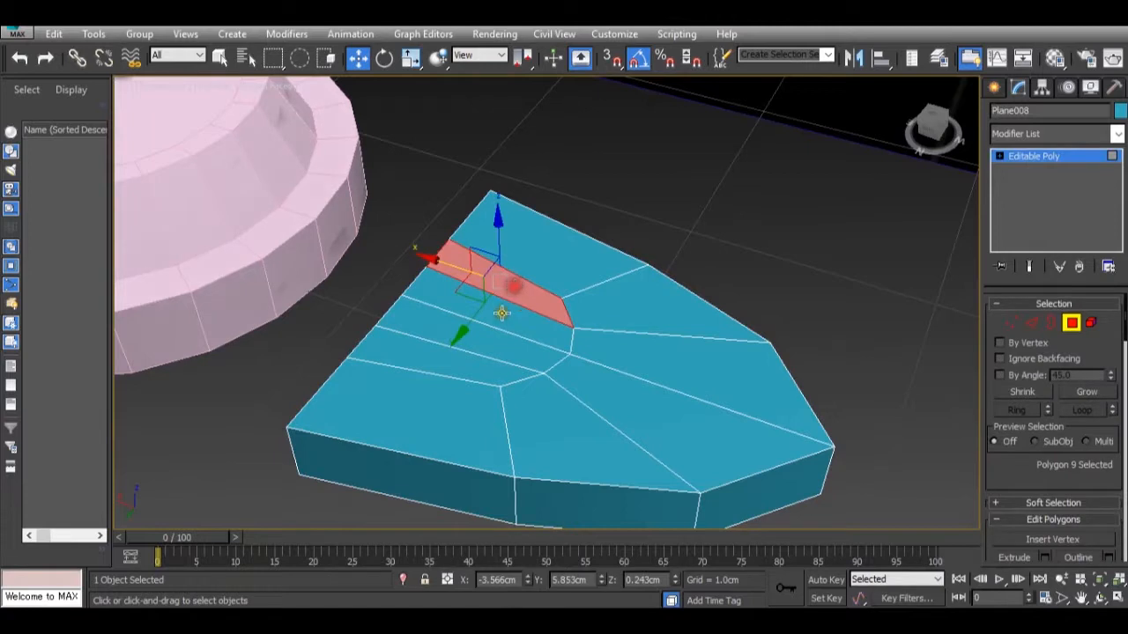
left_click(502, 313, "ctrl")
left_click(471, 339, "ctrl")
left_click(451, 353, "ctrl")
middle_click_drag(431, 348, 579, 346, "alt")
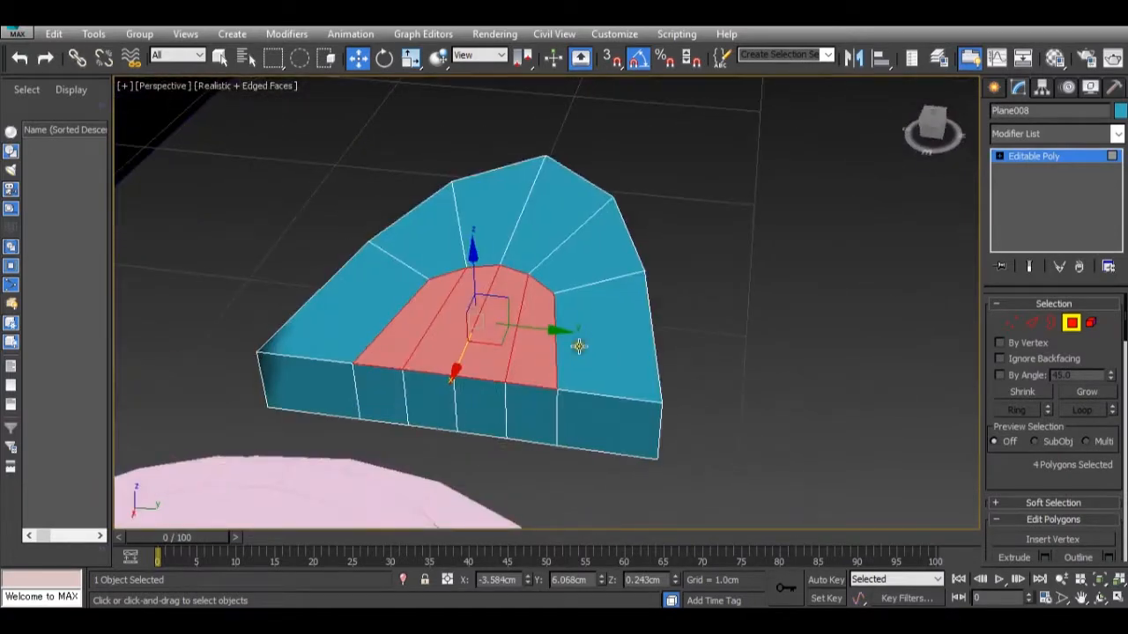
left_click(387, 406, "ctrl")
left_click(432, 407, "ctrl")
left_click(481, 410, "ctrl")
left_click(529, 413, "ctrl")
Add the four matching notch-strip polygons on the toe's underside to the selection.
middle_click_drag(529, 412, 489, 379, "alt")
left_click(496, 379, "ctrl")
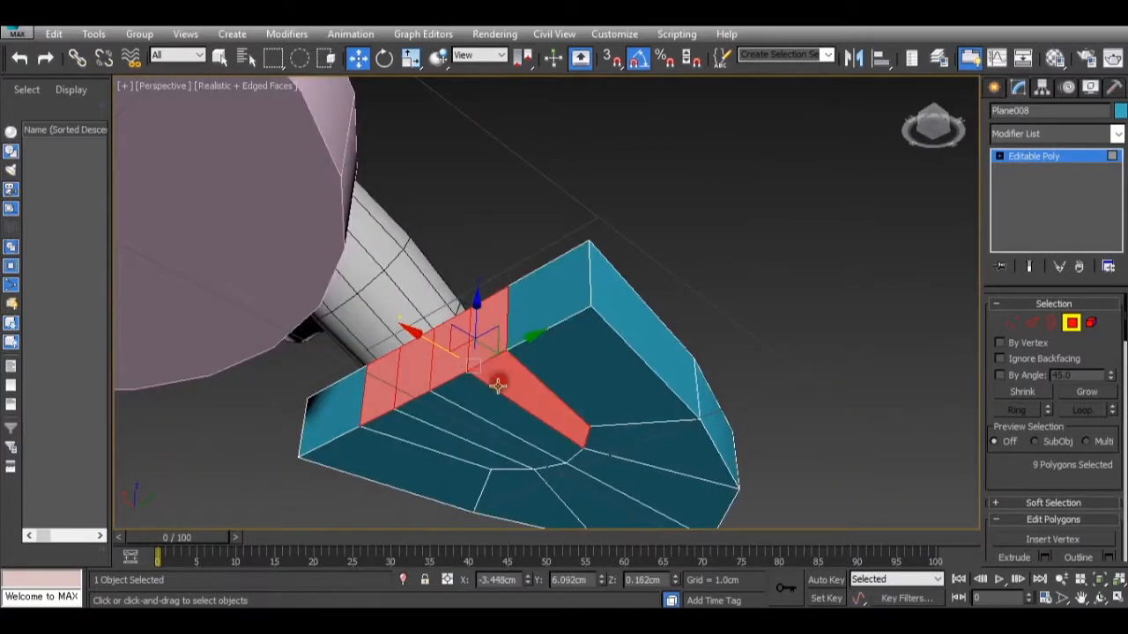
left_click(482, 403, "ctrl")
left_click(458, 415, "ctrl")
left_click(428, 452, "ctrl")
key("ctrl+z")
left_click(438, 432, "ctrl")
middle_click_drag(468, 418, 418, 554, "alt")
Extrude the twelve selected notch polygons inward by Local Normal to recess them slightly into the toe.
middle_click_drag(577, 414, 585, 389, "alt")
scroll(1109, 451, "down", 1)
scroll(1109, 451, "down", 4)
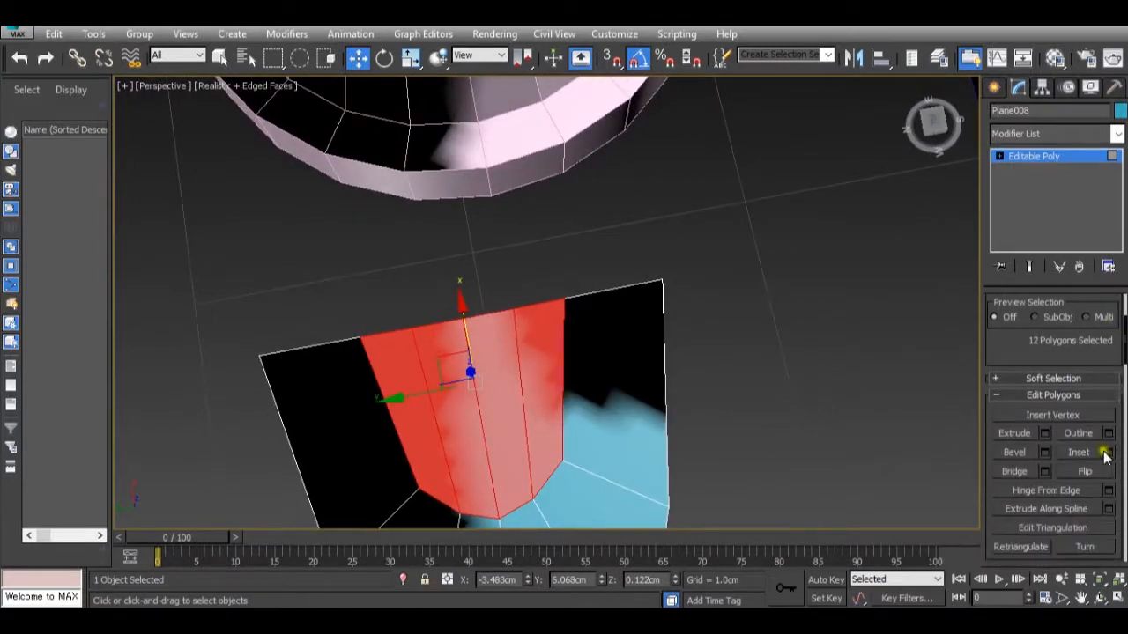
left_click(1043, 433)
left_click_drag(564, 337, 577, 345)
left_click(574, 311)
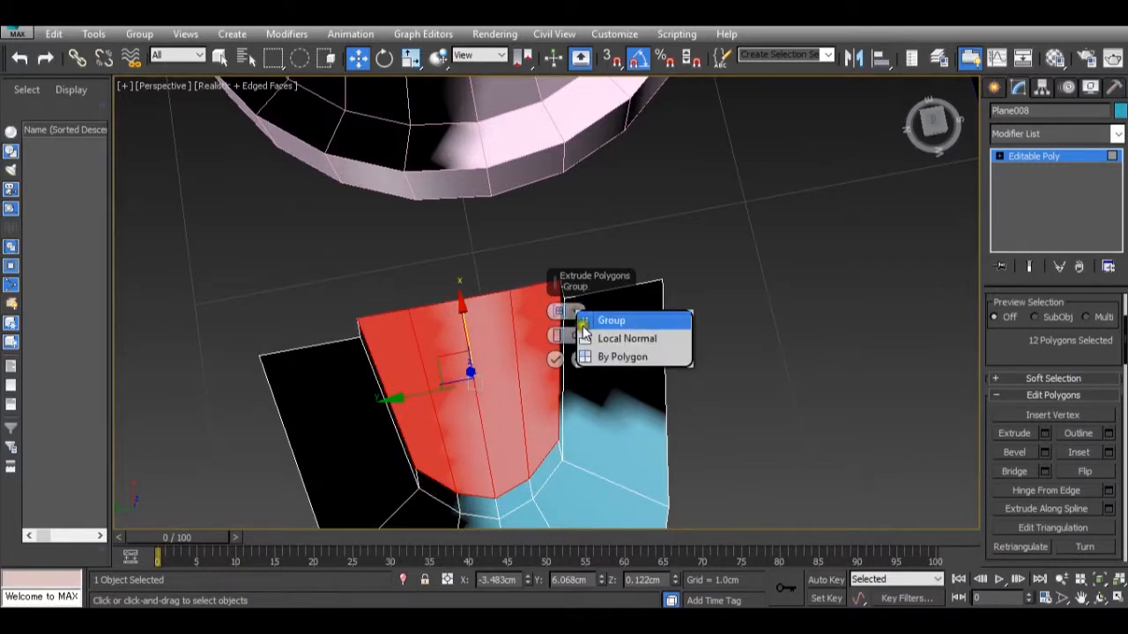
left_click(595, 338)
middle_click_drag(489, 358, 497, 354, "alt")
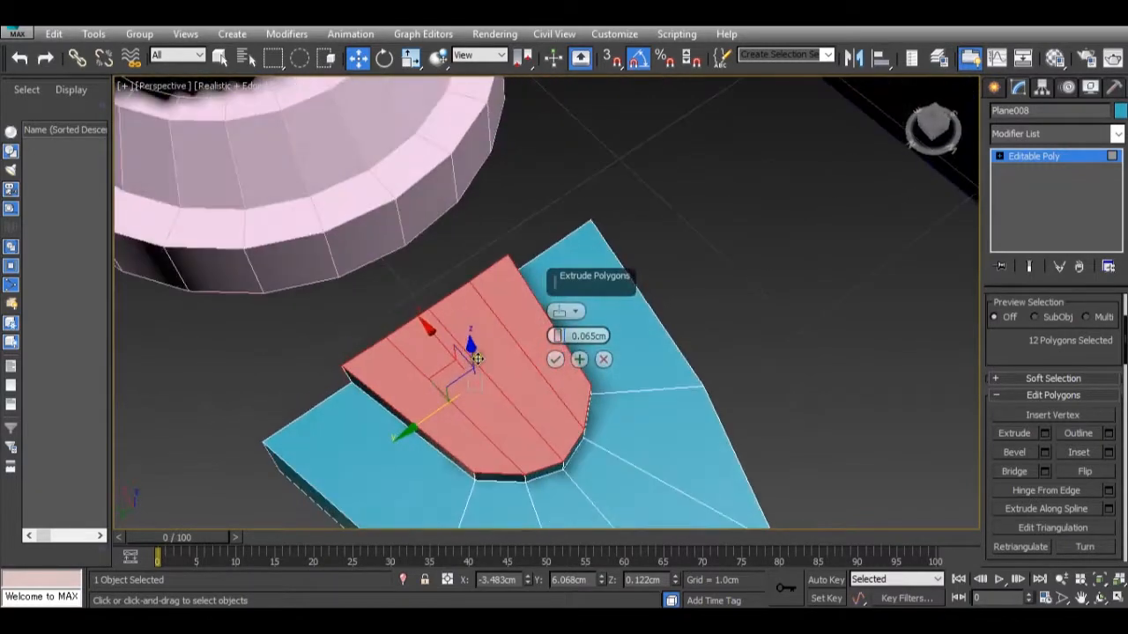
left_click_drag(555, 340, 555, 345)
middle_click_drag(577, 370, 695, 308, "alt")
left_click(559, 362)
middle_click_drag(647, 373, 491, 461, "alt")
scroll(534, 377, "down", 8)
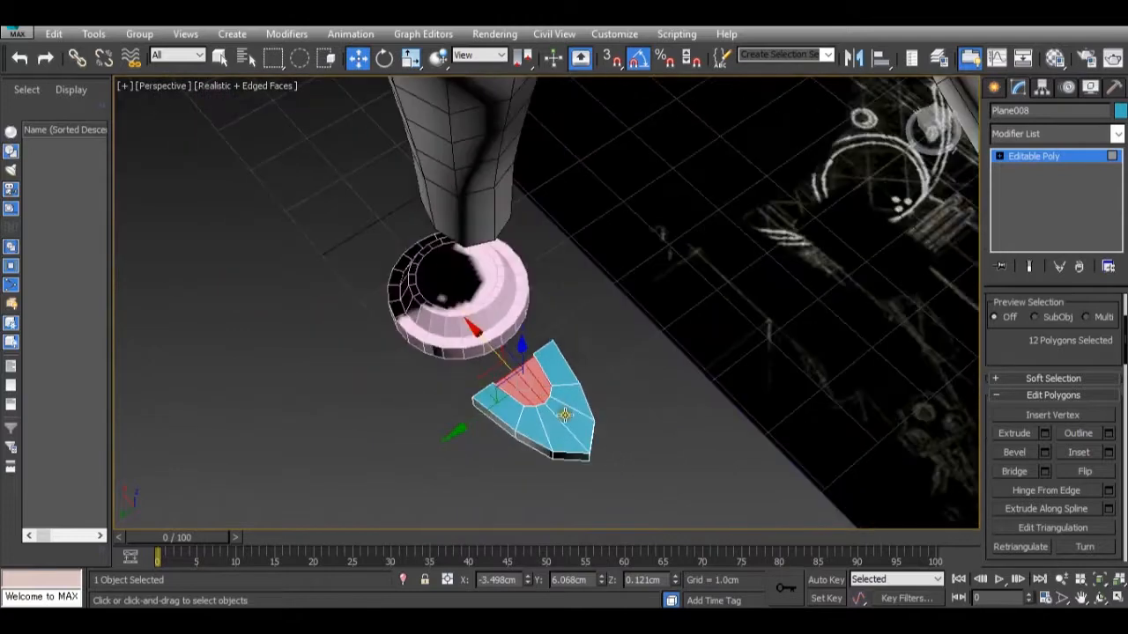
Apply a TurboSmooth modifier with 1 iteration to the toe and inspect its rounded shape.
scroll(565, 415, "up", 3)
left_click(1082, 161)
left_click(1116, 133)
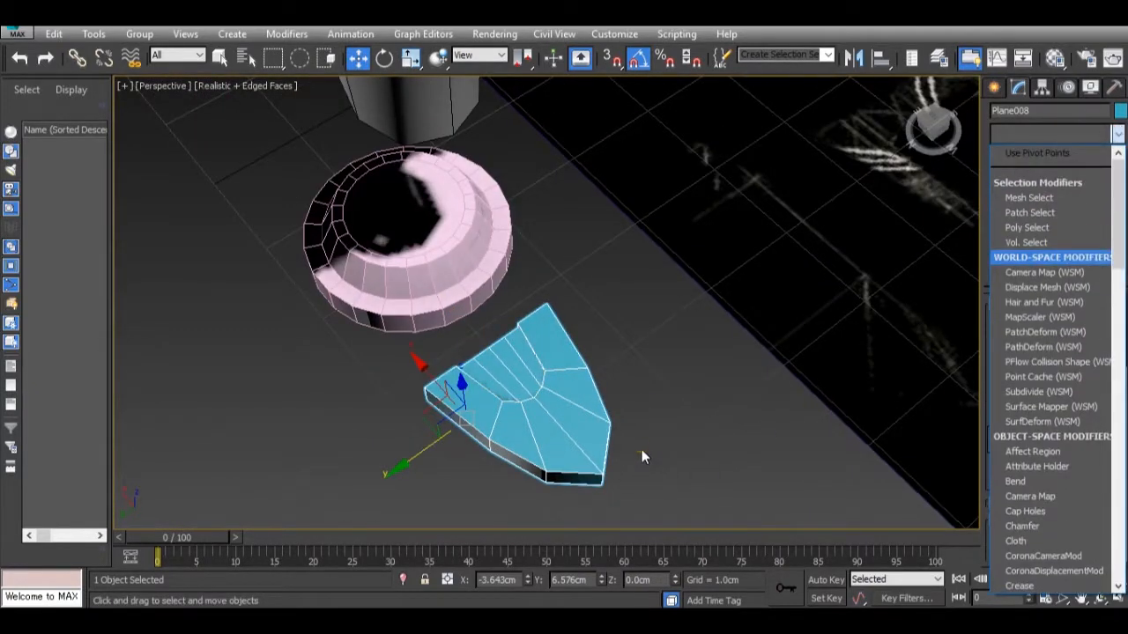
scroll(1013, 387, "down", 15)
scroll(1037, 445, "down", 12)
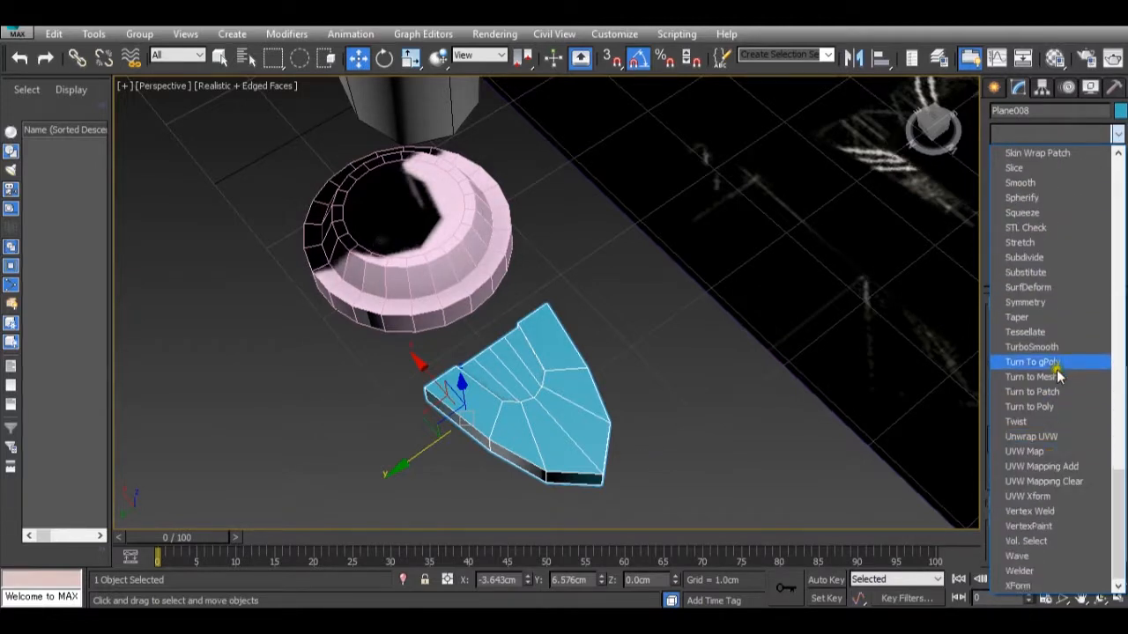
left_click(1066, 345)
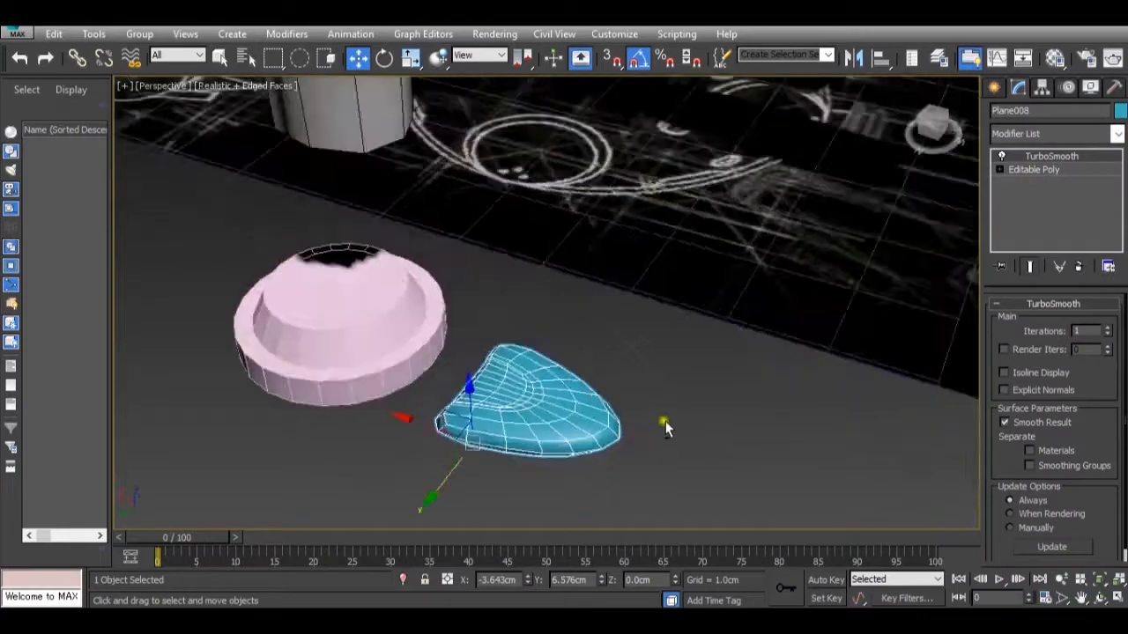
middle_click_drag(666, 422, 683, 406, "alt")
scroll(577, 429, "up", 3)
middle_click_drag(566, 454, 599, 500)
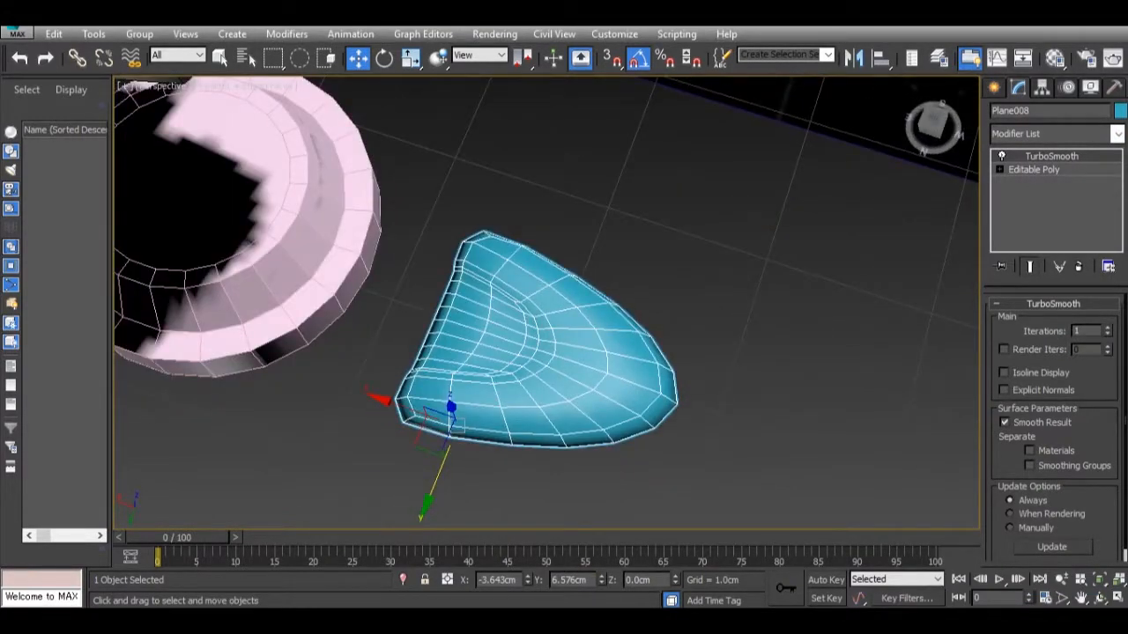
Compare the toe with the reference photo dsc02708-copy.jpg, and turn off the TurboSmooth effect to show the low-poly shape.
mouse_move(654, 578)
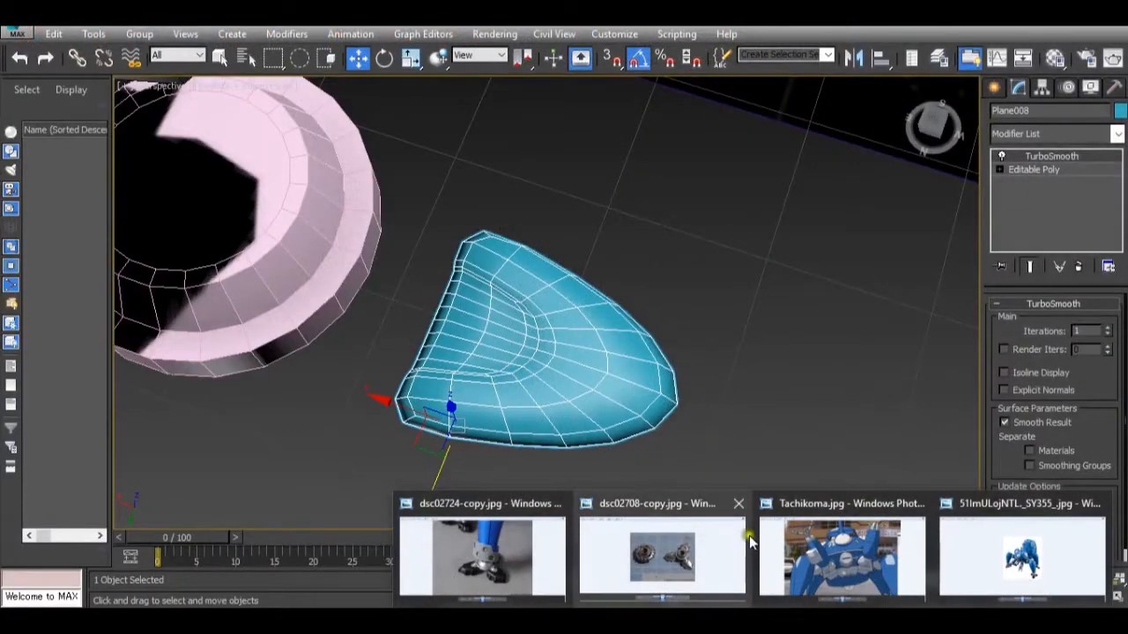
mouse_move(750, 539)
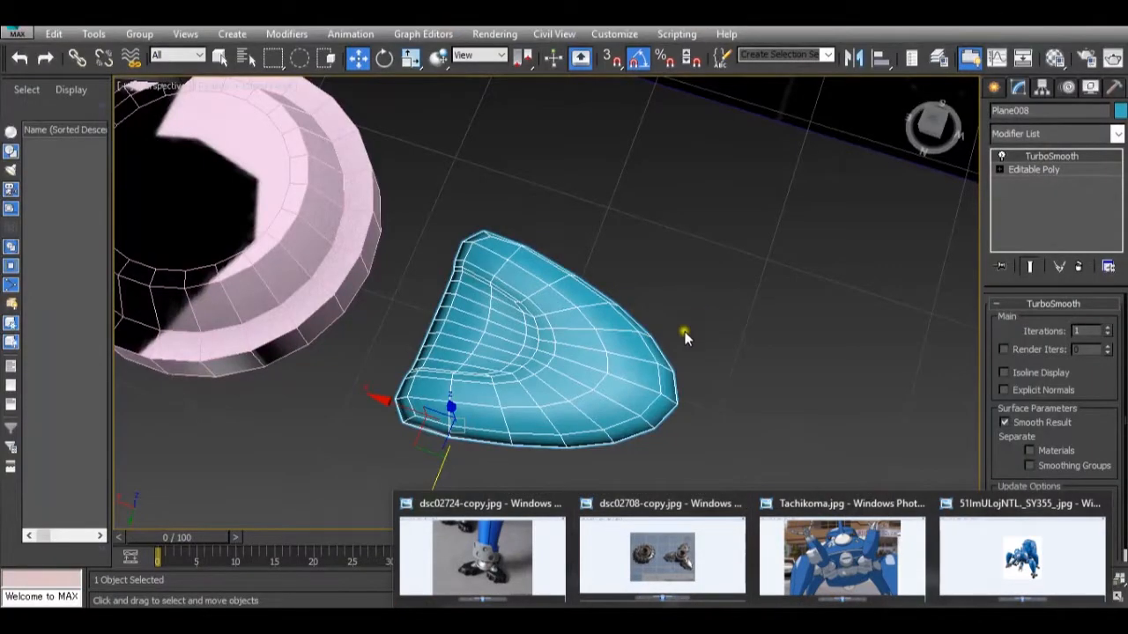
middle_click_drag(655, 354, 622, 362, "alt")
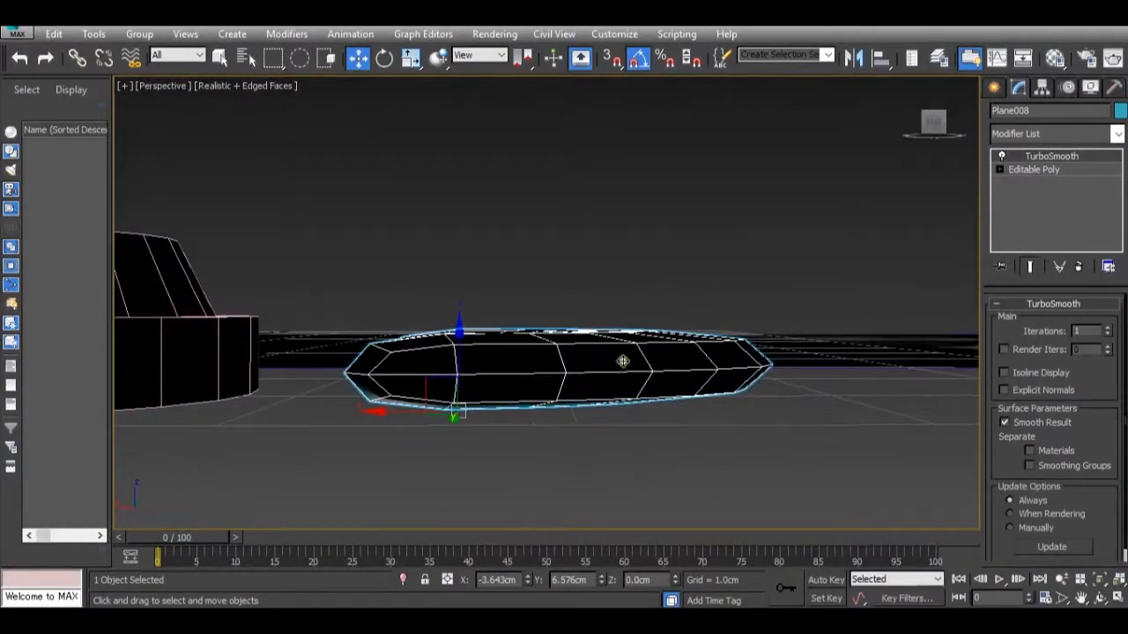
left_click(1001, 155)
middle_click_drag(623, 390, 573, 428, "alt")
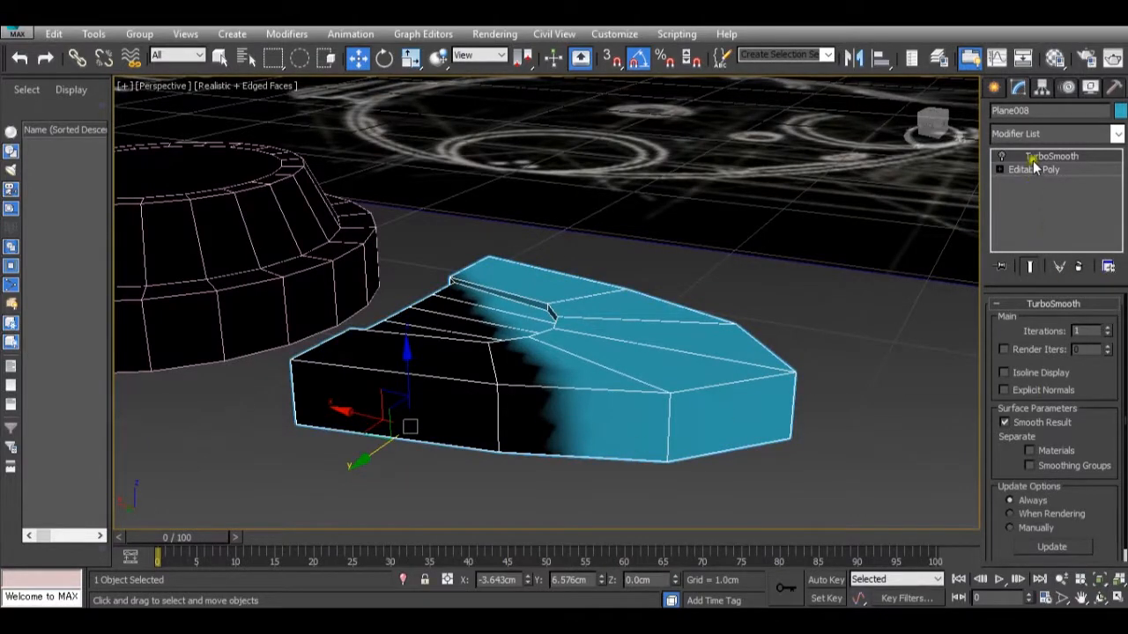
middle_click_drag(767, 405, 714, 416, "alt")
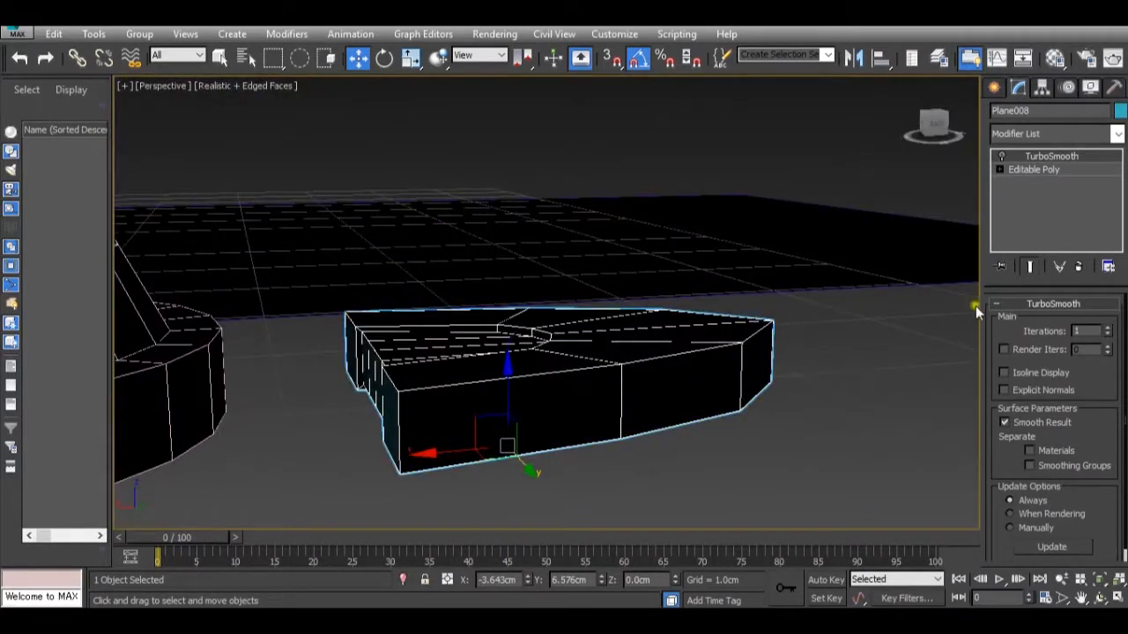
Connect the ring of vertical edges around the toe's sides with 1 segment, pinch 0 and slide 0.
left_click(1040, 169)
left_click(1045, 325)
left_click(621, 403)
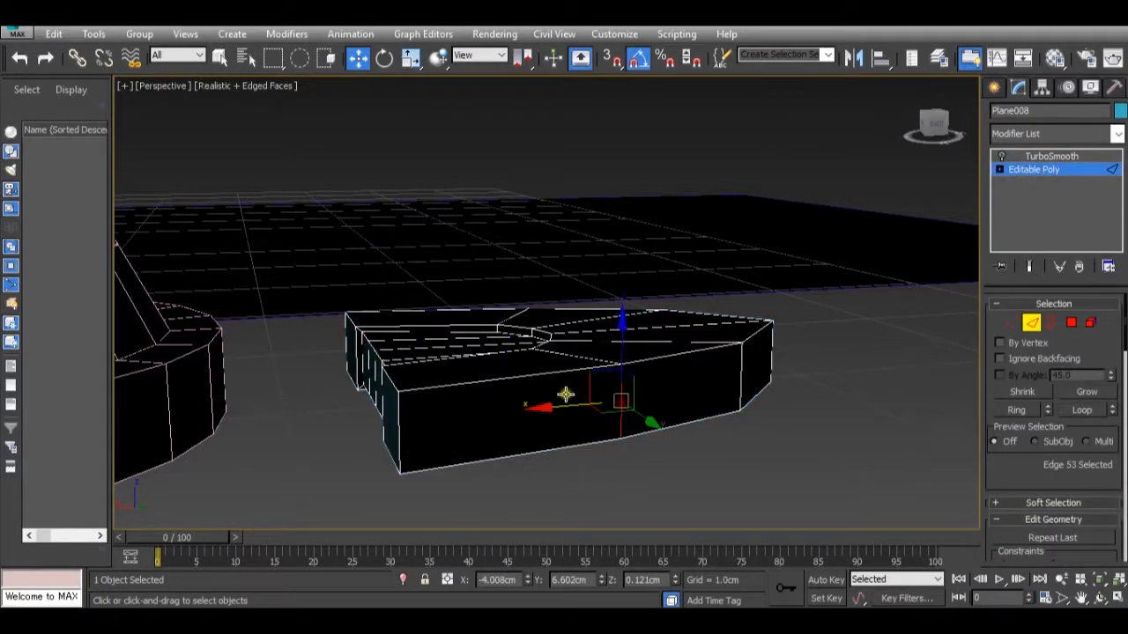
left_click(398, 419, "shift")
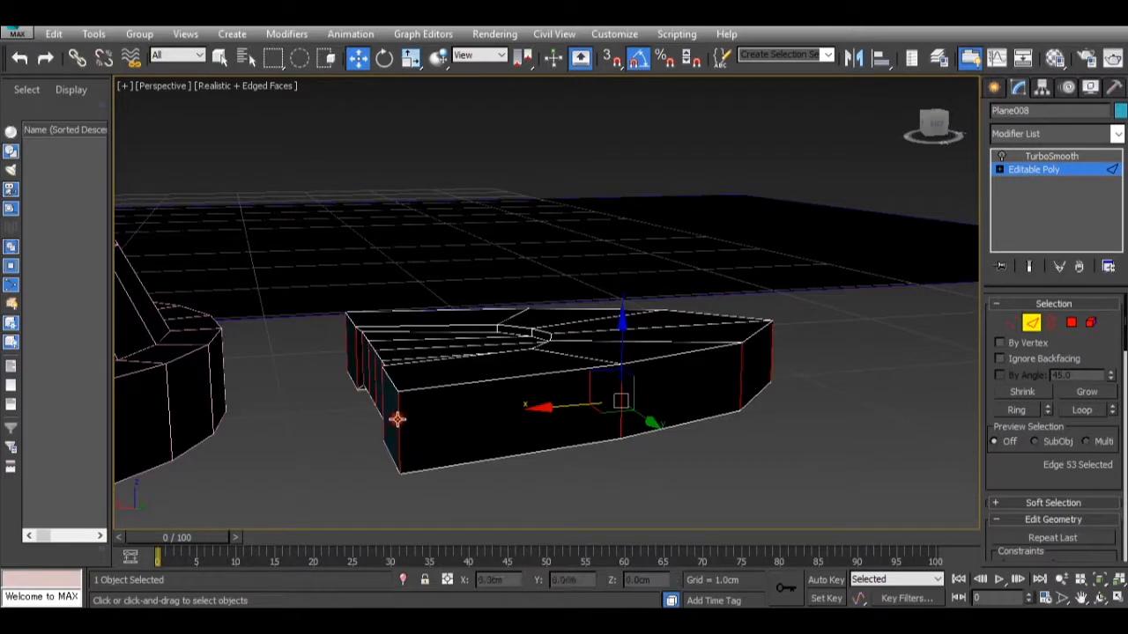
scroll(1082, 383, "down", 9)
scroll(1082, 401, "down", 10)
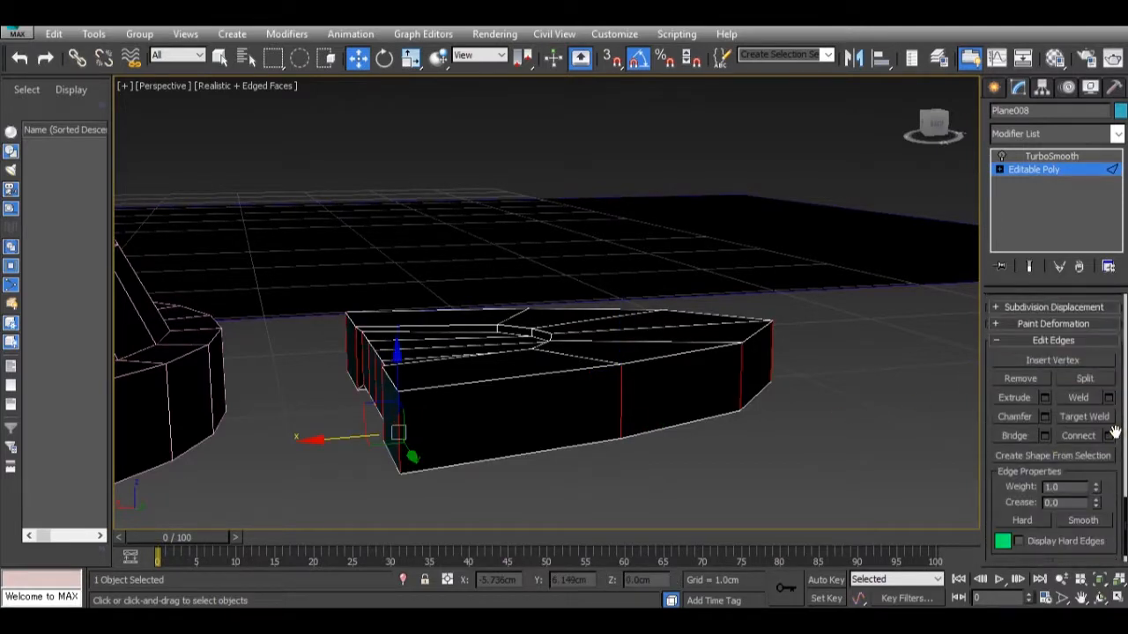
left_click(1109, 436)
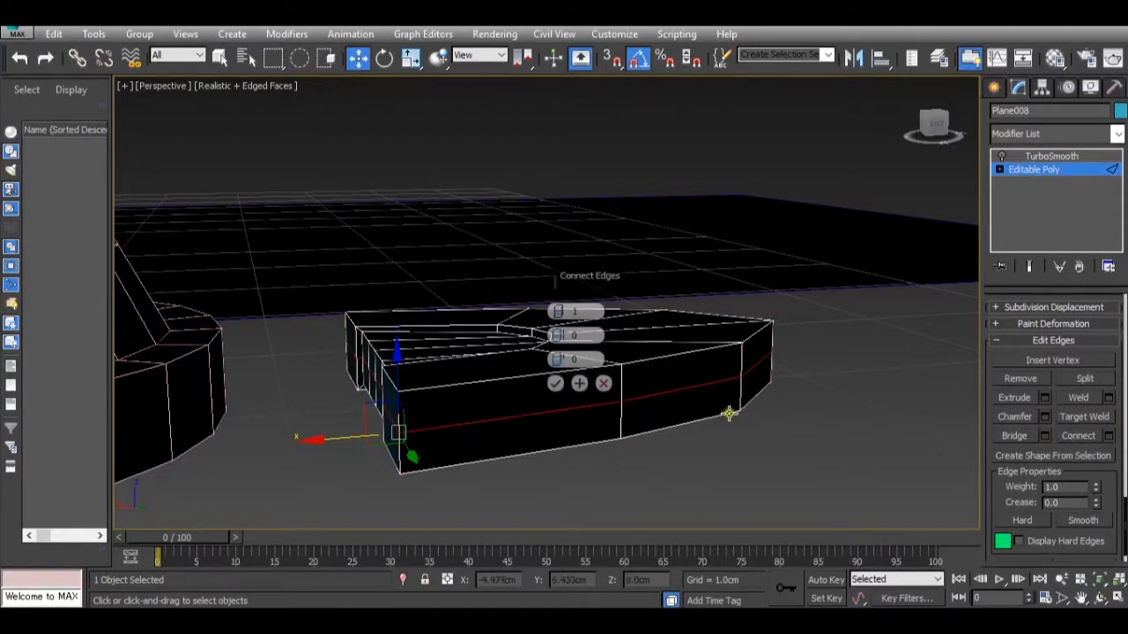
left_click(559, 385)
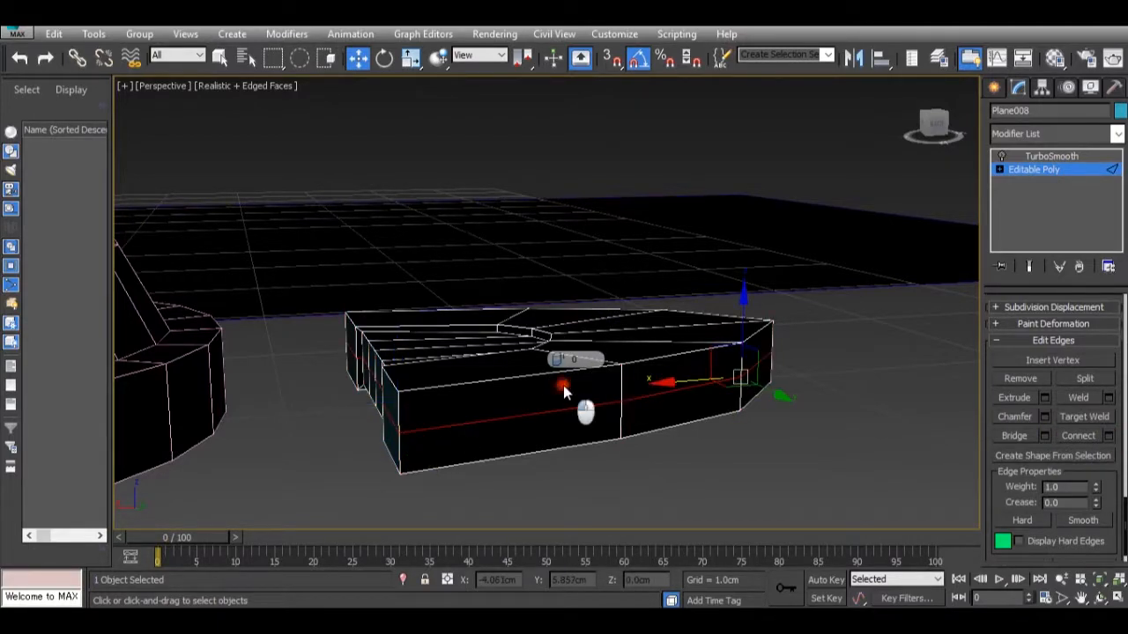
Turn TurboSmooth back on with the end result shown, and lower the side edge loop to about Z -0.041 cm.
left_click(1005, 156)
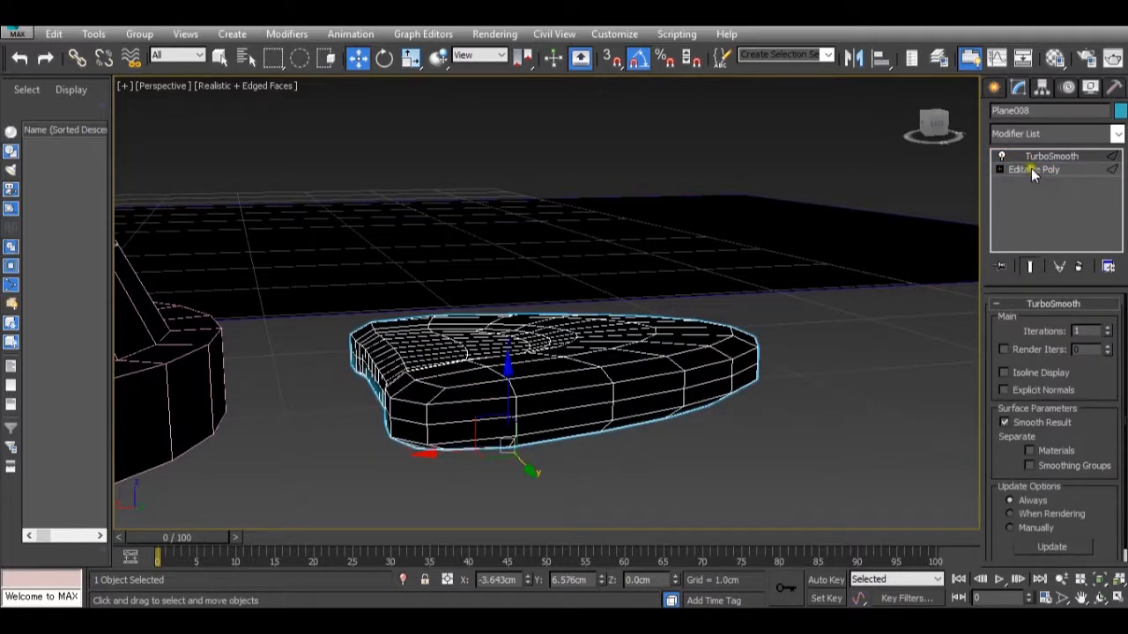
left_click(1031, 168)
left_click(1030, 266)
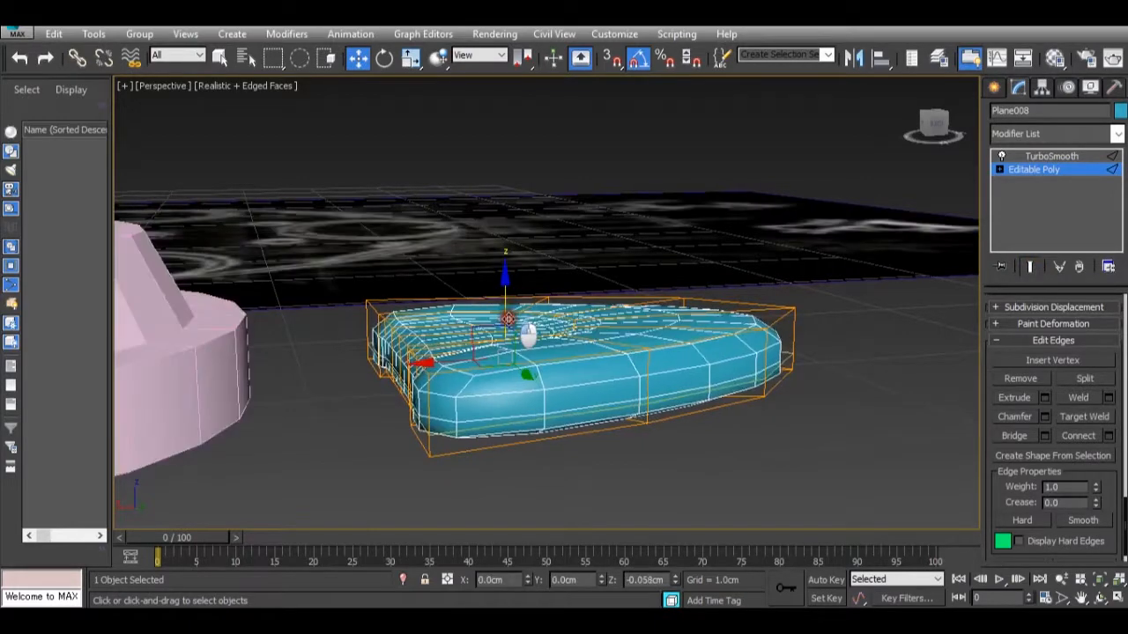
middle_click_drag(530, 363, 571, 306, "alt")
middle_click_drag(571, 304, 560, 370, "alt")
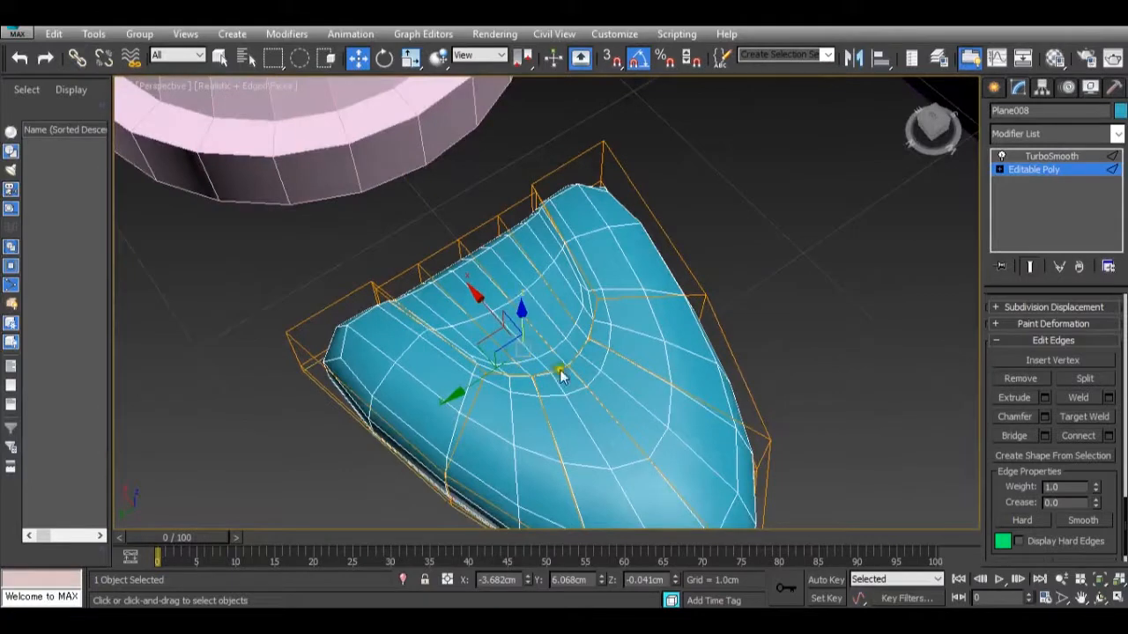
left_click(1080, 172)
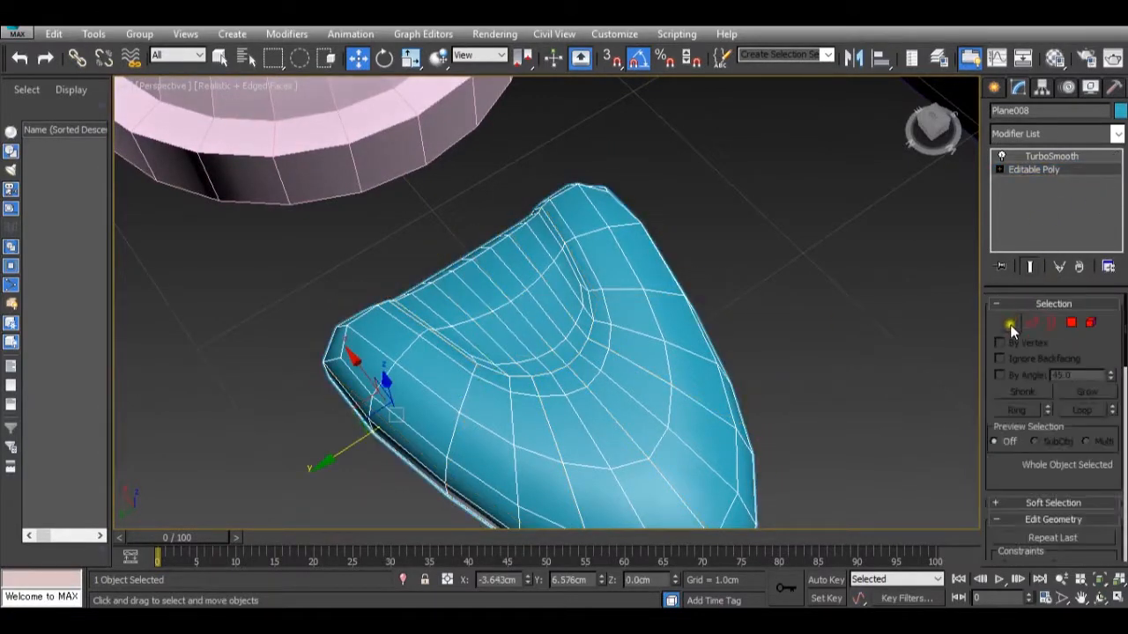
left_click(1010, 324)
middle_click_drag(627, 385, 132, 322, "alt")
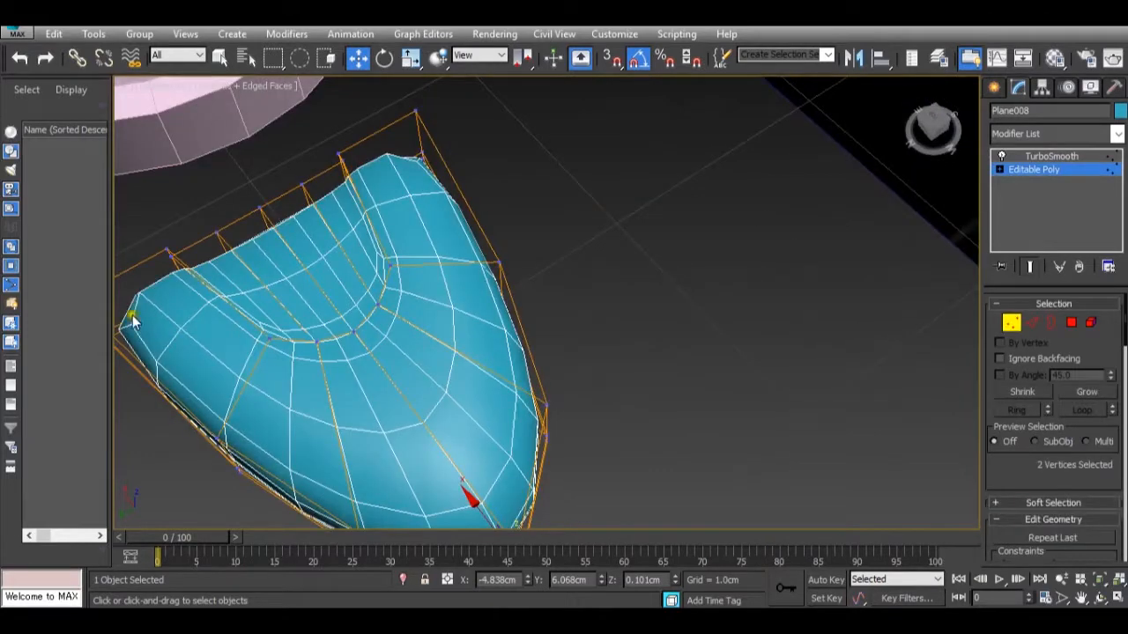
scroll(333, 319, "down", 2)
scroll(323, 322, "up", 3)
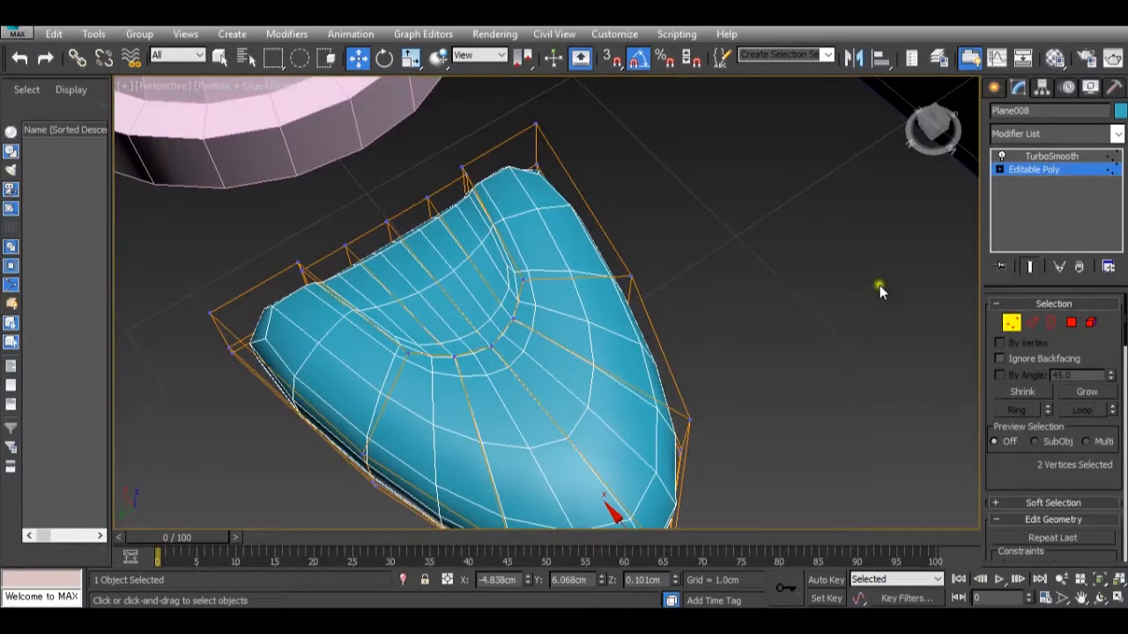
Add an edge loop across the toe near its notched end with 1 segment, pinch 0 and slide 60, checking the reference photos.
left_click(1034, 324)
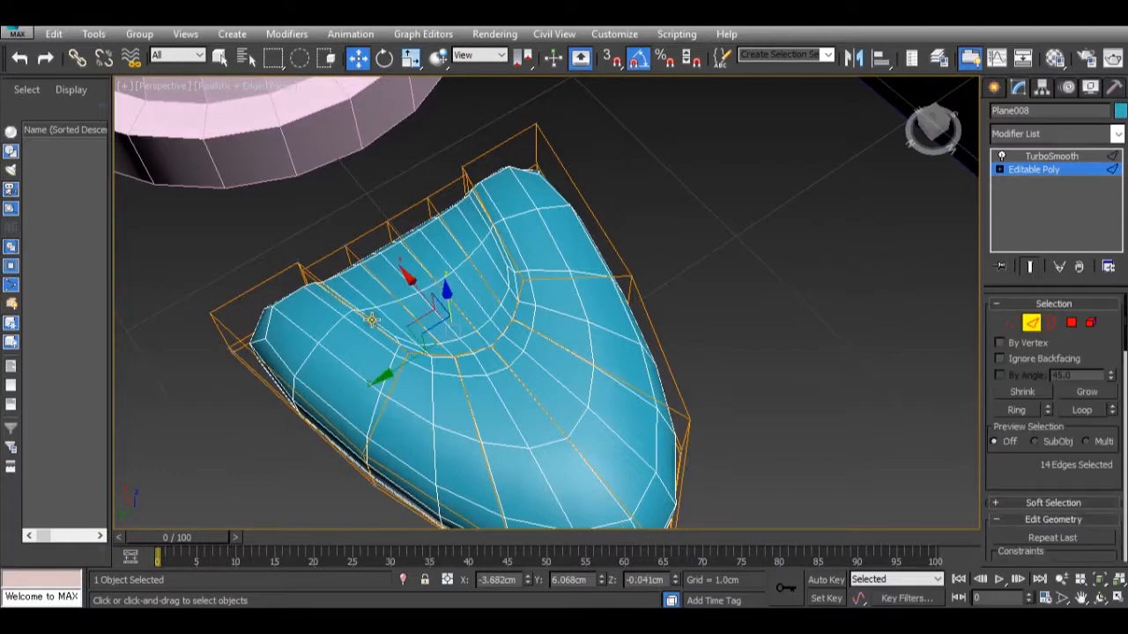
left_click(302, 350)
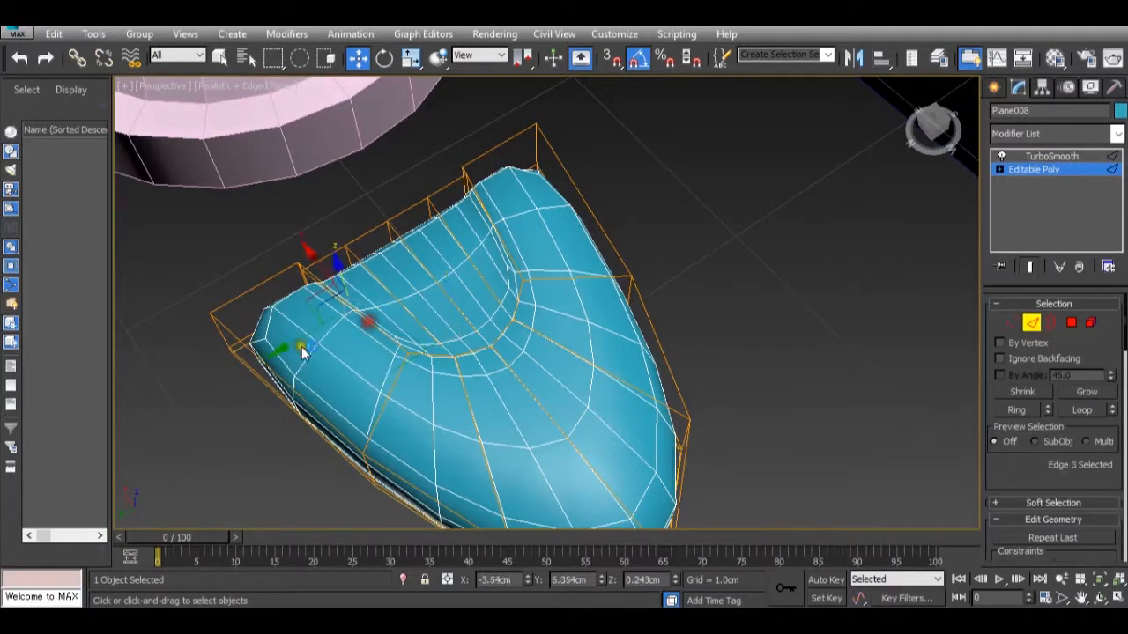
double_click(264, 377)
scroll(1055, 397, "down", 15)
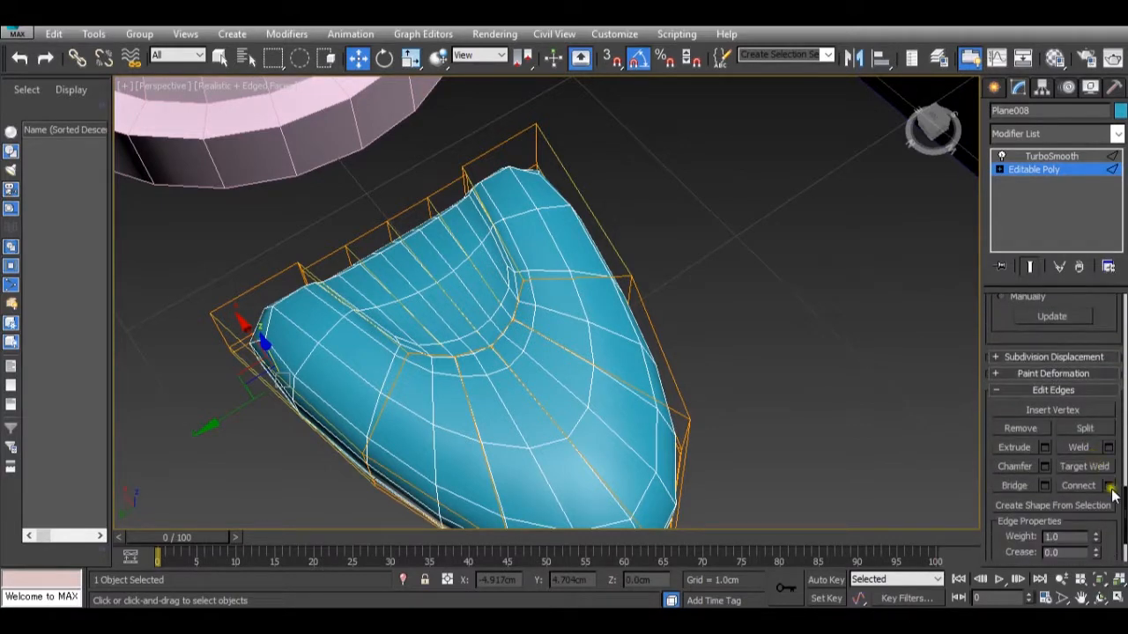
left_click(1110, 488)
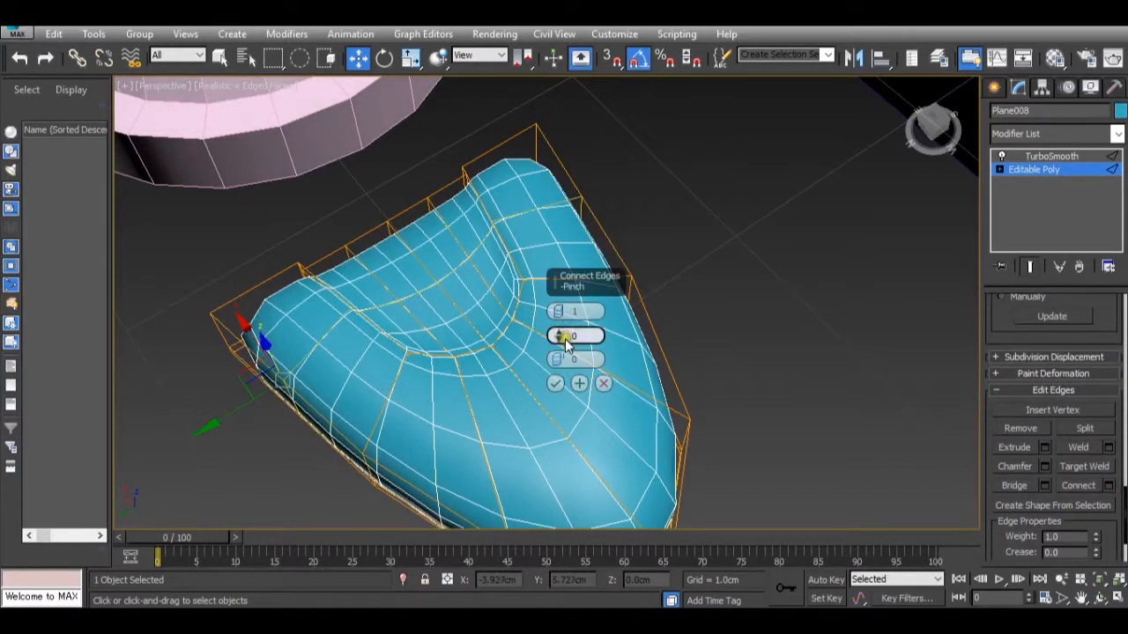
left_click_drag(554, 360, 437, 162)
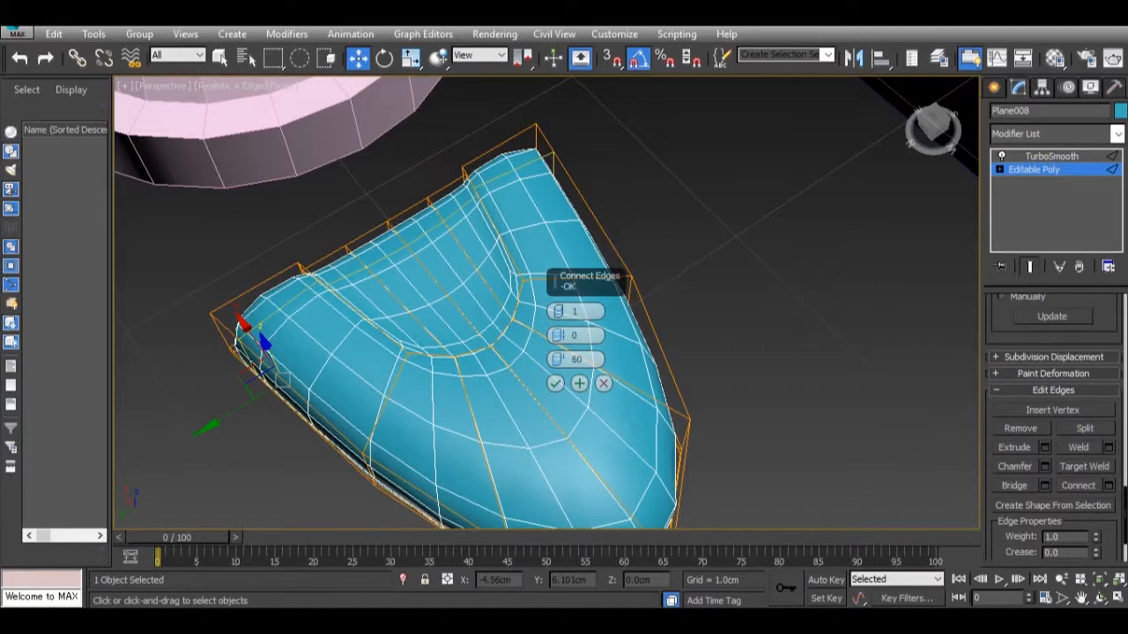
mouse_move(756, 621)
mouse_move(699, 569)
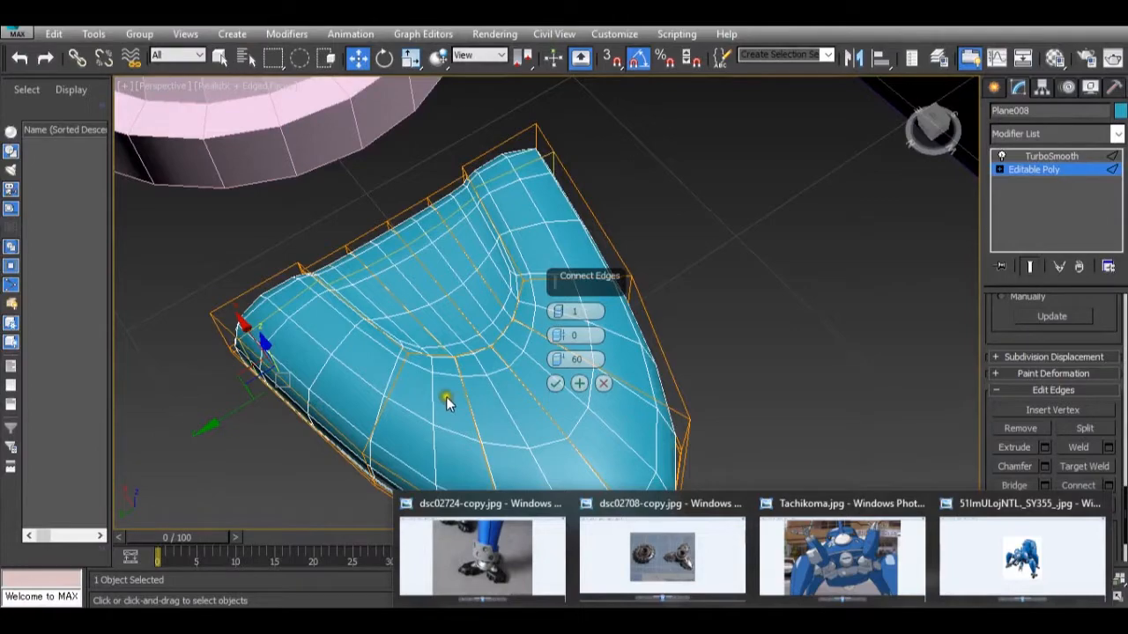
middle_click_drag(446, 396, 487, 412, "alt")
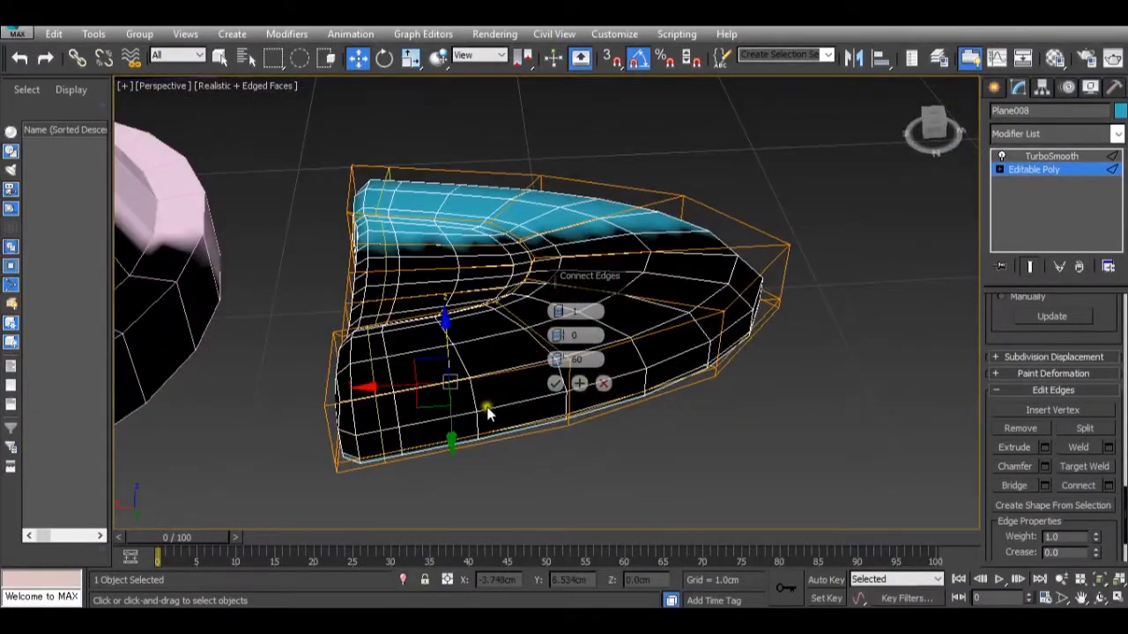
left_click(555, 384)
Connect the ring of short edges around the recess wall on the toe's top with 2 segments, pinch 0 and slide 60.
middle_click_drag(547, 360, 648, 387, "alt")
middle_click_drag(588, 283, 578, 332)
scroll(735, 312, "down", 4)
scroll(747, 290, "up", 3)
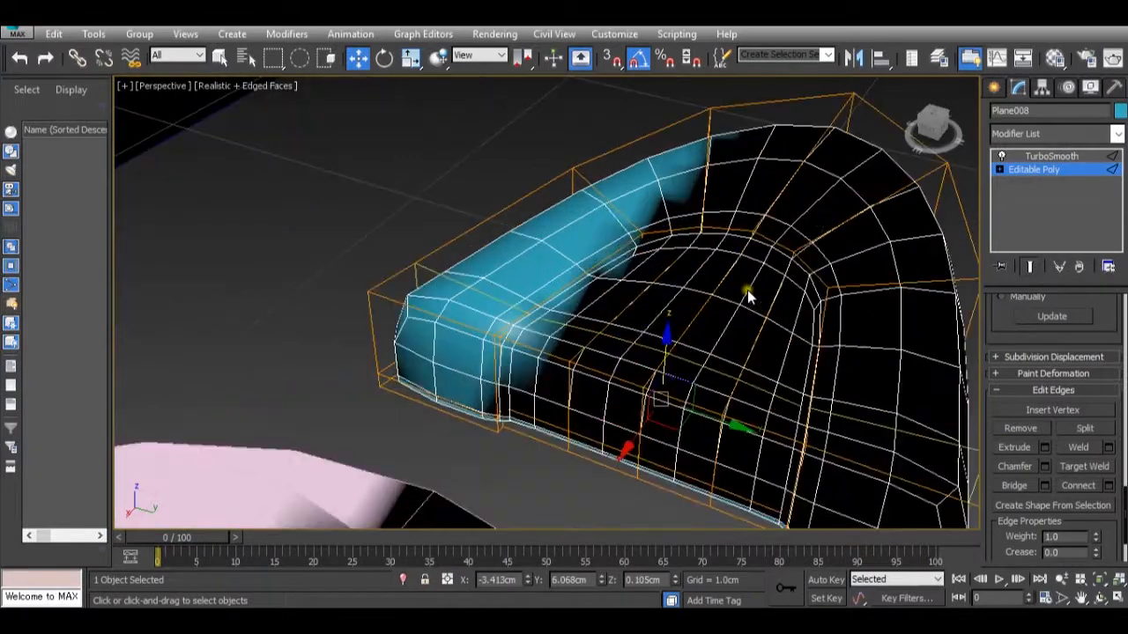
left_click(1059, 171)
left_click(1033, 324)
scroll(642, 249, "up", 3)
scroll(642, 252, "up", 2)
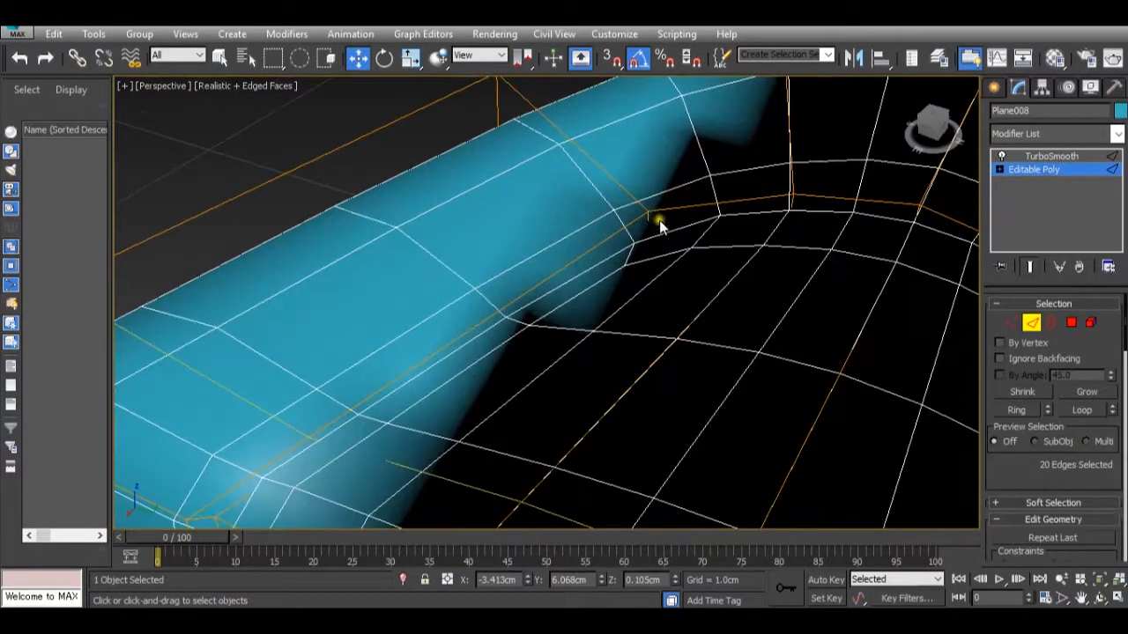
middle_click_drag(793, 236, 628, 202)
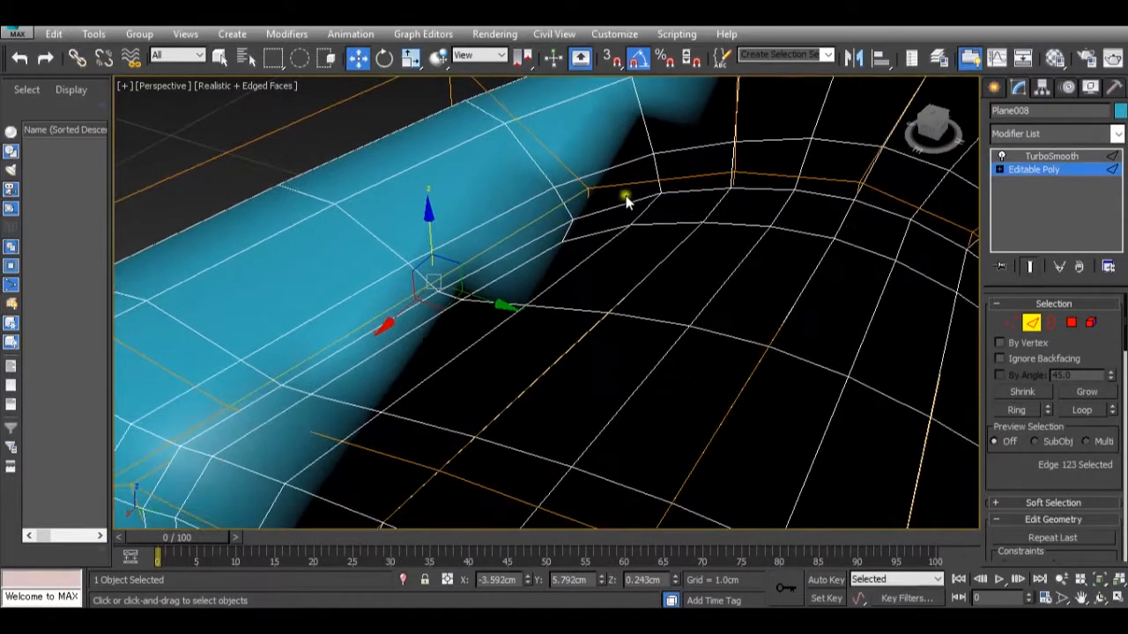
left_click(587, 195)
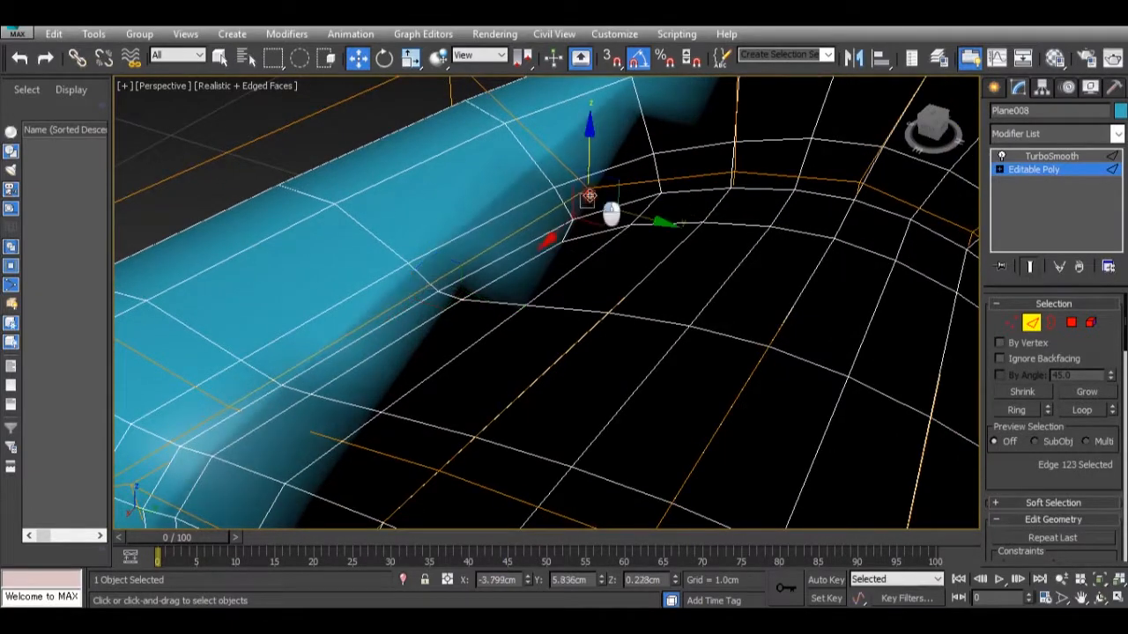
double_click(731, 182)
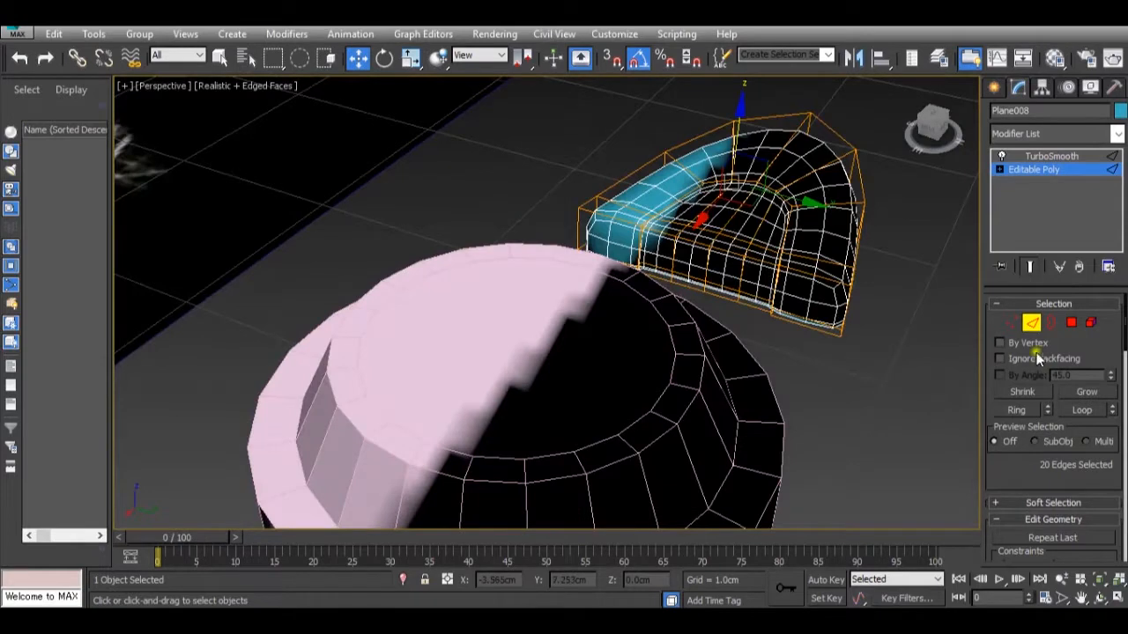
scroll(1035, 358, "down", 10)
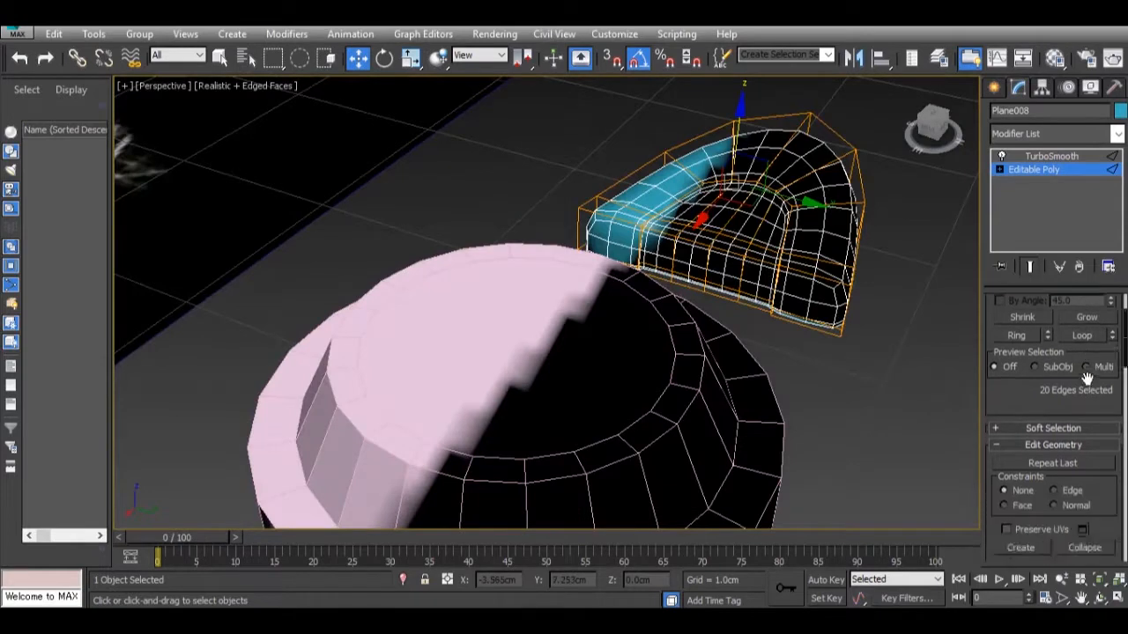
scroll(1074, 381, "down", 6)
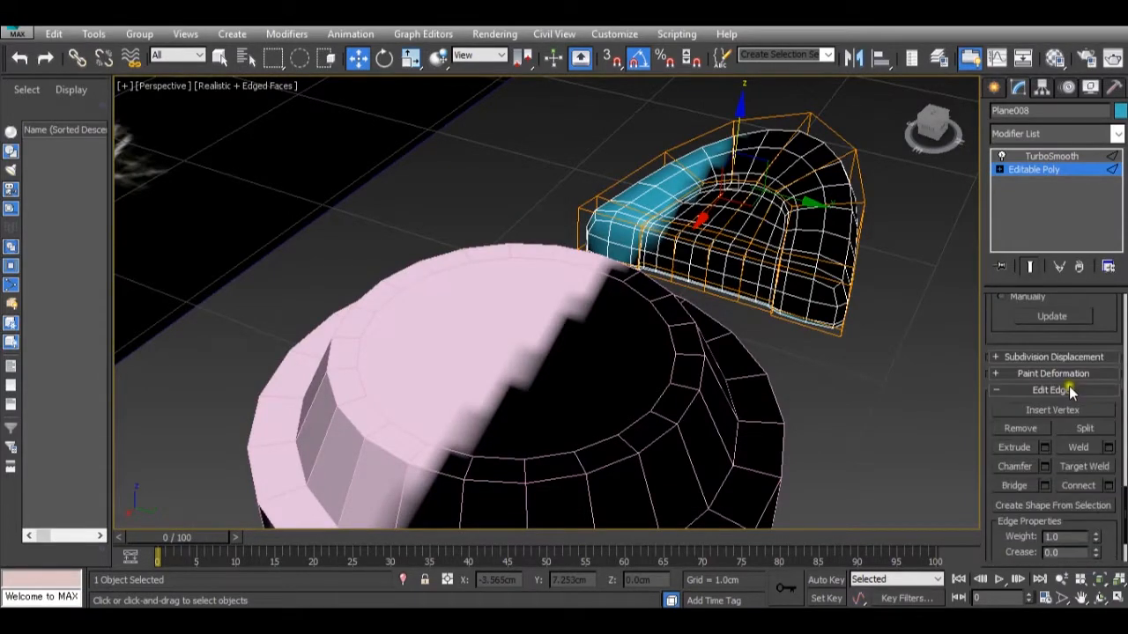
left_click(1109, 435)
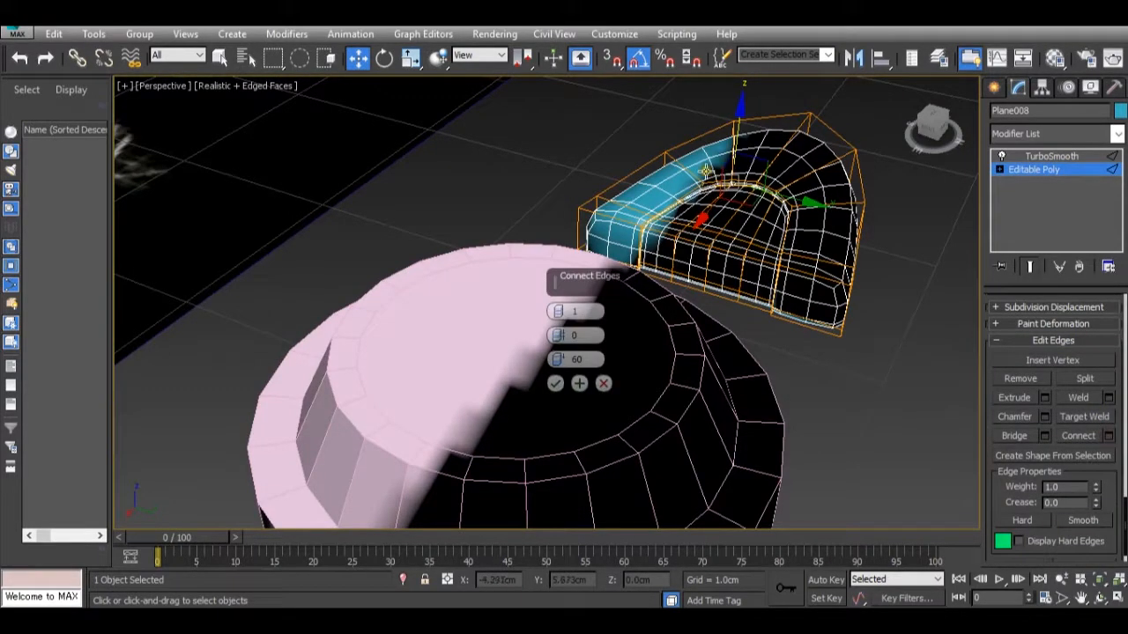
scroll(769, 266, "up", 3)
middle_click_drag(769, 269, 712, 262, "alt")
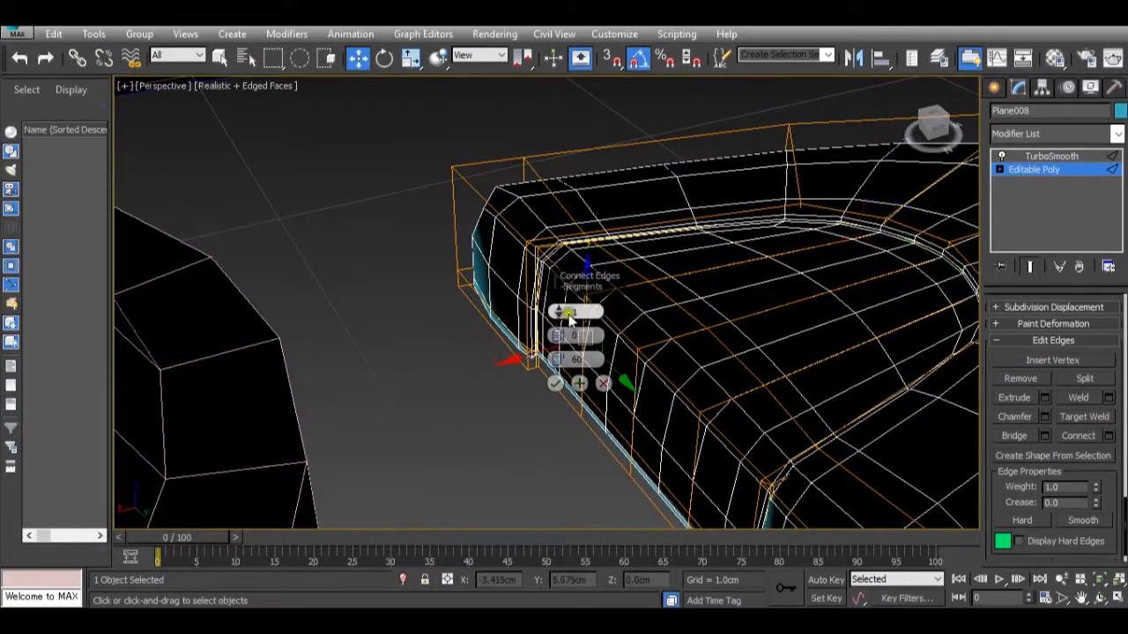
left_click(559, 310)
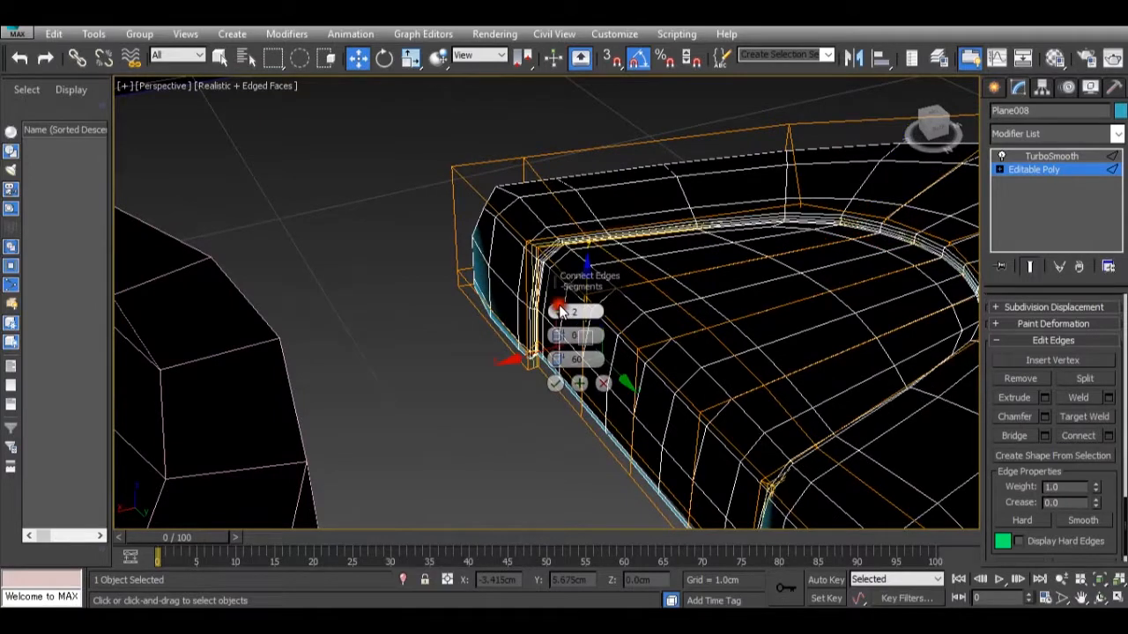
left_click(558, 385)
scroll(544, 342, "down", 3)
left_click(1074, 171)
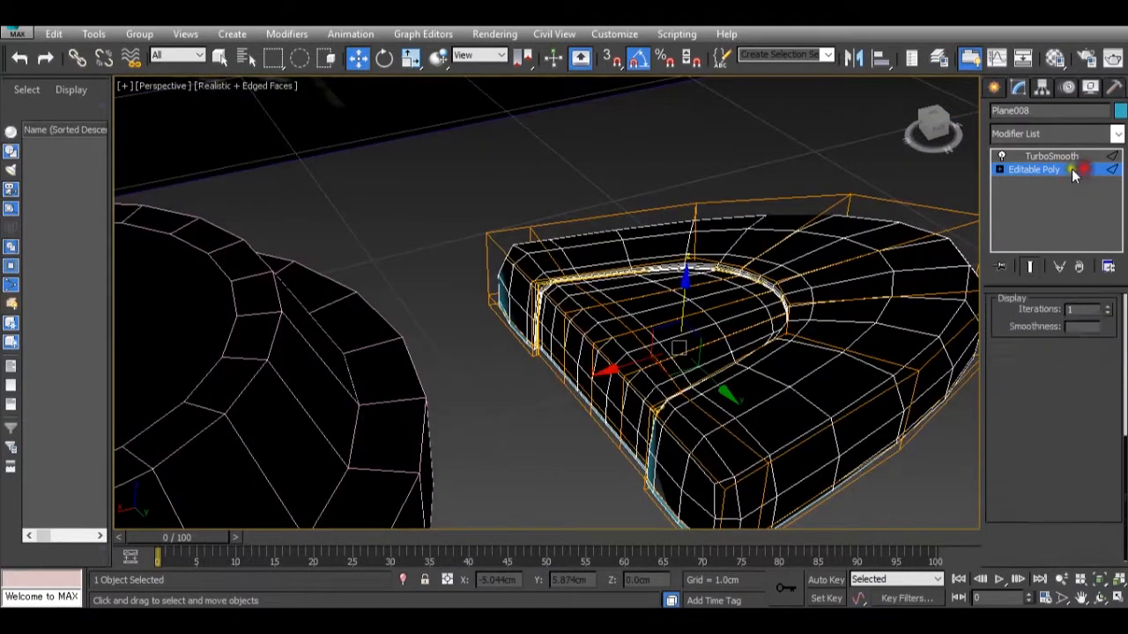
Scale the vertices of the toe's lowest outline along the Z axis and check the underside.
scroll(752, 248, "up", 1)
scroll(752, 248, "down", 4)
middle_click_drag(774, 263, 618, 354, "alt")
middle_click_drag(718, 185, 904, 357)
left_click(1011, 324)
left_click_drag(916, 364, 657, 322)
left_click_drag(402, 314, 402, 310)
middle_click_drag(523, 308, 556, 287, "alt")
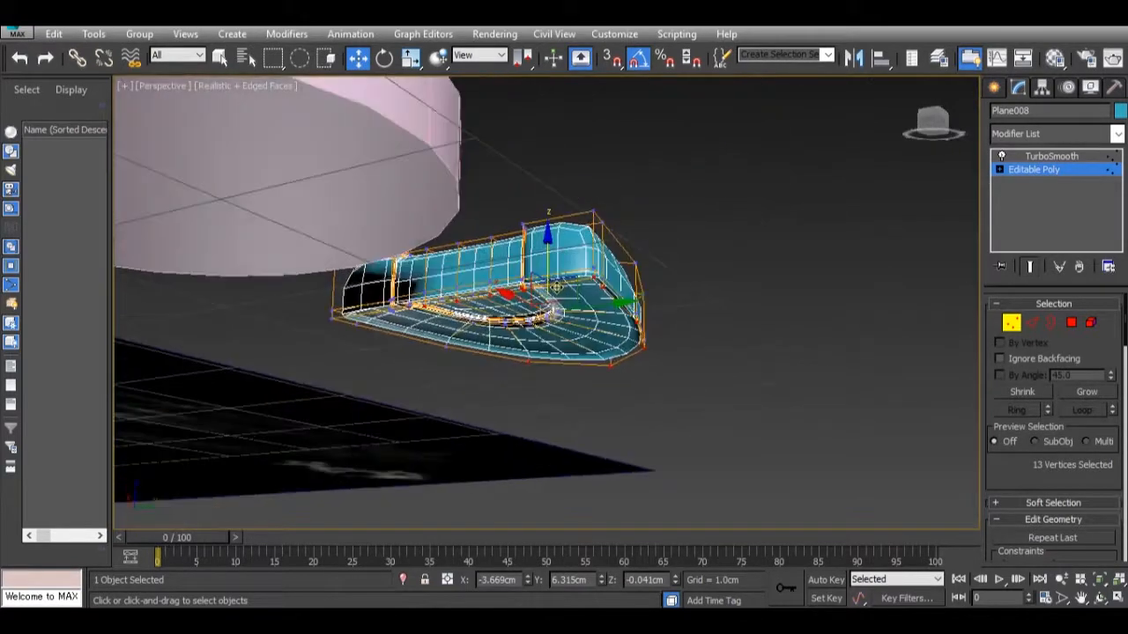
scroll(556, 287, "up", 10)
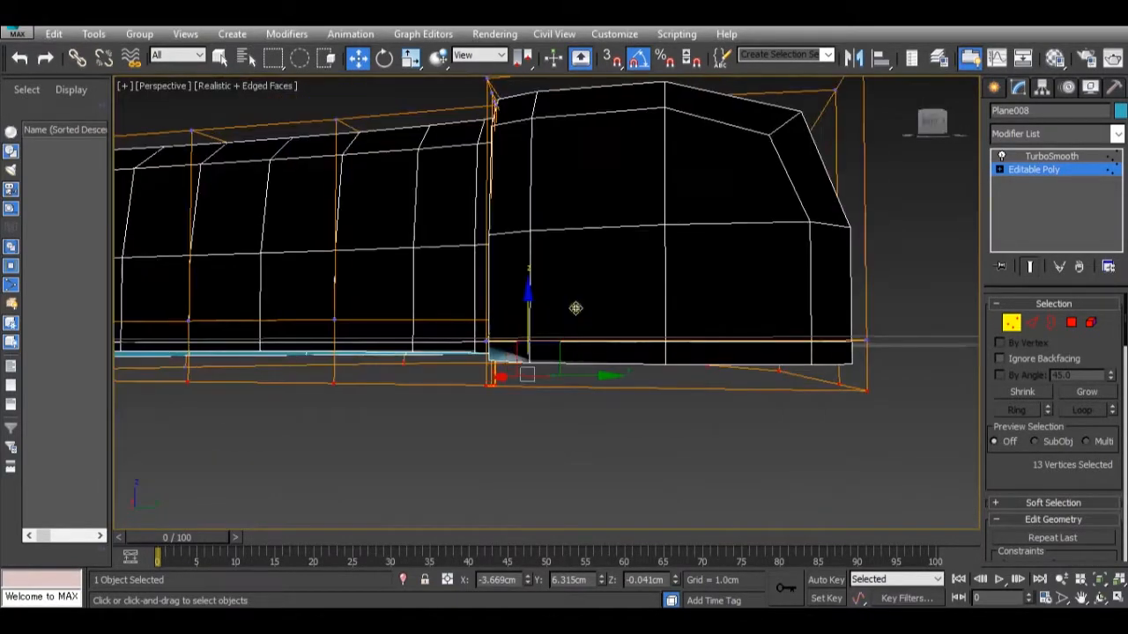
scroll(575, 308, "down", 4)
scroll(574, 312, "up", 10)
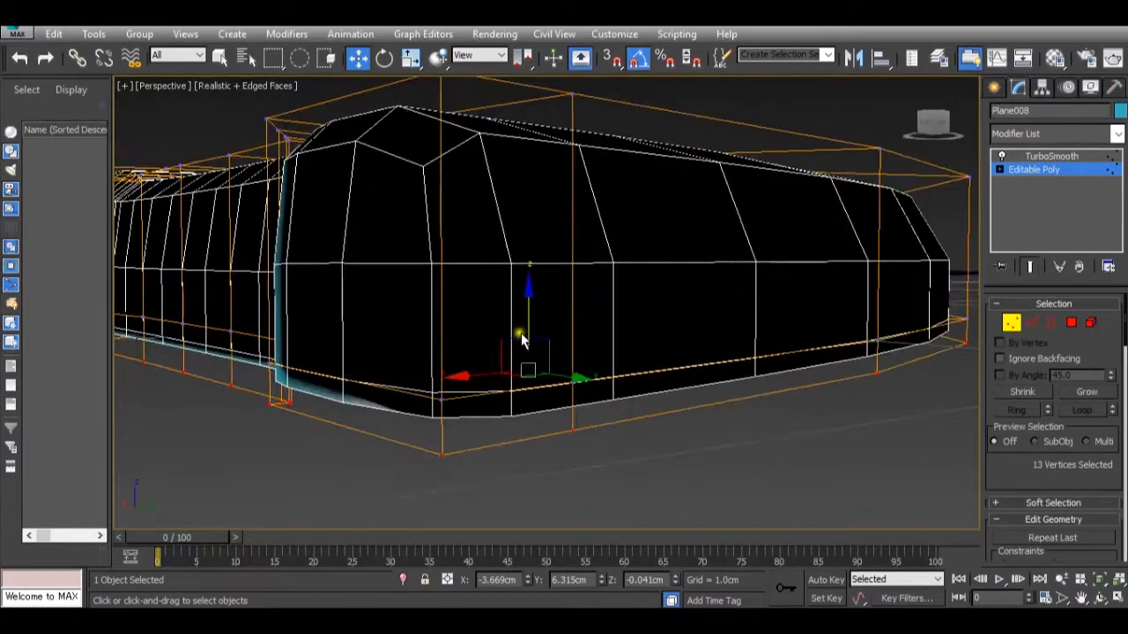
middle_click_drag(476, 329, 453, 291, "alt")
scroll(455, 319, "down", 5)
scroll(458, 310, "up", 5)
middle_click_drag(541, 335, 569, 350, "alt")
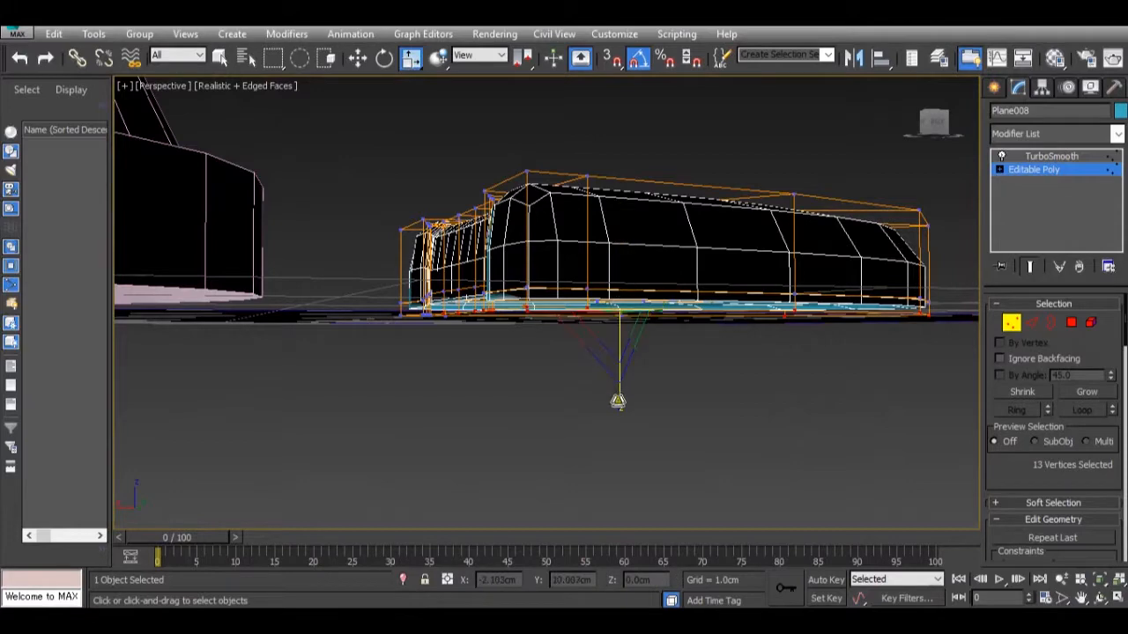
scroll(553, 310, "up", 4)
middle_click_drag(506, 309, 744, 294, "alt")
scroll(686, 271, "down", 3)
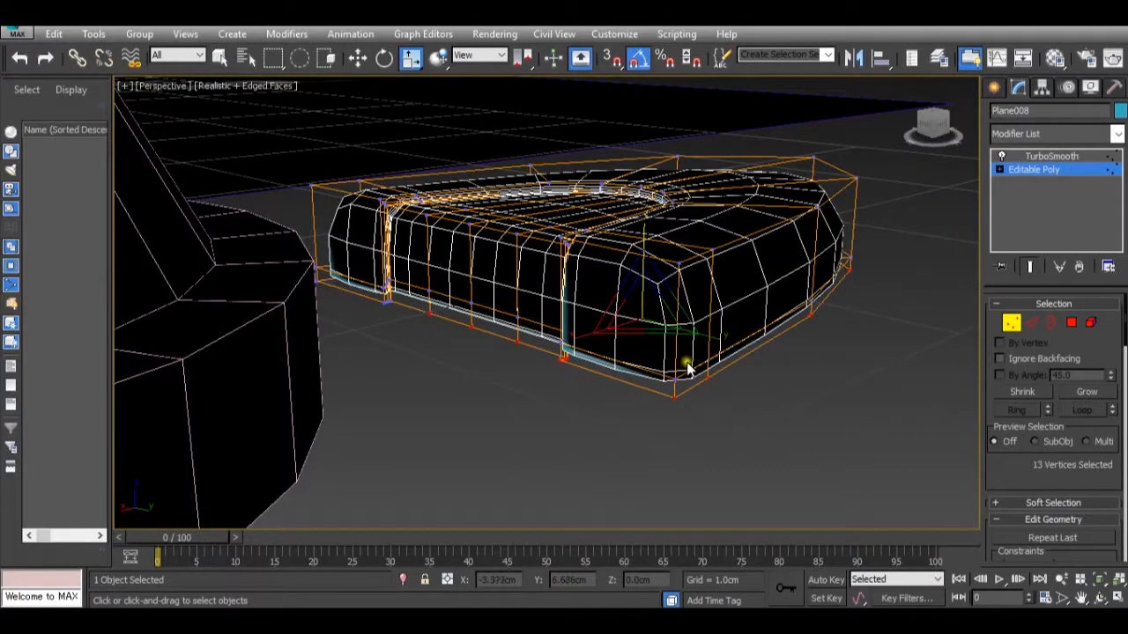
Convert the smoothed toe to an Editable Poly, collapsing the TurboSmooth modifier.
right_click(659, 291)
mouse_move(761, 416)
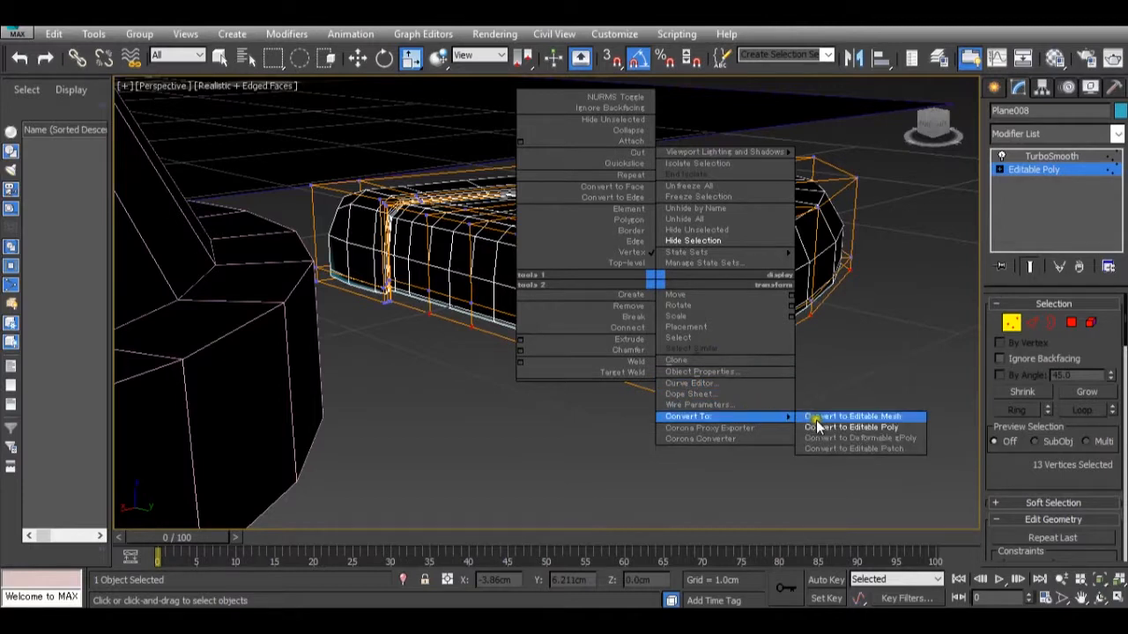
left_click(817, 427)
Delete the thin ring of polygons running around the toe's lowest side edge.
left_click(1072, 324)
left_click(613, 359)
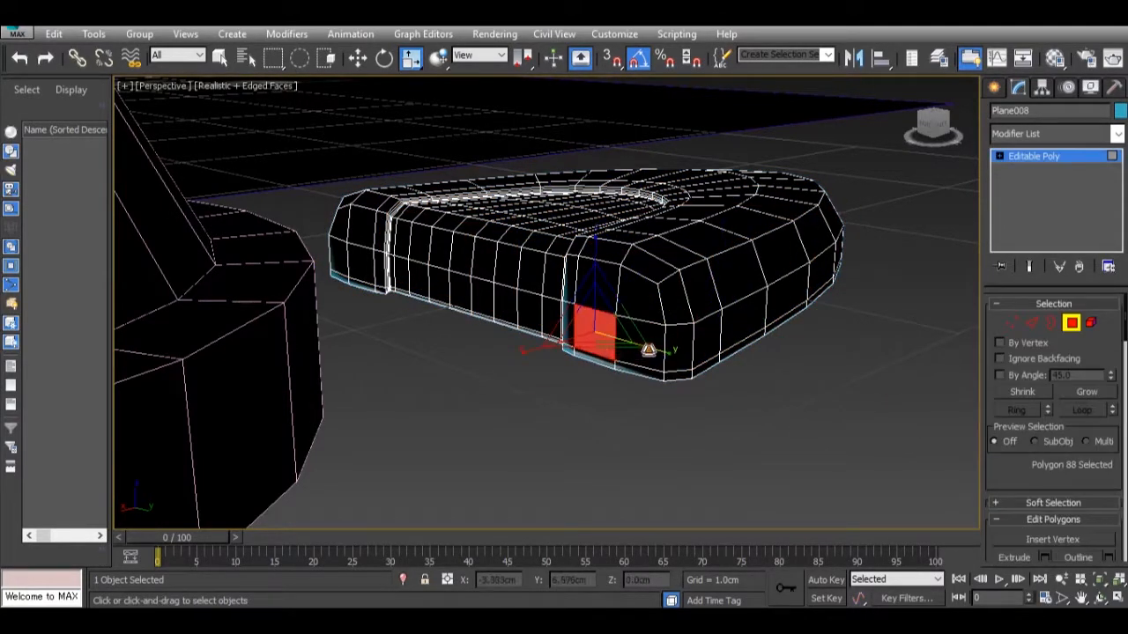
left_click(647, 335, "shift")
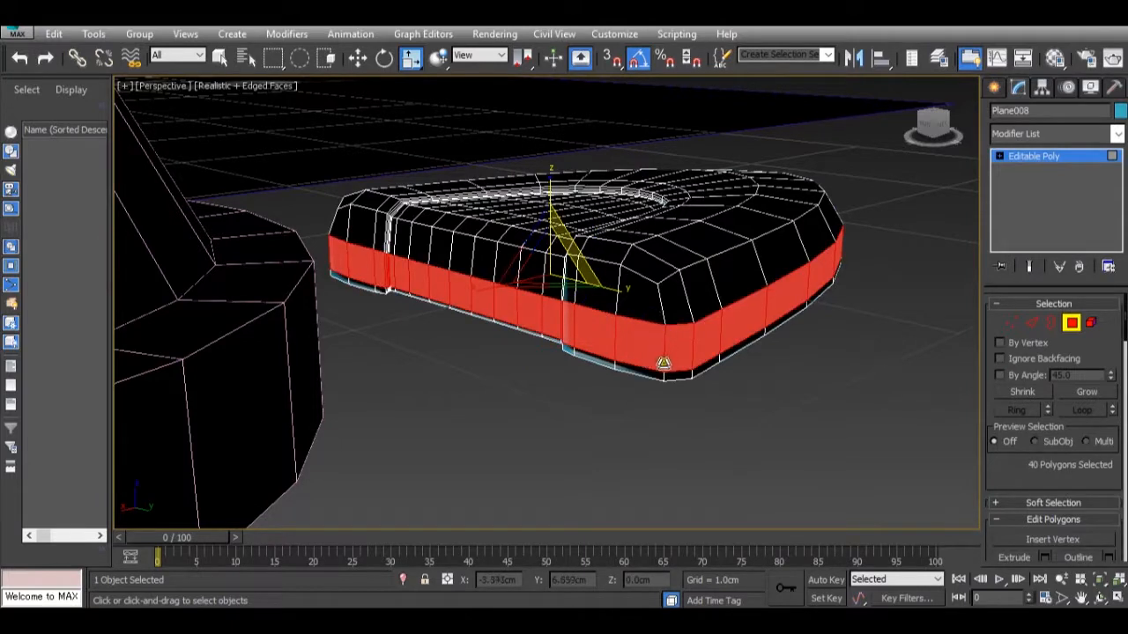
left_click(613, 368)
left_click(609, 363, "shift")
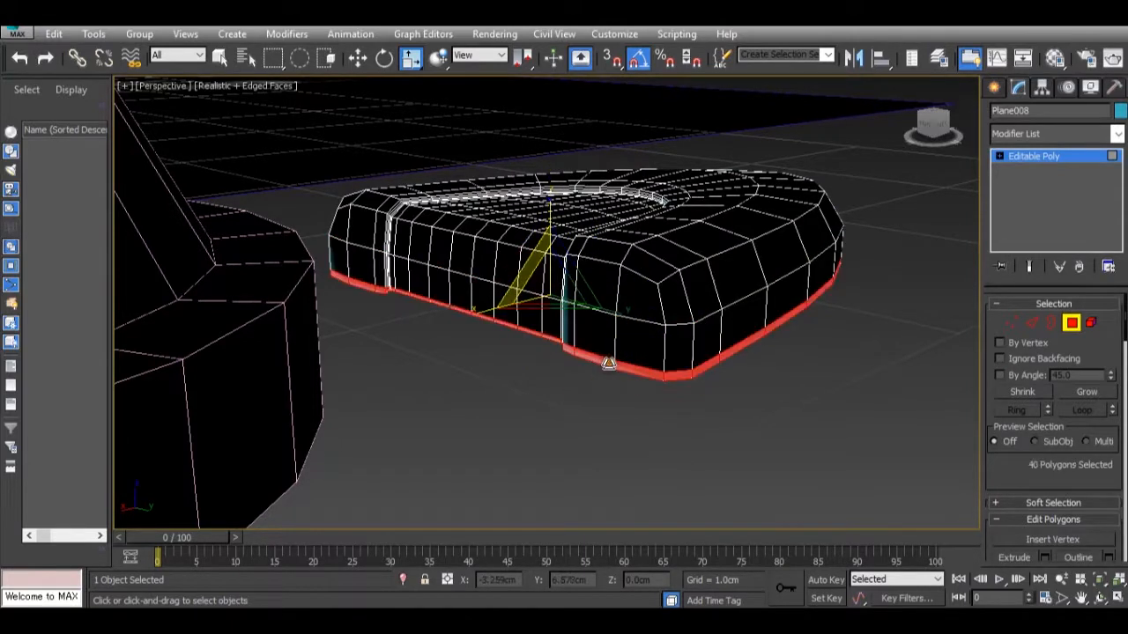
key("Delete")
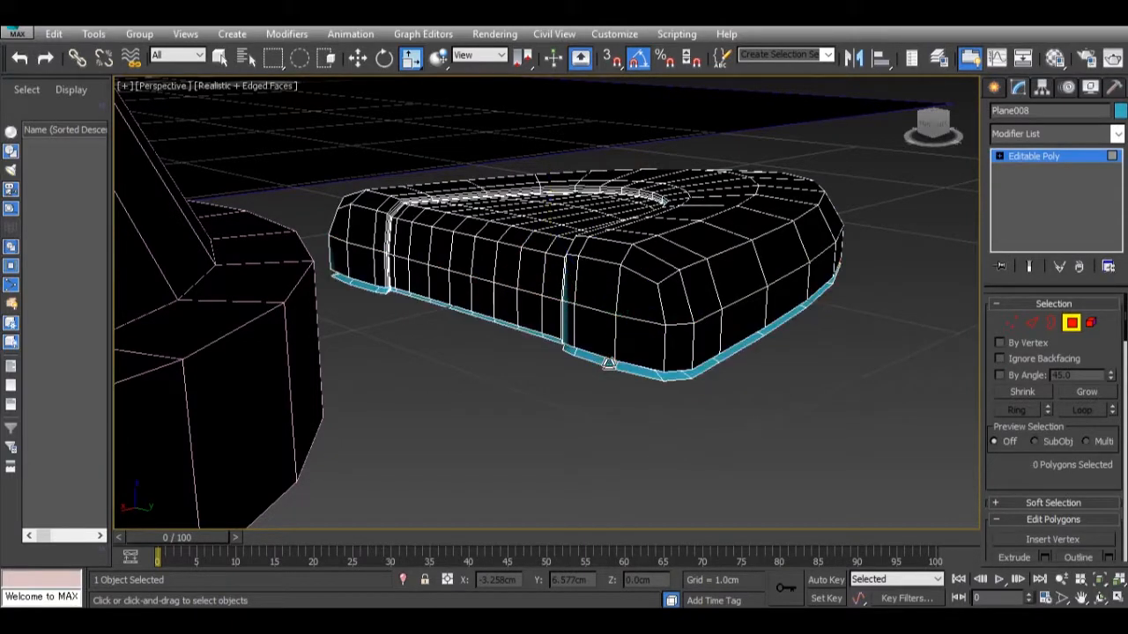
Delete the detached strip element left beneath the toe's side wall.
left_click(1085, 324)
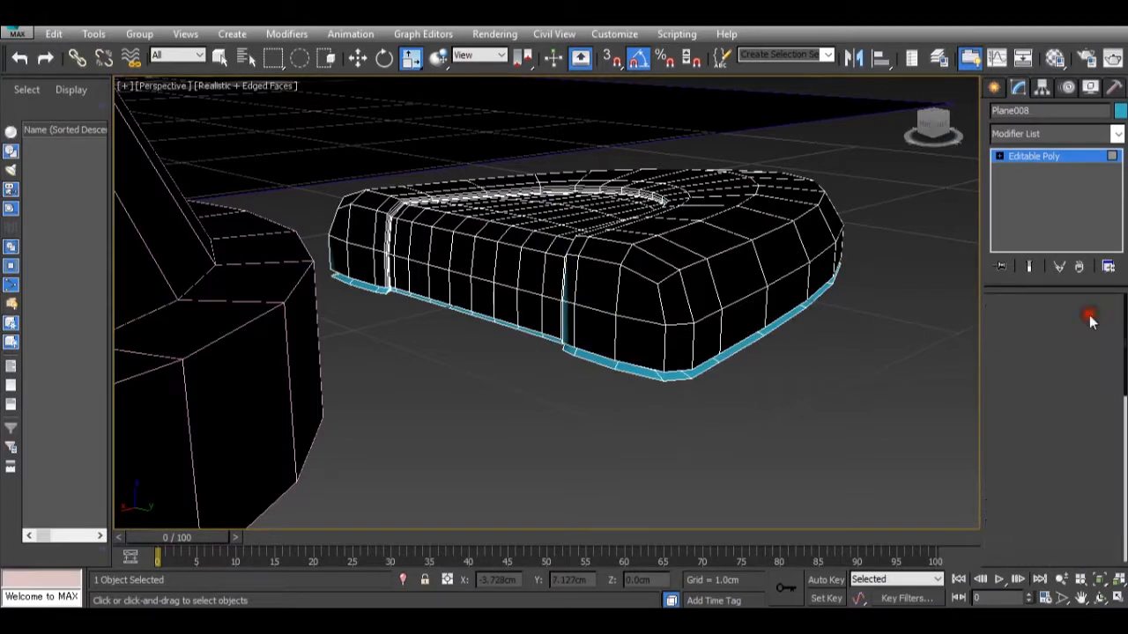
left_click(641, 372)
left_click(644, 374)
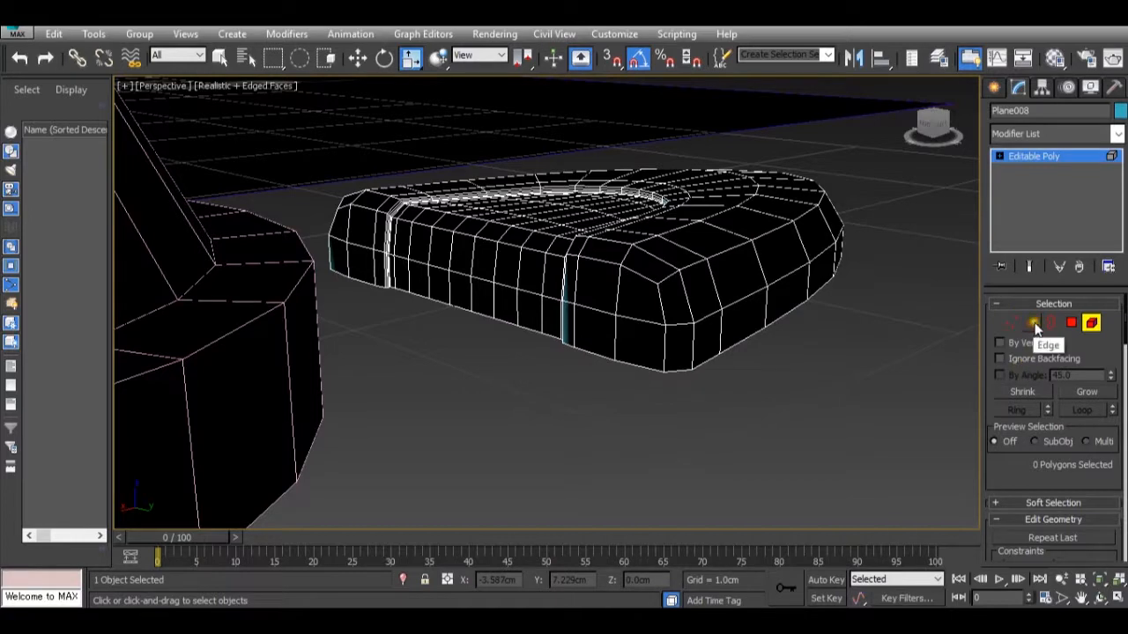
Select the open border around the toe's underside.
left_click(1049, 324)
left_click(625, 360)
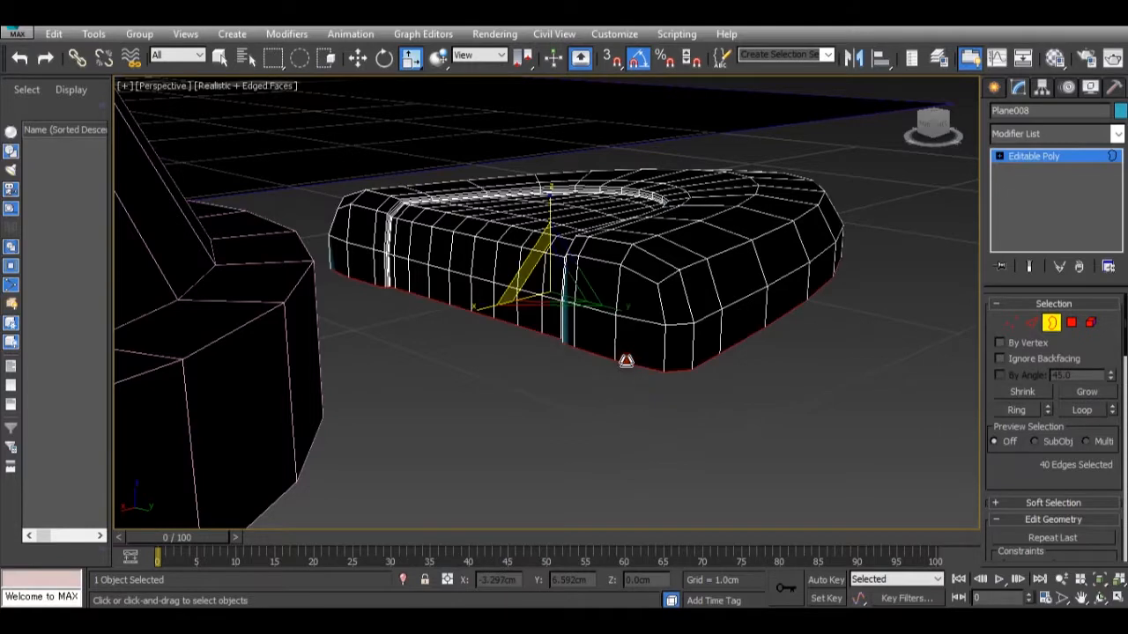
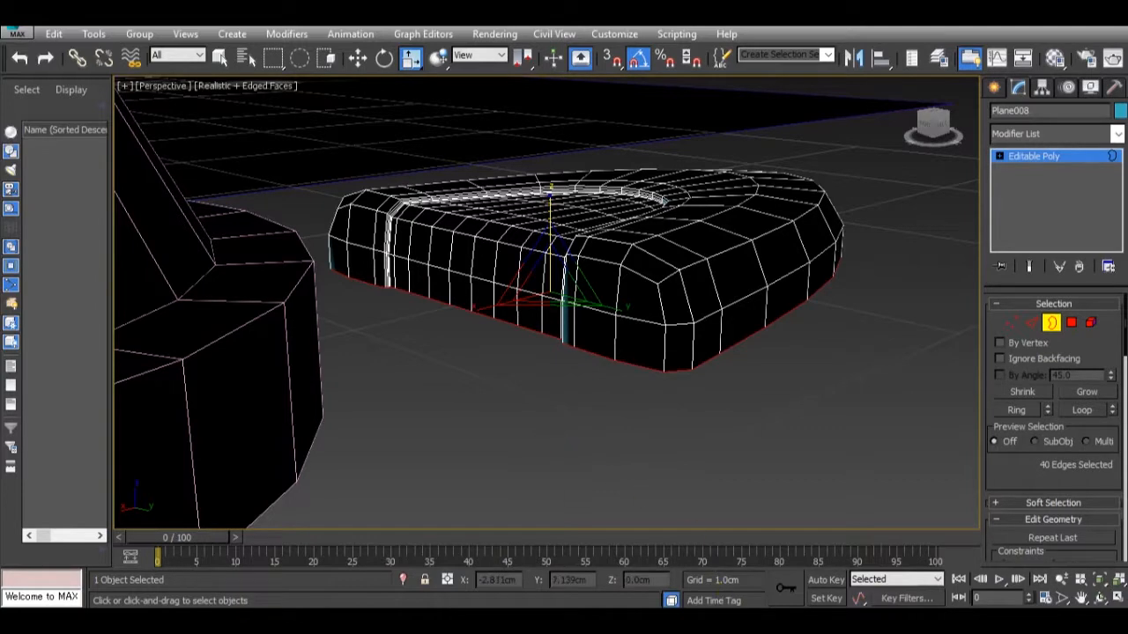
Cap the open border around the toe's underside to close the mesh.
mouse_move(675, 555)
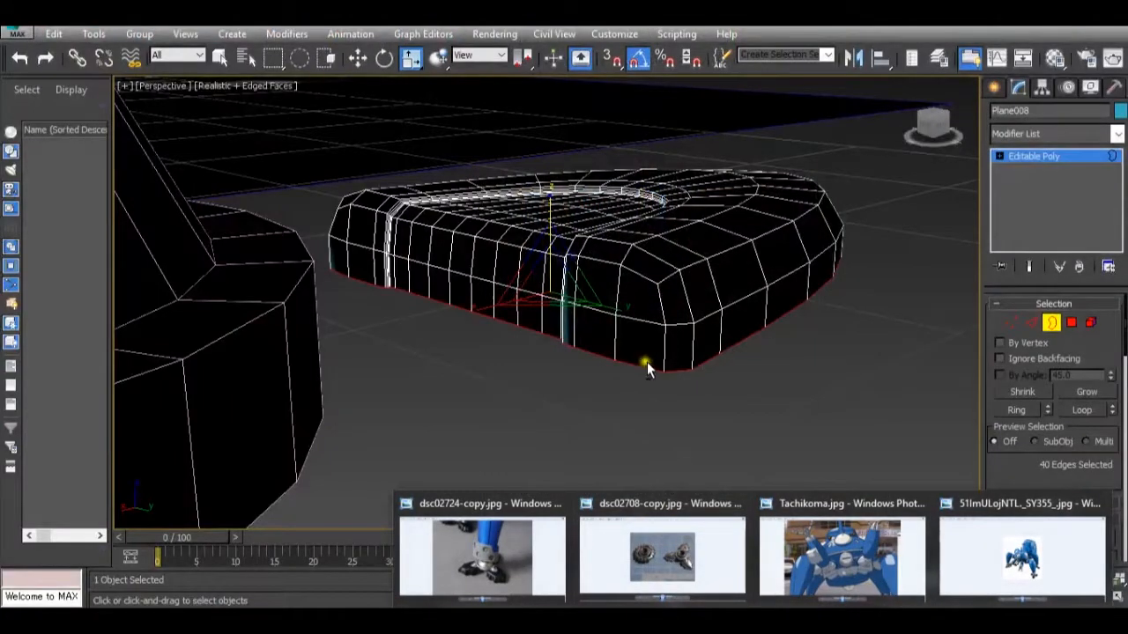
middle_click_drag(647, 368, 628, 496, "alt")
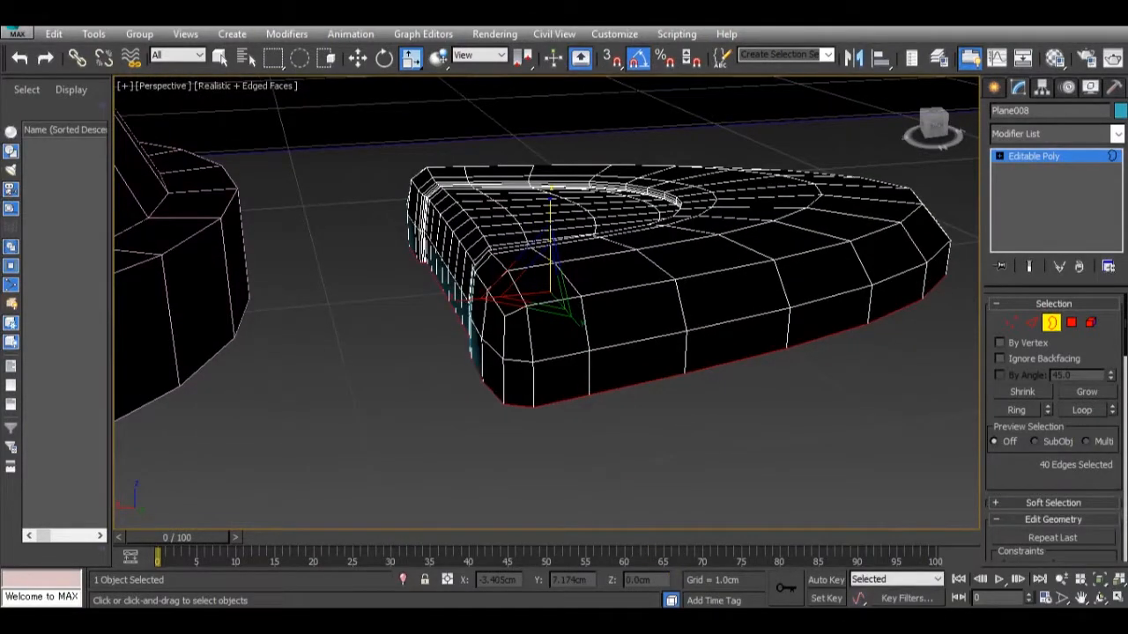
mouse_move(611, 553)
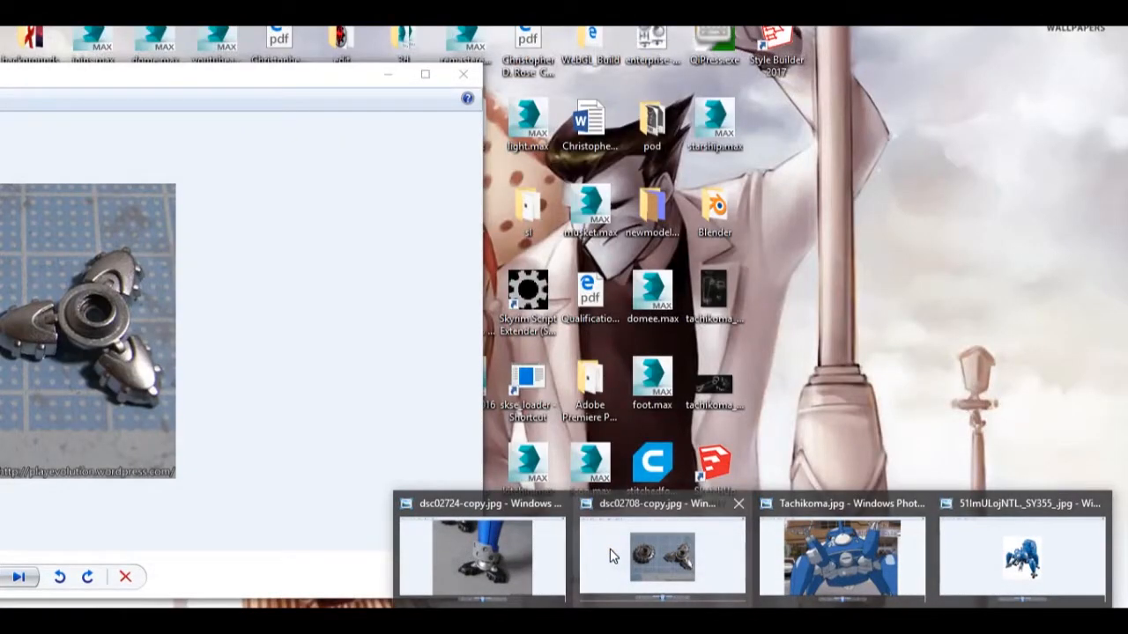
mouse_move(489, 546)
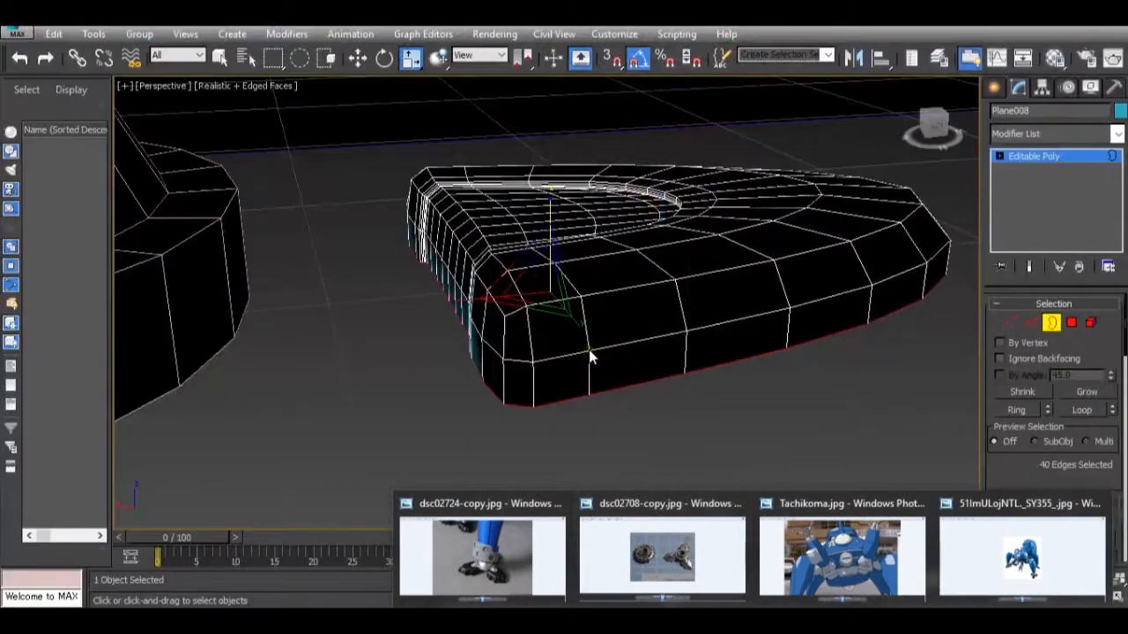
middle_click_drag(591, 355, 570, 363, "alt")
scroll(523, 319, "down", 3)
scroll(1083, 412, "down", 10)
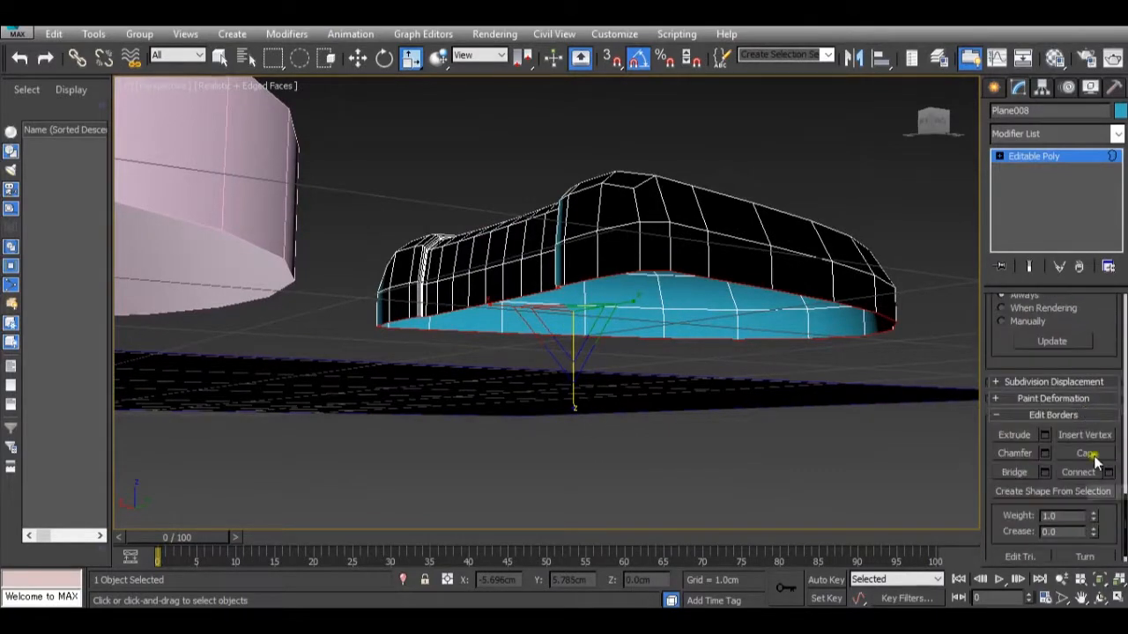
left_click(1091, 456)
middle_click_drag(678, 339, 745, 277, "alt")
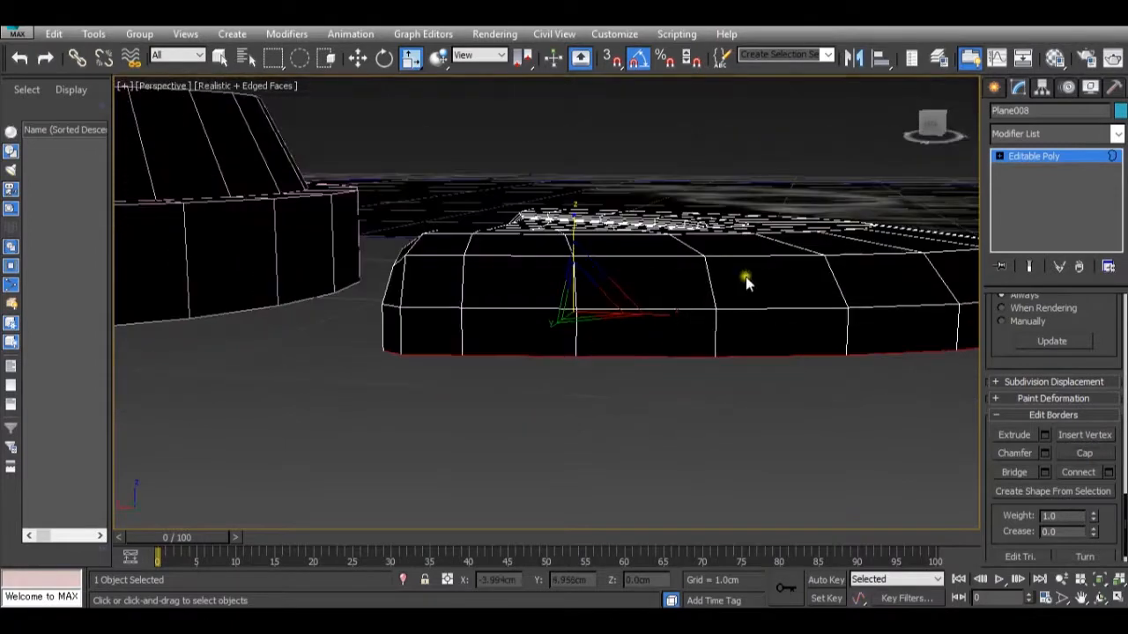
Select all of the toe's upper vertices, leaving the two lowest rows of the side wall unselected.
left_click(1042, 157)
middle_click_drag(887, 355, 862, 352)
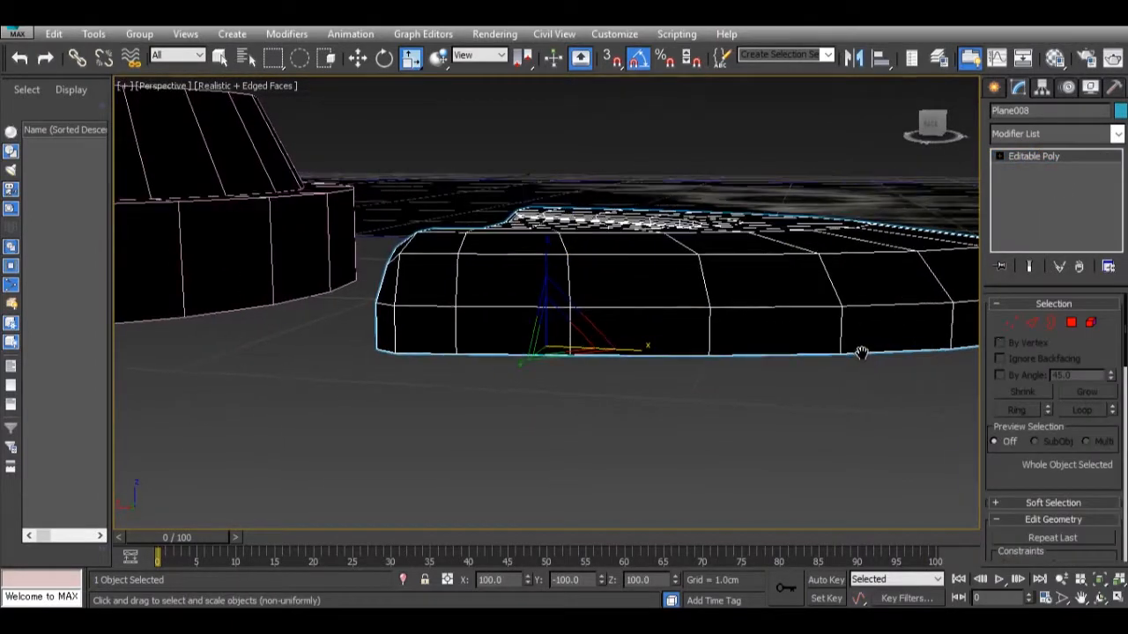
left_click(1006, 325)
scroll(730, 344, "down", 5)
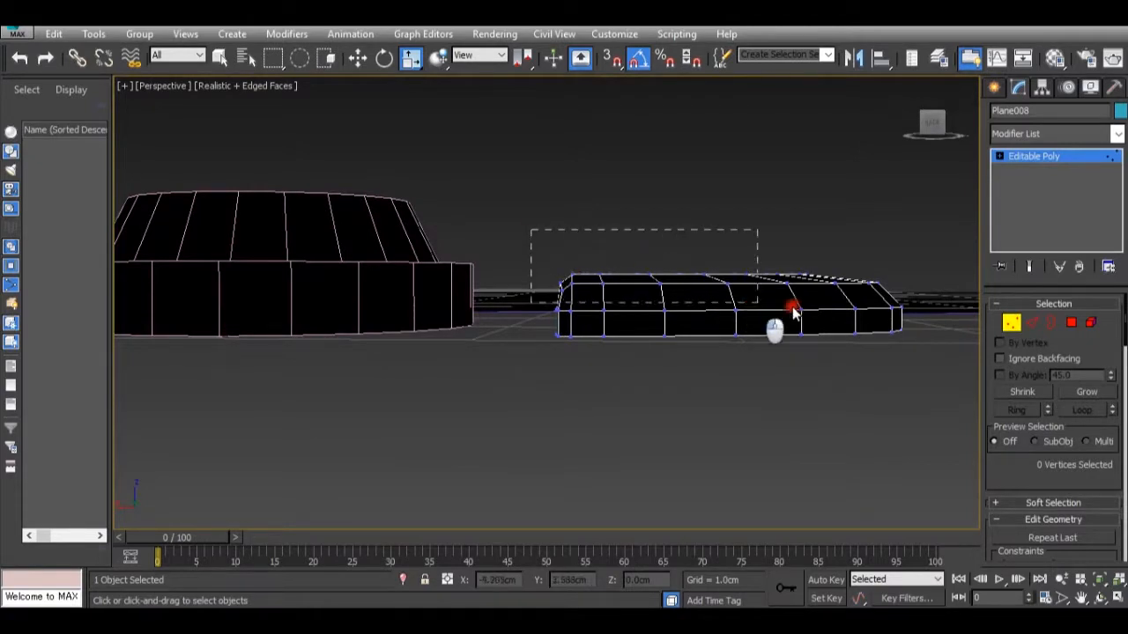
middle_click_drag(768, 289, 738, 286, "alt")
middle_click_drag(601, 261, 867, 395, "alt")
left_click_drag(530, 331, 524, 326, "alt")
left_click_drag(507, 376, 372, 314, "alt")
middle_click_drag(495, 364, 516, 378, "alt")
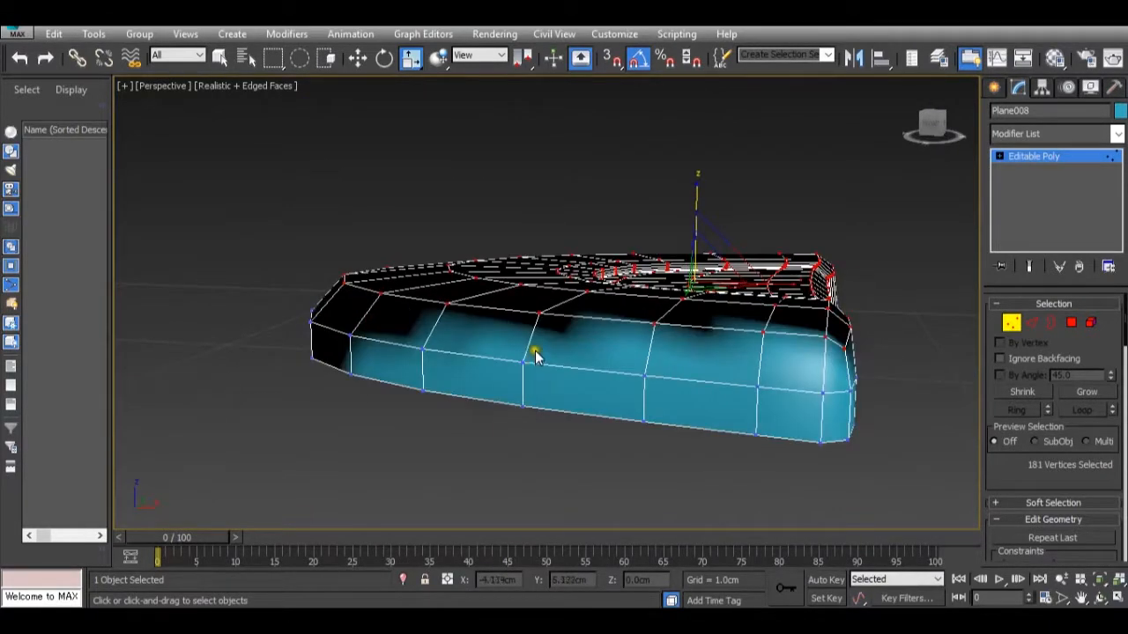
Tilt and raise the selected upper vertices so the toe's top slopes upward toward the ankle end, and deselect them.
key("e")
left_click_drag(747, 228, 703, 208)
key("w")
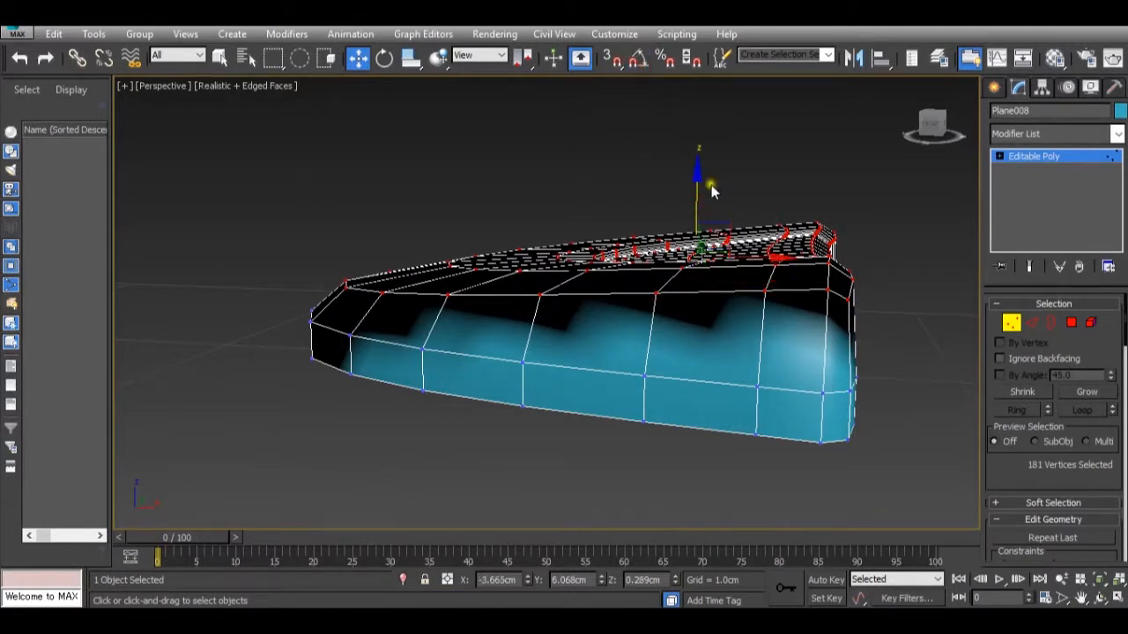
key("e")
left_click_drag(735, 190, 741, 186)
middle_click_drag(690, 245, 764, 354, "alt")
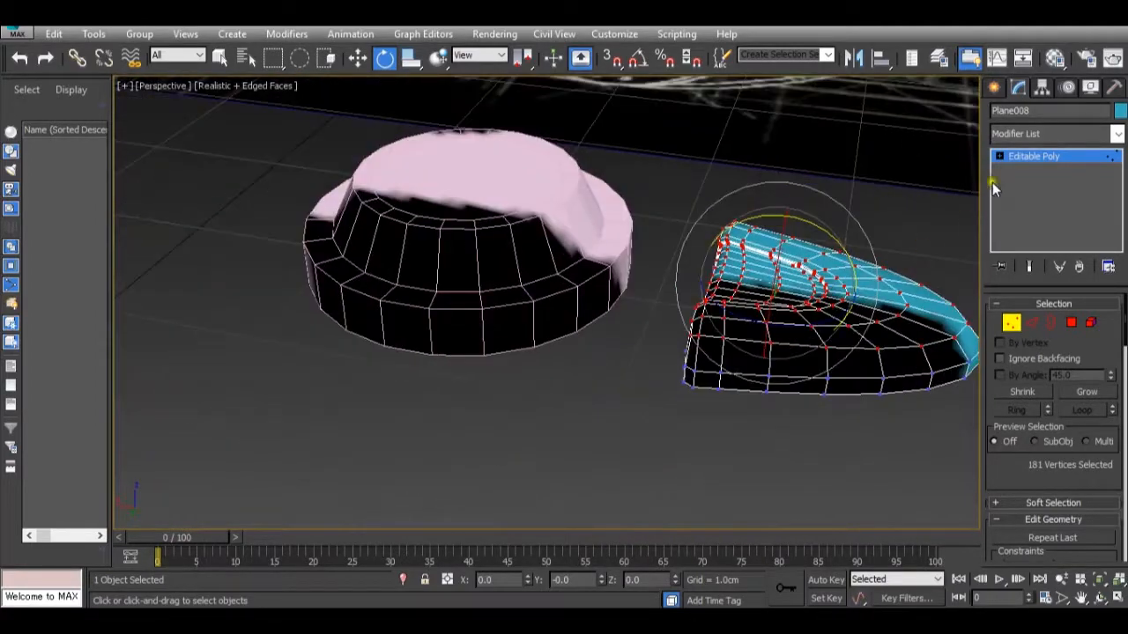
middle_click_drag(839, 284, 775, 289, "alt")
scroll(724, 238, "up", 3)
left_click(675, 213)
scroll(716, 166, "up", 3)
scroll(716, 165, "down", 5)
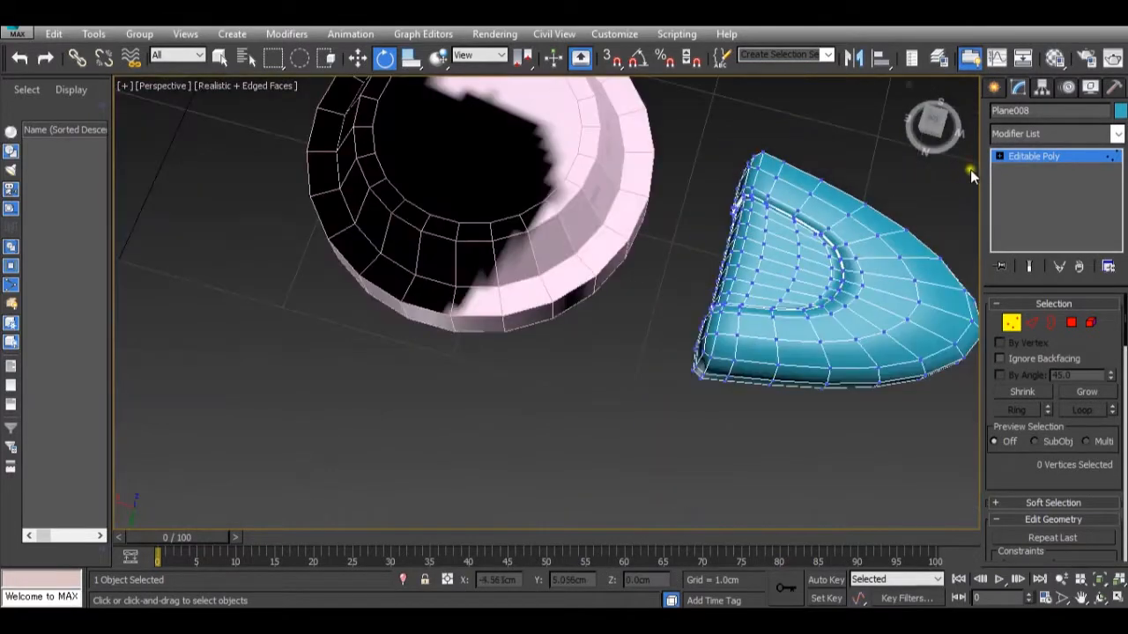
Move the whole toe along X to about -3.245 cm, up against the round foot disc.
left_click(1021, 161)
middle_click_drag(893, 244, 769, 259, "alt")
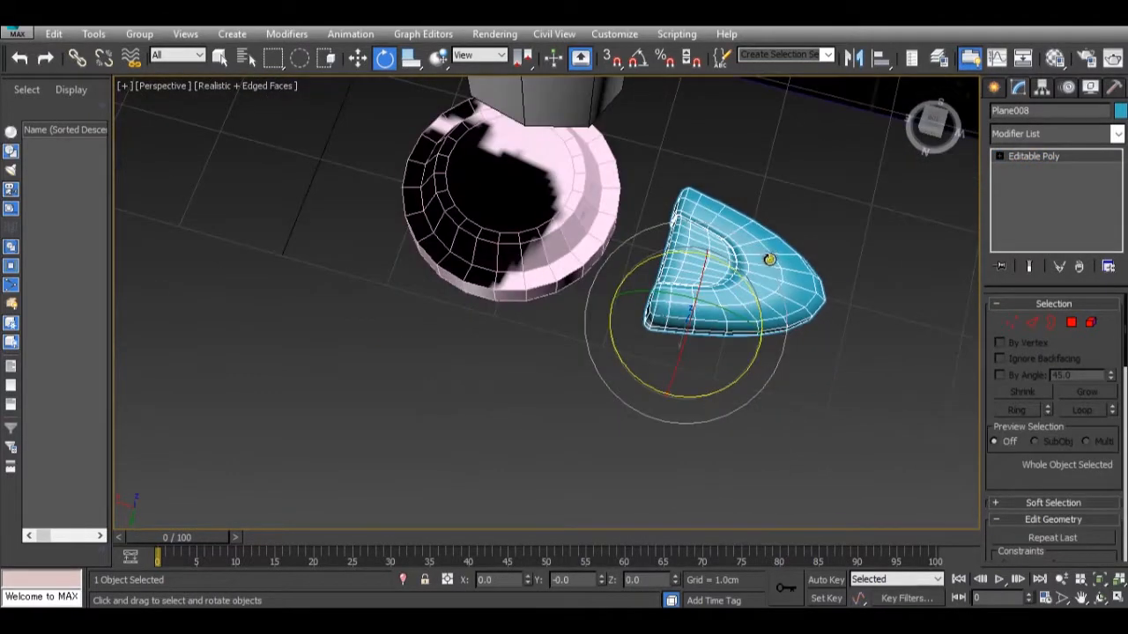
key("w")
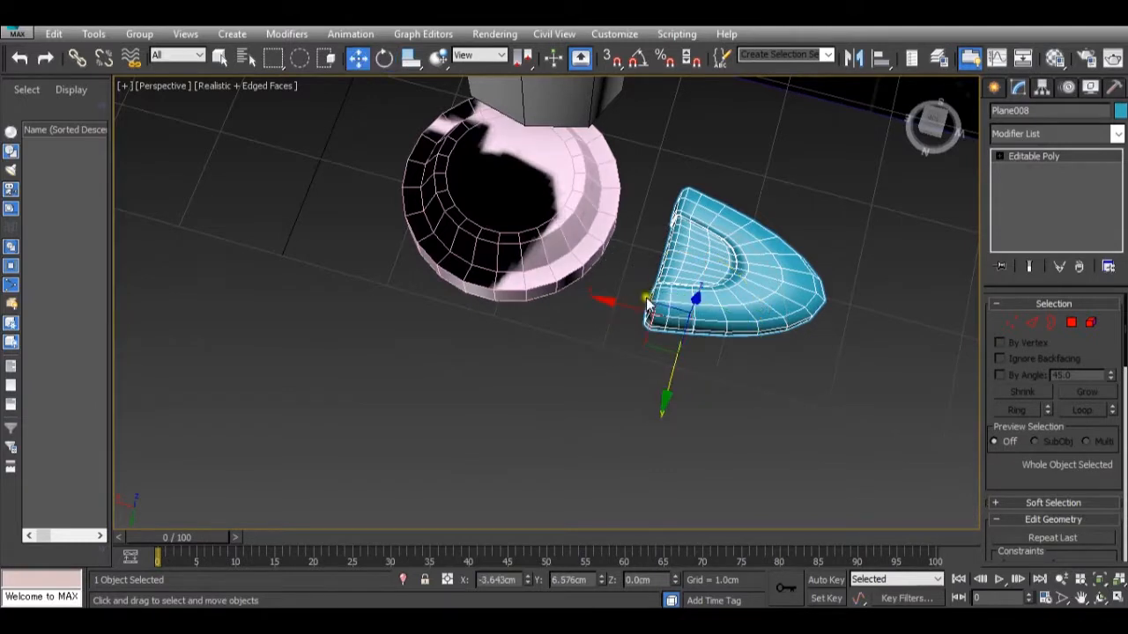
left_click_drag(628, 305, 590, 307)
middle_click_drag(590, 307, 514, 268, "alt")
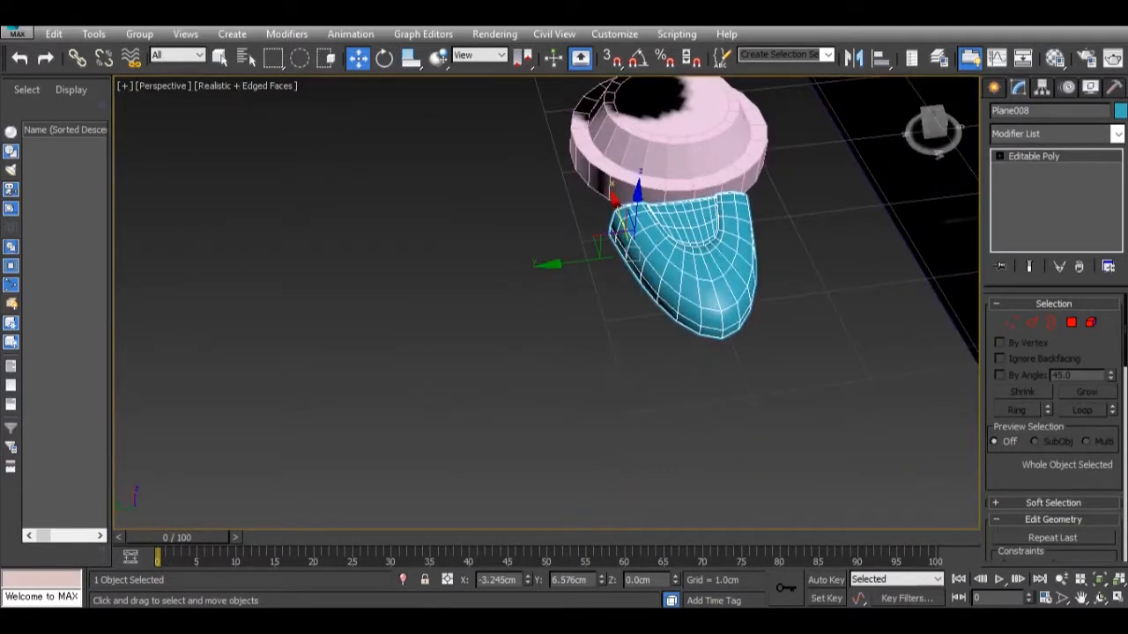
Compare the toe's proportions and placement with the reference photos of the foot.
mouse_move(756, 620)
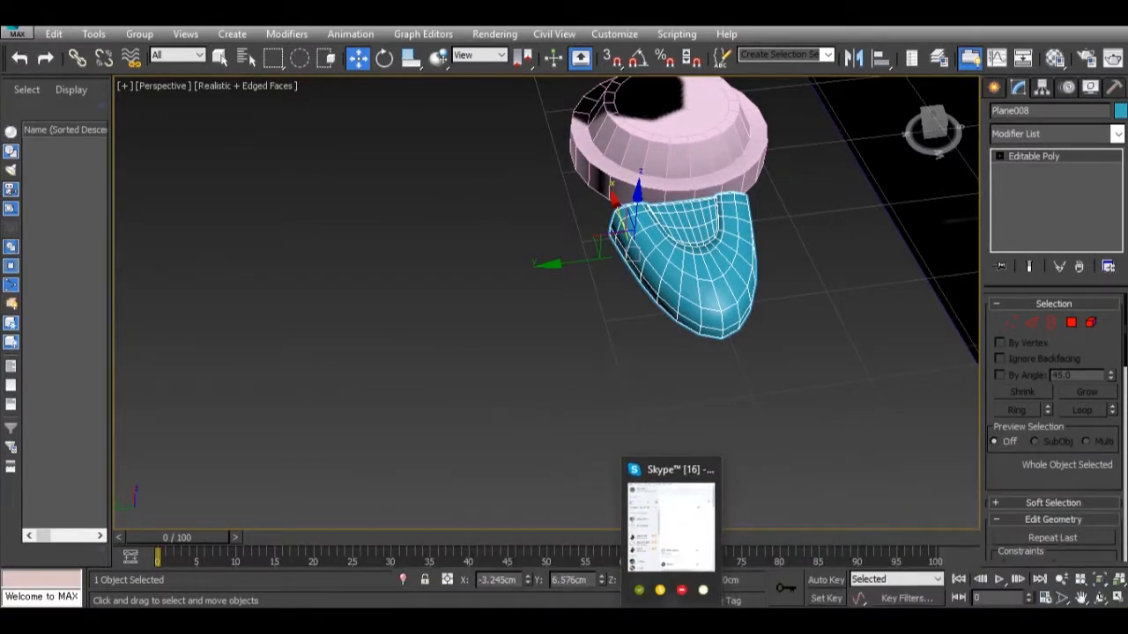
mouse_move(804, 578)
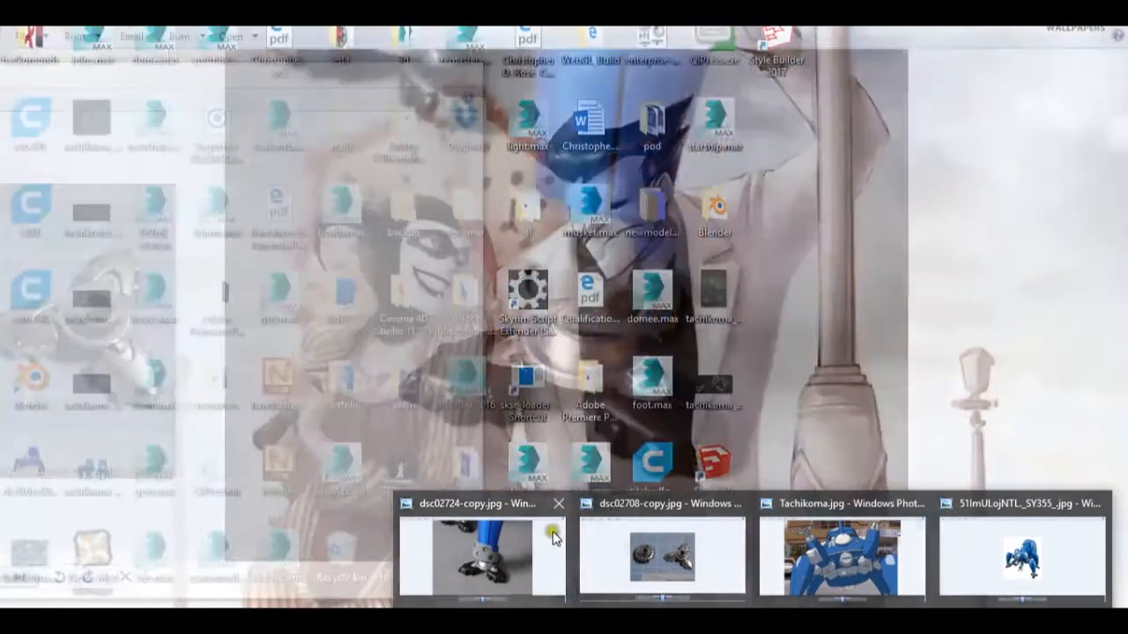
mouse_move(540, 533)
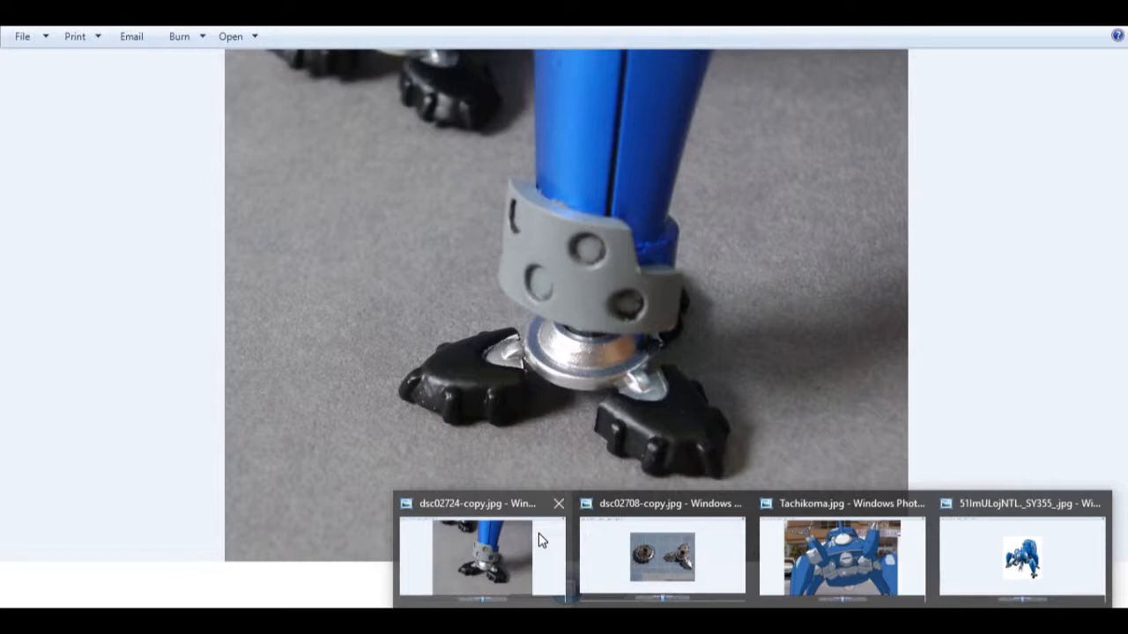
mouse_move(700, 559)
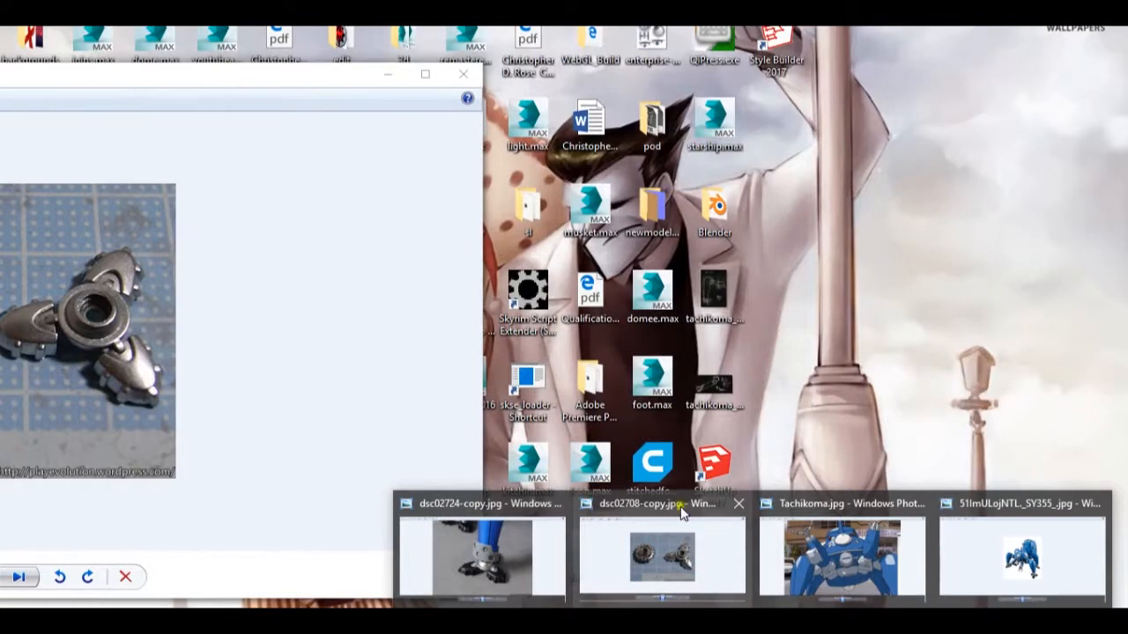
scroll(608, 306, "down", 3)
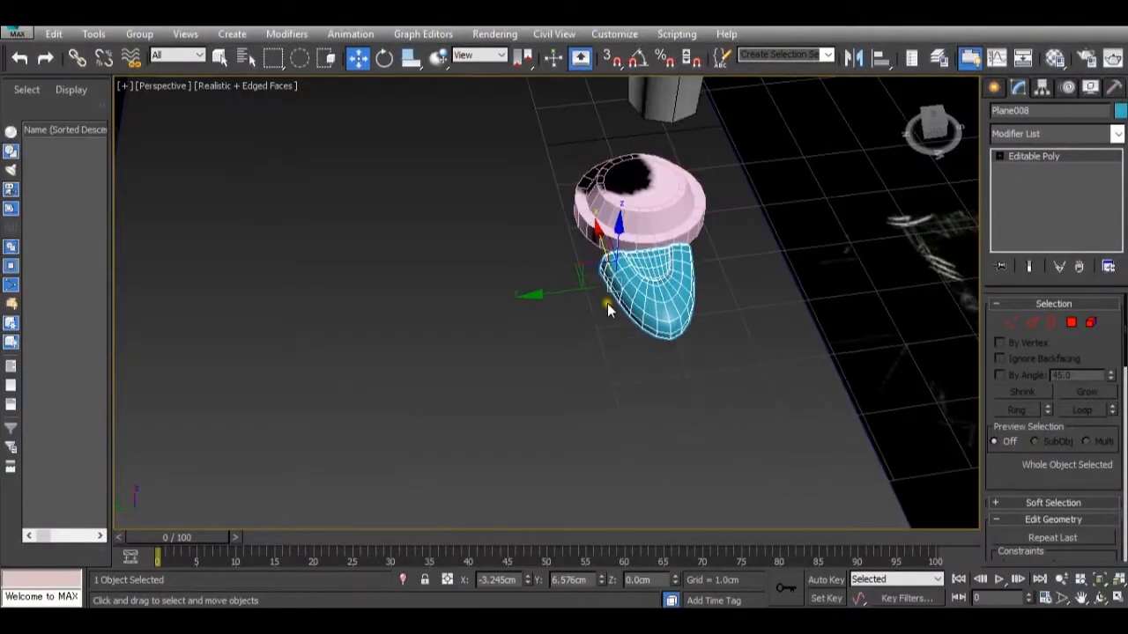
middle_click_drag(607, 307, 641, 365, "alt")
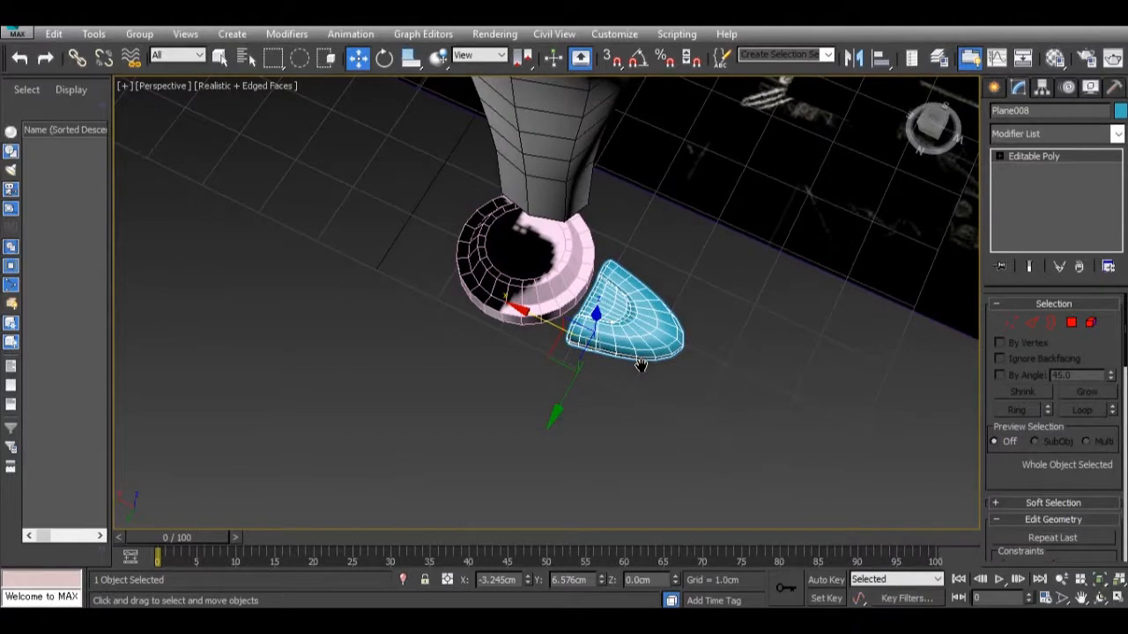
key("r")
left_click_drag(663, 383, 676, 387)
key("ctrl+z")
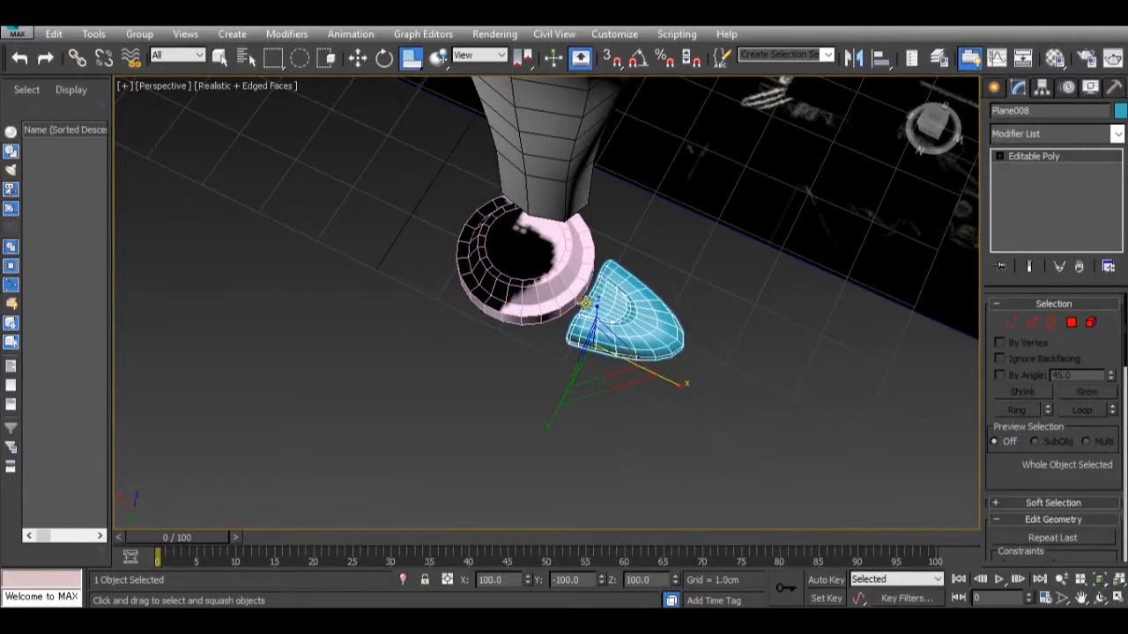
Scale the toe non-uniformly, lengthening it to about 128% along X and widening it along Y.
left_click_drag(412, 59, 412, 104)
mouse_move(673, 383)
left_mouse_down()
mouse_move(710, 404)
mouse_move(689, 388)
left_mouse_up()
middle_click_drag(667, 375, 439, 359, "alt")
scroll(637, 305, "up", 5)
scroll(652, 337, "up", 3)
scroll(637, 335, "down", 3)
left_click_drag(440, 342, 467, 347)
mouse_move(737, 594)
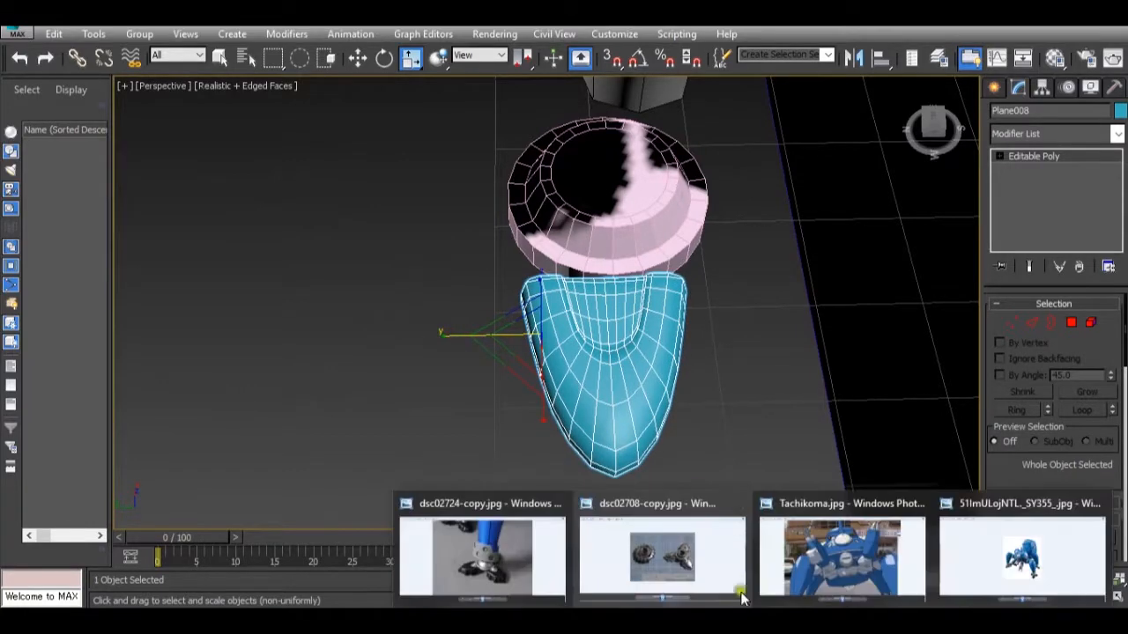
mouse_move(713, 572)
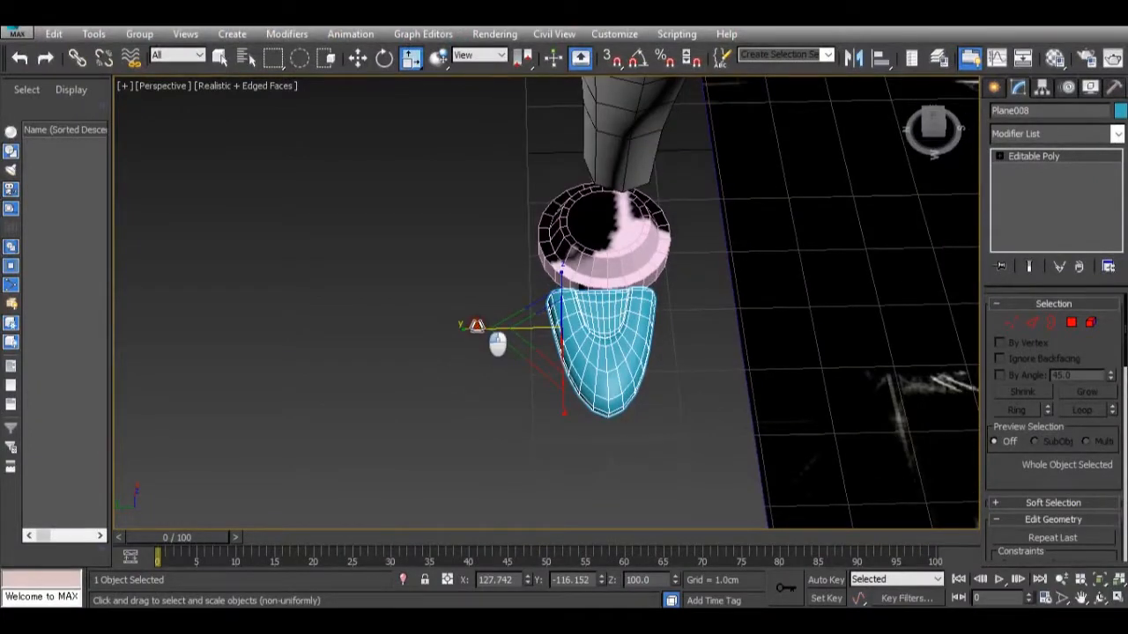
middle_click_drag(494, 347, 534, 328, "alt")
Move the toe outward along X to about -3.408 cm, away from the foot disc.
key("w")
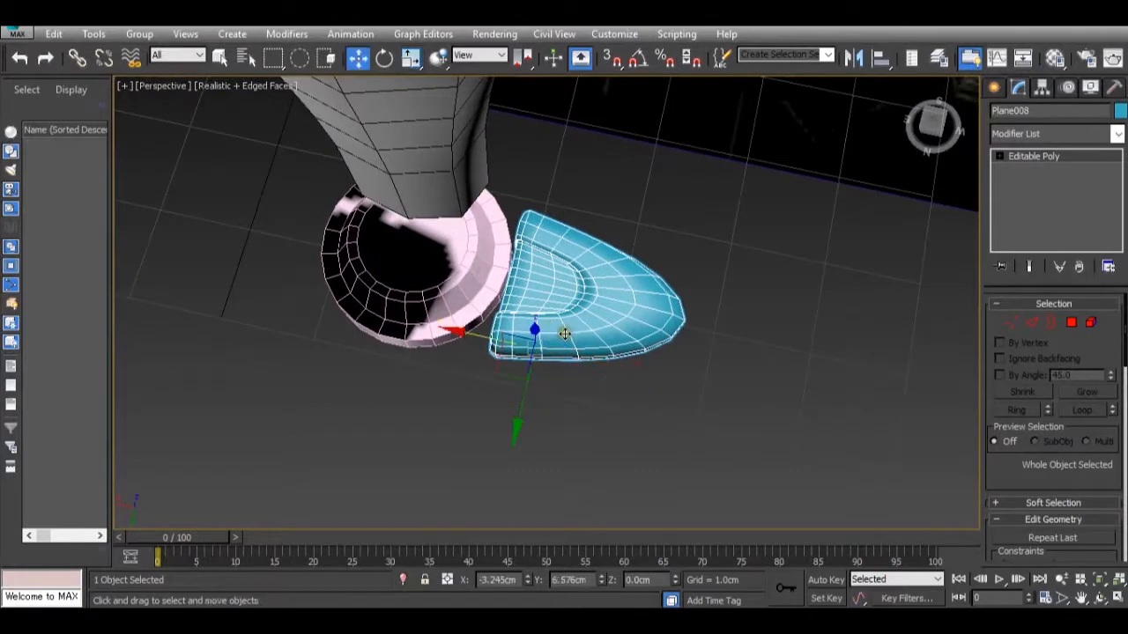
left_click(483, 351)
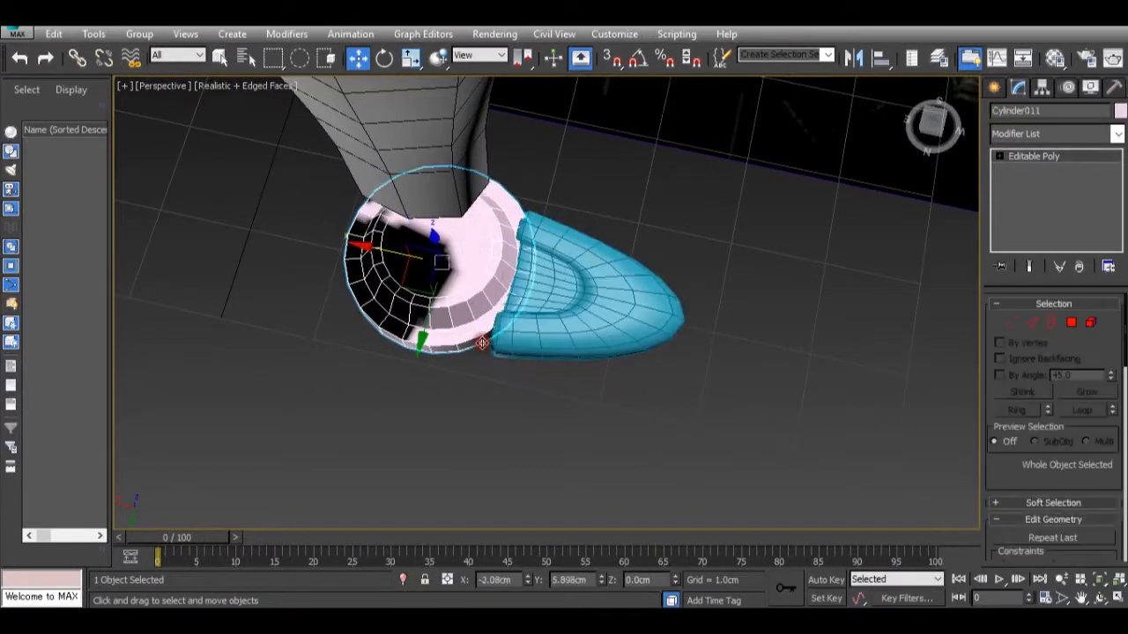
left_click(508, 326)
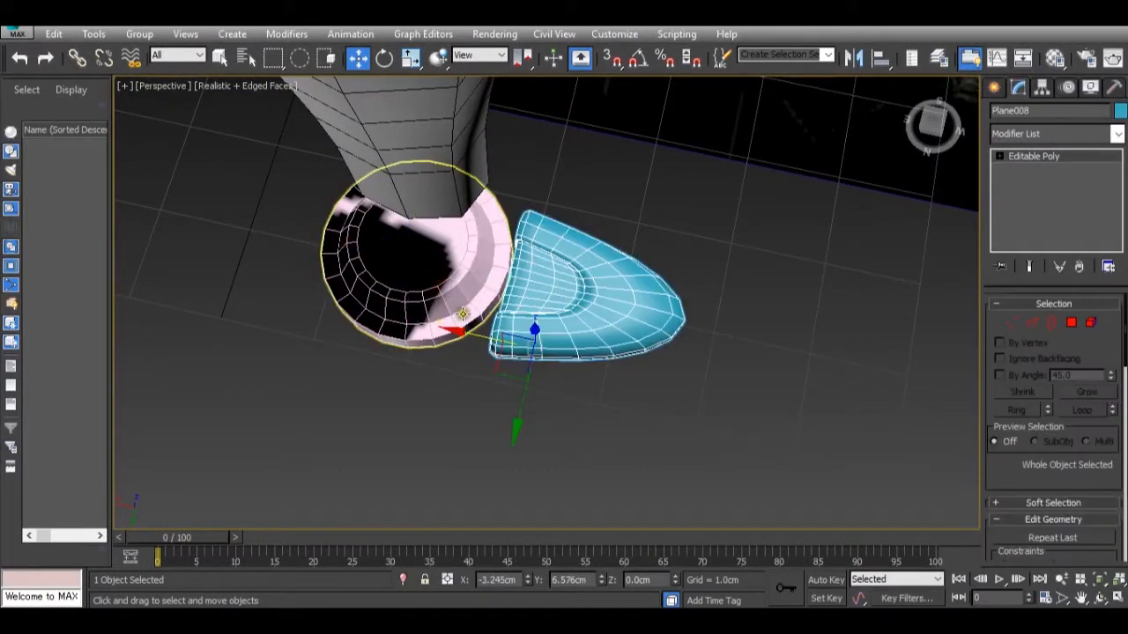
left_click_drag(468, 329, 483, 332)
scroll(483, 332, "down", 2)
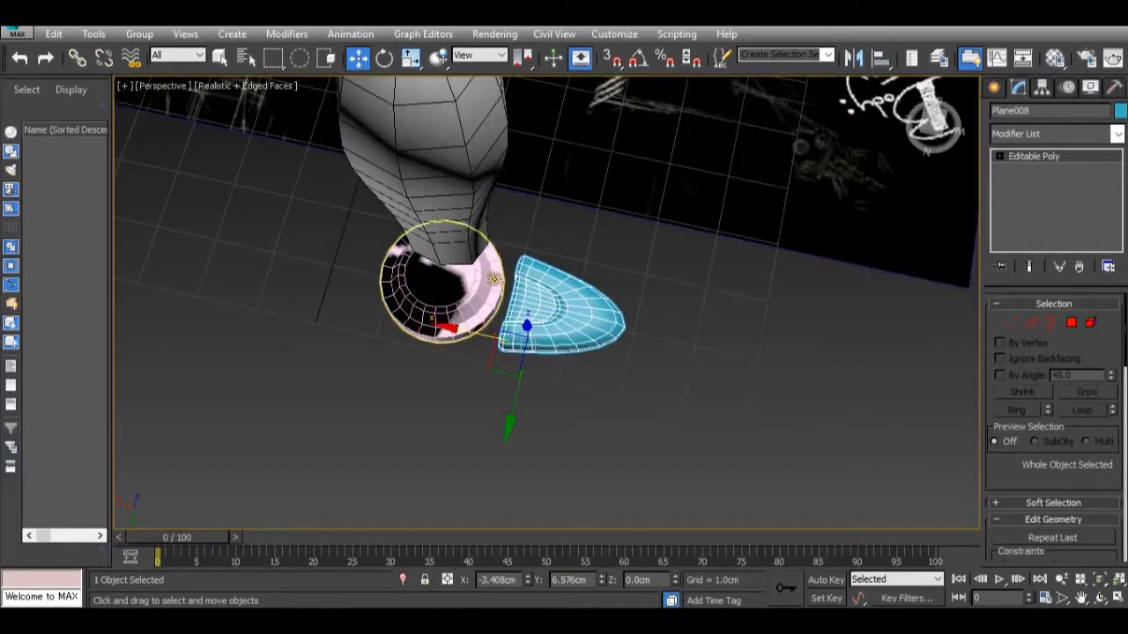
middle_click_drag(496, 282, 560, 326, "alt")
Center the toe's pivot point on the object.
scroll(512, 332, "up", 3)
scroll(467, 322, "up", 3)
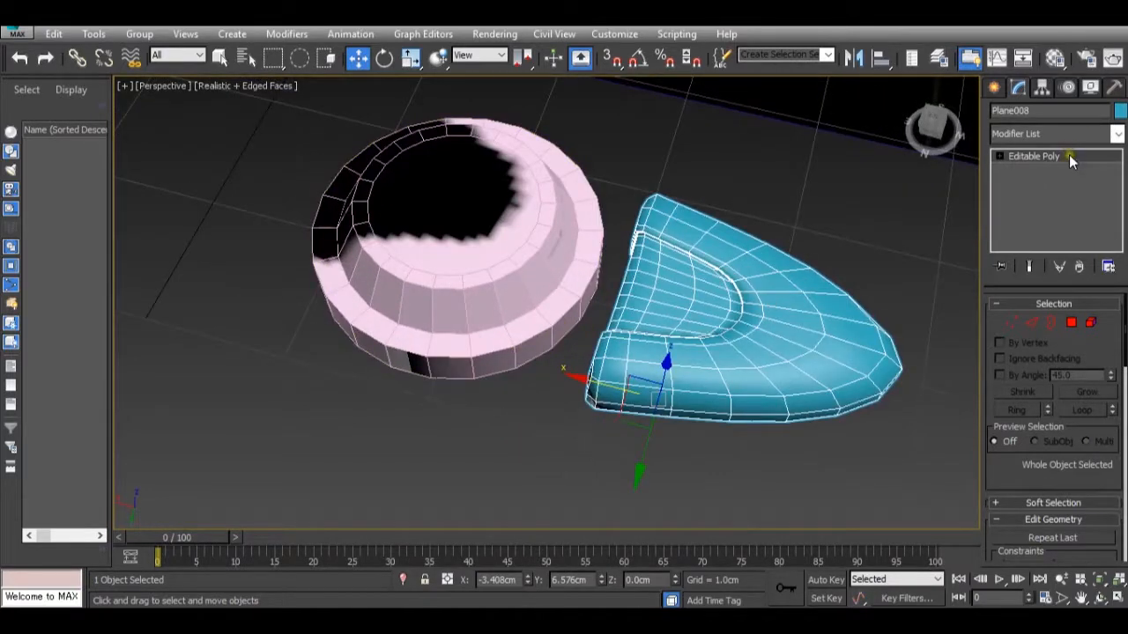
left_click(1042, 88)
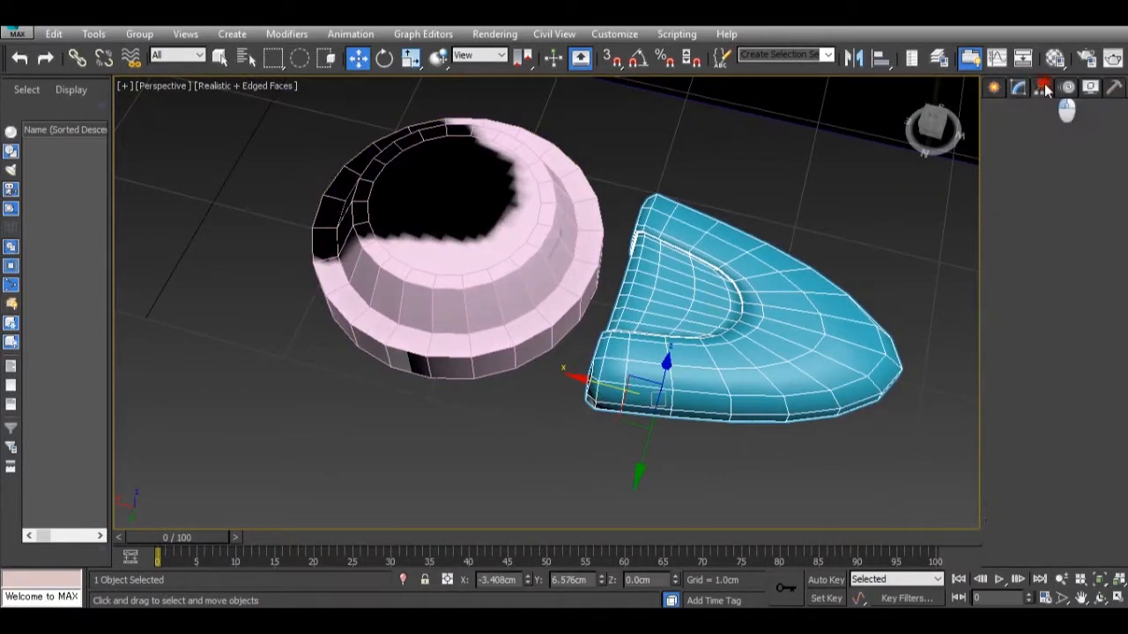
left_click(1056, 191)
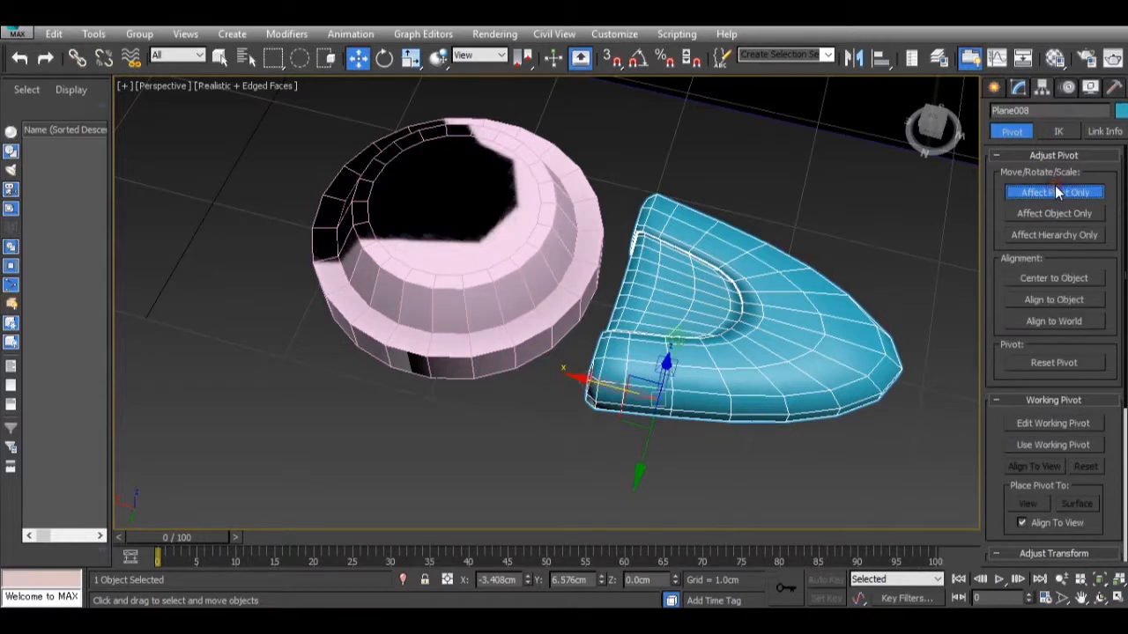
left_click(1060, 278)
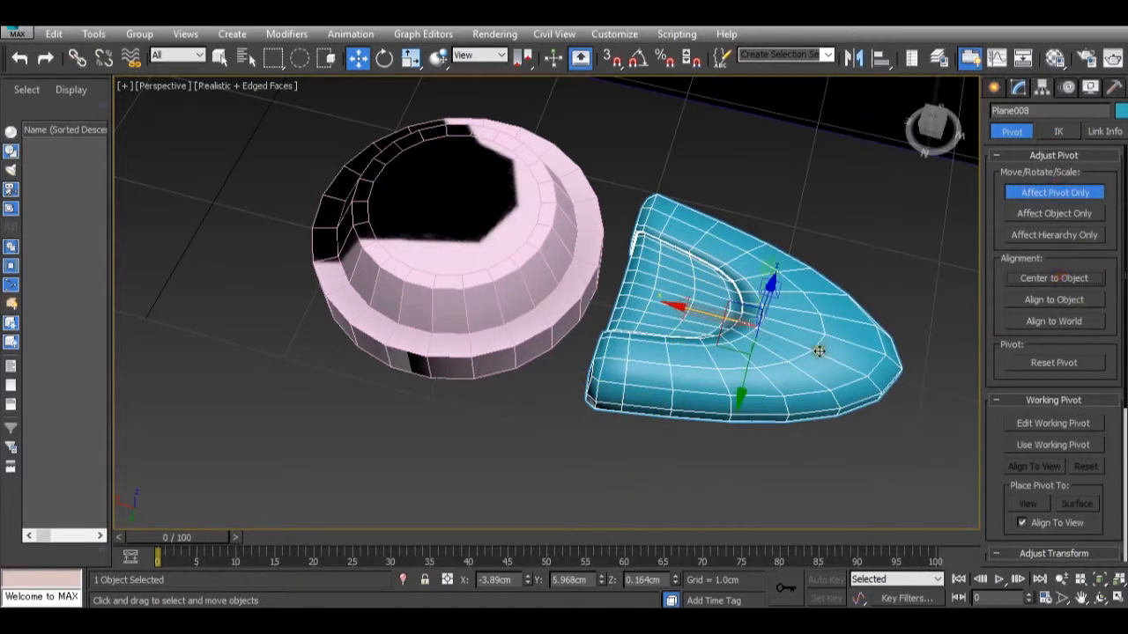
scroll(819, 352, "down", 3)
middle_click_drag(808, 350, 811, 377, "alt")
left_click(1038, 190)
Add the round foot disc to the selection and isolate it together with the toe.
middle_click_drag(670, 321, 649, 310, "alt")
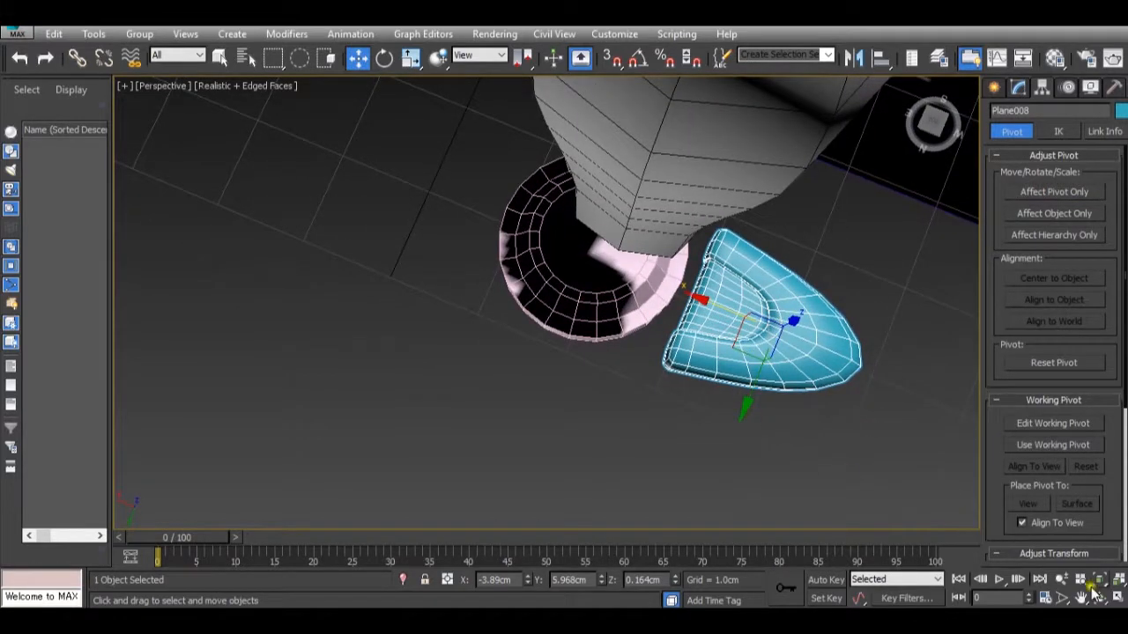
left_click(623, 296, "ctrl")
right_click(601, 285)
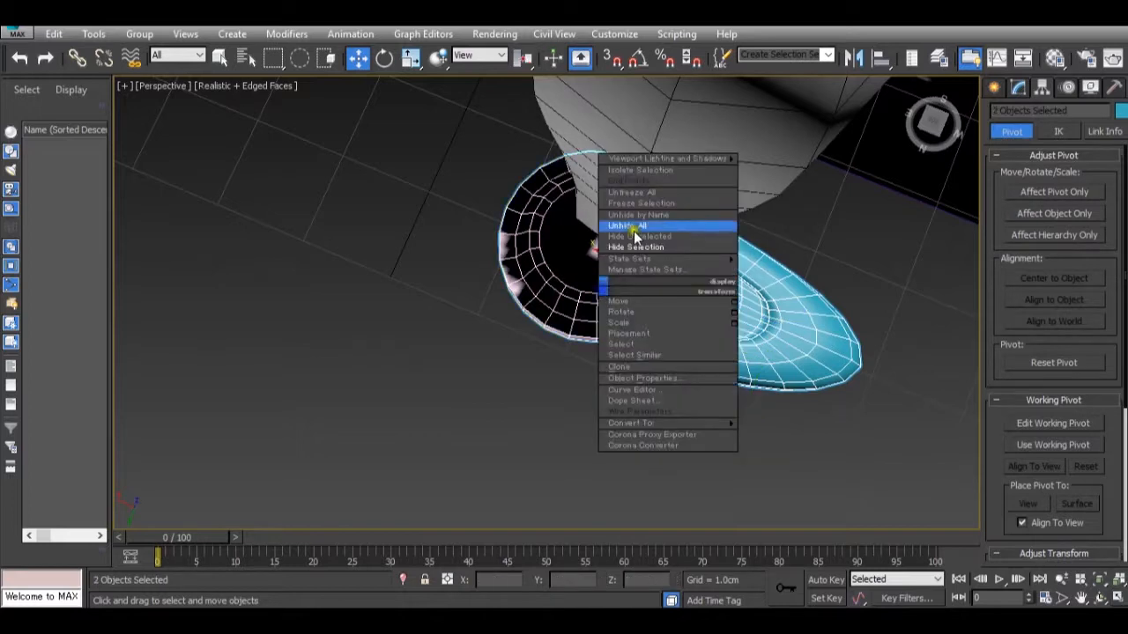
left_click(644, 193)
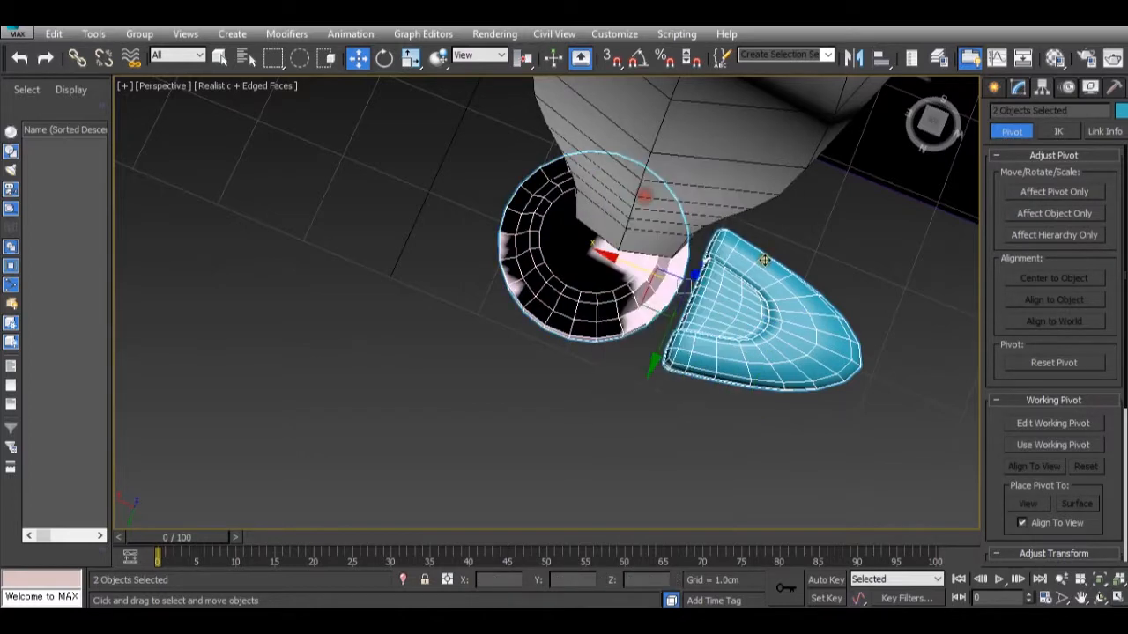
right_click(588, 250)
left_click(649, 154)
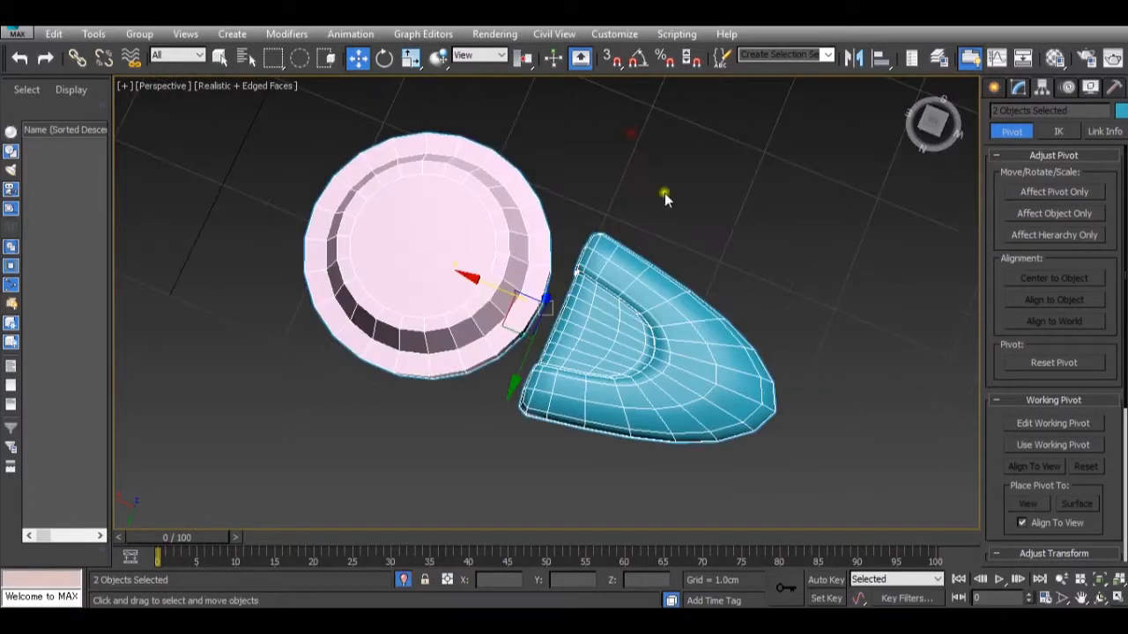
In the Top view, move only the toe's pivot along X to the round disc's center, at about -1.844 cm.
left_click(1116, 597)
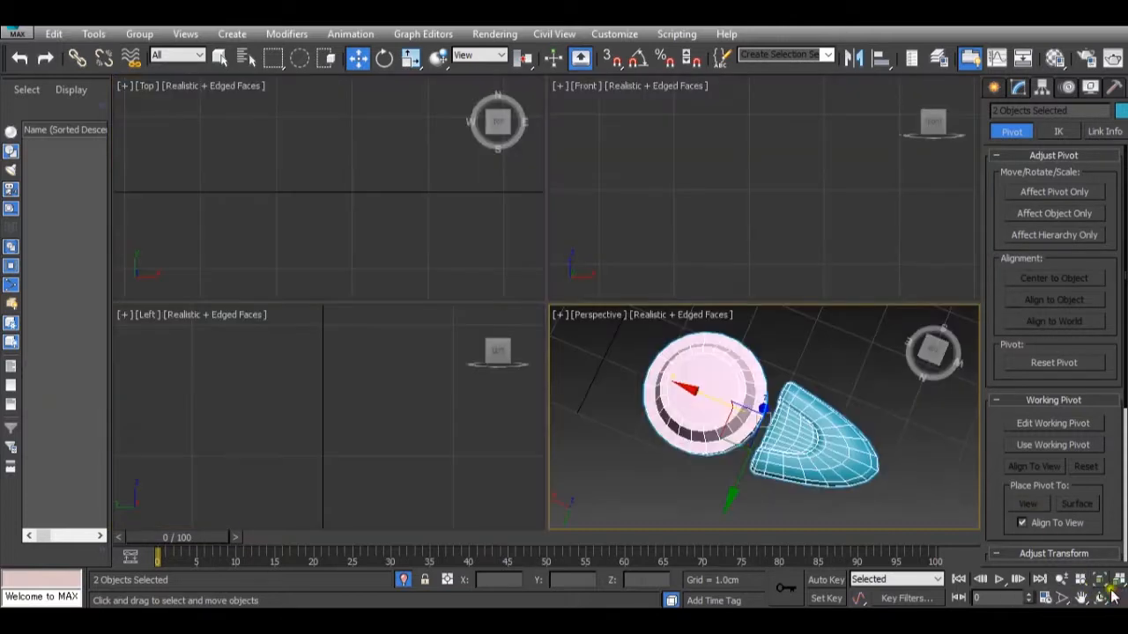
right_click(408, 186)
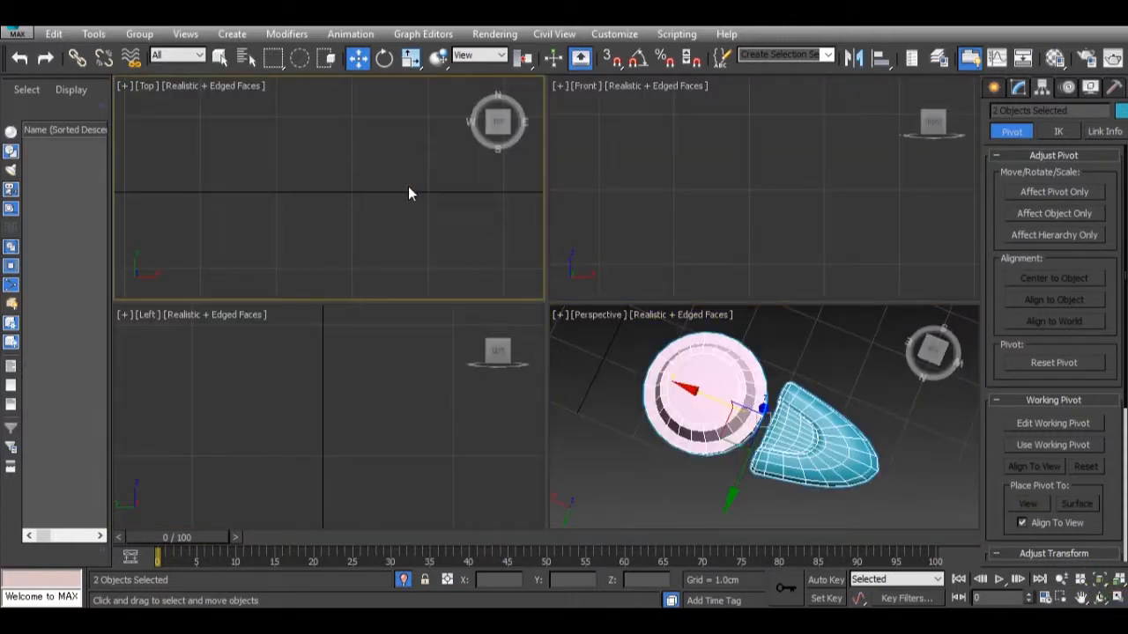
key("z")
scroll(342, 199, "up", 2)
scroll(343, 200, "up", 2)
left_click_drag(337, 134, 336, 147)
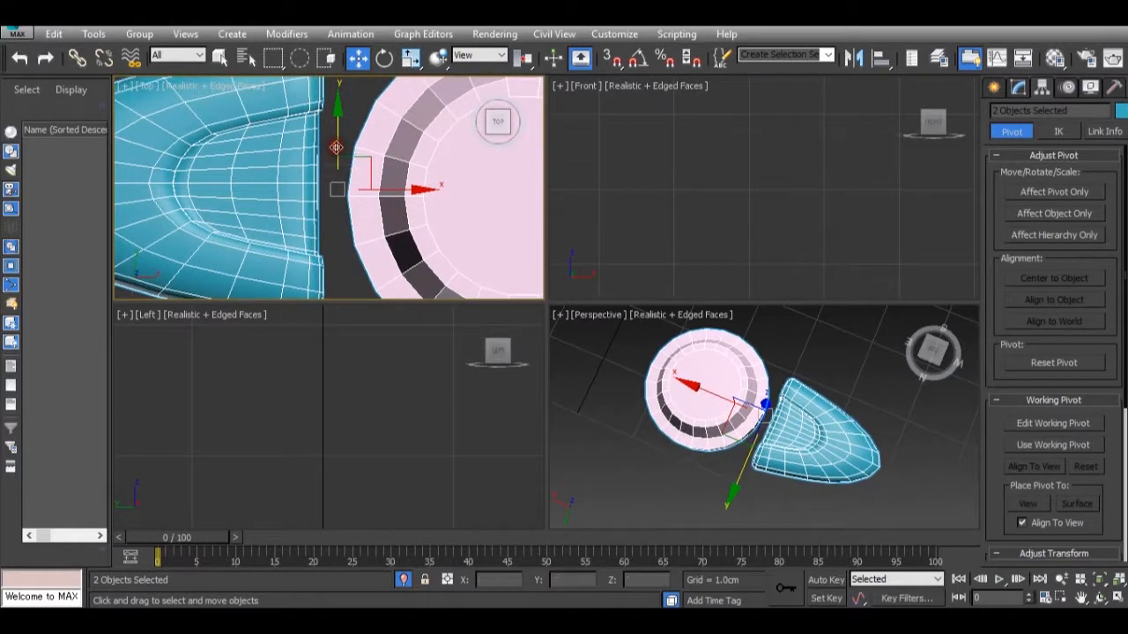
left_click(287, 173)
left_click_drag(151, 120, 145, 131)
scroll(177, 152, "down", 2)
scroll(195, 159, "down", 2)
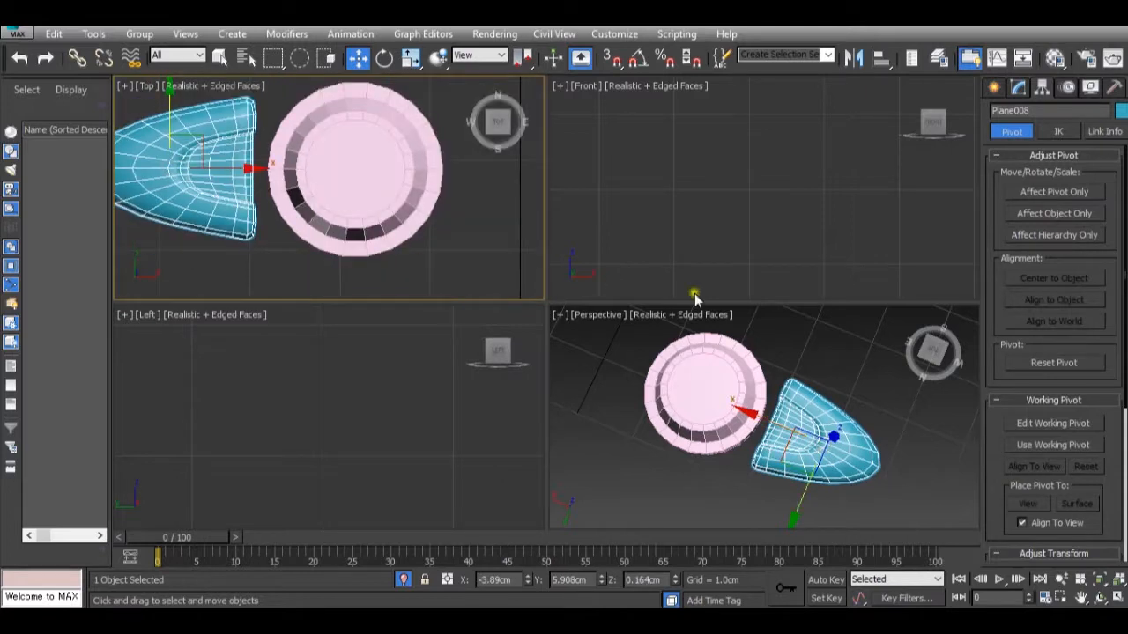
left_click(1053, 191)
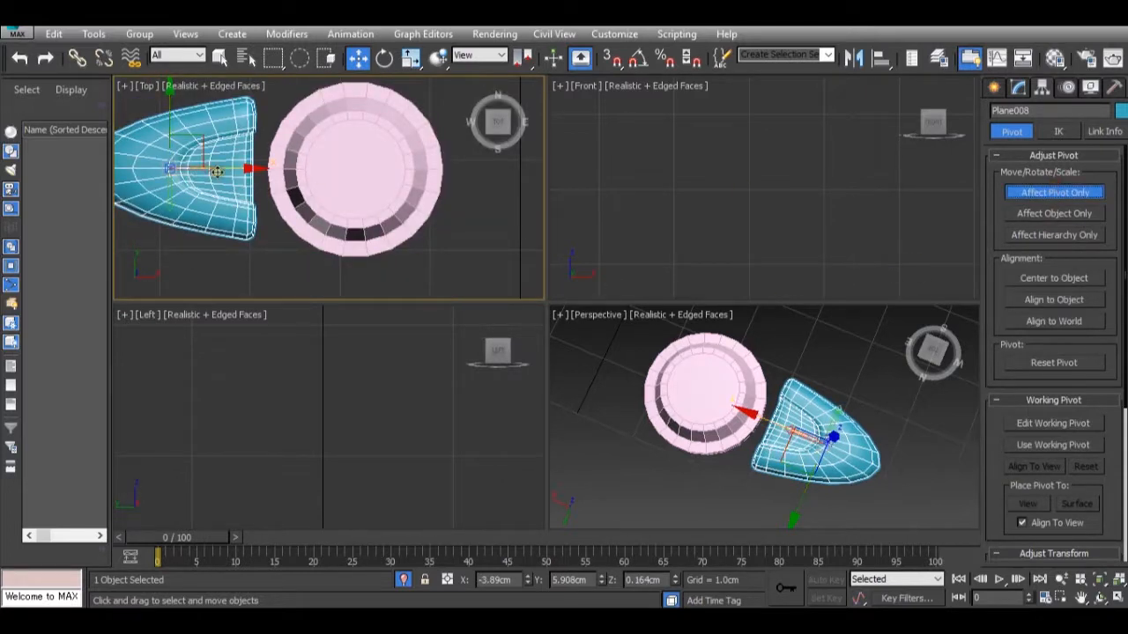
left_click_drag(254, 170, 435, 170)
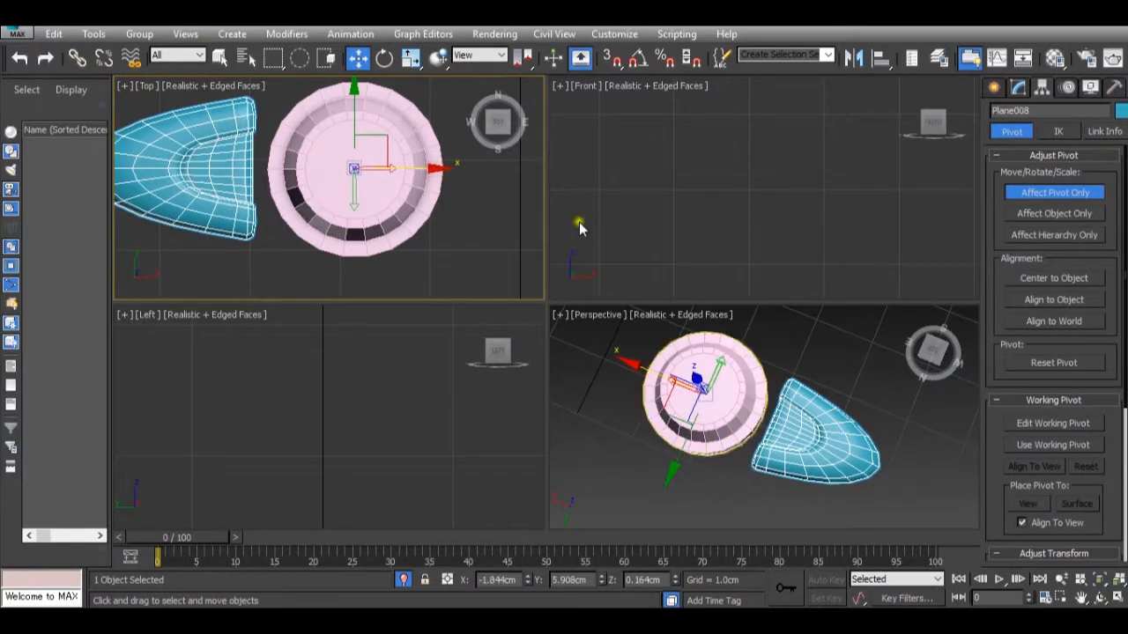
left_click(1024, 190)
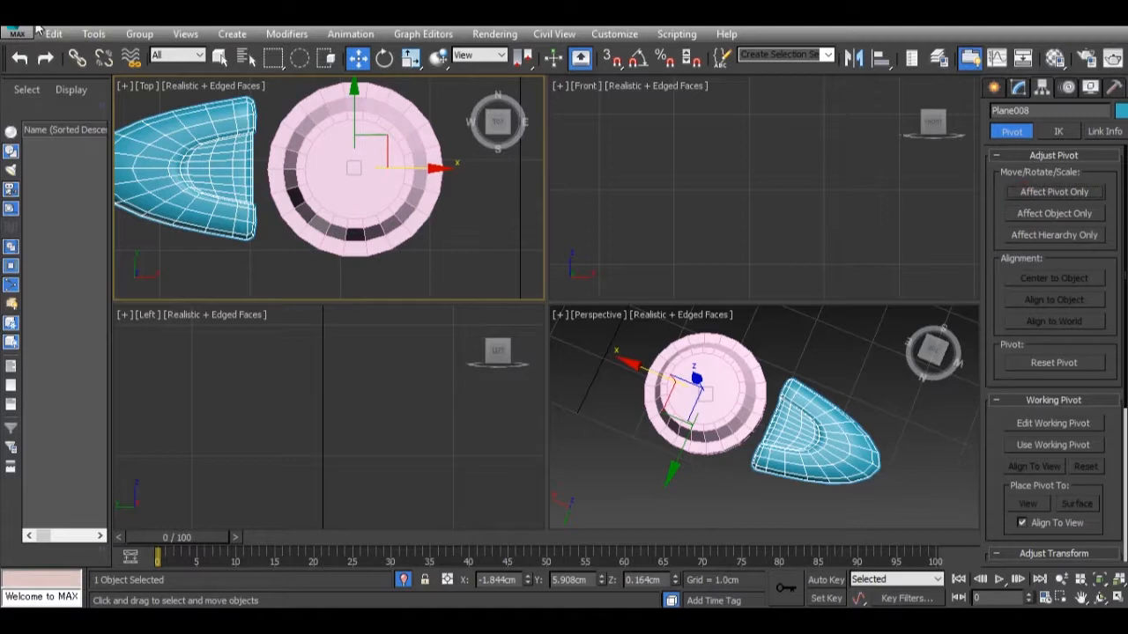
Start an Array of the toe driven by total rotation, with -4 degrees about X, and enable its preview.
left_click(71, 34)
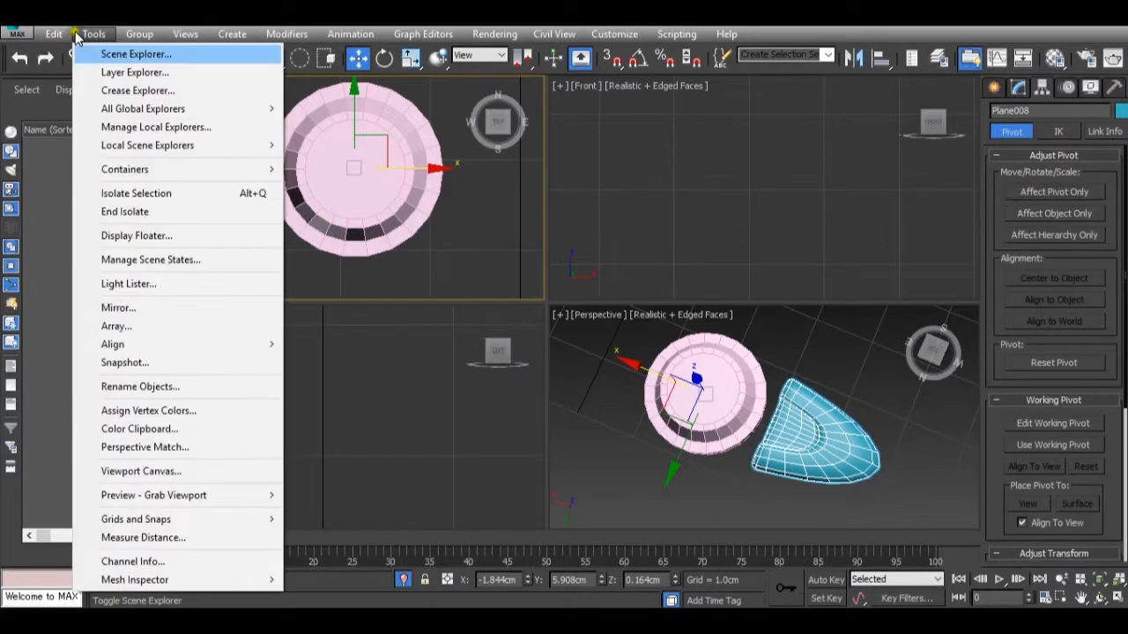
left_click(67, 36)
left_click(80, 38)
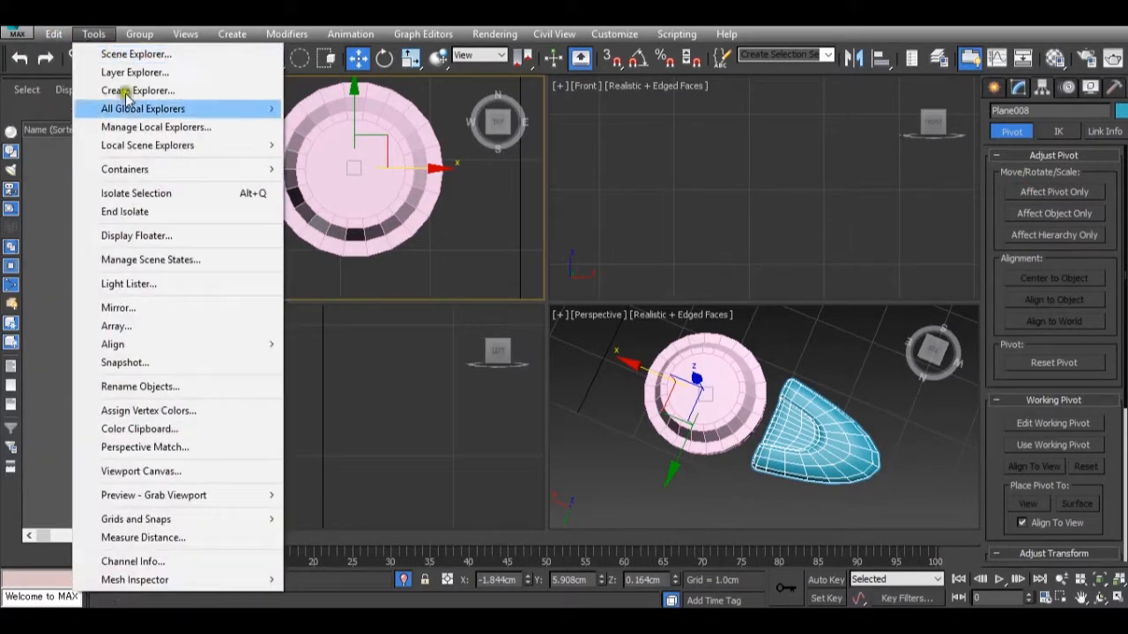
left_click(158, 329)
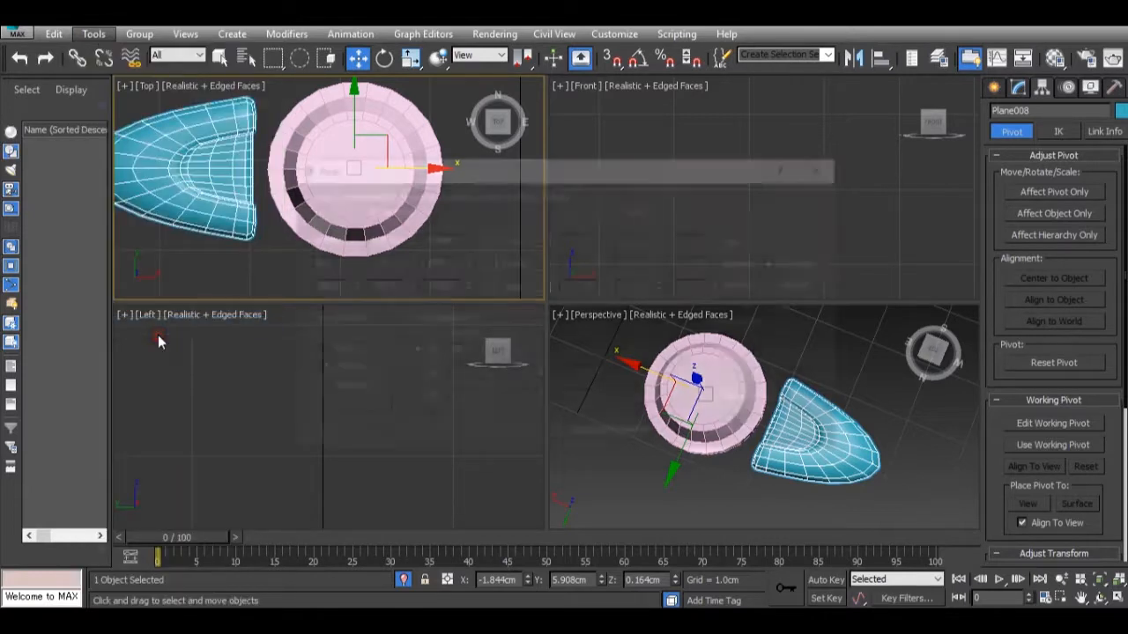
left_click_drag(541, 164, 768, 161)
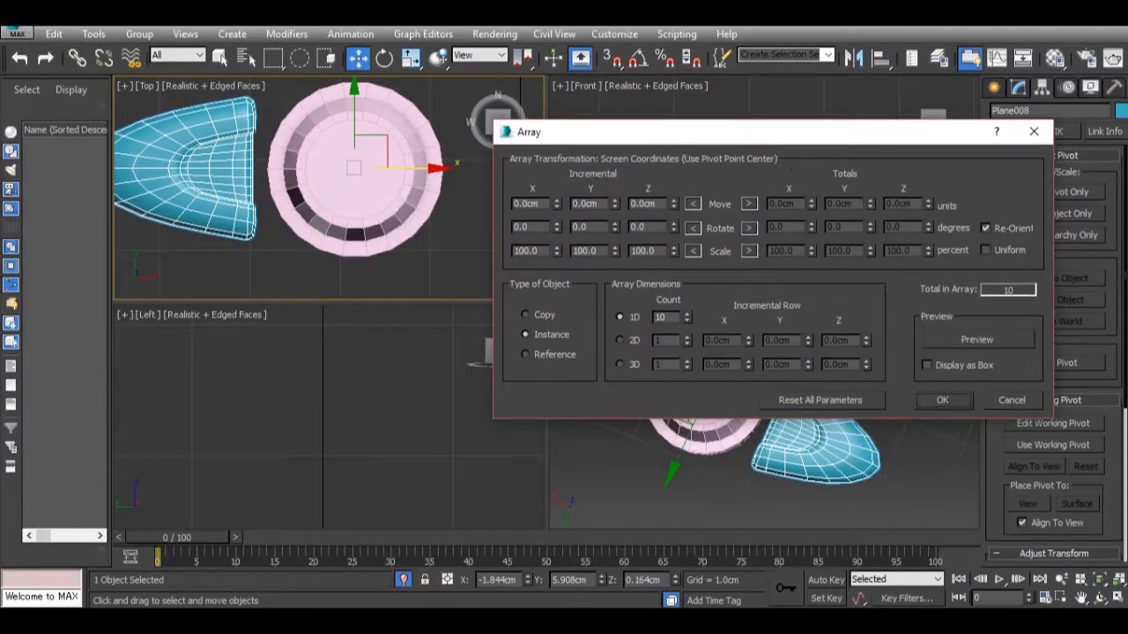
left_click(749, 228)
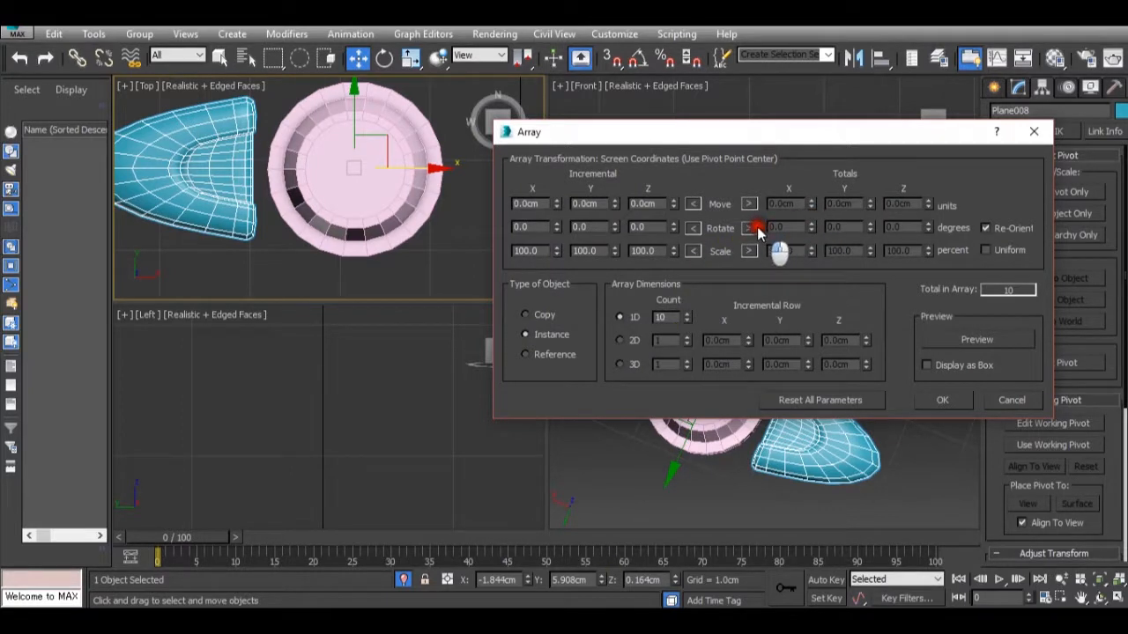
left_click(815, 231)
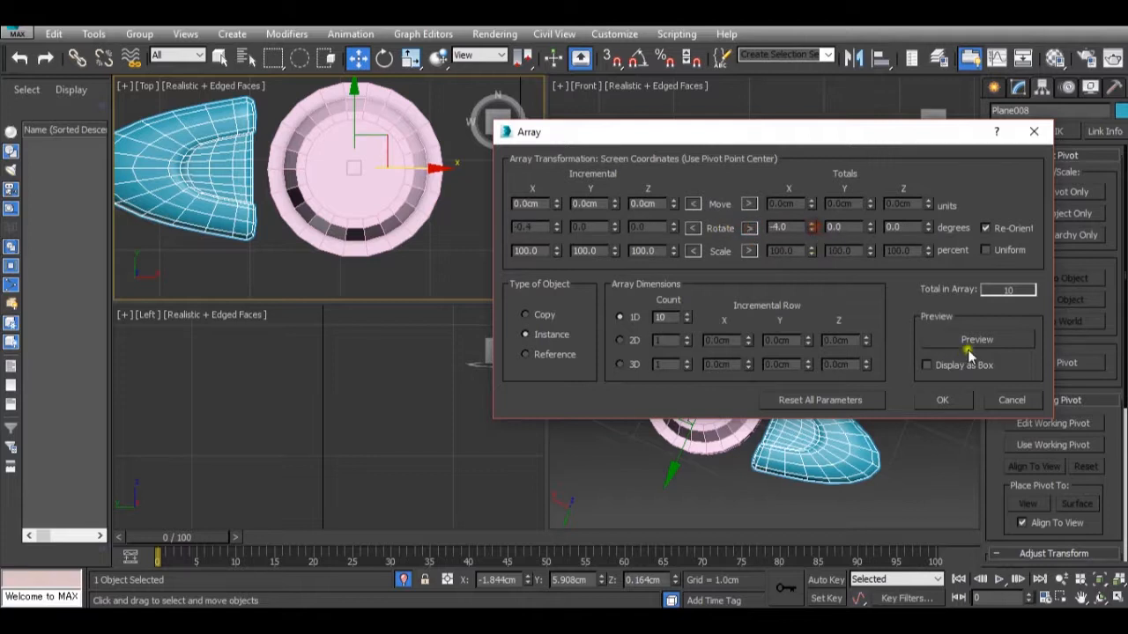
left_click(973, 341)
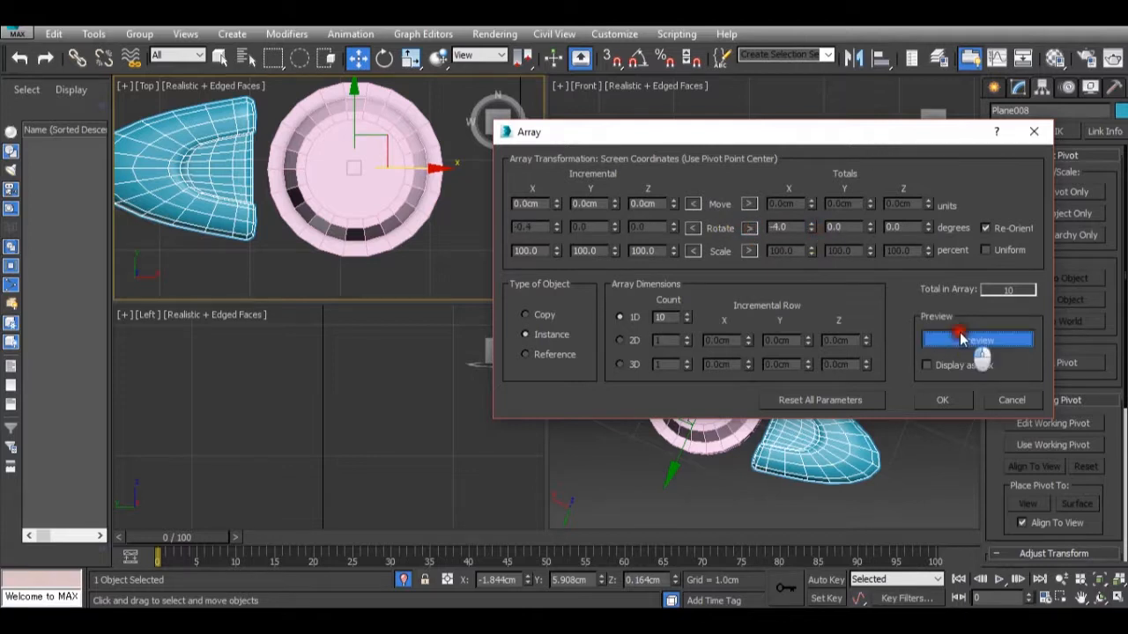
Reset the array's total X rotation to 0 and try a count of 2 with a 266-degree total Z rotation.
double_click(669, 317)
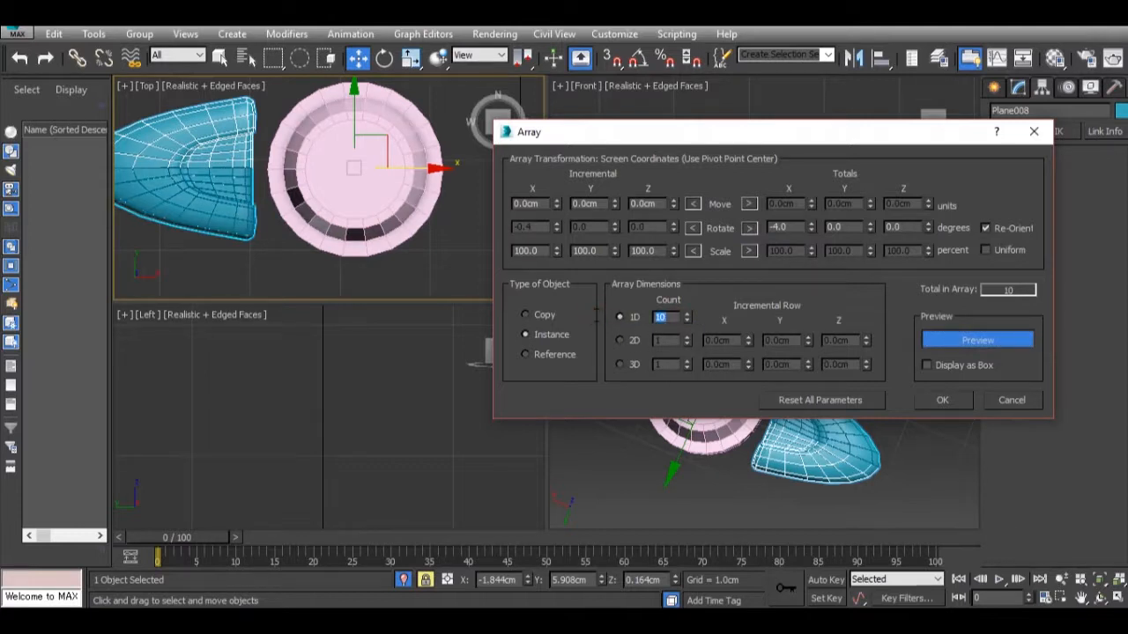
key("Return")
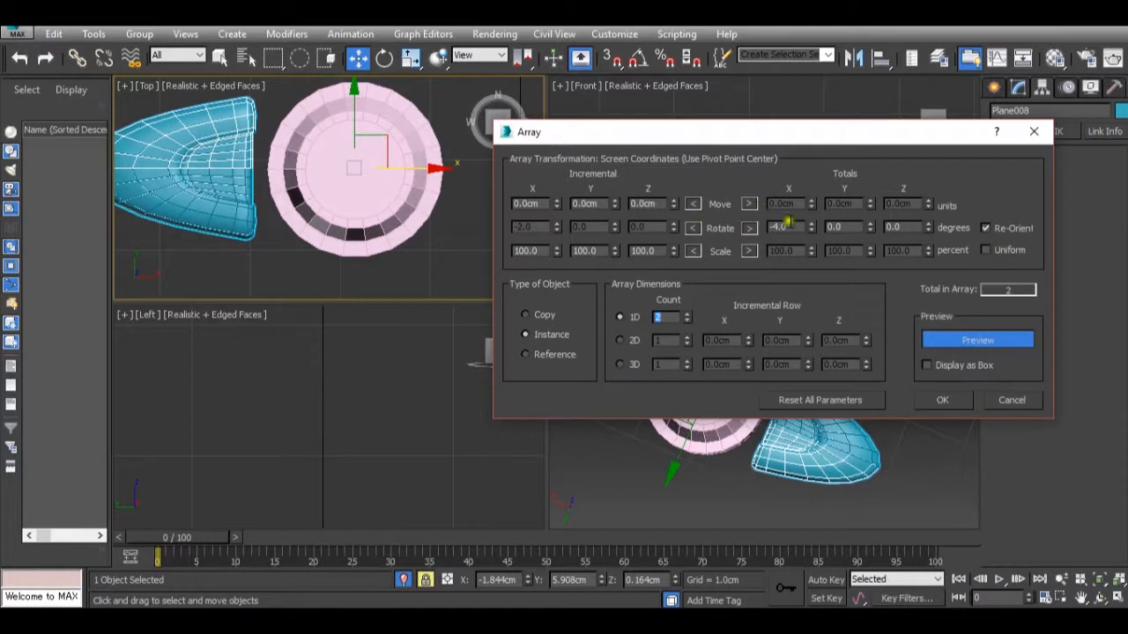
right_click(811, 227)
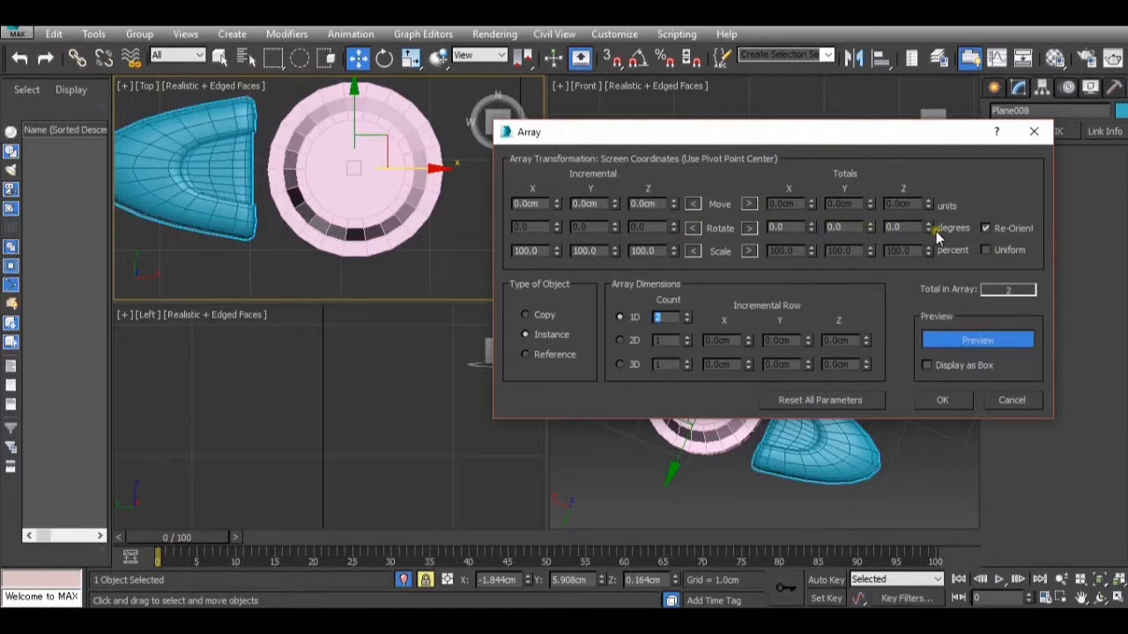
left_click_drag(928, 231, 908, 598)
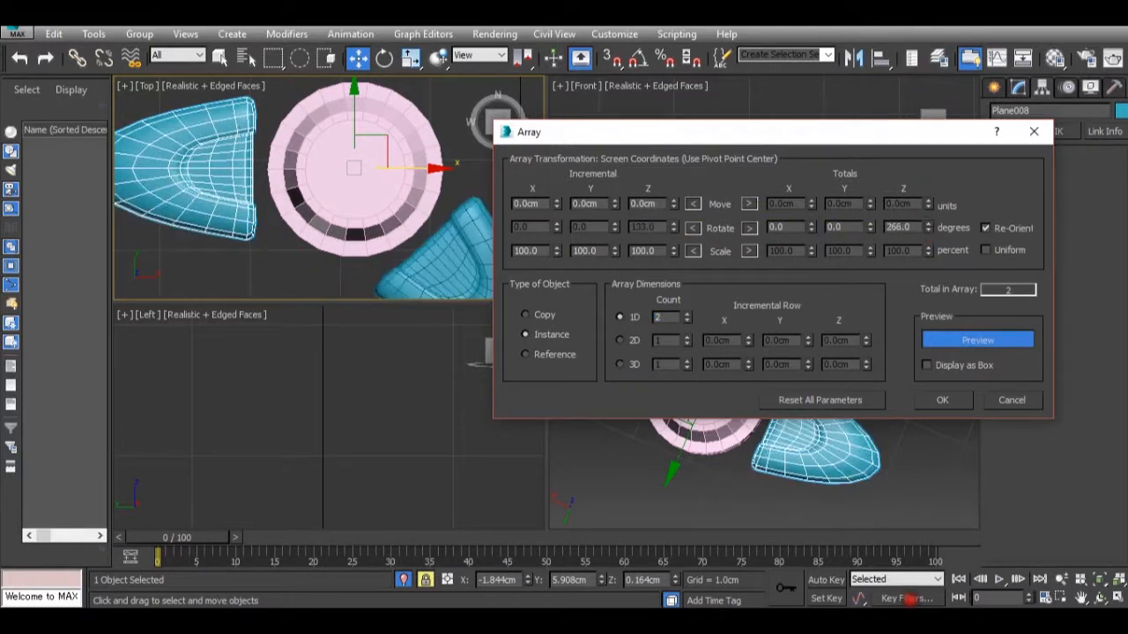
Array the toe around the disc as 3 instances over a total Z rotation of 360 degrees.
double_click(656, 316)
type("3")
key("Return")
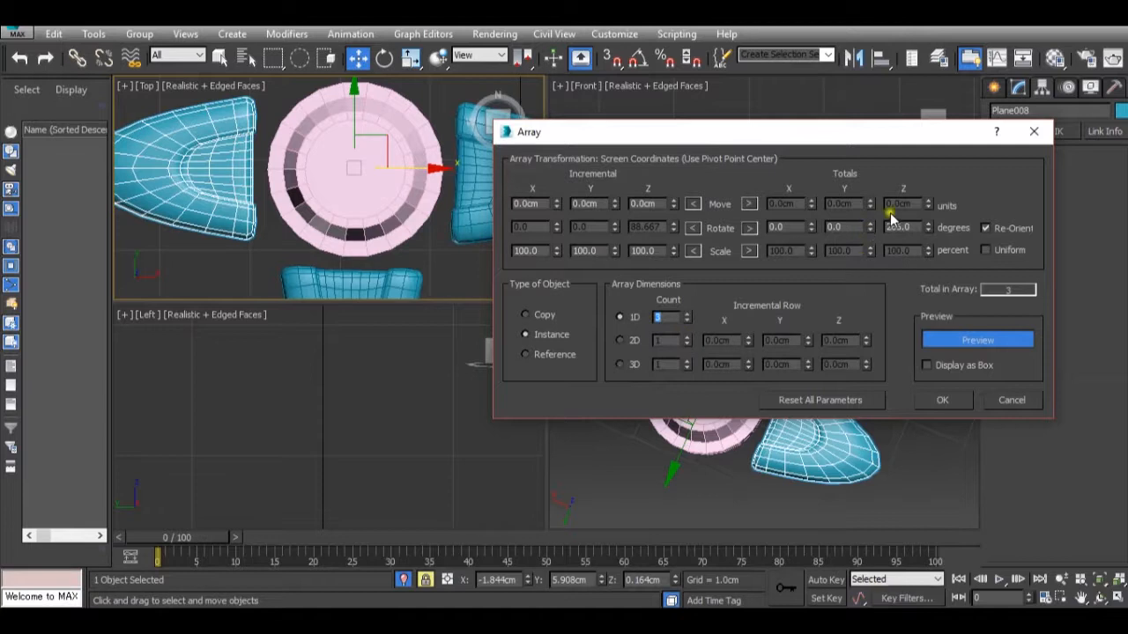
left_click_drag(919, 229, 838, 206)
left_click(915, 228)
left_click_drag(909, 227, 855, 231)
type("360")
key("Return")
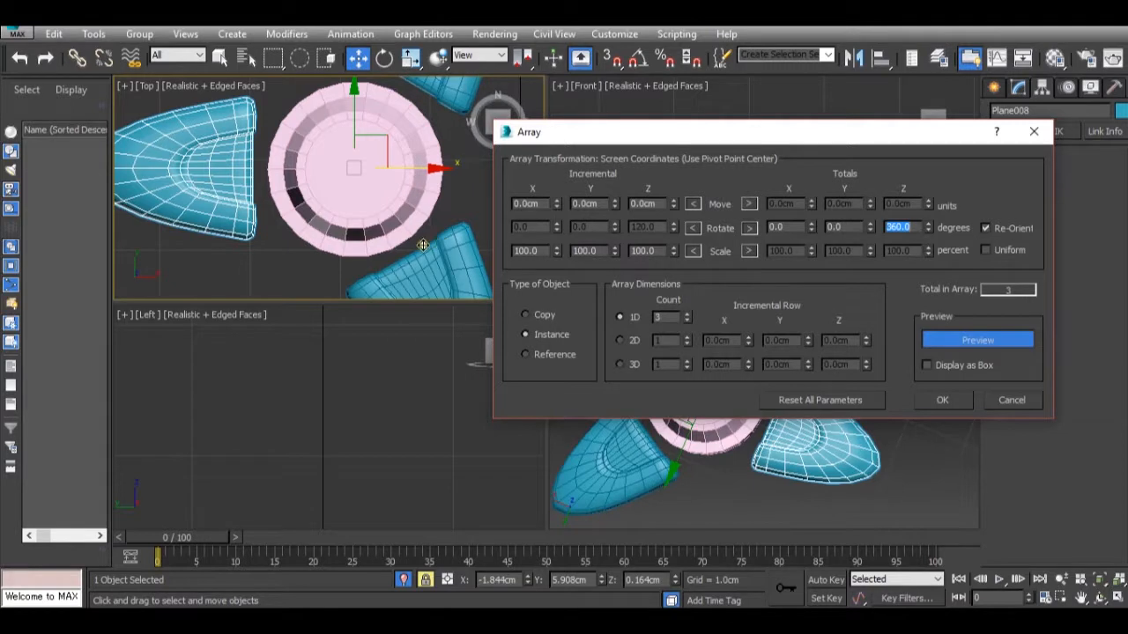
scroll(434, 252, "down", 3)
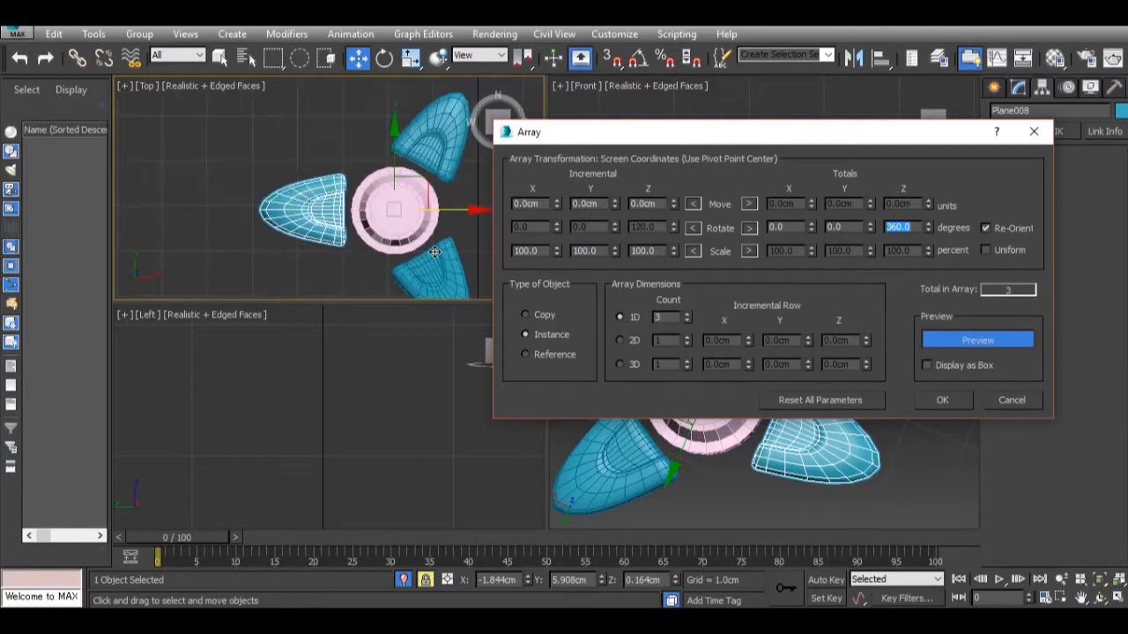
left_click(942, 400)
Examine the arrangement of the three toes around the disc from several angles and distances in the Perspective view.
scroll(848, 435, "down", 3)
middle_click_drag(849, 435, 685, 426, "alt")
scroll(688, 440, "up", 3)
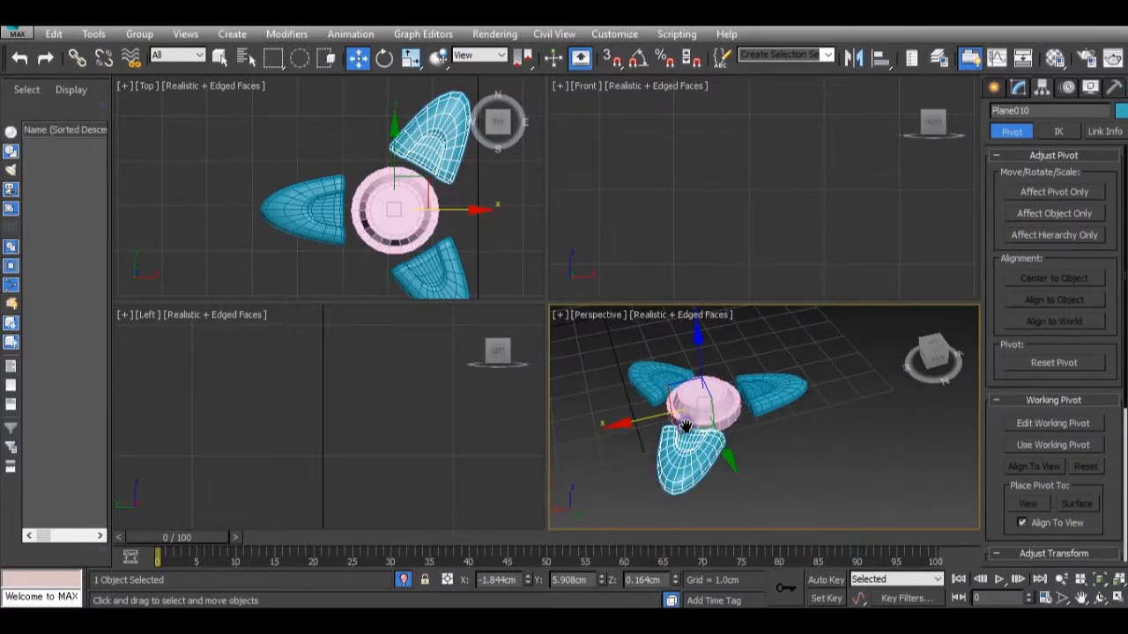
middle_click_drag(700, 398, 608, 354)
middle_click_drag(456, 296, 368, 359)
scroll(690, 411, "up", 3)
scroll(690, 411, "down", 3)
scroll(673, 396, "up", 3)
scroll(672, 396, "down", 3)
middle_click_drag(568, 407, 838, 491)
scroll(833, 476, "down", 10)
scroll(800, 464, "up", 10)
scroll(758, 410, "down", 4)
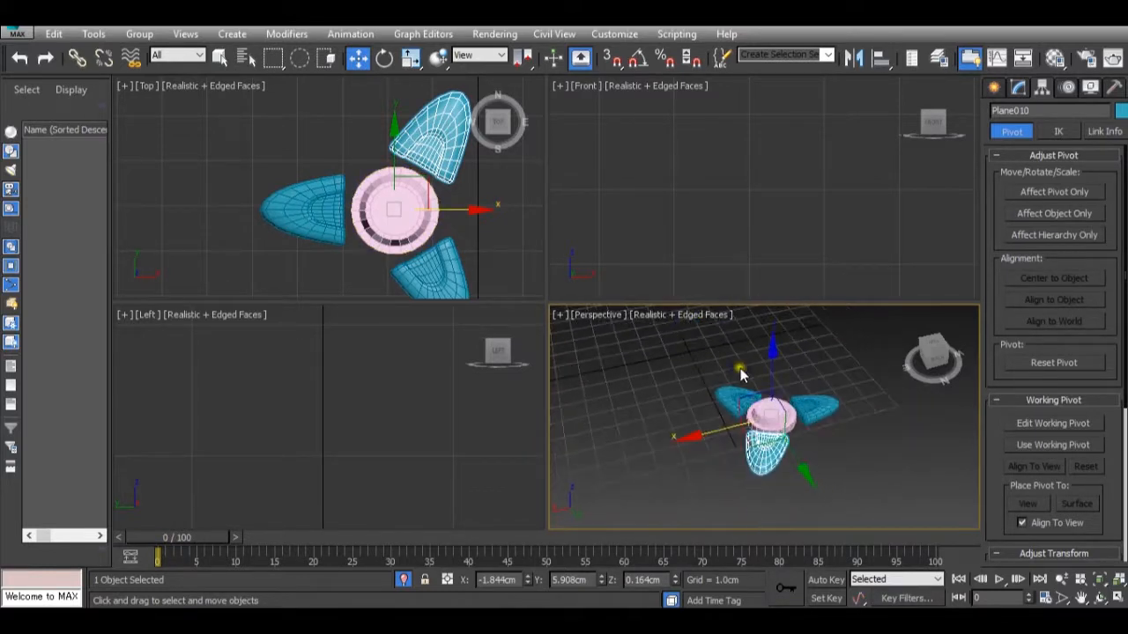
End the isolation and select the round disc together with all three toes.
right_click(740, 368)
left_click(803, 306)
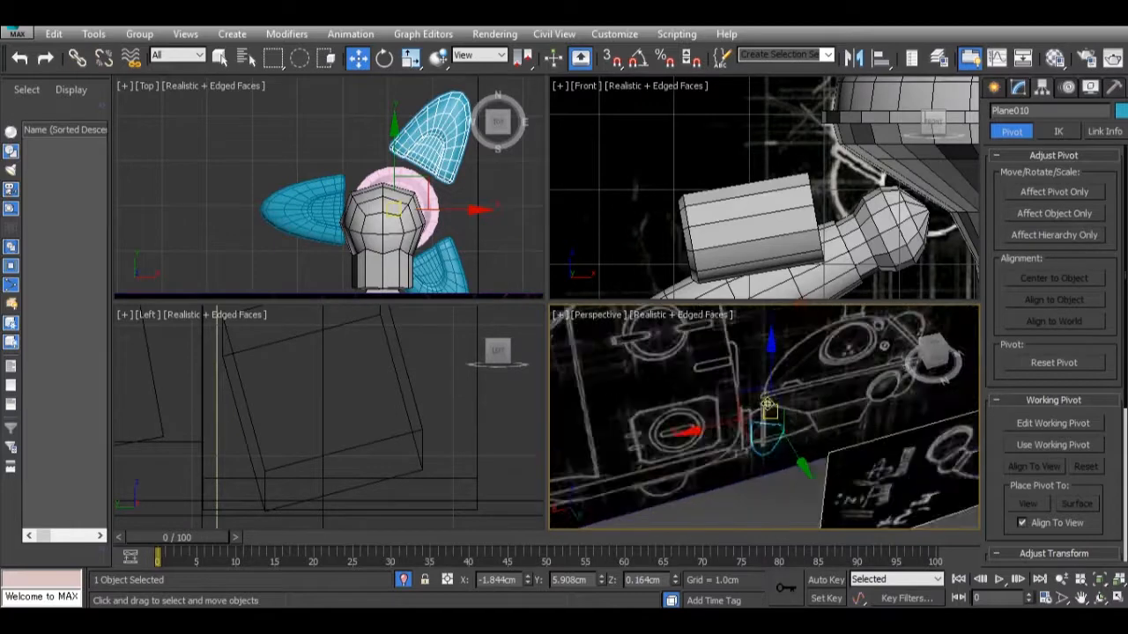
scroll(767, 403, "down", 3)
scroll(767, 402, "up", 8)
scroll(791, 451, "down", 6)
mouse_move(734, 467)
middle_mouse_down("alt")
mouse_move(790, 451)
mouse_move(820, 473)
mouse_move(639, 470)
mouse_move(599, 455)
mouse_move(675, 446)
middle_mouse_up("alt")
scroll(815, 452, "up", 8)
left_click(816, 452, "ctrl")
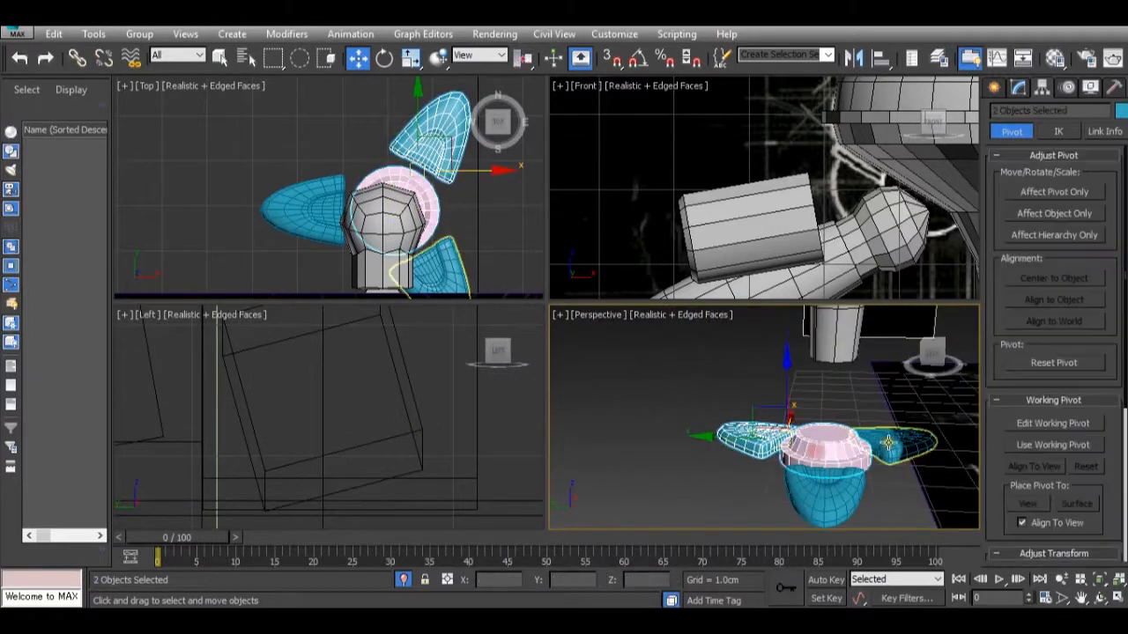
left_click(891, 446, "ctrl")
left_click(821, 504, "ctrl")
scroll(784, 437, "down", 6)
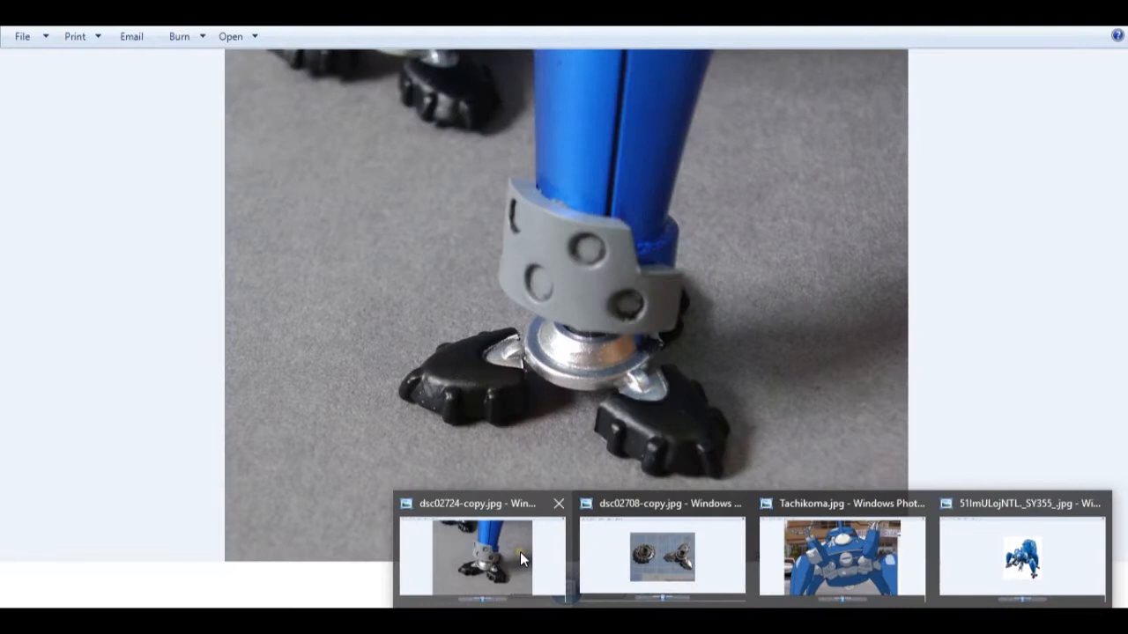
Check the foot proportions in the reference photo dsc02724-copy.jpg and uniformly scale down the disc and three toes together.
left_click(519, 552)
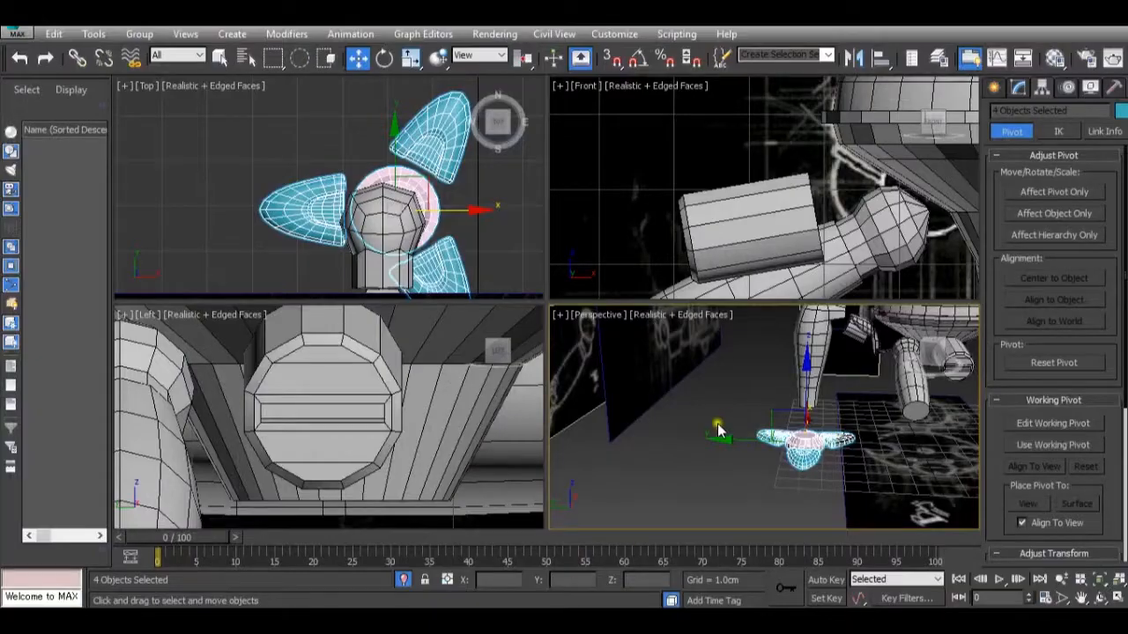
middle_click_drag(718, 430, 816, 426, "alt")
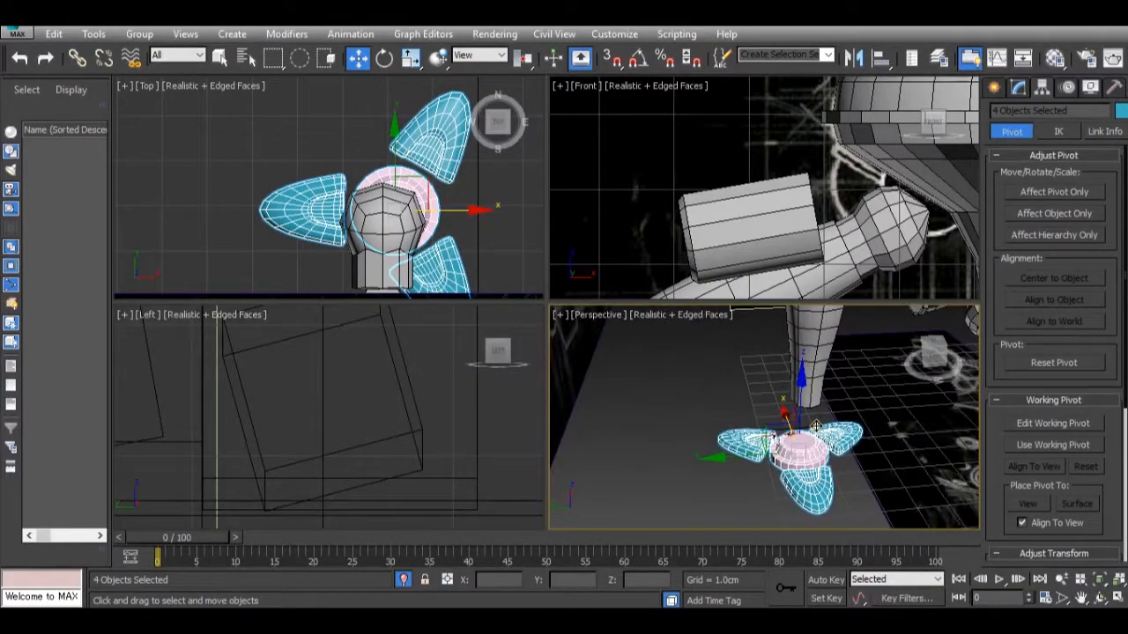
key("r")
left_click_drag(783, 445, 745, 529)
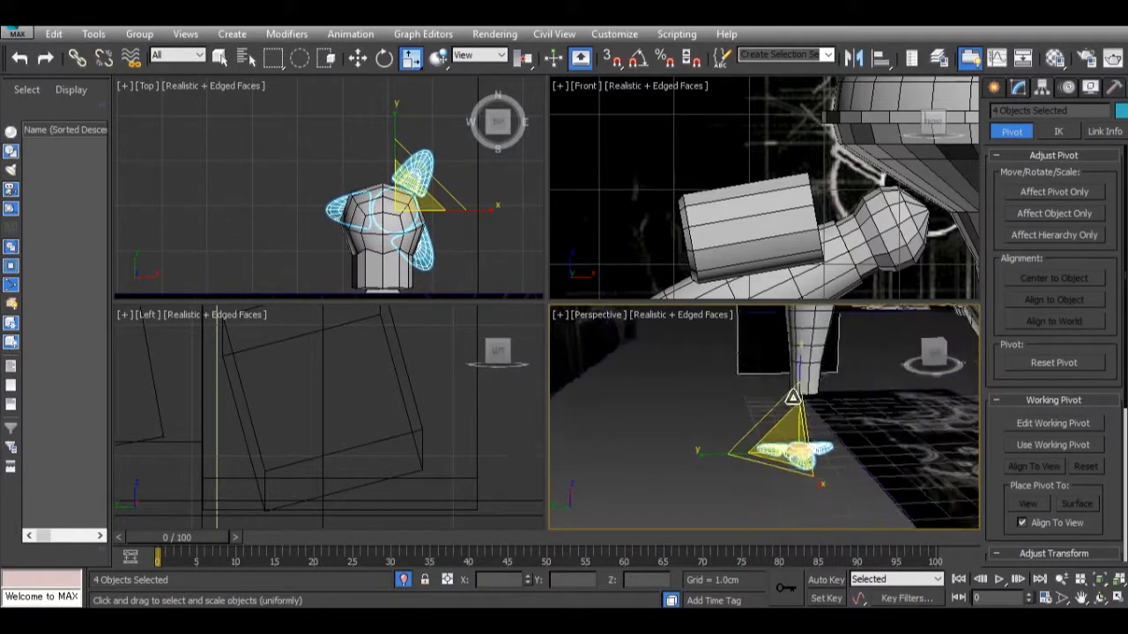
Raise the complete foot toward the leg's lower end and shift it along negative X beneath the leg.
key("w")
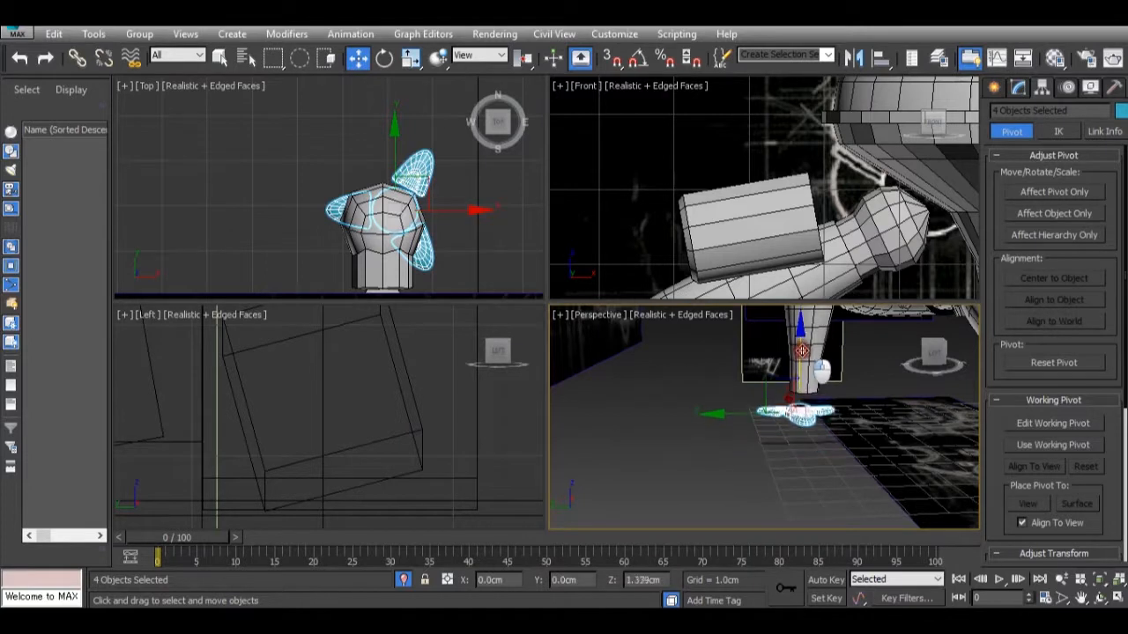
middle_click_drag(803, 349, 893, 429, "alt")
scroll(811, 404, "up", 8)
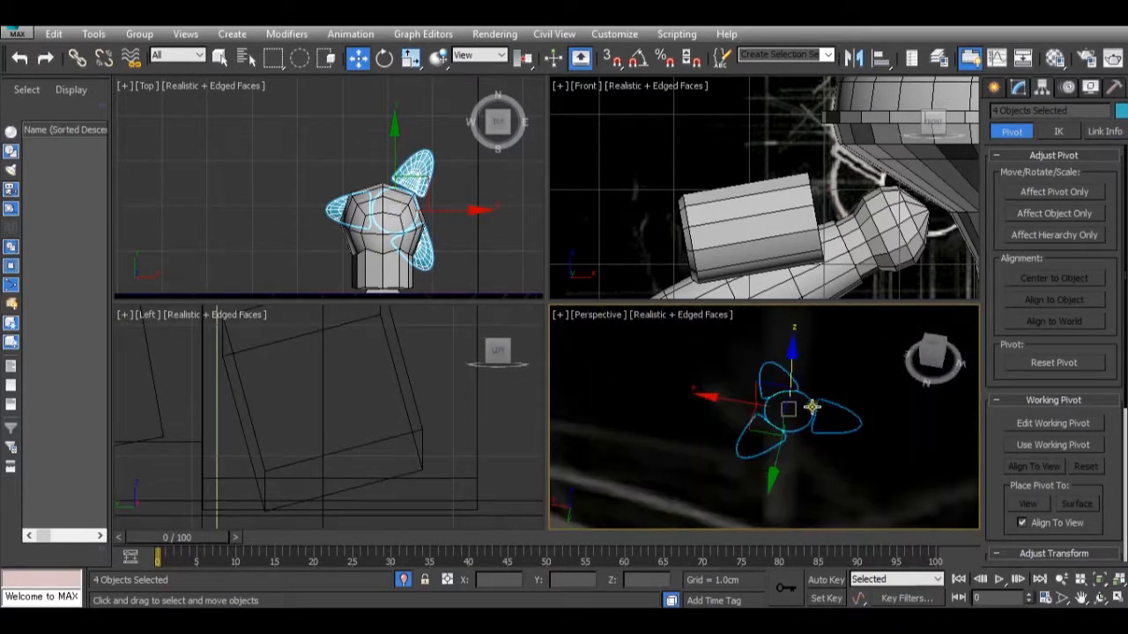
left_click_drag(717, 404, 746, 408)
mouse_move(745, 419)
middle_mouse_down("alt")
mouse_move(738, 443)
mouse_move(729, 403)
mouse_move(663, 382)
mouse_move(650, 392)
mouse_move(660, 428)
mouse_move(758, 473)
mouse_move(678, 479)
mouse_move(640, 438)
mouse_move(688, 415)
middle_mouse_up("alt")
Examine the foot's size and placement against the whole robot and the reference planes in the Perspective and Left views.
scroll(729, 404, "down", 4)
scroll(695, 425, "down", 10)
scroll(779, 379, "up", 3)
middle_click_drag(760, 390, 724, 414, "alt")
scroll(759, 391, "down", 2)
scroll(726, 420, "up", 3)
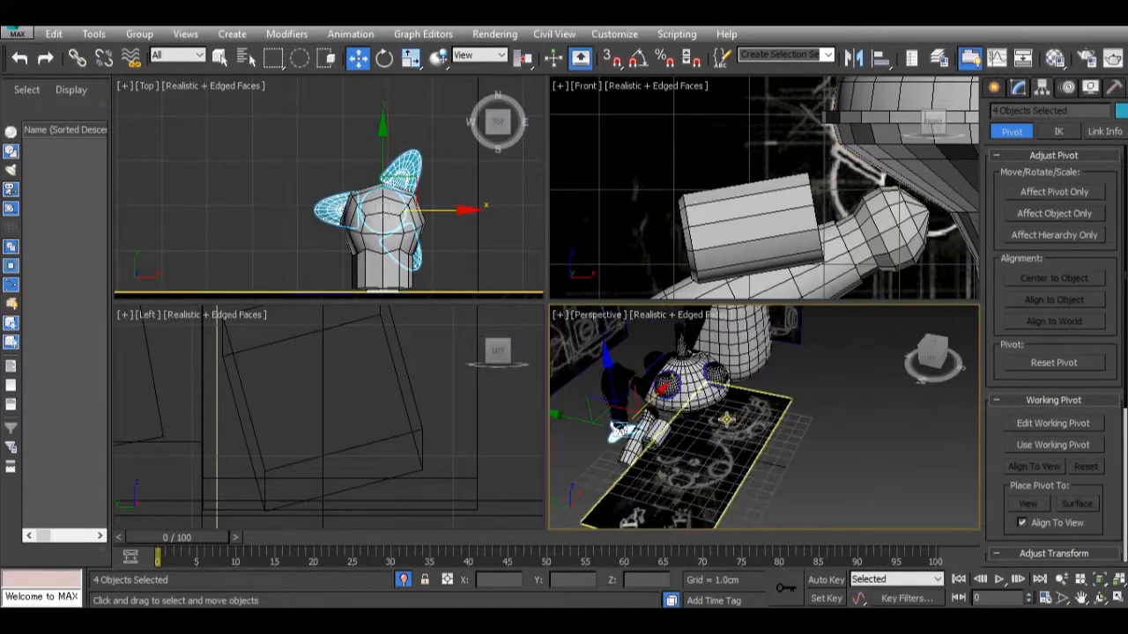
scroll(727, 420, "up", 3)
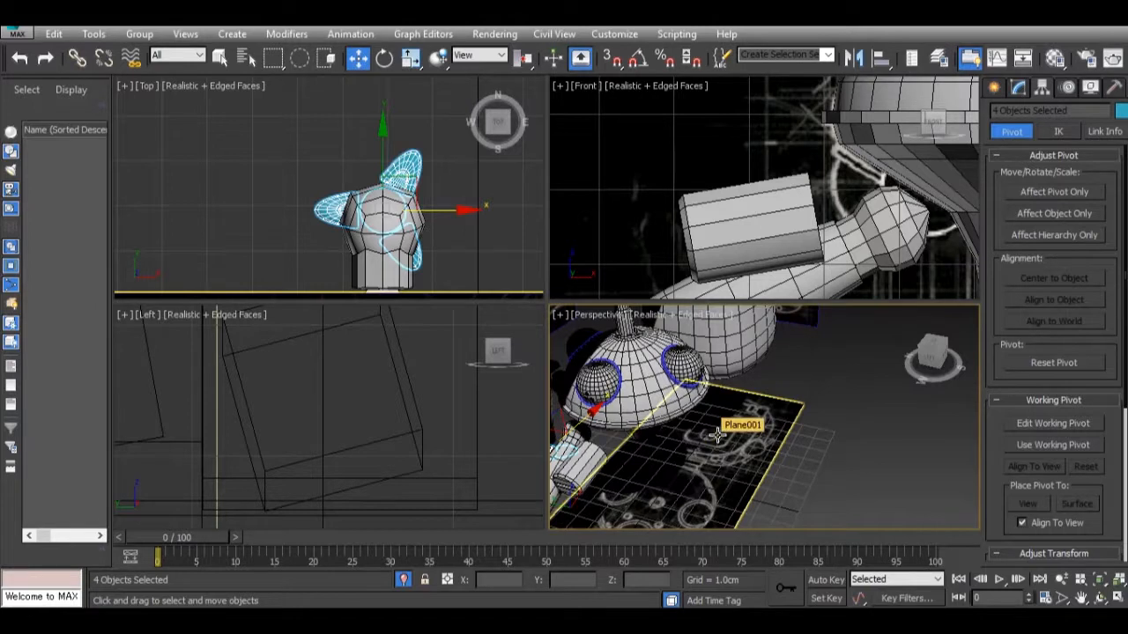
middle_click_drag(718, 434, 756, 362, "alt")
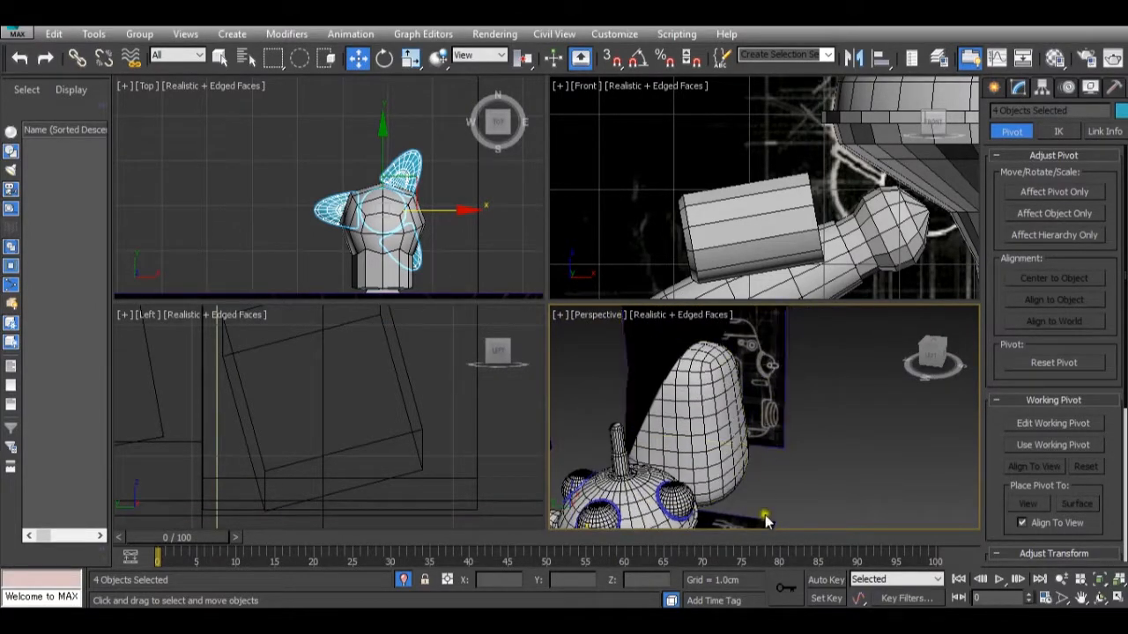
mouse_move(763, 606)
mouse_move(972, 536)
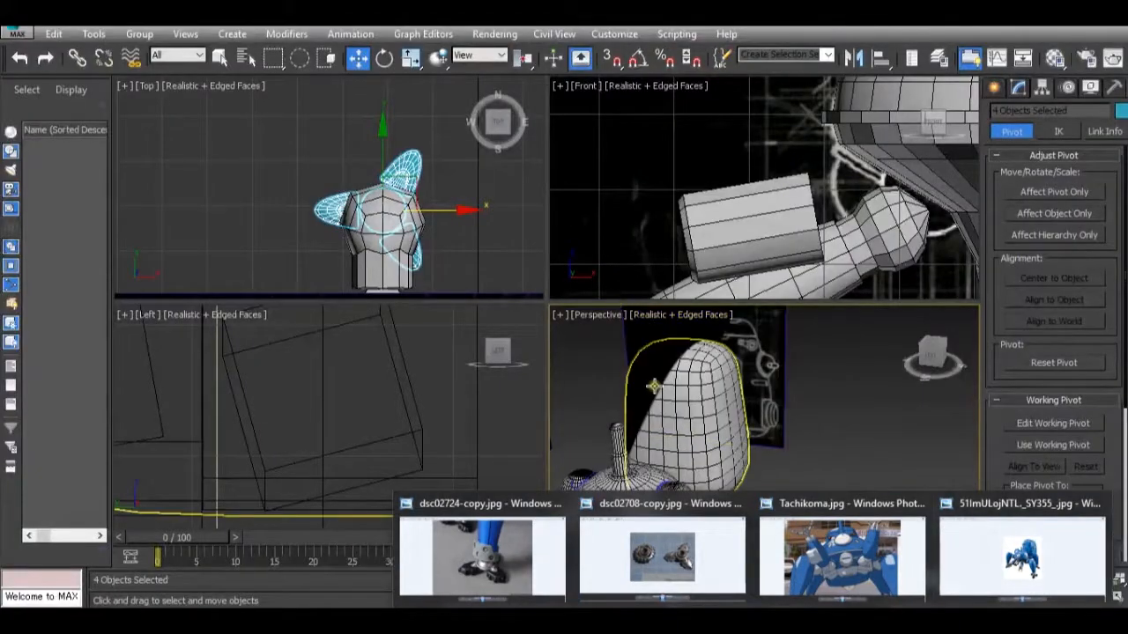
scroll(442, 377, "down", 10)
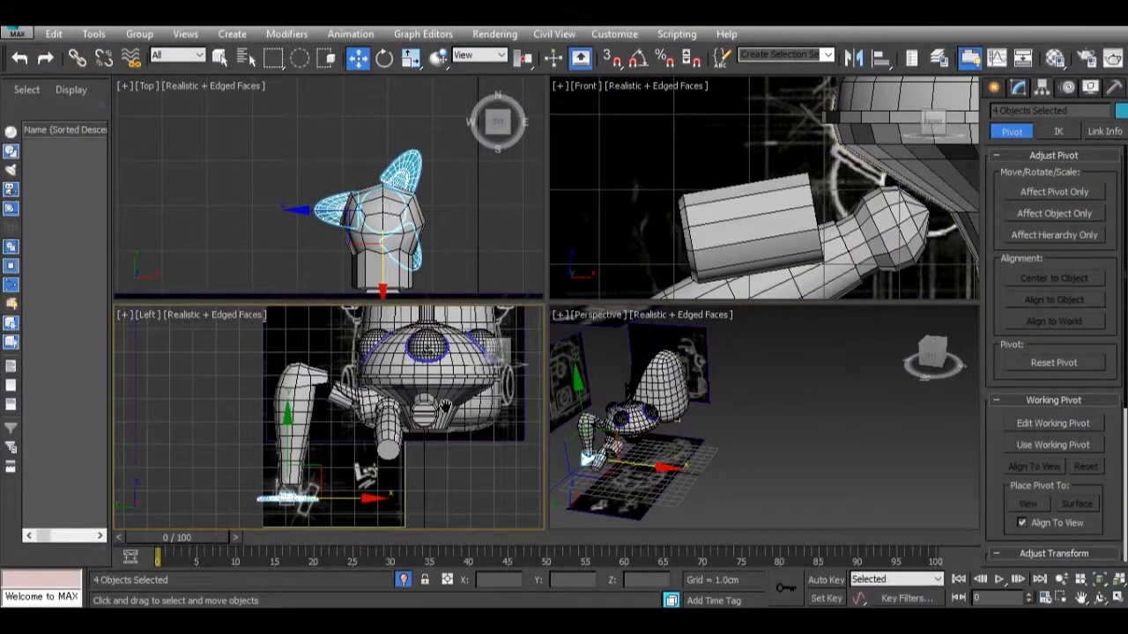
Create a cylinder in the Front view beside the large rear pod, about 1.19 cm in radius and 1.33 cm high.
middle_click_drag(428, 352, 377, 408)
scroll(738, 223, "down", 10)
middle_click_drag(827, 165, 731, 234)
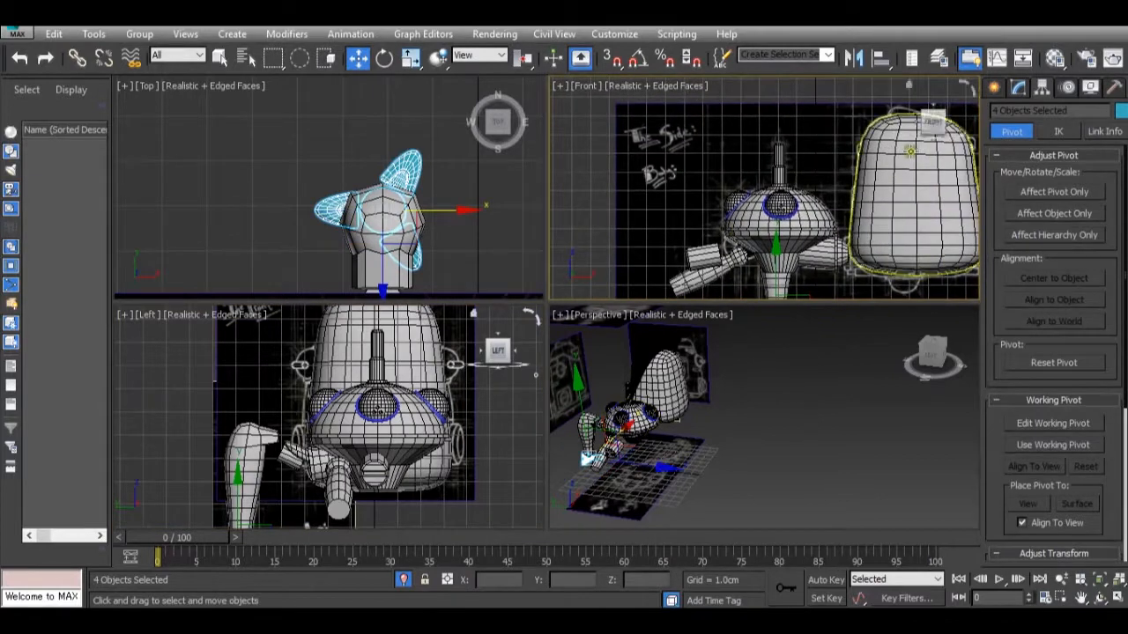
middle_click_drag(893, 165, 844, 168)
left_click(996, 87)
left_click(1022, 227)
middle_click_drag(969, 187, 875, 182)
left_click_drag(857, 165, 874, 183)
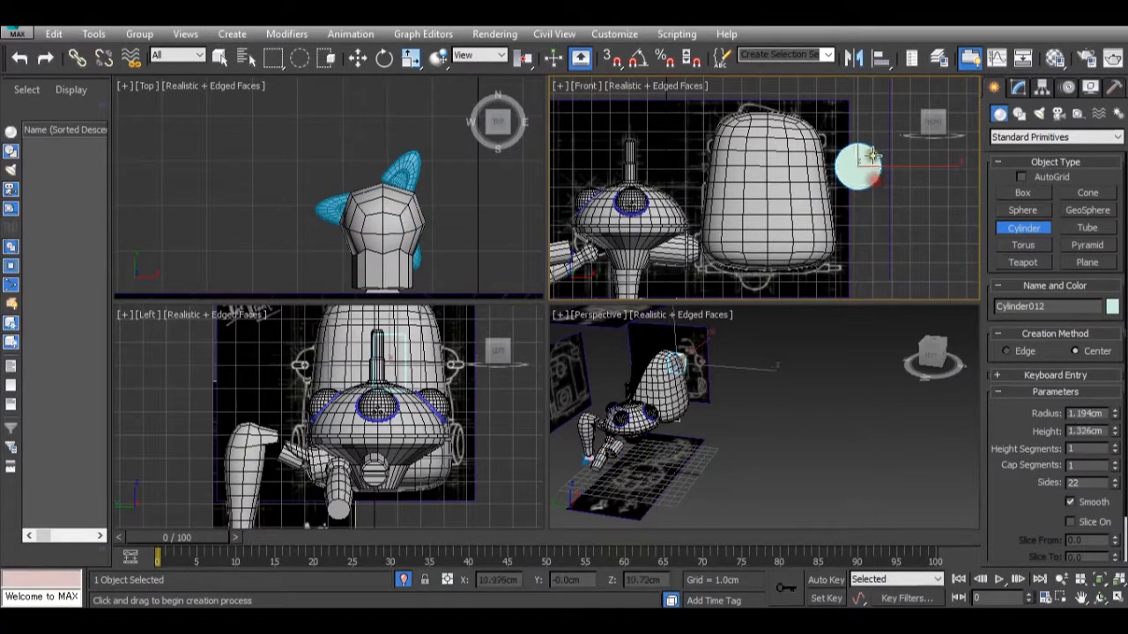
Move the new cylinder over the rear pod and out to its side, to about X 5.17, Y -2.89 cm.
scroll(677, 353, "up", 5)
key("w")
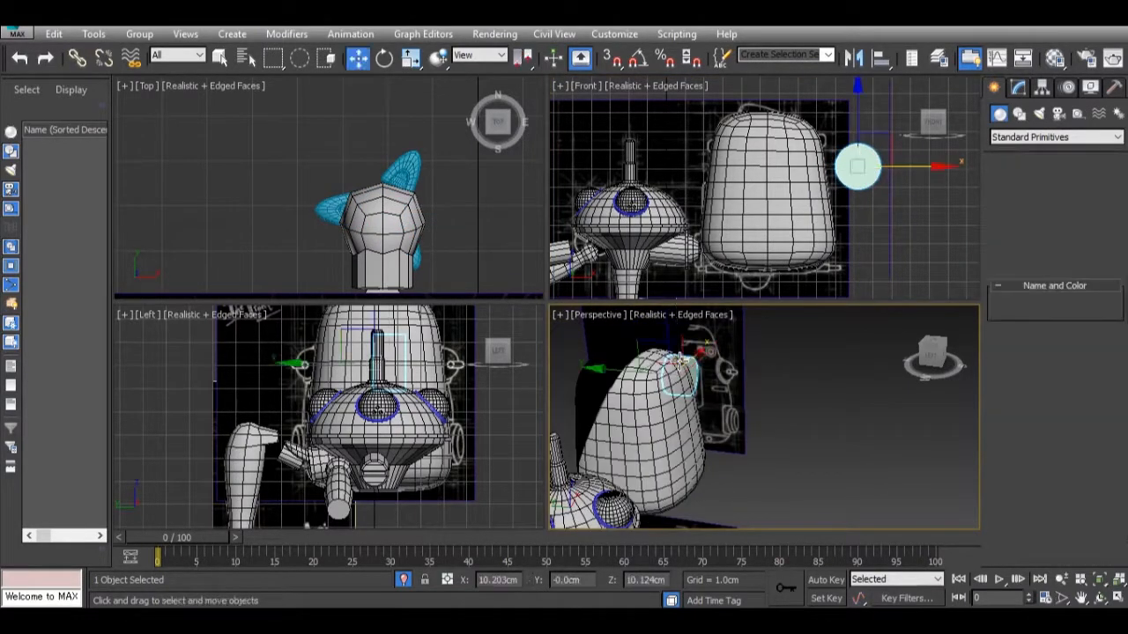
left_click_drag(701, 352, 750, 395)
key("ctrl+z")
middle_click_drag(756, 383, 599, 412, "alt")
left_click(683, 388)
left_click_drag(750, 402, 672, 388)
middle_click_drag(671, 388, 748, 383, "alt")
scroll(798, 354, "down", 5)
scroll(747, 380, "up", 3)
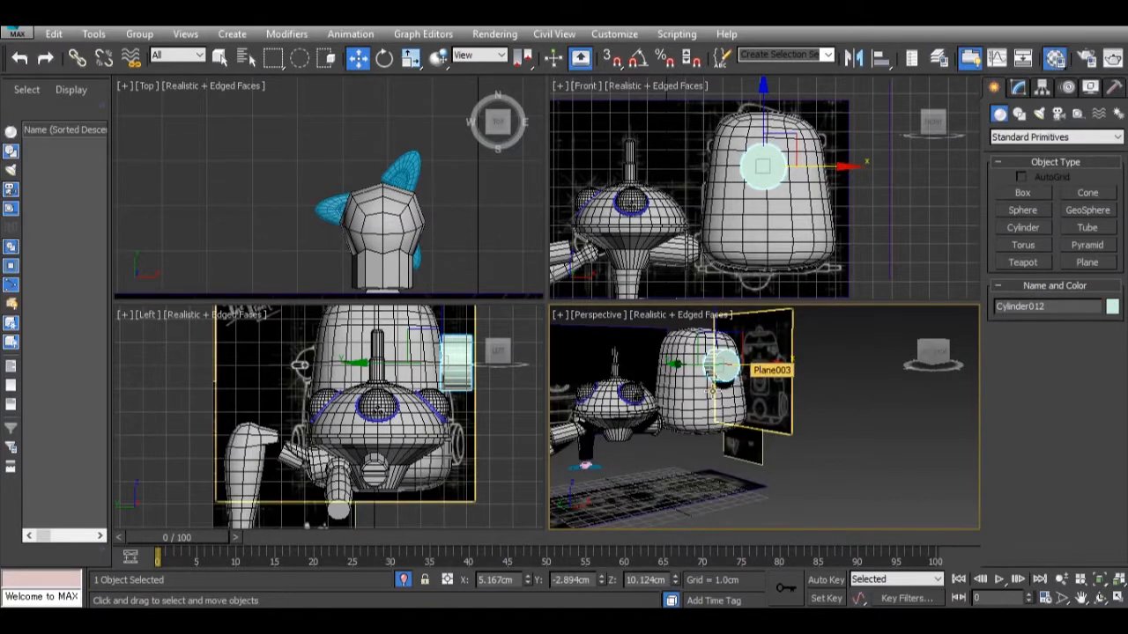
Set the opacity of material 13 - Default to 0 in the Material Editor.
key("m")
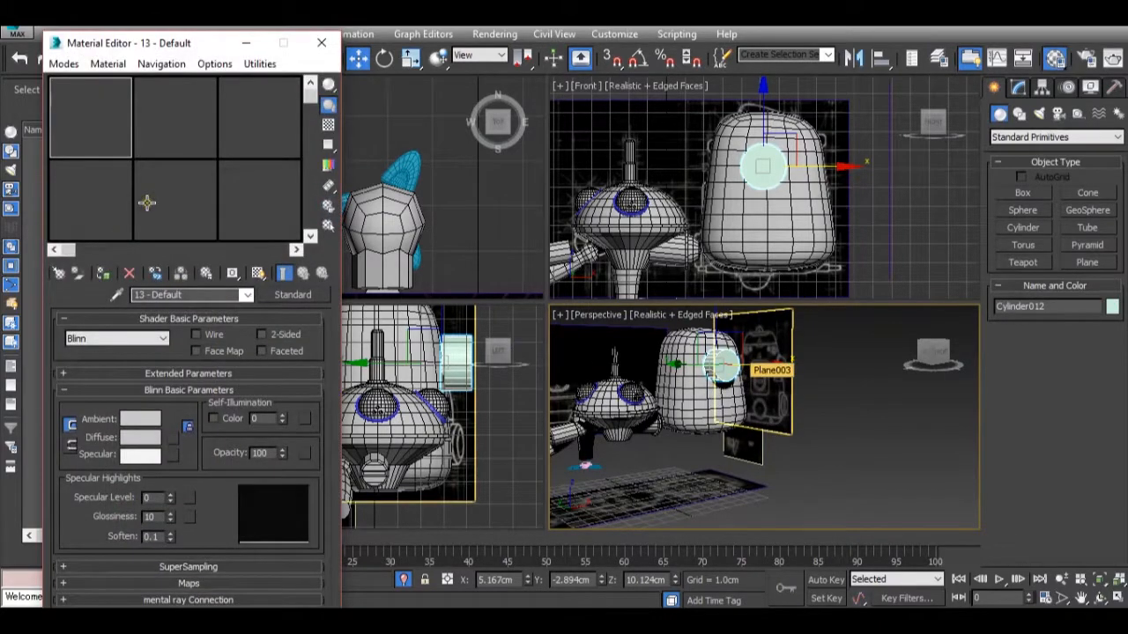
left_click(312, 238)
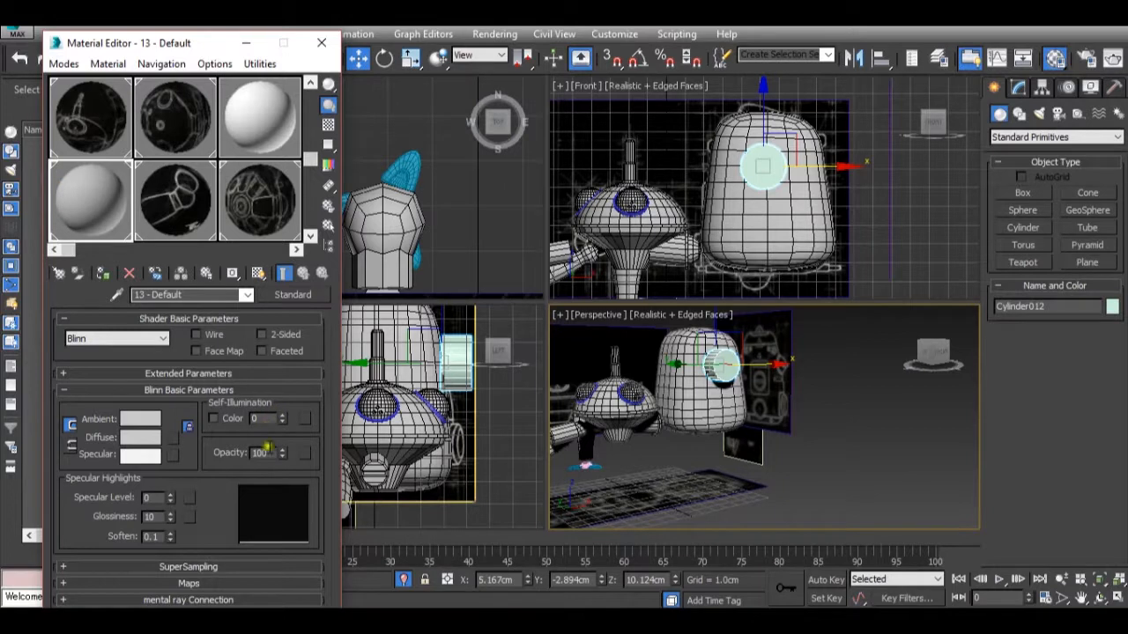
right_click(283, 457)
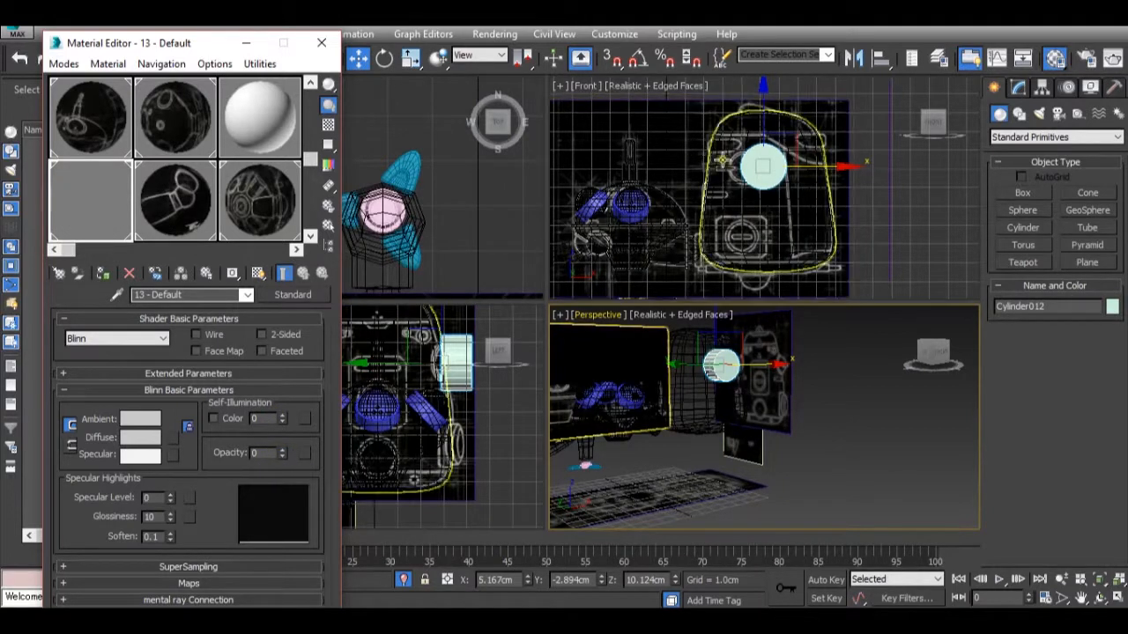
Align the cylinder with the pod's circular detail in the Front view and scale it uniformly to about 80 percent.
scroll(752, 138, "up", 2)
middle_click_drag(751, 138, 739, 178)
scroll(738, 178, "up", 3)
left_click_drag(822, 225, 780, 224)
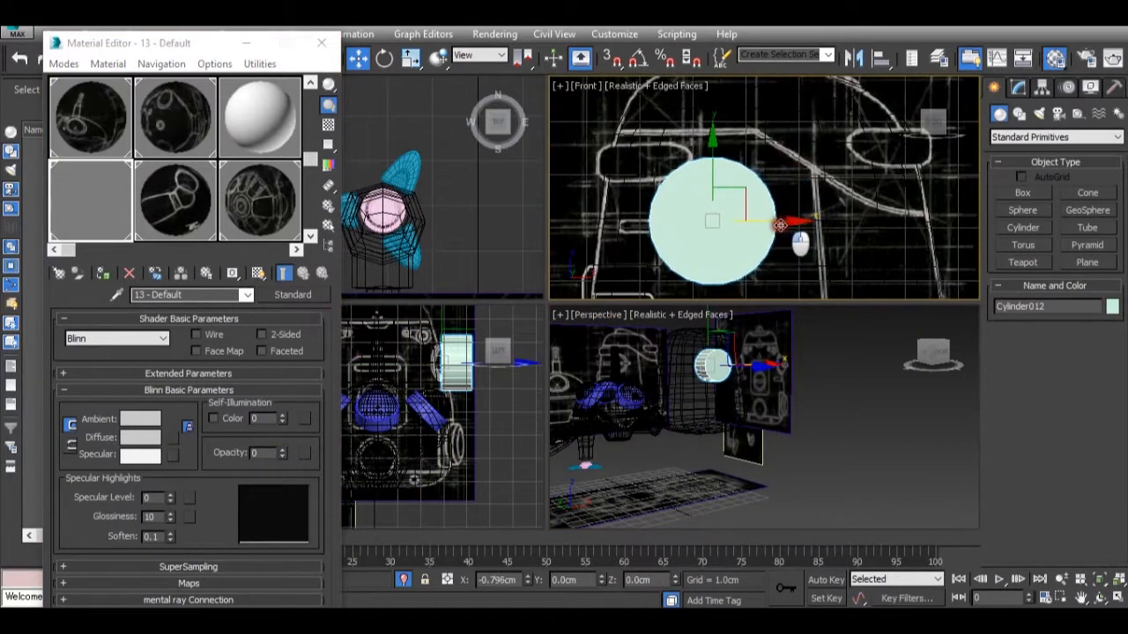
left_click_drag(709, 171, 708, 245)
key("r")
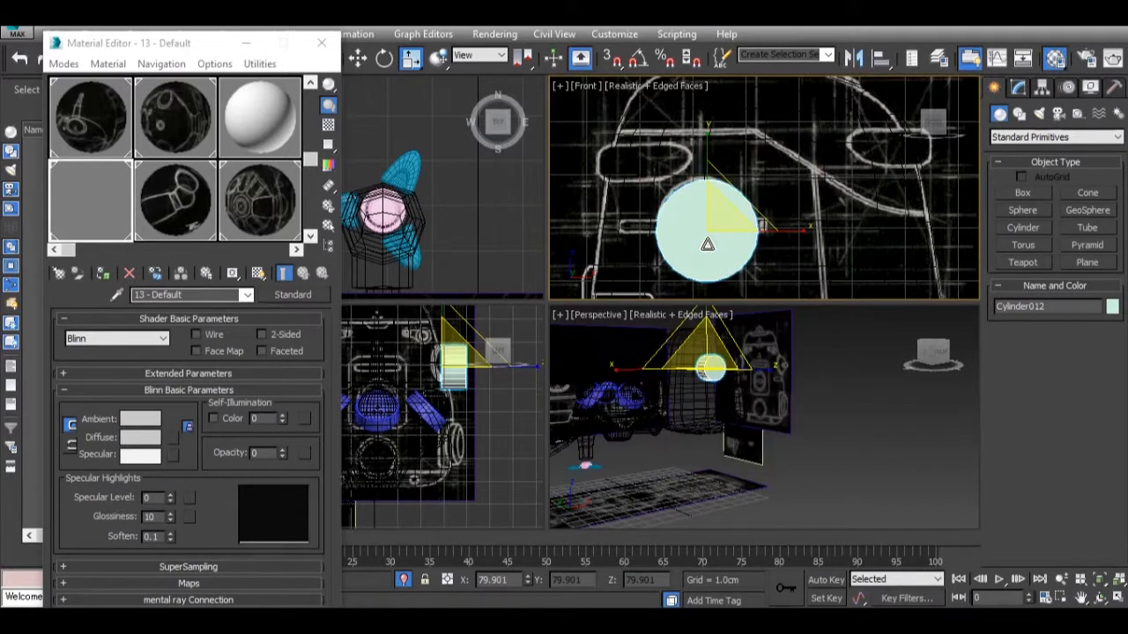
key("w")
left_click_drag(707, 183, 708, 177)
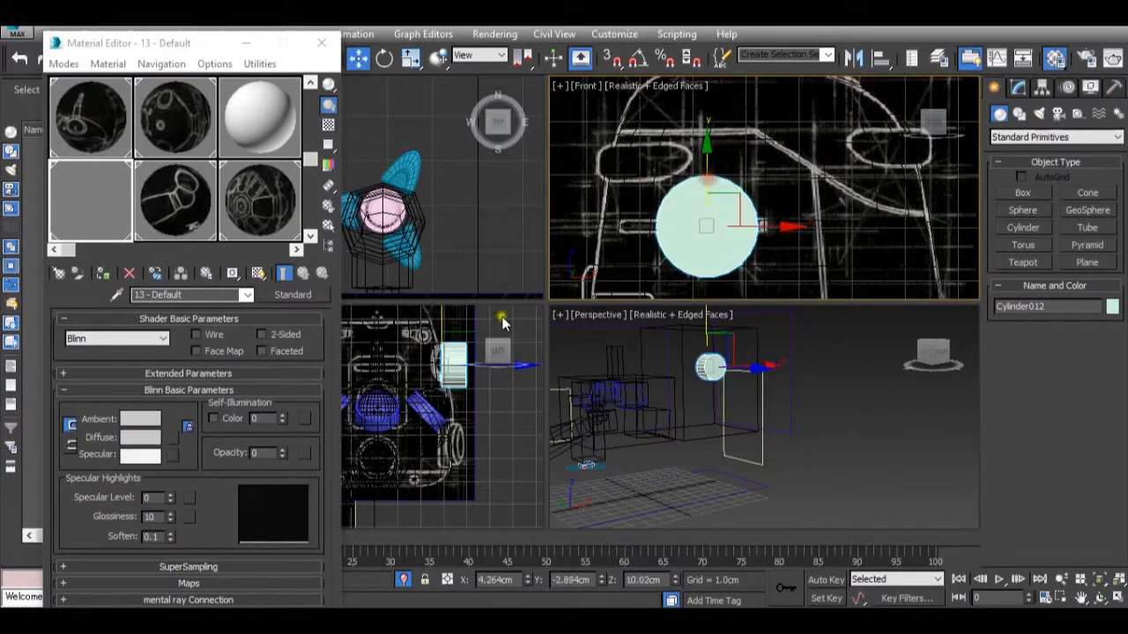
Shift the cylinder toward the pod in the Left view and flatten it along its axis to about 18 percent scale.
scroll(502, 323, "up", 2)
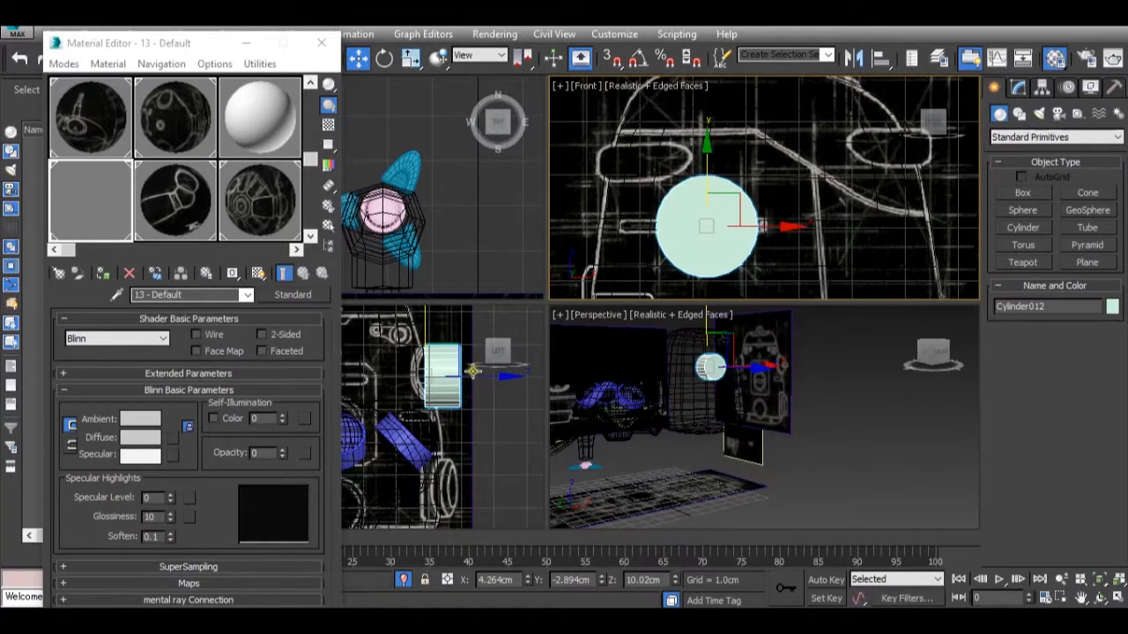
mouse_move(477, 375)
left_mouse_down()
mouse_move(535, 377)
mouse_move(465, 378)
left_mouse_up()
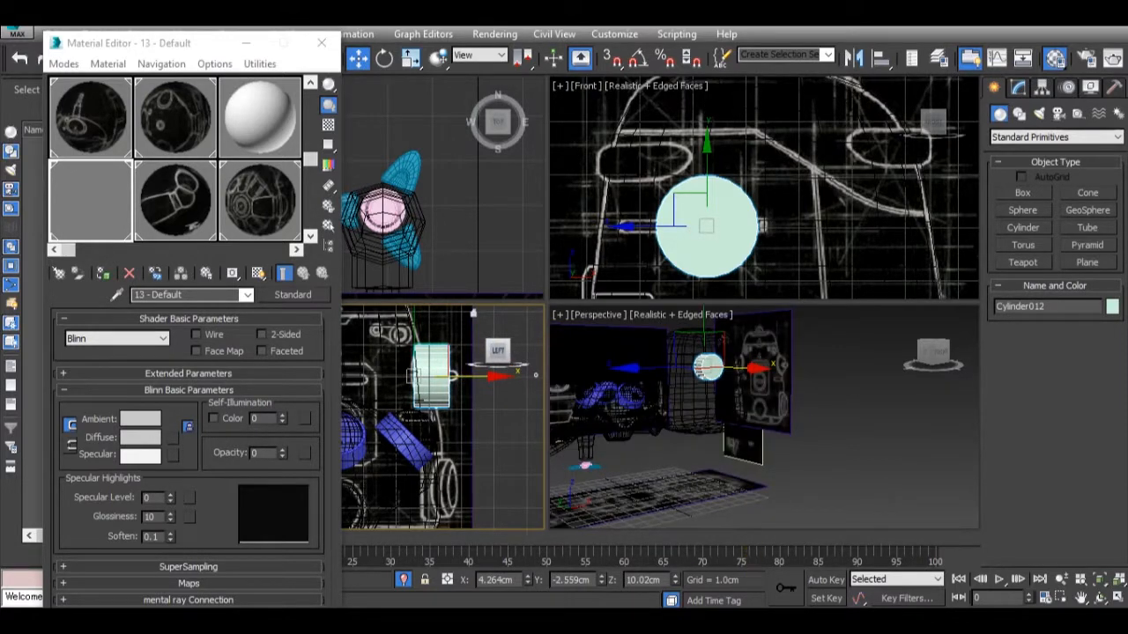
mouse_move(987, 515)
scroll(718, 196, "up", 2)
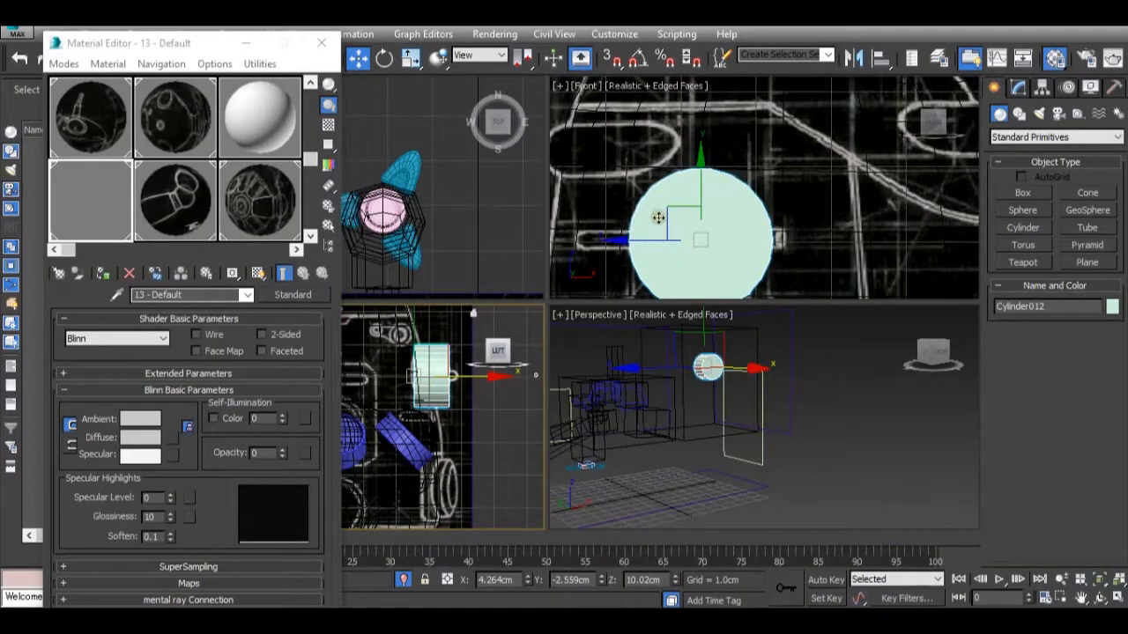
scroll(422, 389, "up", 2)
key("w")
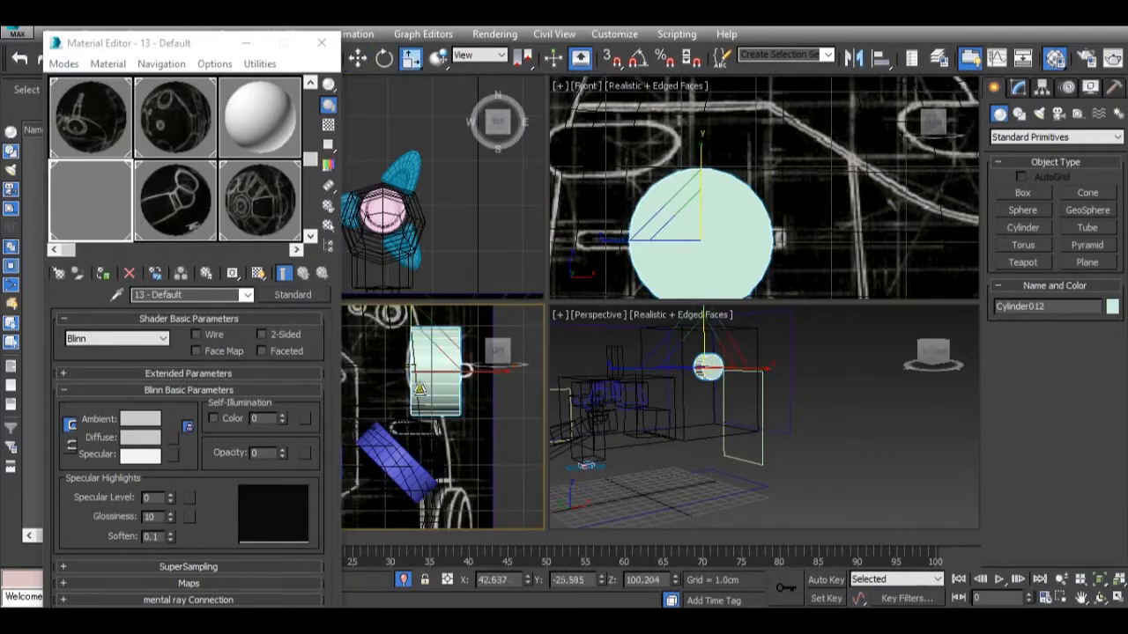
middle_click_drag(421, 389, 389, 389)
left_click_drag(449, 388, 225, 375)
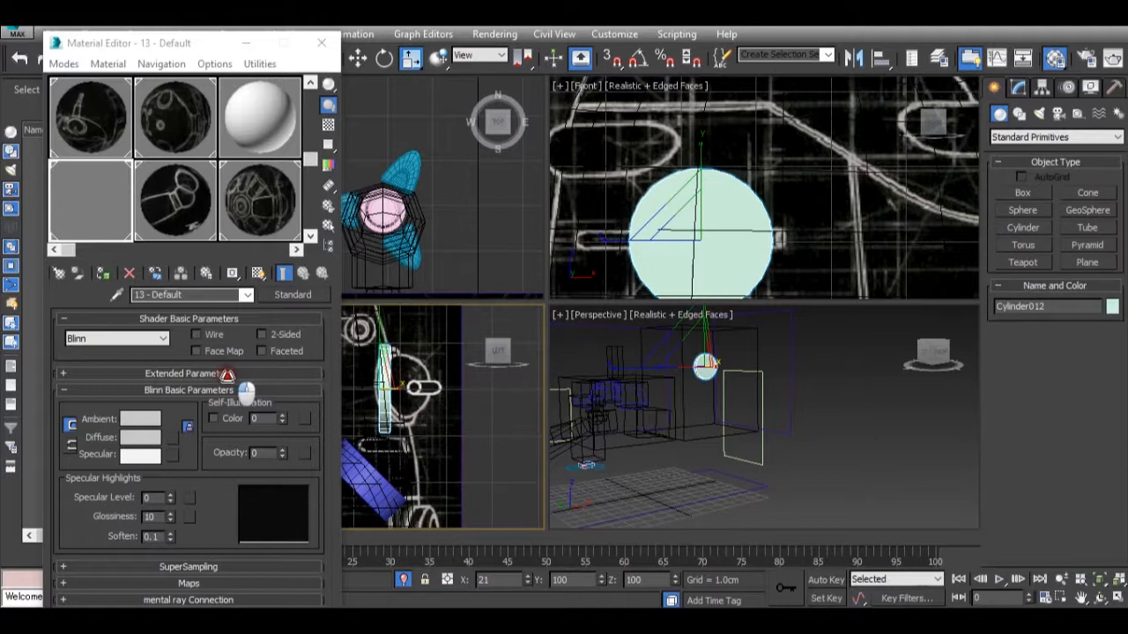
key("ctrl+z")
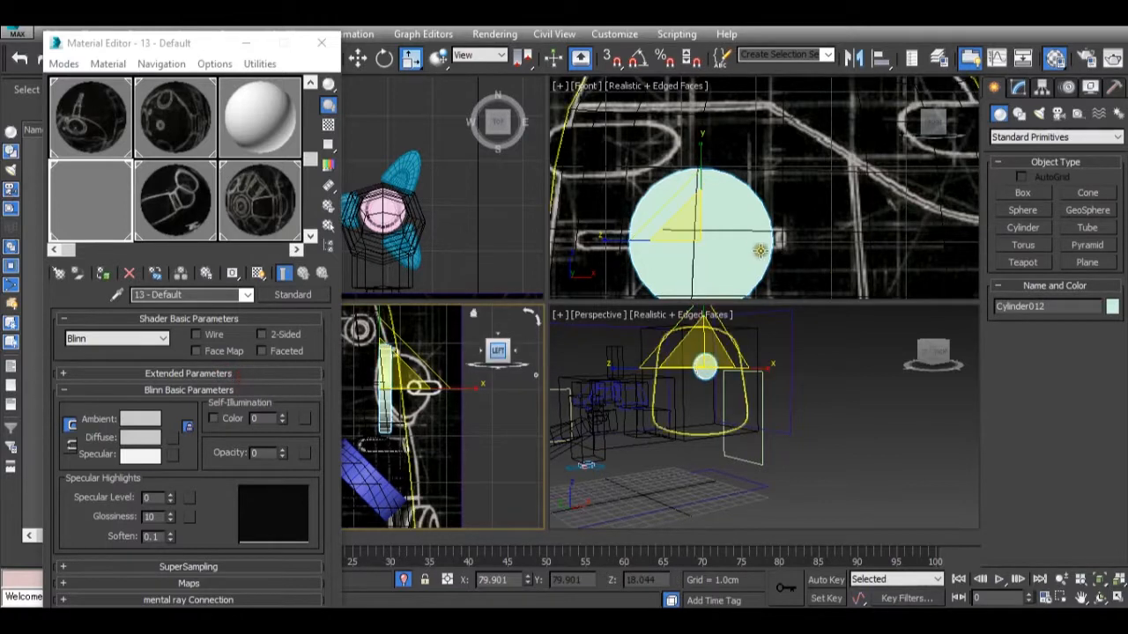
Convert the flattened cylinder to an Editable Poly.
left_click(726, 222)
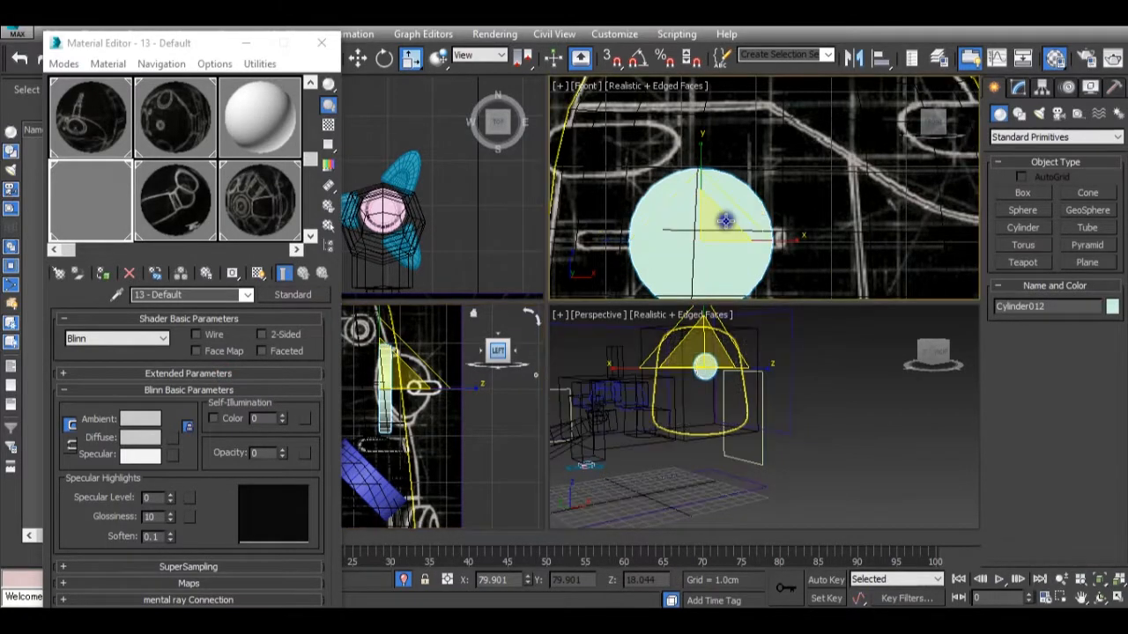
right_click(726, 225)
mouse_move(793, 364)
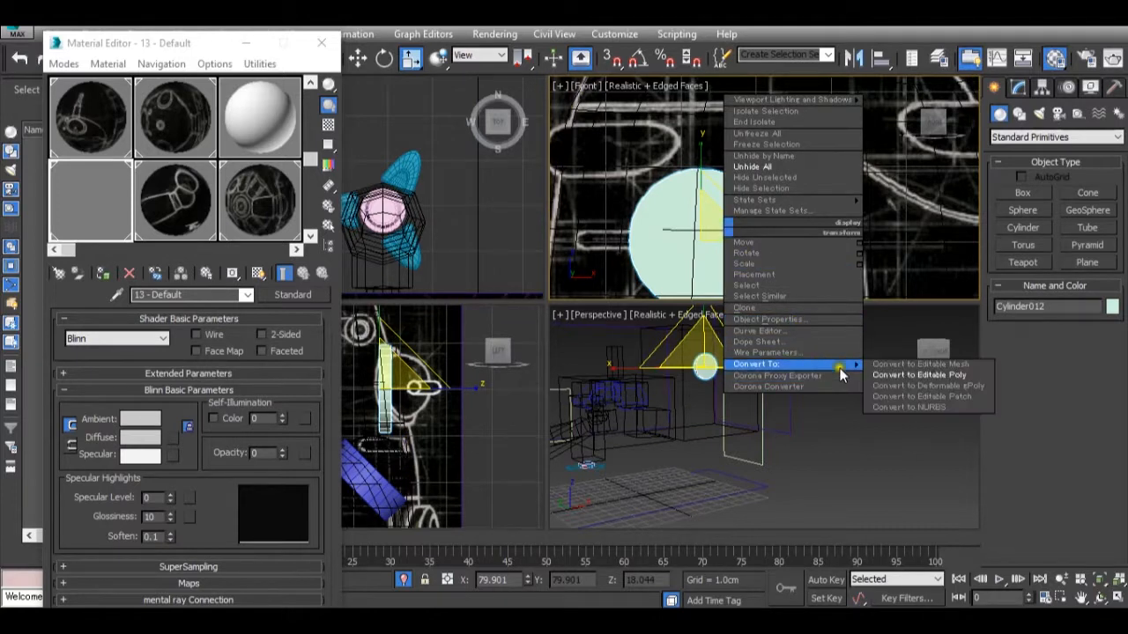
left_click(916, 376)
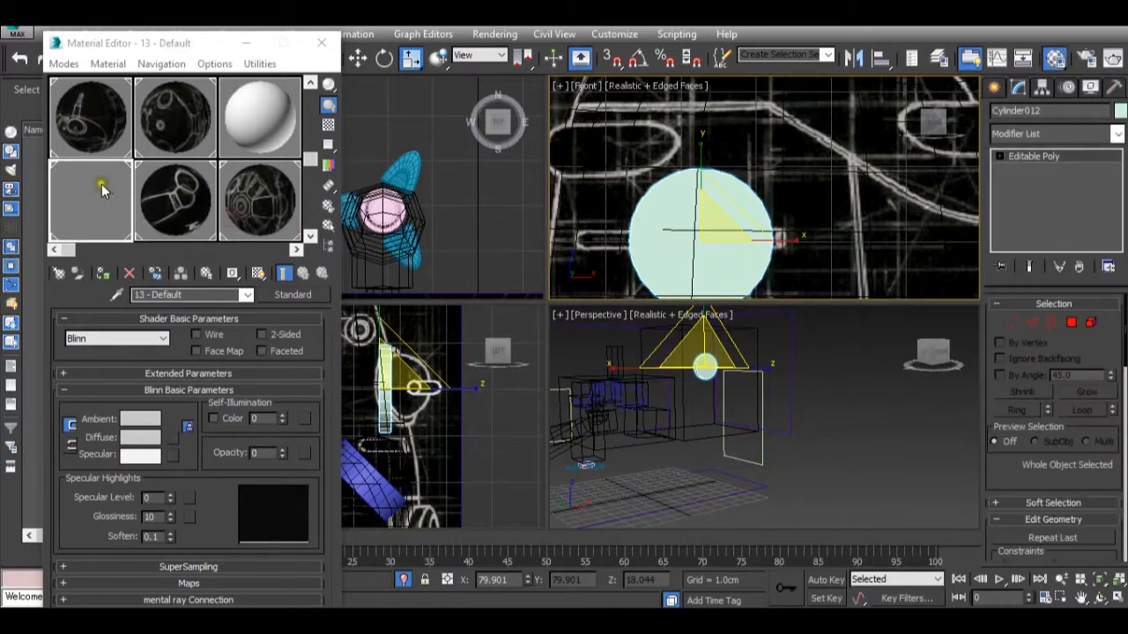
Try to assign material 13 - Default to the cylinder in the Front view.
left_click_drag(100, 190, 696, 247)
left_click_drag(61, 191, 675, 215)
left_click(675, 215)
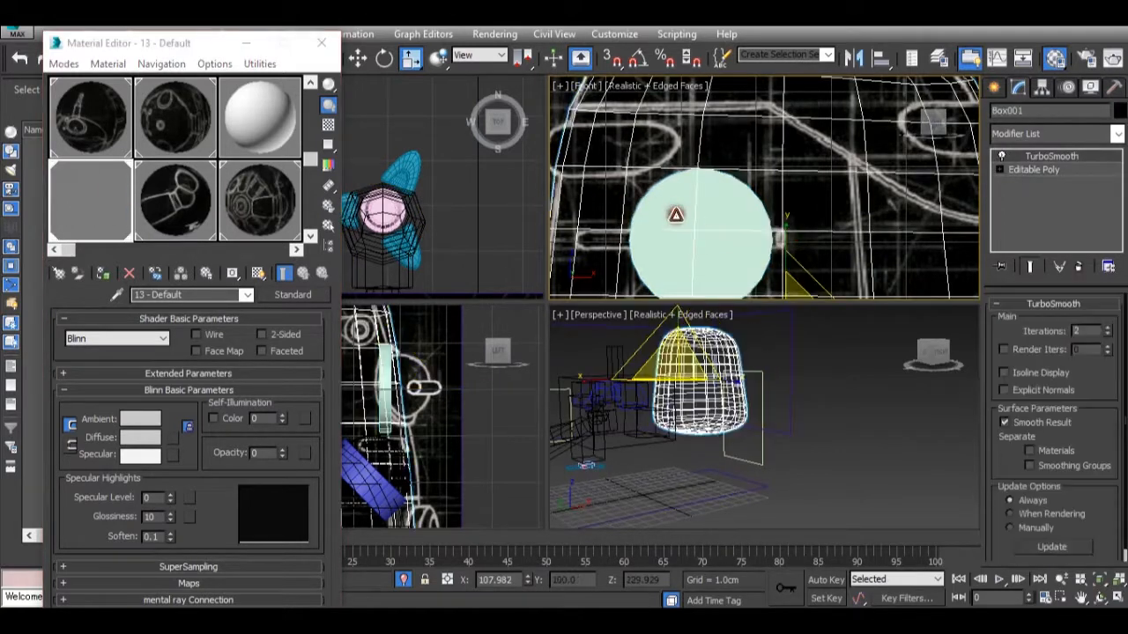
scroll(692, 370, "up", 4)
scroll(692, 370, "down", 4)
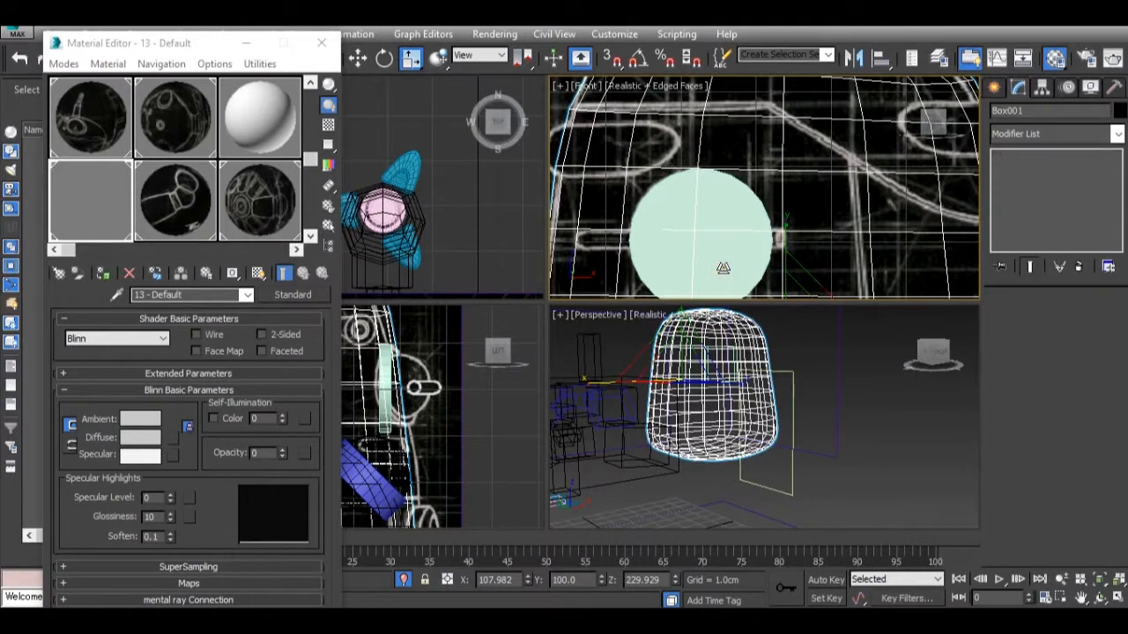
Move the cylinder outward from the pod in the Left view and assign material 13 - Default to it.
left_click(723, 268)
right_click(442, 406)
key("w")
left_click_drag(446, 388, 496, 388)
left_click_drag(123, 203, 433, 377)
Center the cylinder on the reference circle in the Front view and rotate it -10 degrees with angle snap enabled.
middle_click_drag(747, 245, 749, 231)
left_click_drag(769, 249, 773, 247)
left_click_drag(694, 185, 740, 229)
key("r")
key("e")
key("a")
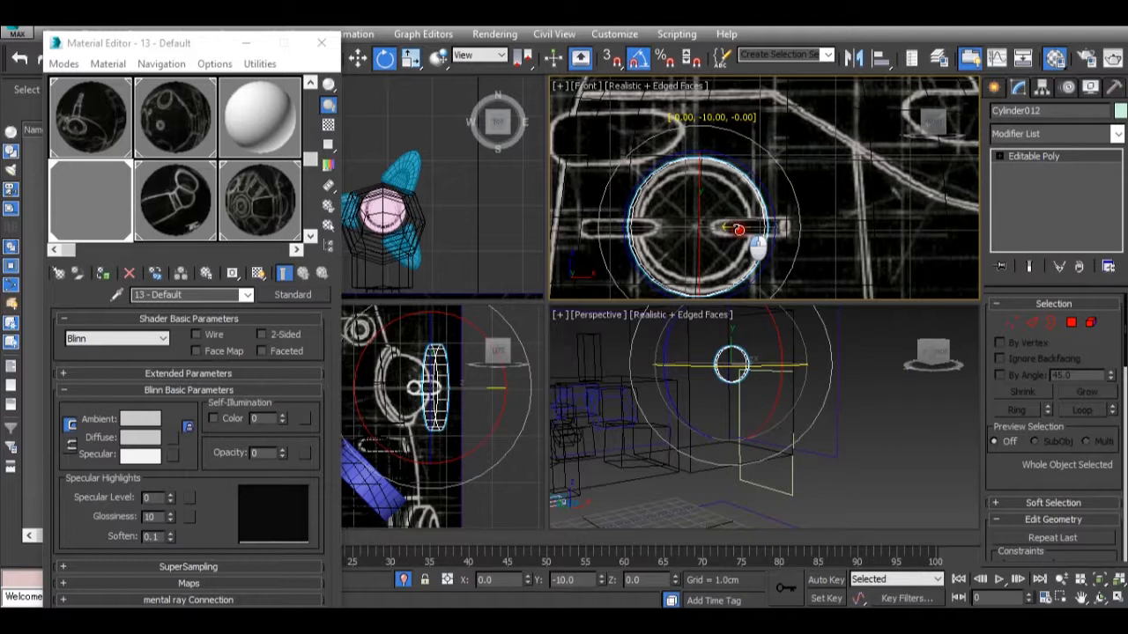
left_click_drag(739, 230, 738, 230)
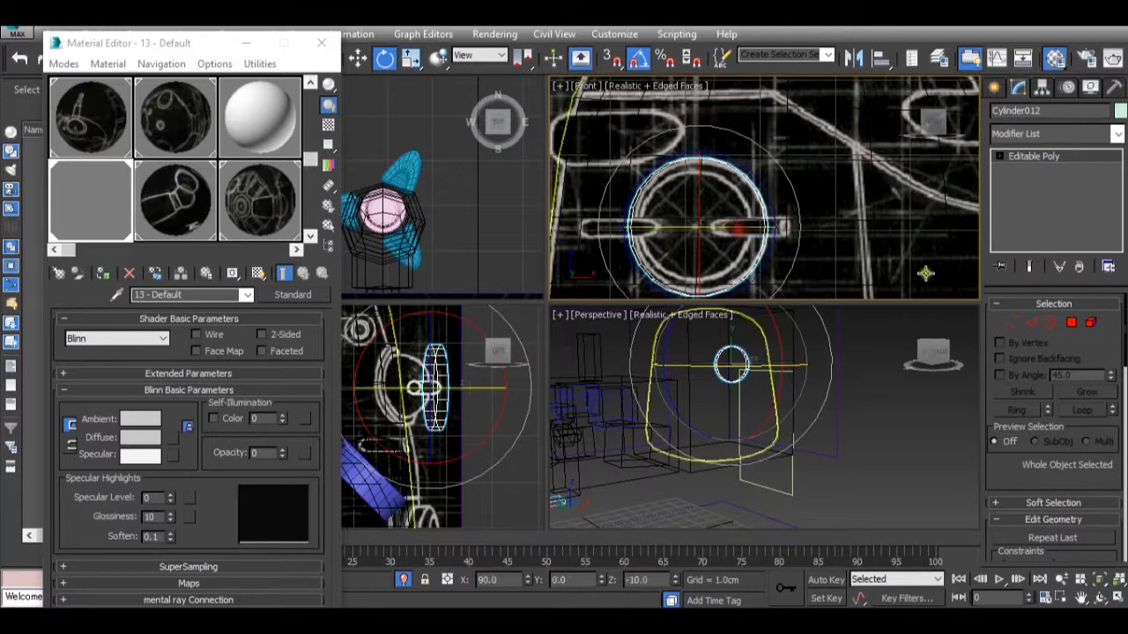
Select the cylinder's outer cap polygon and inset it to form a narrow rim following the reference ring.
key("4")
left_click(706, 209)
scroll(1032, 444, "down", 5)
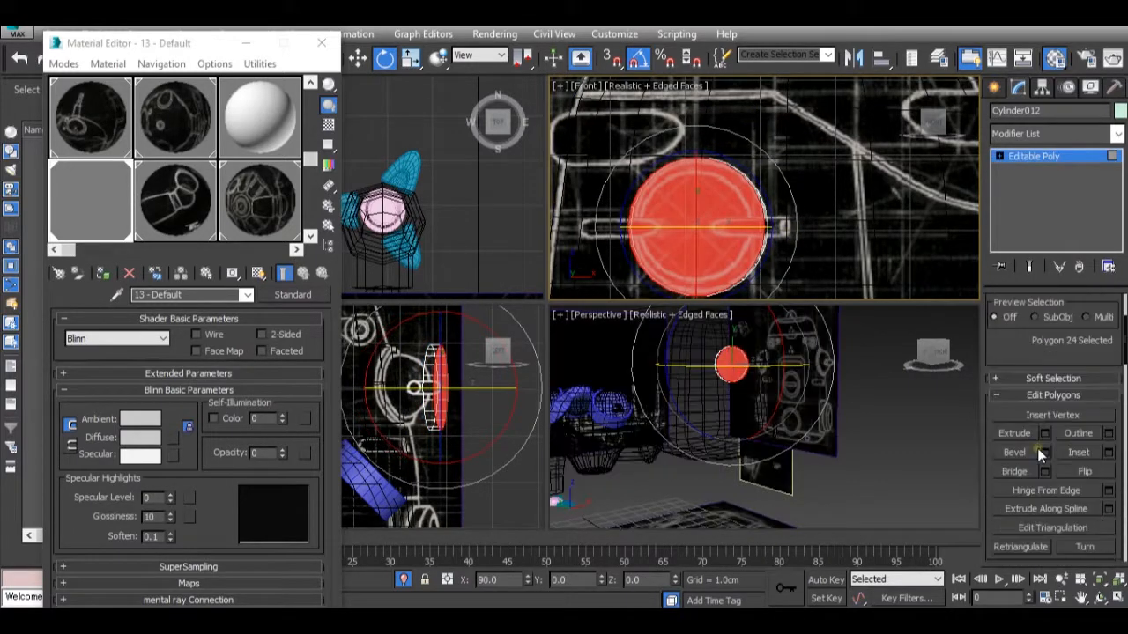
left_click(1106, 453)
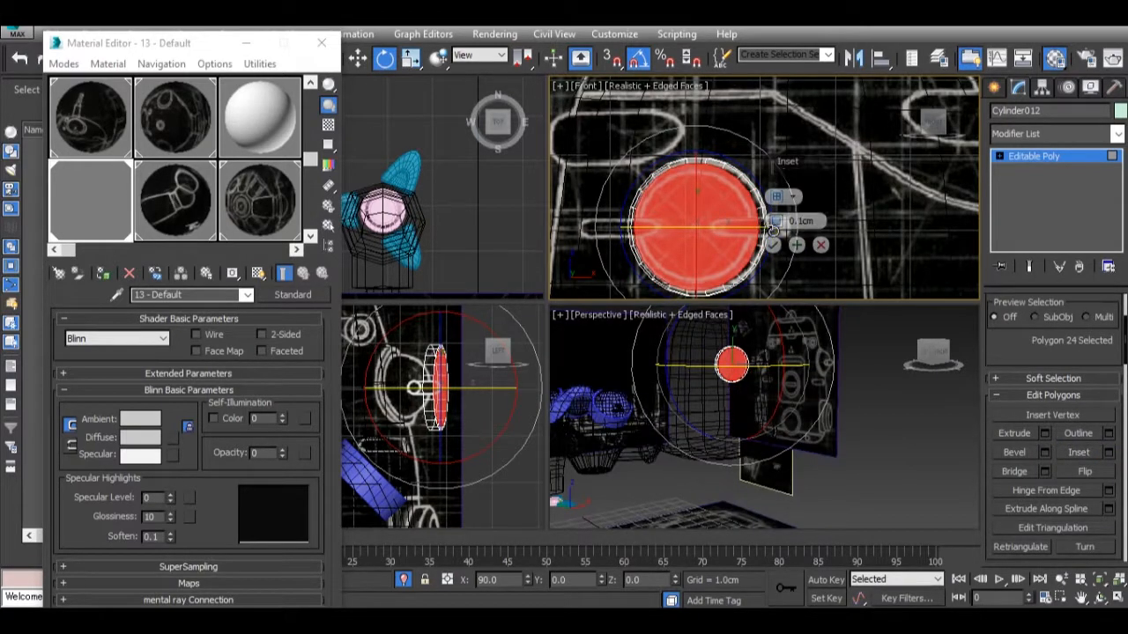
left_click_drag(775, 226, 776, 220)
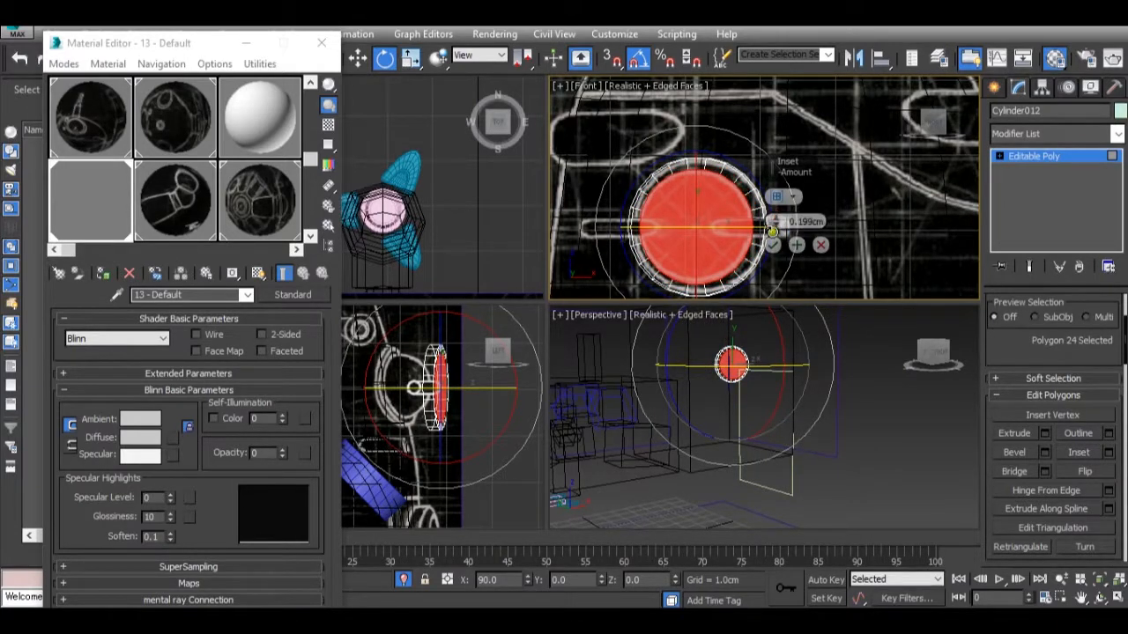
left_click_drag(775, 223, 785, 253)
left_click(773, 245)
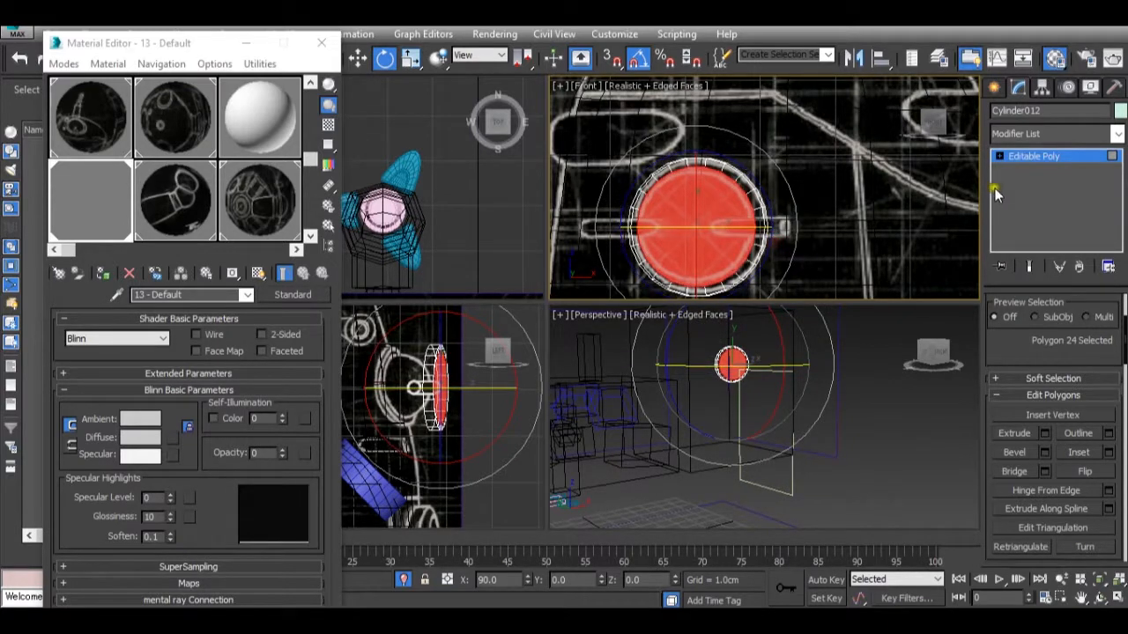
Extrude the inset cap polygon inward with a height of -0.859 cm.
key("z")
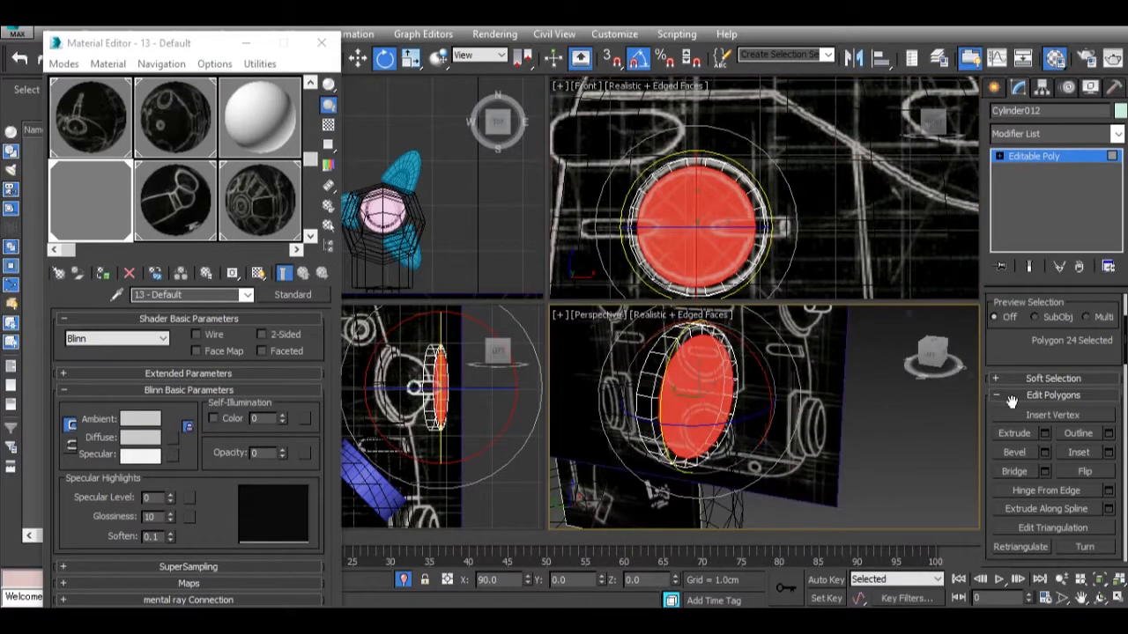
left_click(1044, 432)
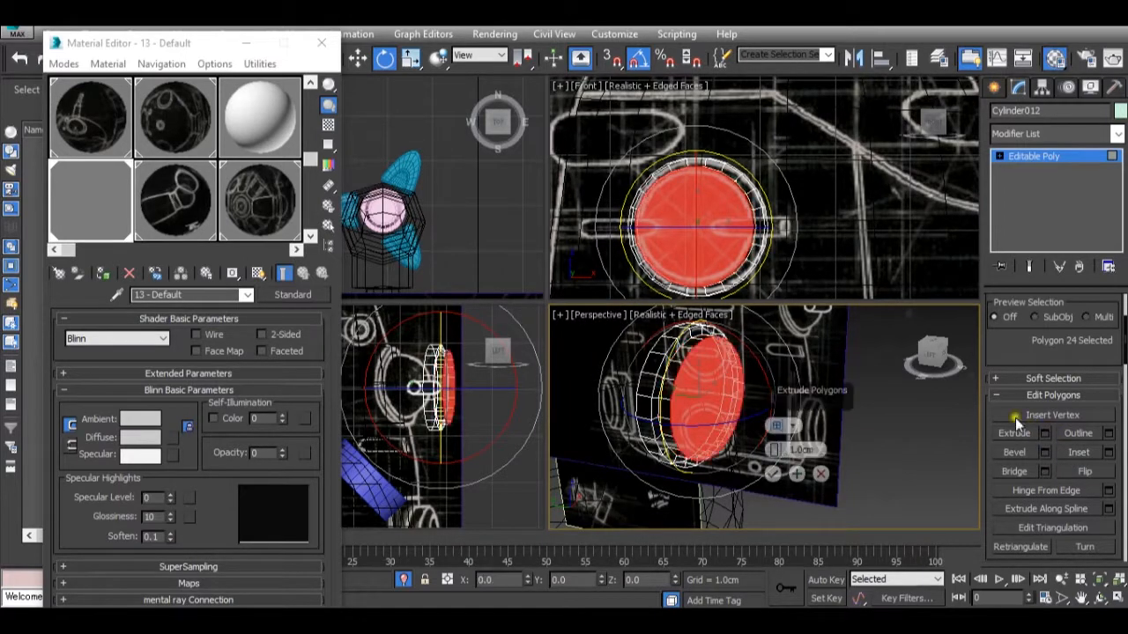
left_click_drag(787, 450, 754, 498)
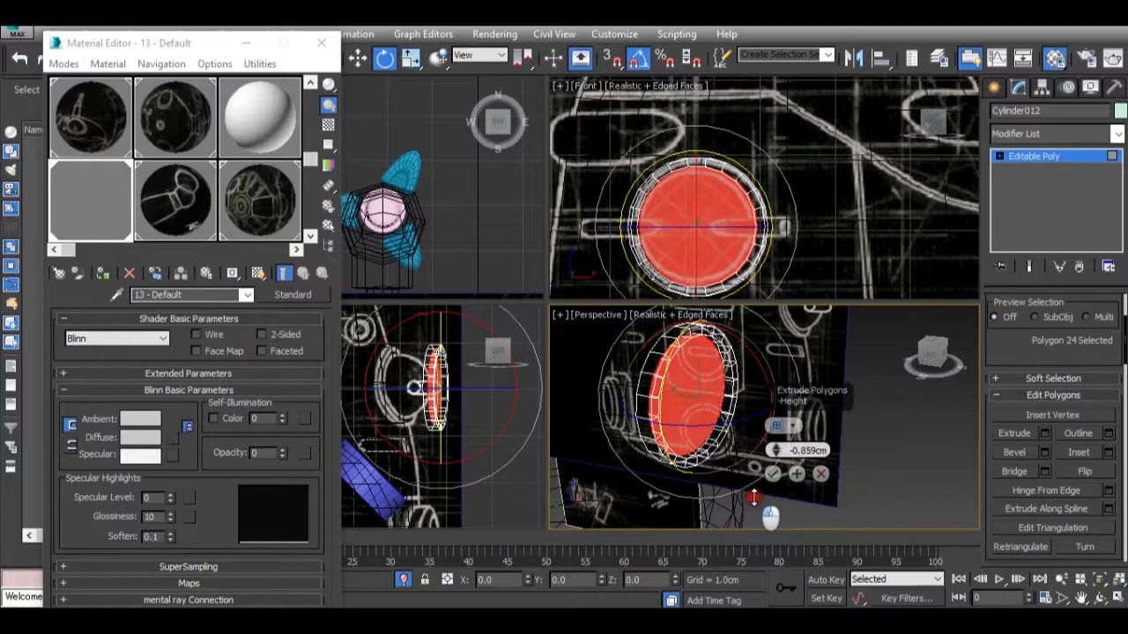
left_click(774, 474)
middle_click_drag(685, 451, 712, 435, "alt")
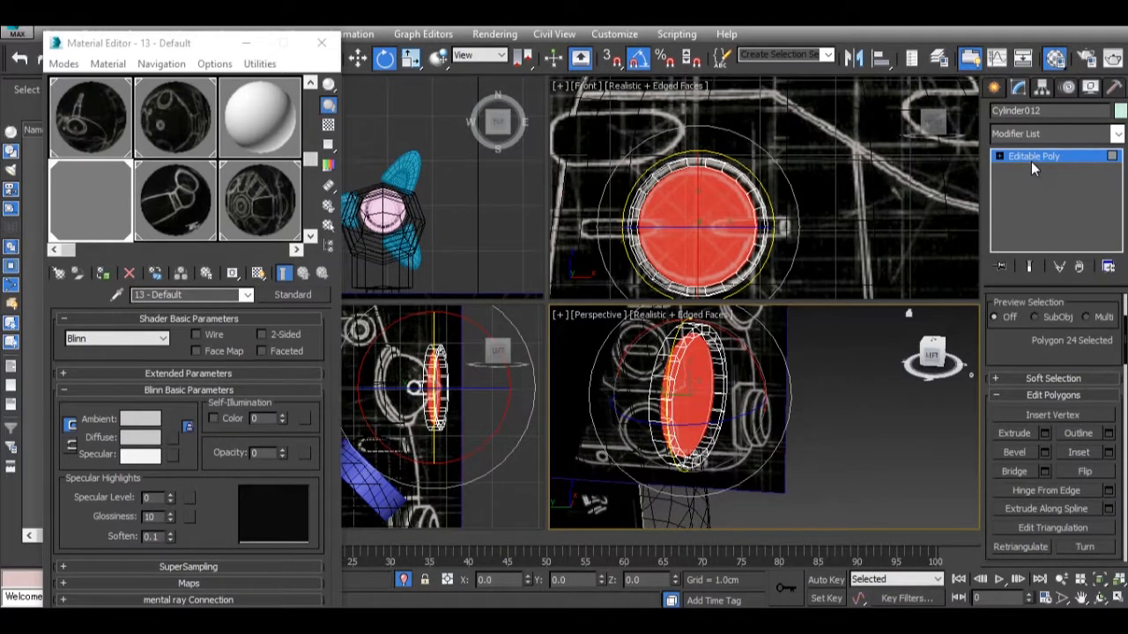
key("ctrl+z")
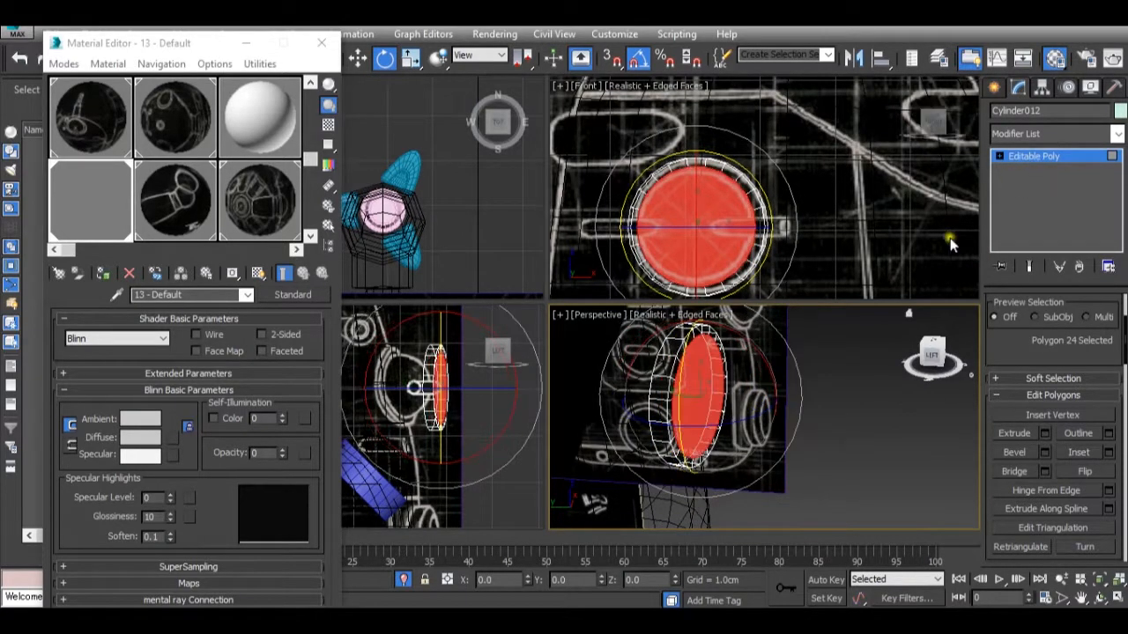
left_click(1045, 435)
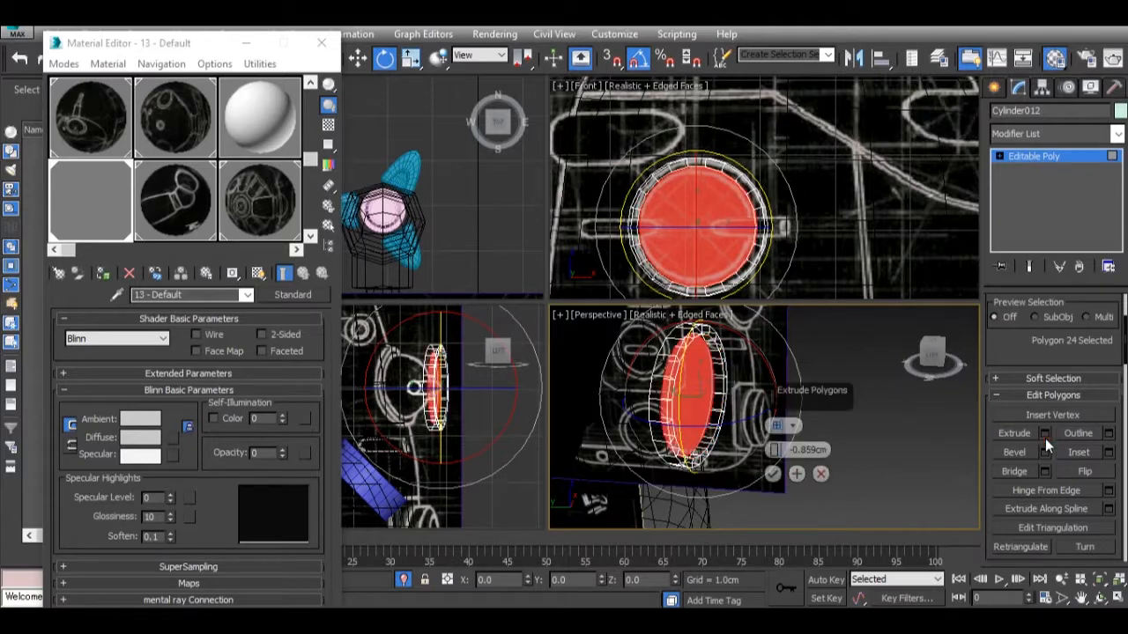
left_click(771, 475)
Restore the opacity of material 13 - Default to 100.
right_click(731, 384)
left_click(789, 326)
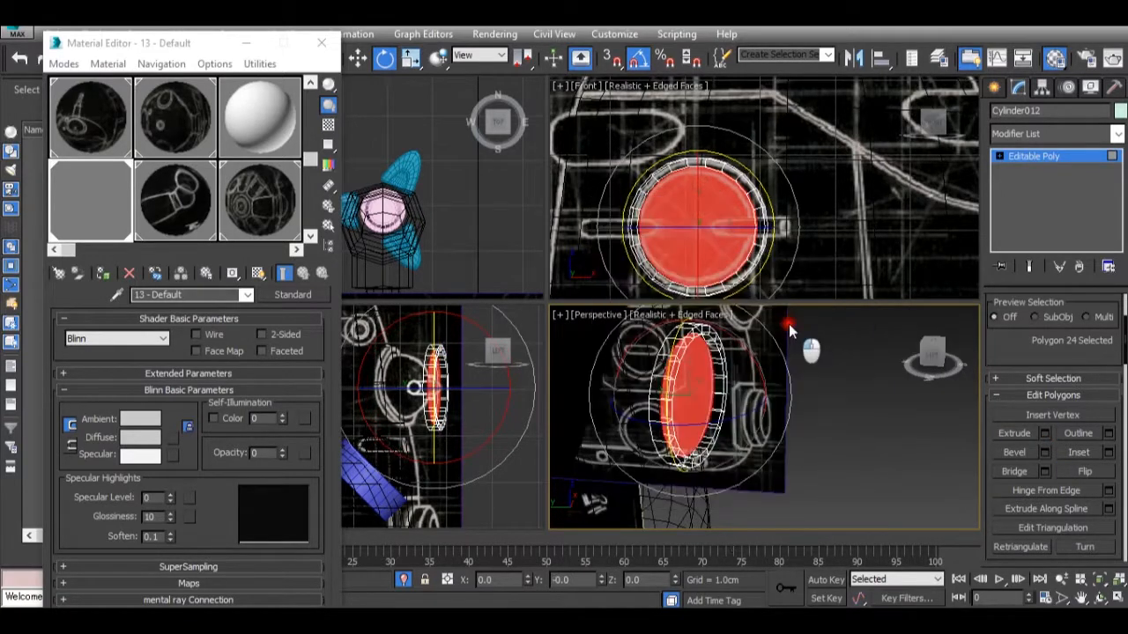
left_click_drag(282, 451, 329, 239)
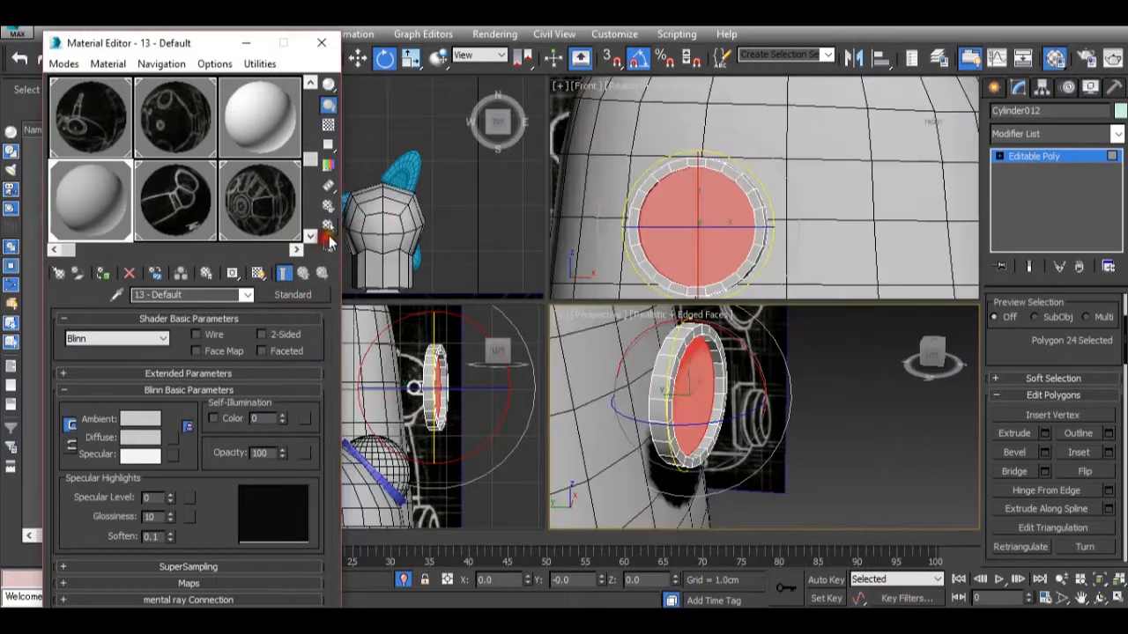
Move the recessed ring against the side of the pod and tilt it in the Left view to follow the pod's slope.
left_click(1070, 159)
key("w")
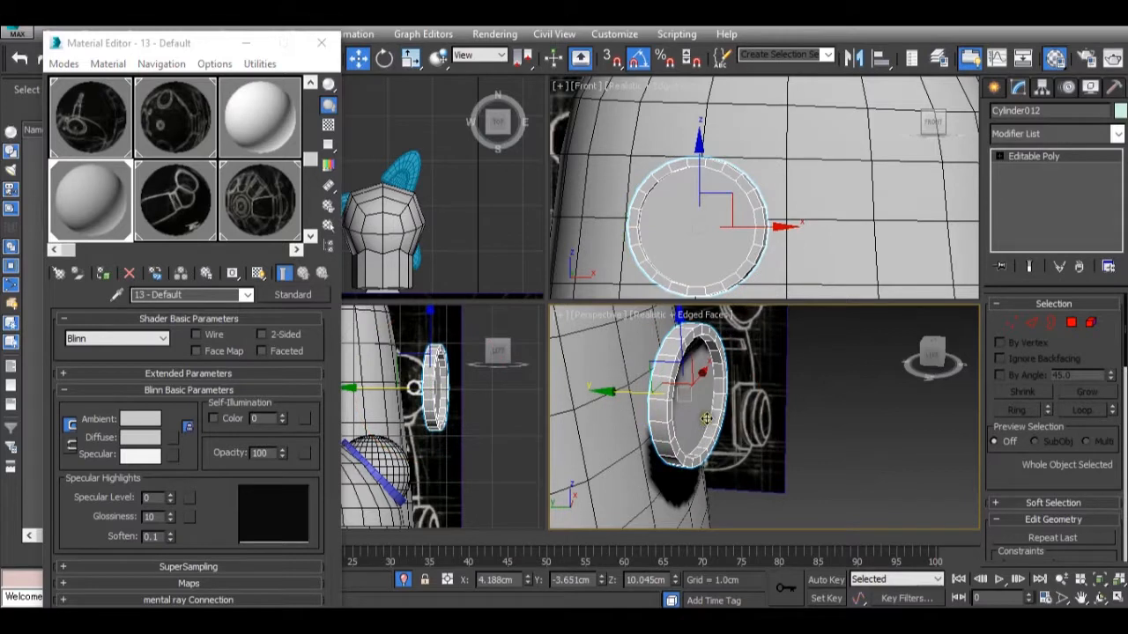
left_click_drag(626, 394, 561, 401)
left_click(421, 369)
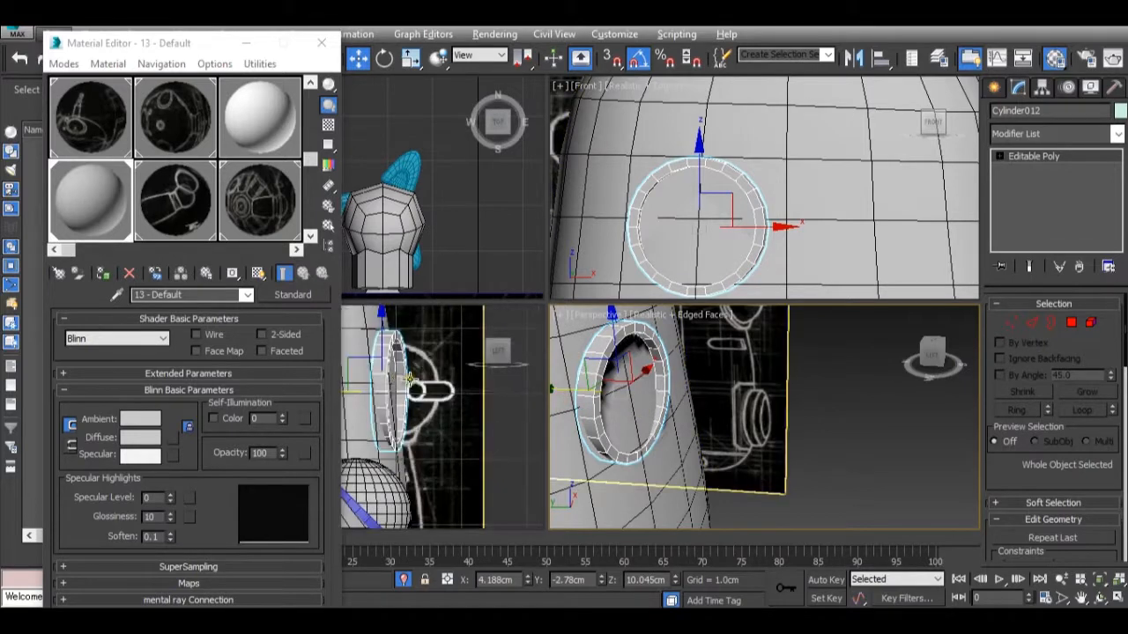
key("e")
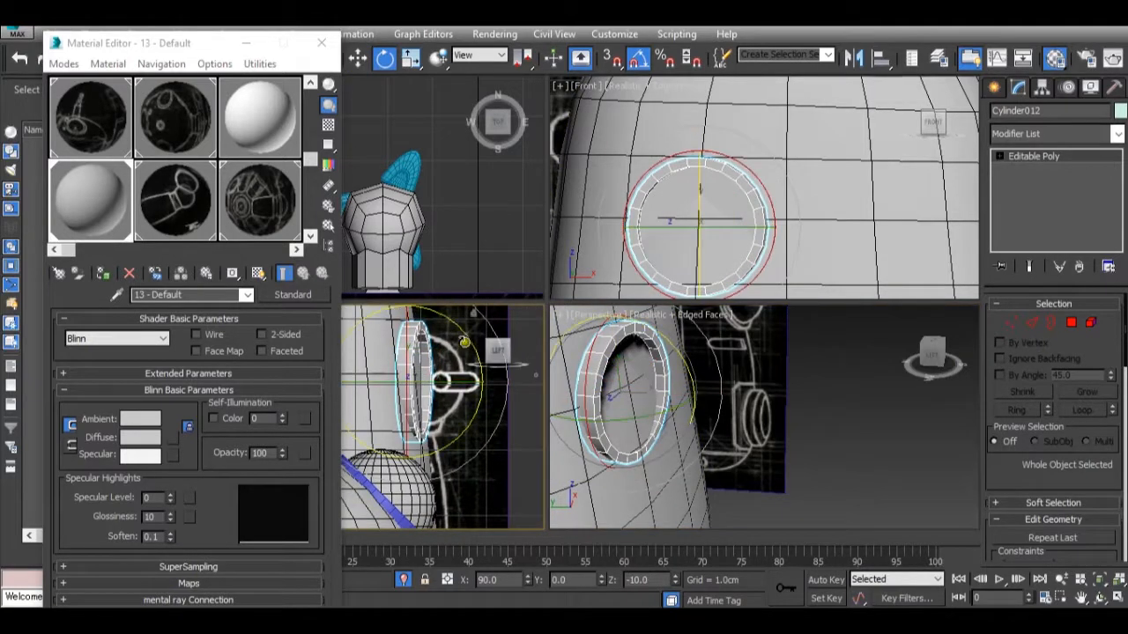
key("w")
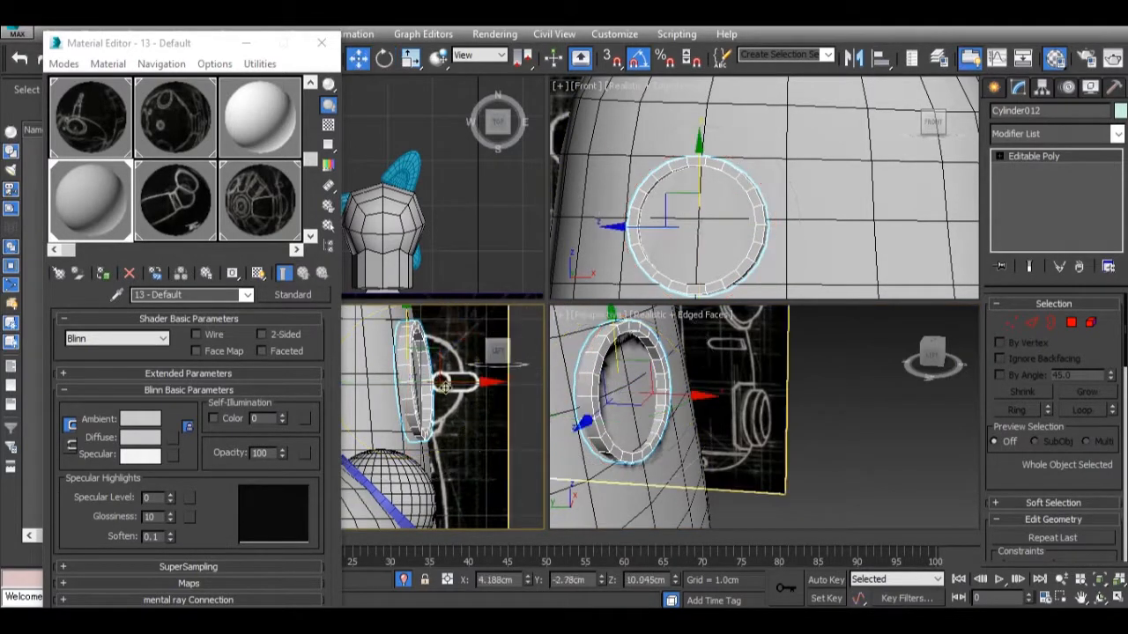
left_click_drag(440, 382, 447, 385)
Examine the pod and its side ring in the enlarged Perspective view and compare them with the Tachikoma reference photo 51ImULojNTL._SY355_.jpg.
scroll(691, 423, "down", 5)
middle_click_drag(714, 423, 765, 424, "alt")
scroll(683, 414, "down", 2)
left_click(767, 426)
left_click(747, 407)
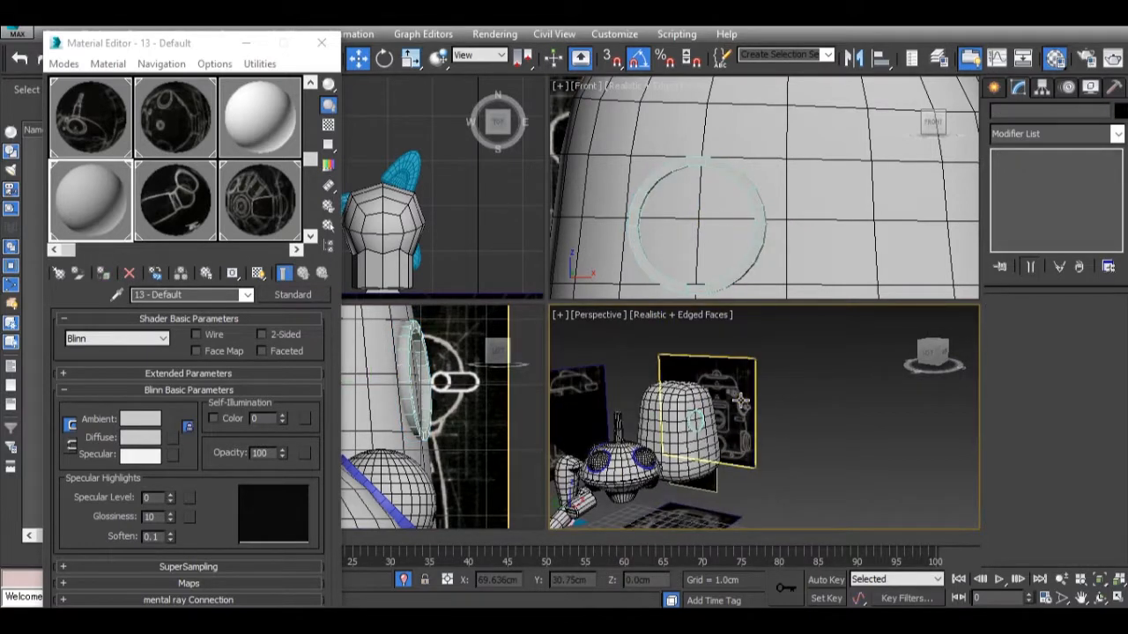
middle_click_drag(674, 429, 723, 399)
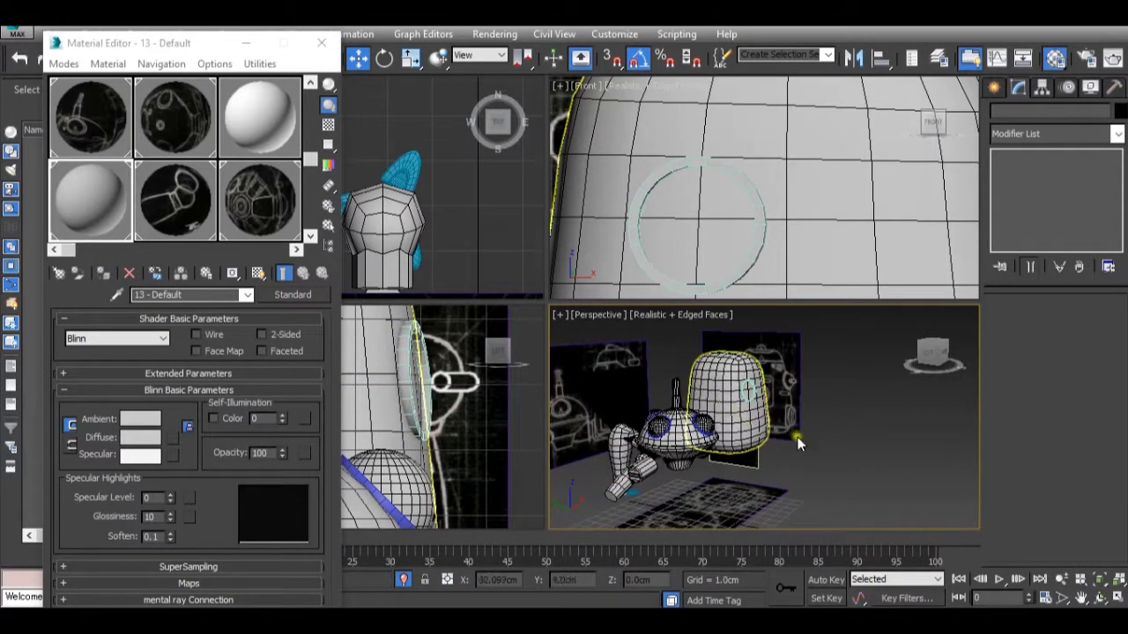
left_click(1119, 598)
middle_click_drag(620, 362, 727, 397)
scroll(697, 400, "up", 3)
middle_click_drag(594, 413, 581, 418)
scroll(577, 423, "down", 3)
middle_click_drag(529, 455, 617, 430)
scroll(564, 430, "up", 3)
scroll(617, 430, "down", 5)
scroll(557, 458, "up", 5)
middle_click_drag(557, 458, 622, 443)
middle_click_drag(689, 476, 573, 459)
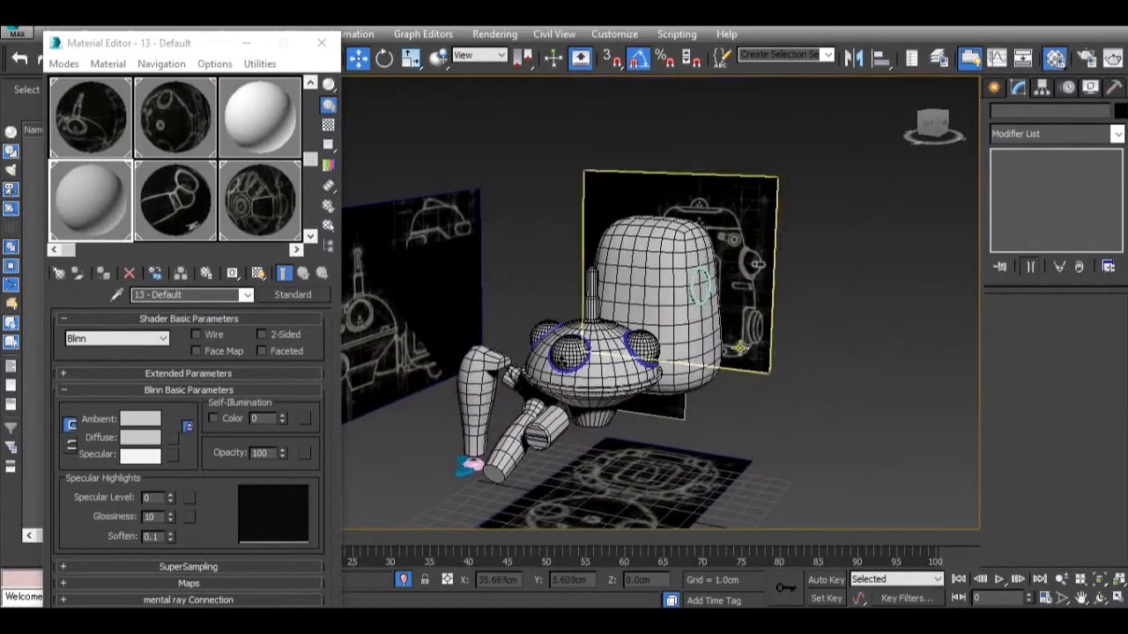
mouse_move(754, 618)
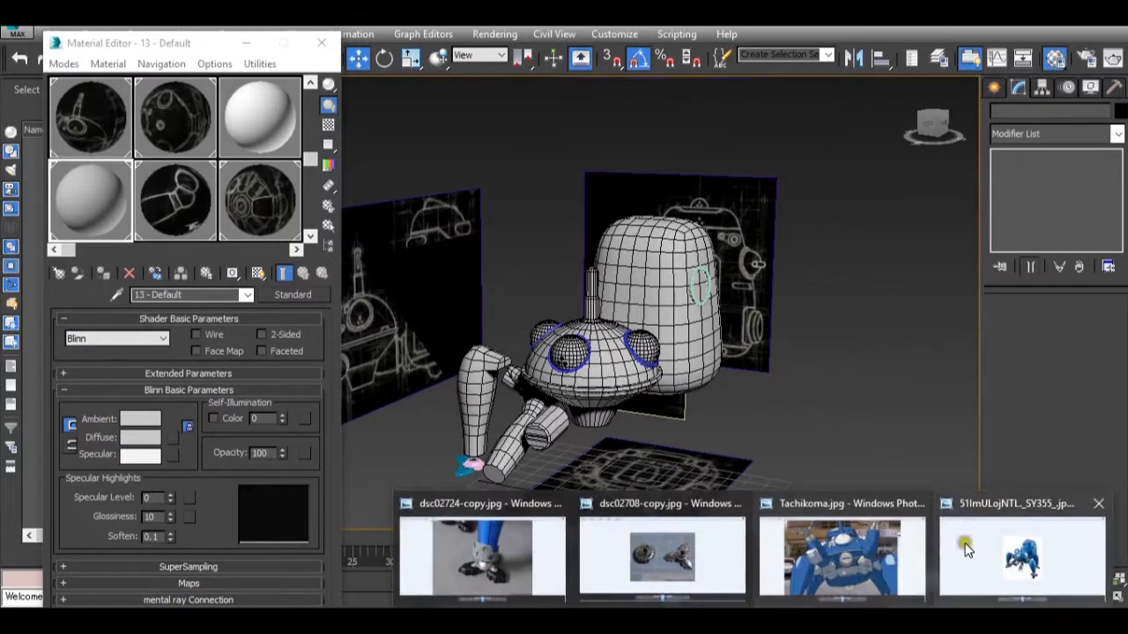
mouse_move(981, 547)
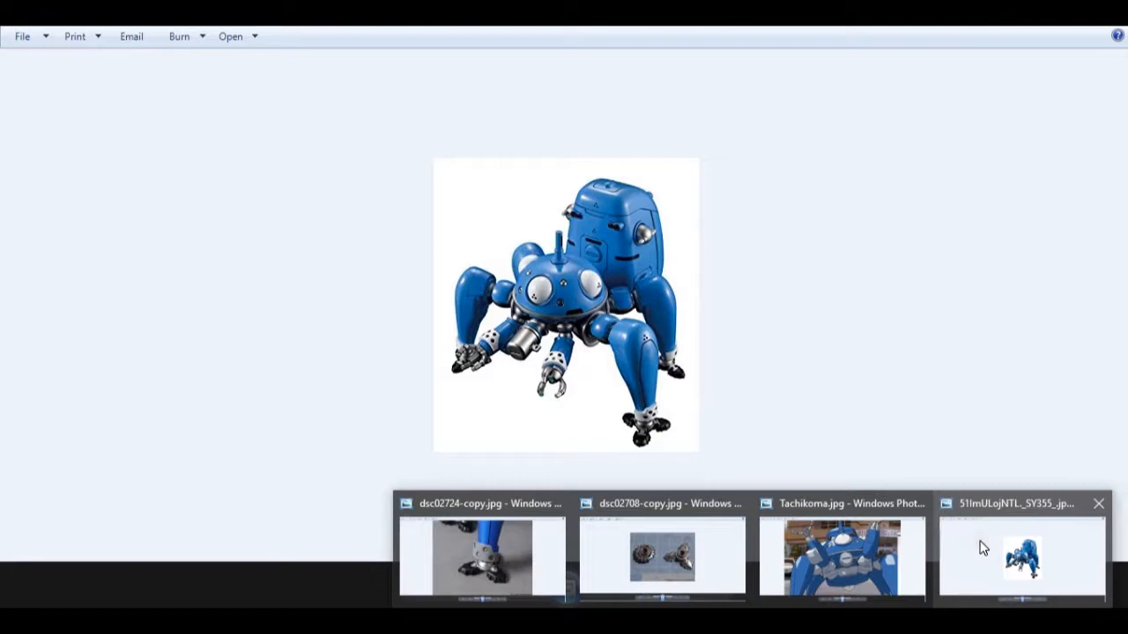
scroll(759, 264, "up", 5)
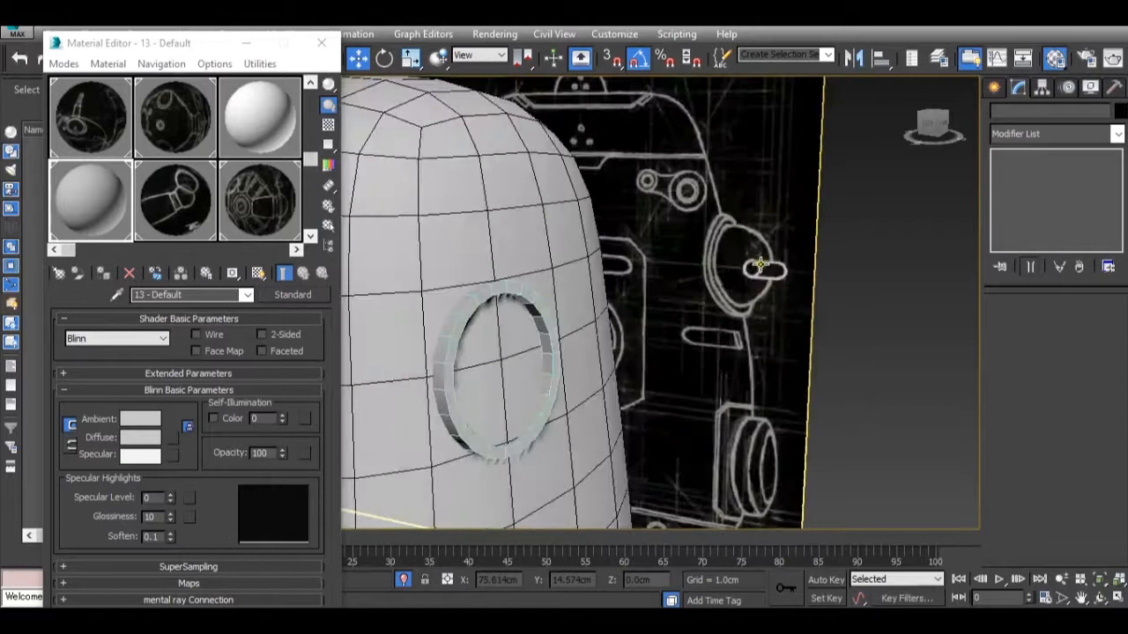
scroll(743, 259, "down", 6)
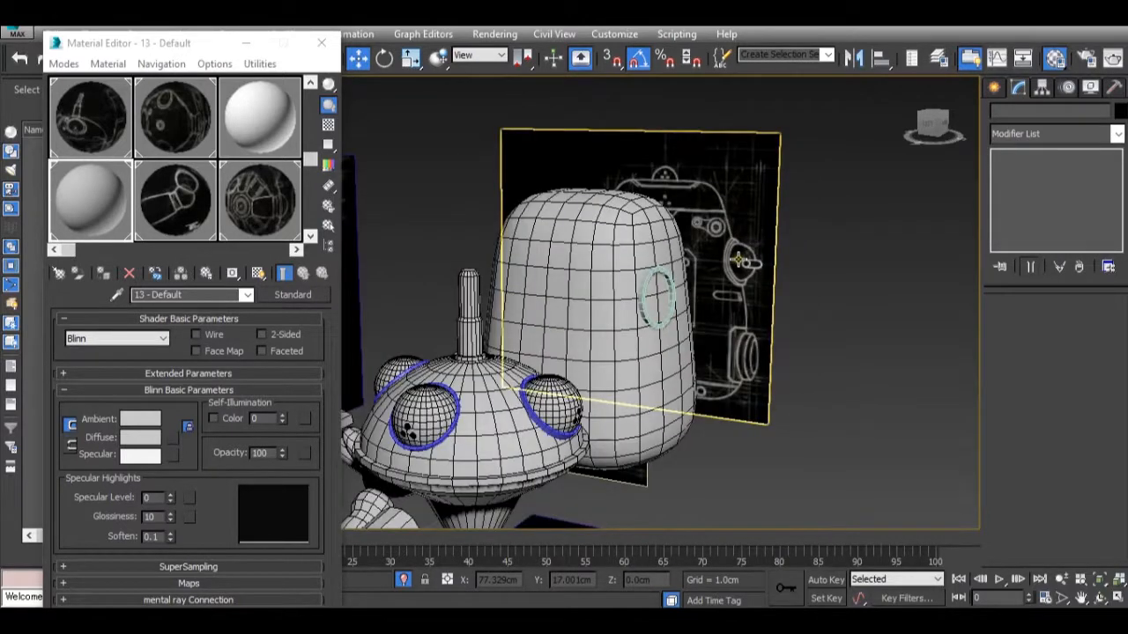
Create a sphere with a radius of about 0.84 cm on the ground grid beside the robot.
left_click(989, 87)
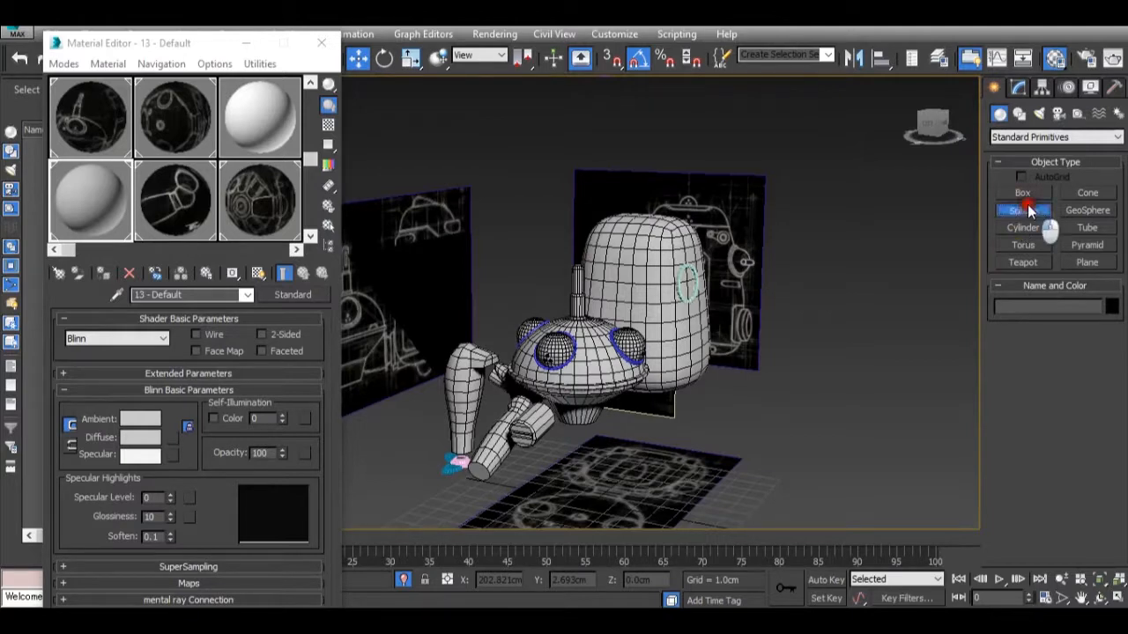
left_click(1022, 212)
middle_click_drag(775, 353, 705, 374, "alt")
left_click_drag(692, 395, 693, 401)
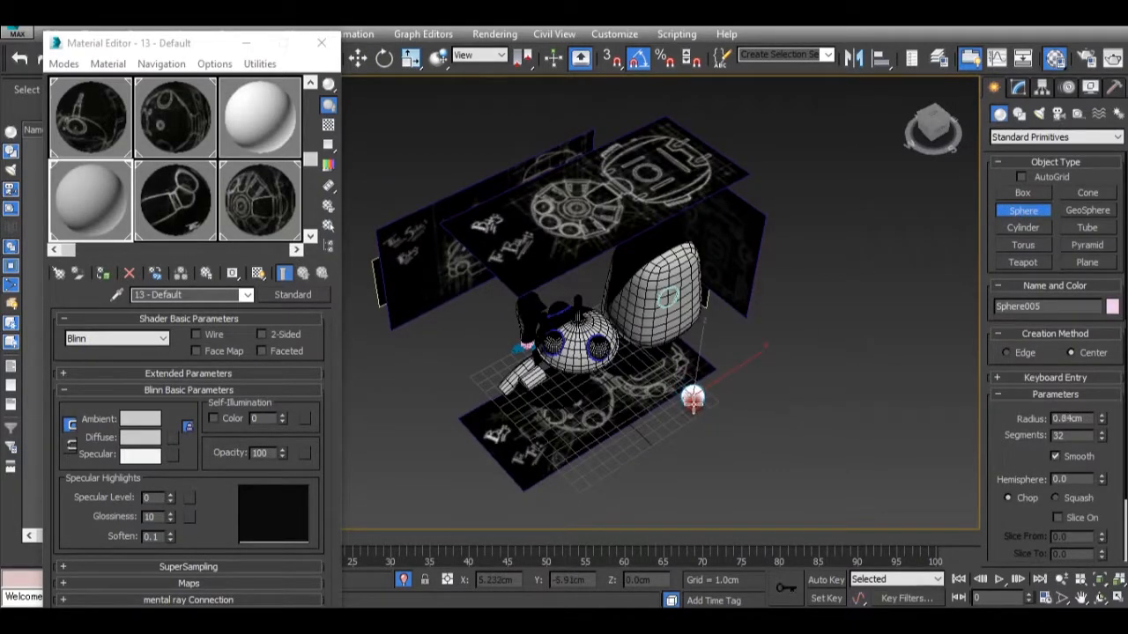
Raise the sphere to a Z position of about 9.626 cm and move it beside the ring on the pod's side.
key("w")
middle_click_drag(685, 403, 672, 347, "alt")
left_click_drag(684, 348, 686, 166)
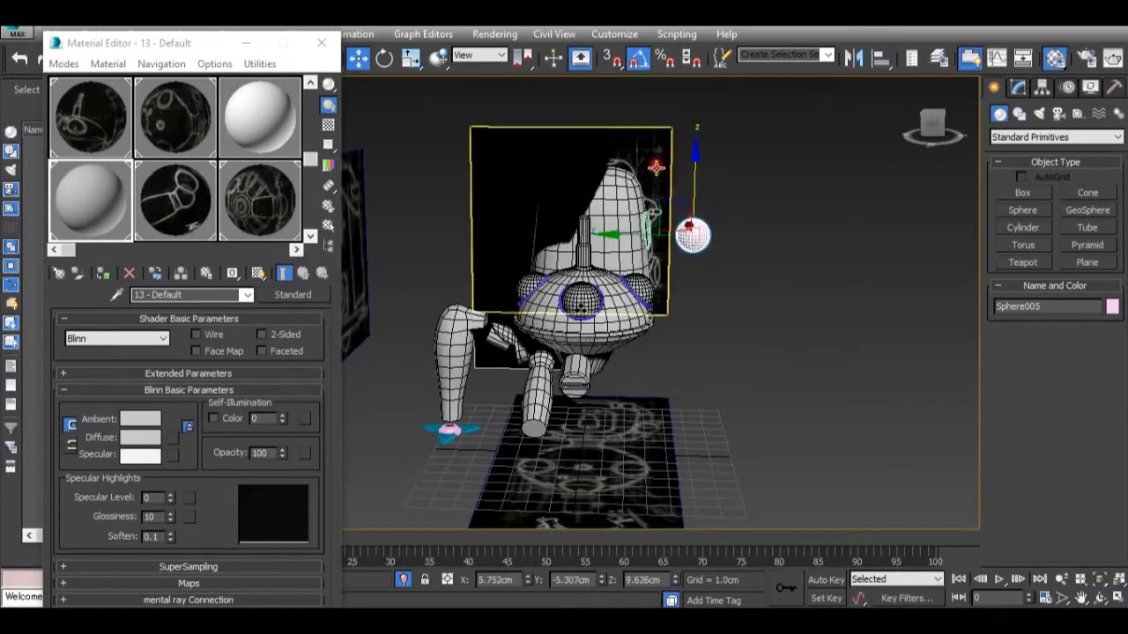
left_click_drag(637, 234, 592, 231)
middle_click_drag(592, 231, 551, 247, "alt")
scroll(550, 247, "up", 3)
middle_click_drag(630, 246, 594, 247, "alt")
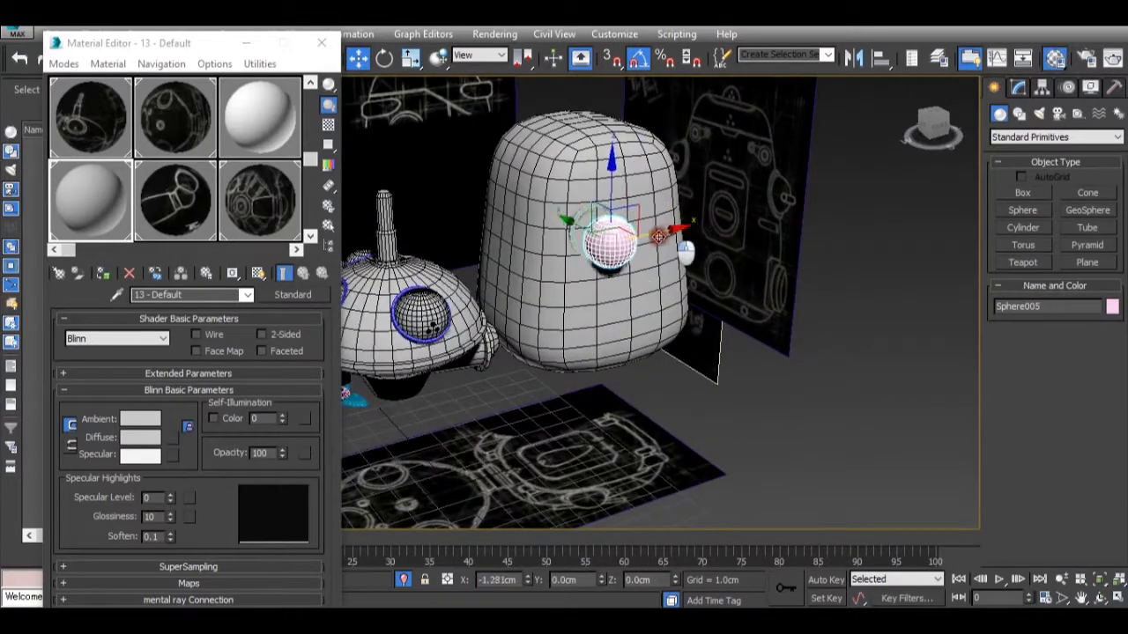
left_click_drag(654, 239, 657, 238)
Raise the sphere to about Z 10.035 cm, align it with the ring, and scale it uniformly to about 87 percent.
middle_click_drag(674, 255, 611, 227, "alt")
scroll(608, 220, "up", 3)
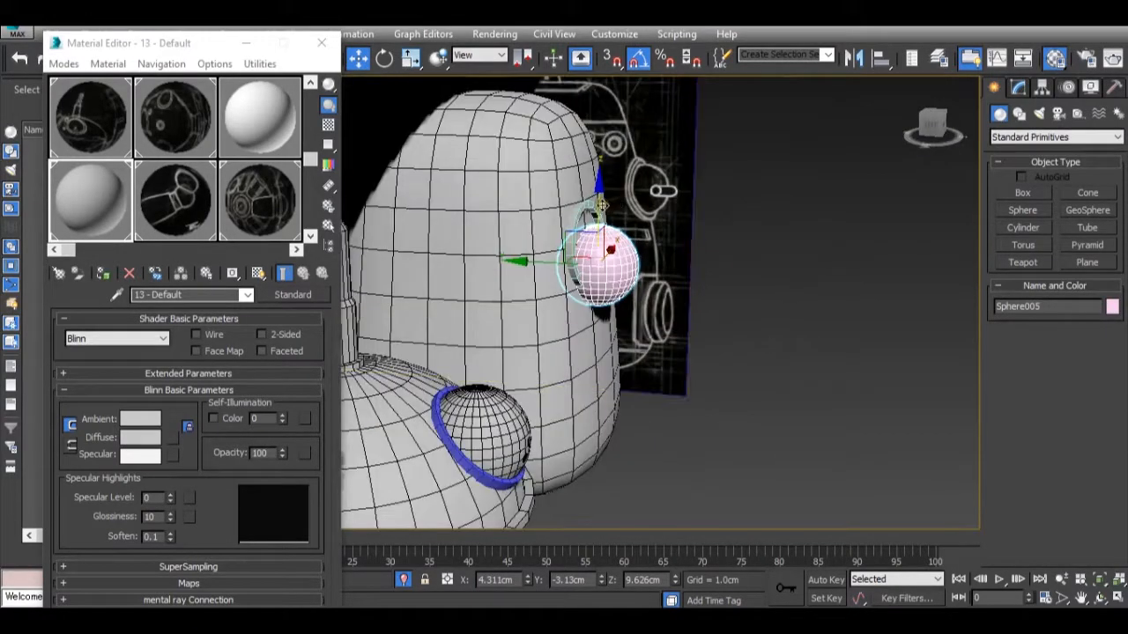
left_click_drag(617, 219, 610, 203)
middle_click_drag(590, 188, 639, 251, "alt")
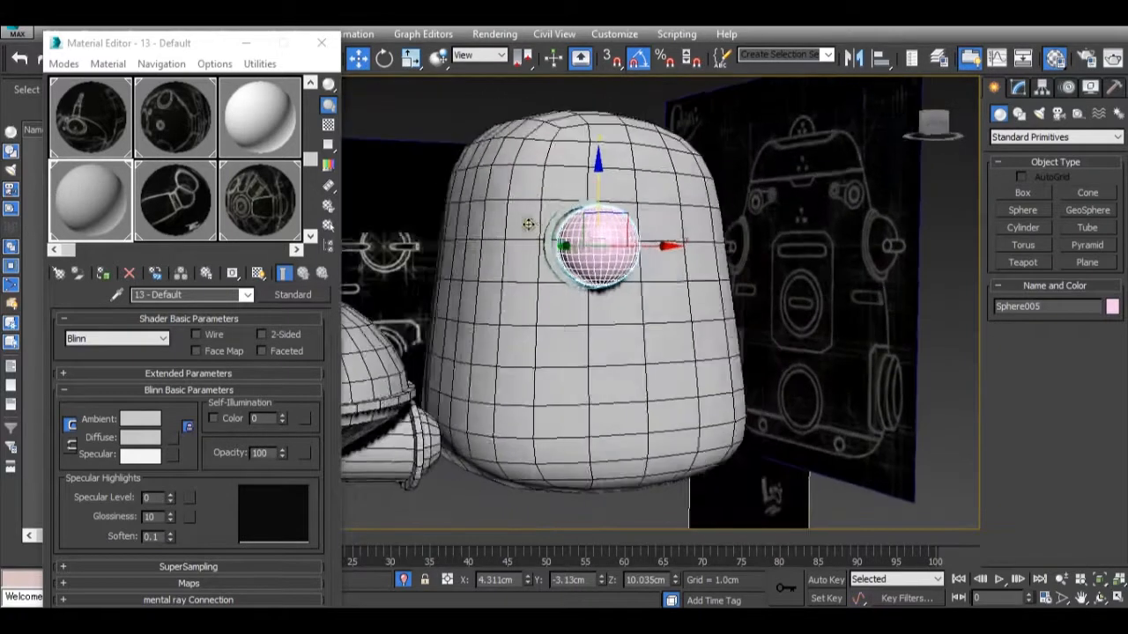
scroll(644, 254, "up", 3)
left_click_drag(672, 245, 659, 245)
key("r")
left_click_drag(585, 229, 607, 250)
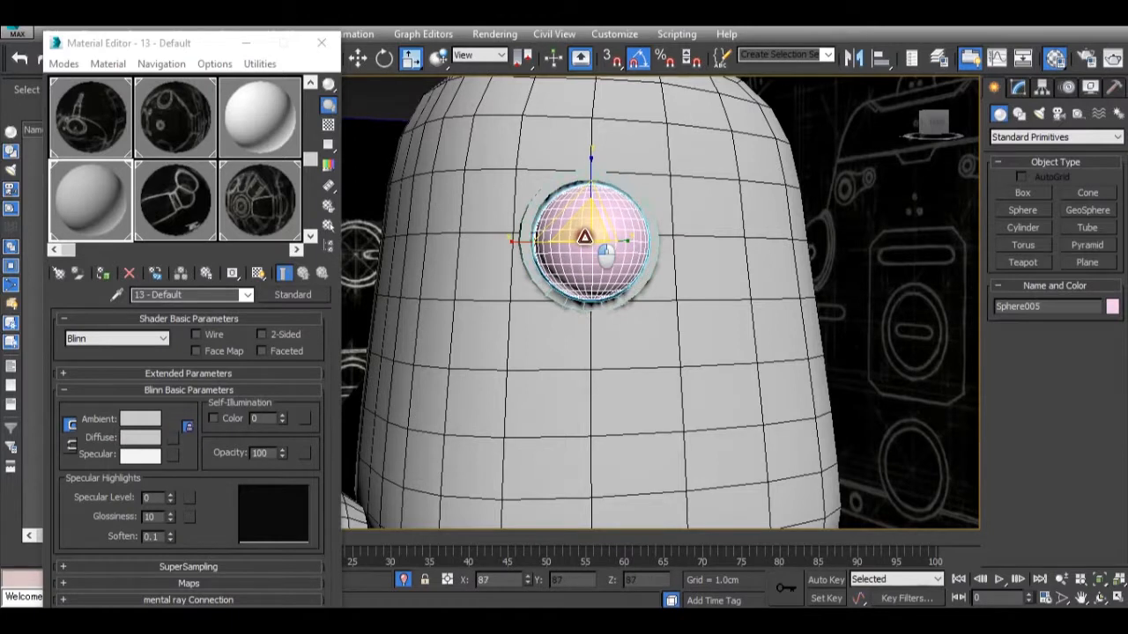
Fine-tune the sphere's position to center it in the ring, at about X 4.142 cm and Z 10.08 cm.
key("w")
middle_click_drag(584, 238, 587, 227, "alt")
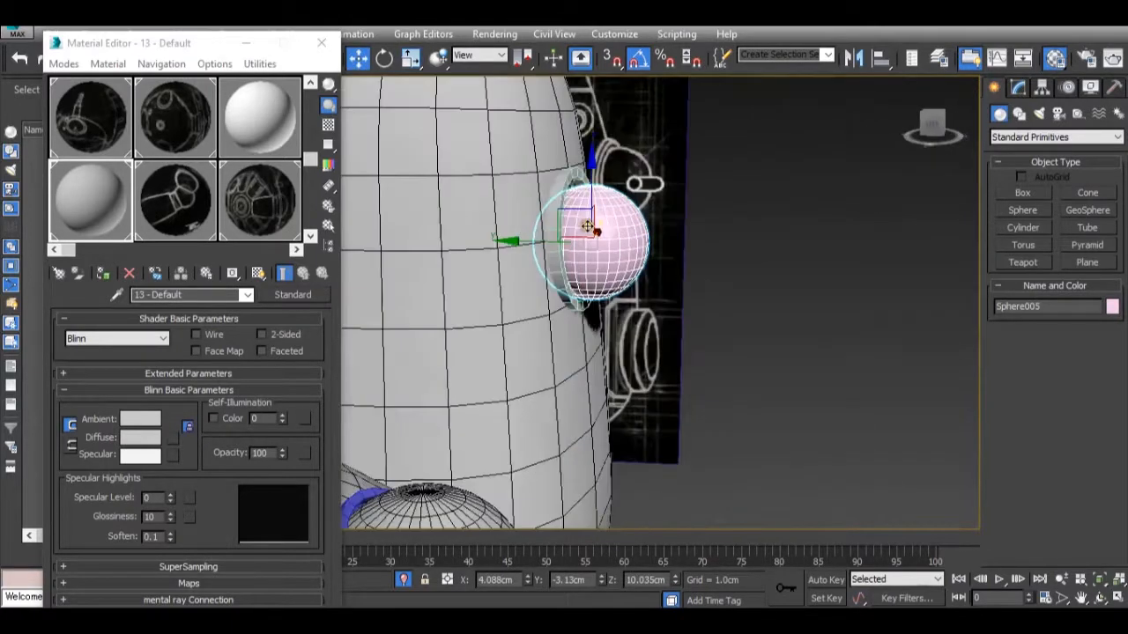
scroll(592, 198, "up", 3)
left_click_drag(589, 205, 584, 200)
middle_click_drag(586, 199, 568, 249, "alt")
left_click_drag(652, 277, 660, 277)
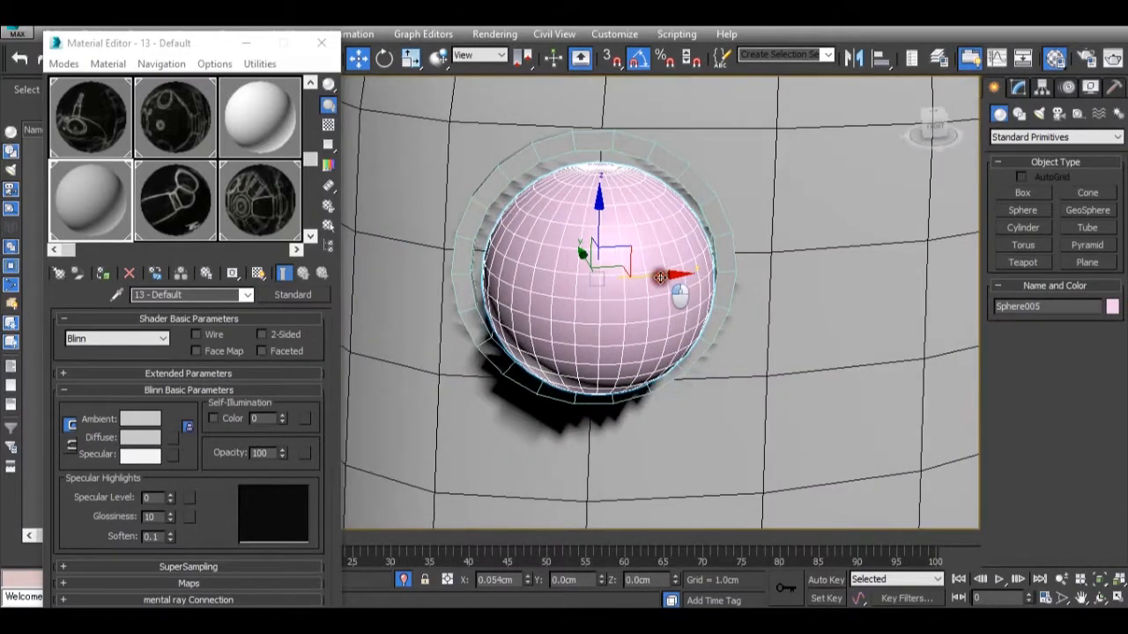
middle_click_drag(629, 289, 631, 233, "alt")
left_click_drag(600, 216, 586, 212)
Enlarge the sphere slightly to fill the ring opening and sink it into the pod to a Y position of about -2.865 cm.
key("r")
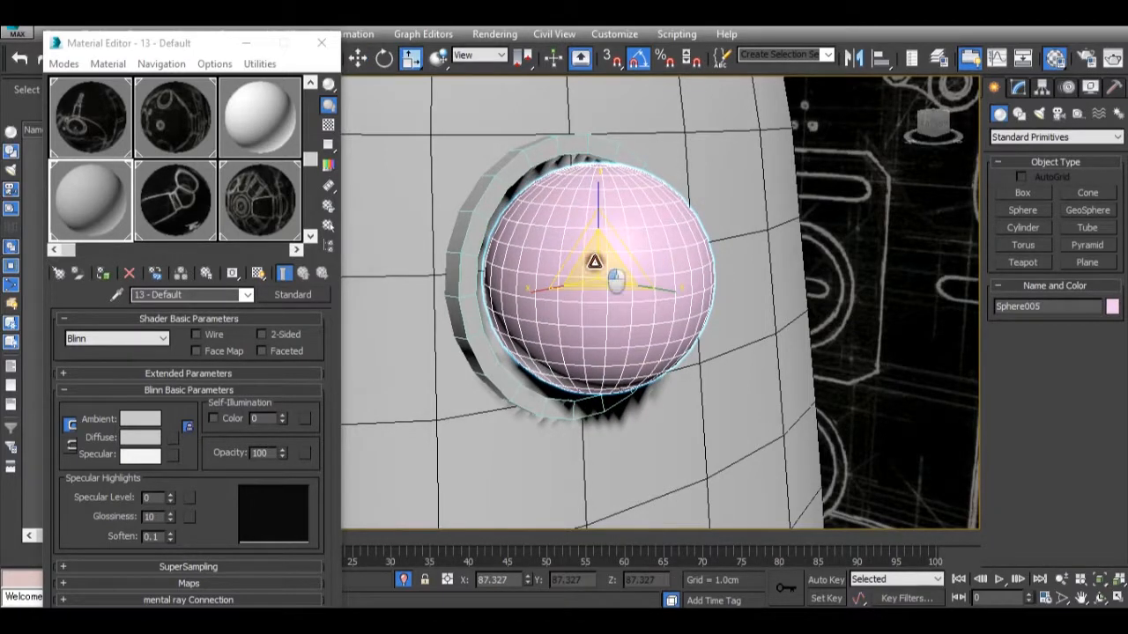
left_click_drag(615, 280, 617, 278)
middle_click_drag(615, 279, 628, 290, "alt")
key("w")
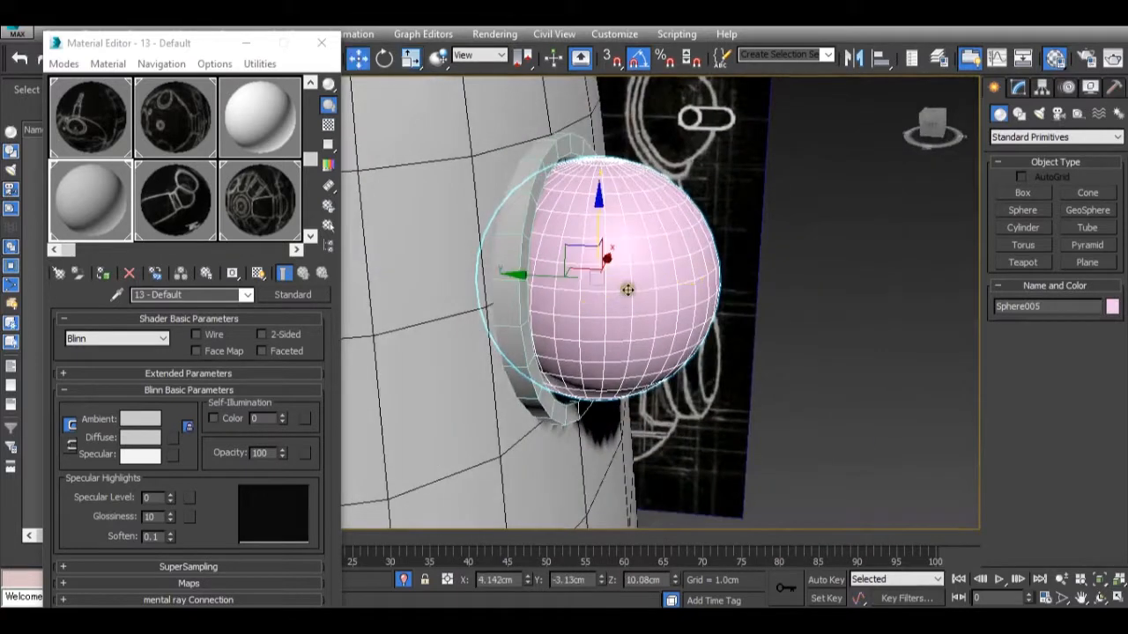
left_click_drag(539, 276, 519, 275)
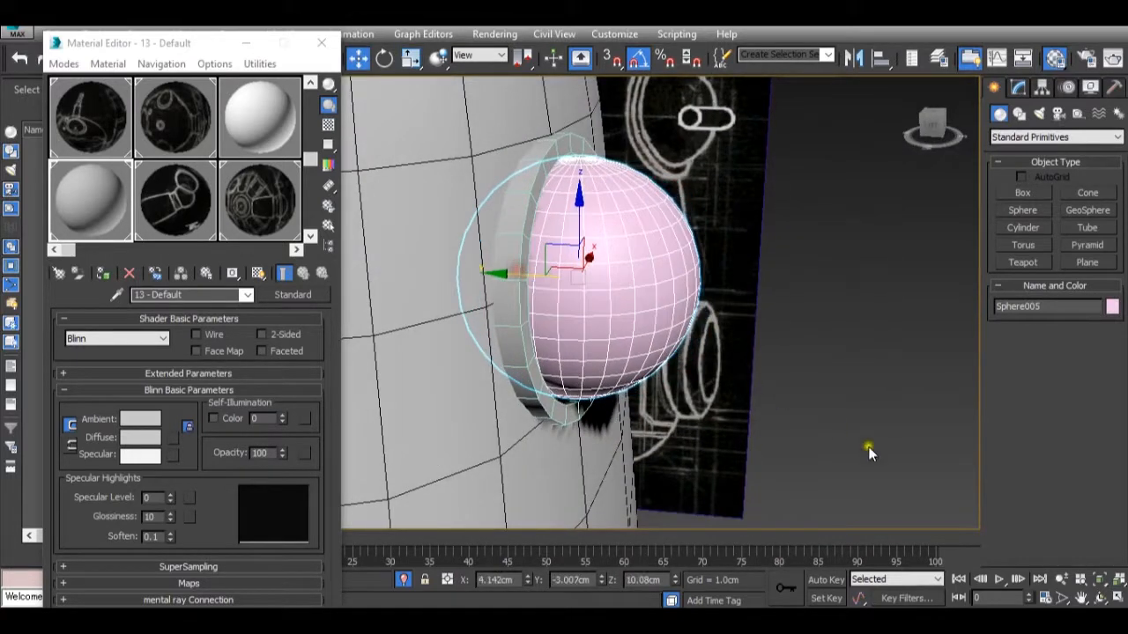
left_click(1115, 598)
left_click(475, 381)
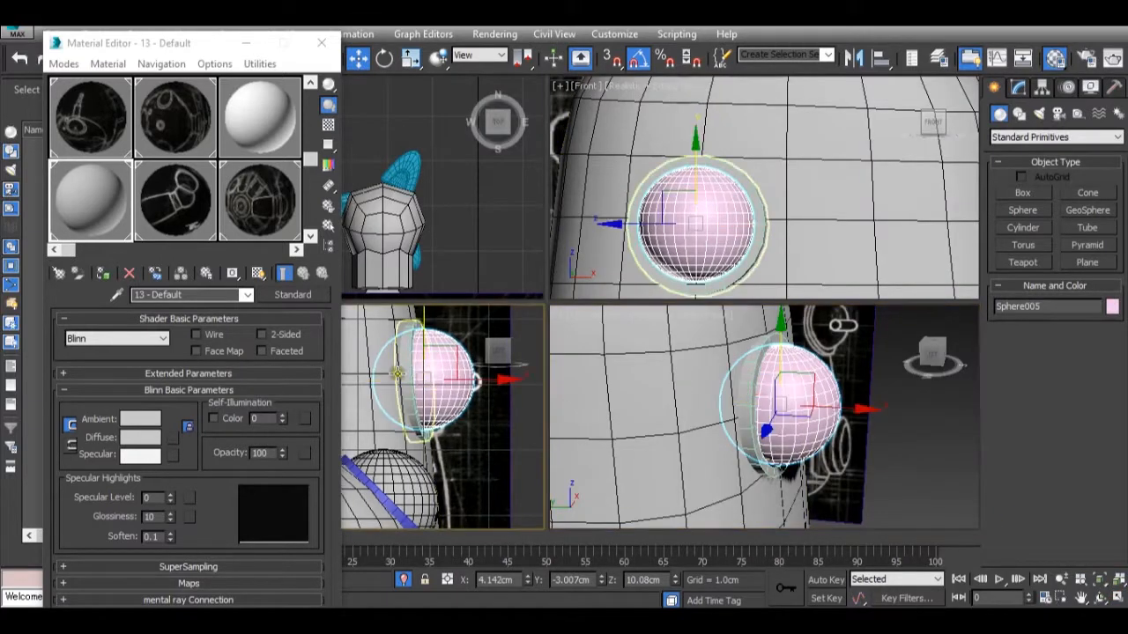
mouse_move(475, 381)
left_mouse_down()
mouse_move(438, 386)
mouse_move(465, 389)
left_mouse_up()
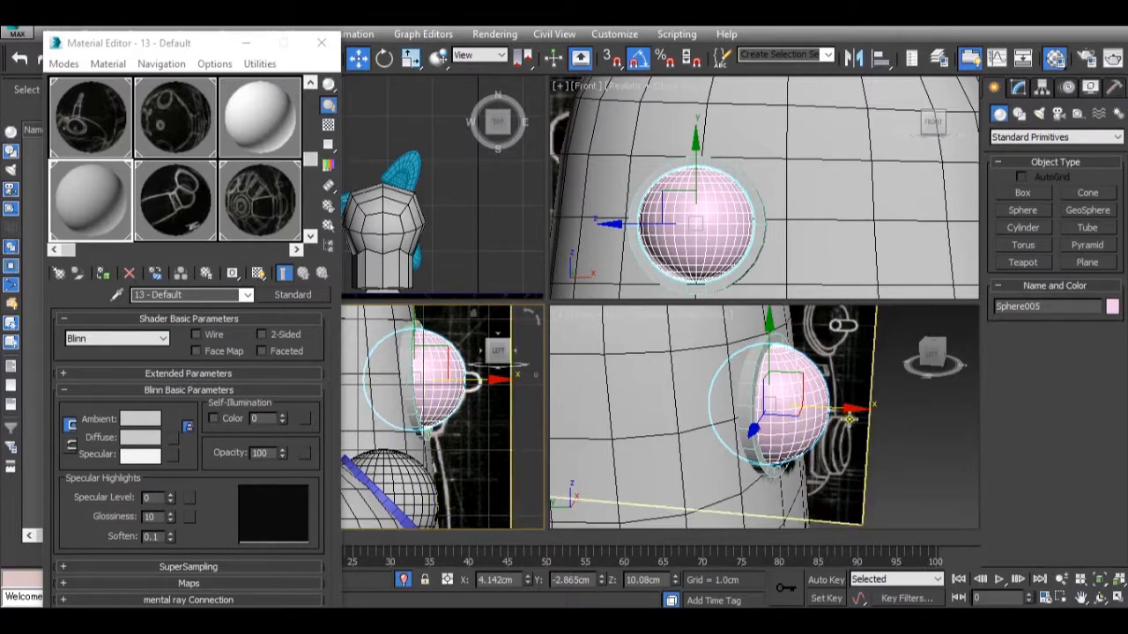
Examine the sphere's fit and proportions on the pod against the whole robot in the Perspective and Left views.
scroll(844, 423, "down", 5)
middle_click_drag(843, 424, 797, 443, "alt")
scroll(811, 428, "up", 8)
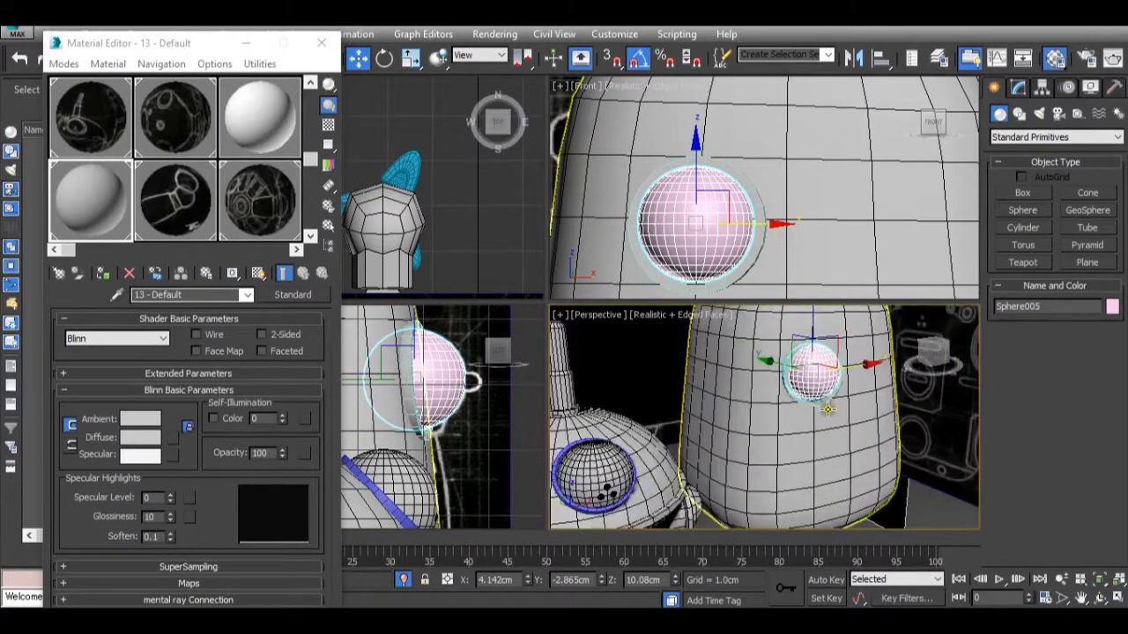
scroll(827, 410, "down", 6)
left_click(714, 370)
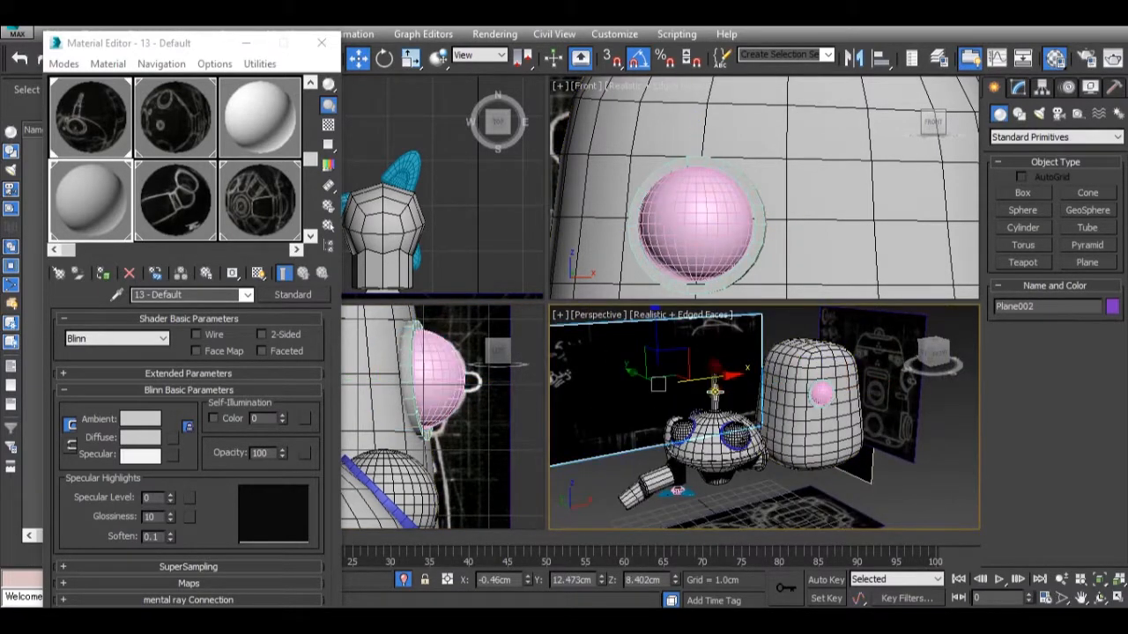
scroll(740, 464, "down", 2)
middle_click_drag(743, 472, 787, 392, "alt")
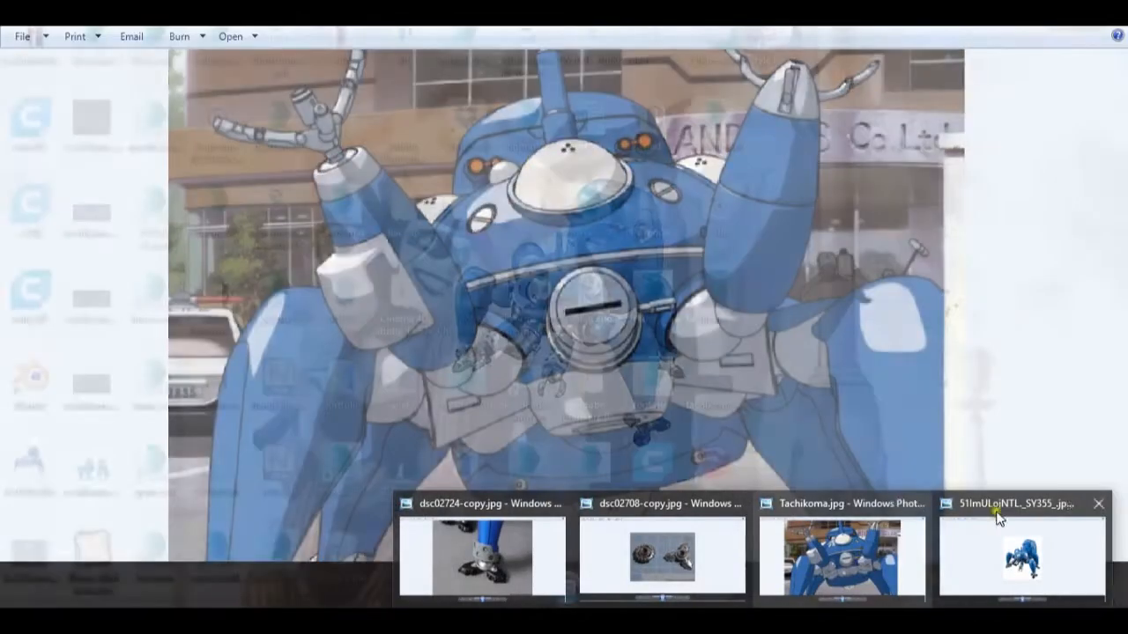
mouse_move(1035, 515)
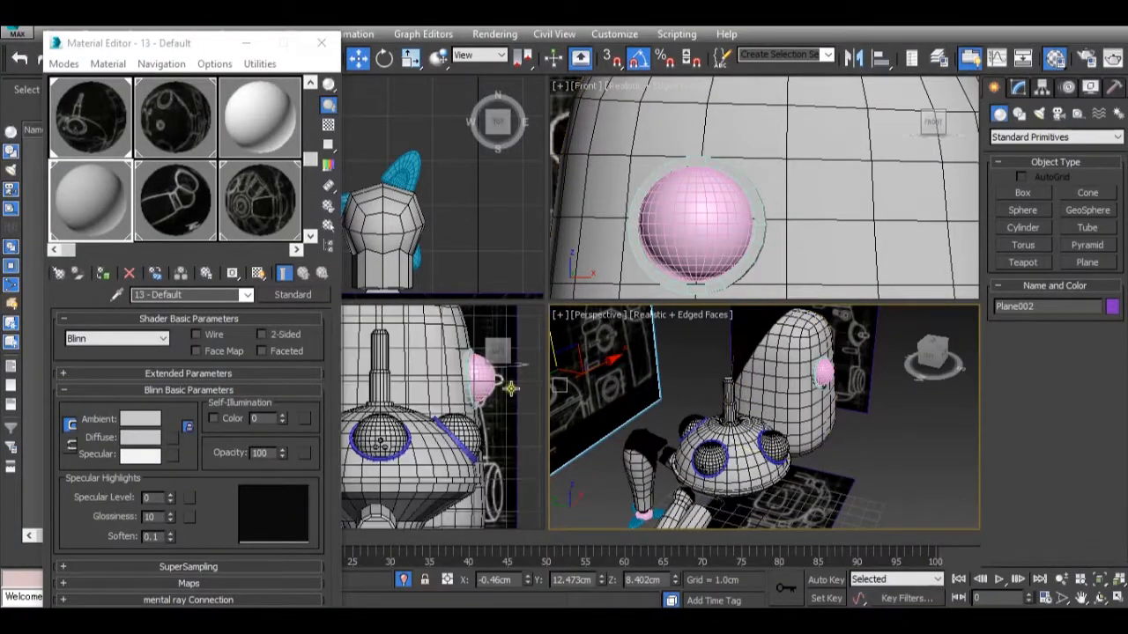
scroll(511, 388, "down", 5)
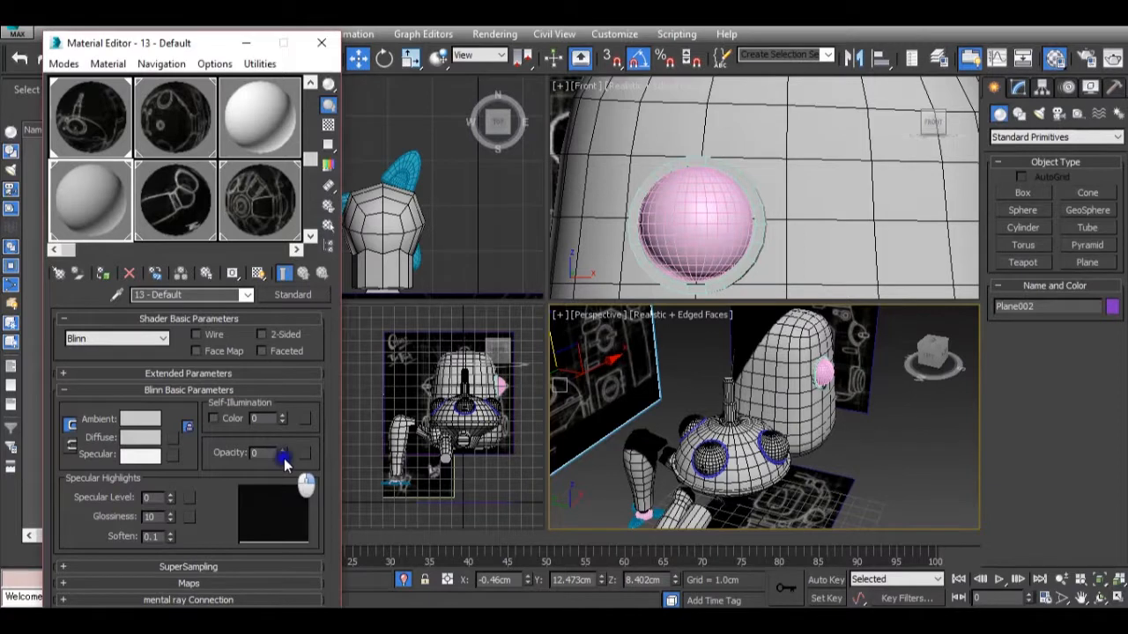
Set the opacity of material 13 - Default to 0 to reveal the reference drawings behind the model.
right_click(282, 454)
scroll(511, 403, "up", 5)
scroll(432, 370, "down", 5)
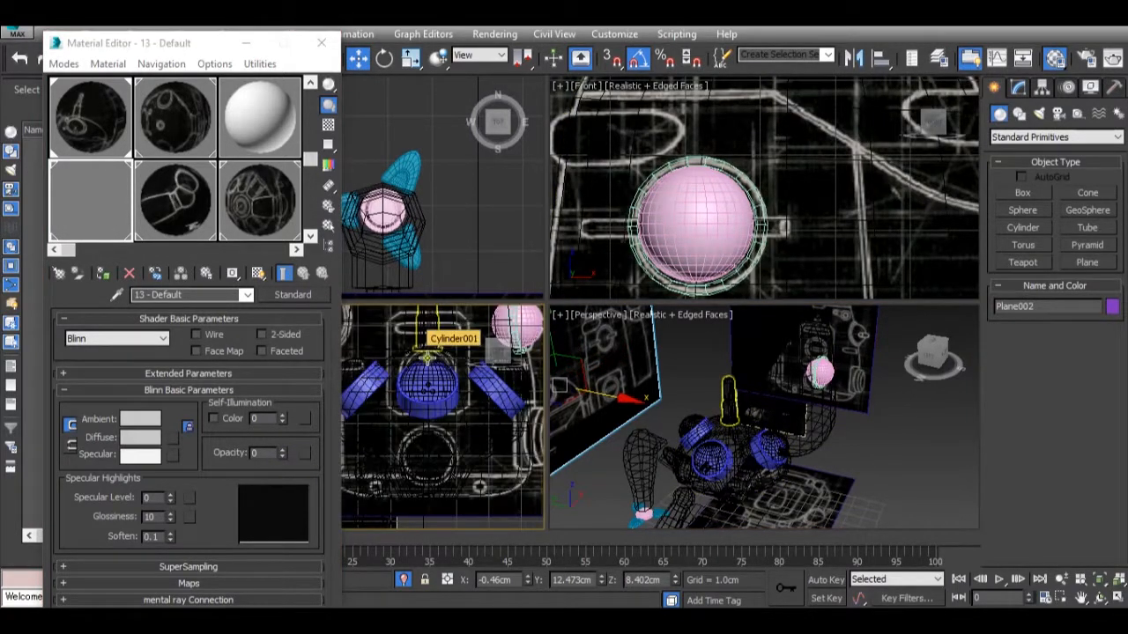
Assign material 13 - Default to the three ring cylinders around the eye spheres on the head.
left_click(429, 377)
left_click(453, 396, "ctrl")
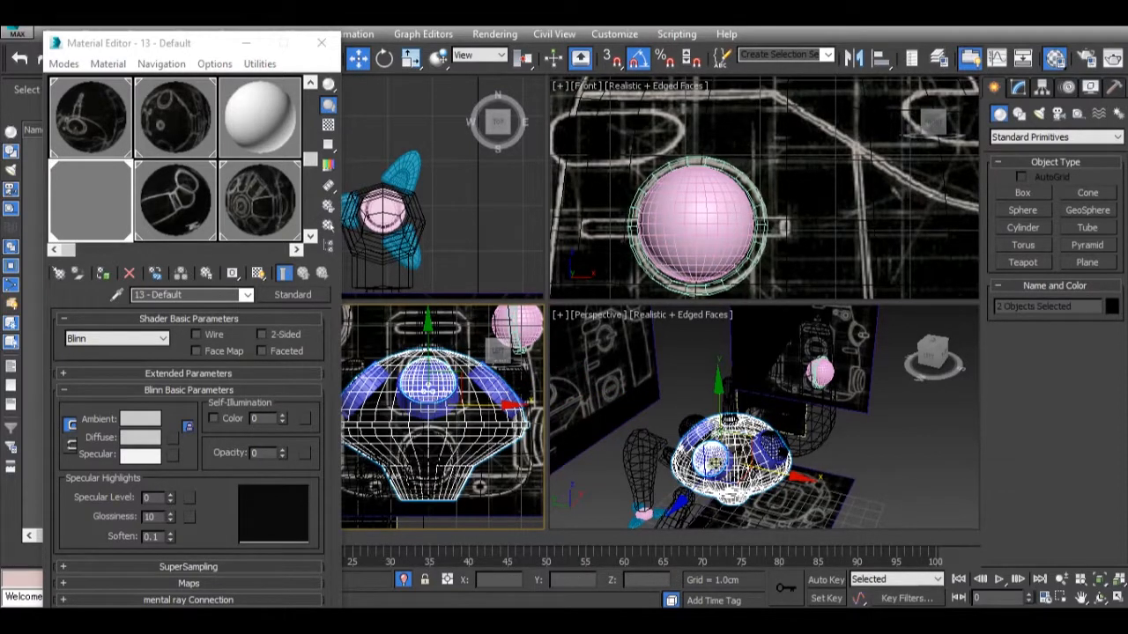
left_click(713, 457)
scroll(715, 455, "down", 3)
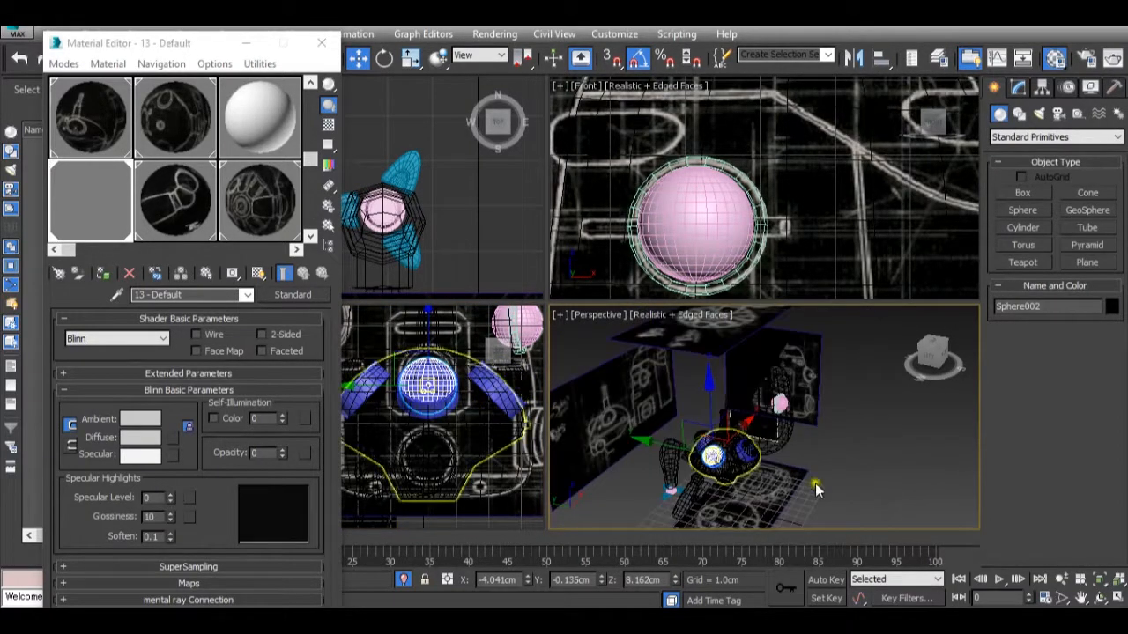
scroll(742, 455, "up", 5)
scroll(684, 455, "up", 2)
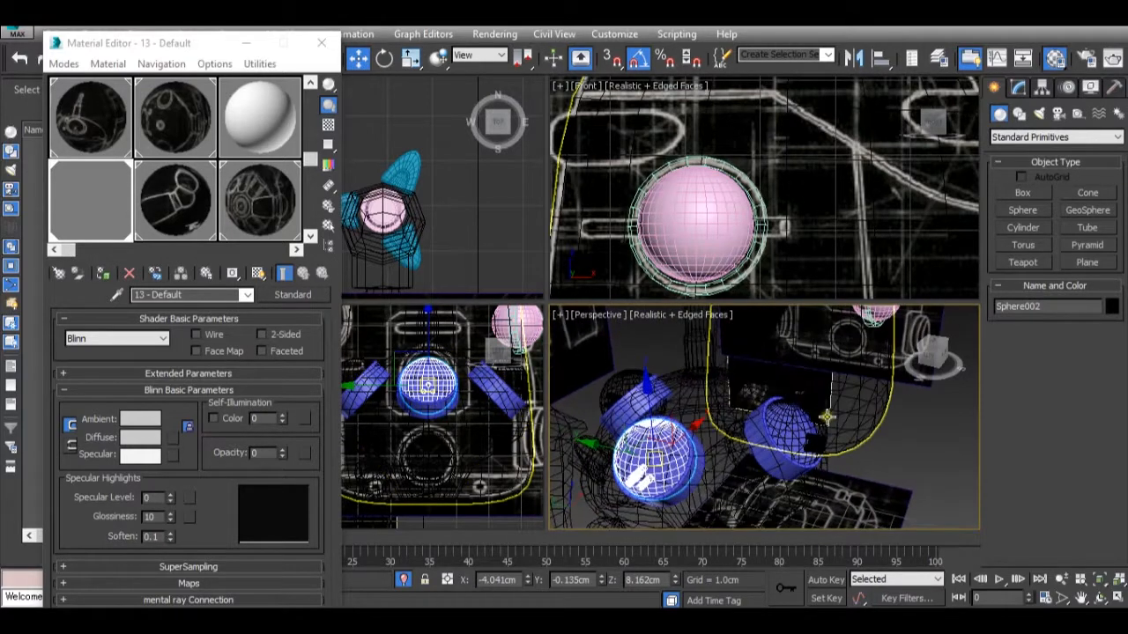
left_click(684, 454)
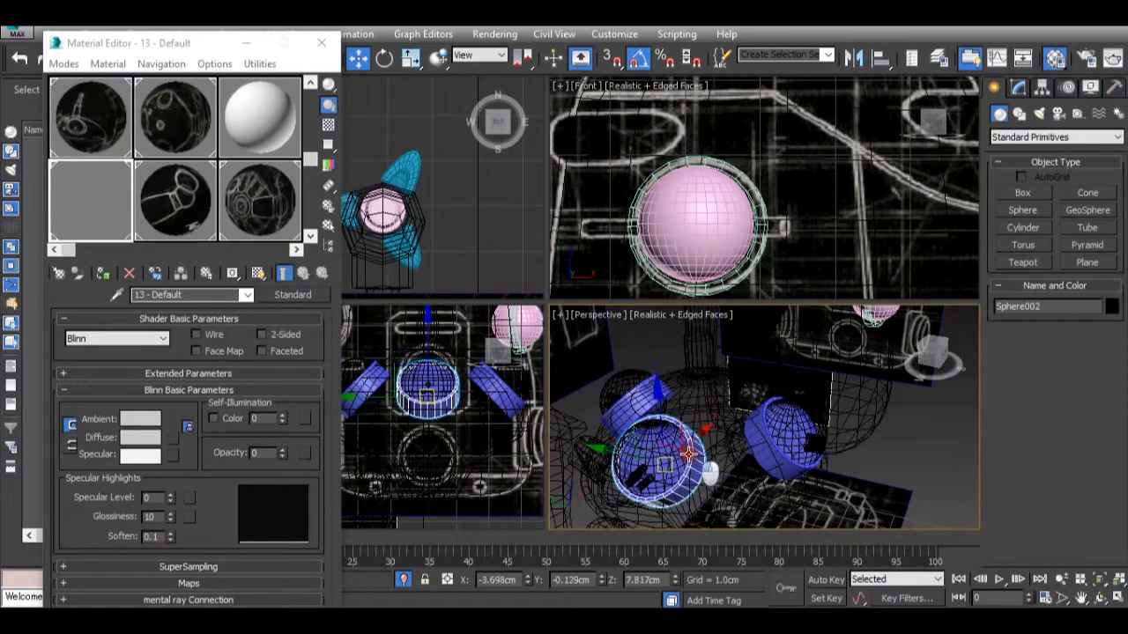
left_click(765, 431, "ctrl")
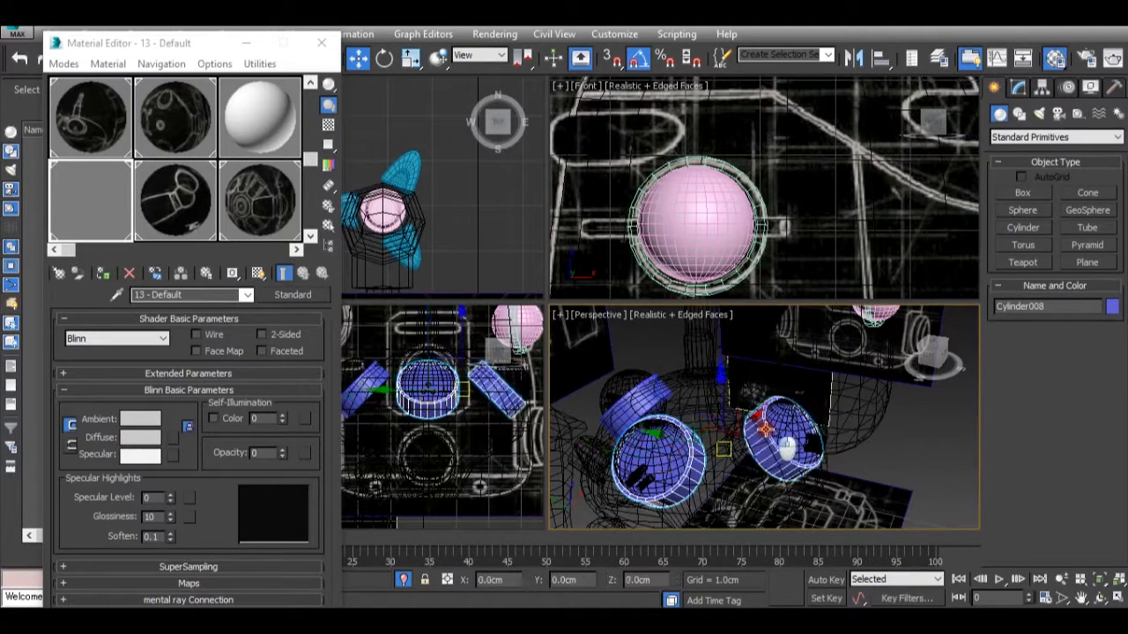
left_click(627, 393, "ctrl")
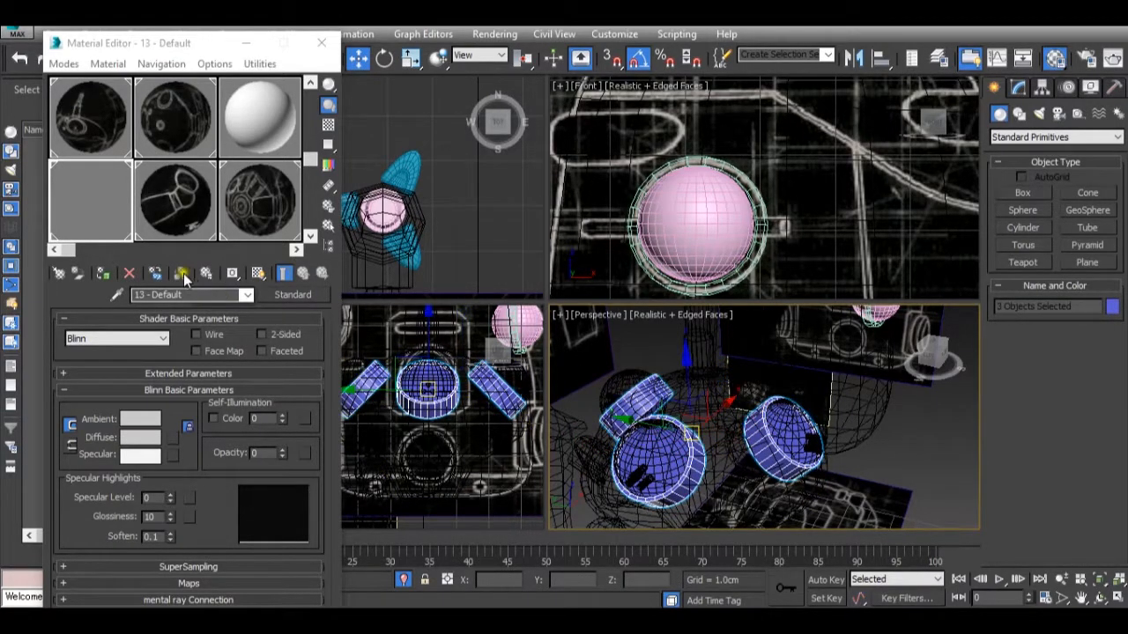
left_click(102, 274)
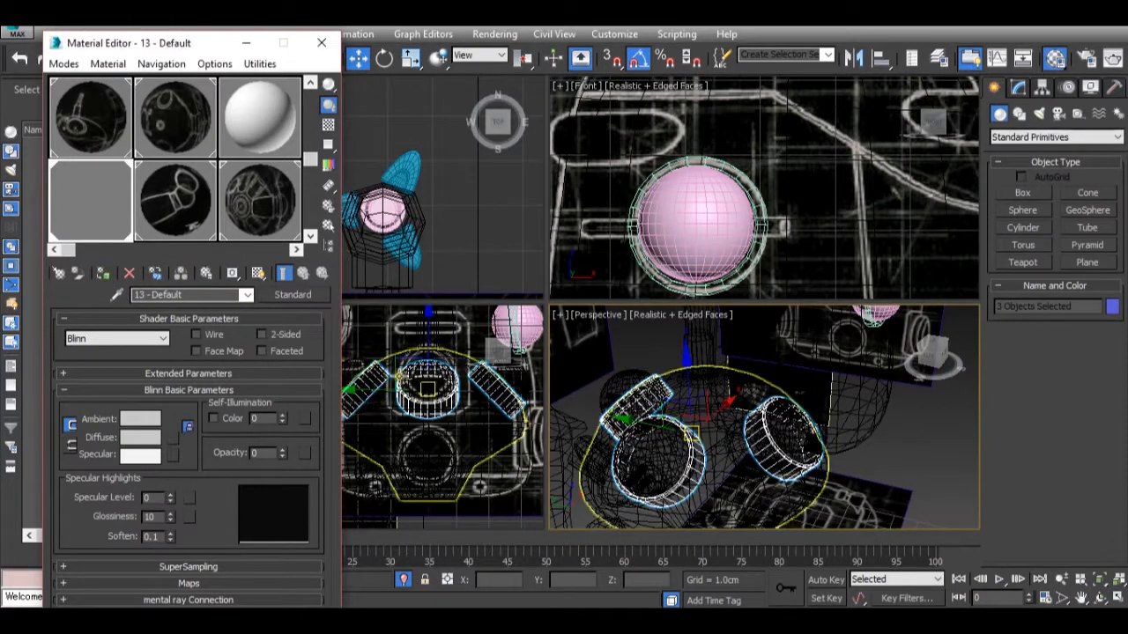
Create a cylinder about 0.926 cm in radius and 0.165 cm high over the slotted circle in the Left view, centering it at about Z 8.552 cm.
scroll(401, 374, "up", 5)
middle_click_drag(461, 360, 424, 389)
scroll(425, 388, "down", 1)
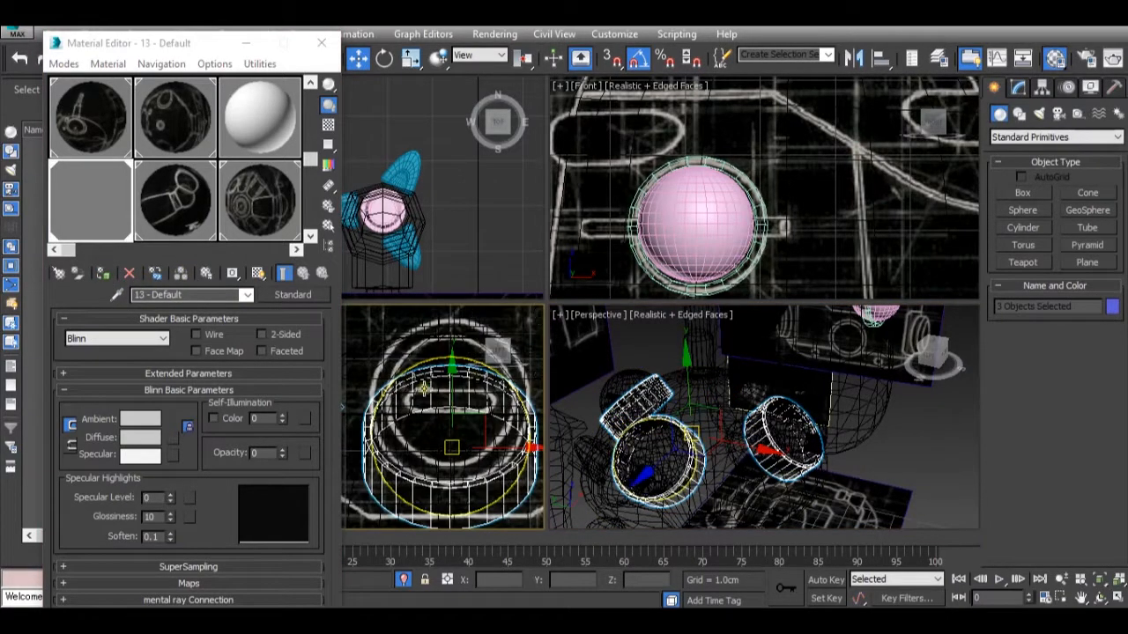
left_click(1024, 228)
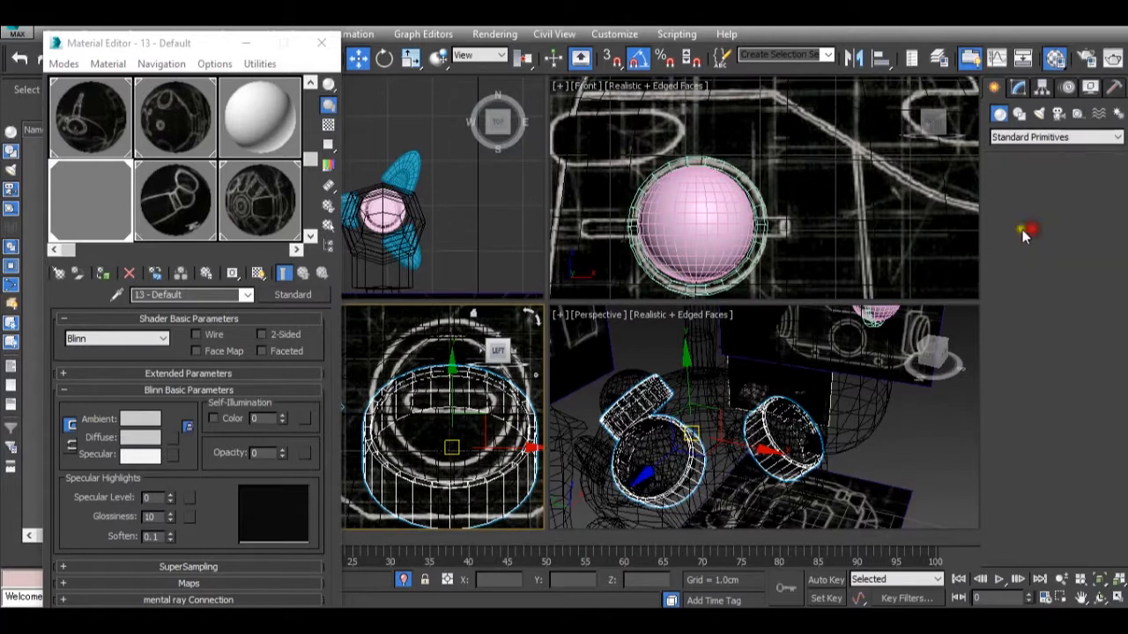
scroll(458, 405, "down", 2)
left_click_drag(451, 396, 485, 443)
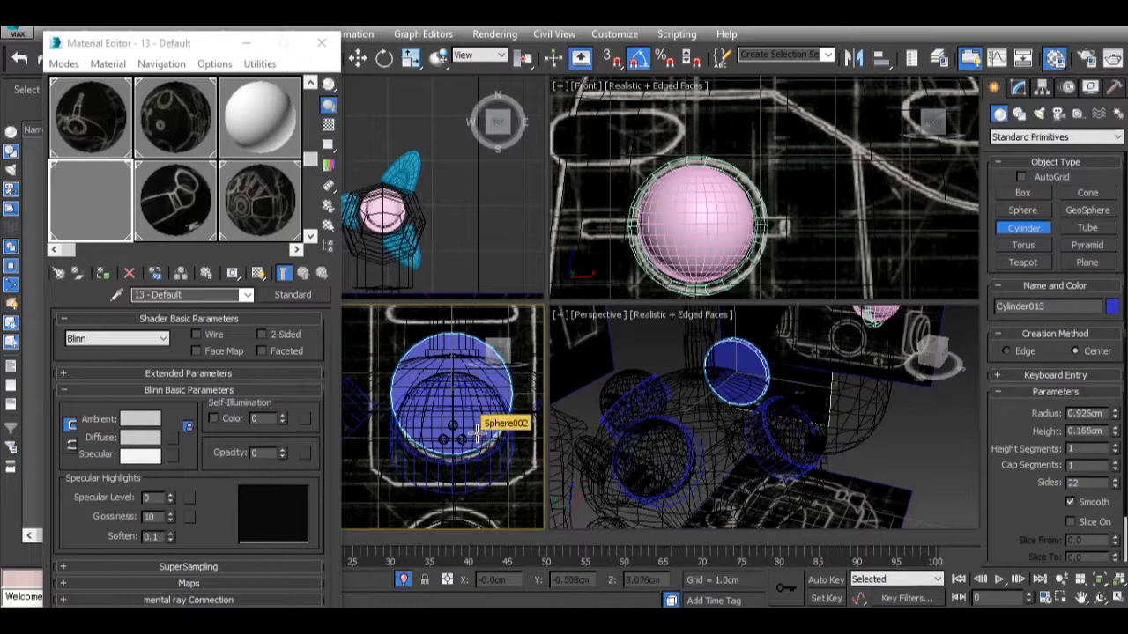
scroll(520, 405, "up", 3)
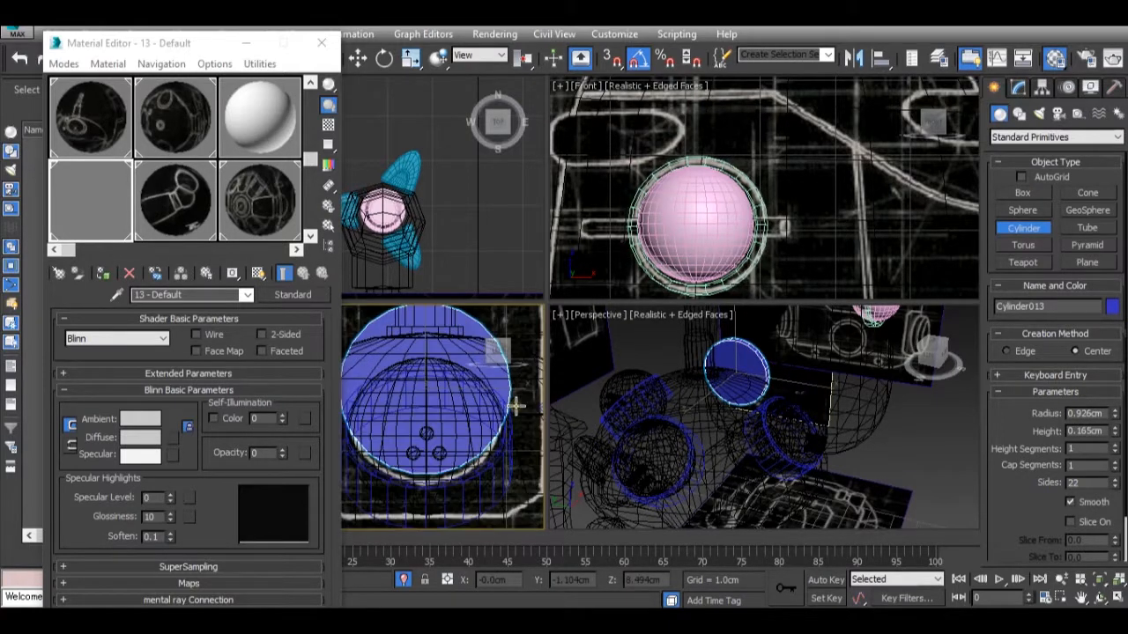
right_click(518, 404)
left_click_drag(426, 341, 426, 353)
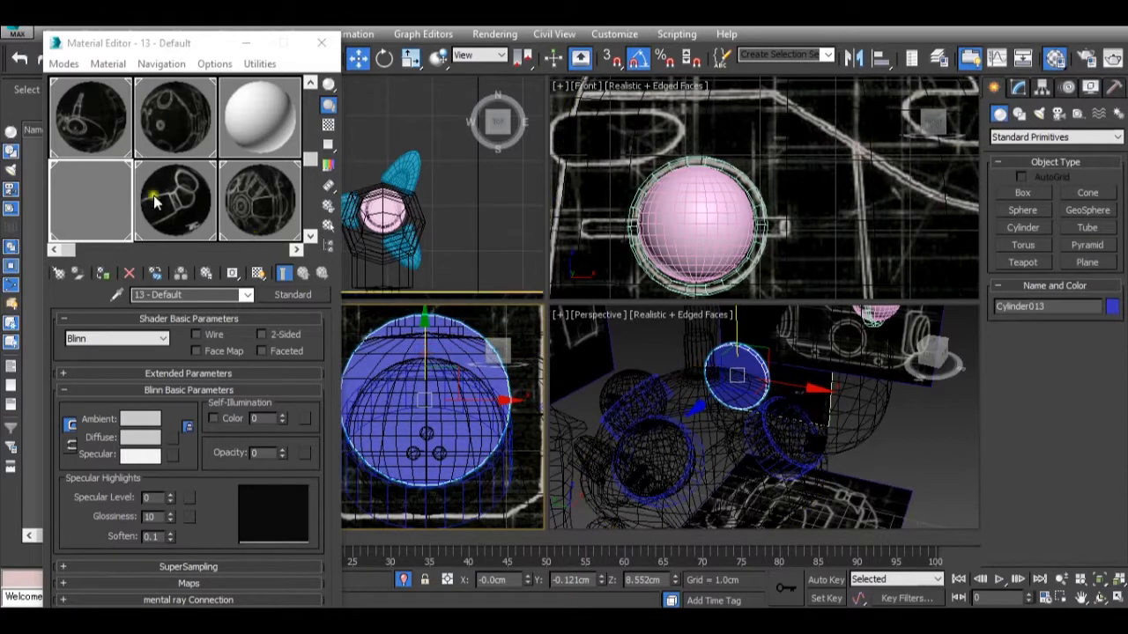
Apply material 13 - Default to the new cylinder and scale it uniformly to about 95.4% to match the reference's outer circle.
left_click_drag(62, 176, 733, 371)
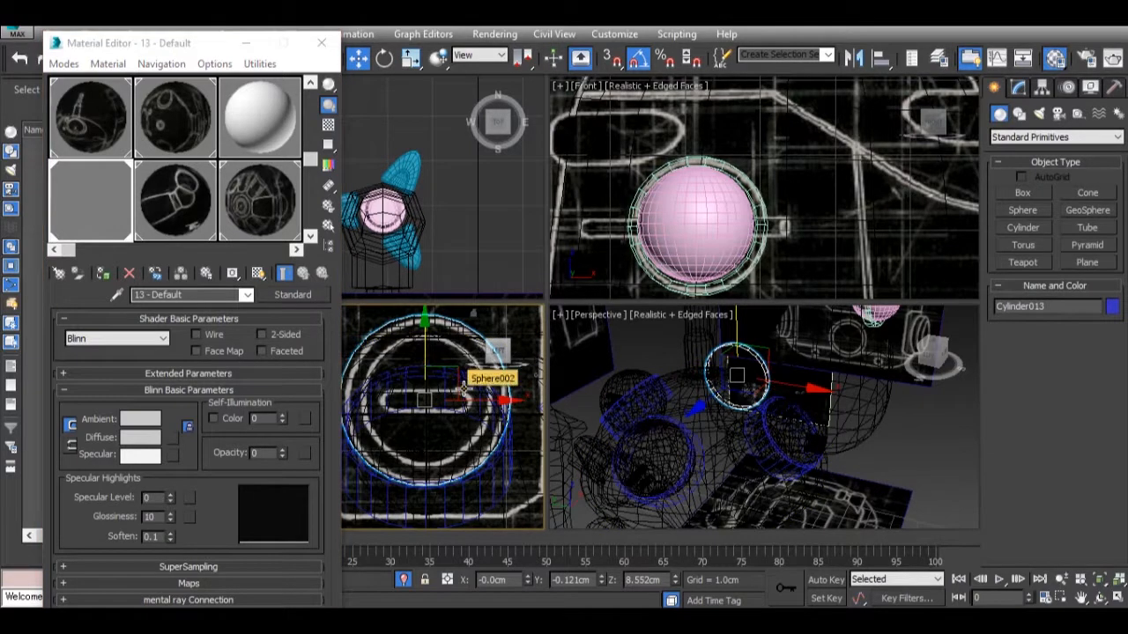
key("r")
mouse_move(438, 390)
left_mouse_down()
mouse_move(455, 408)
mouse_move(434, 393)
left_mouse_up()
Convert the new cylinder to an Editable Poly.
left_click(1017, 88)
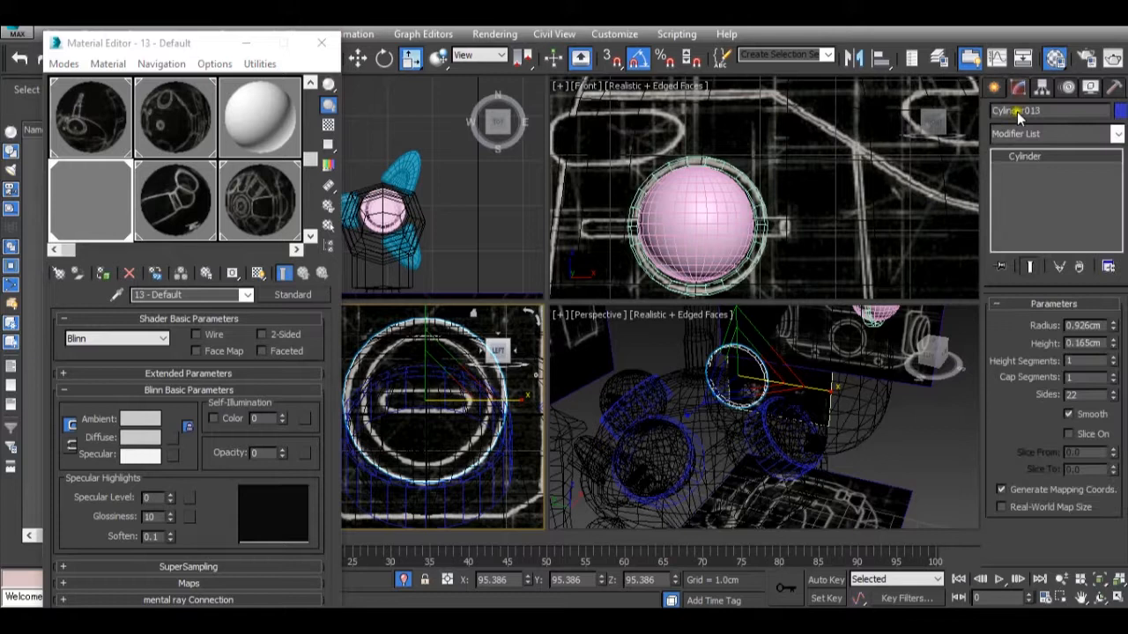
left_click(758, 379)
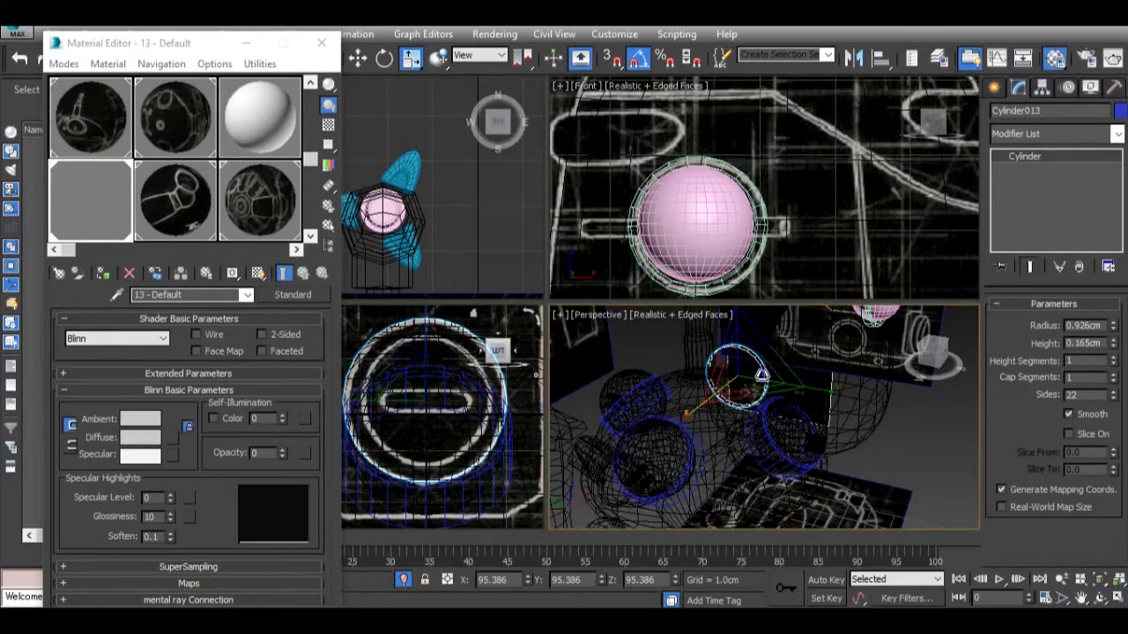
right_click(761, 373)
mouse_move(892, 509)
left_click(954, 517)
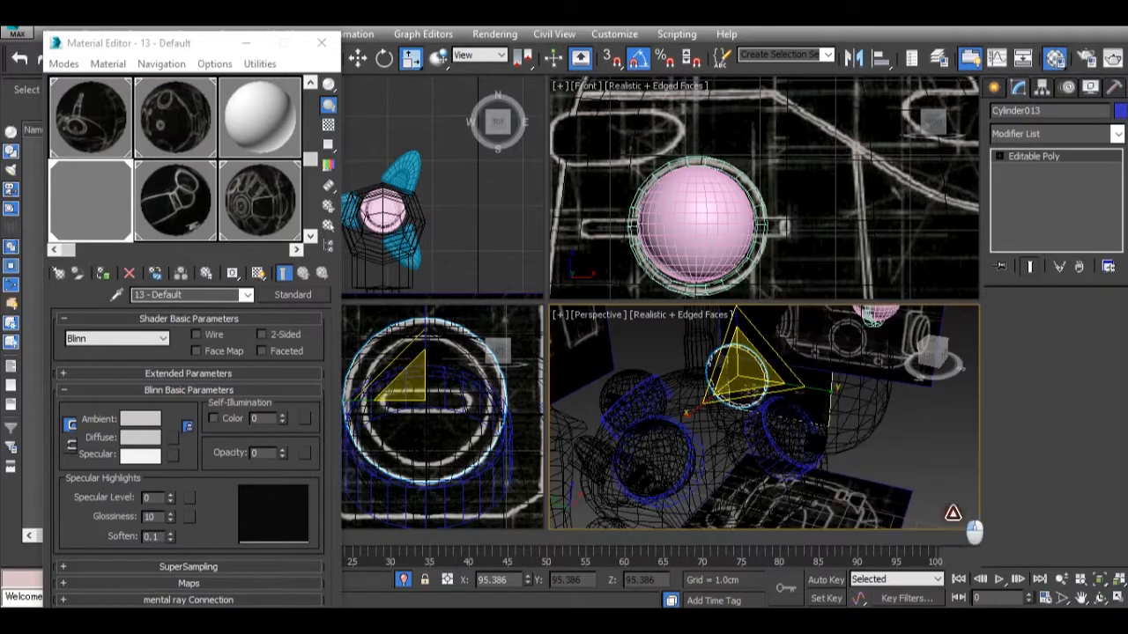
Select the cylinder's front cap polygon and scale it down toward the inner circle of the reference to form a rim.
left_click(1071, 328)
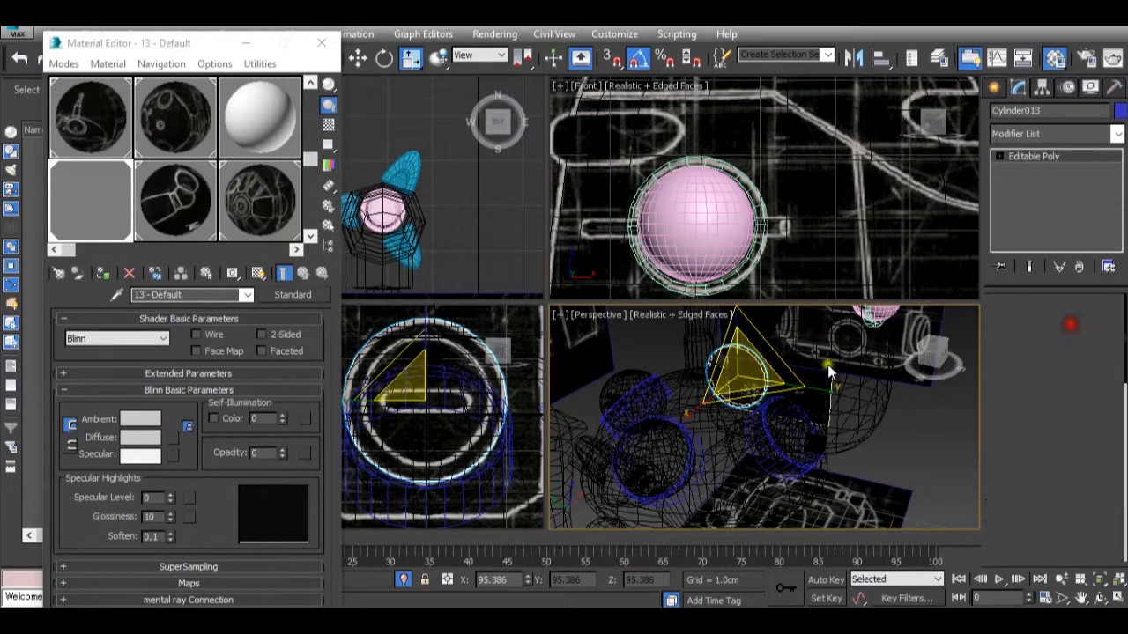
left_click(732, 365)
left_click(432, 410)
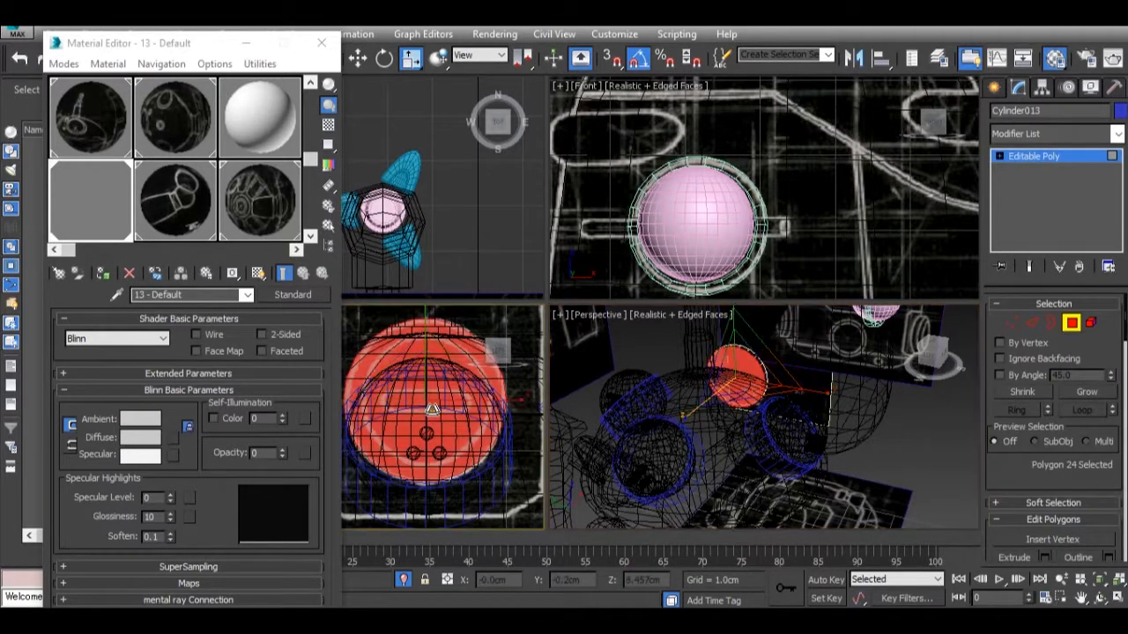
key("r")
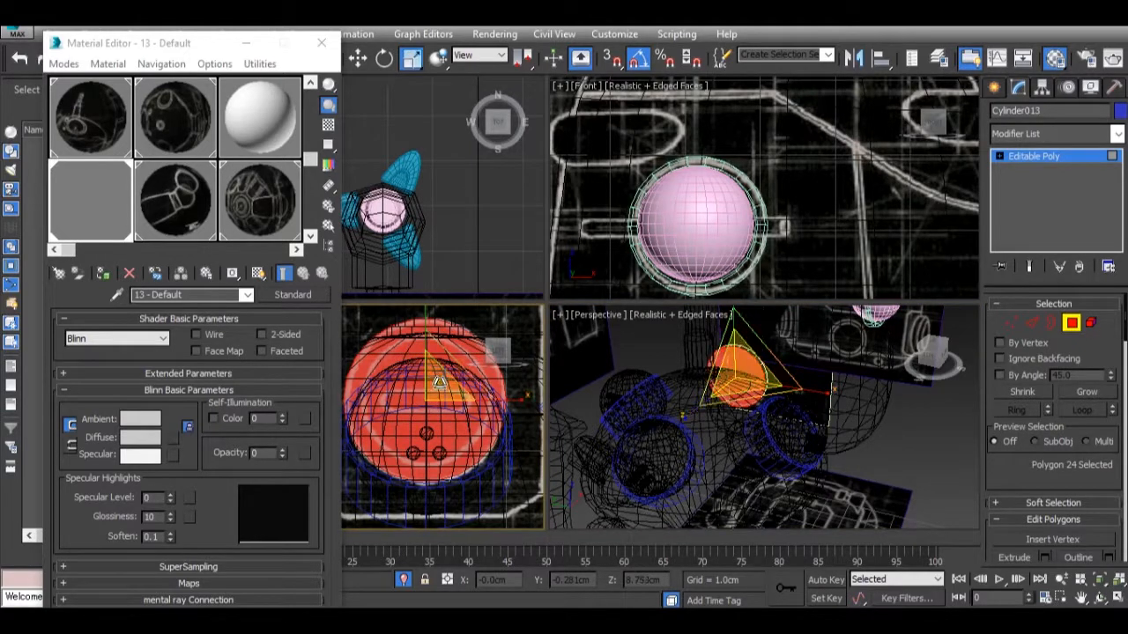
left_click_drag(452, 397, 452, 415)
Move the reduced cap polygon slightly outward along X to about -0.211 cm.
middle_click_drag(616, 401, 717, 403, "alt")
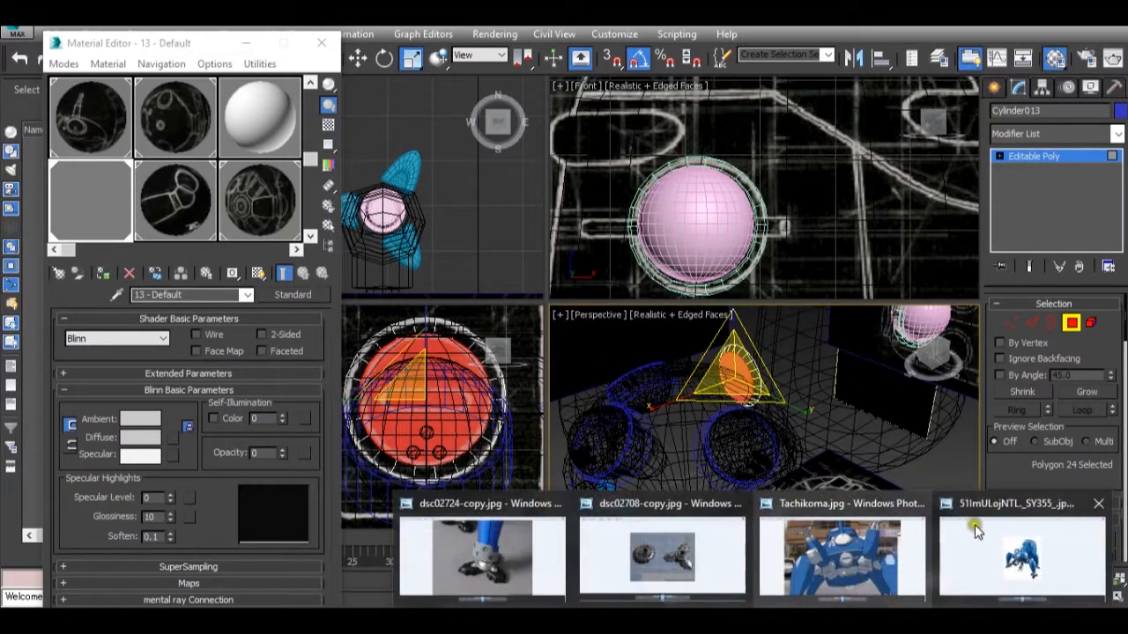
mouse_move(1011, 539)
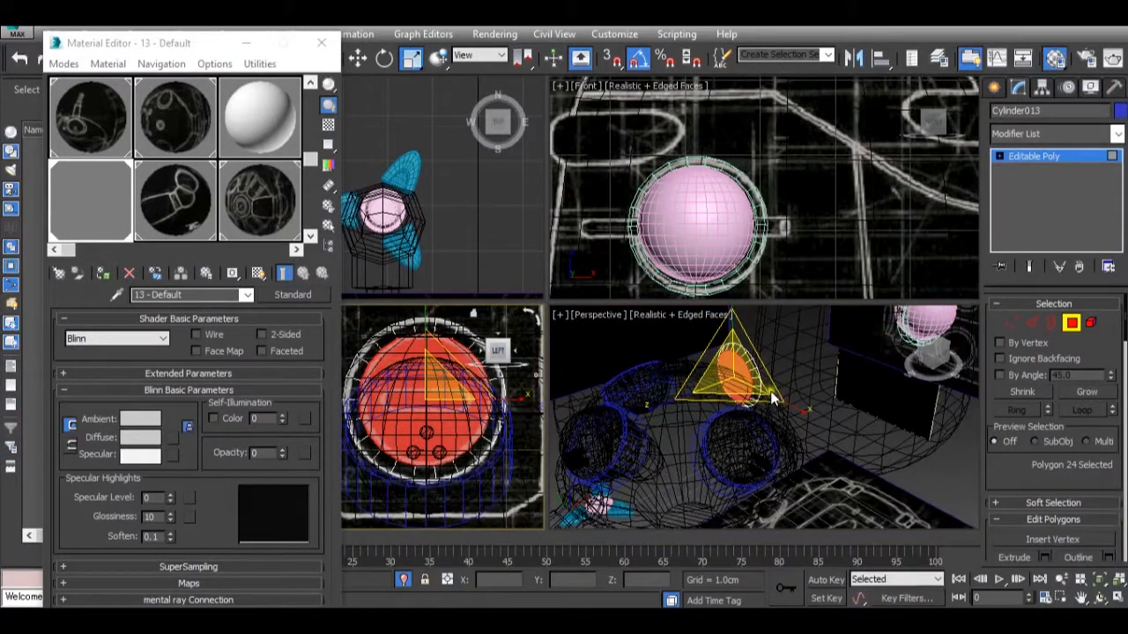
key("w")
middle_click_drag(748, 383, 778, 359, "alt")
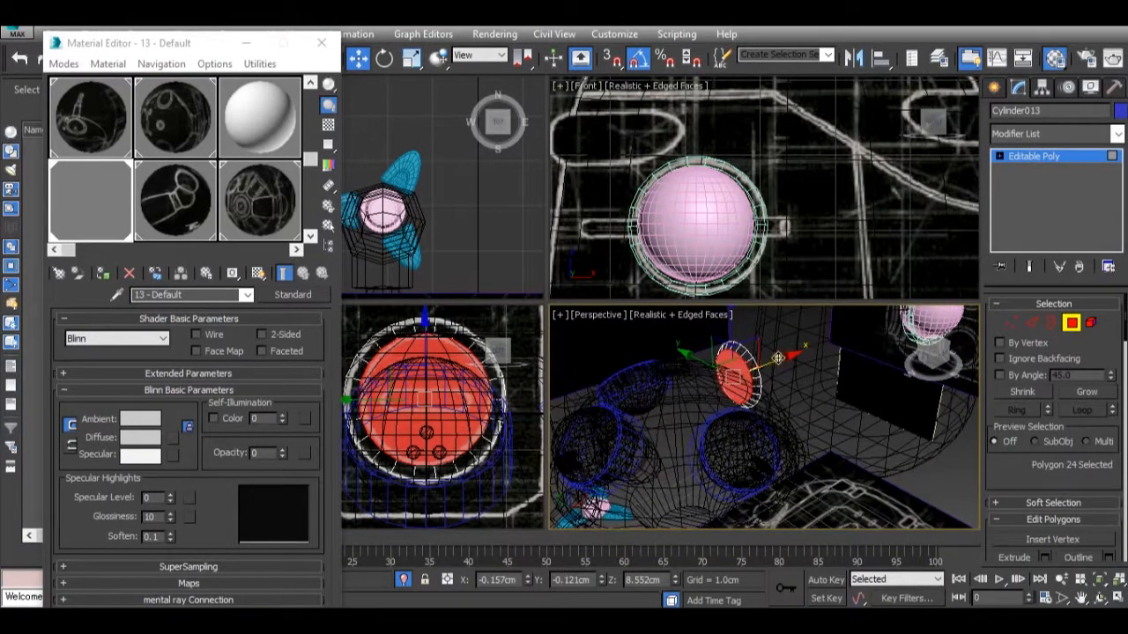
left_click_drag(778, 359, 776, 359)
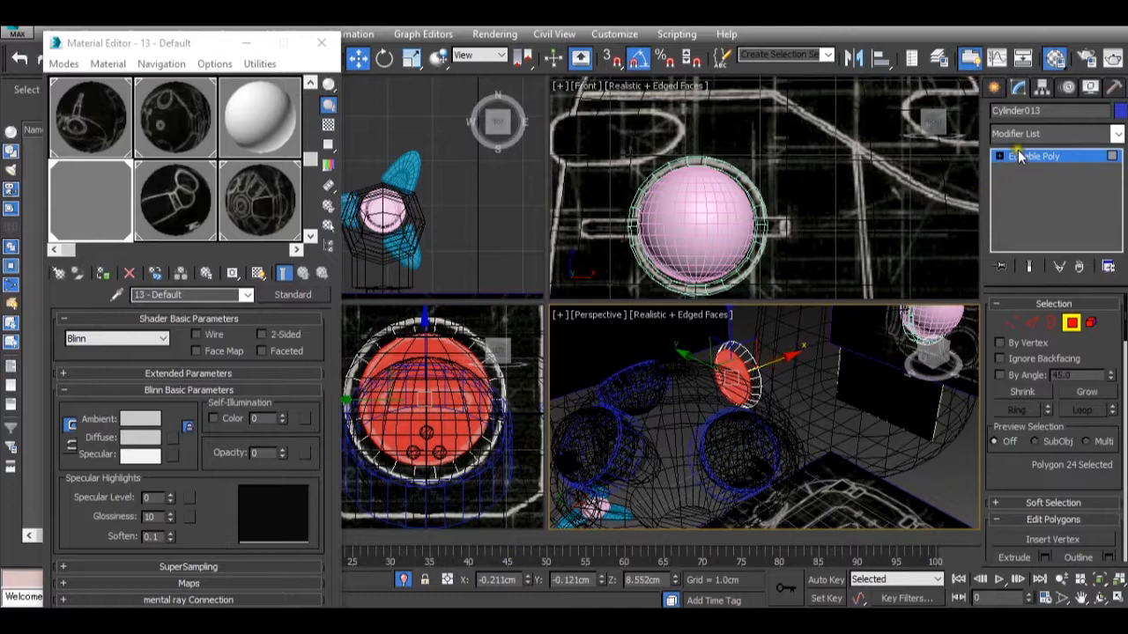
Leave polygon editing and move the whole disc along X to about 2.114 cm, against the rear pod's front wall.
scroll(814, 148, "down", 6)
scroll(742, 199, "up", 3)
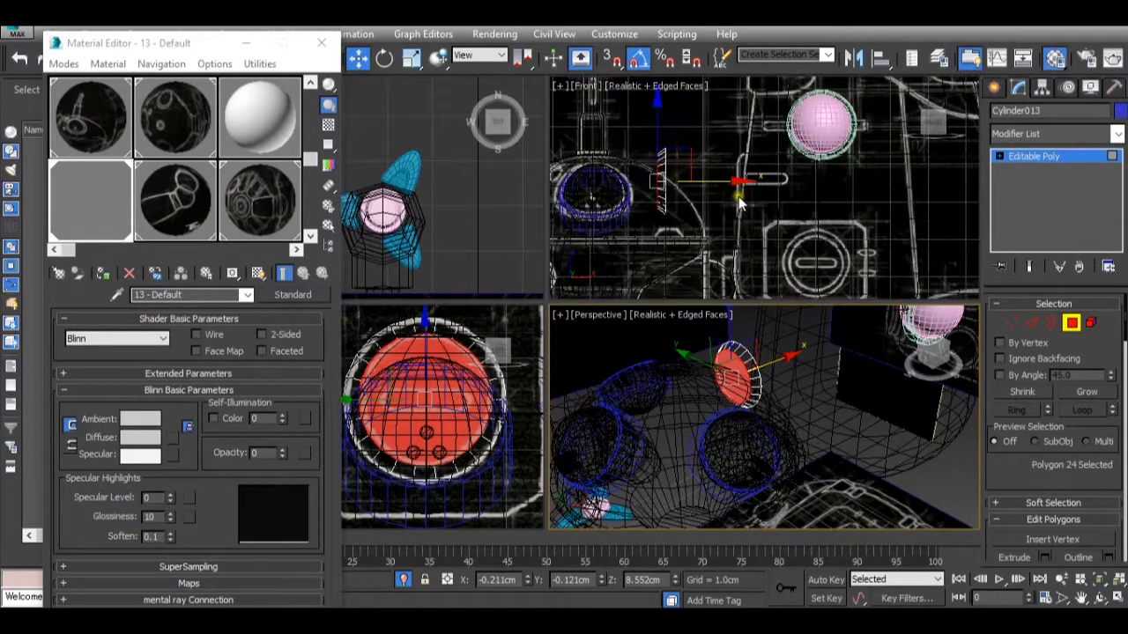
left_click(1026, 156)
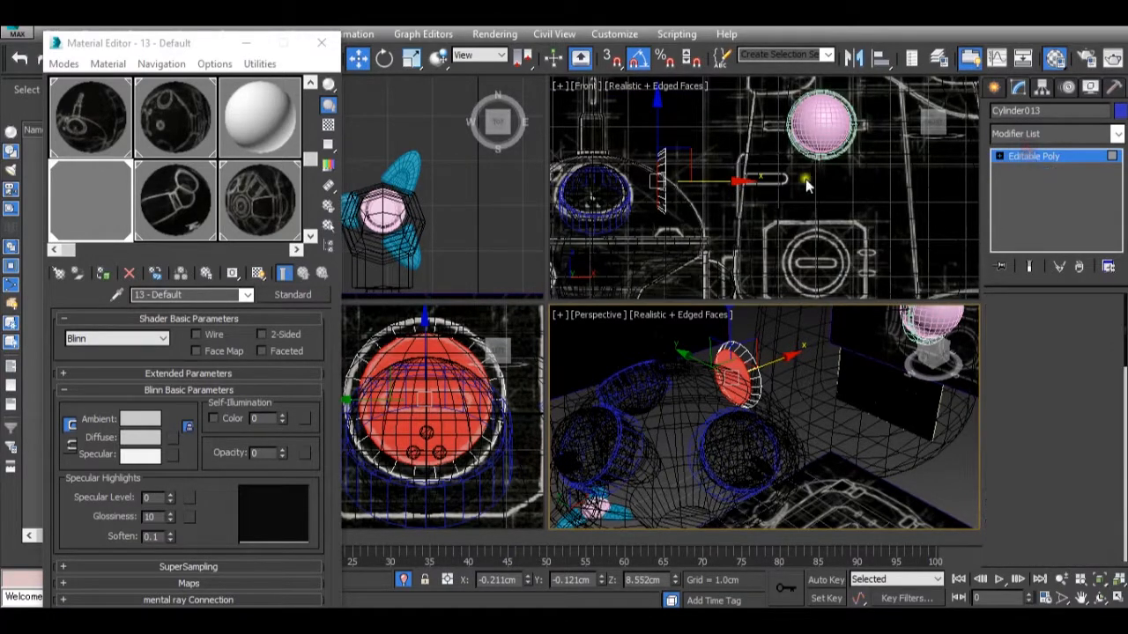
scroll(708, 183, "up", 2)
left_click_drag(707, 183, 819, 205)
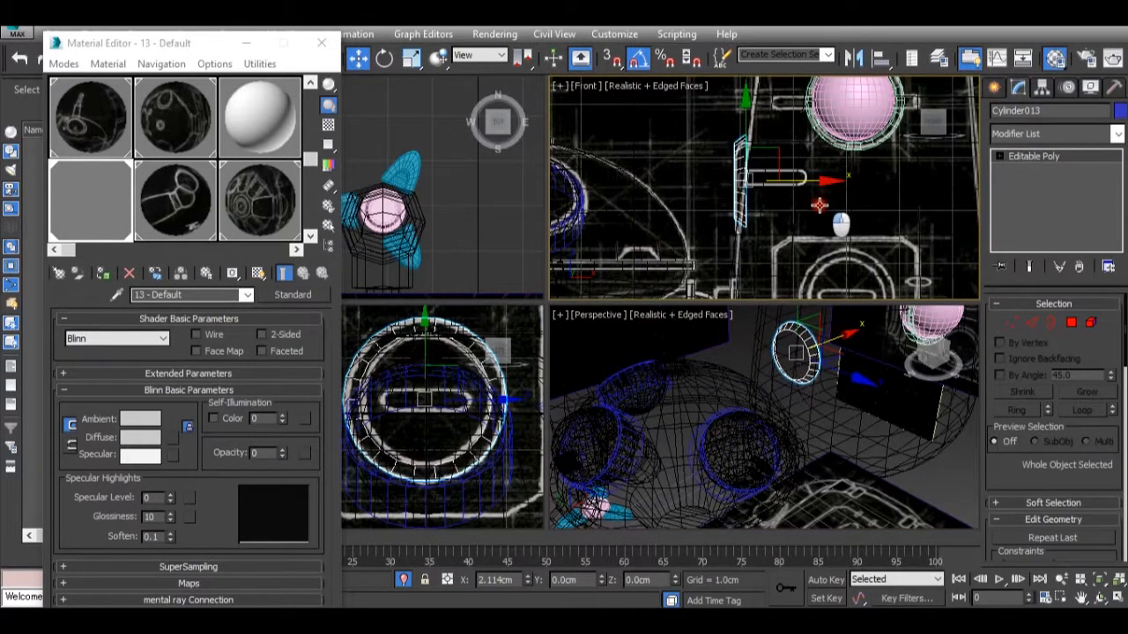
Rotate the disc slightly in the Front view to align it with the slope of the pod's front wall.
key("e")
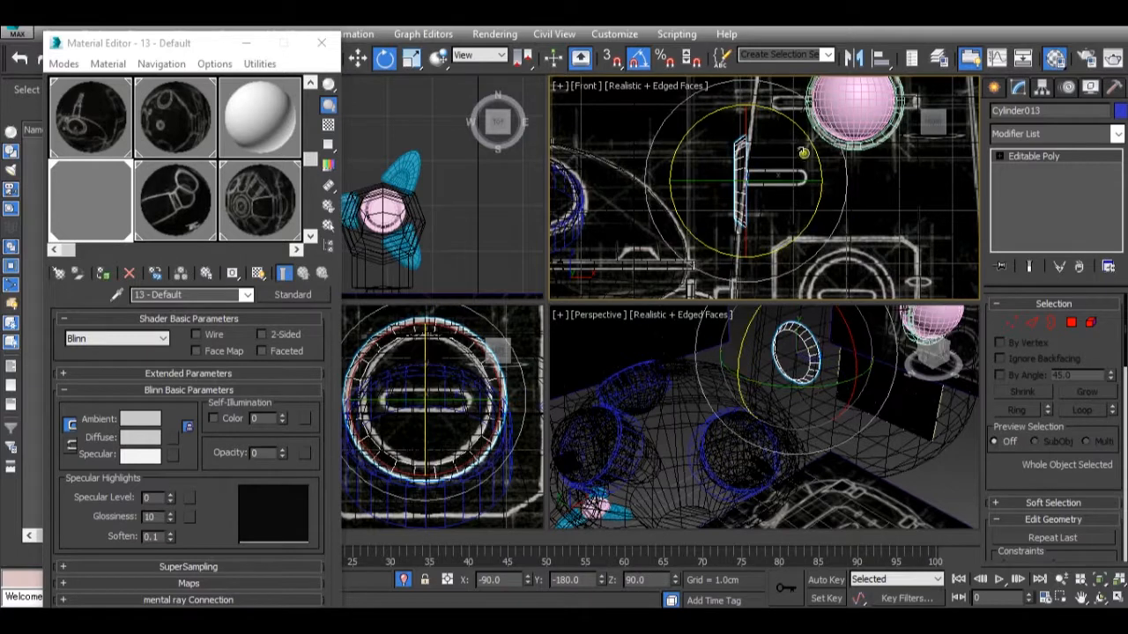
scroll(807, 148, "up", 2)
left_click_drag(767, 135, 771, 154)
key("w")
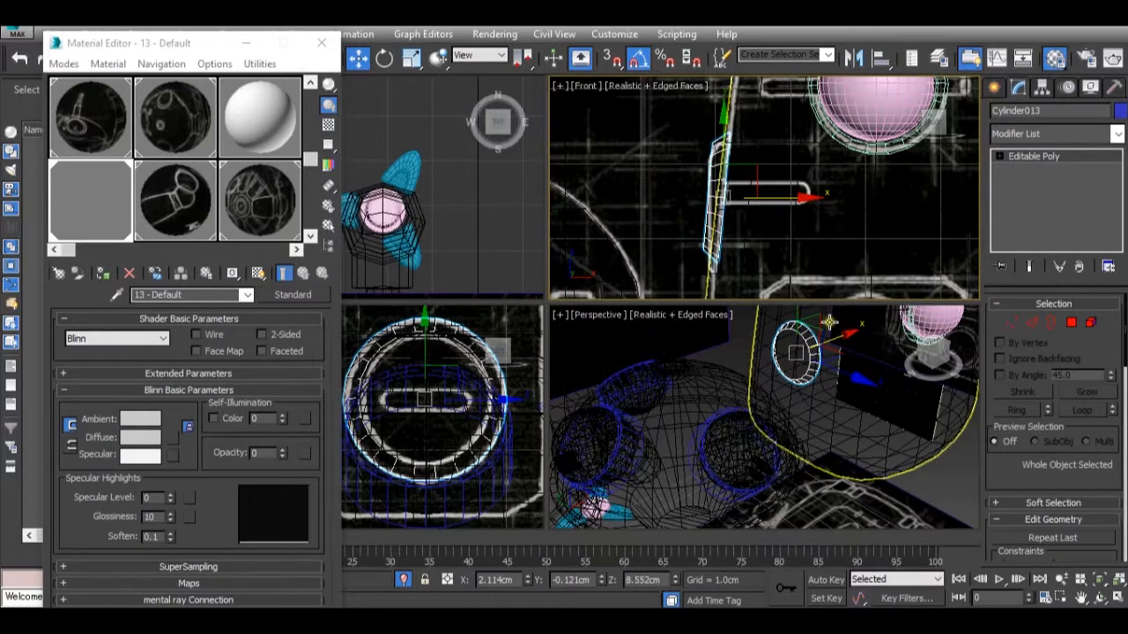
Restore the opacity of material 13 - Default to 100 and examine the disc on the solid model in the Perspective view.
scroll(829, 323, "down", 3)
left_click_drag(289, 456, 297, 394)
middle_click_drag(752, 429, 781, 414, "alt")
scroll(781, 417, "down", 2)
left_click(883, 473)
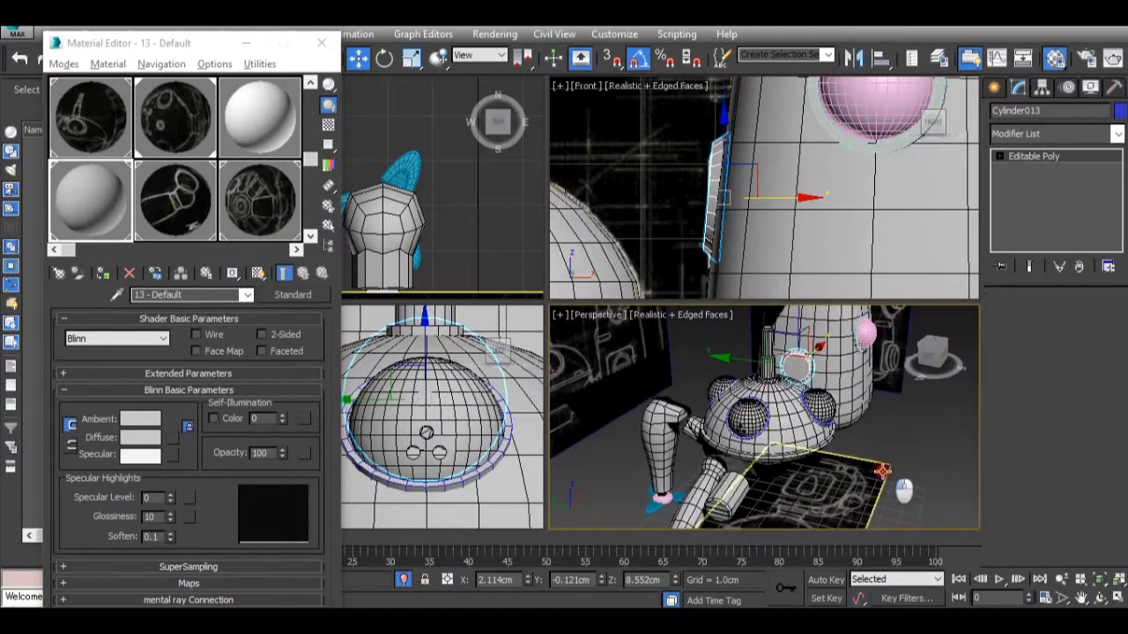
scroll(893, 447, "down", 3)
middle_click_drag(893, 447, 873, 416, "alt")
scroll(873, 415, "up", 3)
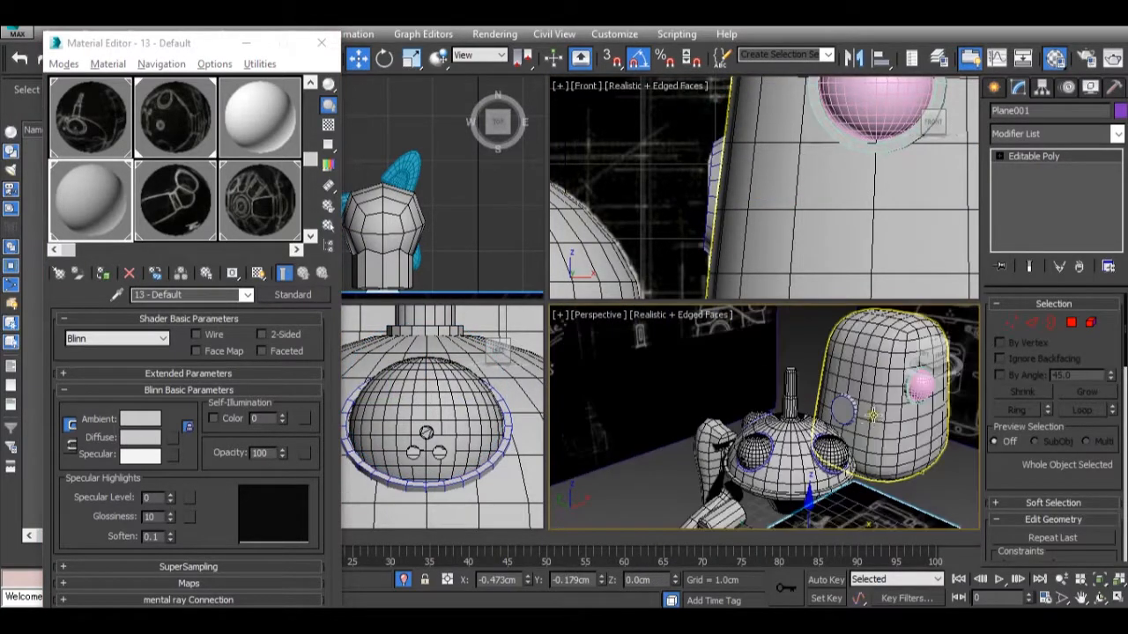
scroll(853, 409, "down", 6)
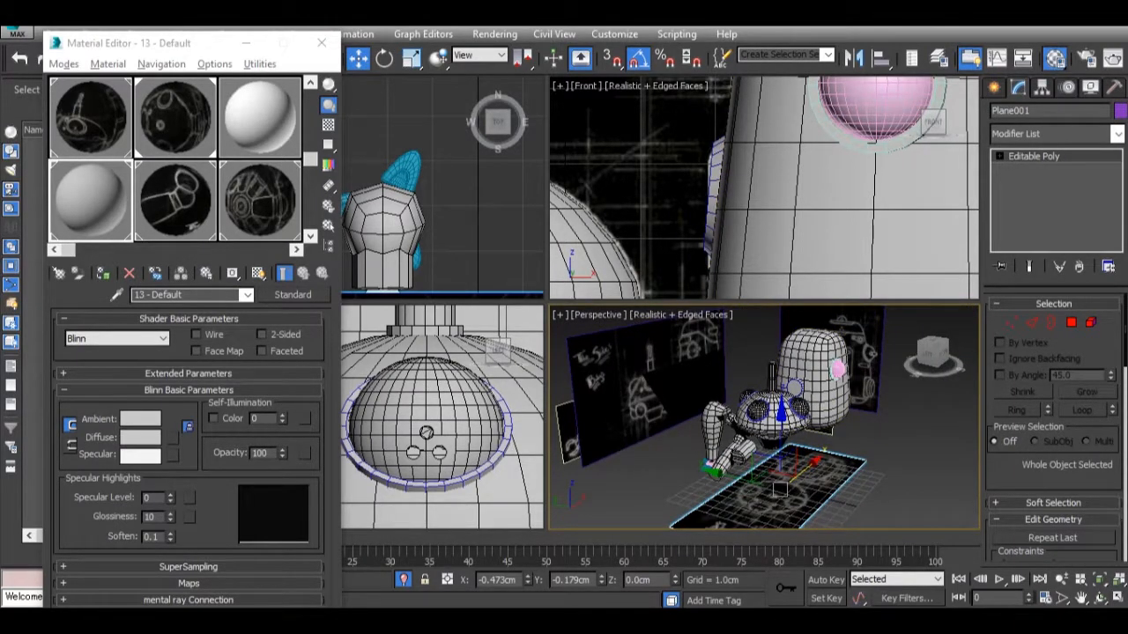
Compare the model's pod details with the Tachikoma reference photos.
mouse_move(976, 539)
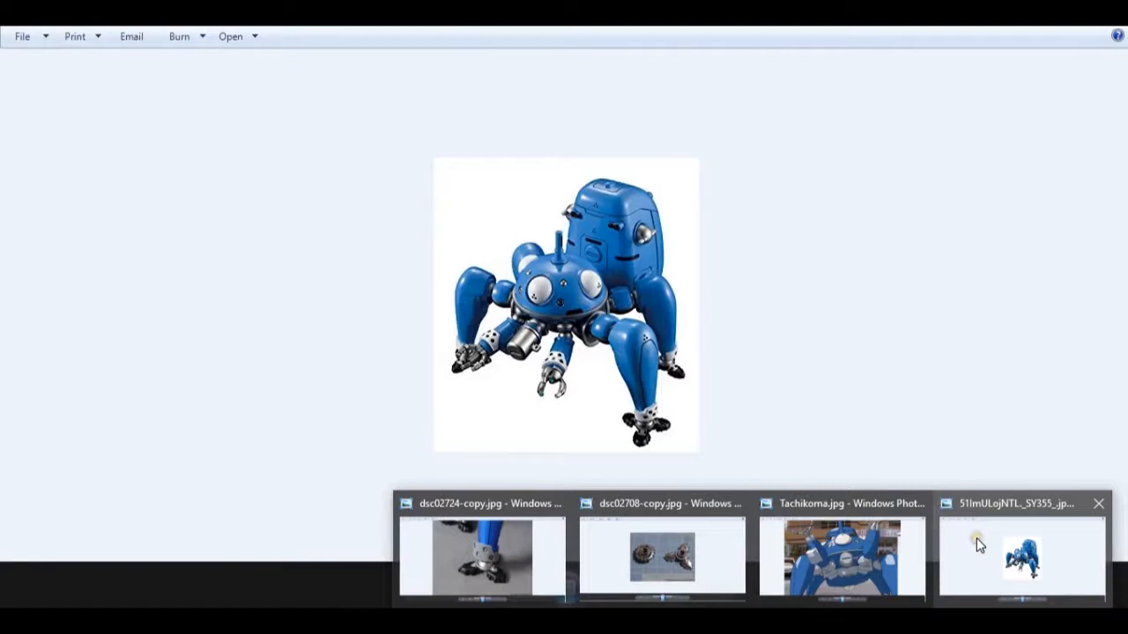
mouse_move(830, 569)
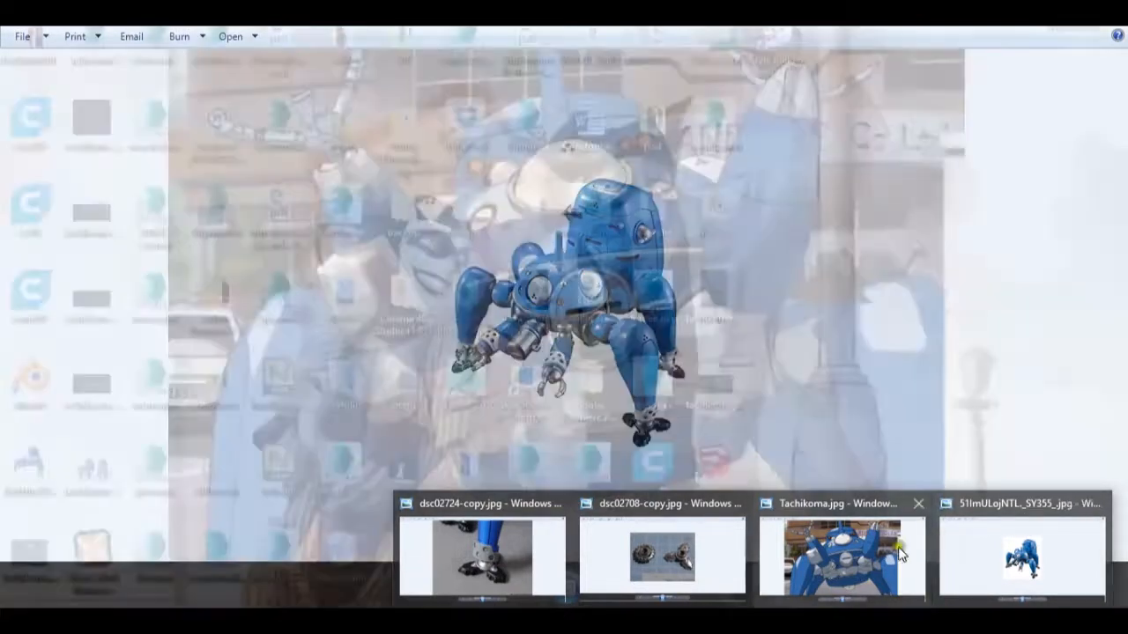
mouse_move(863, 552)
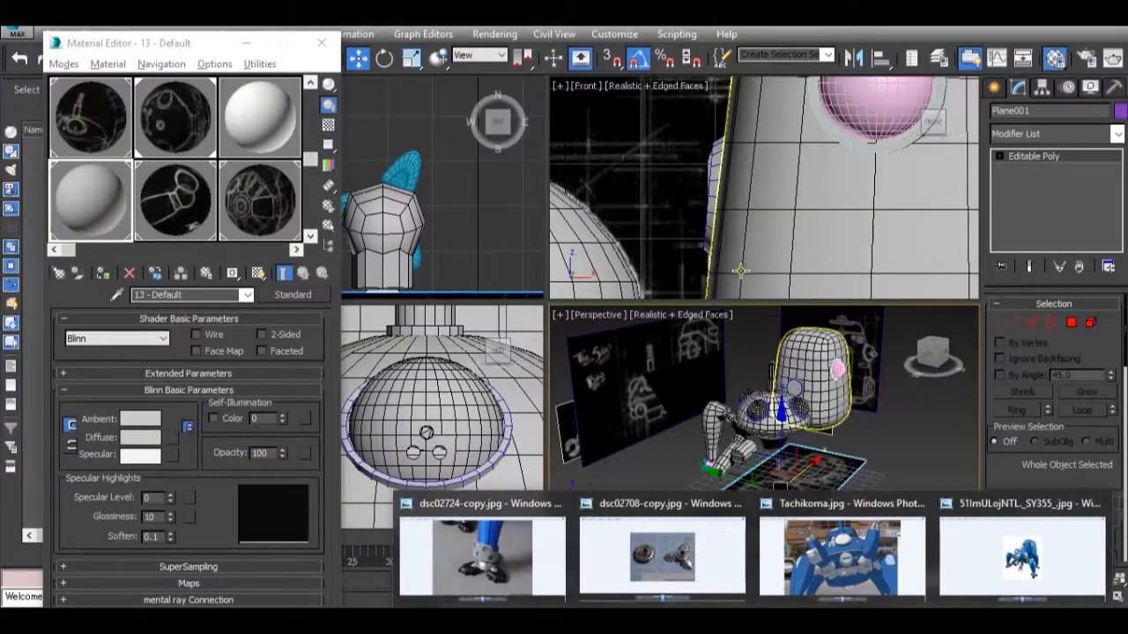
Set the opacity of material 13 - Default to 0 and bring up the pod's two-circle link detail in the Left view.
scroll(636, 196, "down", 7)
scroll(493, 379, "down", 2)
scroll(493, 381, "down", 4)
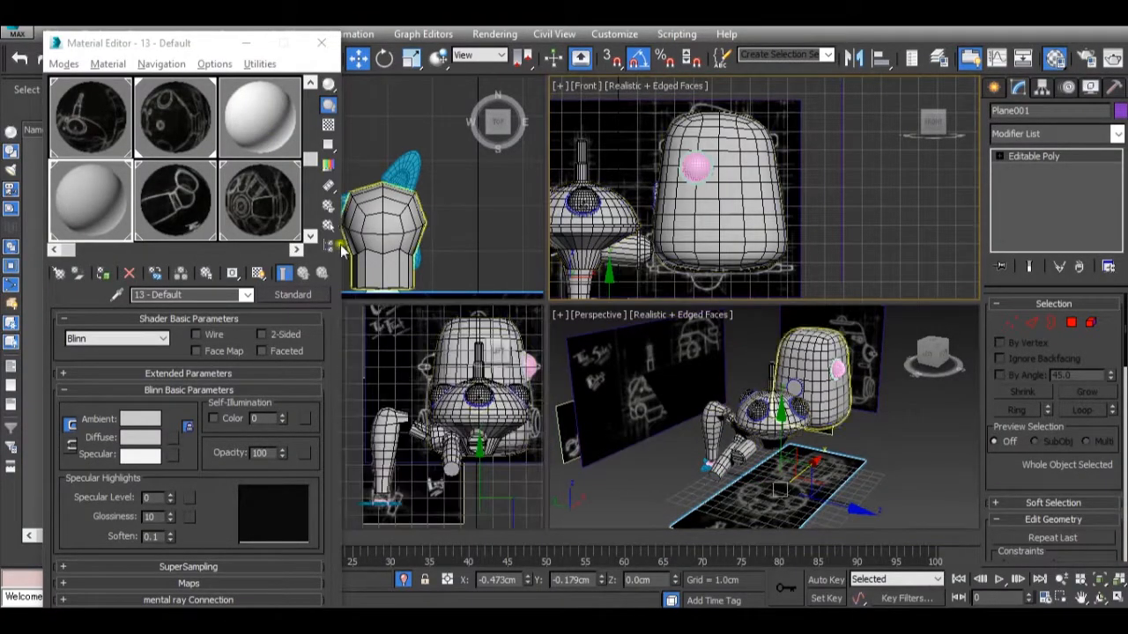
right_click(282, 456)
scroll(467, 397, "up", 6)
scroll(467, 397, "up", 4)
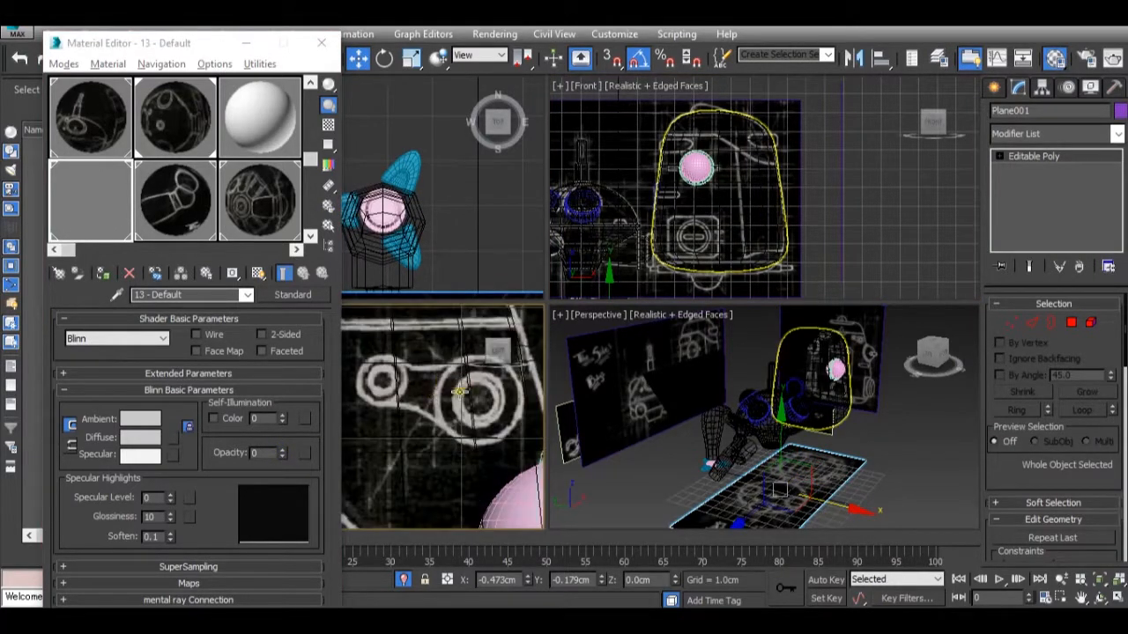
Create a cylinder about 0.35 cm in radius and 0.29 cm high over the link's larger circle in the Left view.
left_click(994, 88)
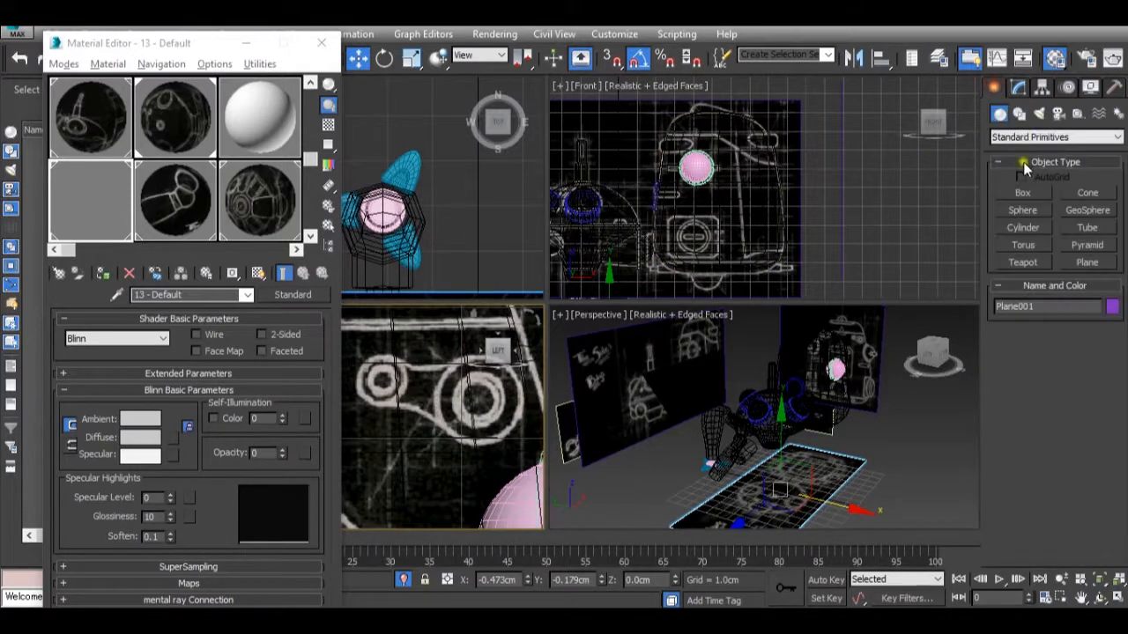
left_click(1022, 228)
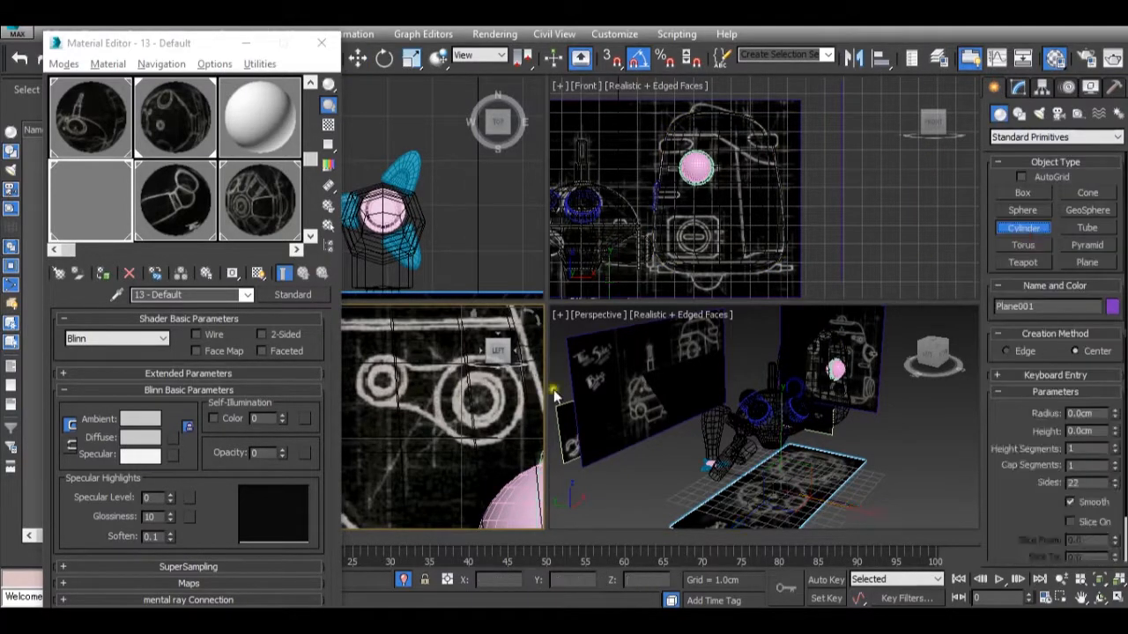
left_click_drag(477, 398, 500, 434)
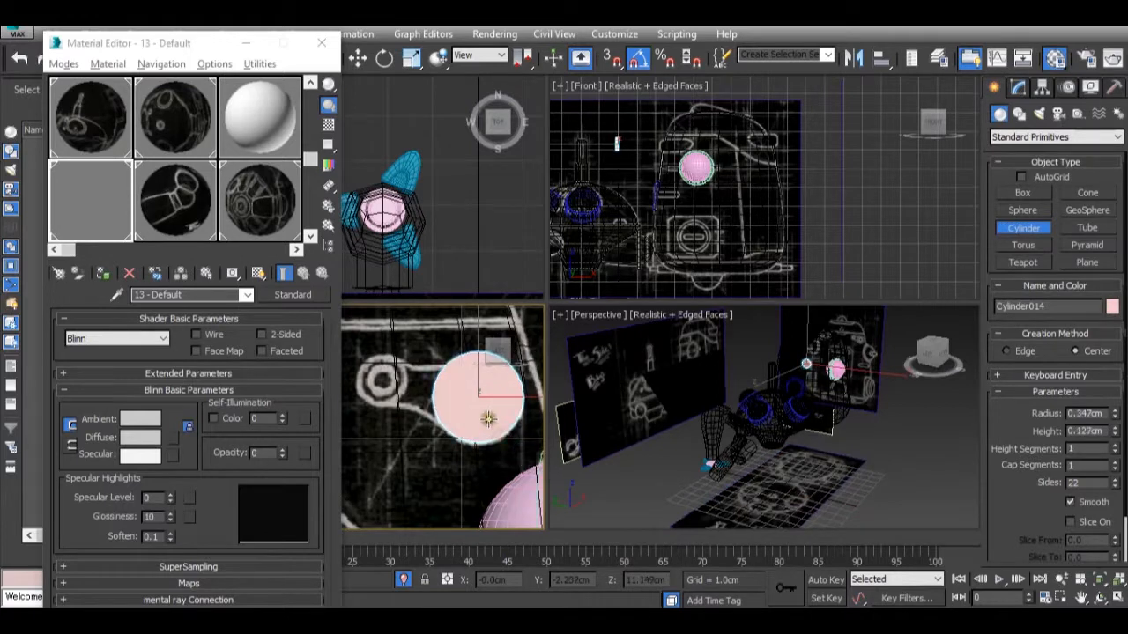
left_click(493, 416)
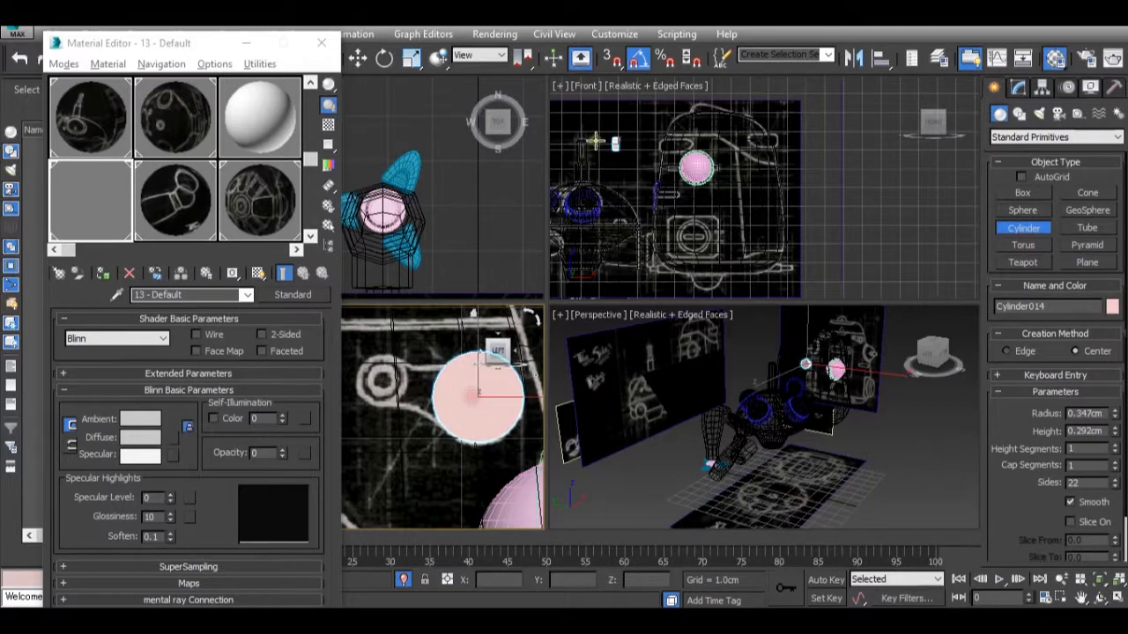
Move the cylinder horizontally in the Front view until it sits on the edge of the pod's wall.
scroll(611, 142, "up", 8)
middle_click_drag(652, 175, 653, 193)
scroll(654, 193, "down", 2)
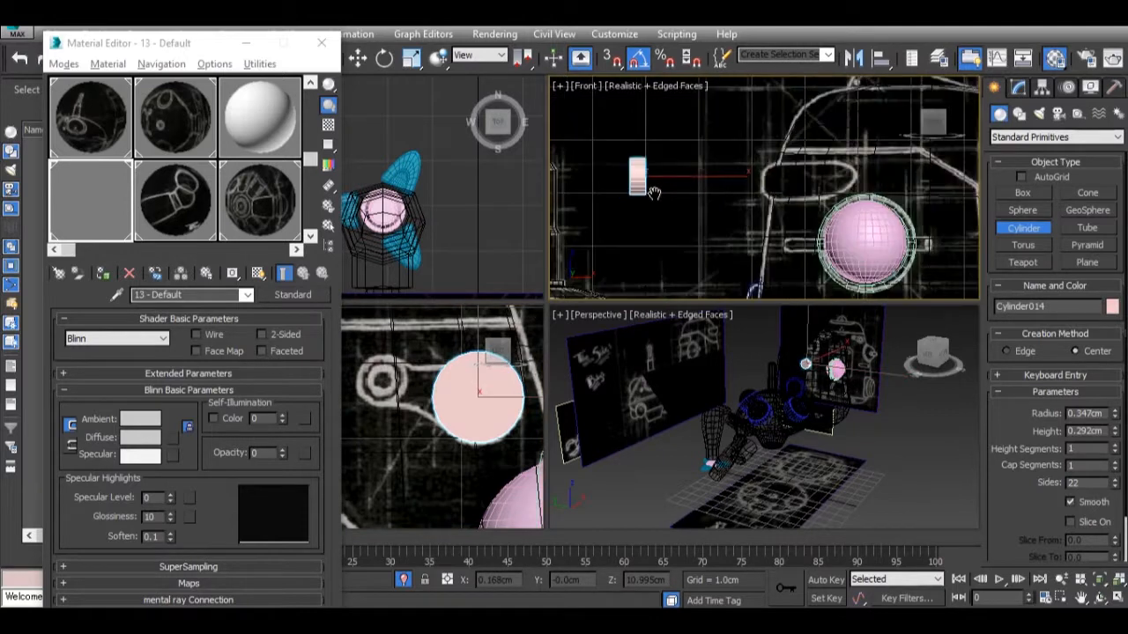
key("w")
left_click_drag(685, 182, 825, 183)
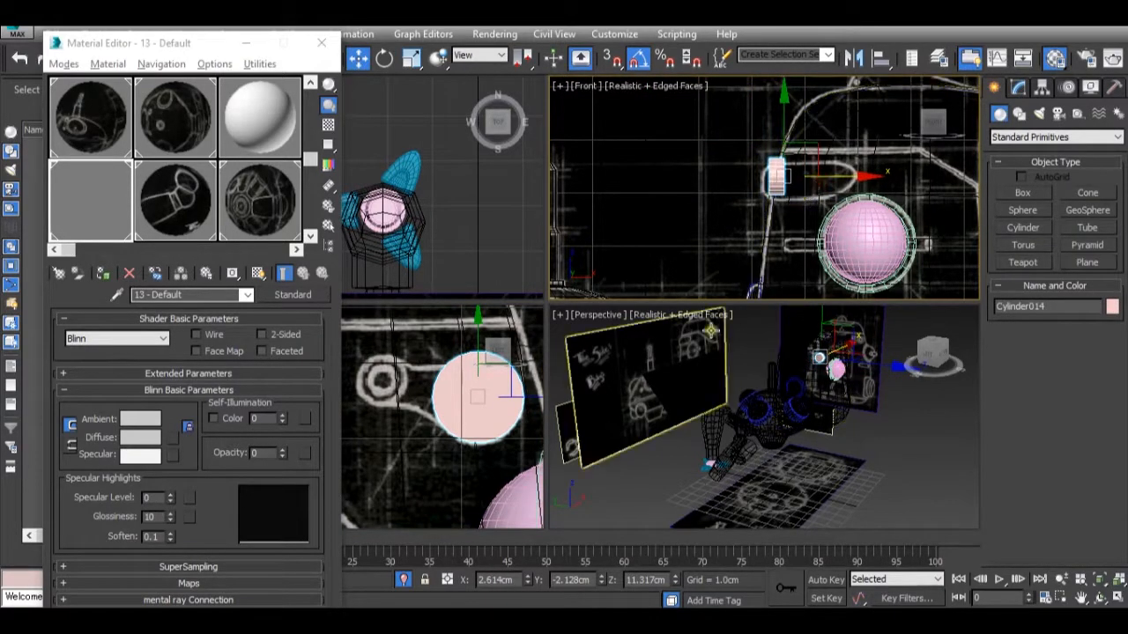
Examine the cylinder's placement on the pod in the Perspective and Left views and compare it with the Tachikoma reference photos.
scroll(707, 376, "down", 2)
scroll(706, 377, "up", 1)
scroll(732, 392, "up", 4)
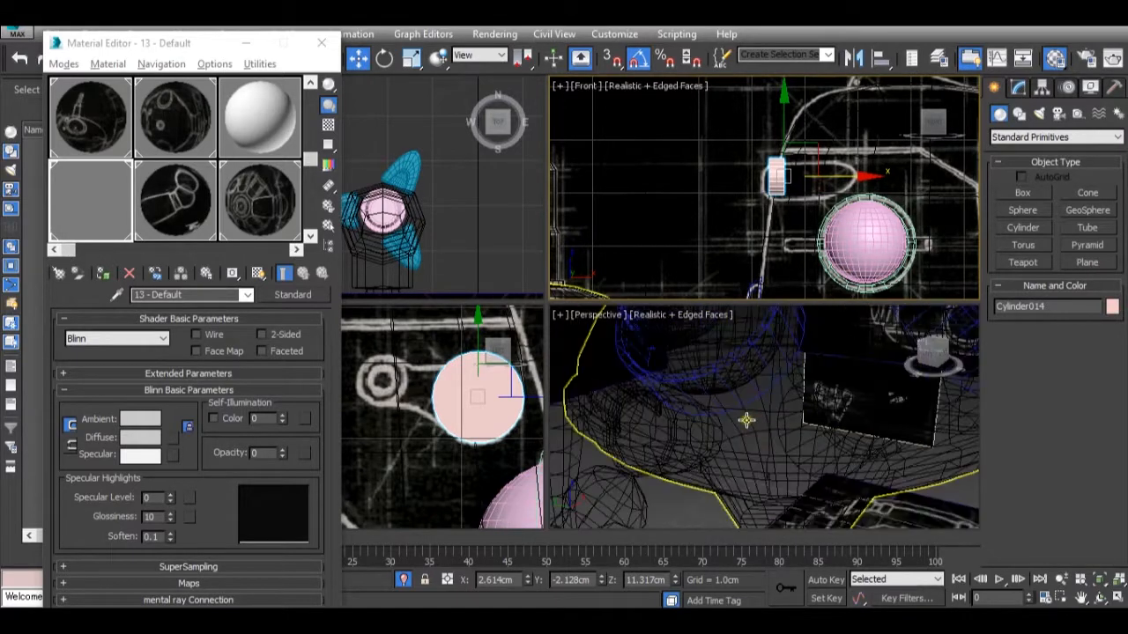
scroll(749, 415, "down", 5)
scroll(747, 421, "up", 3)
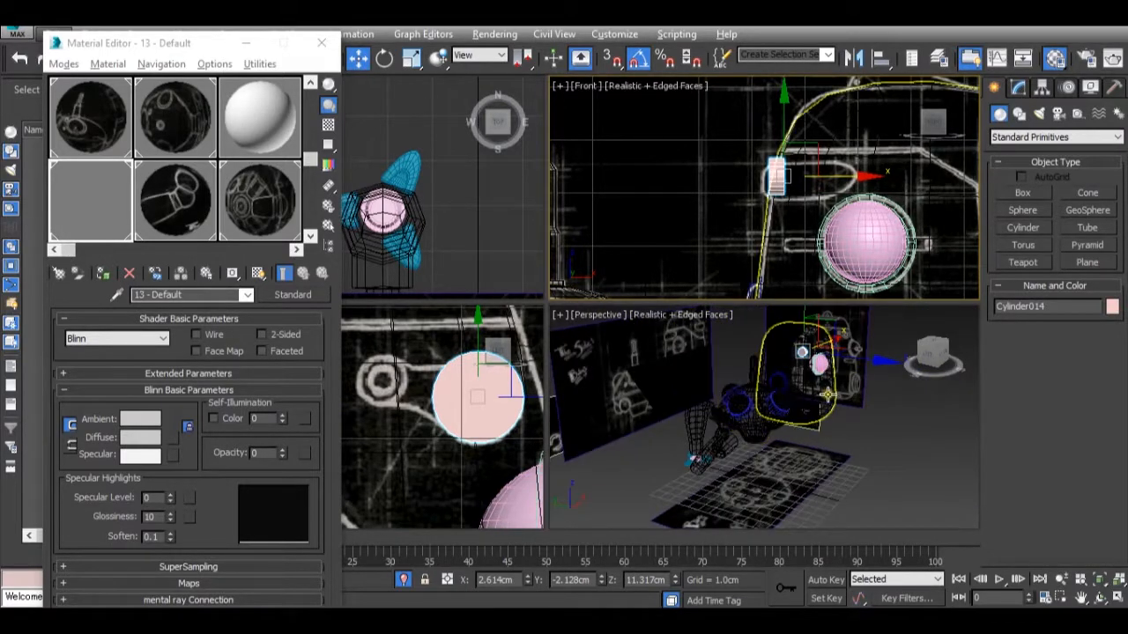
middle_click_drag(826, 392, 820, 416)
scroll(817, 362, "up", 3)
scroll(817, 362, "up", 4)
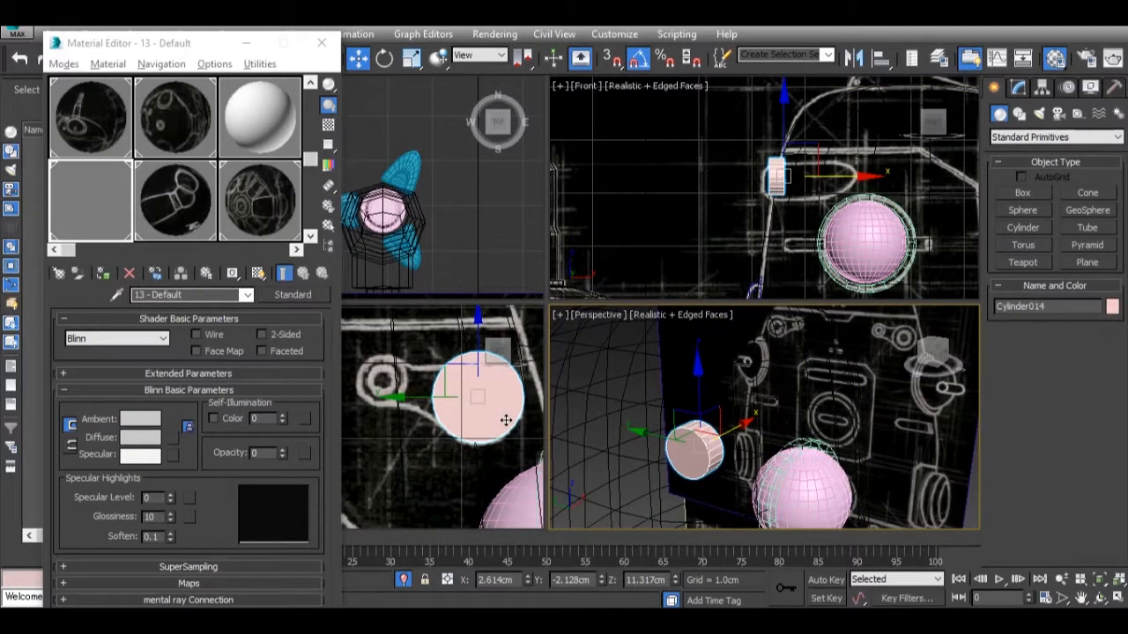
scroll(467, 419, "up", 2)
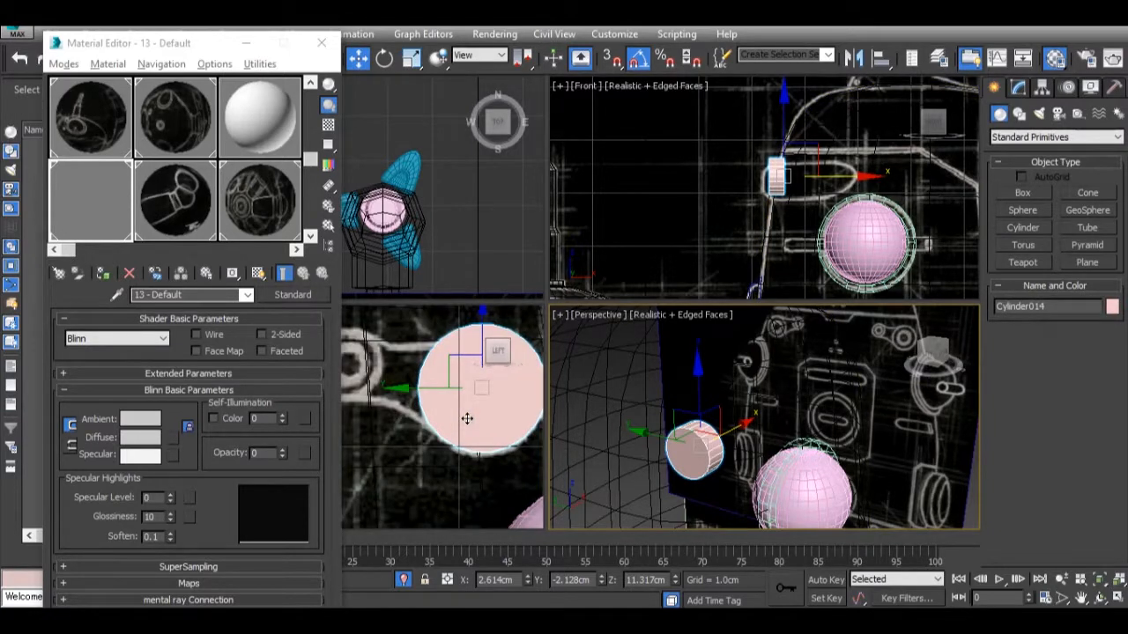
scroll(451, 396, "down", 2)
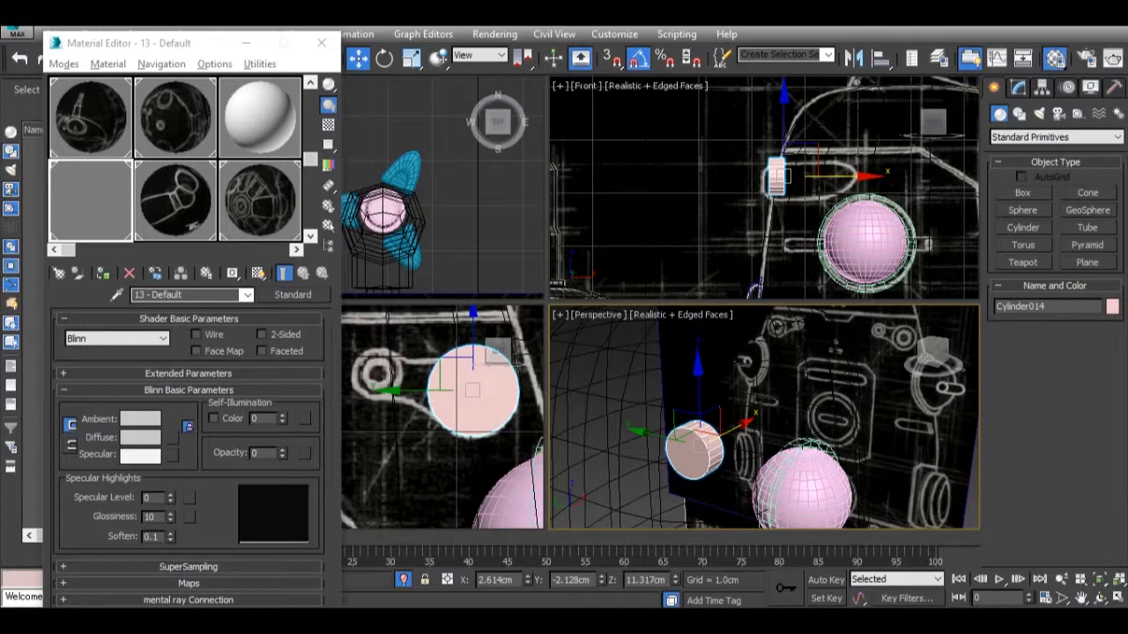
mouse_move(753, 621)
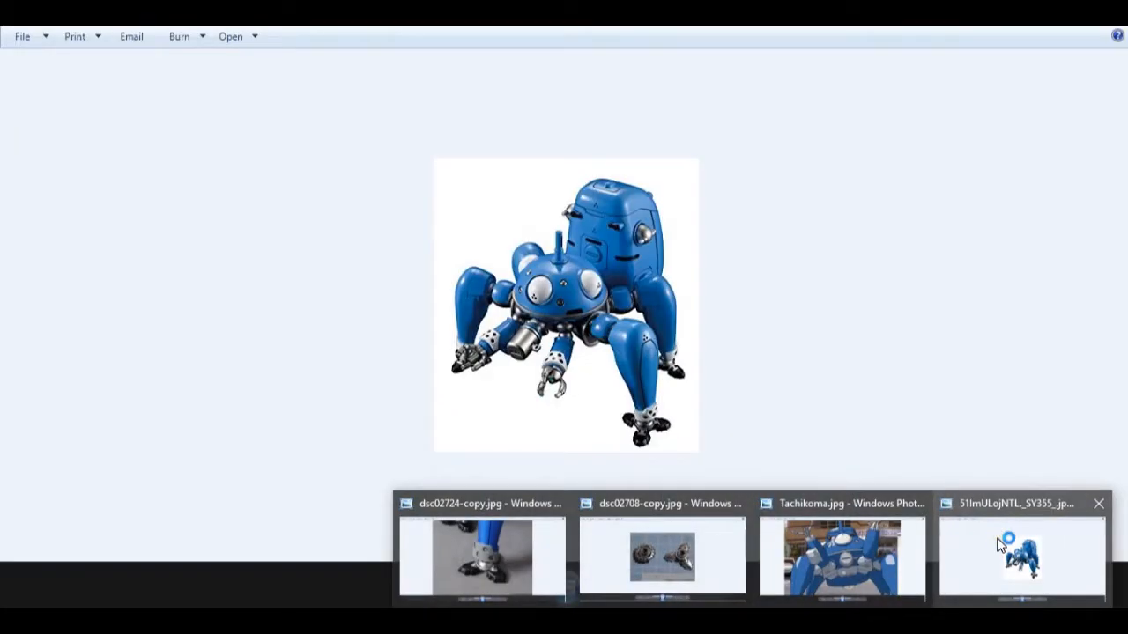
mouse_move(882, 569)
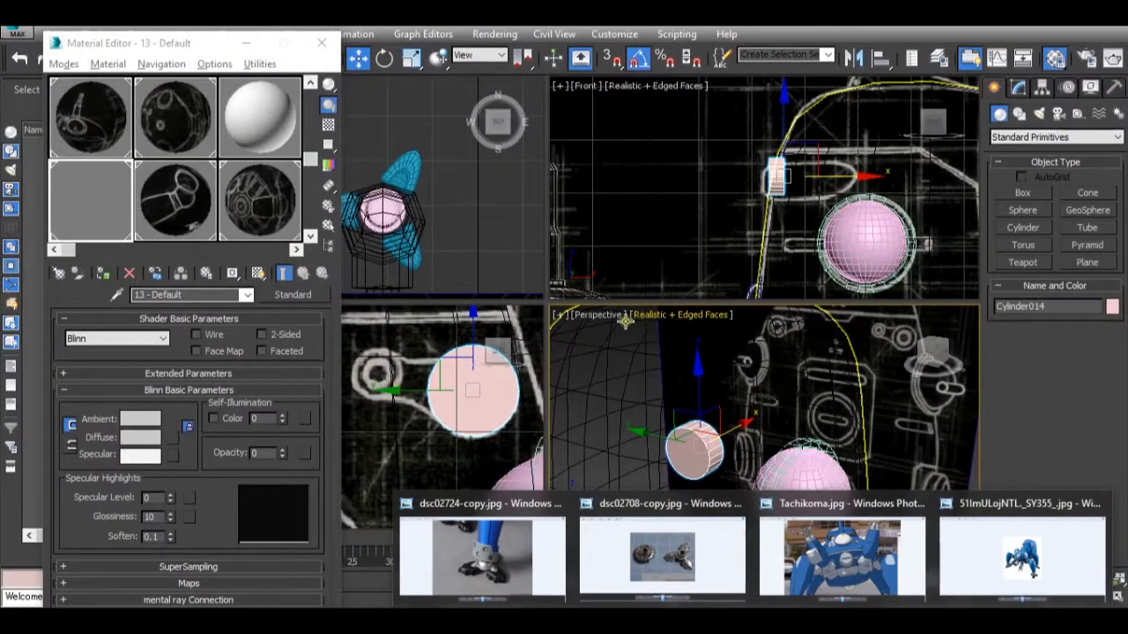
Set the cylinder's number of sides to 18.
scroll(529, 379, "up", 4)
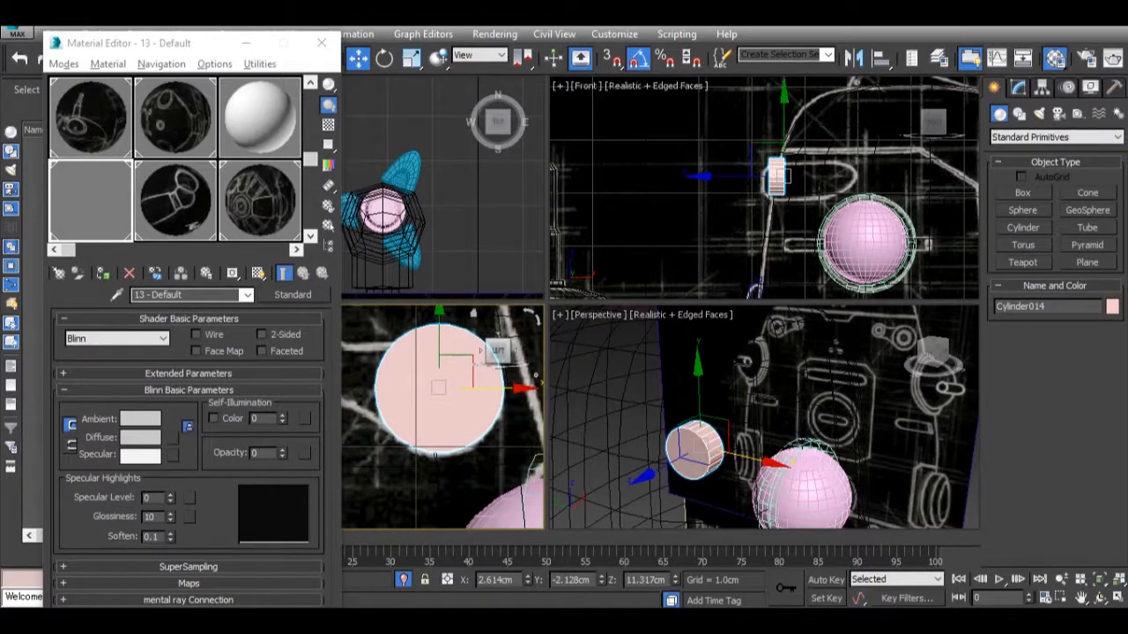
left_click(1020, 89)
left_click(1111, 398)
left_click(1111, 398)
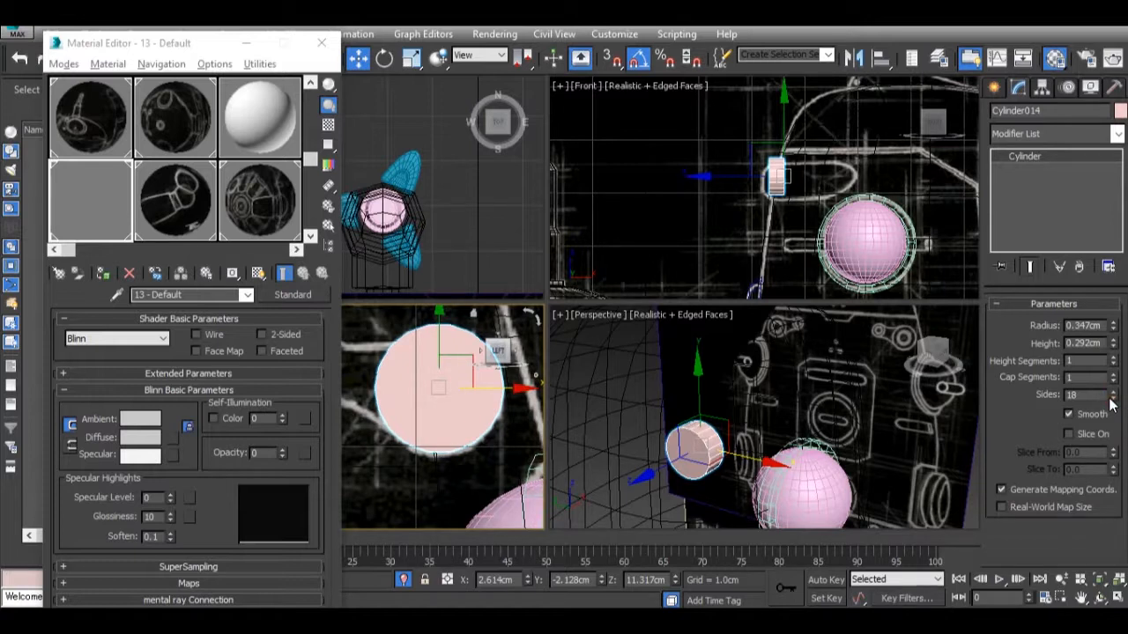
Clone the cylinder once as an independent copy placed over the link's smaller circle in the Left view.
scroll(459, 401, "down", 5)
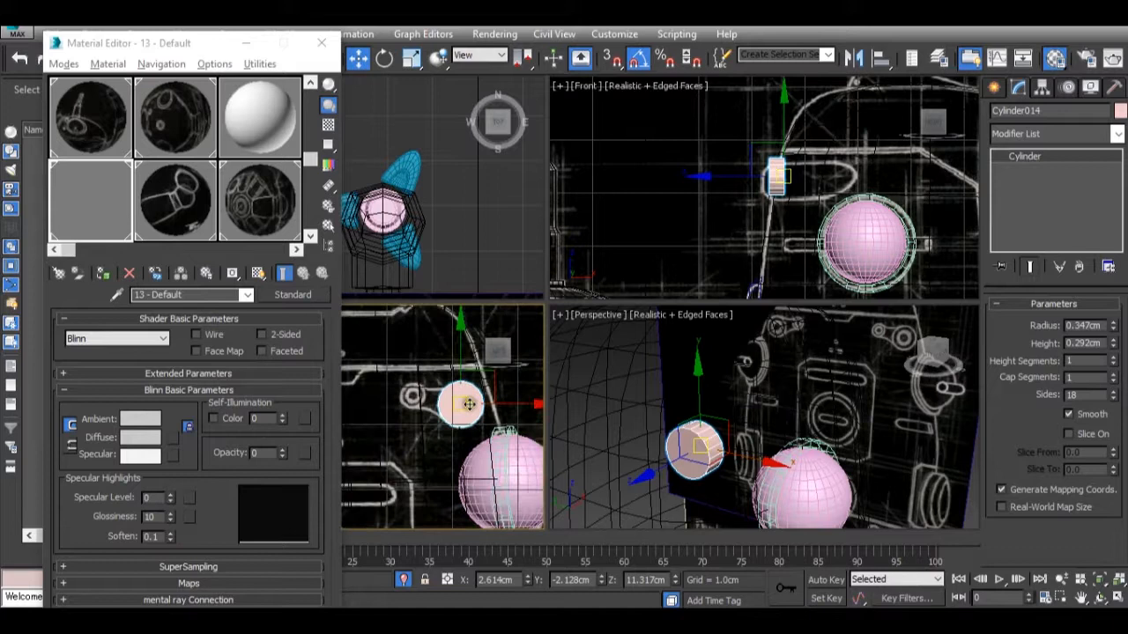
mouse_move(459, 402)
left_mouse_down("shift")
mouse_move(364, 363)
mouse_move(427, 403)
left_mouse_up("shift")
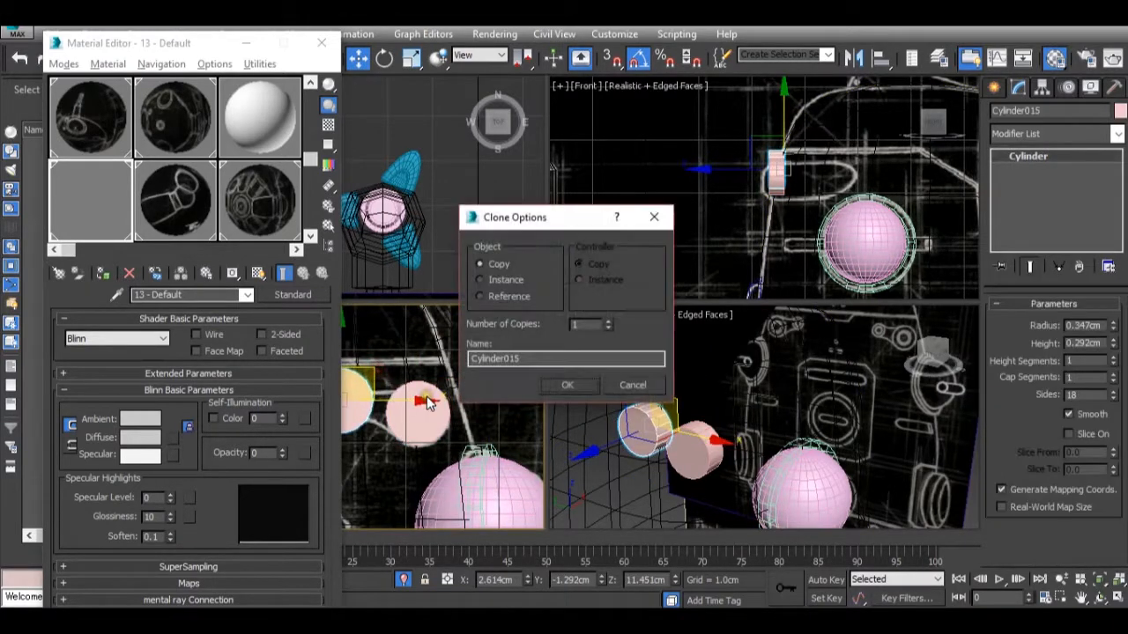
left_click(586, 386)
scroll(388, 415, "up", 3)
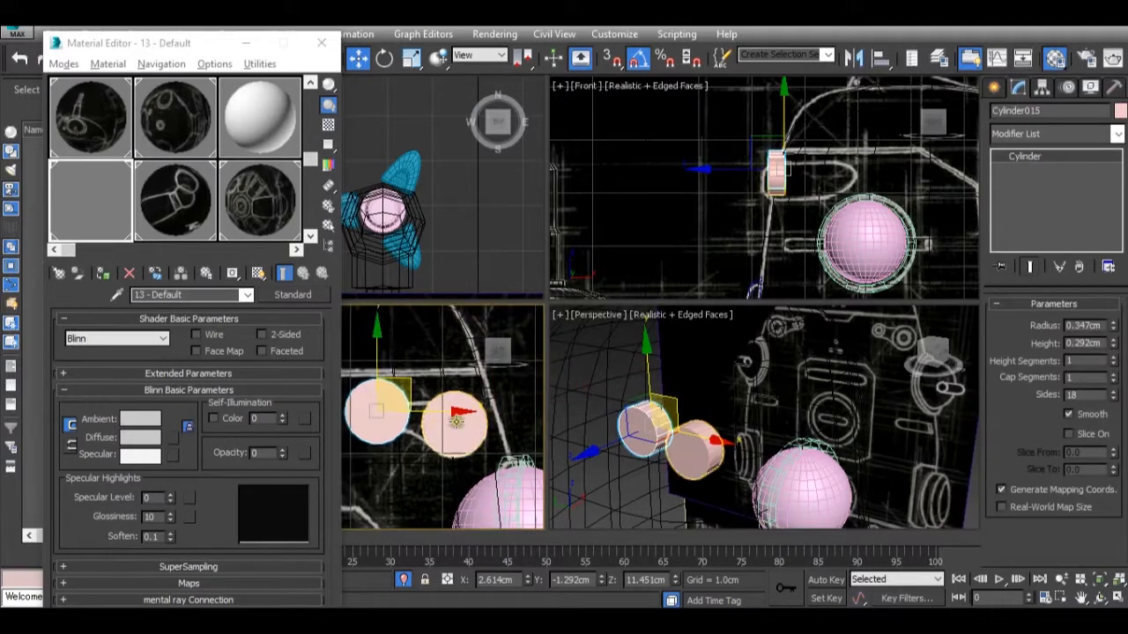
mouse_move(374, 421)
middle_mouse_down()
mouse_move(408, 430)
mouse_move(408, 449)
mouse_move(445, 451)
middle_mouse_up()
scroll(408, 449, "up", 2)
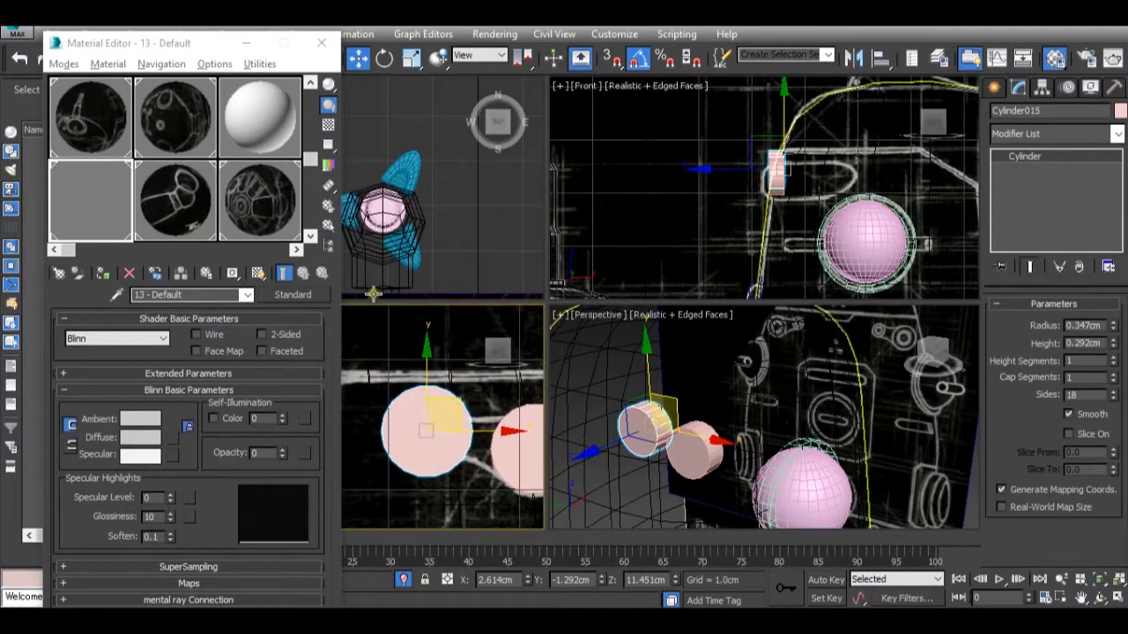
Try scaling the copied cylinder down uniformly and shifting it toward the larger one, and undo both changes.
left_click(237, 45)
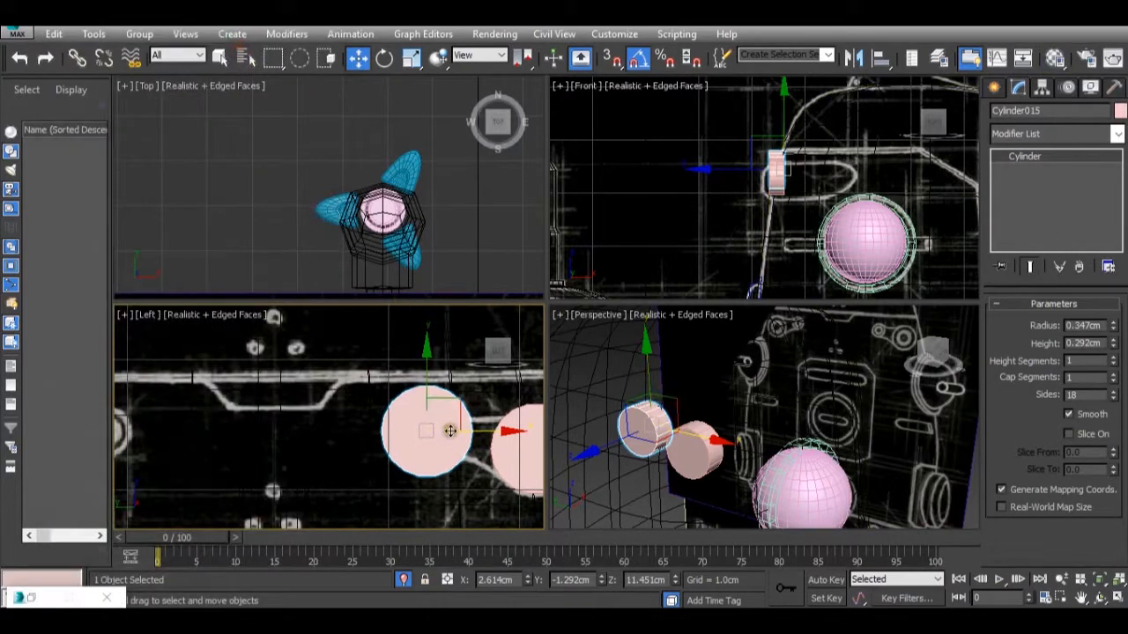
key("r")
left_click_drag(447, 433, 425, 489)
key("w")
left_click_drag(483, 431, 501, 437)
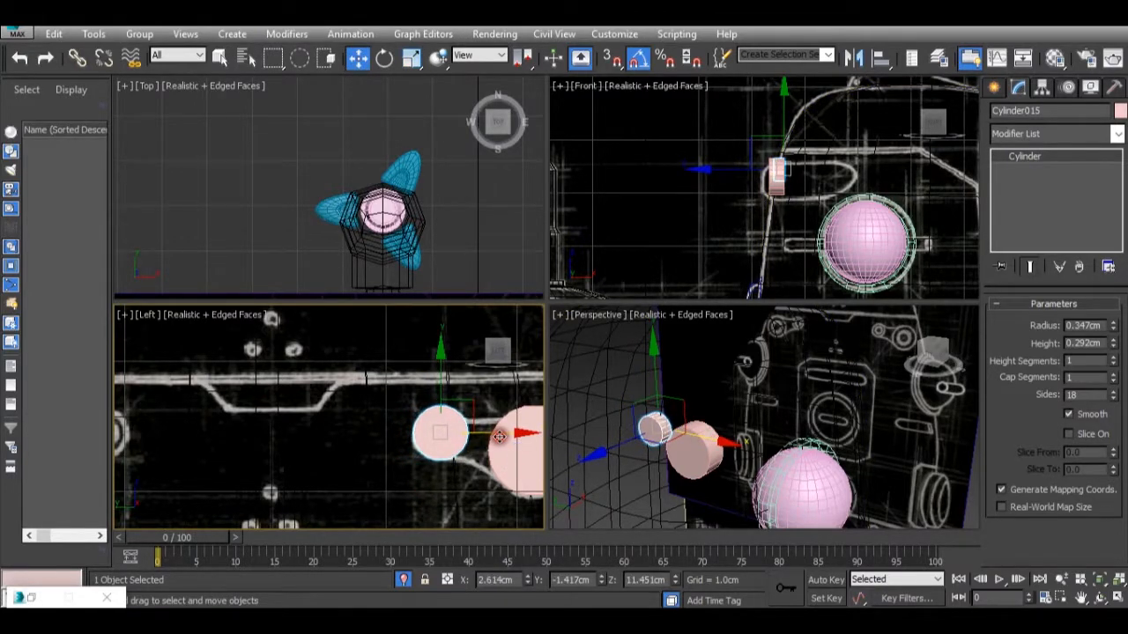
right_click(742, 481)
key("z")
middle_click_drag(693, 446, 707, 423, "alt")
scroll(707, 423, "down", 2)
middle_click_drag(724, 462, 802, 451, "alt")
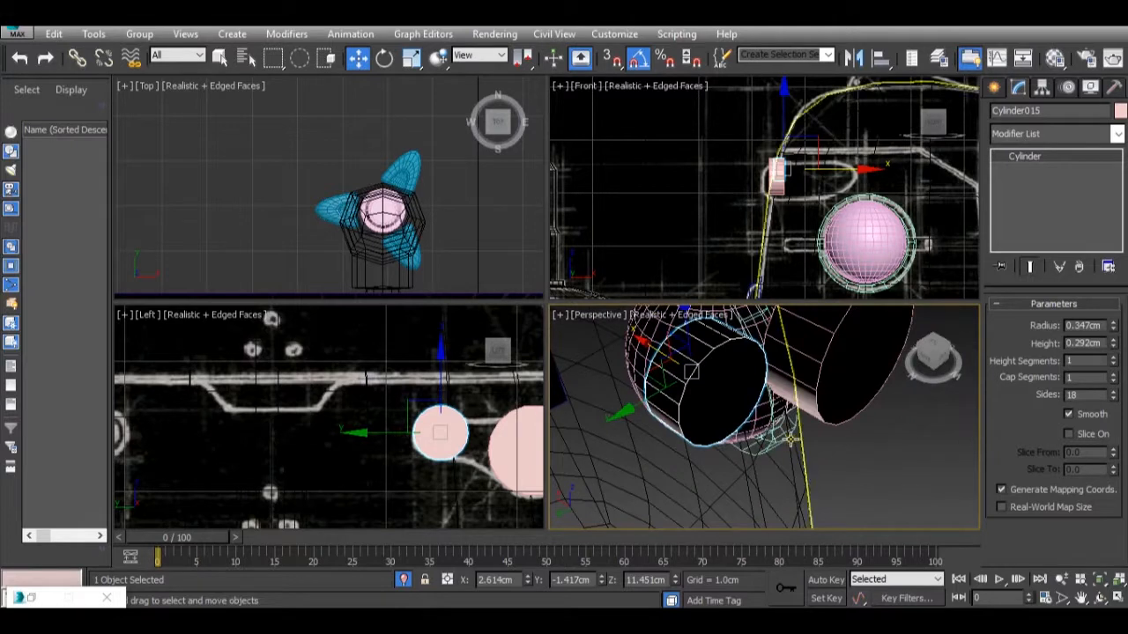
key("ctrl+z")
key("ctrl+z")
Scale the copied cylinder down only across its round face to fit the smaller circle, and shift it slightly toward the larger cylinder.
right_click(509, 438)
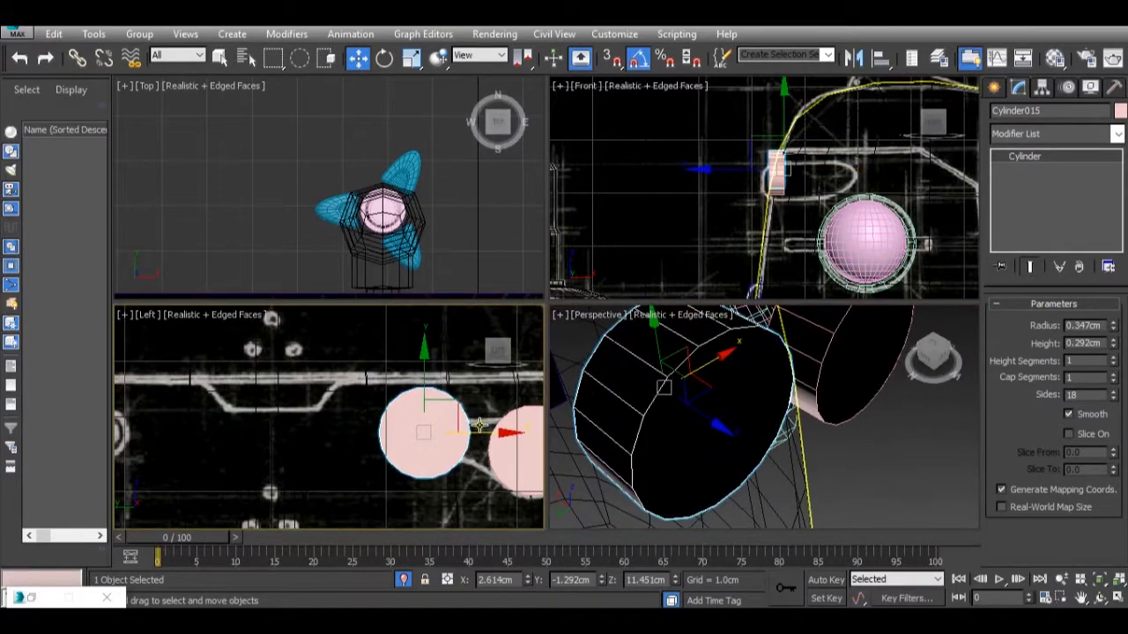
key("r")
mouse_move(472, 413)
left_mouse_down()
mouse_move(459, 464)
mouse_move(477, 433)
left_mouse_up()
key("w")
scroll(805, 381, "down", 2)
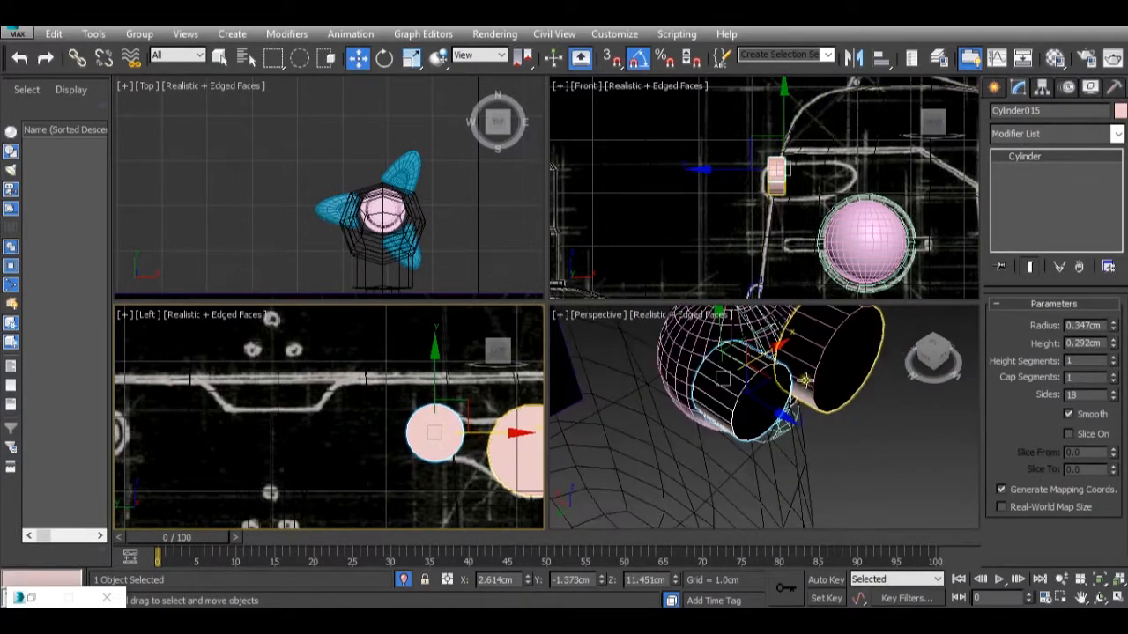
Convert the larger cylinder to an Editable Poly and attach the smaller cylinder to it.
middle_click_drag(802, 410, 768, 377, "alt")
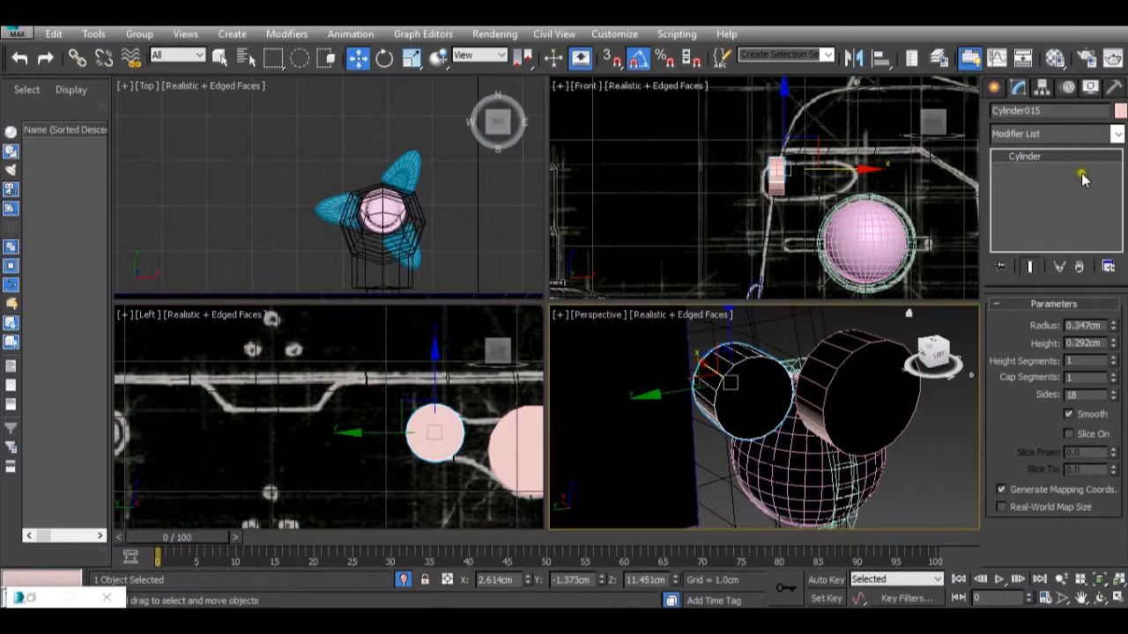
left_click(850, 395)
right_click(846, 397)
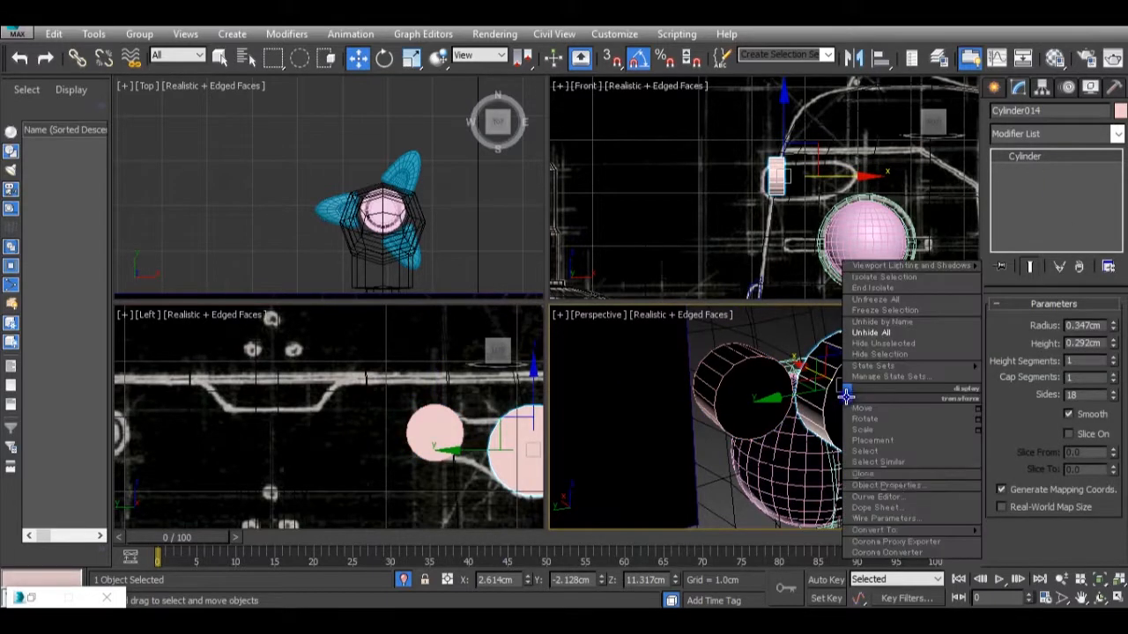
mouse_move(970, 534)
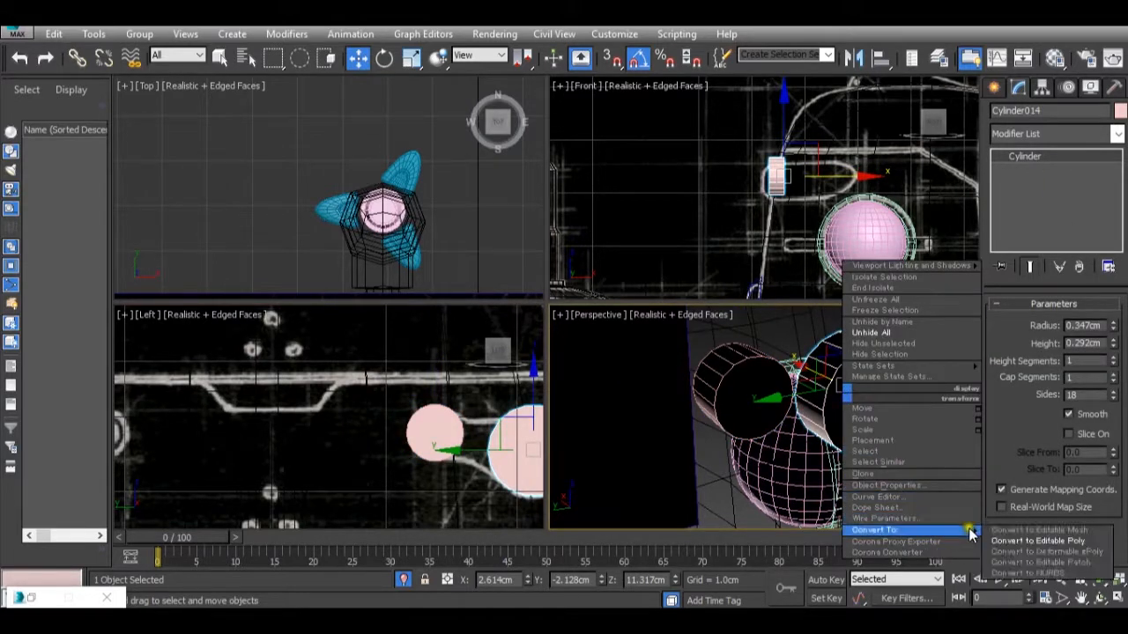
left_click(1031, 540)
scroll(1030, 412, "down", 2)
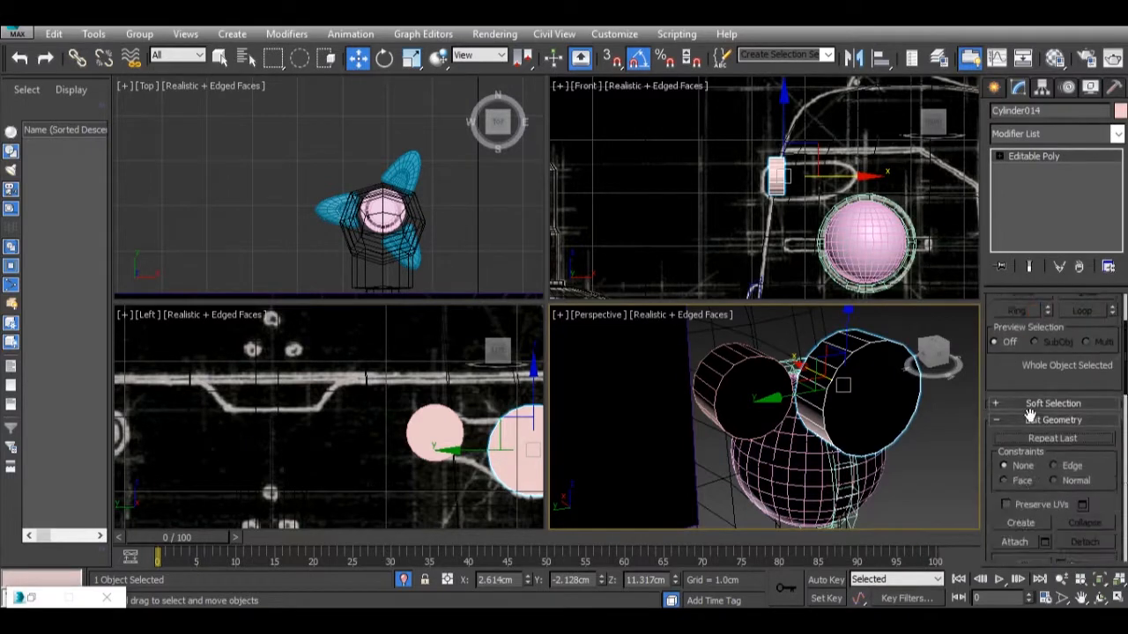
scroll(1031, 413, "down", 2)
left_click(1015, 467)
left_click(1024, 471)
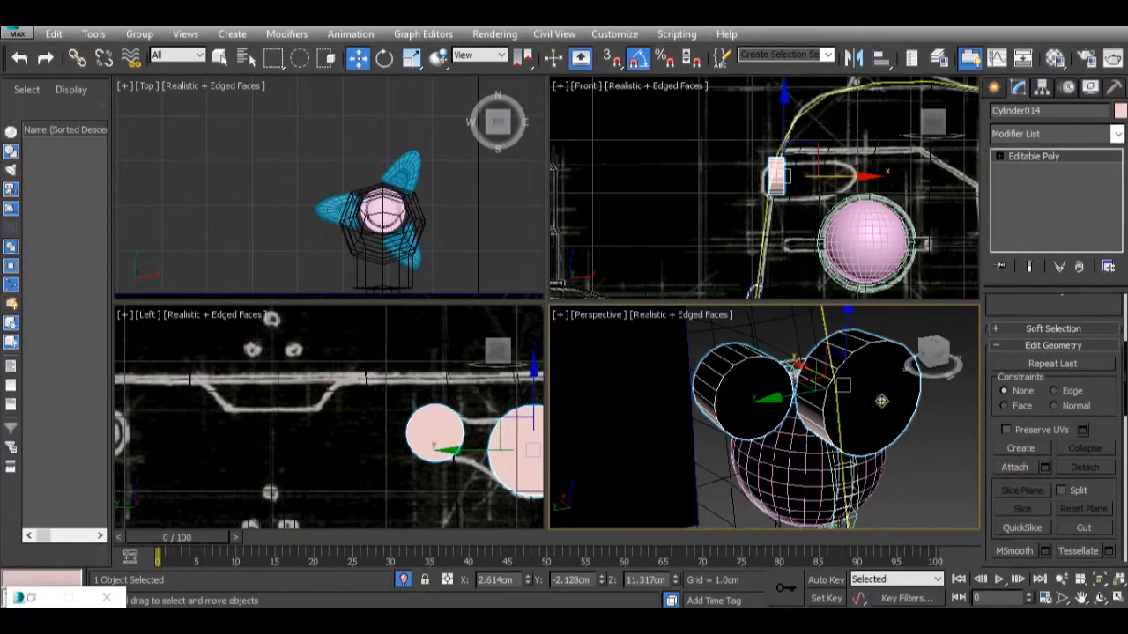
Turn on see-through display for the joined cylinders so they can be matched to the link drawing in the Left view.
scroll(424, 412, "up", 3)
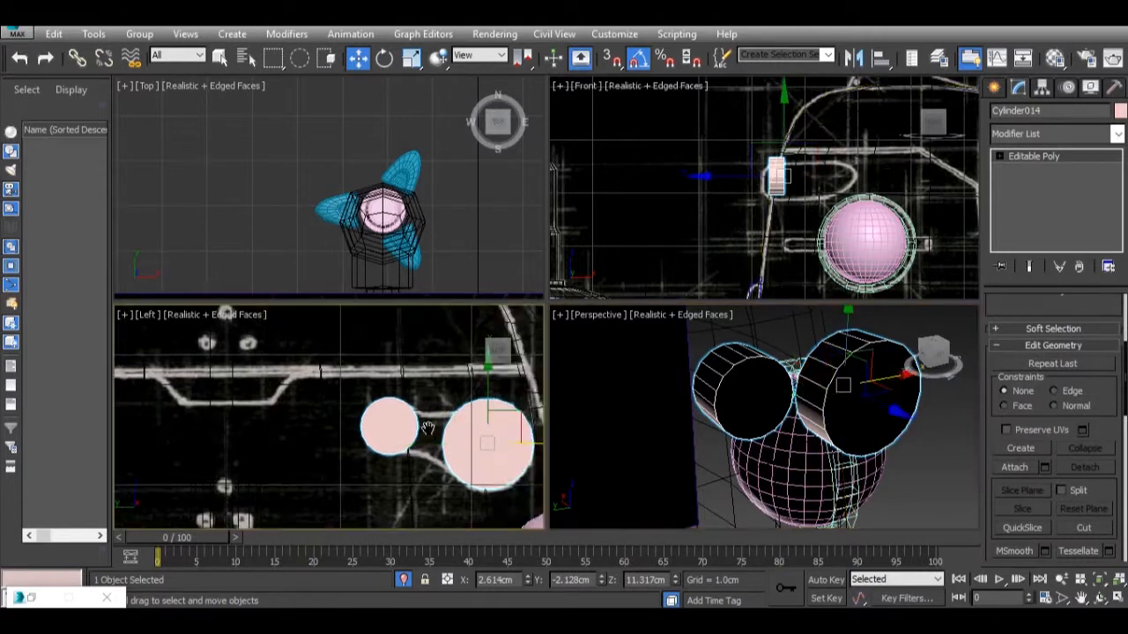
key("m")
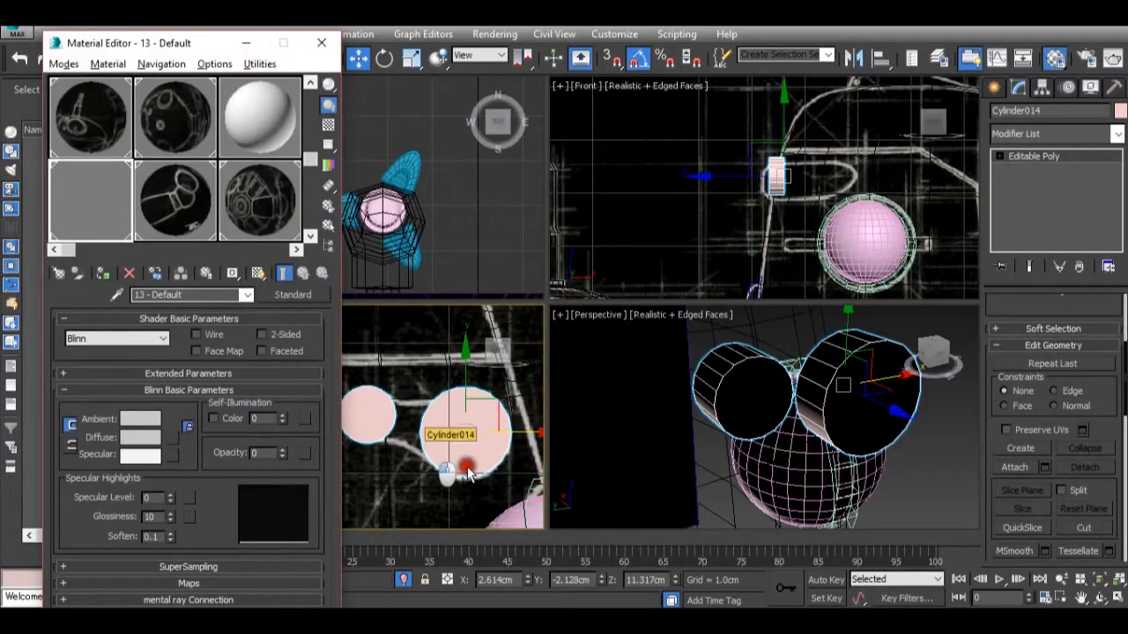
key("alt+x")
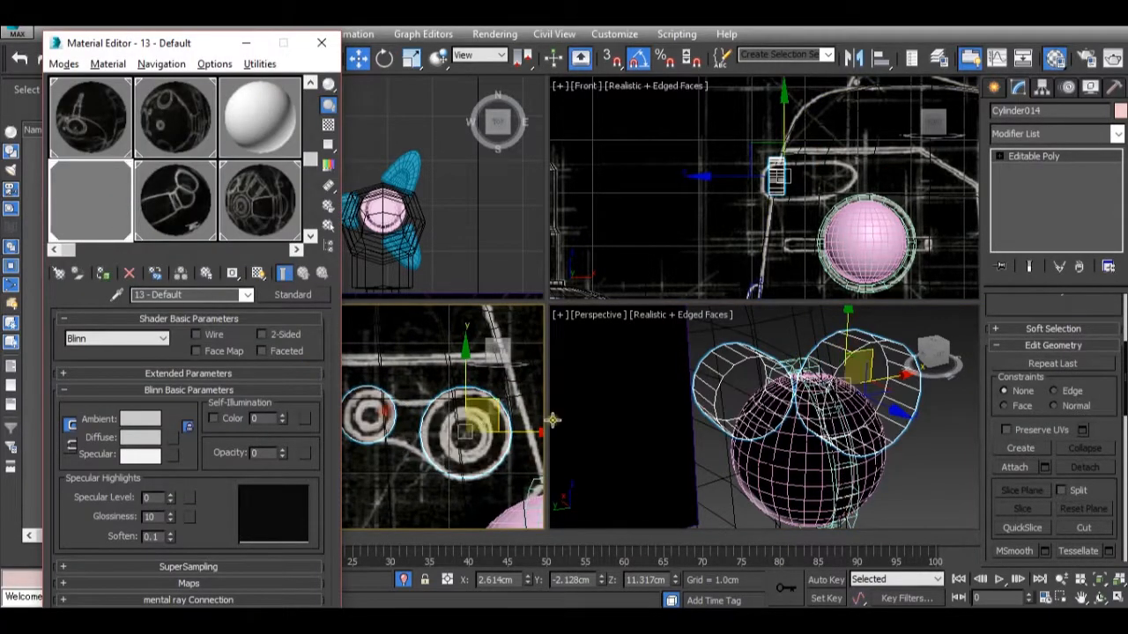
left_click(424, 429)
Select the smaller cylinder at Element level and shift it about 0.03 cm horizontally to align it with the smaller circle.
left_click(1035, 156)
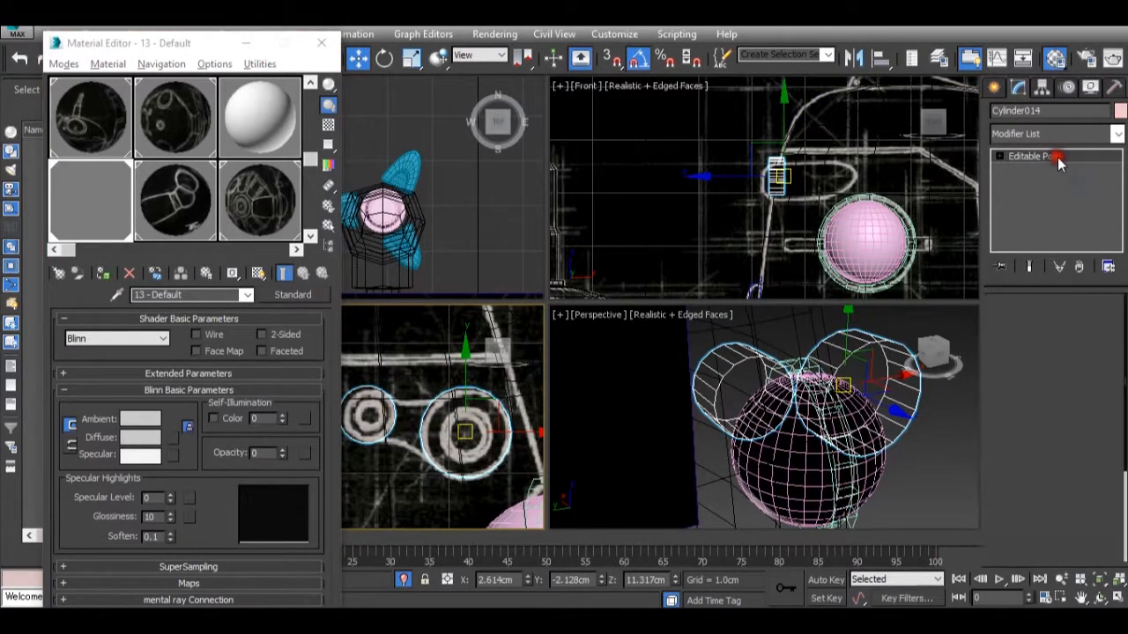
key("1")
left_click(1091, 328)
left_click(379, 401)
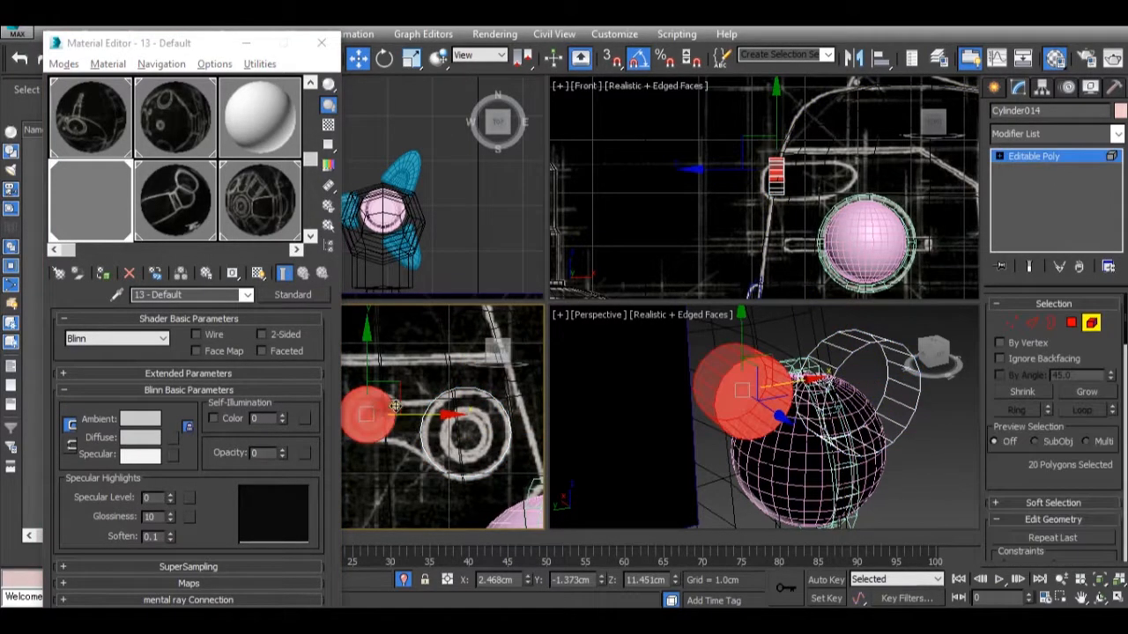
scroll(409, 411, "up", 2)
middle_click_drag(403, 415, 459, 418)
left_click_drag(449, 424, 459, 420)
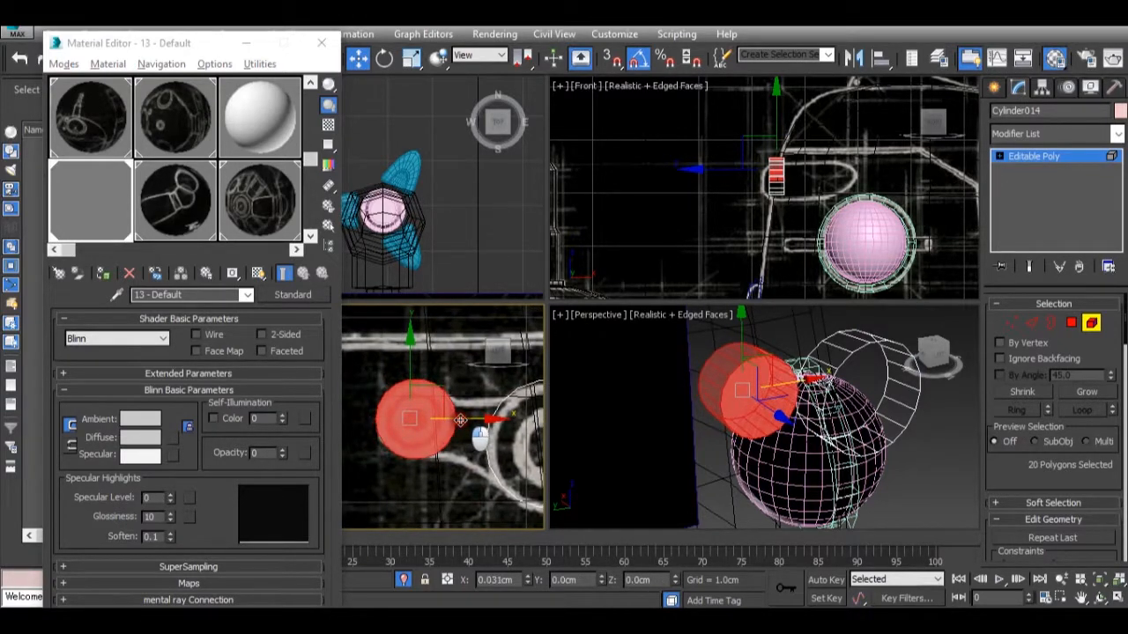
Nudge the smaller cylinder horizontally to finish centring it on the smaller circle of the link drawing in the Left view.
left_click_drag(460, 420, 466, 421)
scroll(463, 421, "down", 2)
scroll(487, 445, "up", 1)
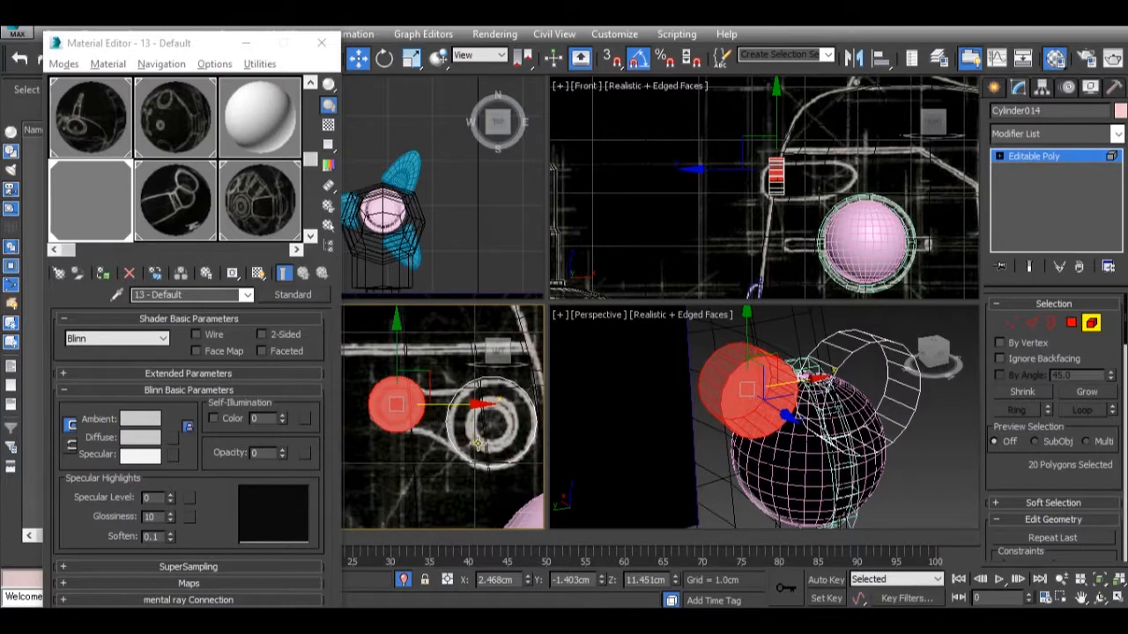
Select the larger cylinder's front cap at Polygon level and inset it by 0.1 cm.
left_click(1074, 322)
left_click(847, 387)
scroll(1065, 535, "down", 1)
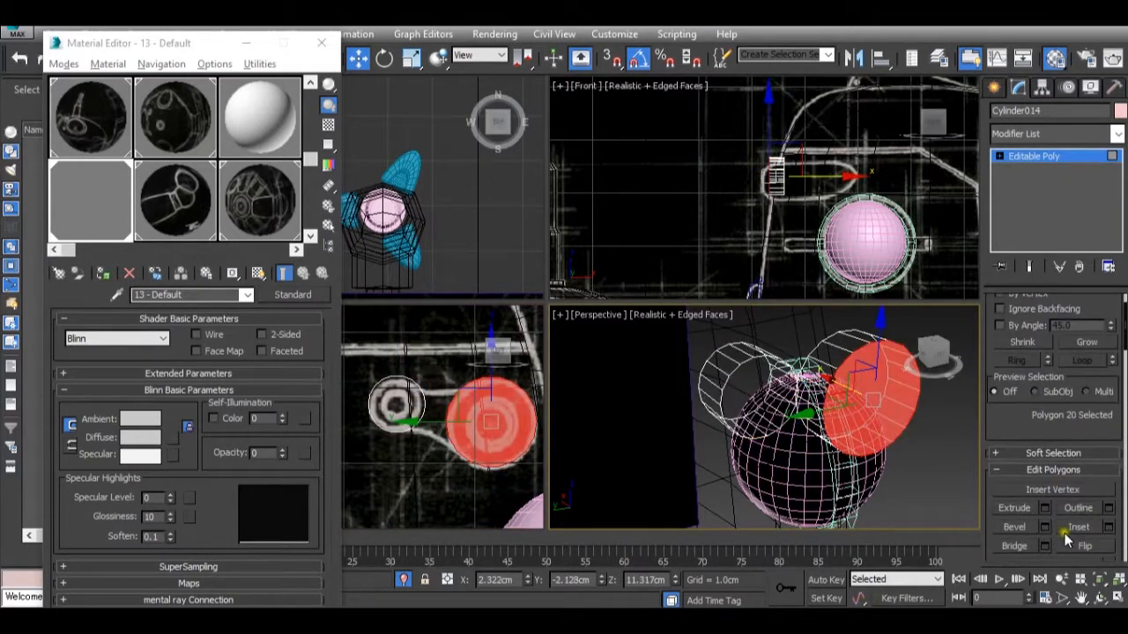
scroll(1066, 539, "down", 2)
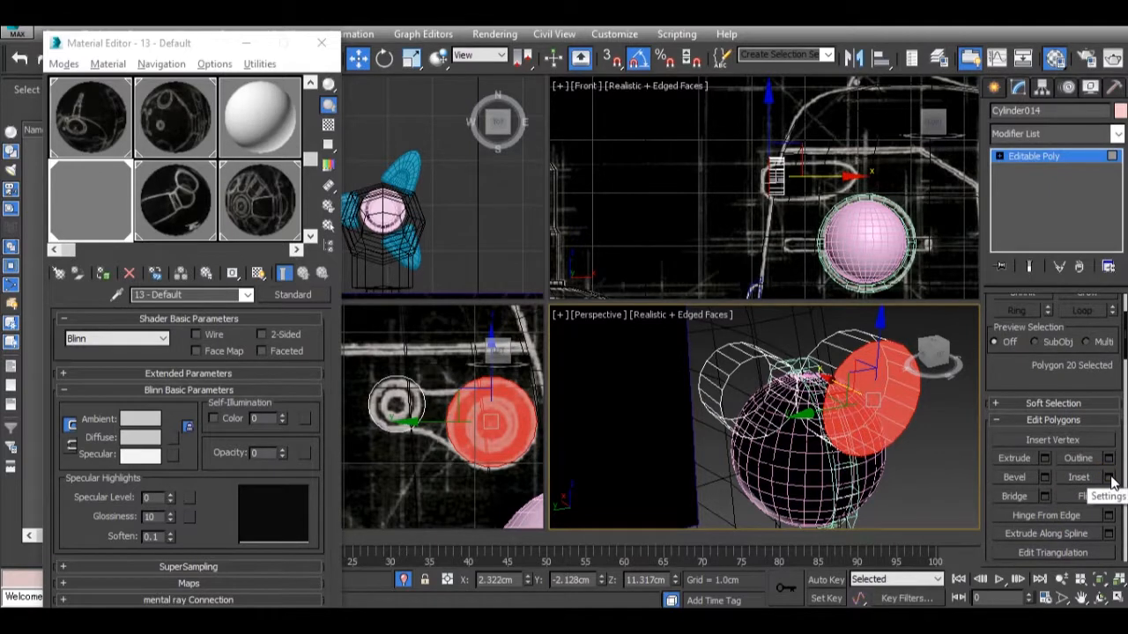
left_click(1112, 482)
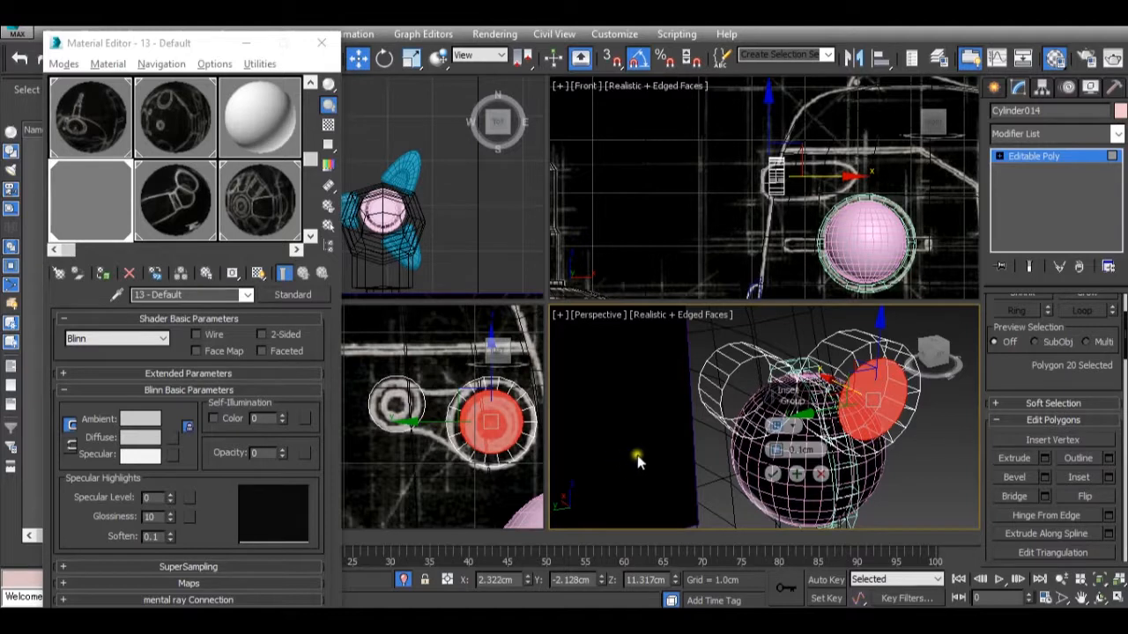
left_click(773, 475)
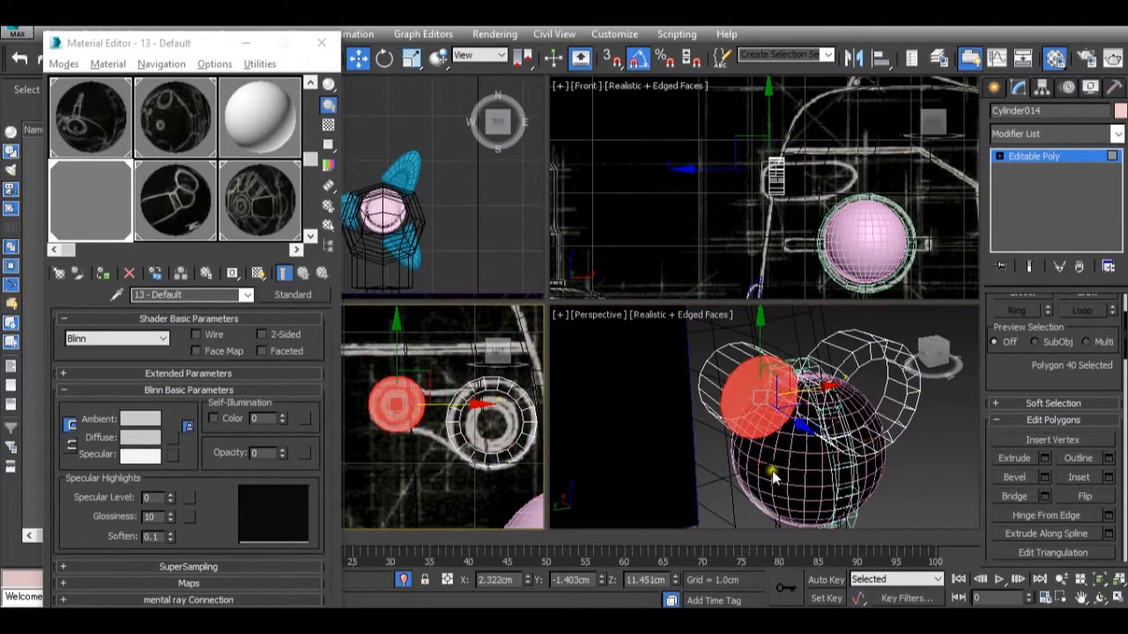
Inset the smaller cylinder's front cap by 0.1 cm and scale its inner face up to about 116%.
left_click(1109, 479)
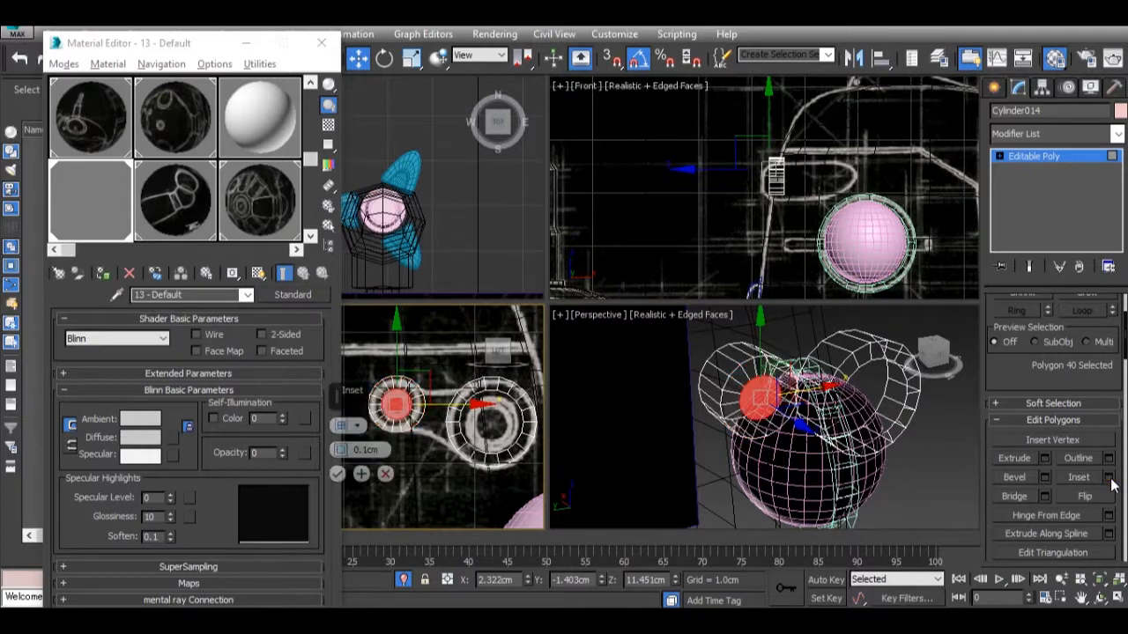
scroll(395, 412, "up", 2)
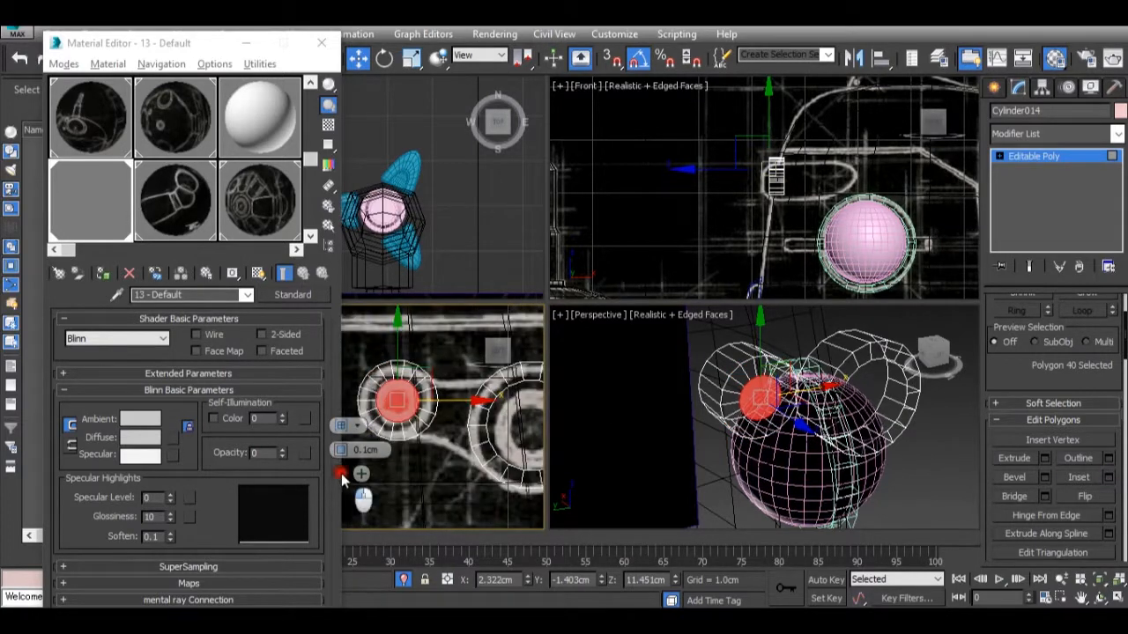
scroll(405, 412, "up", 2)
key("r")
left_click_drag(395, 398, 425, 392)
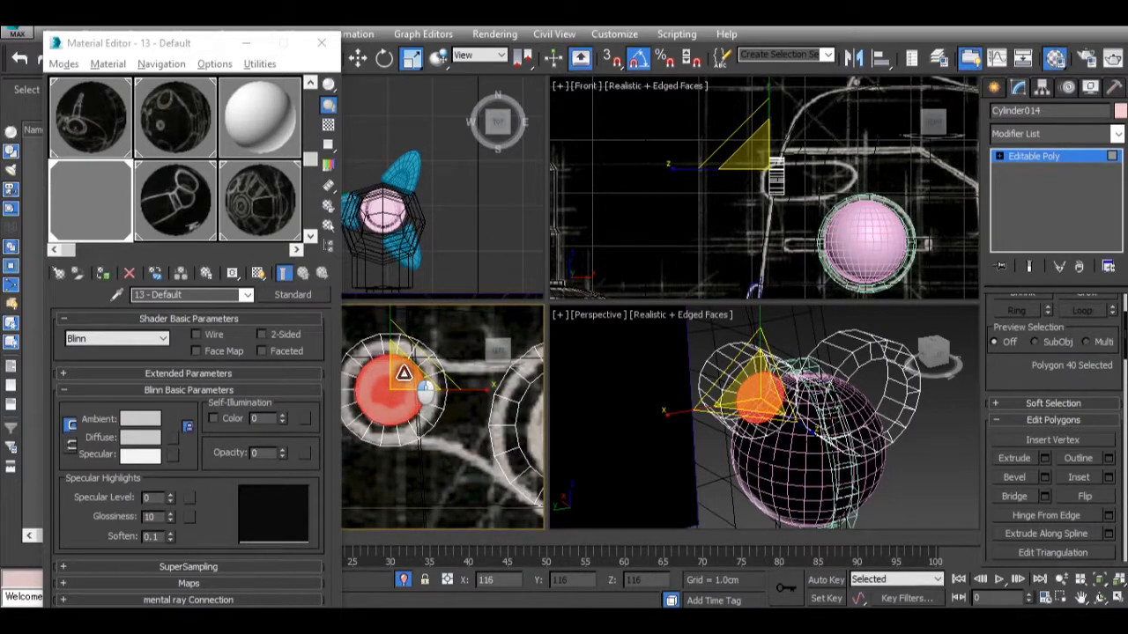
Select the four side polygons of the larger cylinder that face the smaller cylinder.
left_click(788, 408)
middle_click_drag(790, 412, 763, 412, "alt")
middle_click_drag(454, 402, 422, 402)
scroll(422, 402, "down", 3)
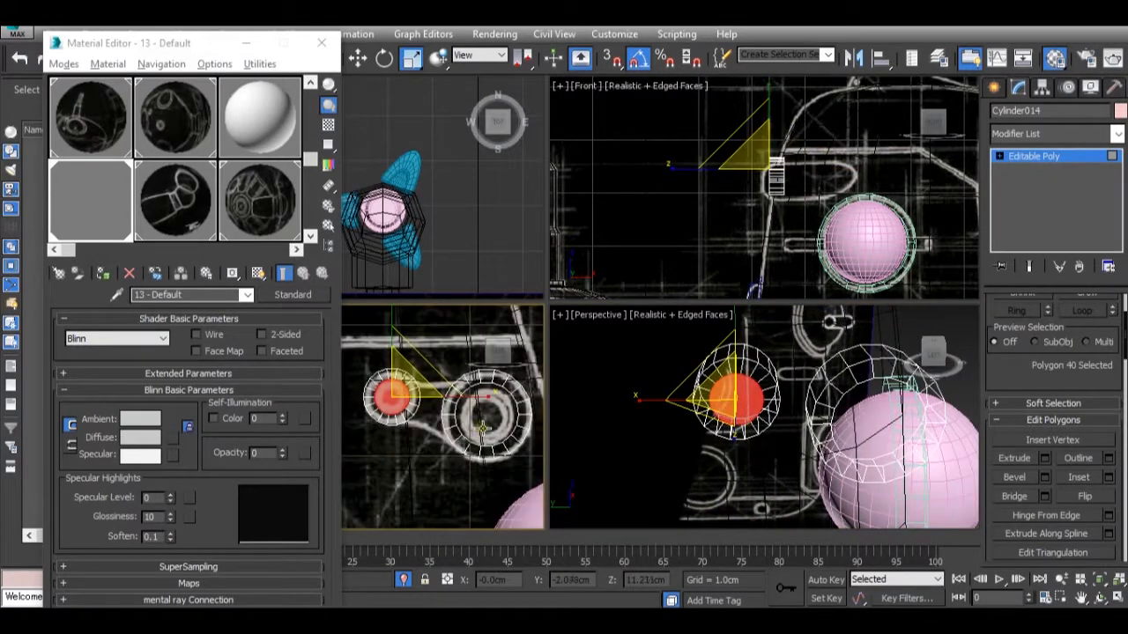
middle_click_drag(785, 454, 808, 387, "alt")
left_click(838, 382)
left_click(814, 395, "ctrl")
left_click(816, 425, "ctrl")
left_click(802, 428, "ctrl")
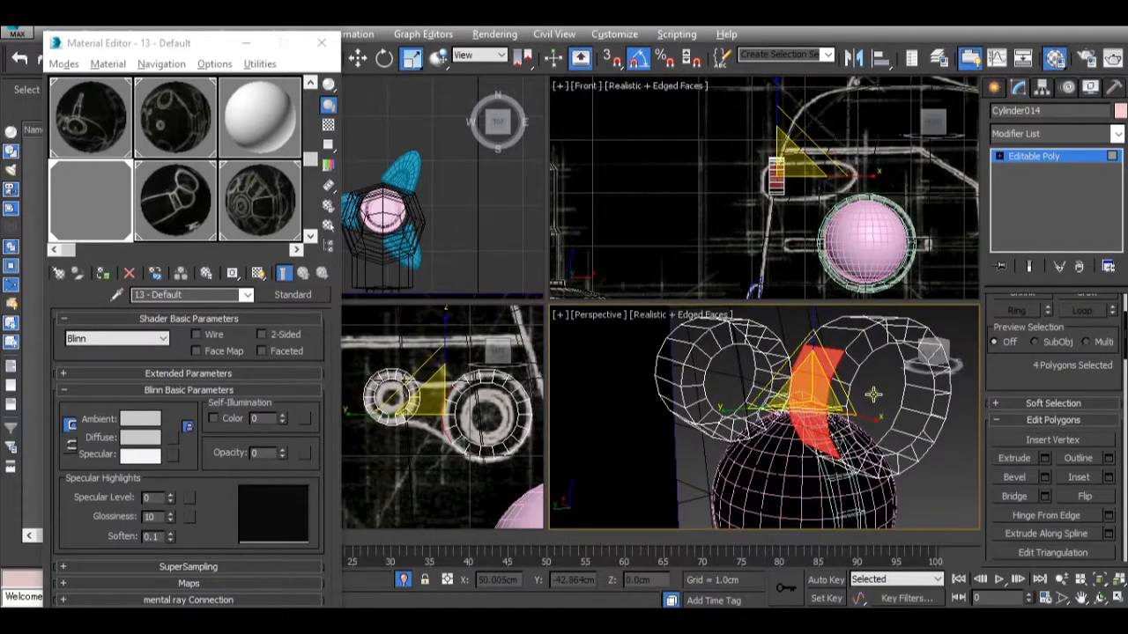
Add the four facing side polygons of the smaller cylinder to the selection and bridge the two groups.
middle_click_drag(828, 410, 771, 372, "alt")
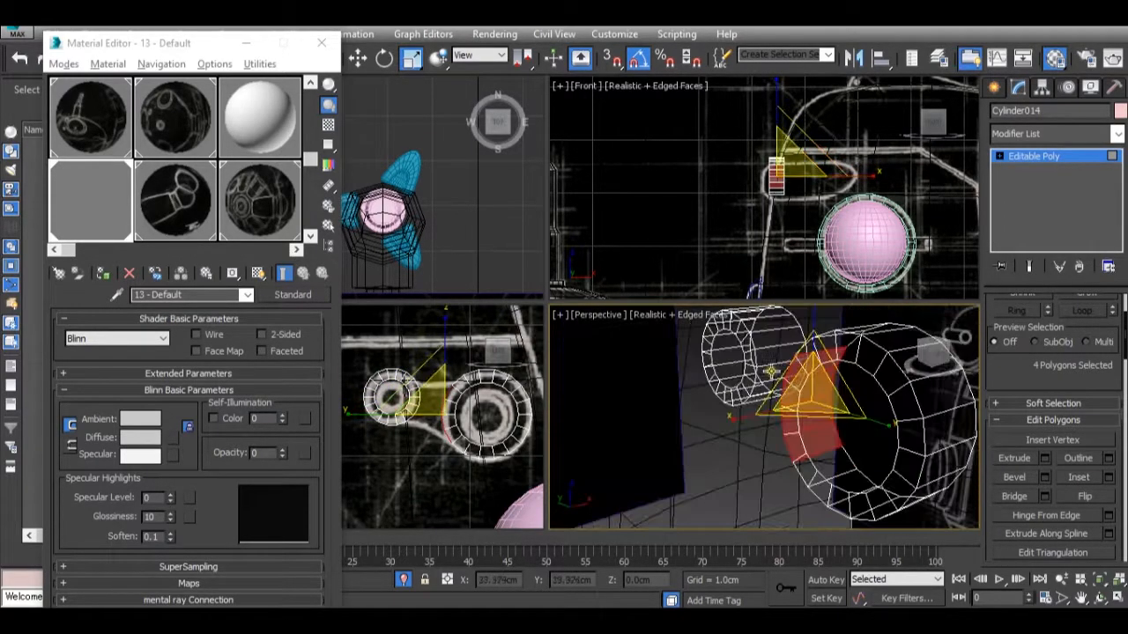
left_click(778, 354, "ctrl")
left_click(775, 342, "ctrl")
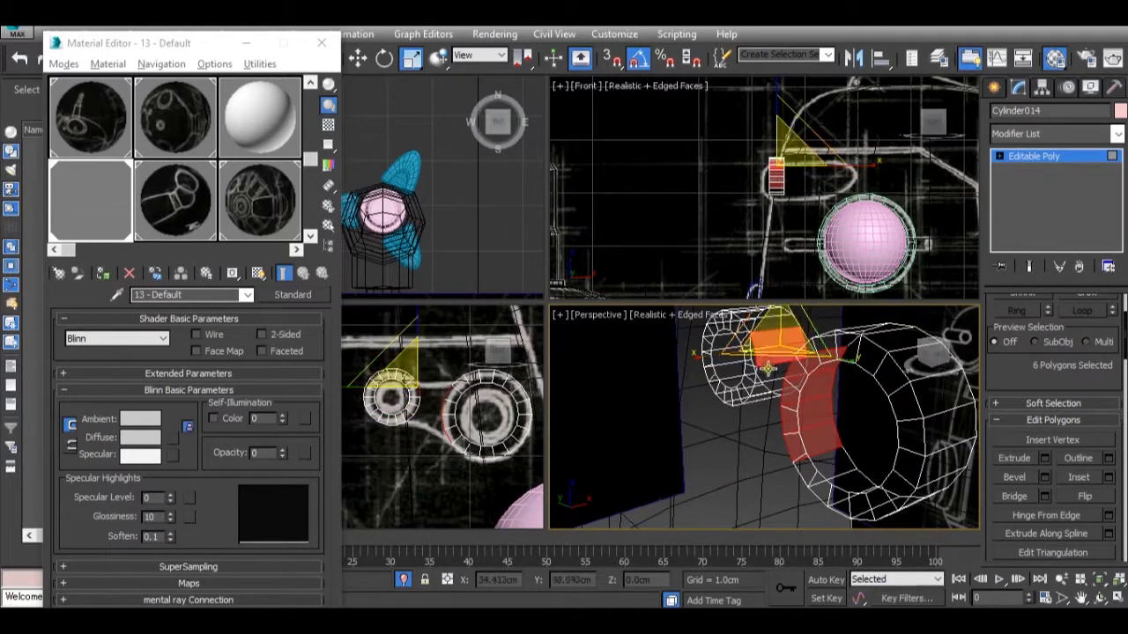
left_click(768, 361, "ctrl")
left_click(770, 392, "ctrl")
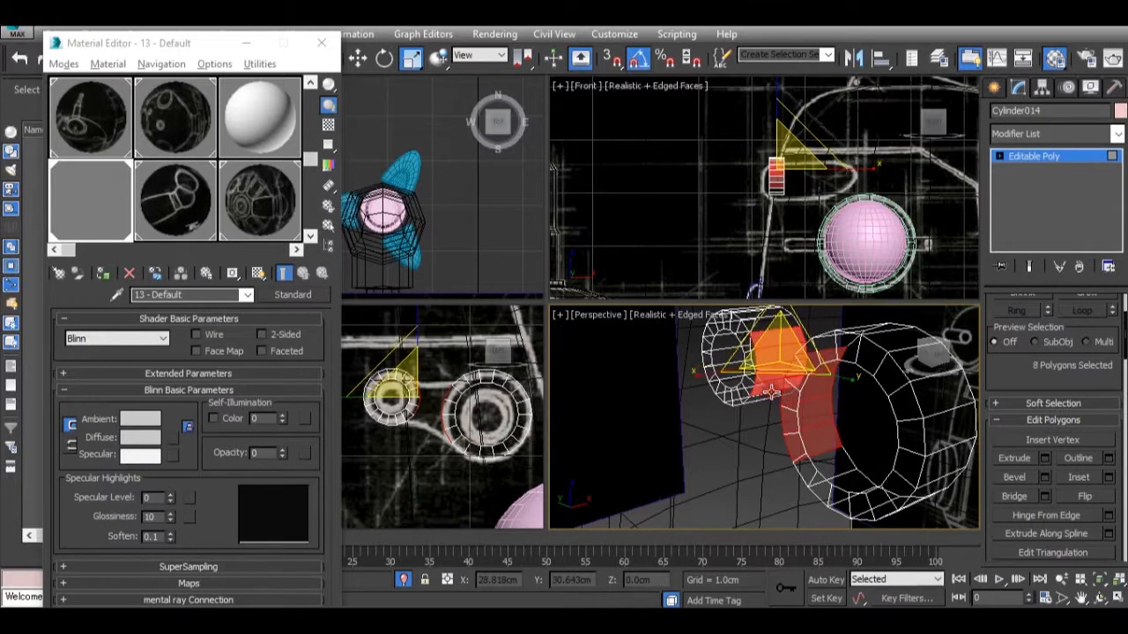
left_click(785, 344, "alt")
left_click(766, 395, "ctrl")
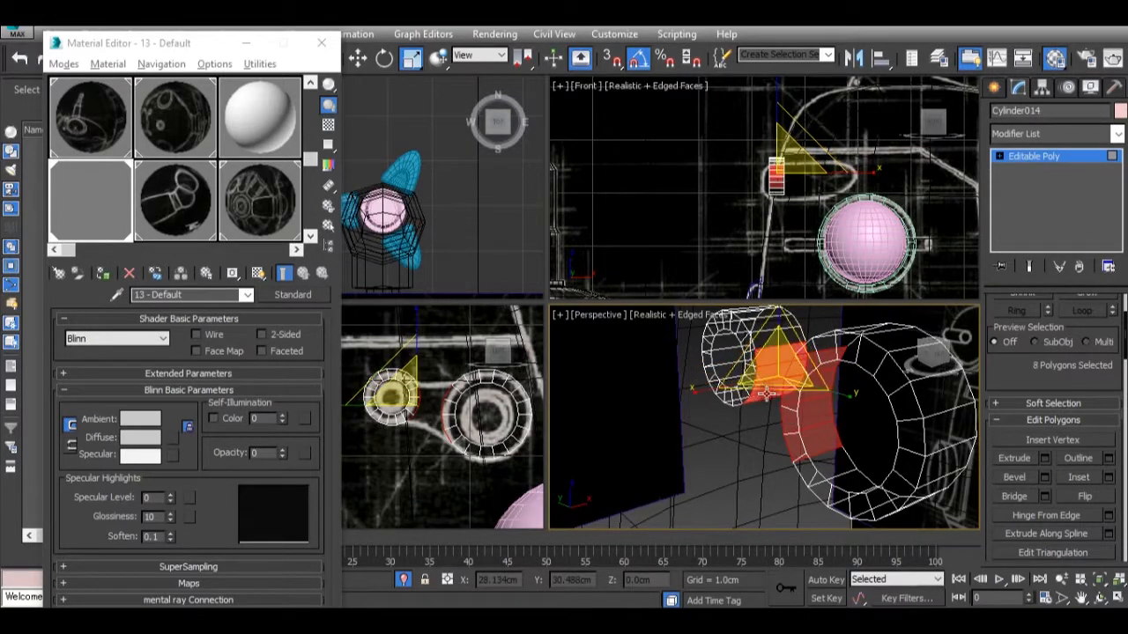
left_click(1016, 497)
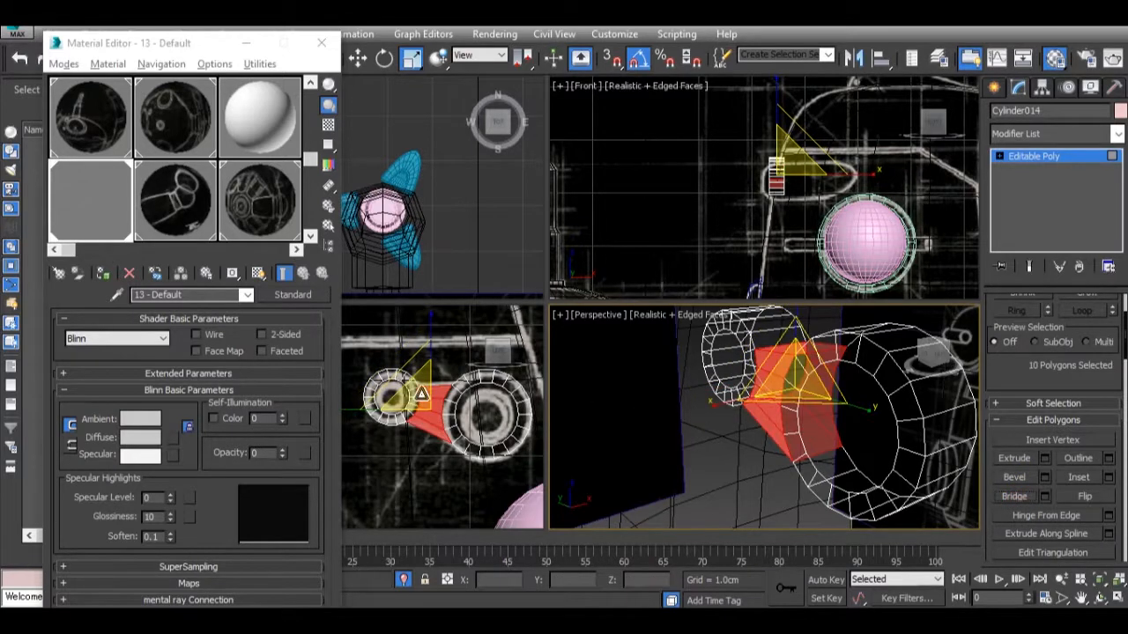
At Vertex level, raise the two vertices where the bridge's upper edge meets the smaller ring by about 0.033 cm in the Left view.
scroll(422, 395, "up", 3)
scroll(414, 383, "up", 1)
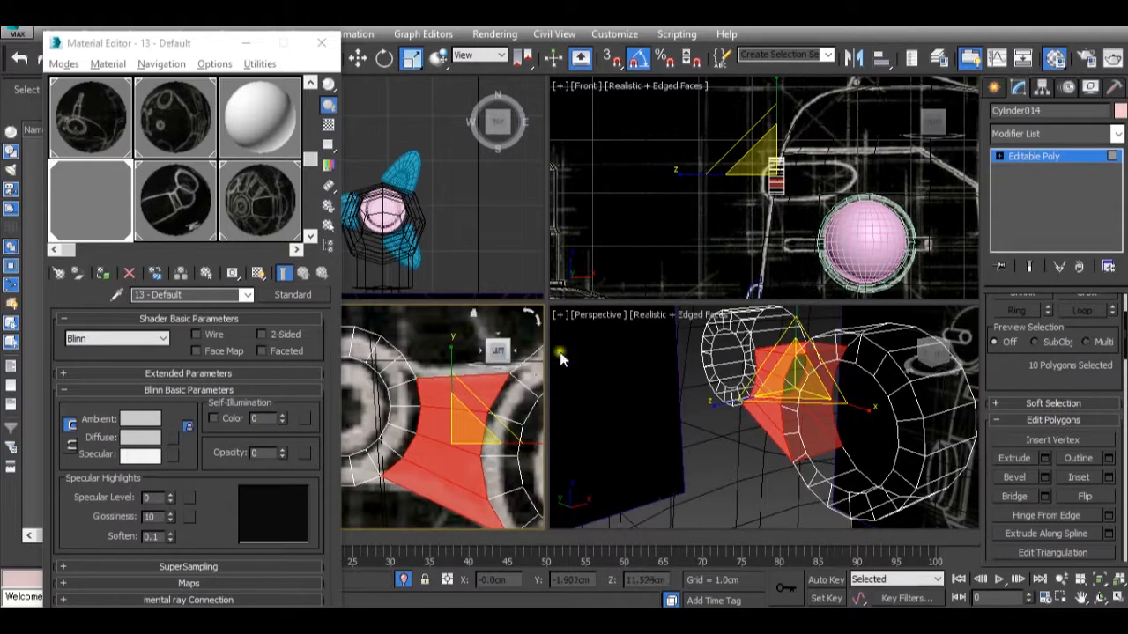
left_click(1044, 157)
left_click(1015, 322)
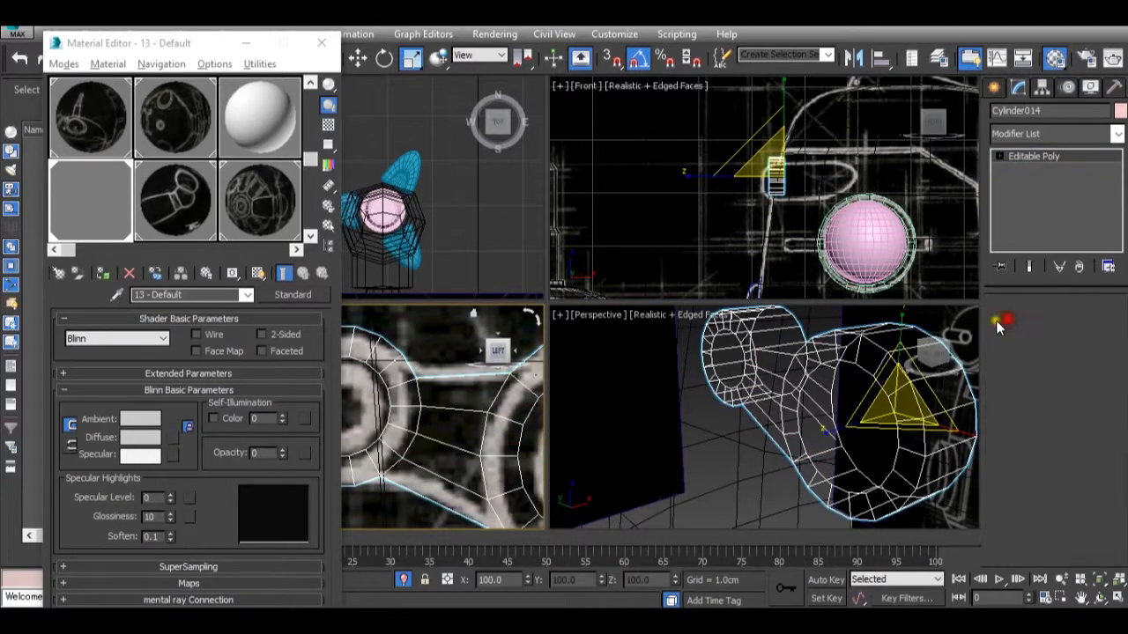
left_click(426, 401)
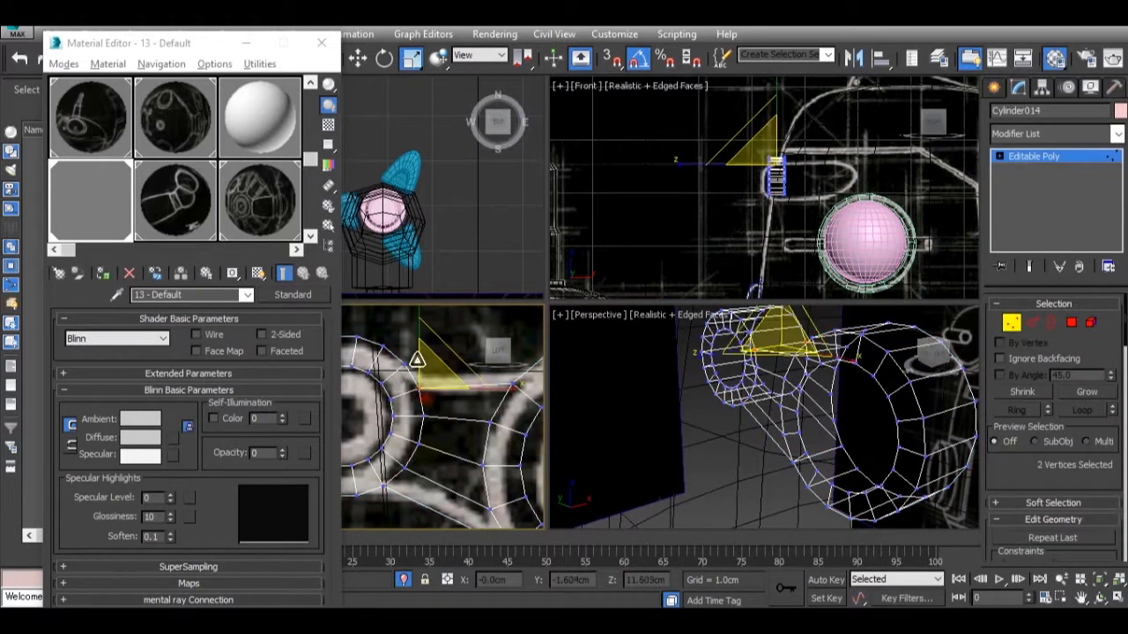
key("w")
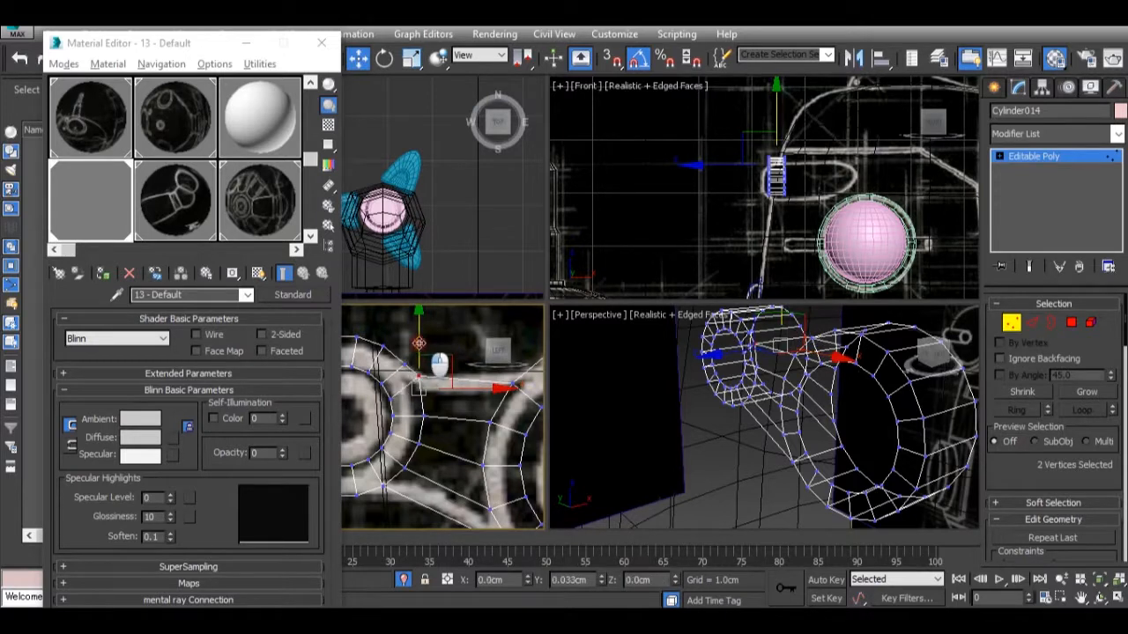
left_click_drag(418, 340, 412, 343)
Raise the two vertices where the bridge's upper edge meets the larger ring by about 0.024 cm, and fine-tune their height against the drawing.
scroll(371, 414, "down", 4)
middle_click_drag(418, 452, 427, 396, "alt")
scroll(476, 416, "up", 6)
scroll(489, 427, "down", 3)
scroll(427, 397, "down", 3)
scroll(460, 357, "up", 2)
scroll(494, 345, "up", 3)
left_click_drag(437, 401, 450, 340)
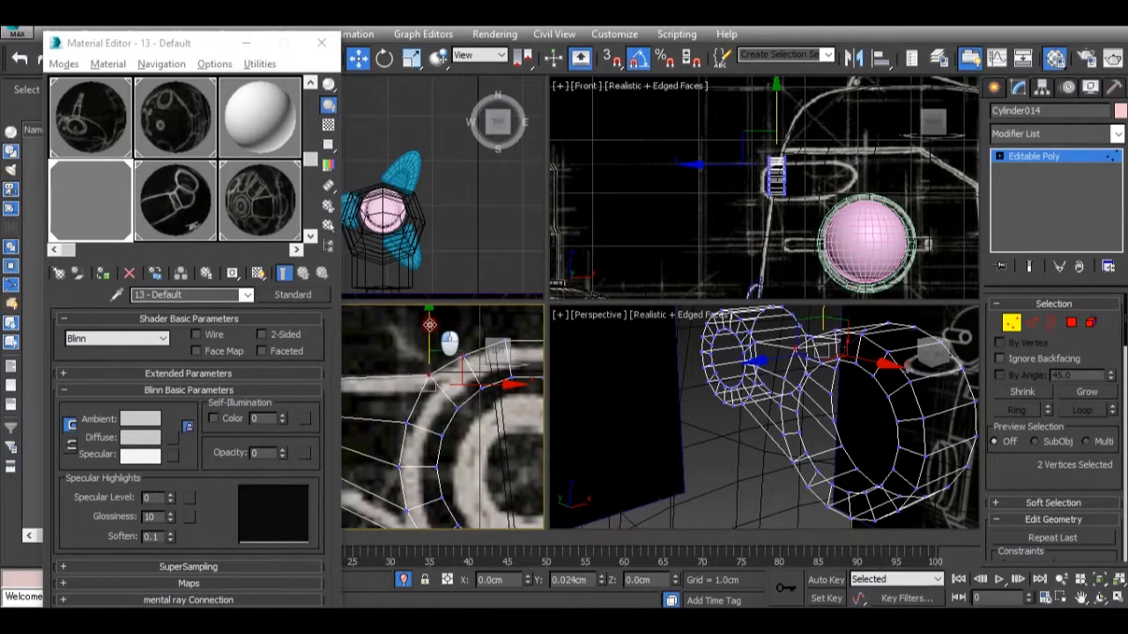
scroll(441, 342, "down", 2)
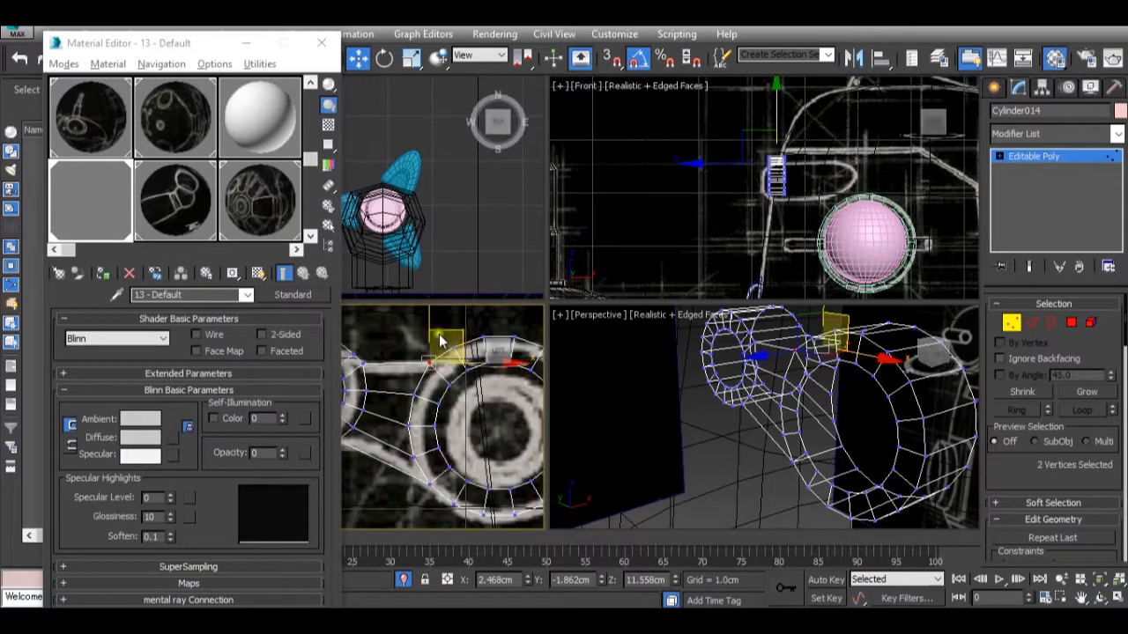
scroll(445, 344, "down", 2)
scroll(450, 348, "up", 4)
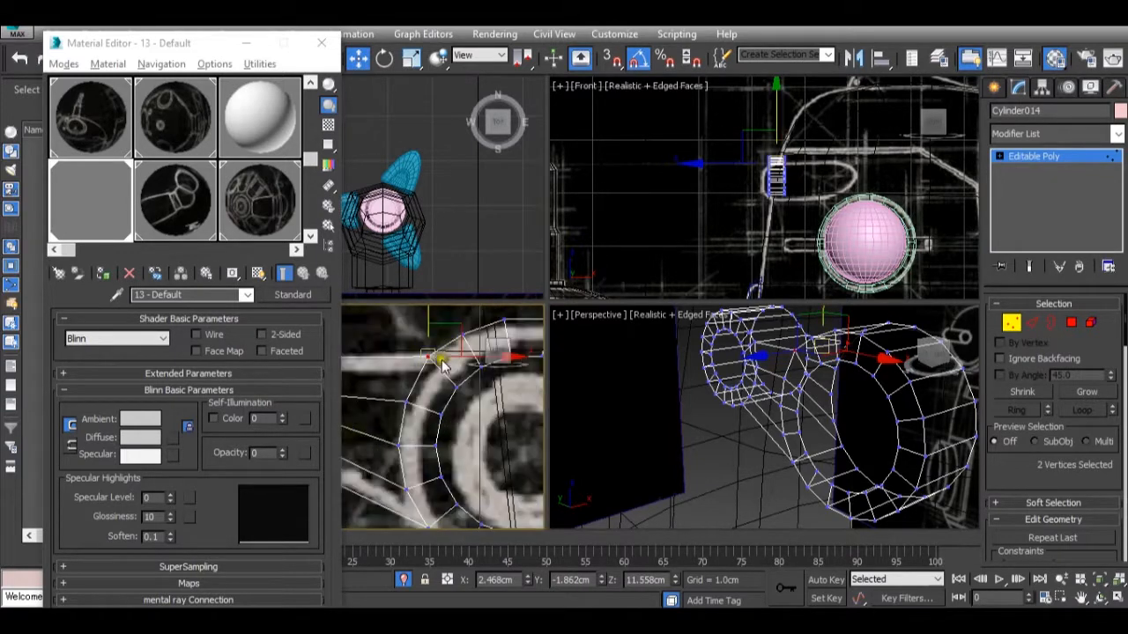
scroll(451, 366, "down", 1)
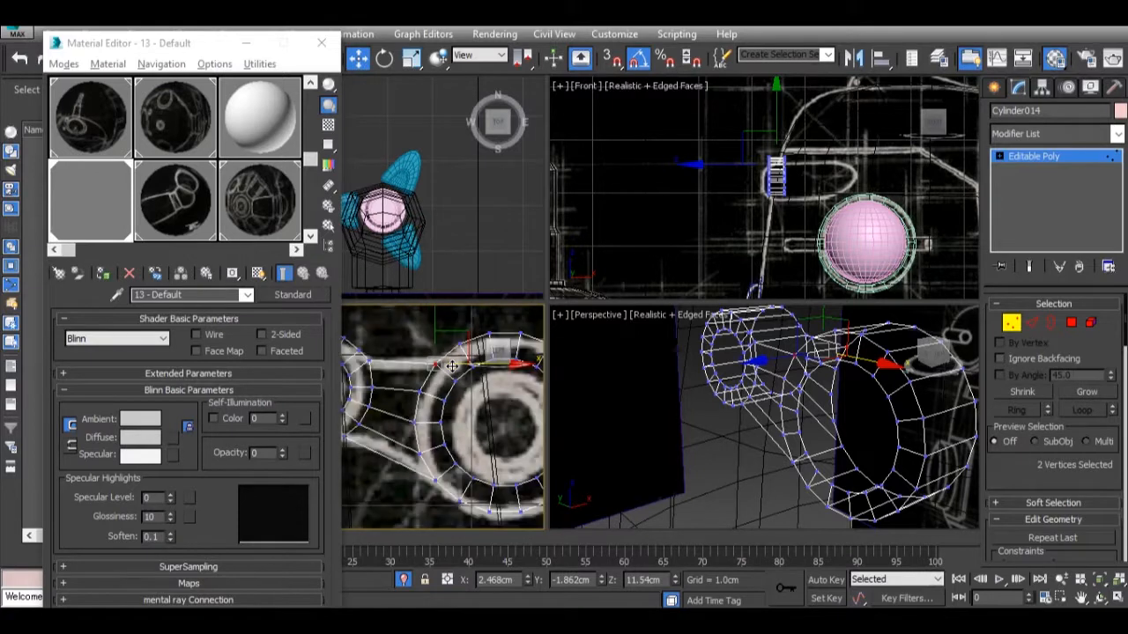
Switch to the Tachikoma.jpg reference picture in the image viewer to examine the robot's front details.
mouse_move(793, 599)
mouse_move(877, 555)
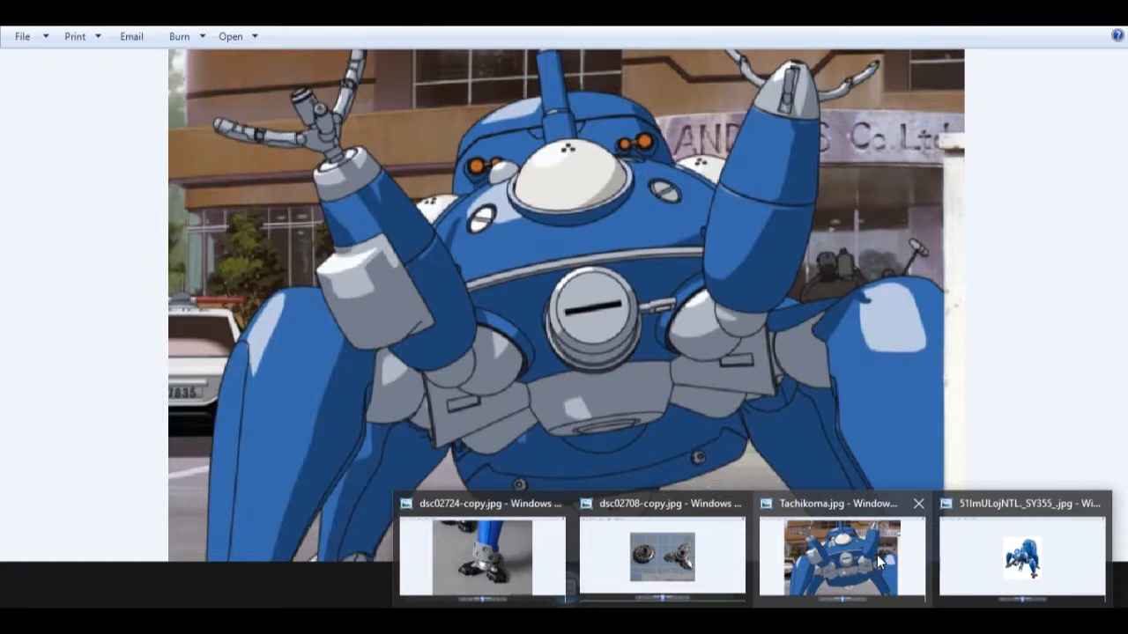
In the Left view, raise the two vertices where the bridge's upper edge meets the larger ring by about 0.018 cm to match the drawing.
scroll(496, 399, "down", 2)
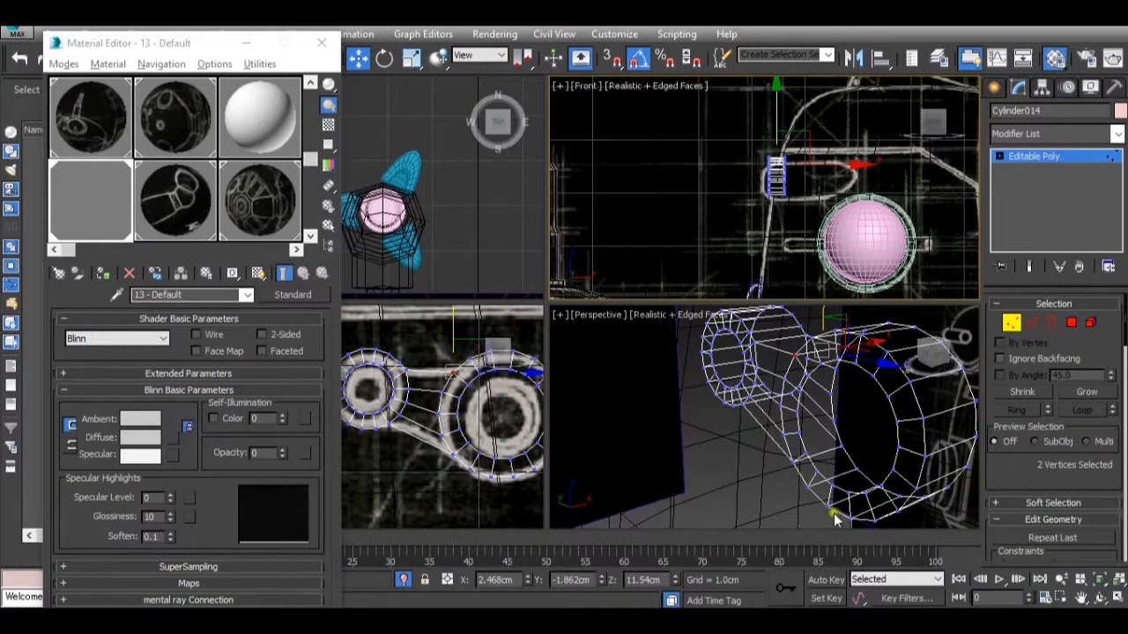
mouse_move(1031, 566)
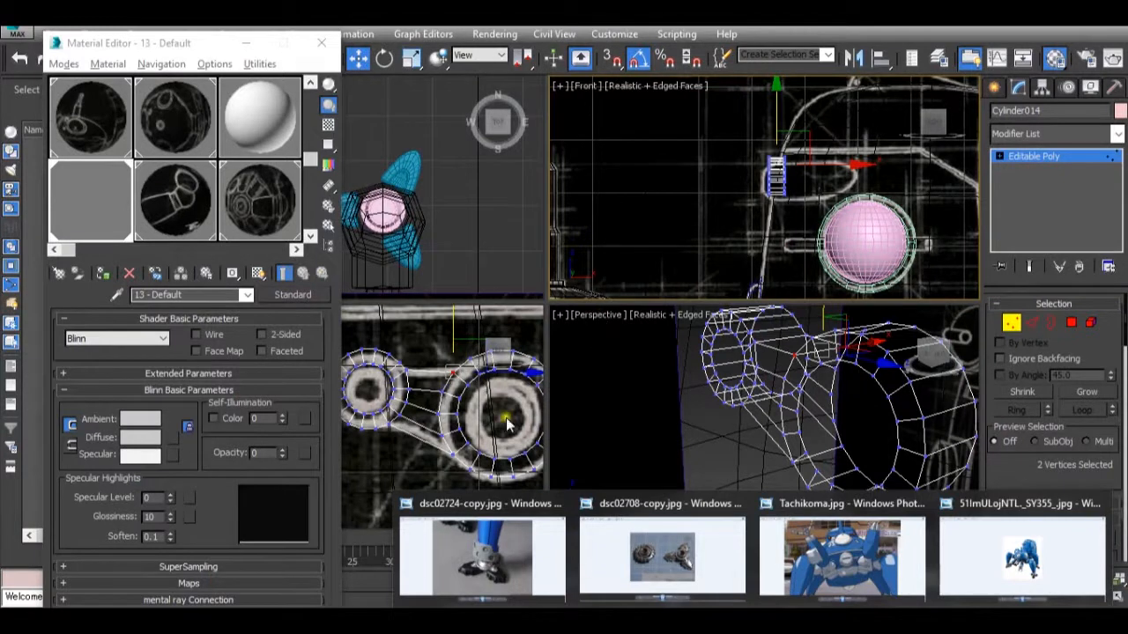
scroll(506, 425, "up", 6)
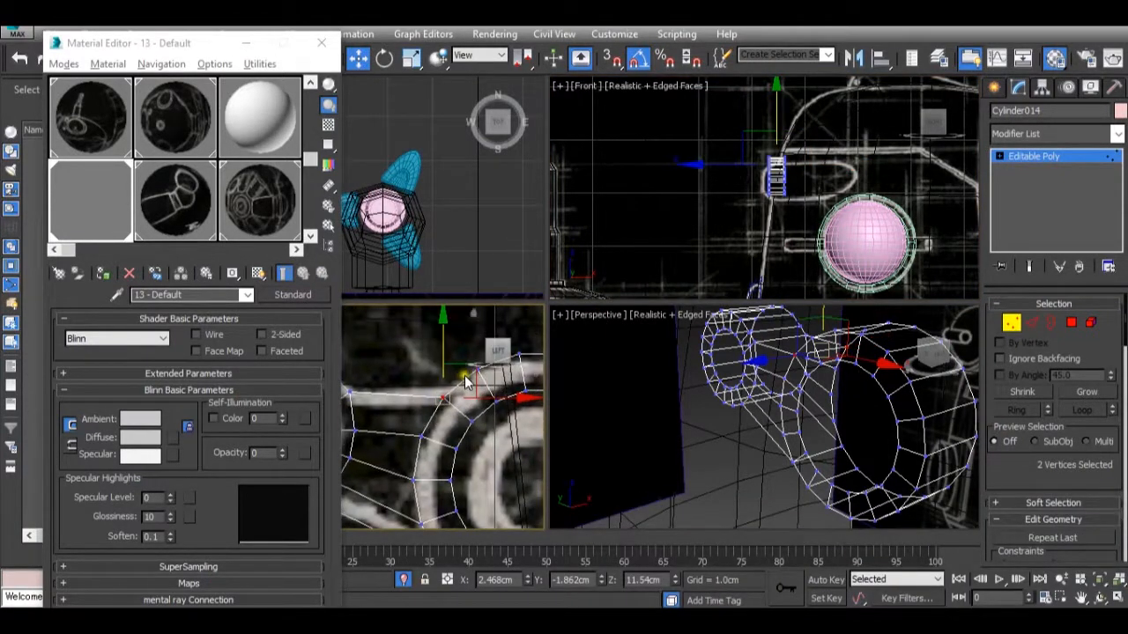
left_click_drag(465, 381, 474, 368)
scroll(475, 388, "down", 2)
scroll(475, 397, "up", 2)
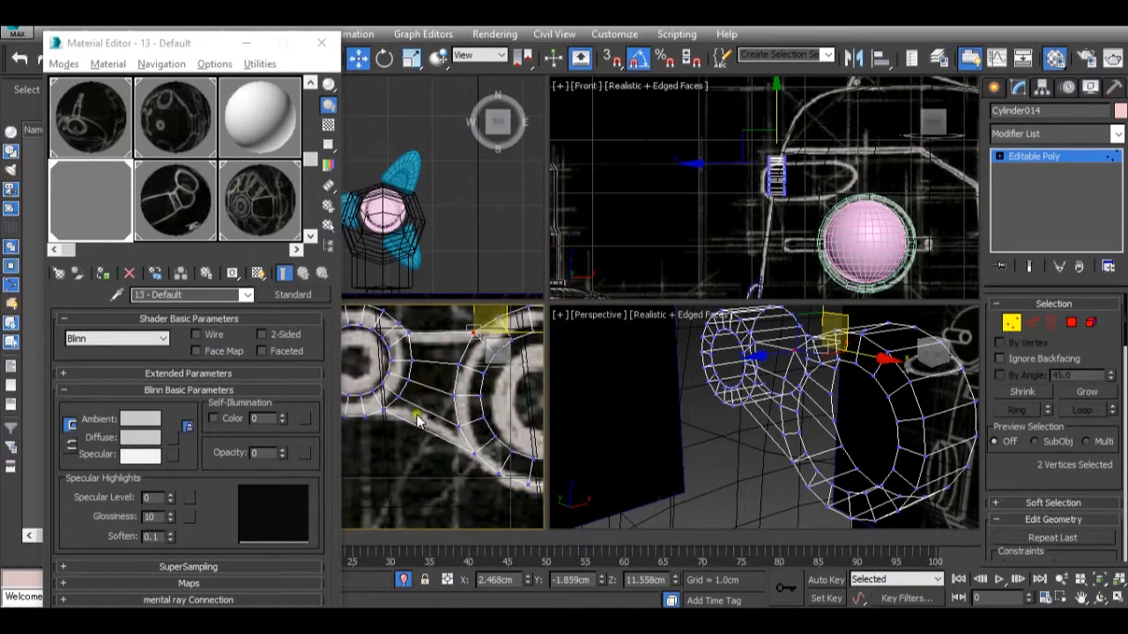
scroll(401, 417, "up", 2)
scroll(392, 415, "down", 3)
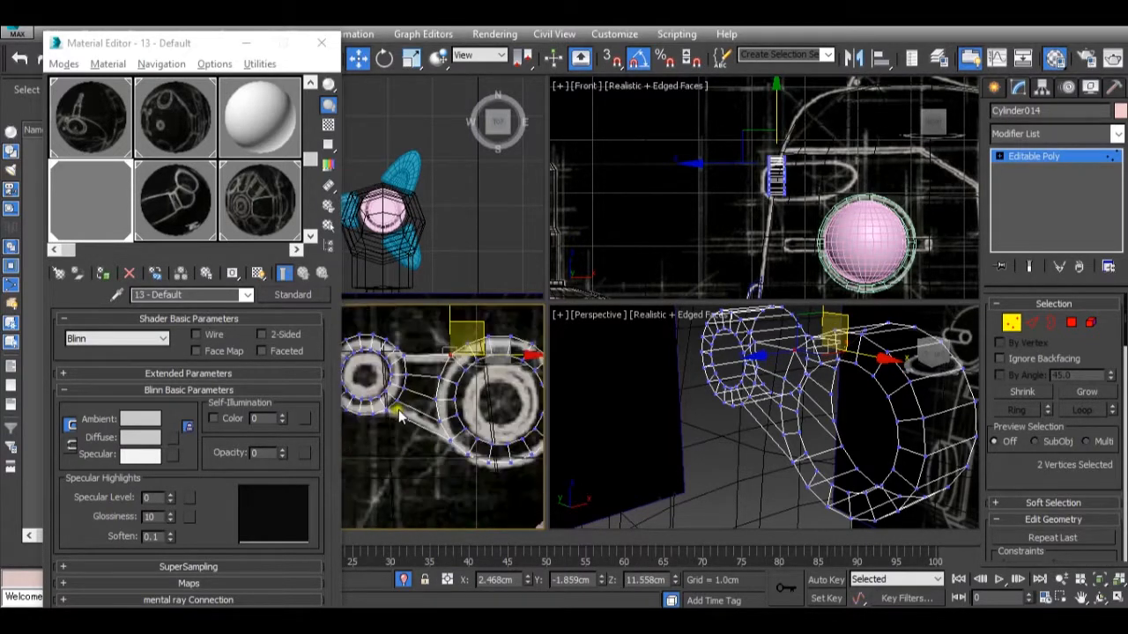
At Edge level, select the bridge's ten lengthwise edges and connect them with one new edge loop across the middle.
scroll(420, 416, "up", 2)
left_click(1031, 324)
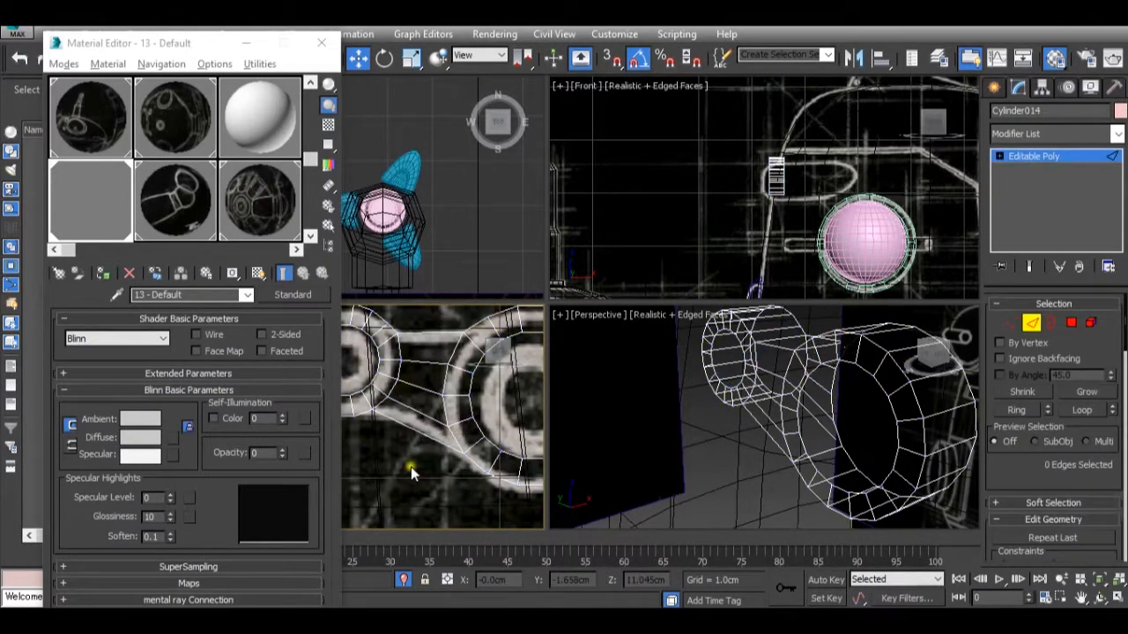
double_click(425, 345)
left_click_drag(441, 325, 446, 344, "ctrl")
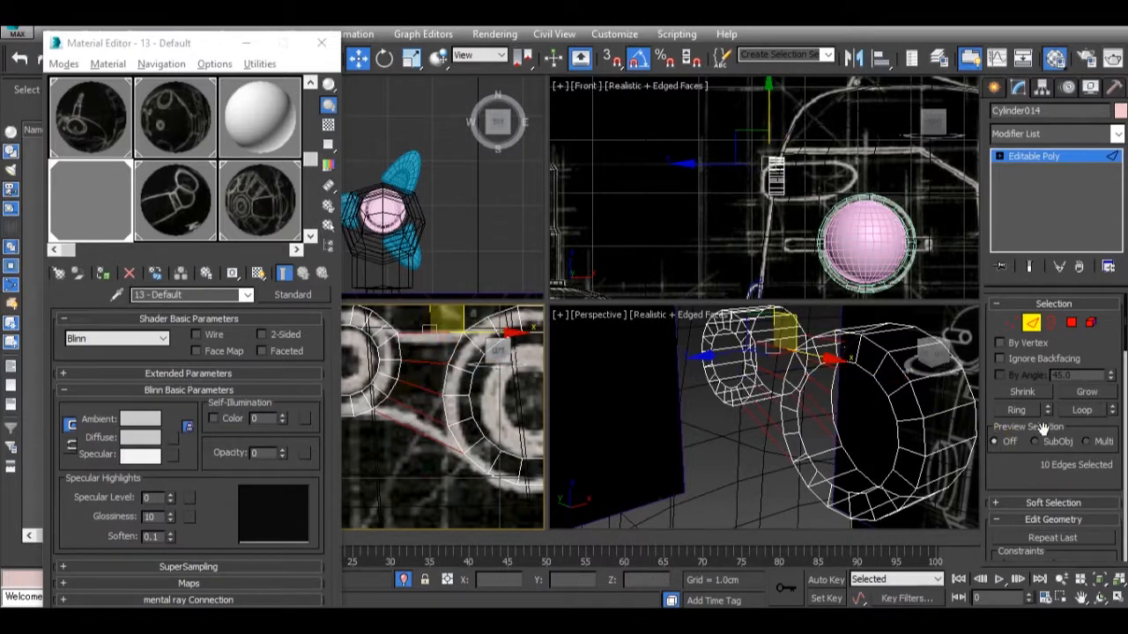
scroll(1048, 423, "down", 15)
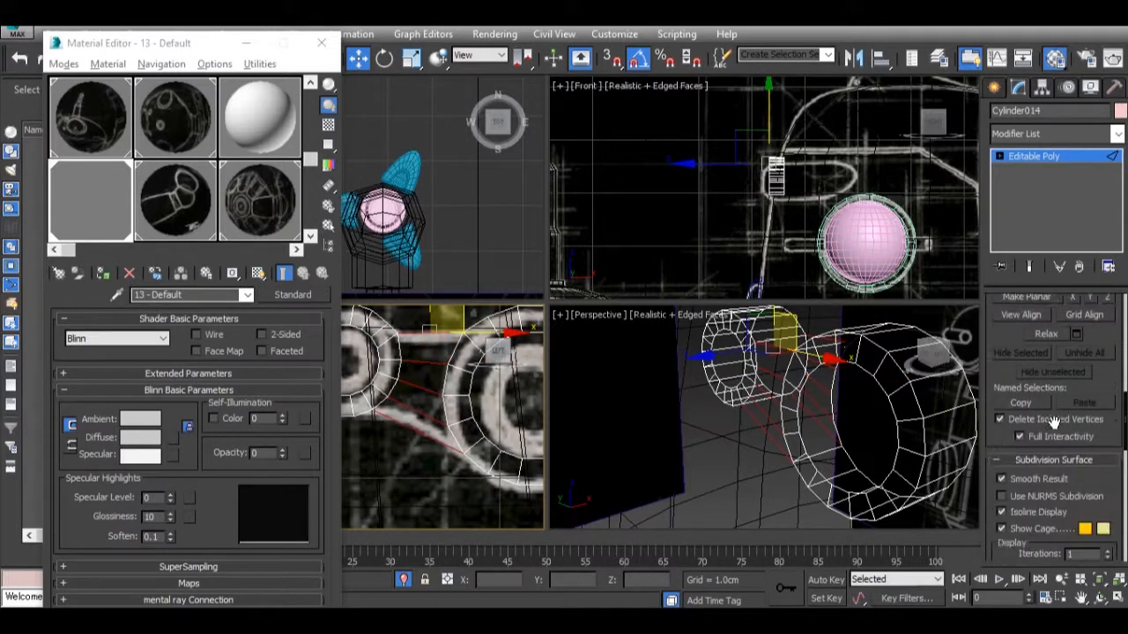
scroll(1057, 434, "down", 5)
left_click(1108, 485)
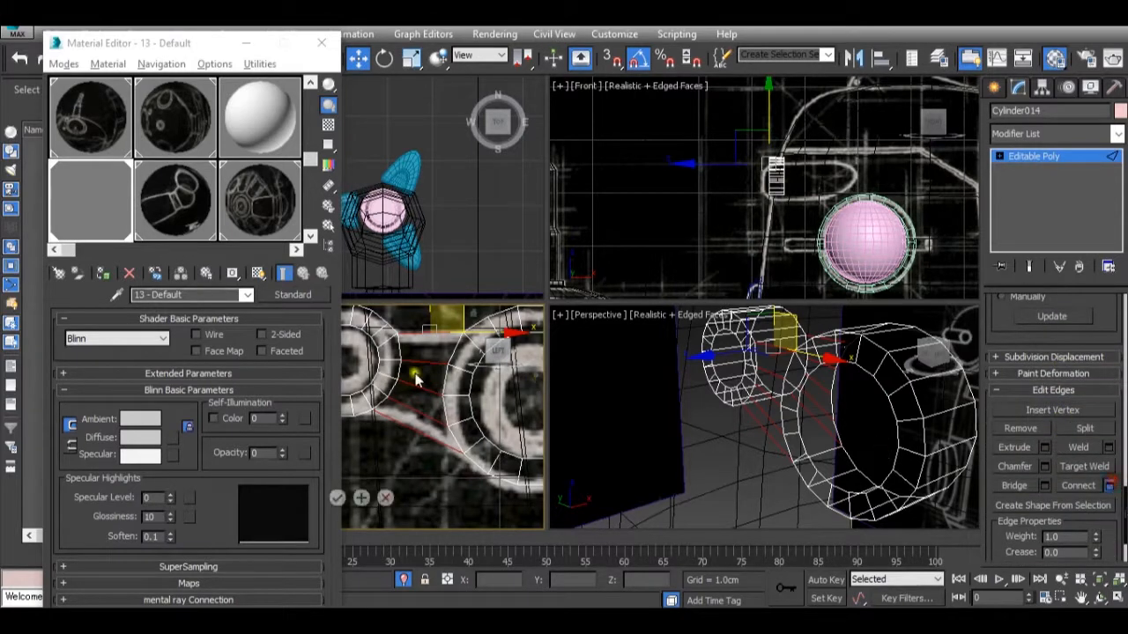
left_click(337, 498)
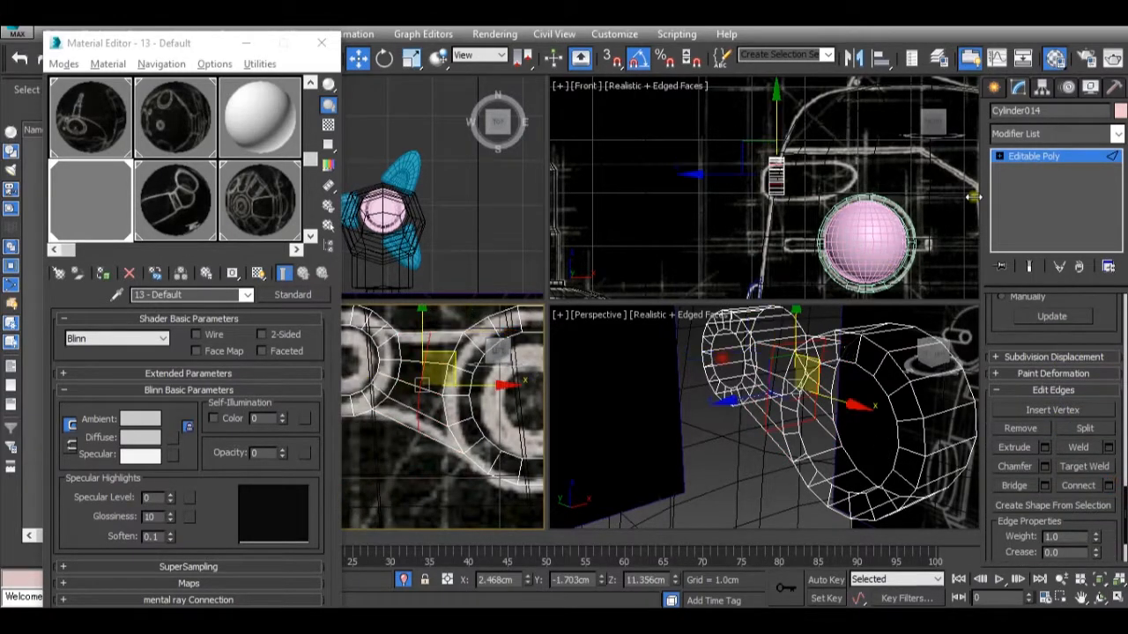
At Vertex level, move the new middle loop's lower and upper vertices so both edges of the bridge follow the drawn curves.
left_click(1035, 158)
left_click(1010, 323)
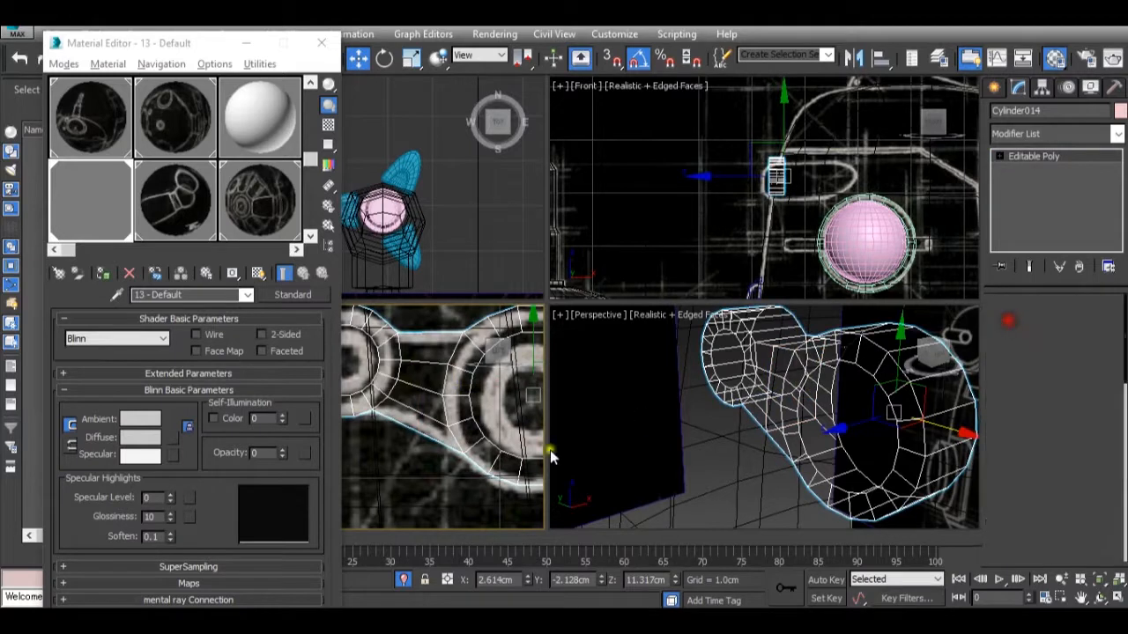
scroll(416, 426, "up", 3)
left_click_drag(396, 390, 420, 448)
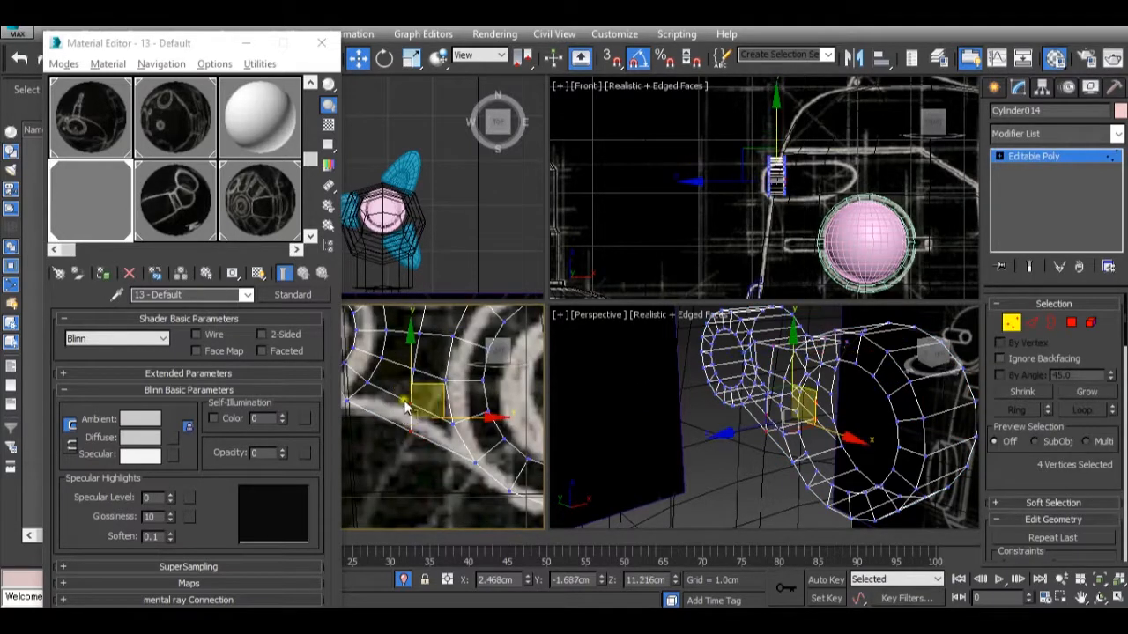
left_click_drag(413, 377, 413, 367)
scroll(412, 368, "down", 2)
middle_click_drag(412, 369, 449, 398)
scroll(446, 359, "up", 2)
mouse_move(455, 332)
left_mouse_down()
mouse_move(481, 349)
mouse_move(467, 321)
left_mouse_up()
scroll(528, 379, "down", 4)
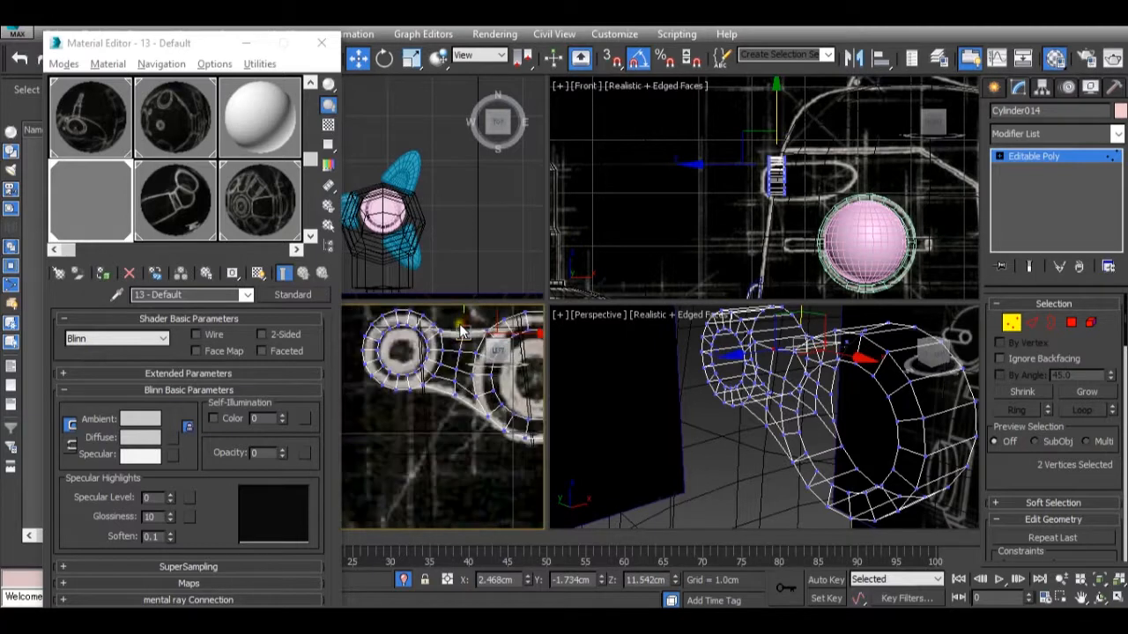
scroll(506, 366, "up", 5)
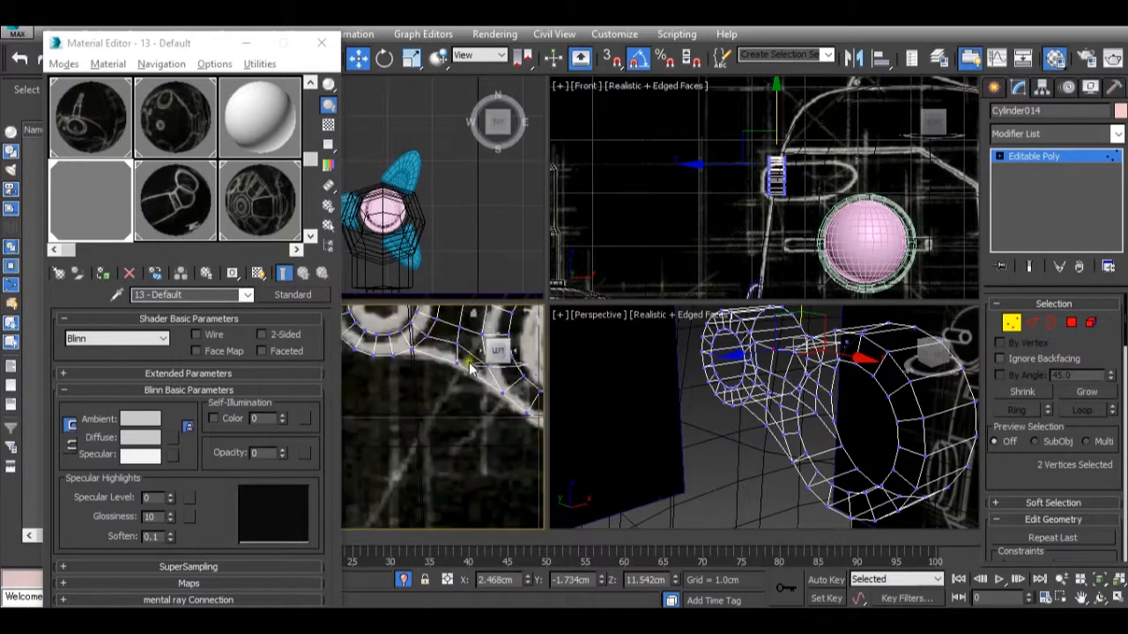
At Polygon level, select the inner circular faces of both rings and extrude them 0.16 cm.
left_click(1071, 322)
left_click(869, 447)
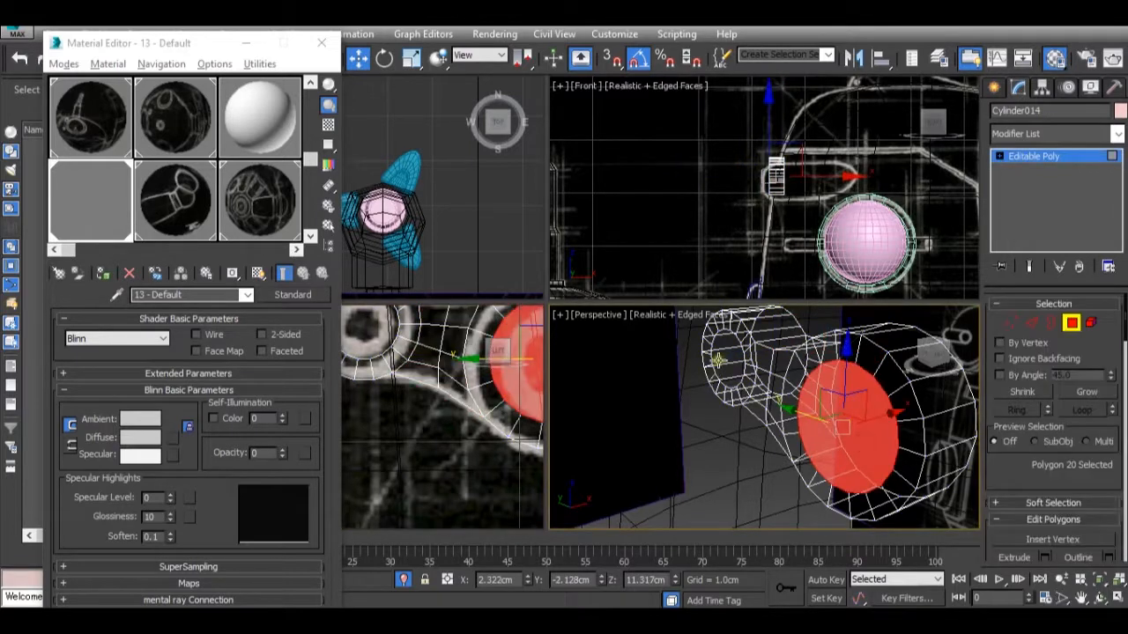
left_click(723, 356, "ctrl")
scroll(1036, 476, "down", 1)
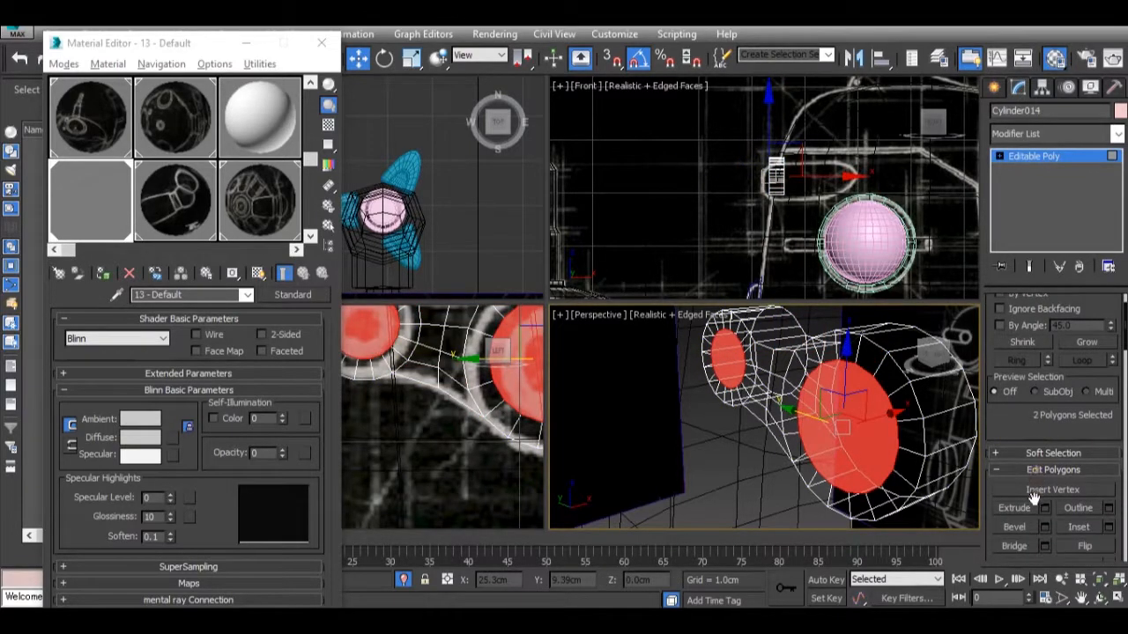
left_click(1044, 509)
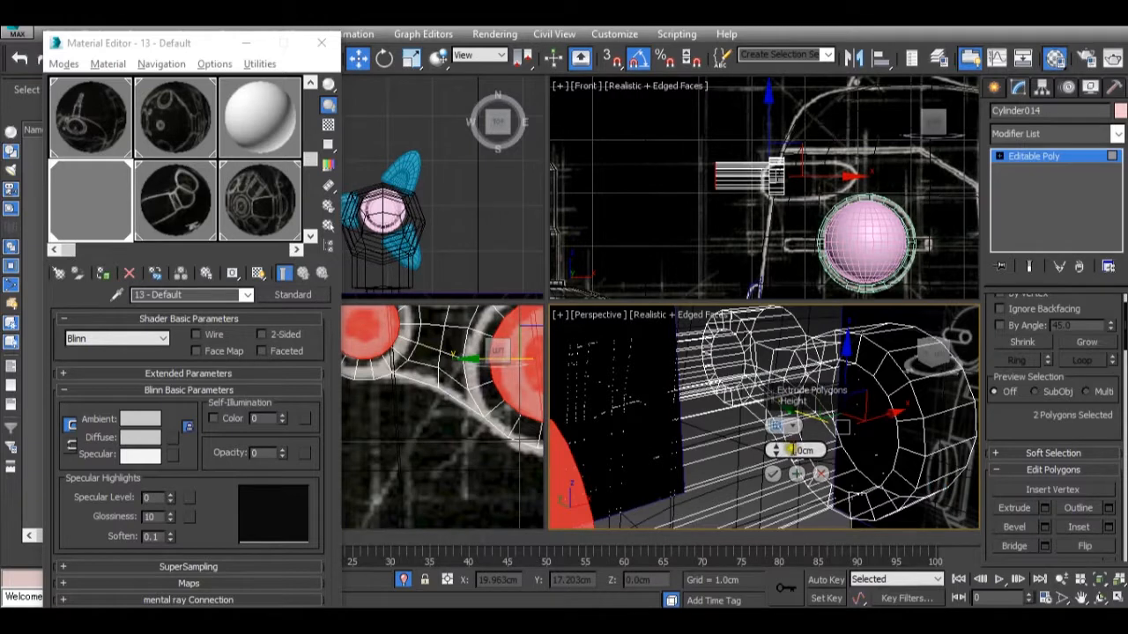
left_click_drag(782, 451, 779, 443)
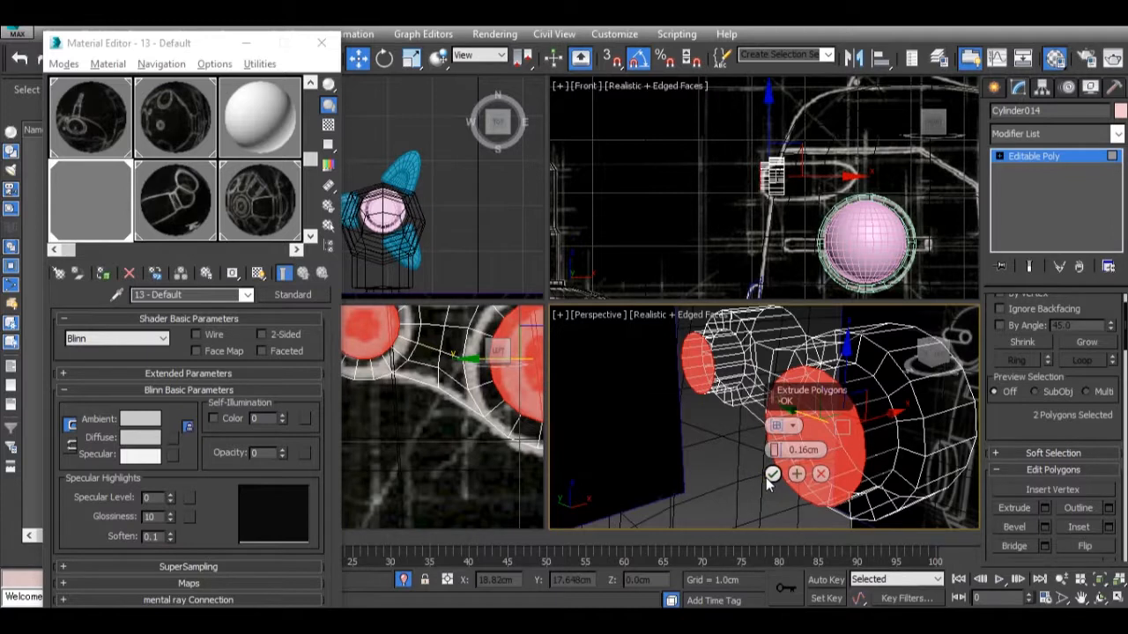
left_click(771, 475)
scroll(374, 380, "down", 1)
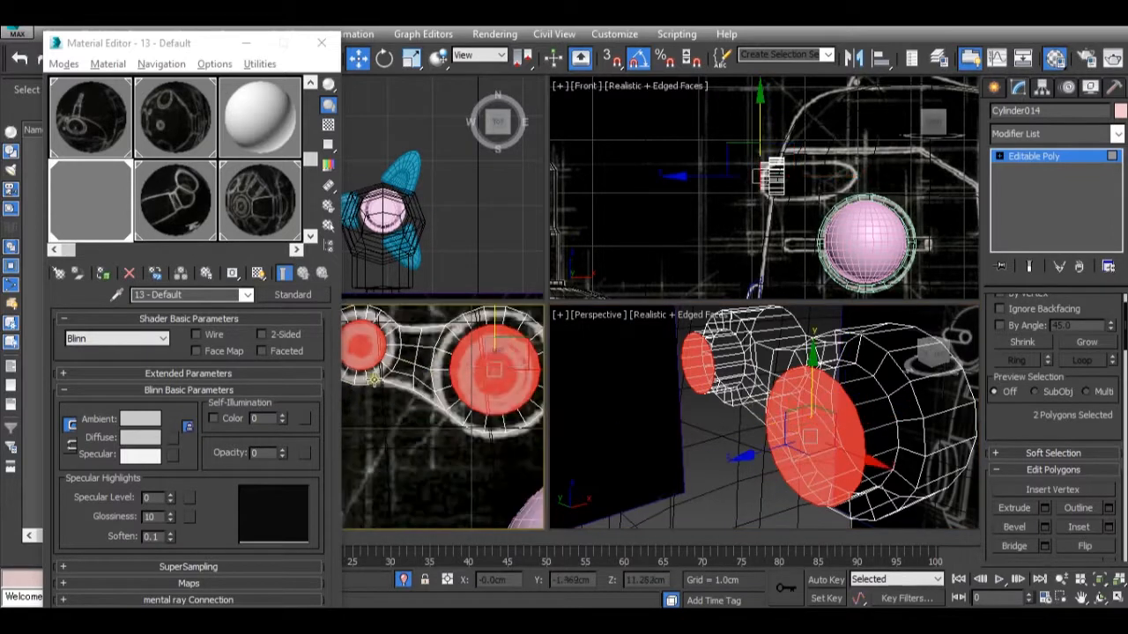
scroll(437, 386, "up", 2)
middle_click_drag(388, 379, 435, 401)
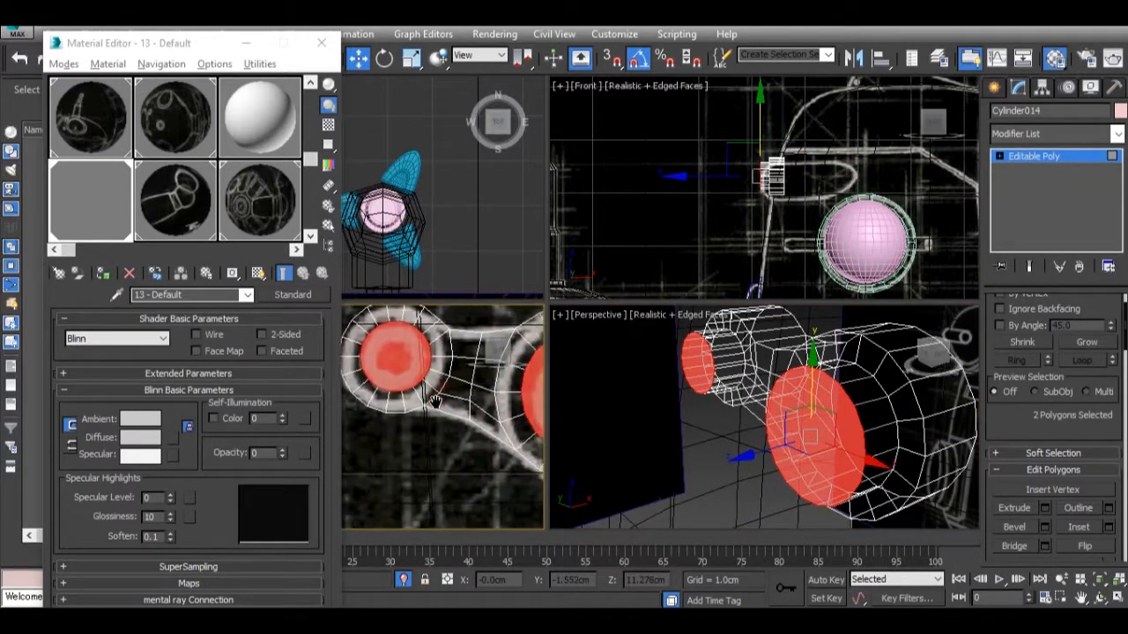
scroll(435, 402, "down", 3)
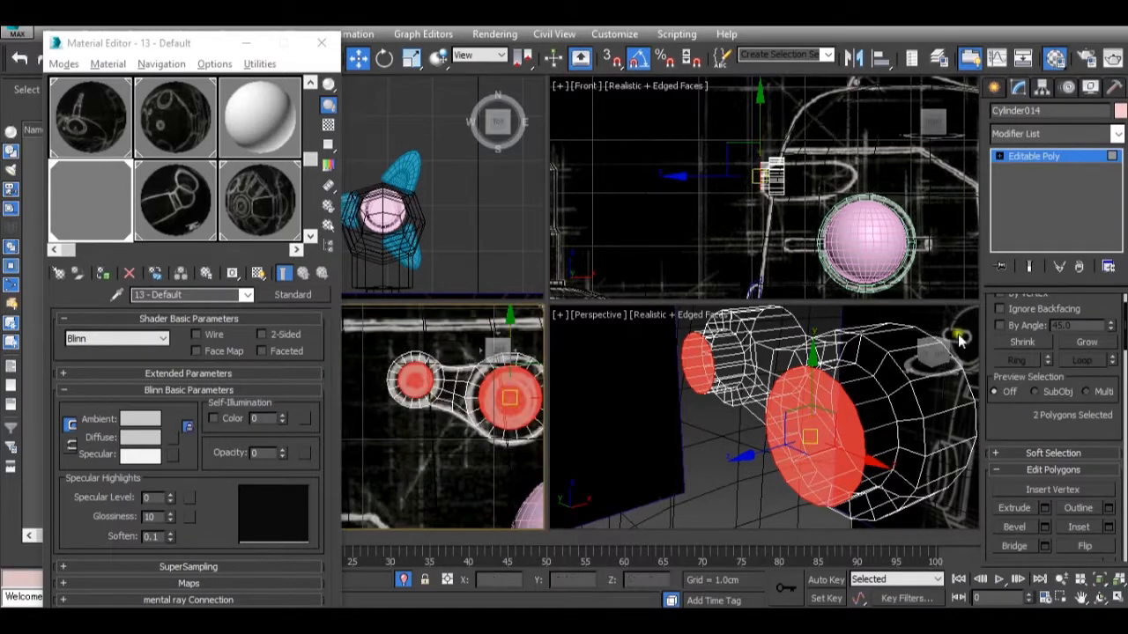
left_click(1032, 158)
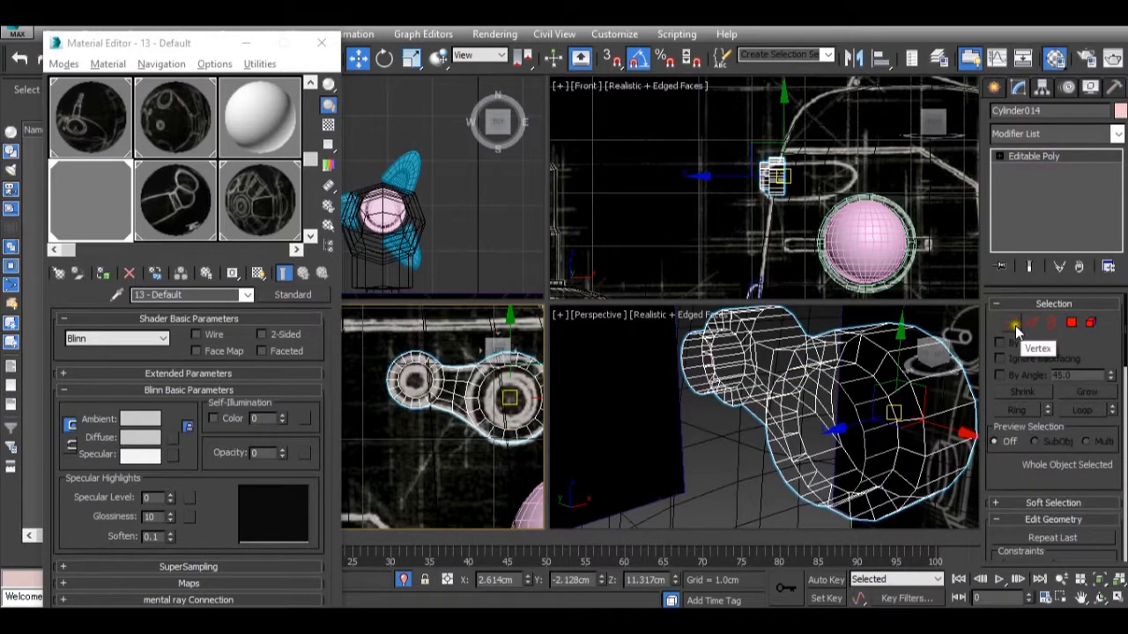
left_click(1030, 323)
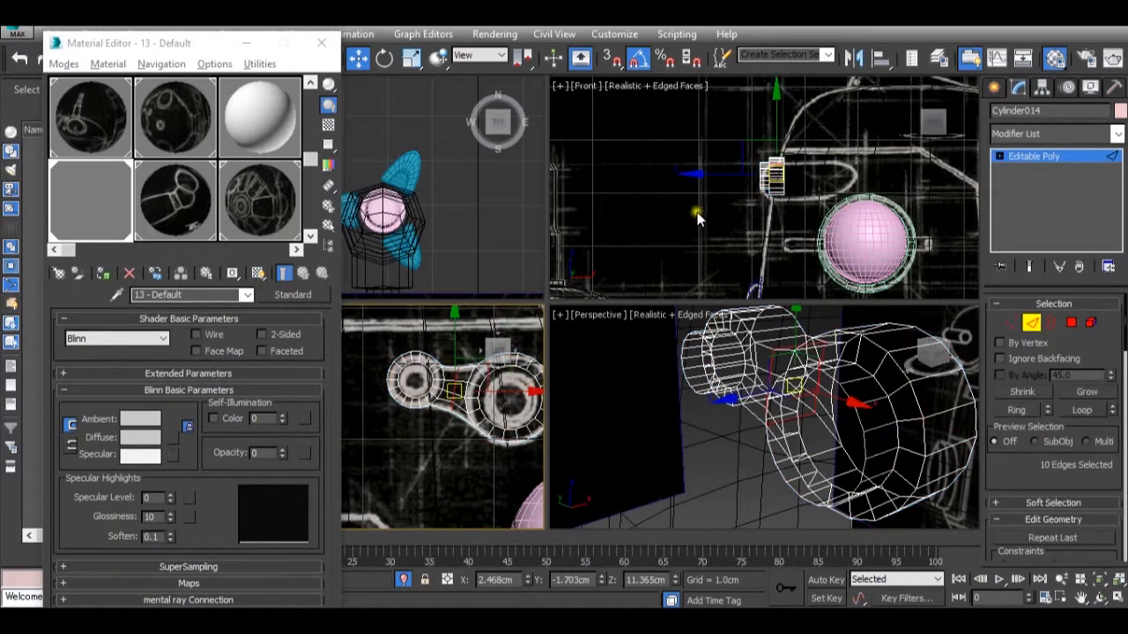
scroll(747, 156, "up", 3)
left_click_drag(740, 145, 787, 250)
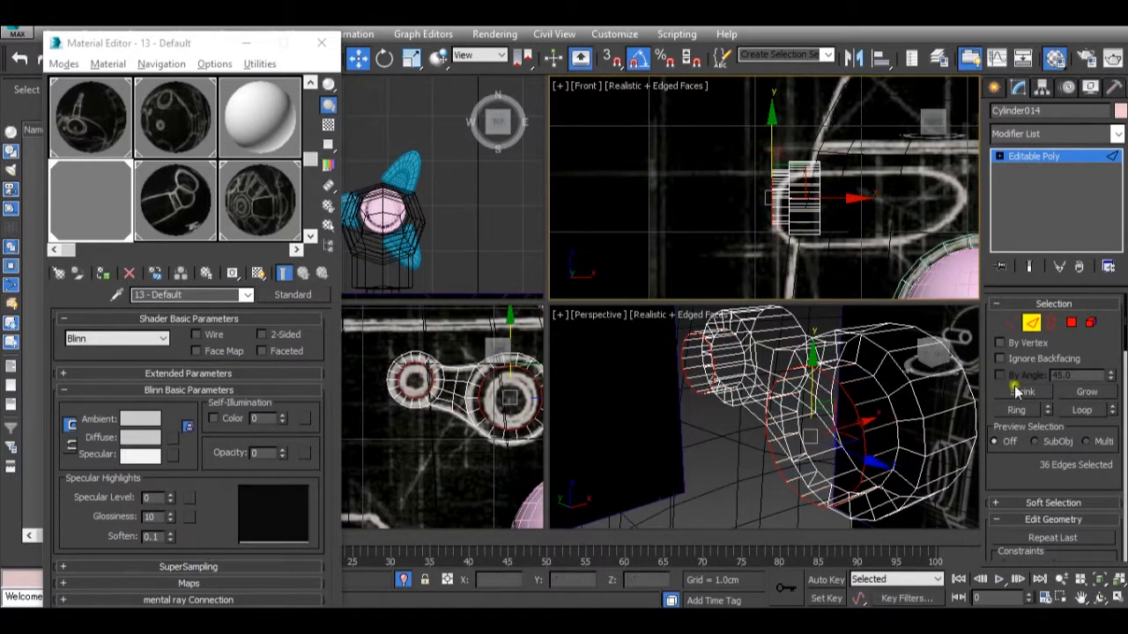
scroll(1020, 395, "down", 10)
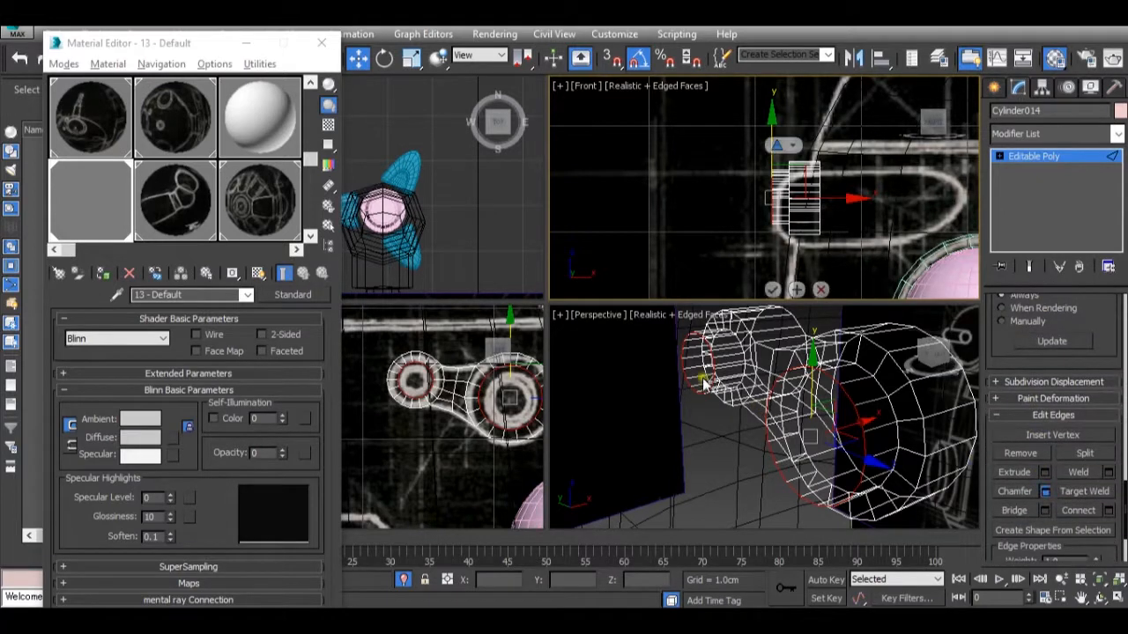
left_click_drag(776, 171, 777, 151)
left_click(776, 194)
left_click_drag(776, 197, 775, 173)
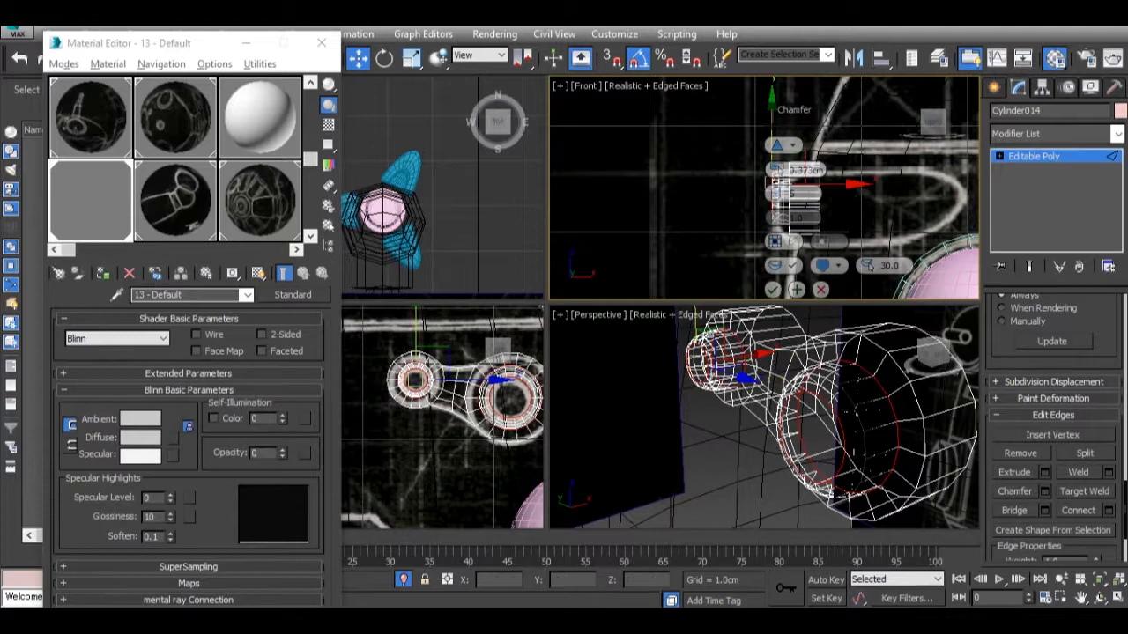
mouse_move(966, 544)
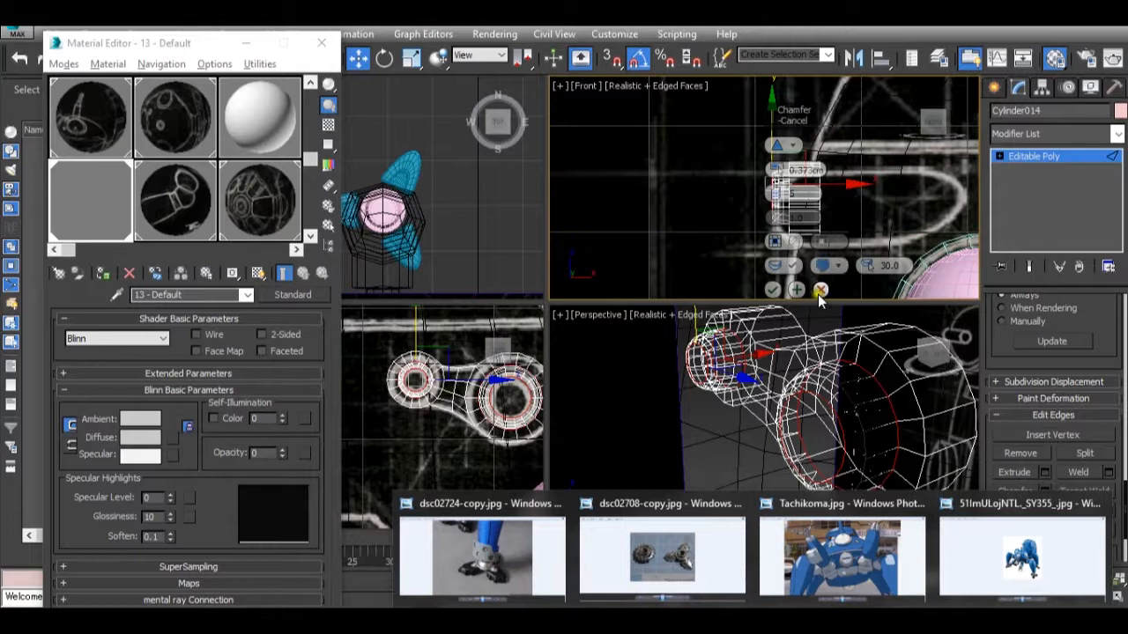
left_click(821, 289)
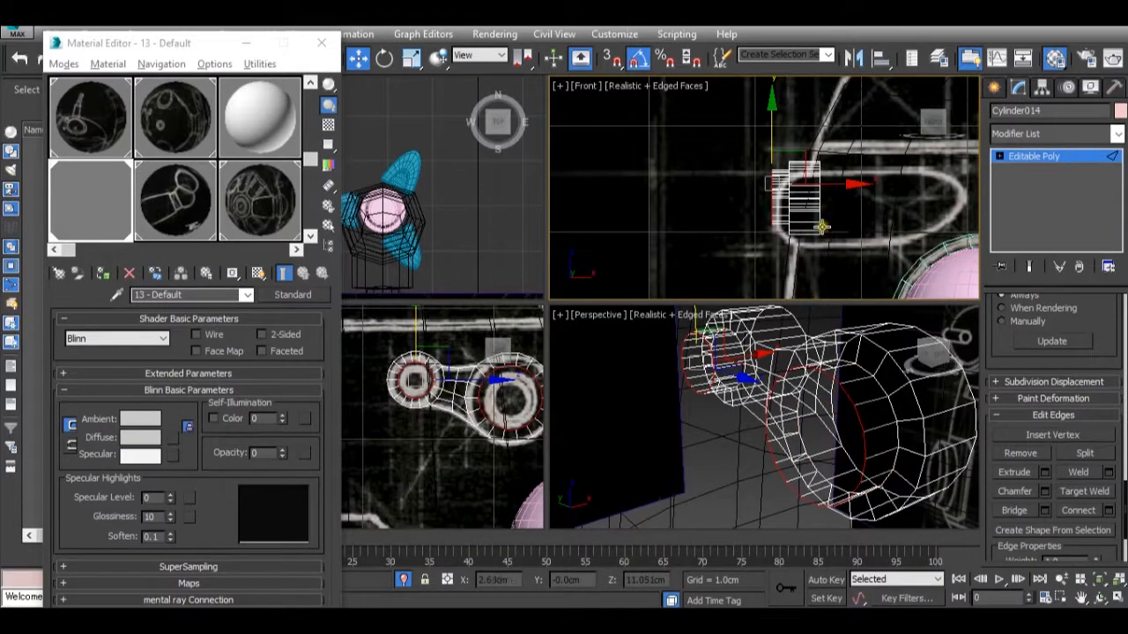
At Polygon level, select both extruded circular end faces and scale them down uniformly into small circles, tapering the extrusions.
left_click(1032, 159)
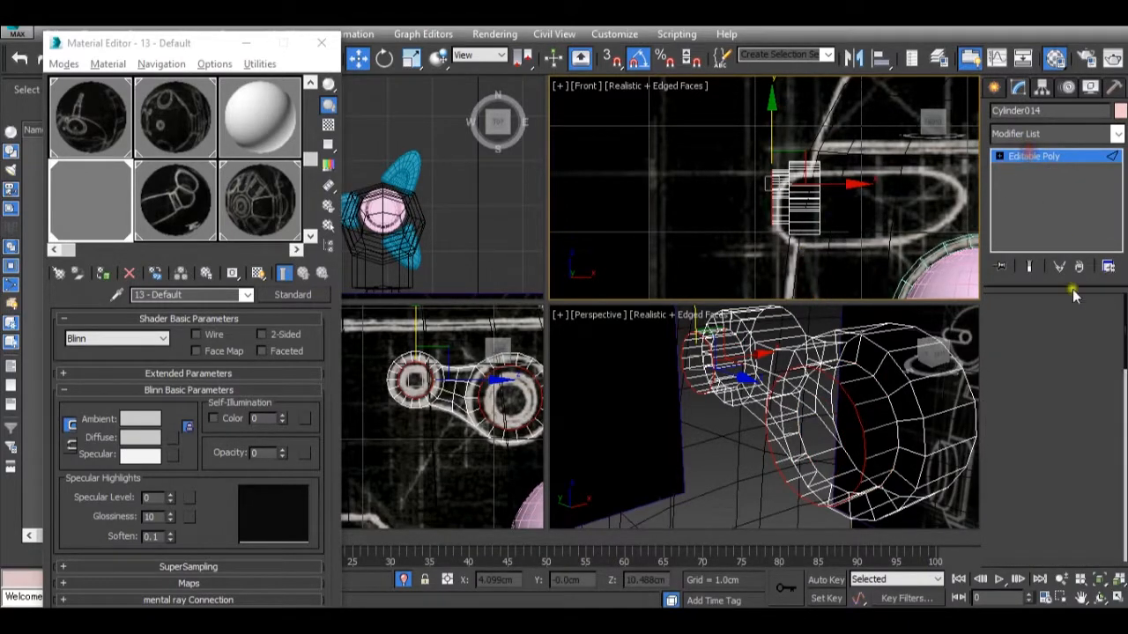
left_click(1076, 325)
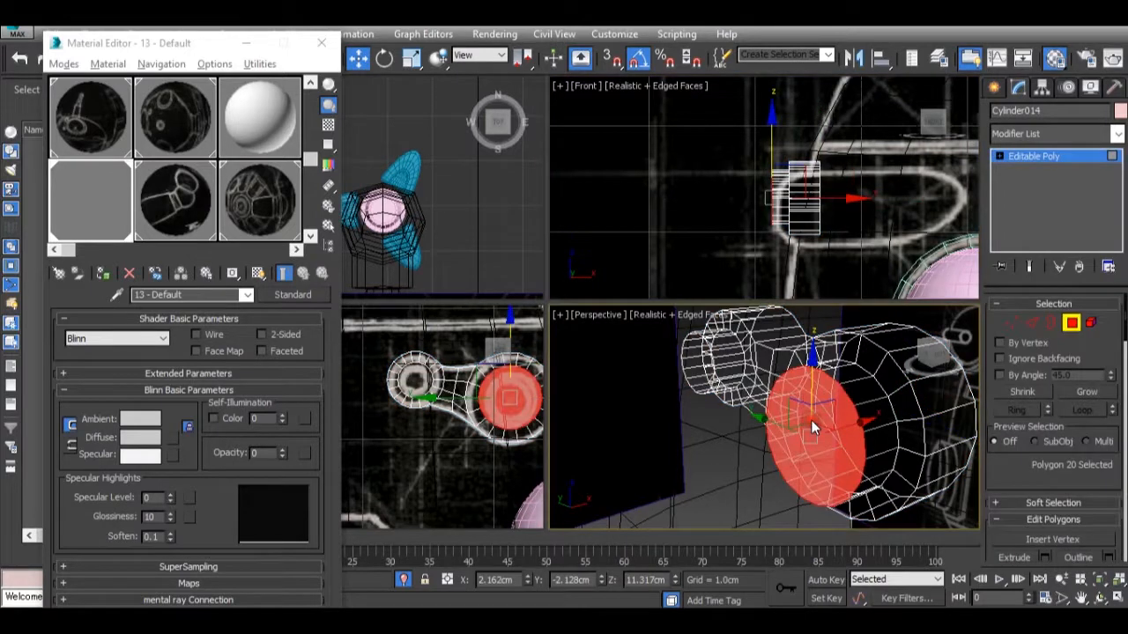
key("r")
left_click_drag(691, 347, 654, 193)
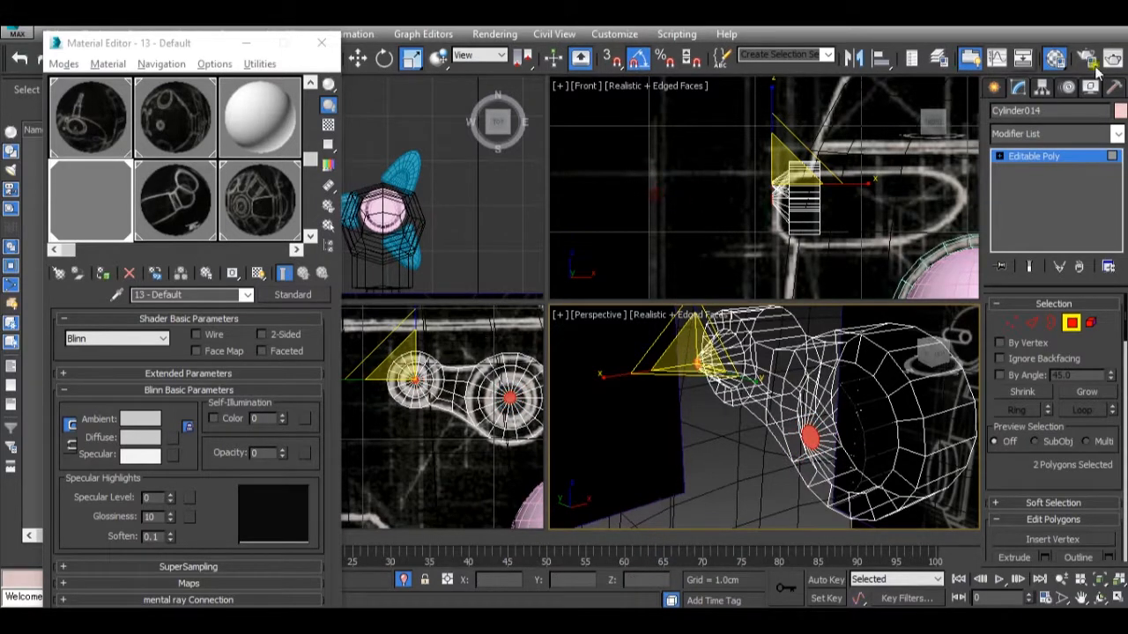
At Edge level, ring-select the radial edges of both tapered caps, connect them with one new loop each, and scale the new loops up.
left_click(1035, 332)
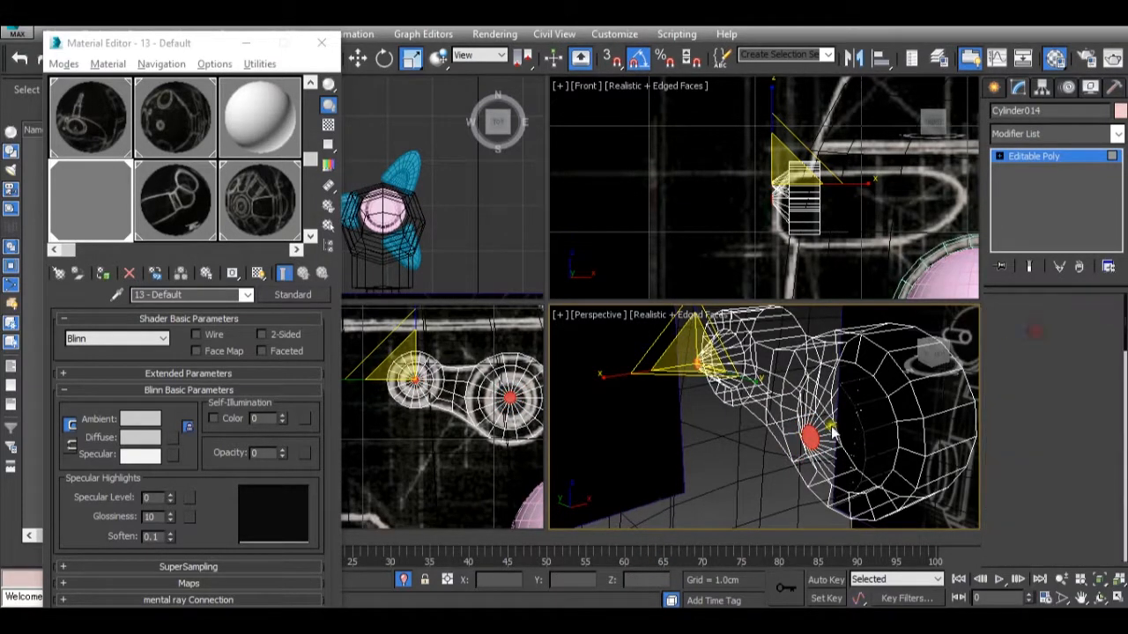
double_click(843, 400)
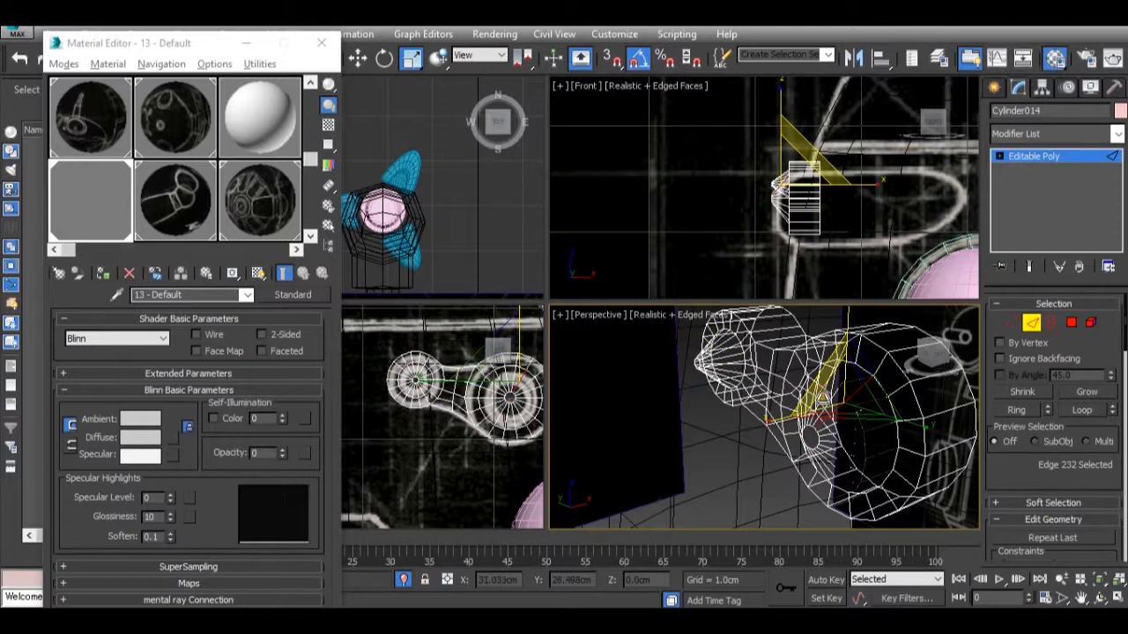
key("alt+r")
left_click(722, 354)
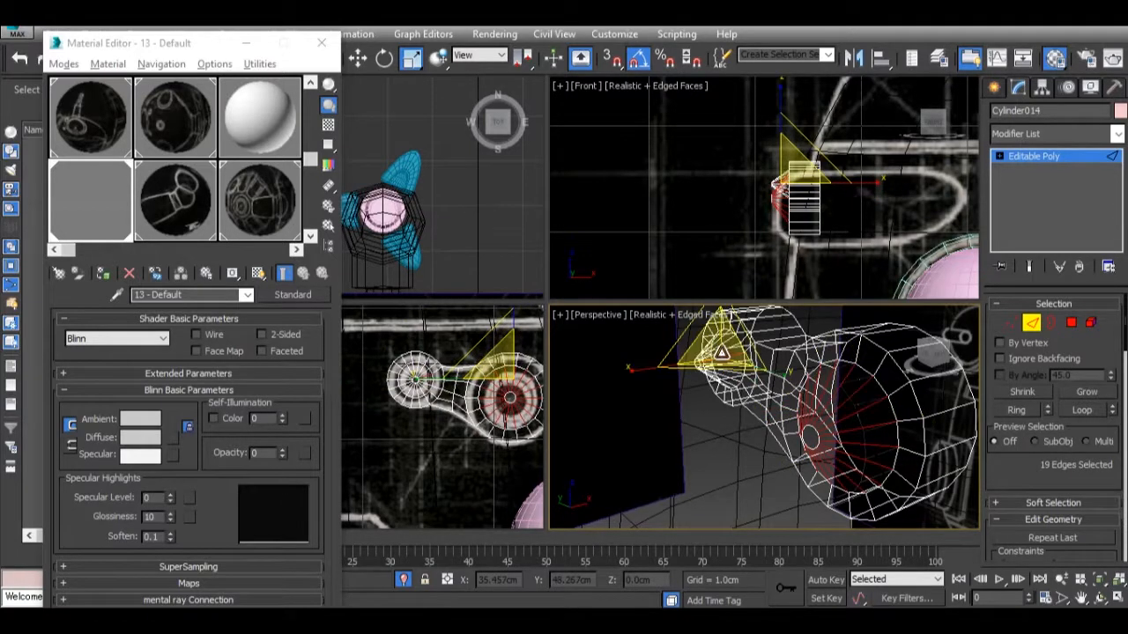
key("alt+r")
key("alt+r")
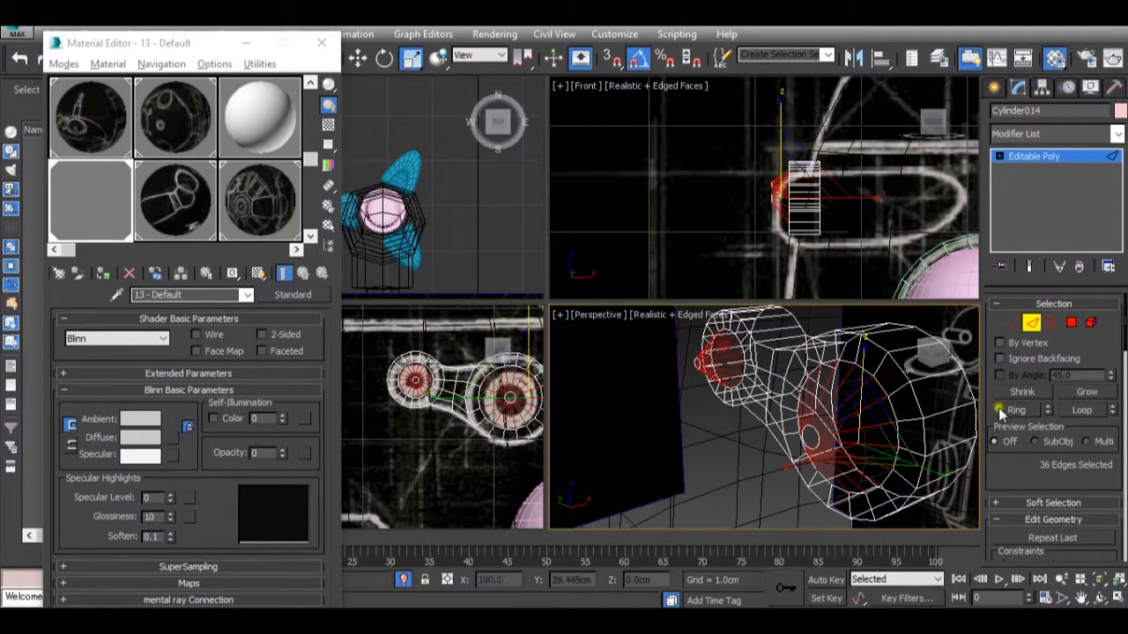
scroll(1044, 389, "down", 15)
scroll(1043, 393, "down", 5)
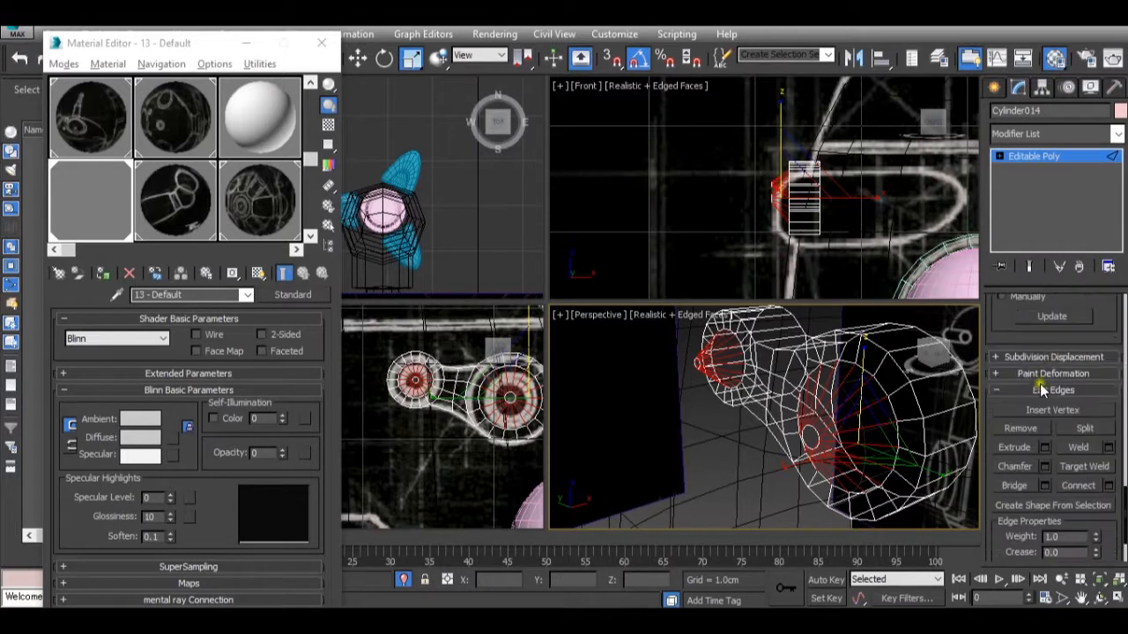
left_click(1110, 487)
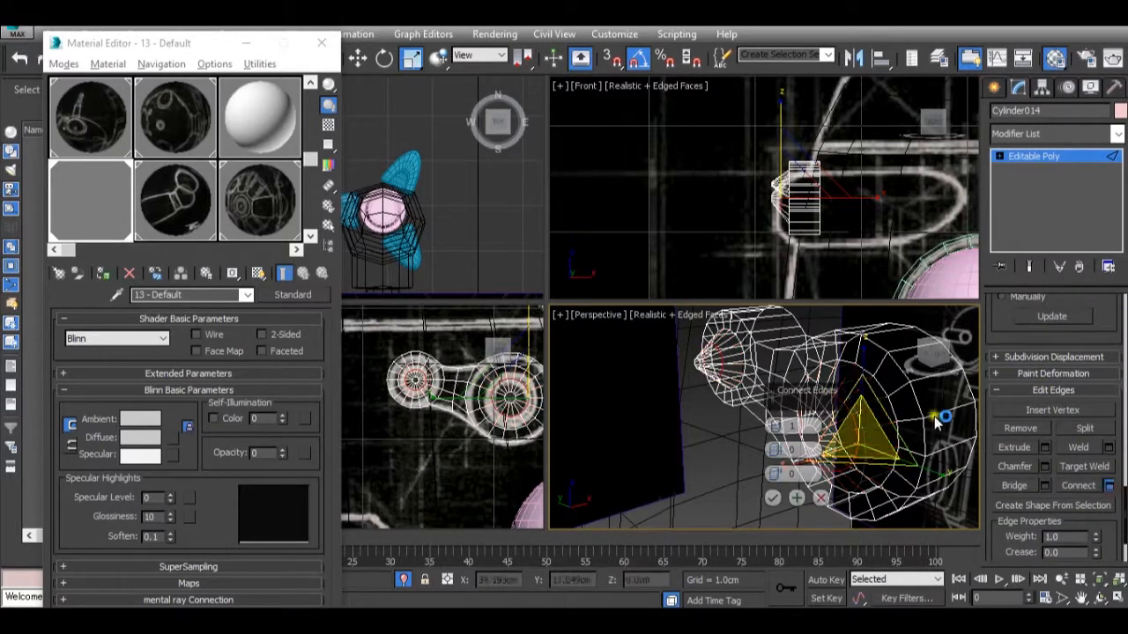
left_click(776, 497)
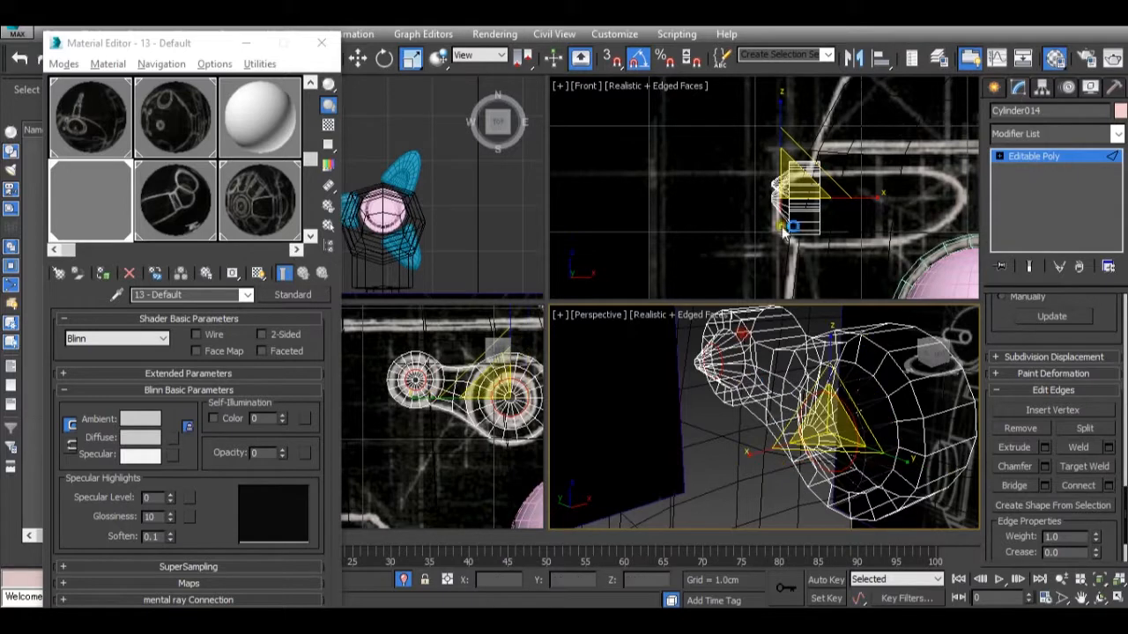
scroll(777, 199, "up", 3)
left_click_drag(785, 182, 782, 151)
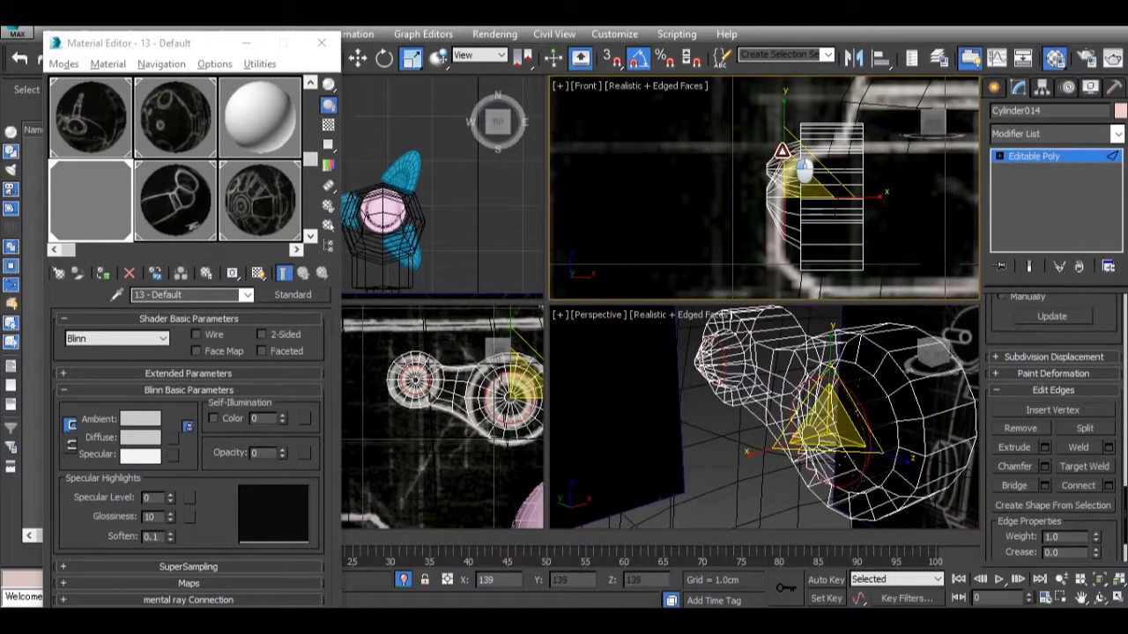
At Vertex level, select the small end-circle vertices of both caps and weld them into single tips with a threshold of about 0.194 cm.
left_click(1030, 156)
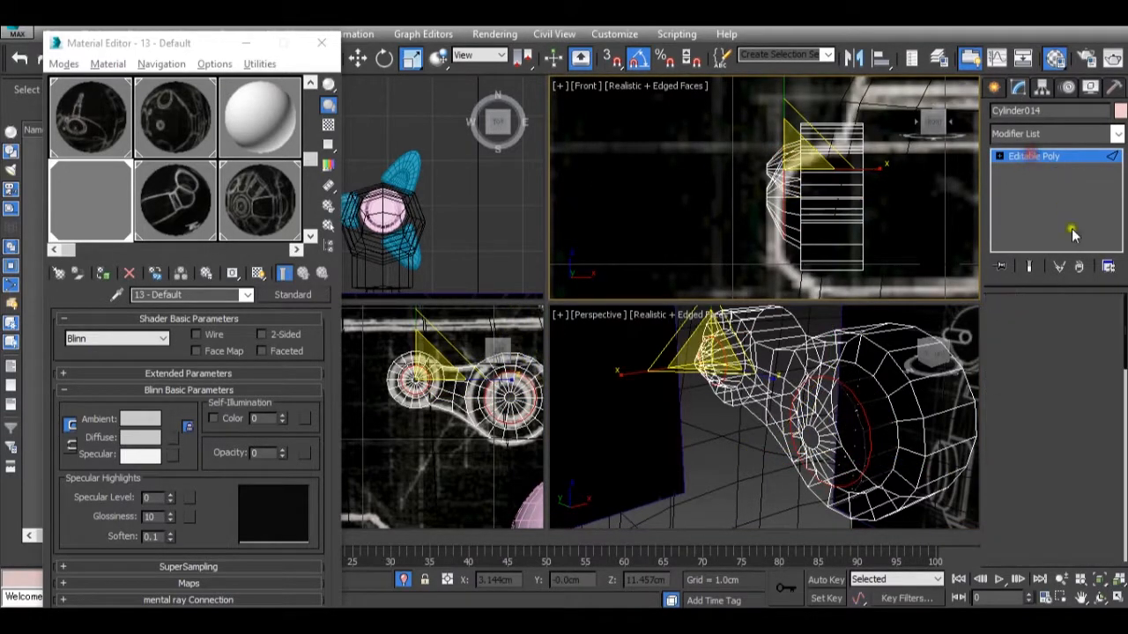
left_click(1012, 323)
left_click_drag(742, 143, 781, 262)
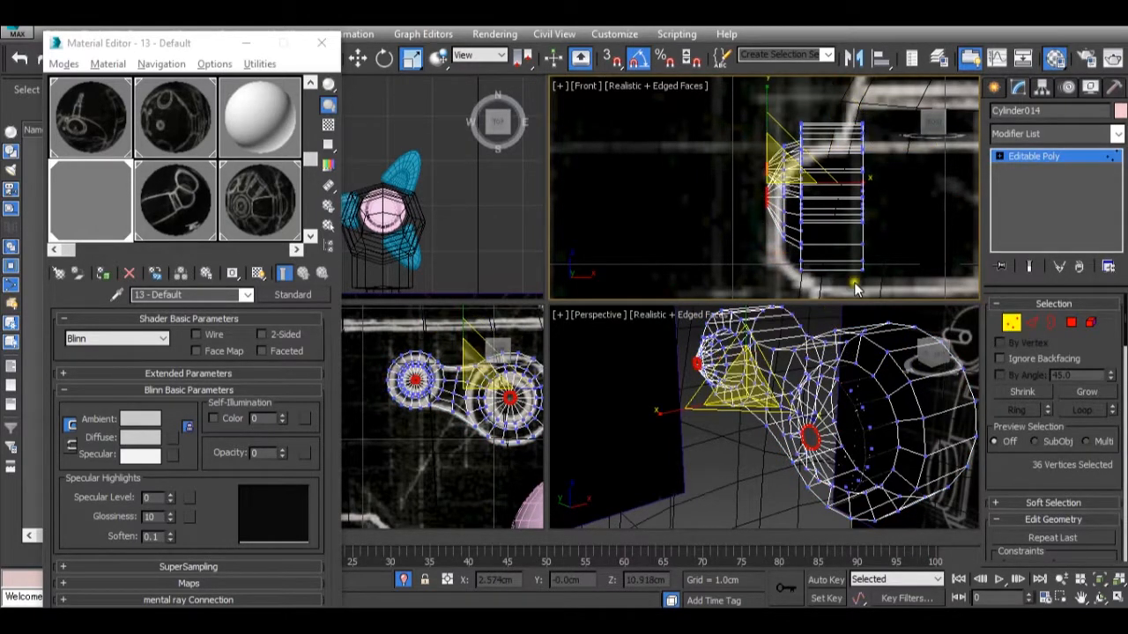
scroll(1018, 430, "down", 10)
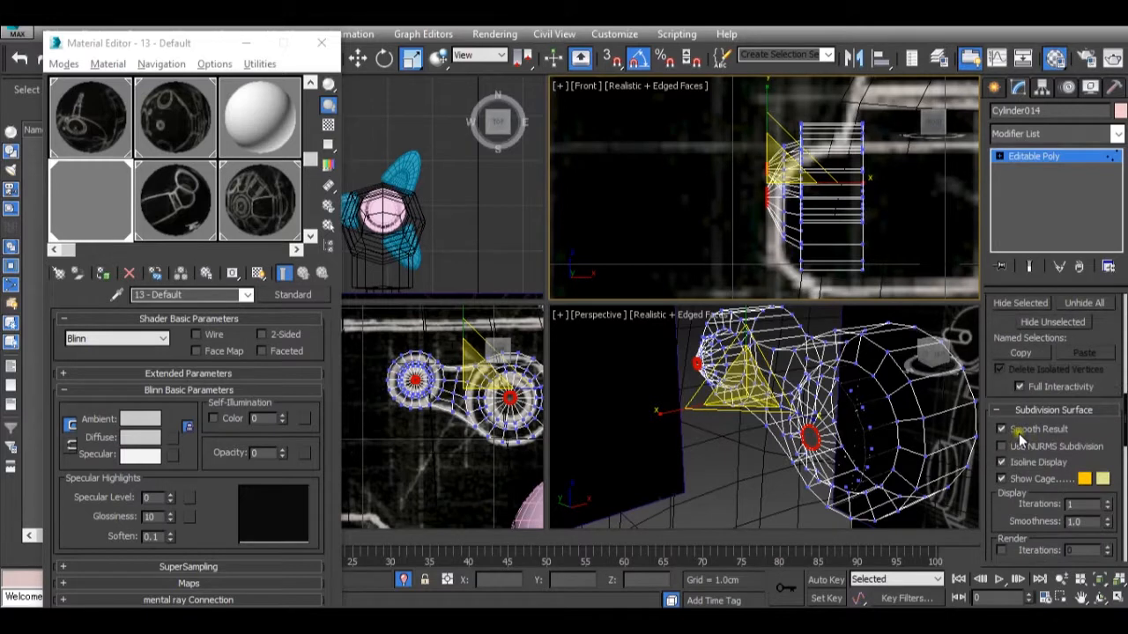
scroll(1016, 437, "down", 5)
scroll(1016, 437, "up", 1)
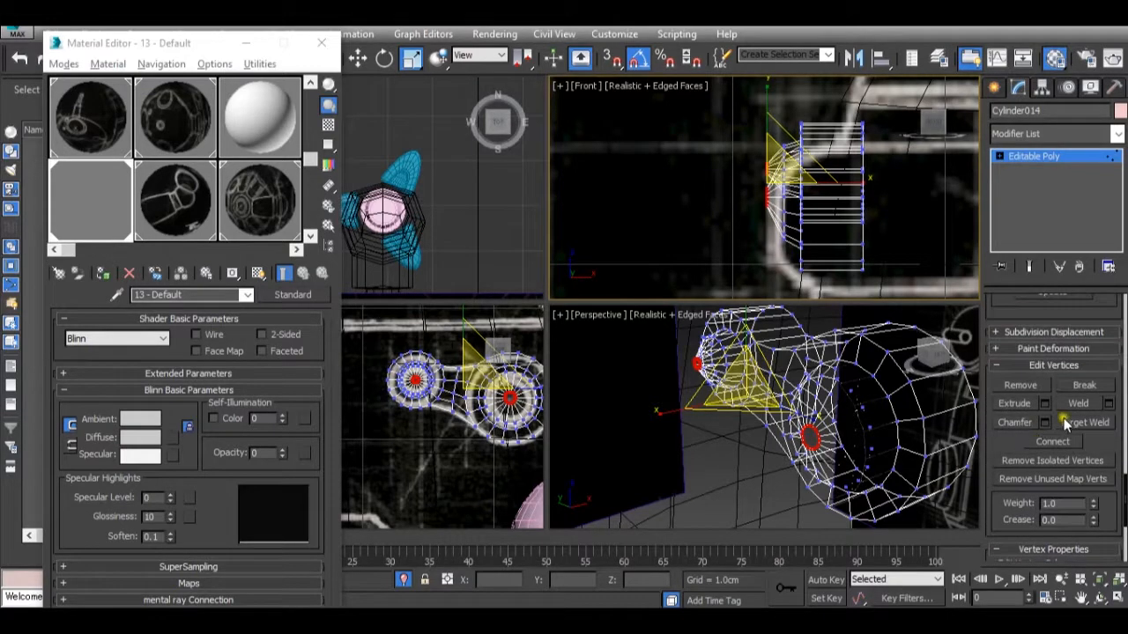
left_click(1108, 403)
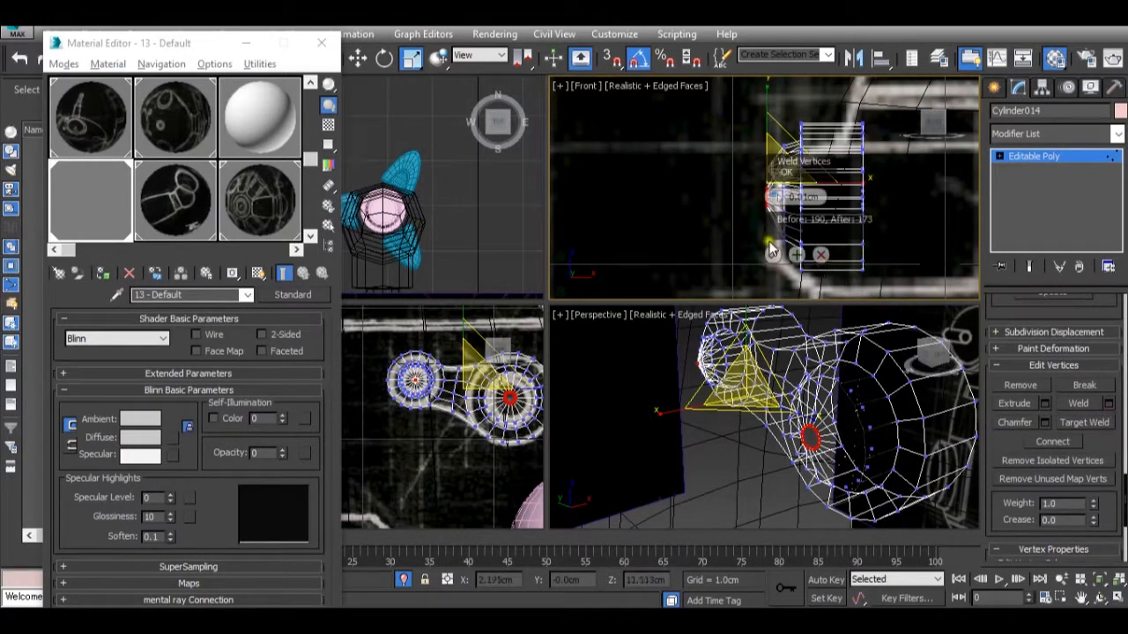
left_click_drag(773, 198, 780, 170)
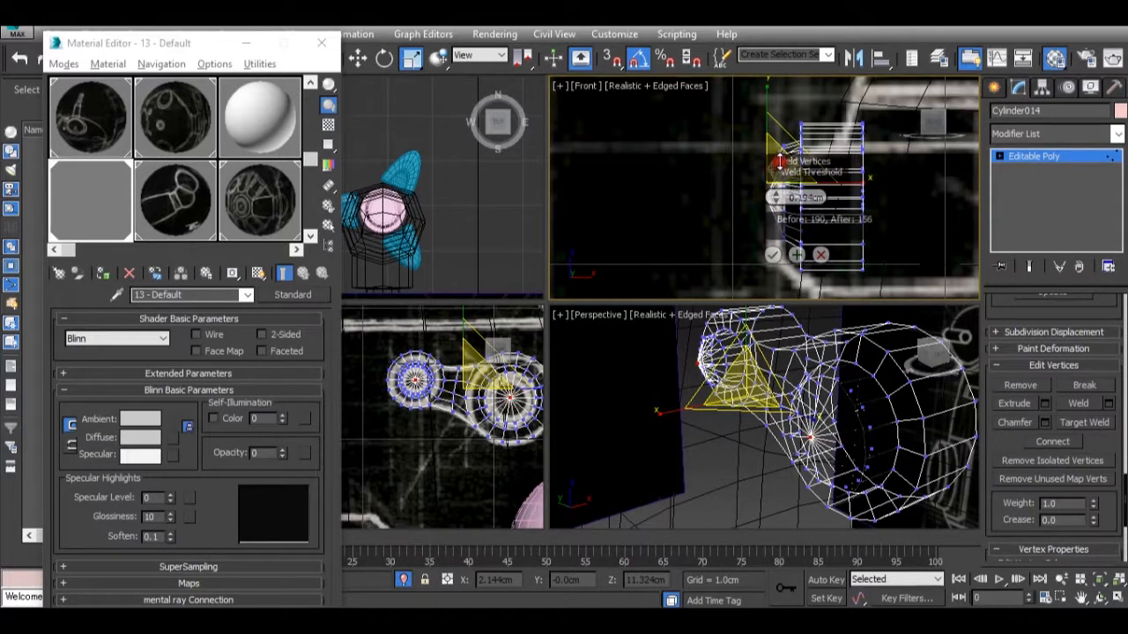
left_click(774, 256)
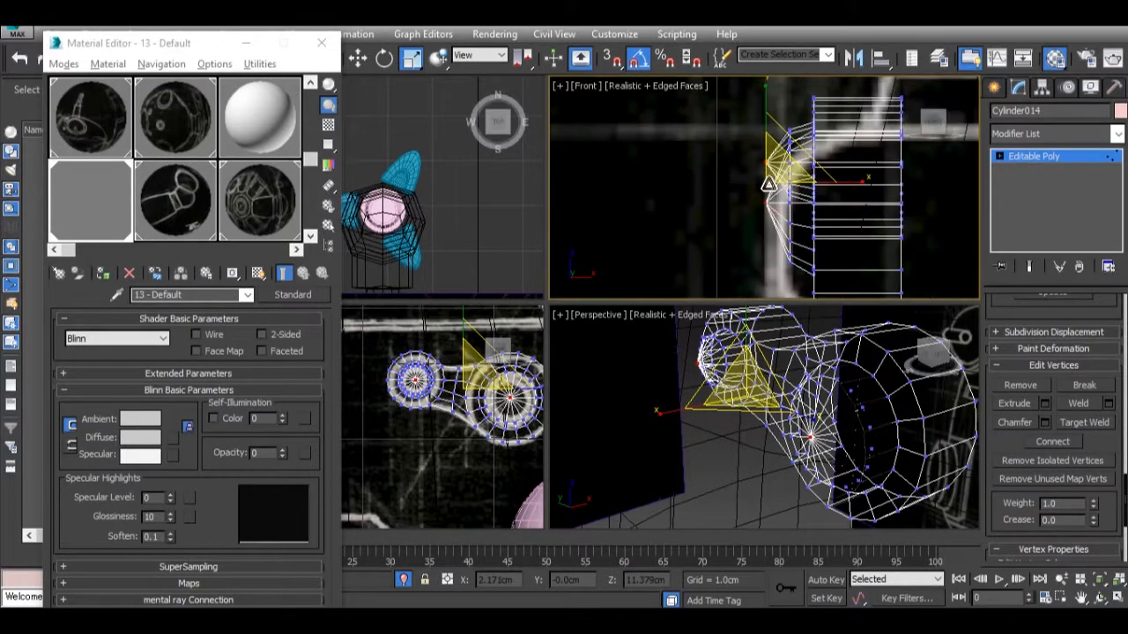
Move the cap tips, and the tips together with their surrounding loops, along X toward the link to flatten both caps.
key("w")
left_click_drag(811, 183, 820, 186)
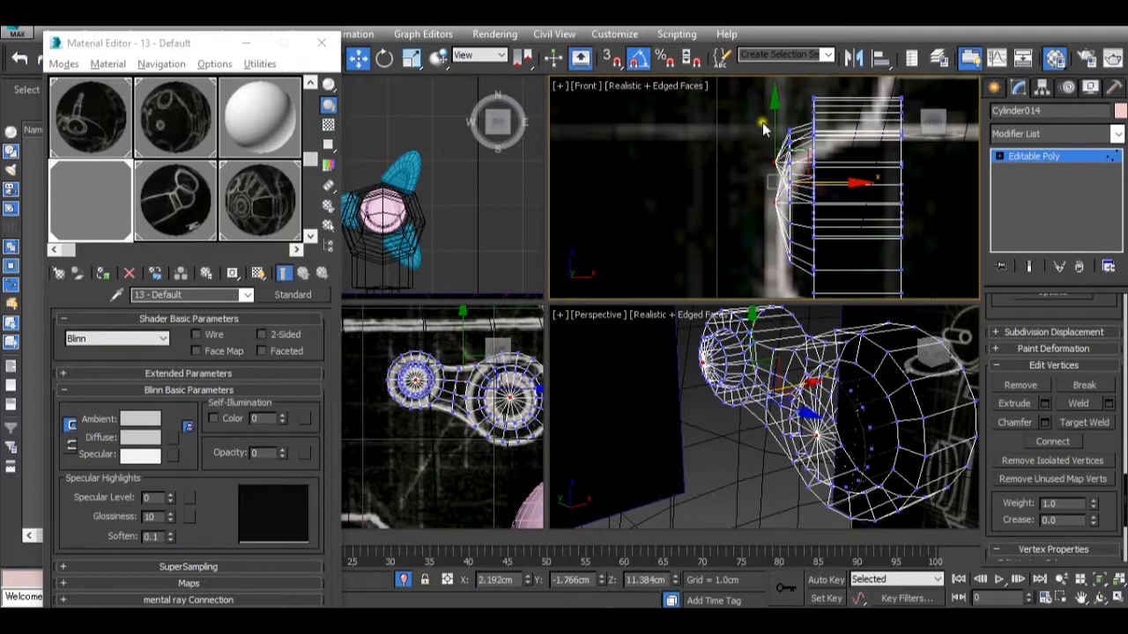
left_click_drag(749, 108, 802, 280)
left_click_drag(821, 187, 831, 185)
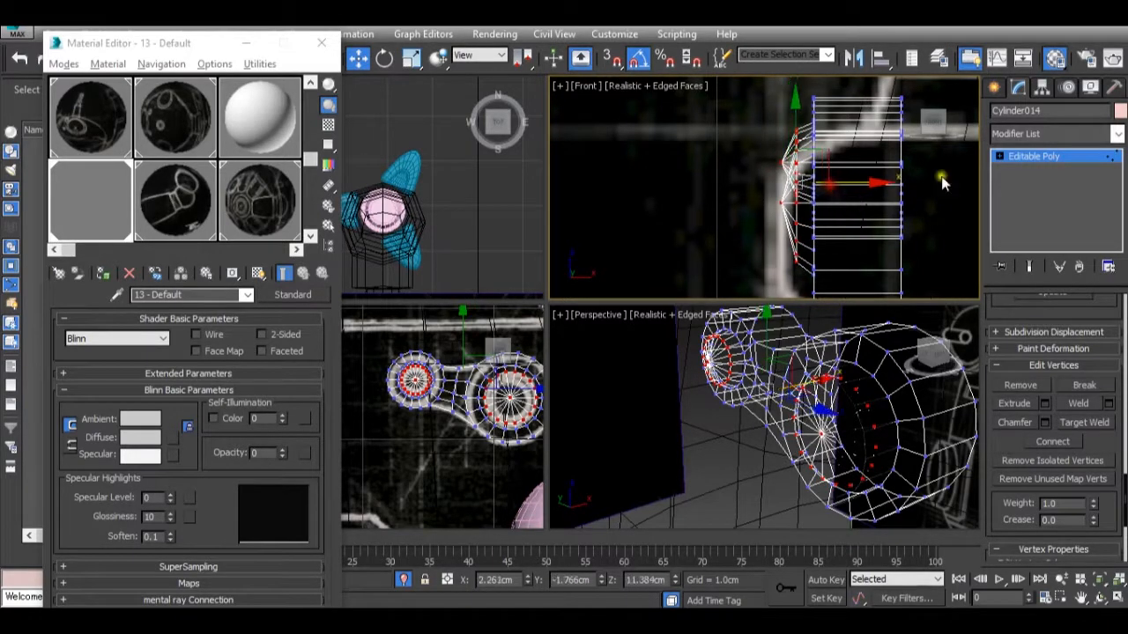
left_click(1045, 158)
Set the 13 - Default material's opacity to 100 and move the link along X toward the body, to about X 2.67 cm.
scroll(807, 392, "down", 7)
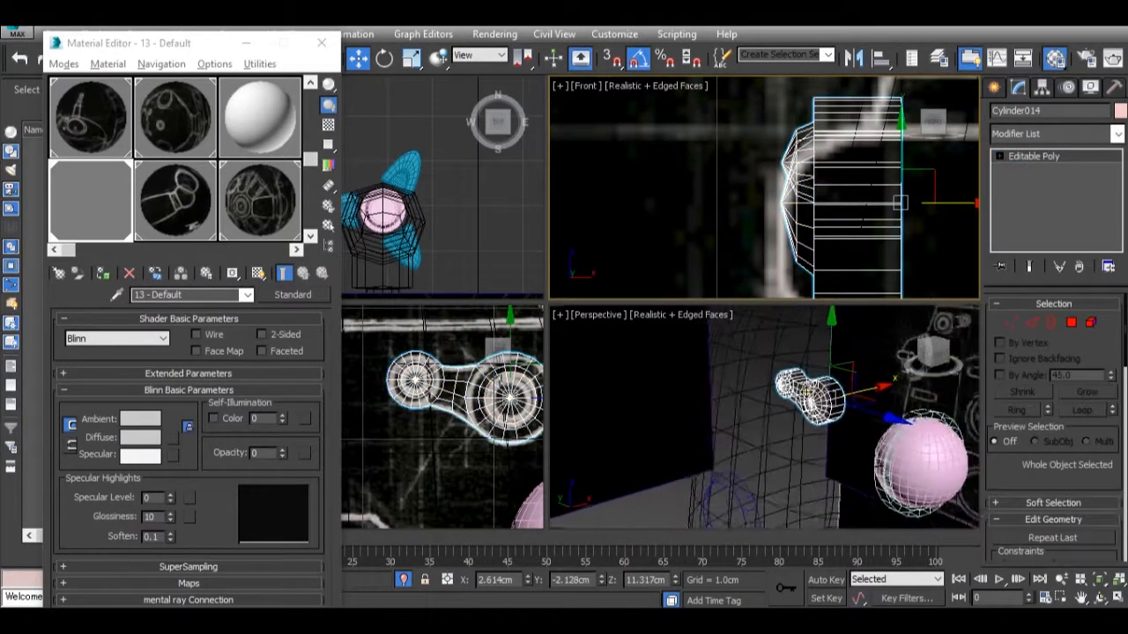
scroll(807, 392, "down", 6)
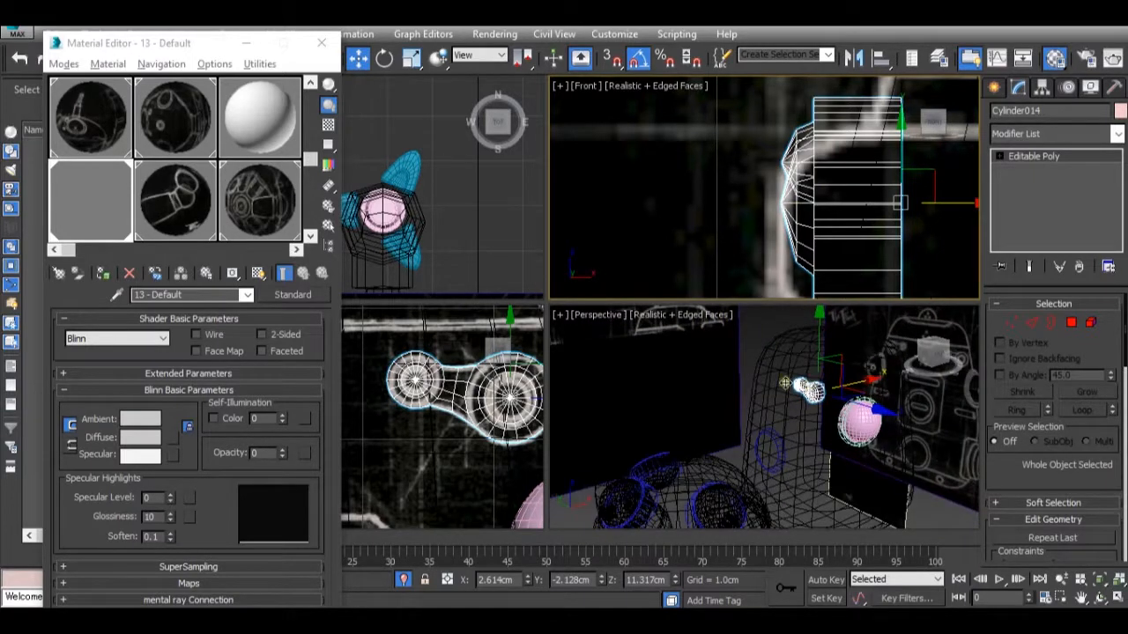
left_click_drag(283, 453, 269, 289)
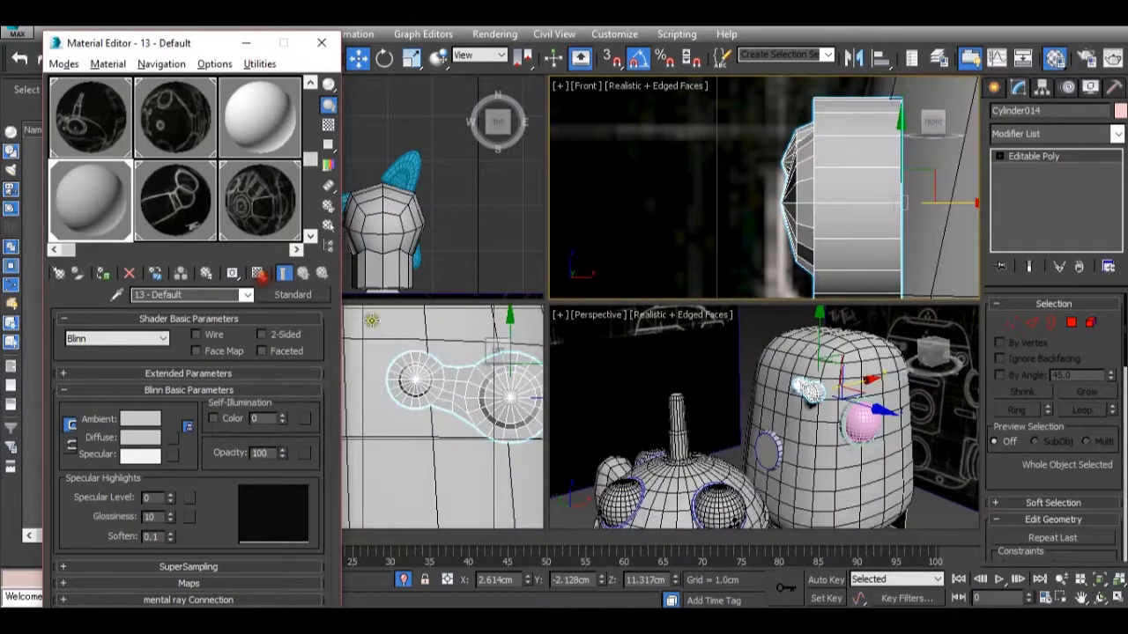
middle_click_drag(806, 412, 710, 421, "alt")
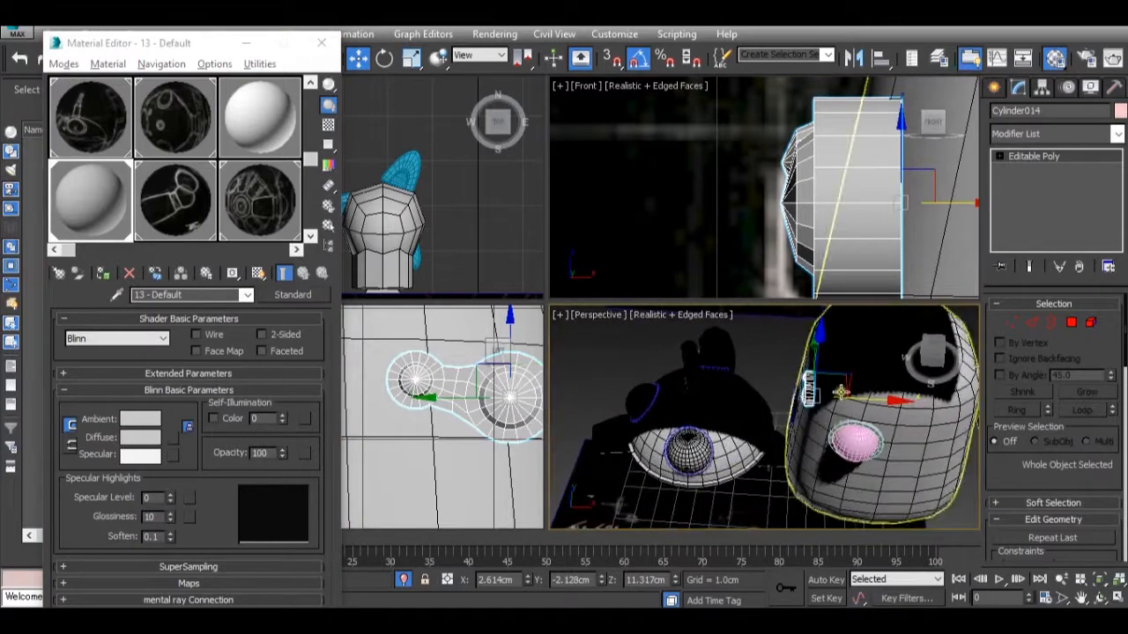
key("z")
middle_click_drag(837, 411, 828, 456, "alt")
left_click_drag(819, 469, 847, 479)
middle_click_drag(847, 479, 985, 393, "alt")
scroll(745, 384, "down", 10)
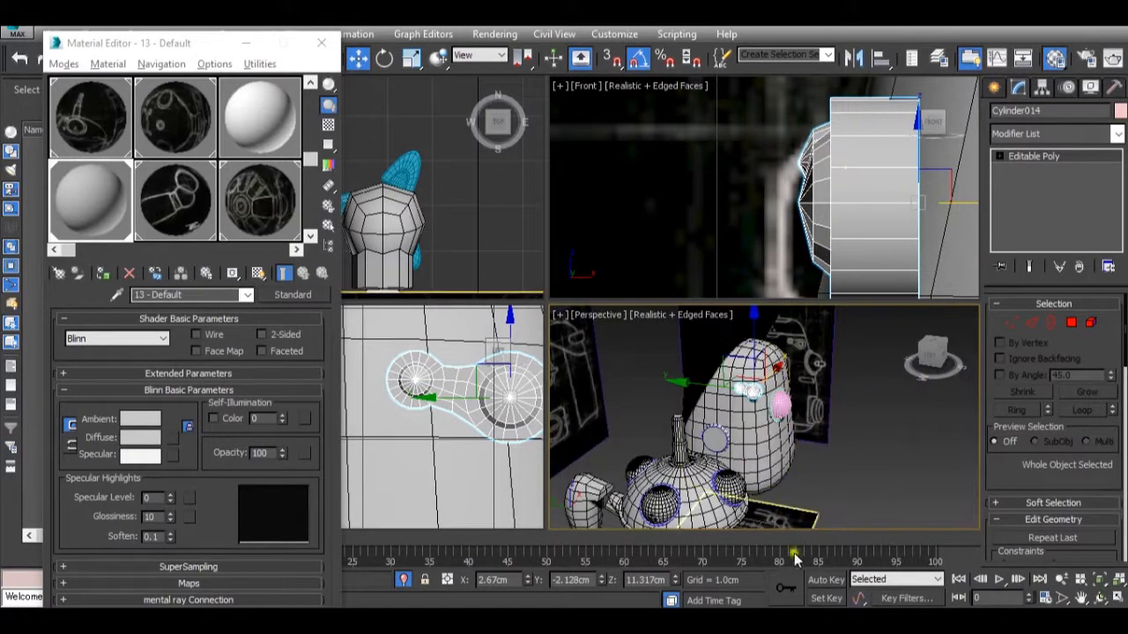
key("alt+Tab")
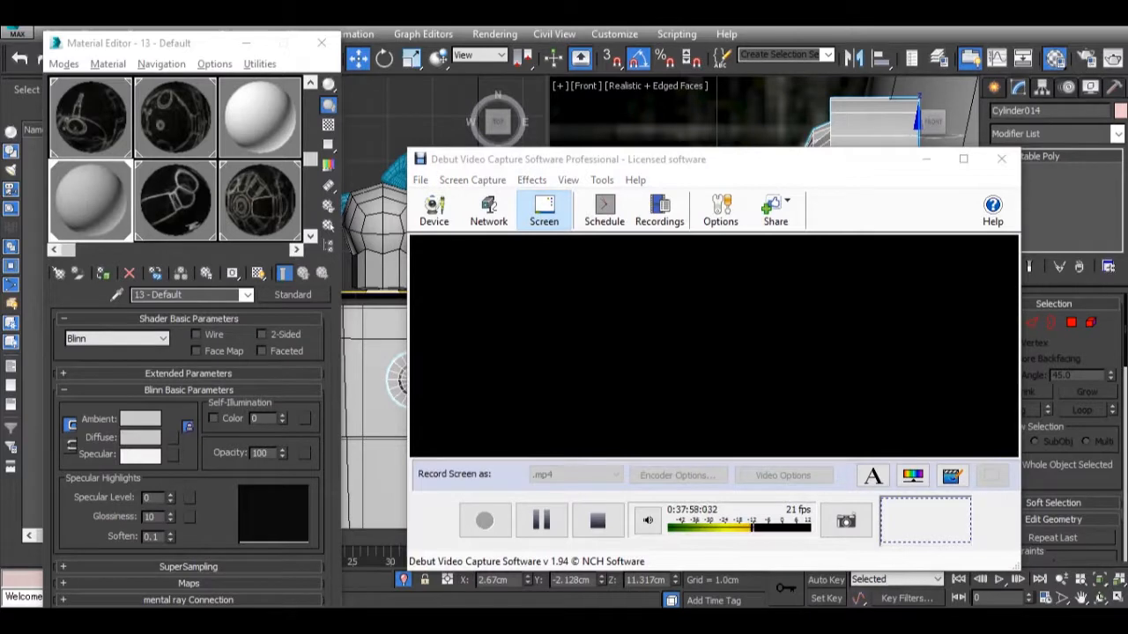
key("alt+Tab")
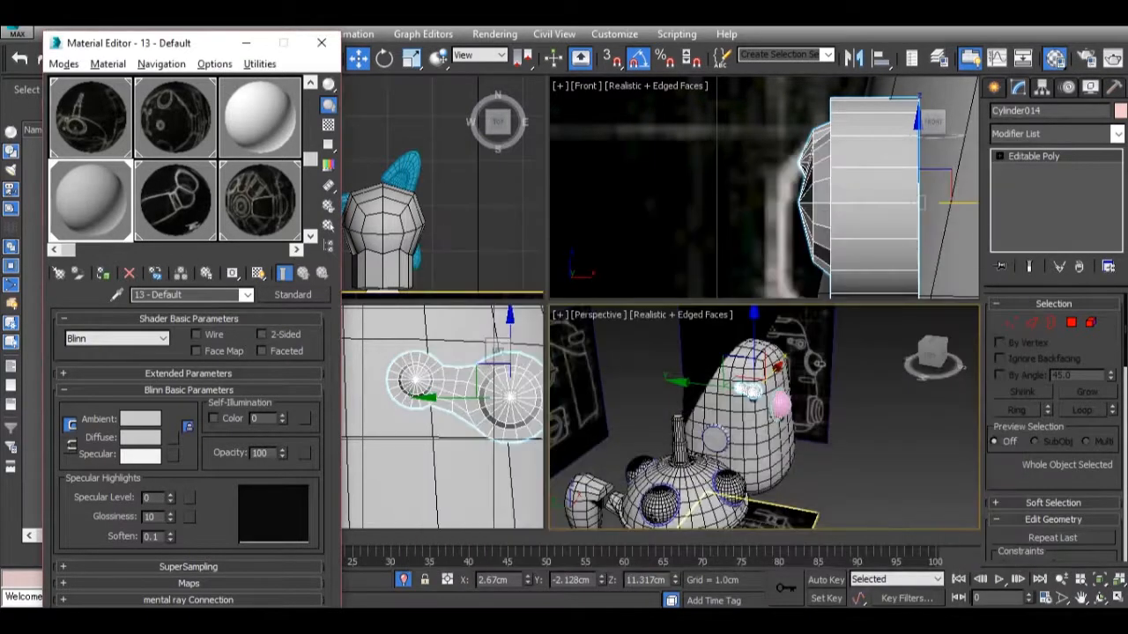
Check the link against the blue Tachikoma reference photo and move it deeper into the body along X, to about X 2.767 cm.
mouse_move(753, 619)
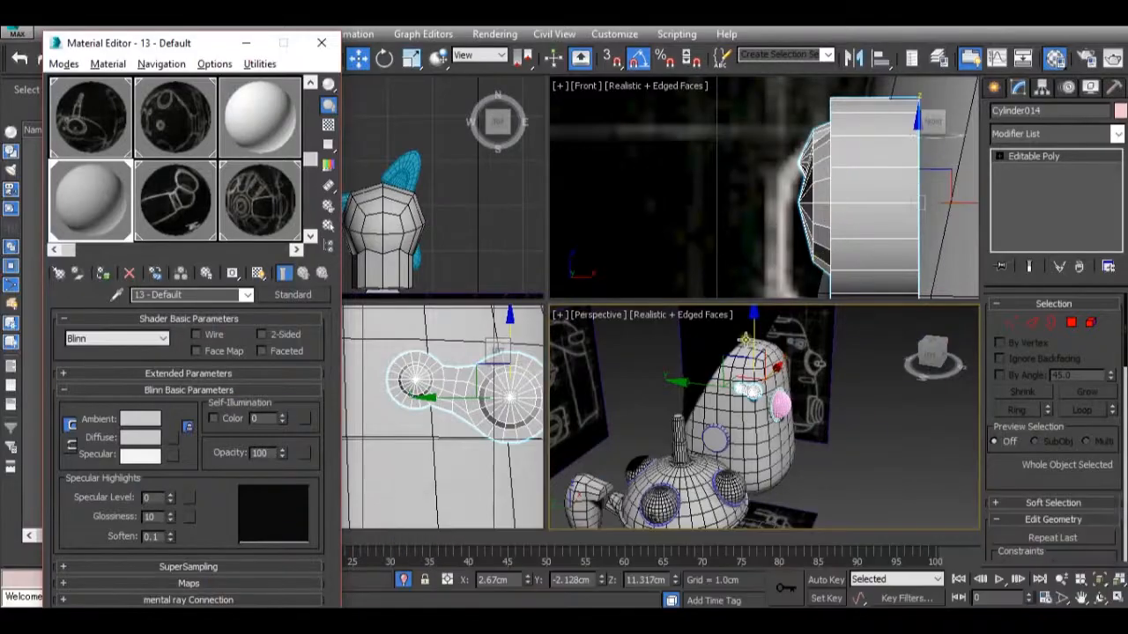
middle_click_drag(798, 414, 749, 387, "alt")
scroll(745, 392, "up", 4)
scroll(744, 391, "up", 5)
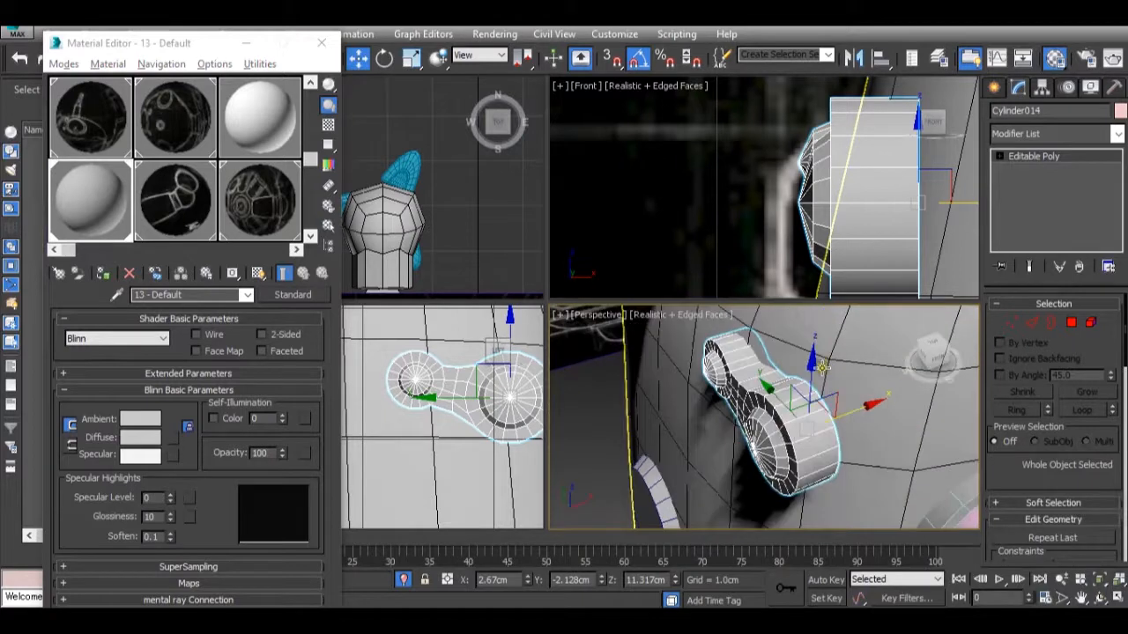
left_click_drag(826, 415, 837, 408)
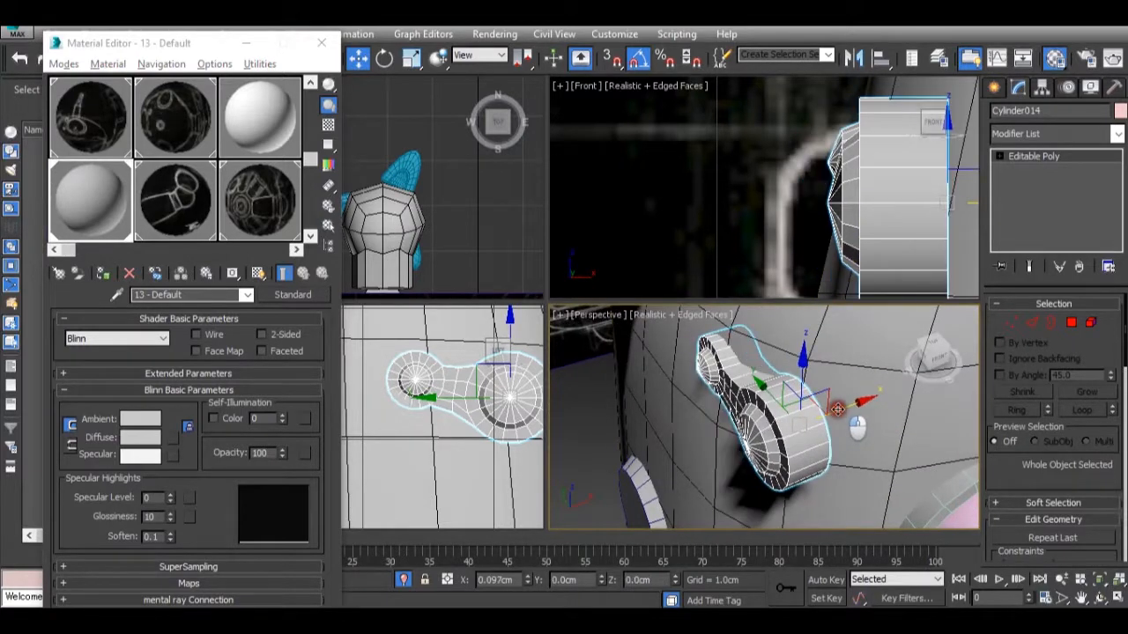
At Vertex level, select the link's back vertices and pull them along X into the body, lengthening the link.
left_click(1015, 327)
scroll(741, 155, "down", 2)
scroll(741, 155, "down", 2)
left_click_drag(866, 261, 828, 100)
left_click_drag(905, 171, 994, 172)
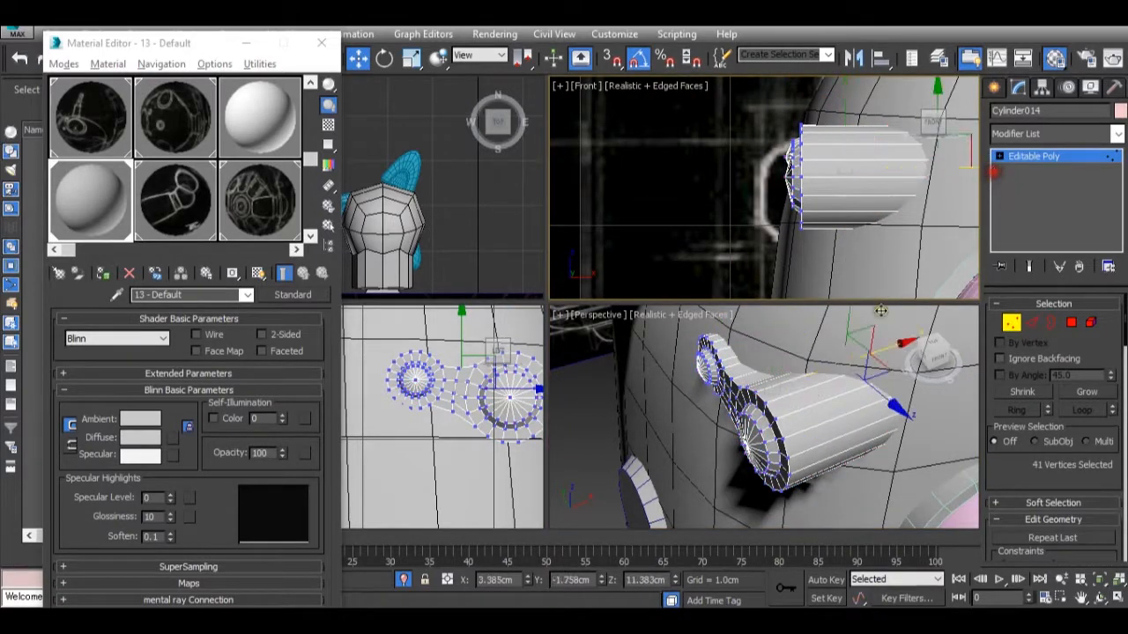
scroll(833, 396, "down", 3)
middle_click_drag(833, 396, 1031, 227, "alt")
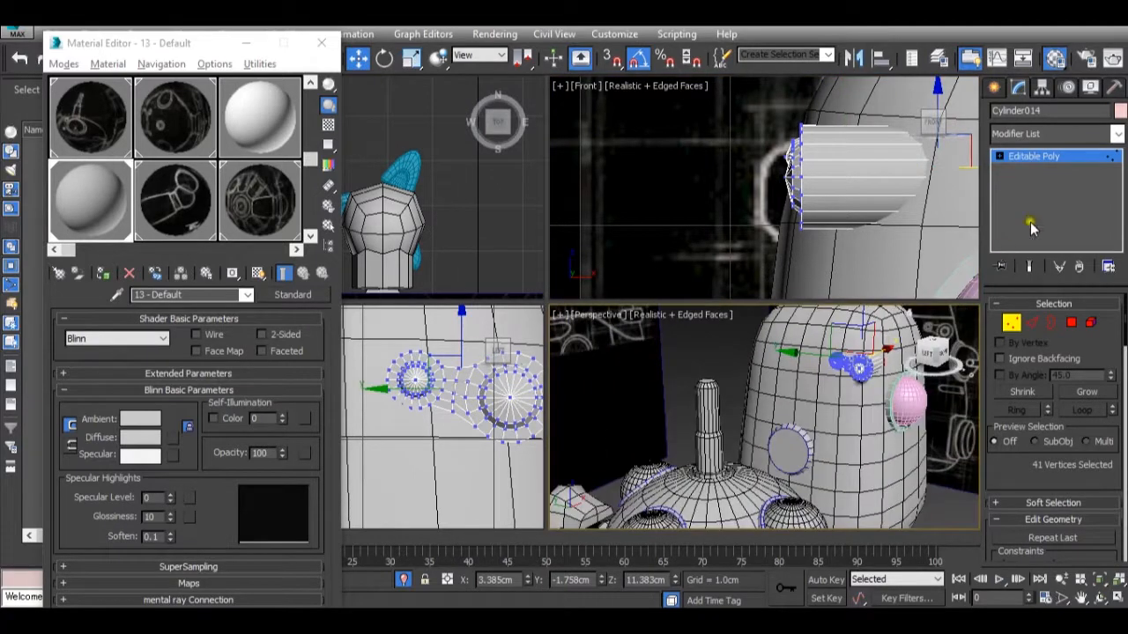
left_click(1068, 157)
Clone the link in the Left view and place the duplicate beside the original, at about Y 1.478 cm.
scroll(506, 372, "down", 8)
mouse_move(487, 373)
middle_mouse_down()
mouse_move(479, 384)
mouse_move(413, 357)
middle_mouse_up()
scroll(479, 384, "up", 1)
scroll(414, 357, "down", 3)
left_click_drag(454, 353, 422, 356, "shift")
left_click(574, 382)
key("z")
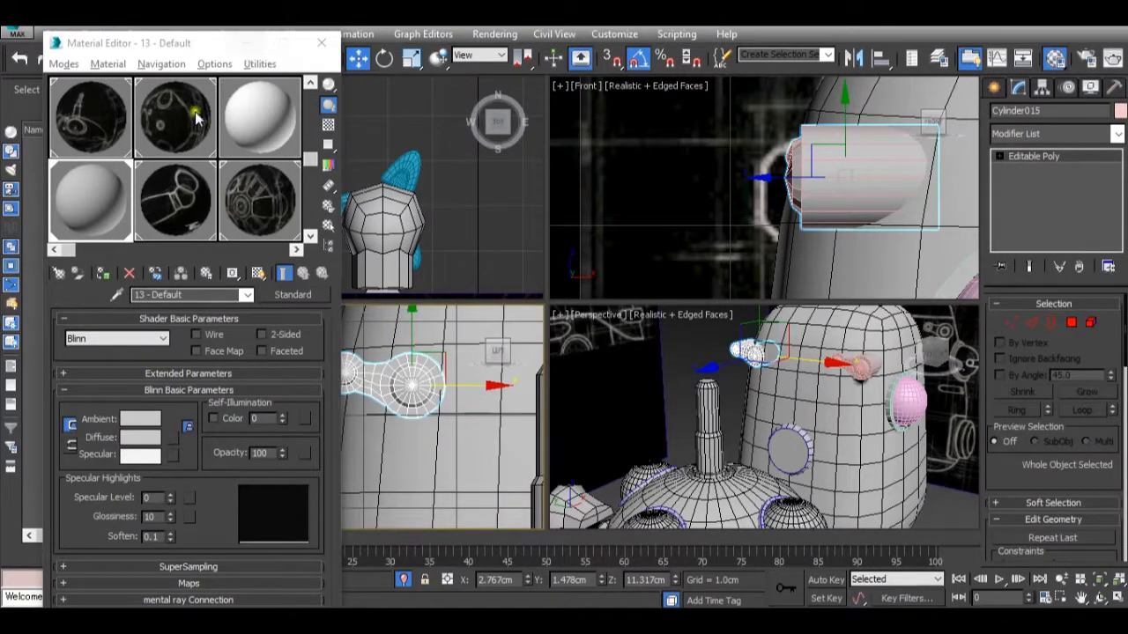
Set the 13 - Default material's opacity to 0 and minimise the Material Editor.
right_click(284, 457)
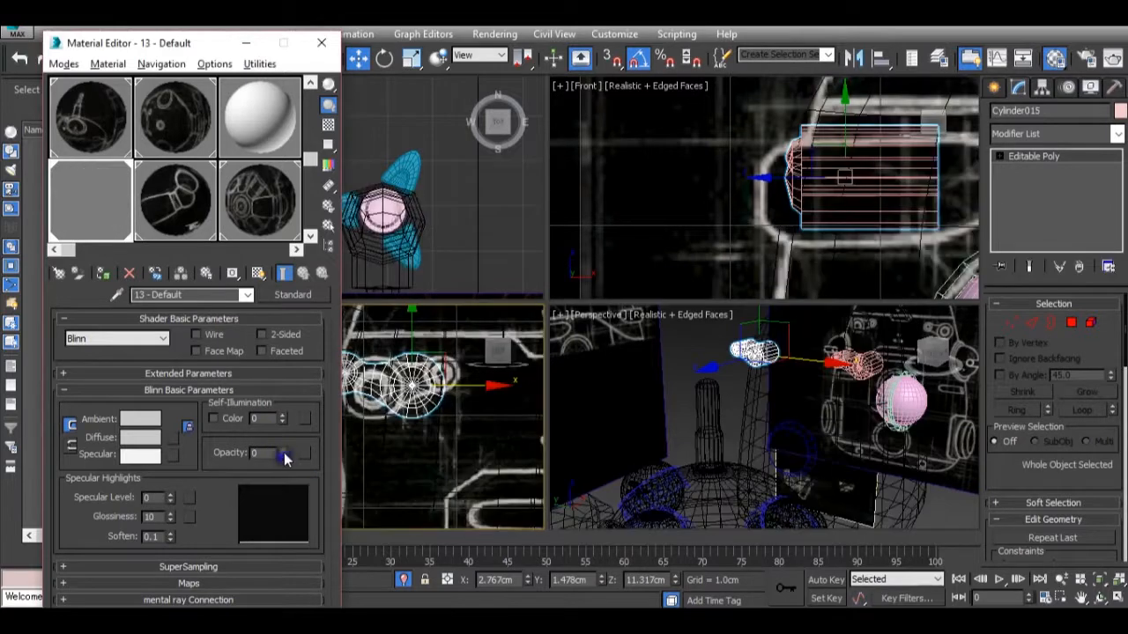
left_click(247, 43)
scroll(447, 396, "up", 2)
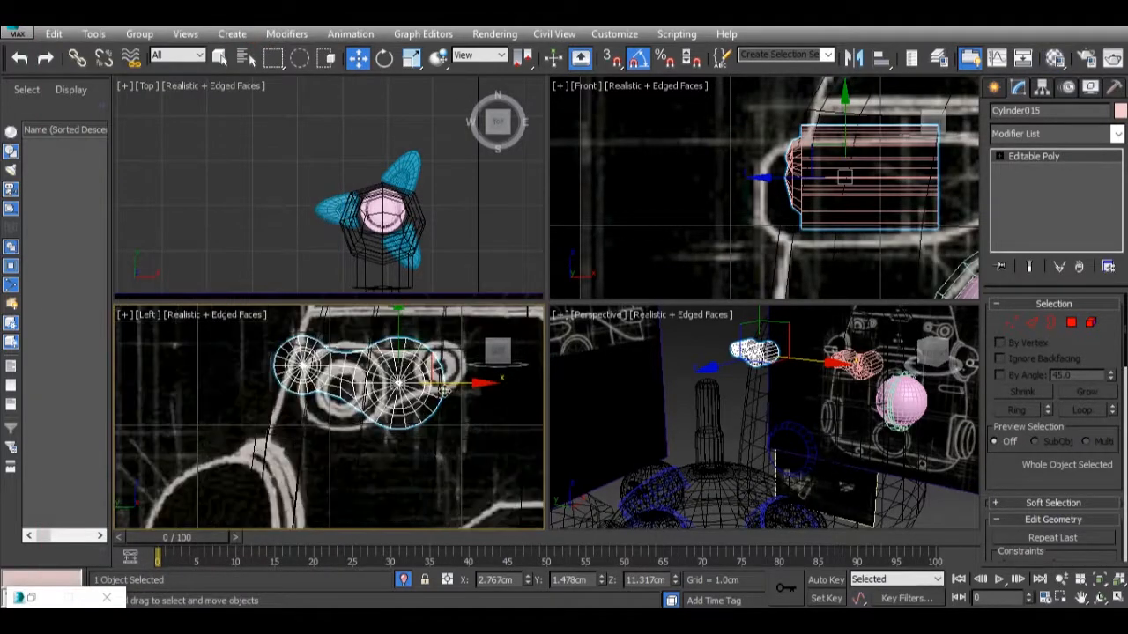
Mirror the duplicated link about X with No Clone and align it with the drawn two-circle outline, at about Y 1.899 cm.
left_click(856, 58)
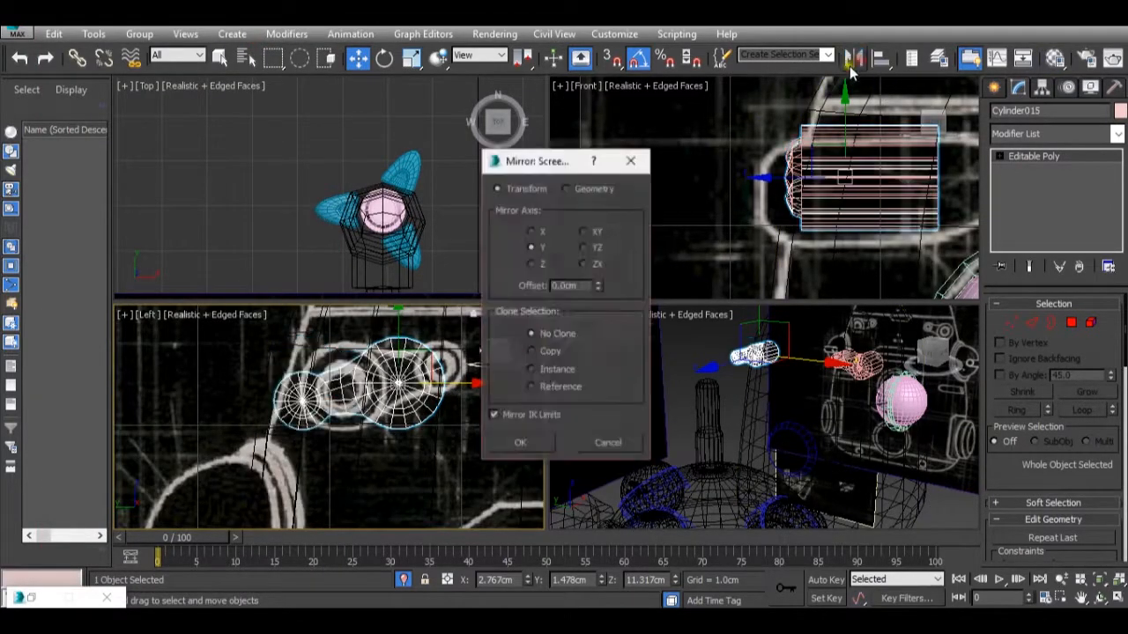
left_click(532, 234)
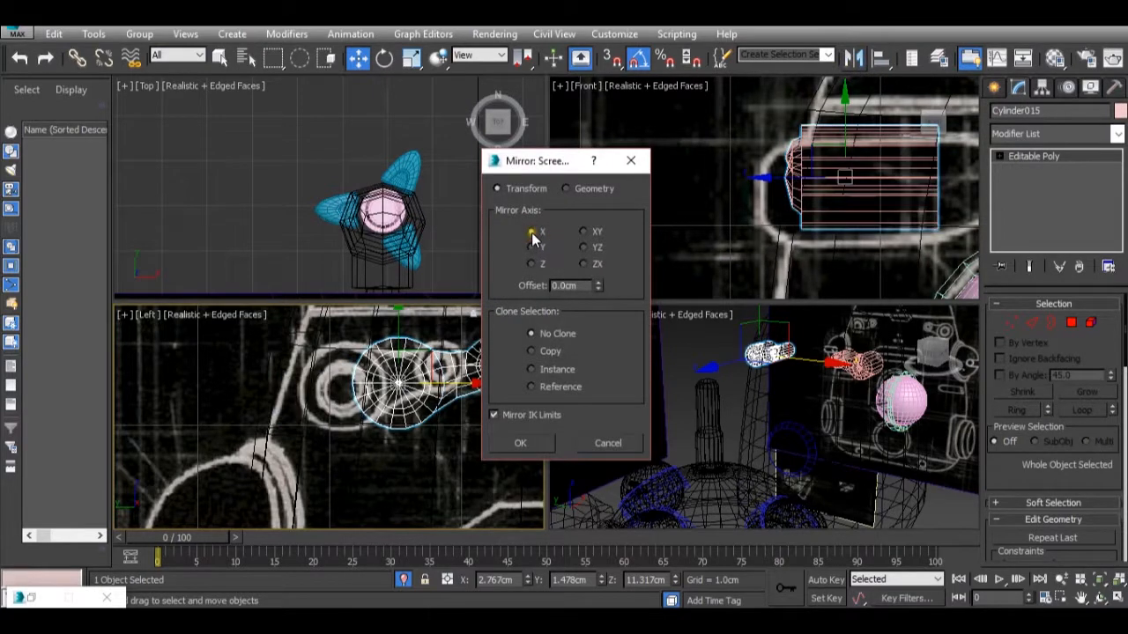
left_click(513, 439)
left_click_drag(454, 392, 419, 405)
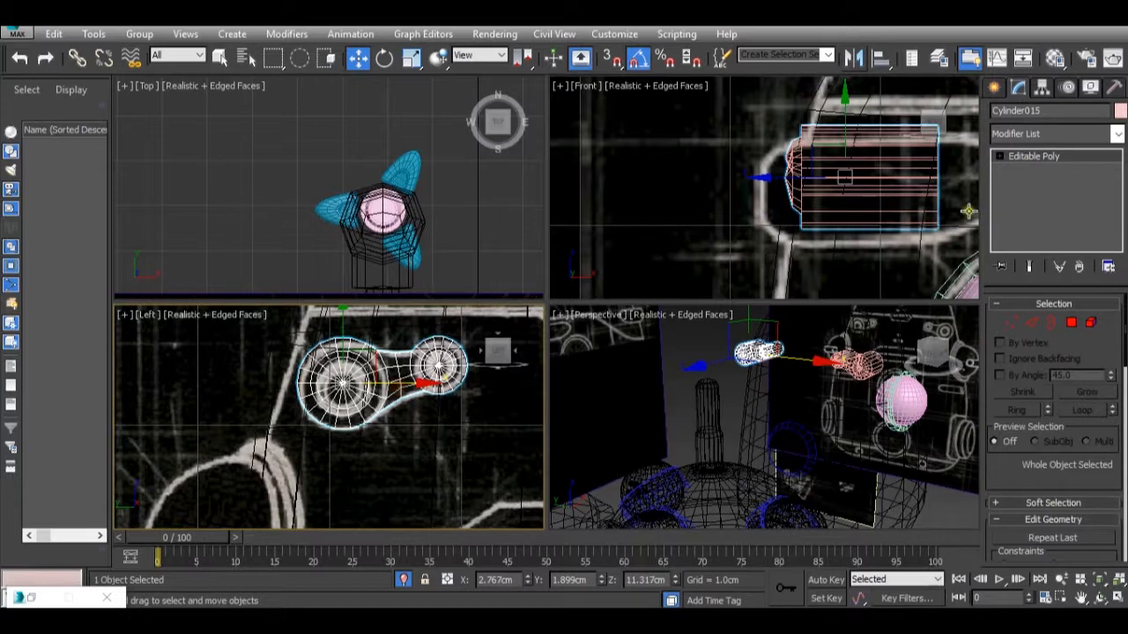
Restore the 13 - Default material's opacity to 100 and minimise the Material Editor.
scroll(828, 200, "down", 3)
scroll(873, 381, "down", 2)
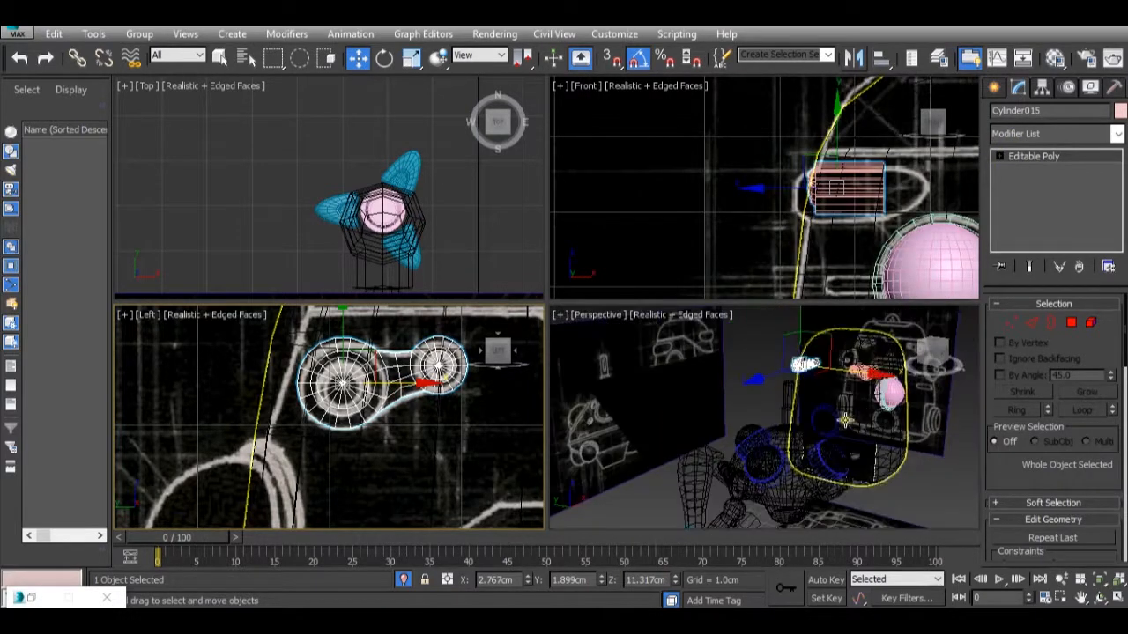
key("m")
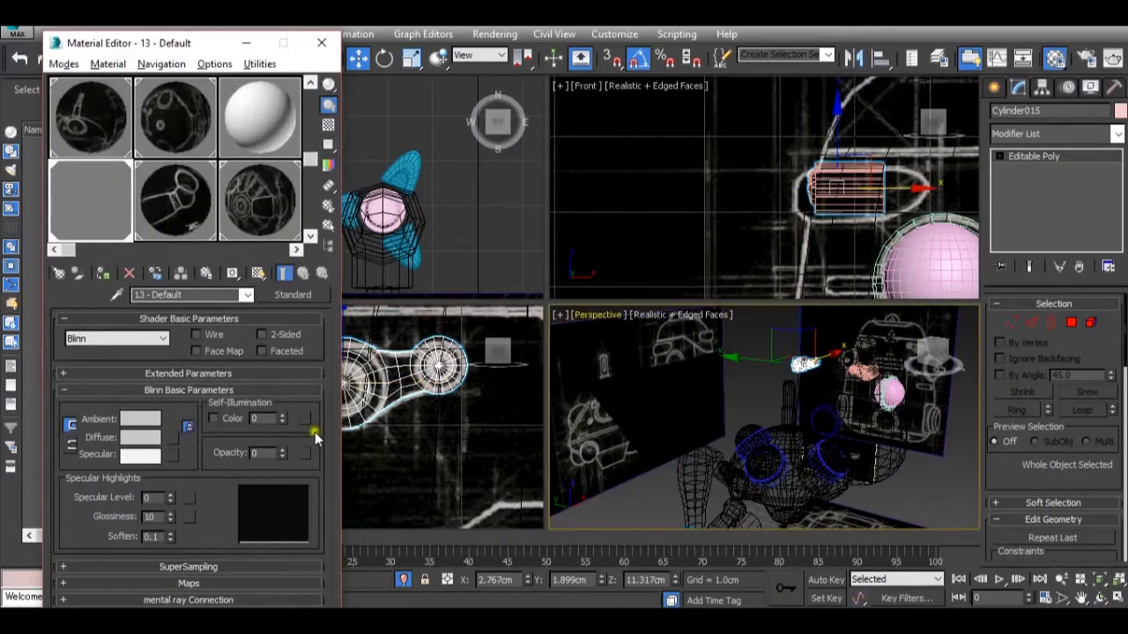
left_click_drag(286, 453, 257, 302)
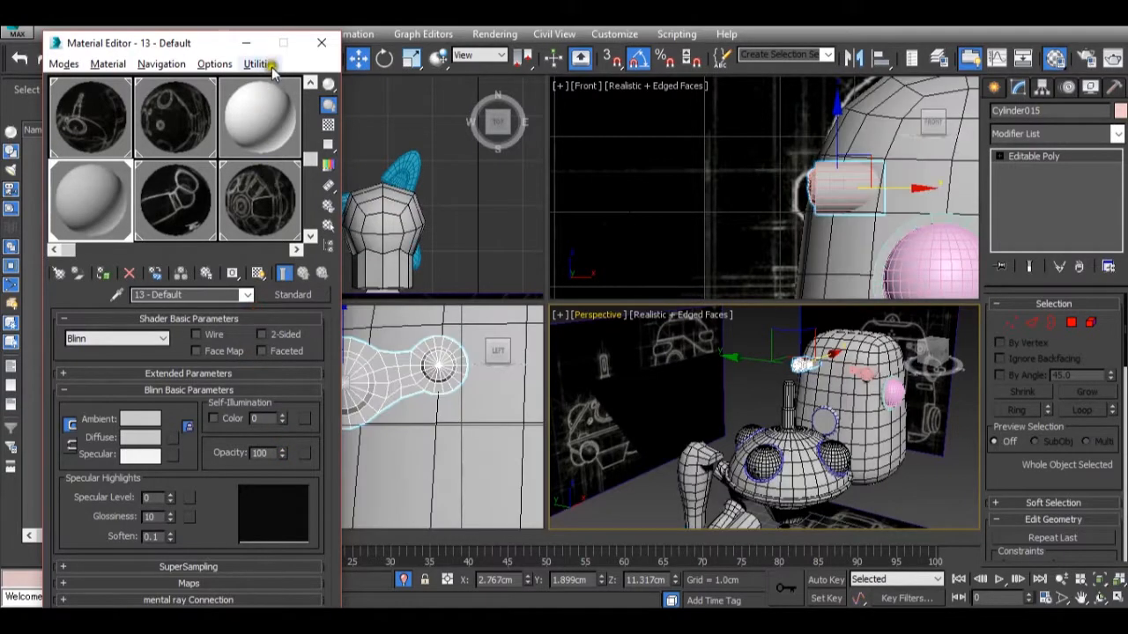
left_click(248, 45)
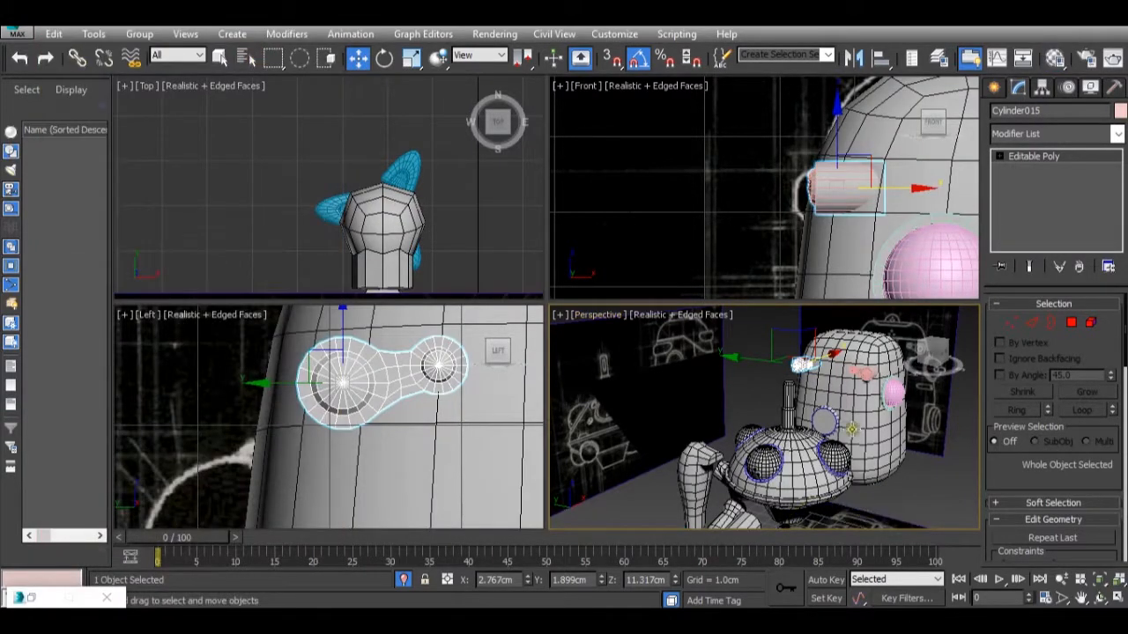
Maximise the Perspective view and examine the link details, the body and the arms from several angles.
middle_click_drag(833, 408, 873, 440, "alt")
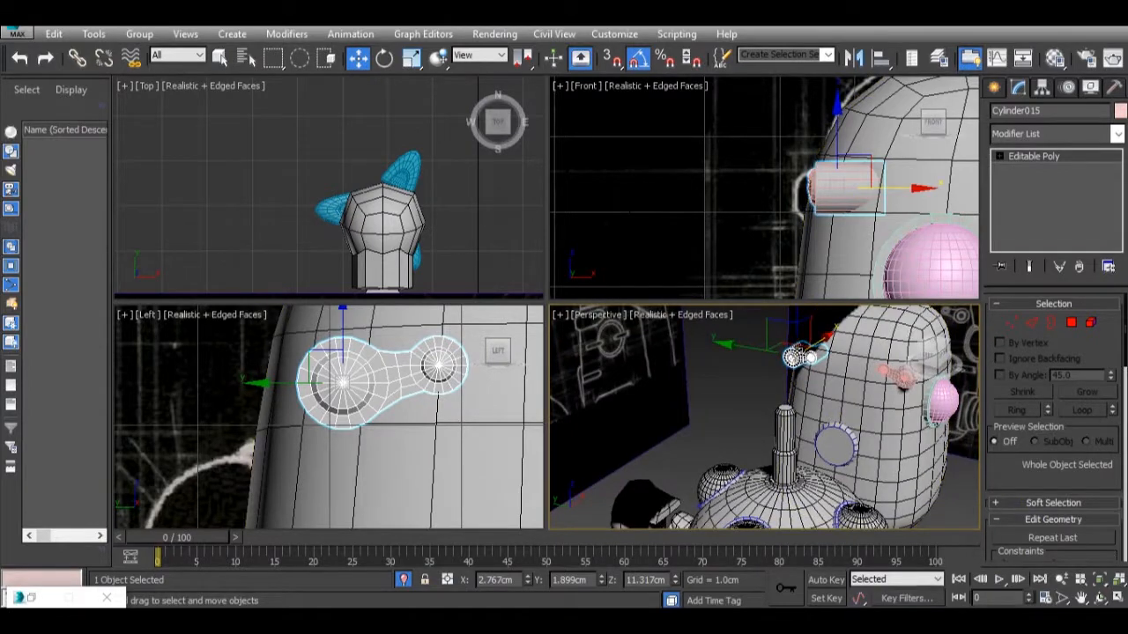
left_click(1117, 599)
scroll(710, 412, "down", 4)
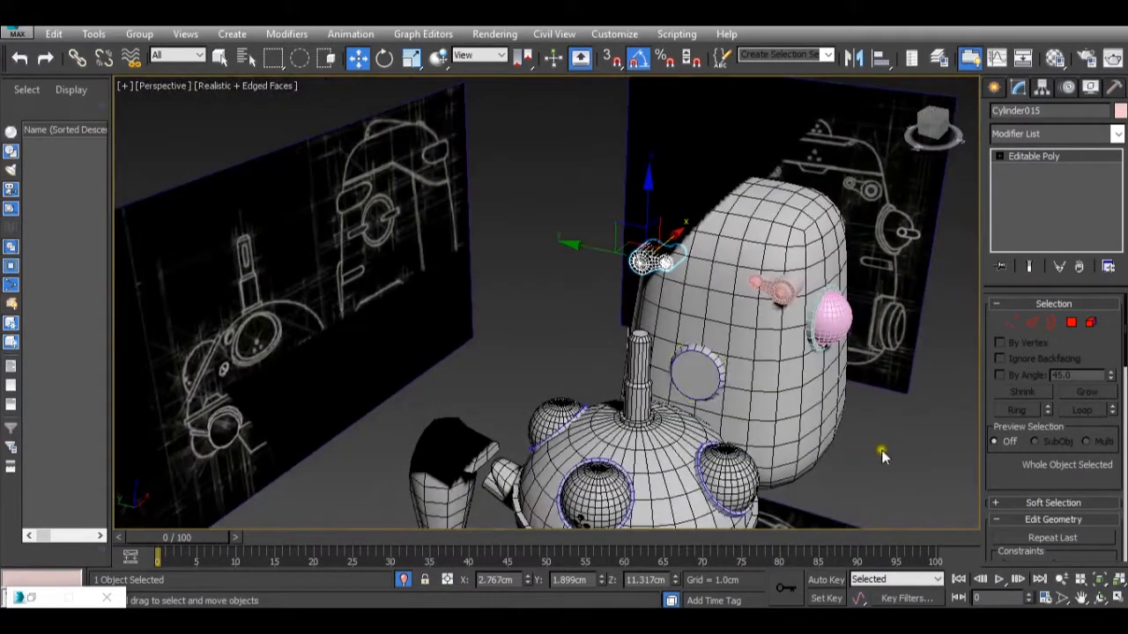
left_click(899, 438)
middle_click_drag(899, 437, 853, 381, "alt")
left_click(759, 495)
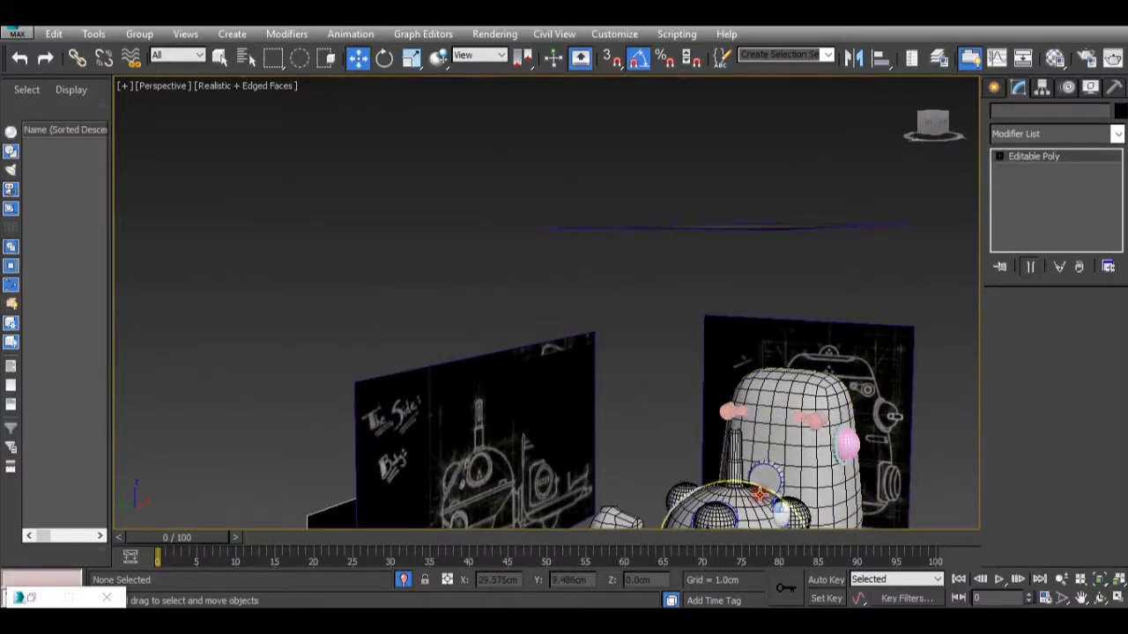
key("z")
scroll(731, 459, "down", 5)
middle_click_drag(730, 460, 590, 459, "alt")
scroll(761, 356, "up", 3)
scroll(762, 357, "down", 6)
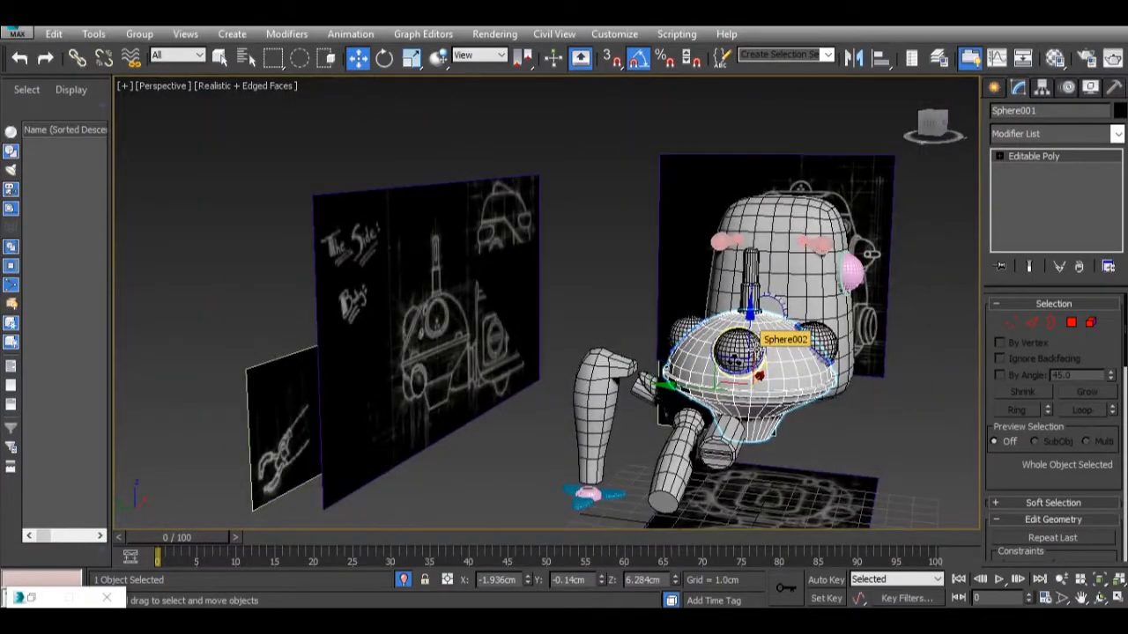
Clone the front arm along Y and place the duplicate on the opposite side of the body, at about Y -1.763 cm.
middle_click_drag(737, 323, 548, 361, "alt")
scroll(687, 372, "up", 2)
left_click(573, 397)
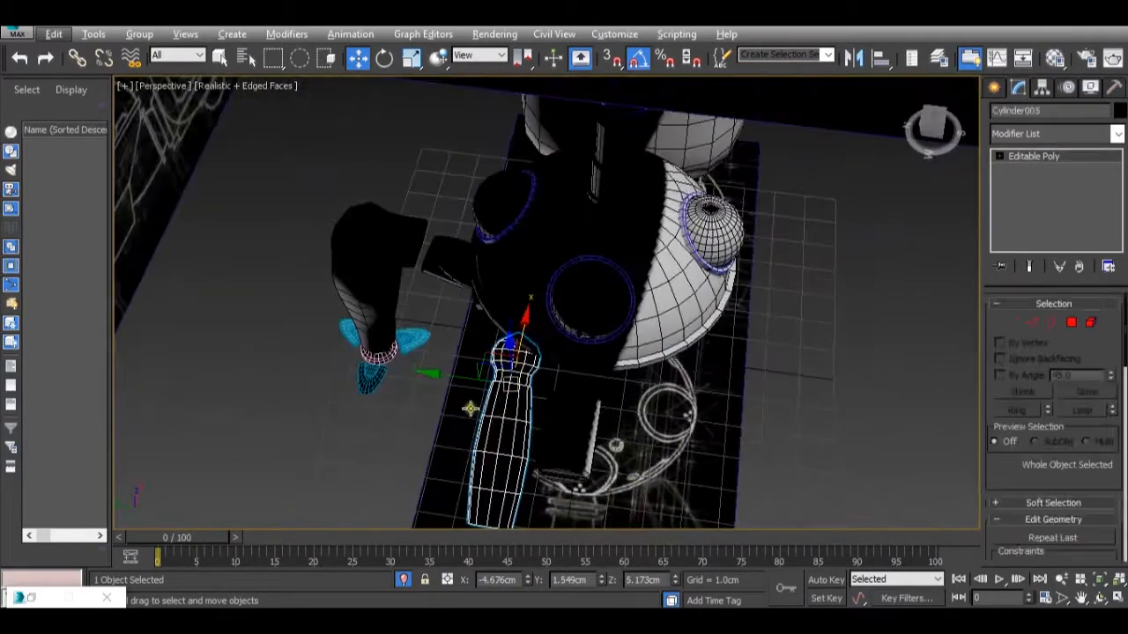
mouse_move(548, 361)
left_mouse_down("shift")
mouse_move(714, 379)
mouse_move(698, 388)
left_mouse_up("shift")
left_click(568, 387)
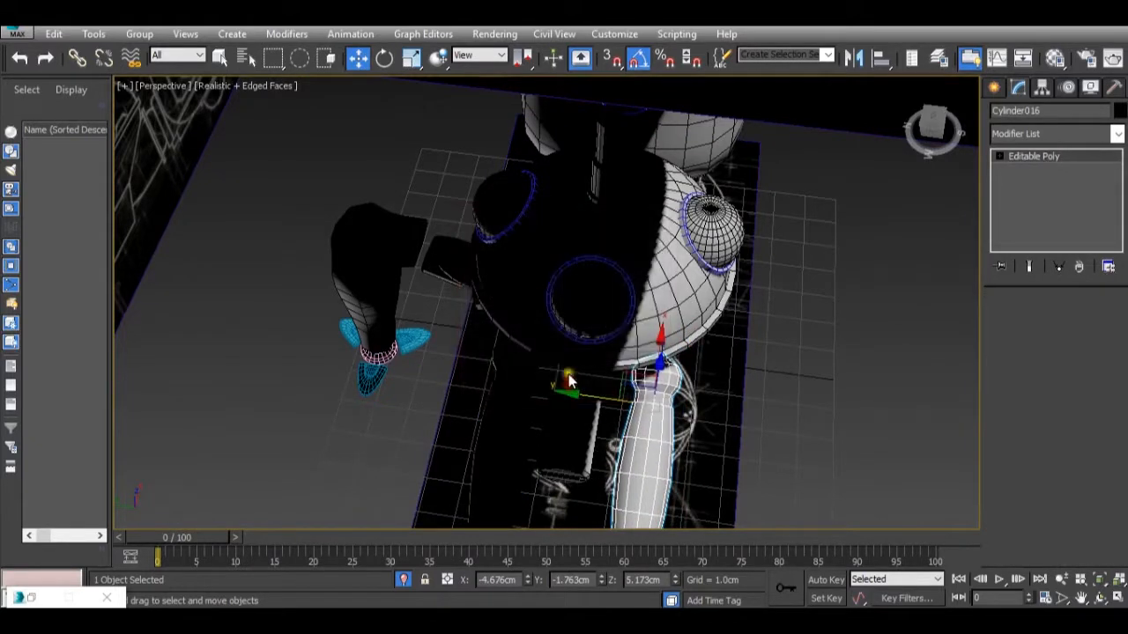
left_click(775, 620)
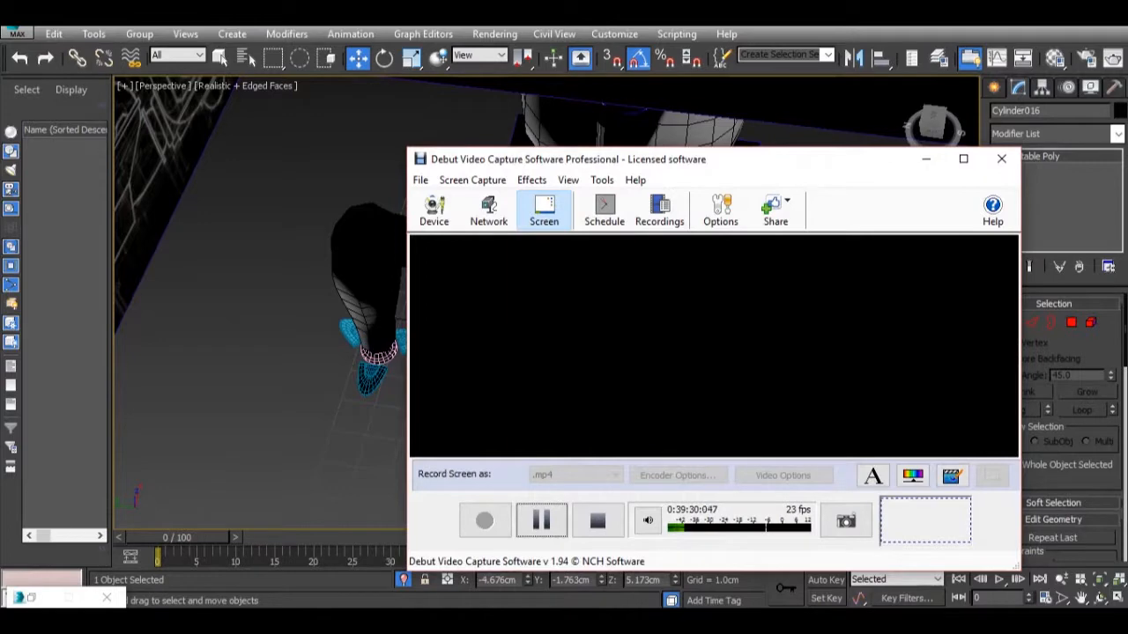
left_click(775, 620)
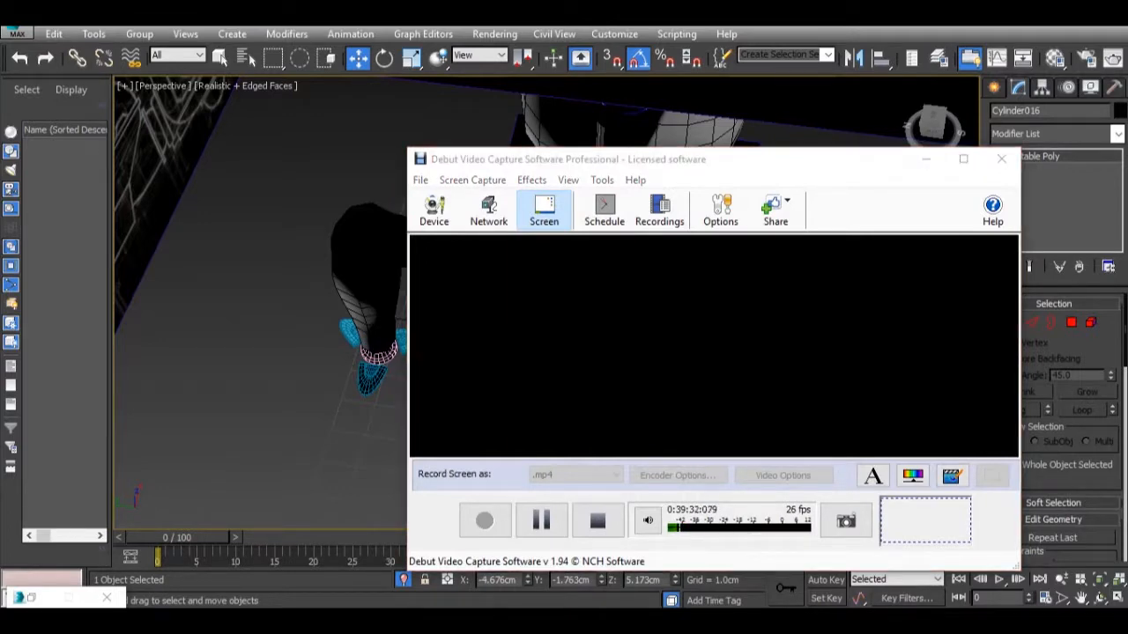
left_click(775, 621)
Inspect both front arms on the model and compare them with the raised arms in the Tachikoma.jpg reference image.
middle_click_drag(729, 474, 695, 387, "alt")
scroll(663, 396, "down", 3)
mouse_move(662, 422)
middle_mouse_down()
mouse_move(663, 396)
mouse_move(646, 426)
middle_mouse_up()
scroll(646, 427, "up", 3)
scroll(646, 427, "down", 3)
scroll(646, 427, "up", 2)
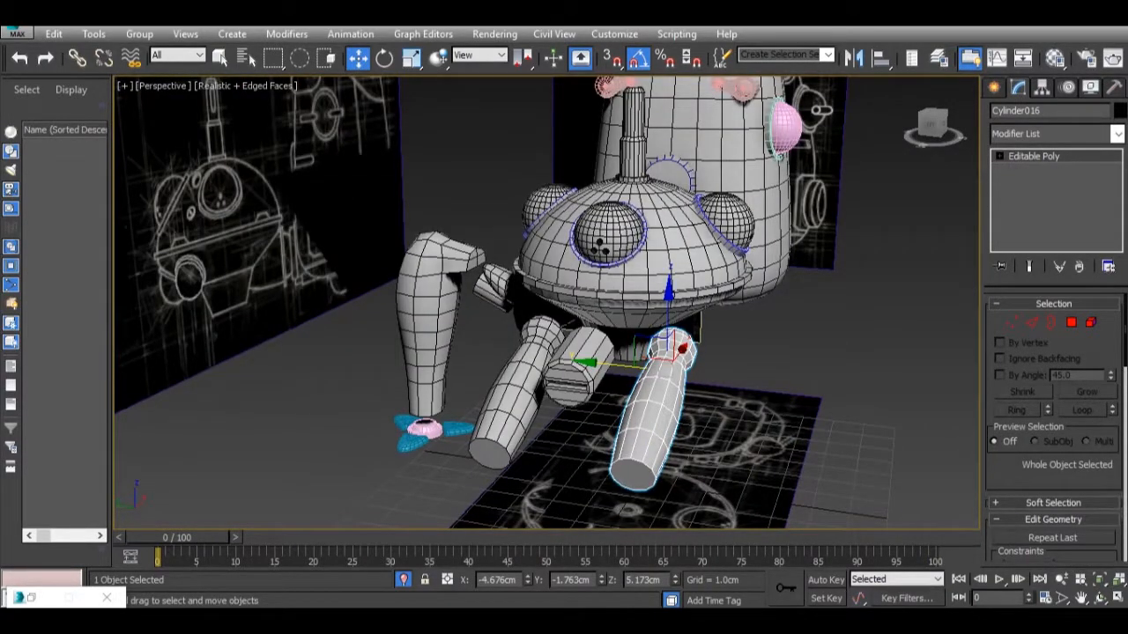
mouse_move(757, 621)
mouse_move(827, 559)
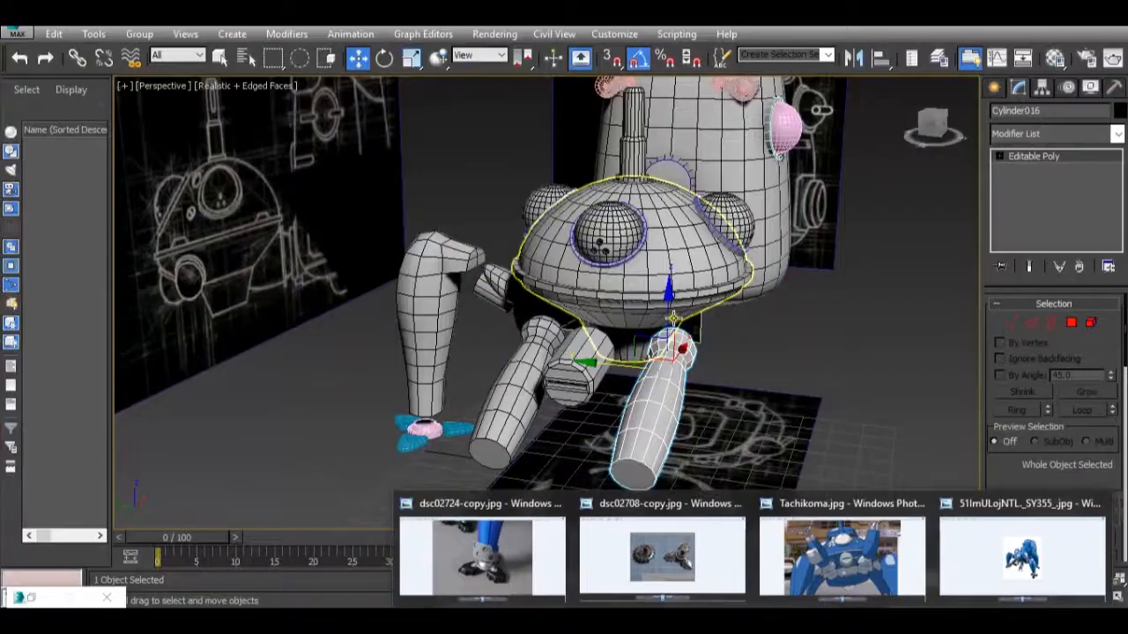
At Polygon level, select the duplicated arm's end cap and scale it down to a narrow tapered tip matching Tachikoma.jpg.
middle_click_drag(606, 351, 609, 401, "alt")
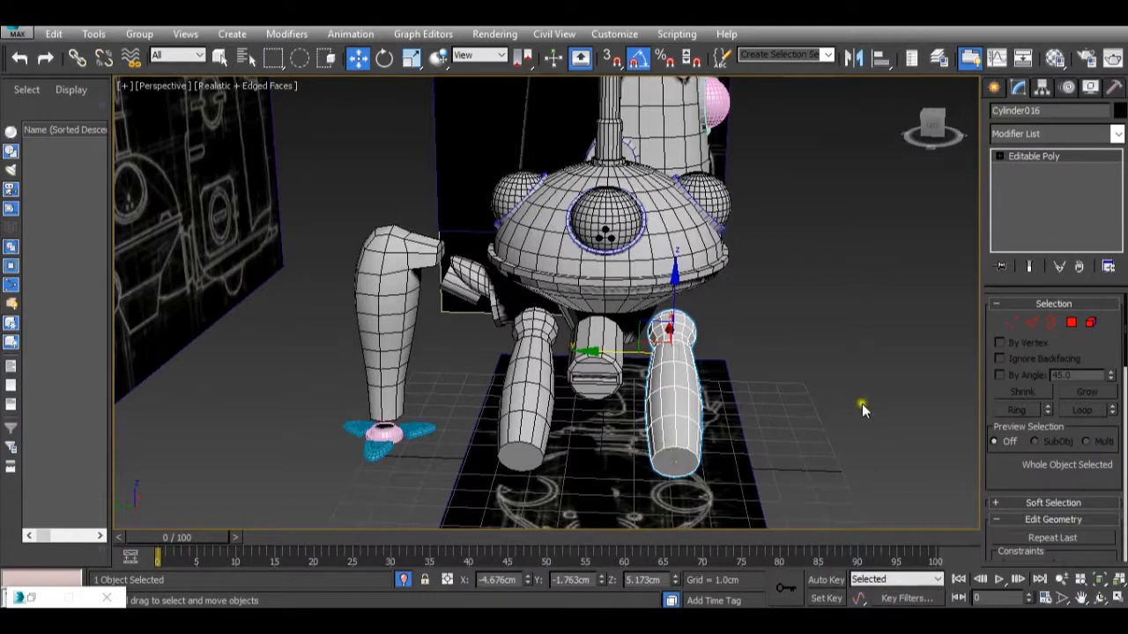
left_click(1071, 324)
left_click(694, 466)
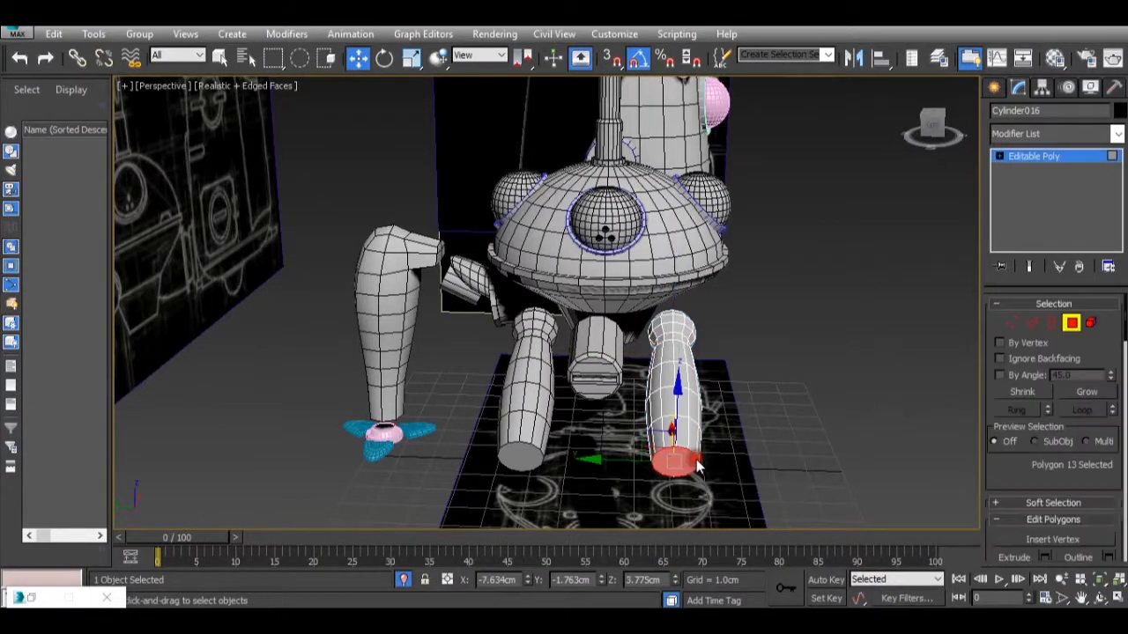
key("r")
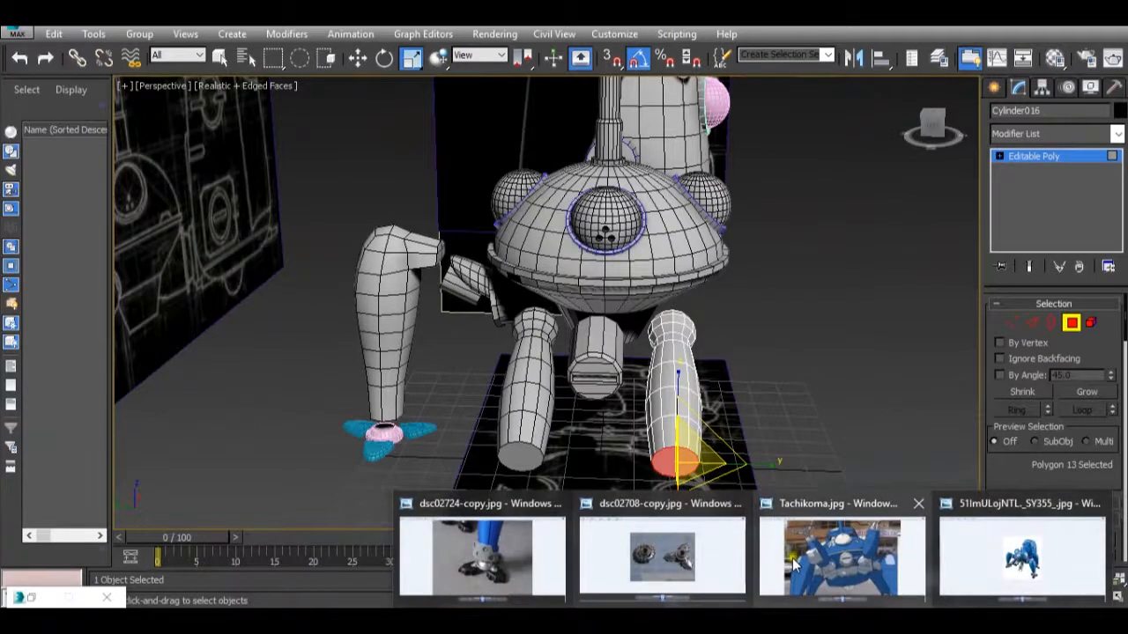
mouse_move(792, 558)
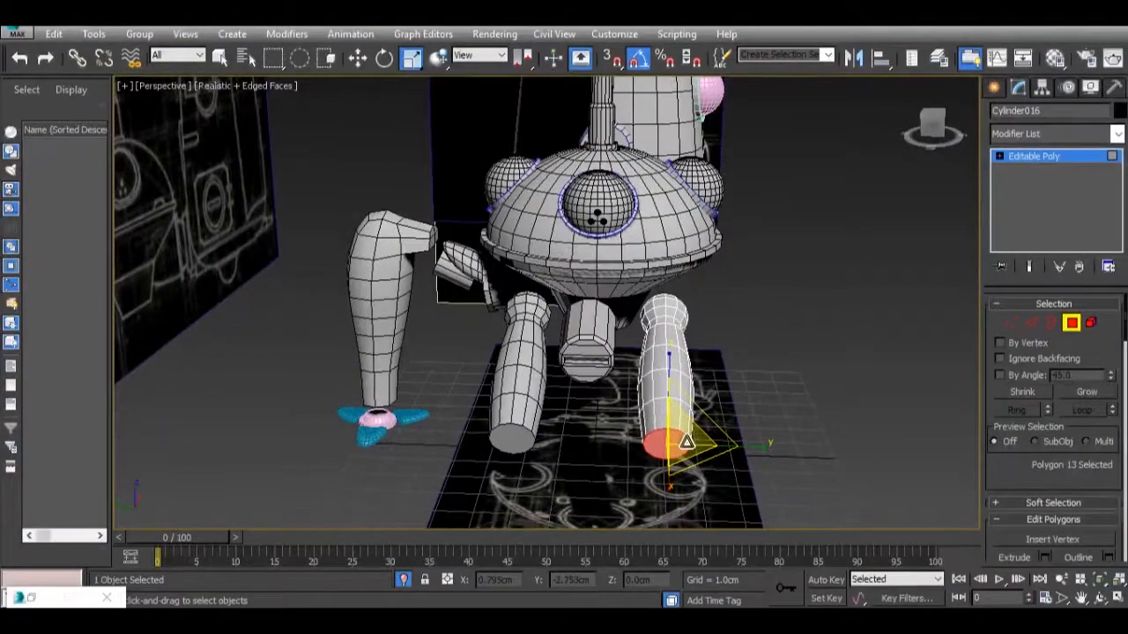
left_click_drag(687, 443, 646, 579)
middle_click_drag(556, 451, 577, 414)
left_click(571, 408)
Examine the duplicated arm's tapered end beside the original blunt-ended arm.
middle_click_drag(605, 422, 162, 253, "alt")
scroll(628, 409, "down", 5)
scroll(515, 417, "up", 5)
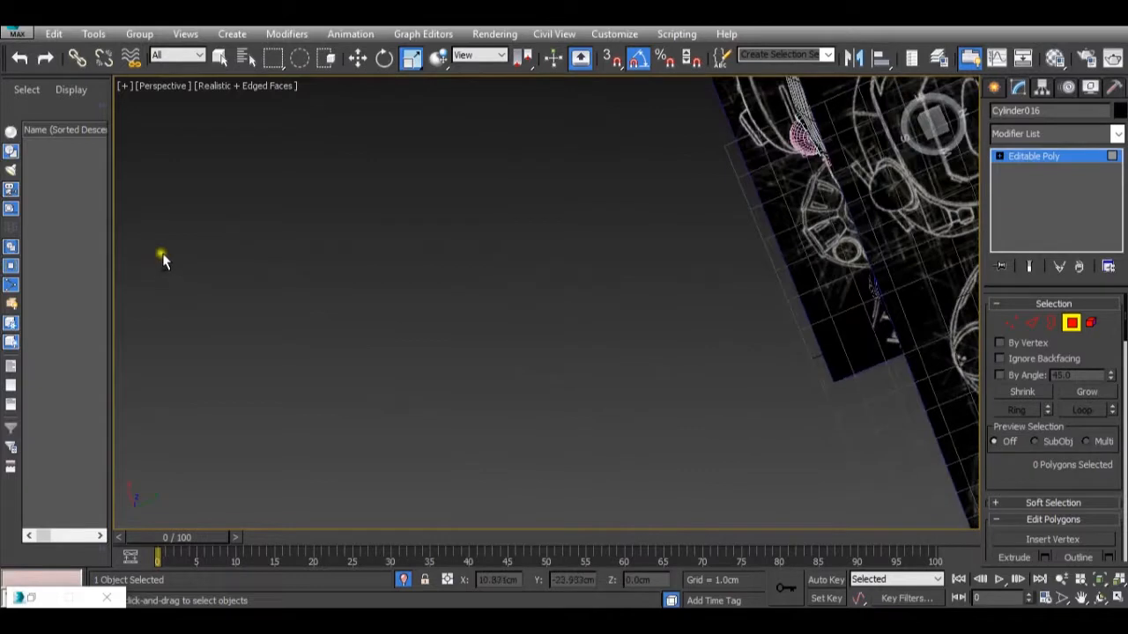
scroll(259, 263, "down", 5)
middle_click_drag(286, 260, 521, 104, "alt")
scroll(498, 305, "up", 5)
middle_click_drag(449, 287, 534, 191, "alt")
scroll(373, 245, "up", 5)
middle_click_drag(373, 244, 353, 312, "alt")
scroll(453, 371, "up", 3)
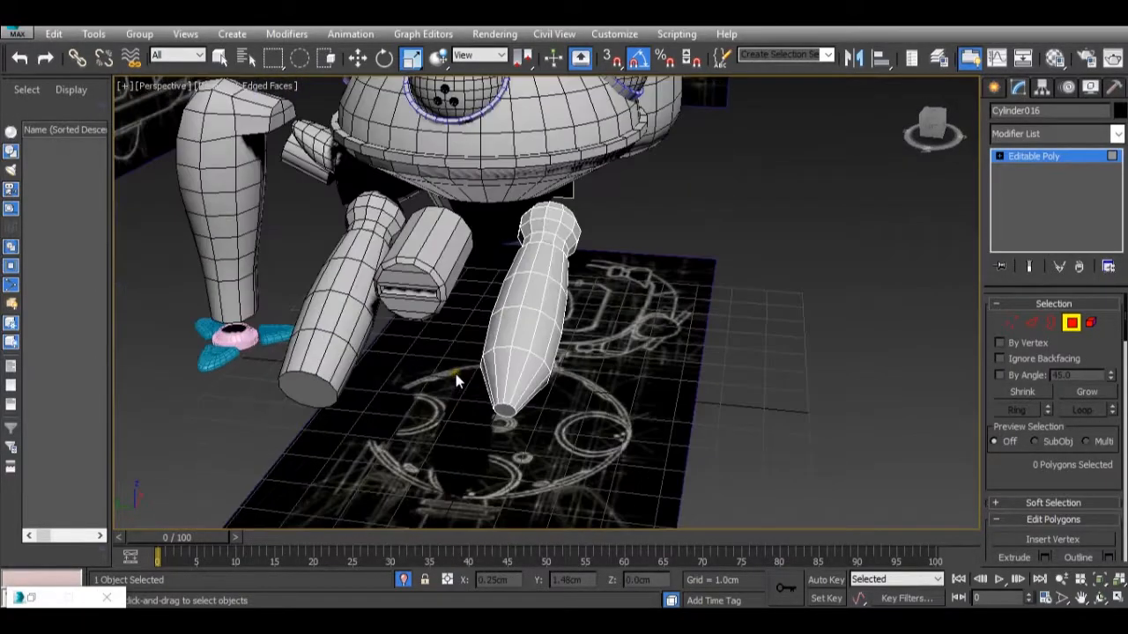
middle_click_drag(310, 400, 408, 377)
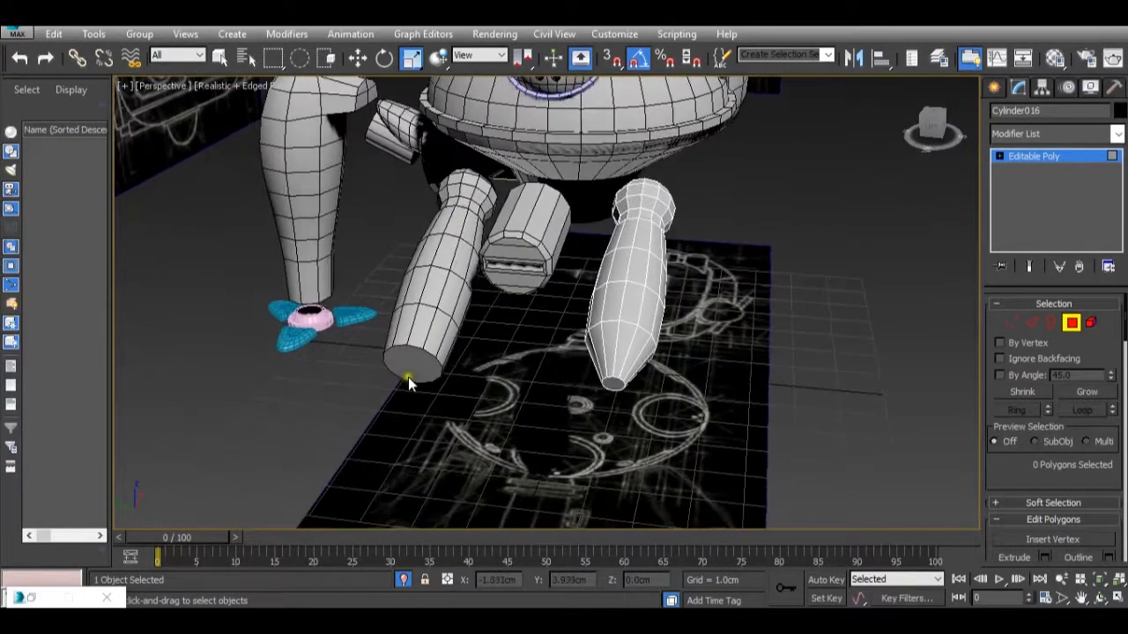
scroll(411, 367, "down", 6)
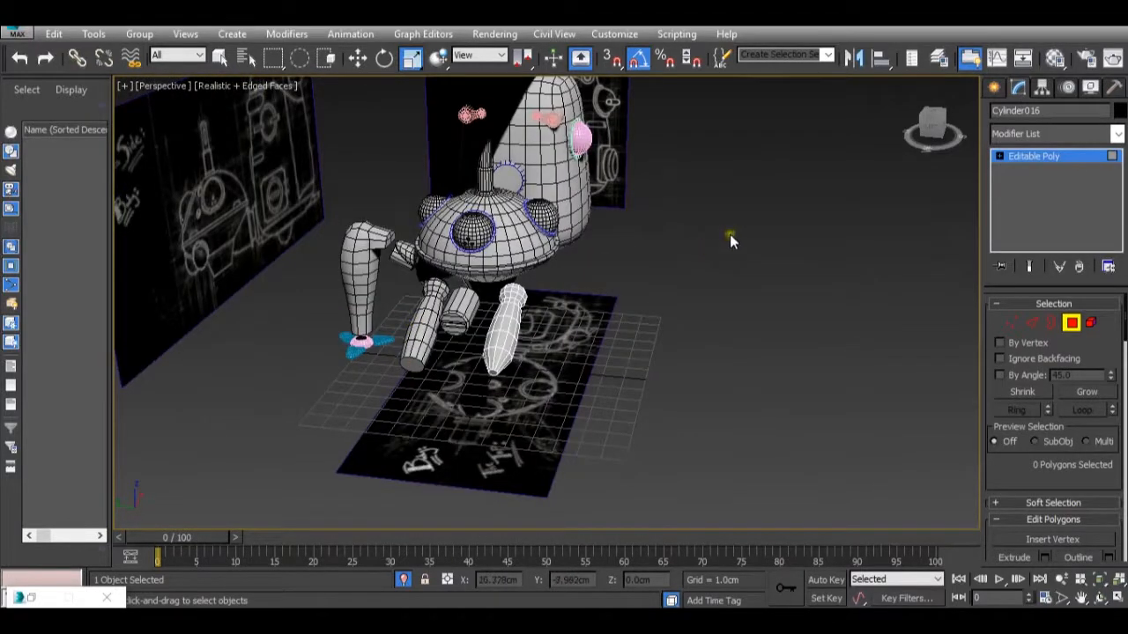
Leave Polygon level, select the original front arm together with the left-arm reference plane, and isolate both objects.
left_click(1028, 158)
left_click(426, 325)
scroll(426, 326, "down", 3)
middle_click_drag(426, 325, 602, 336)
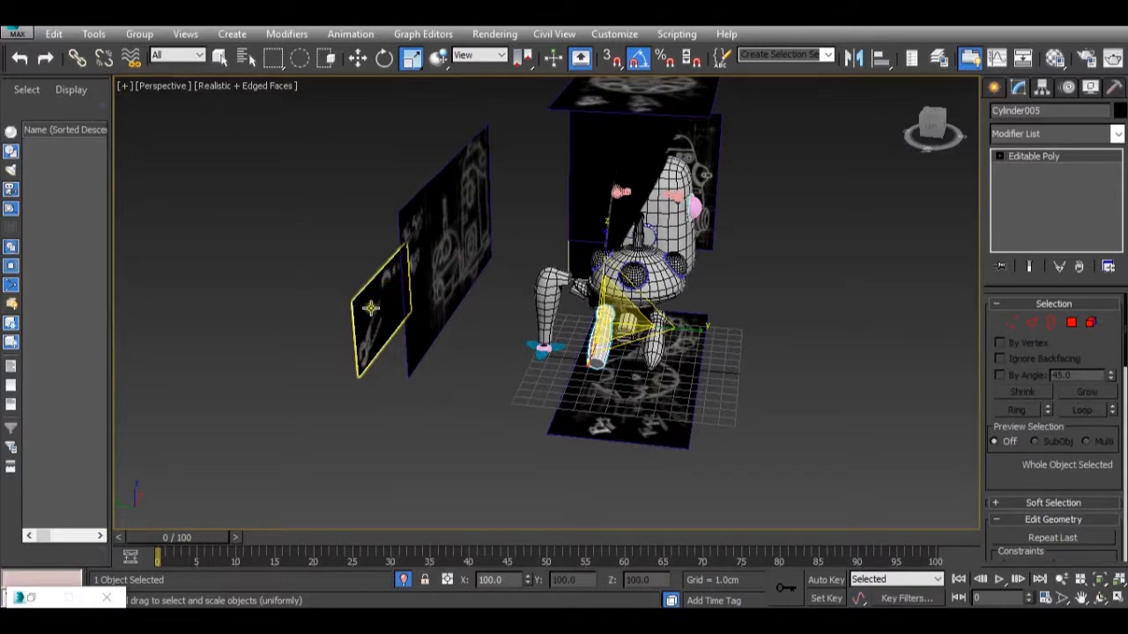
left_click(369, 308)
right_click(370, 309)
left_click(445, 193)
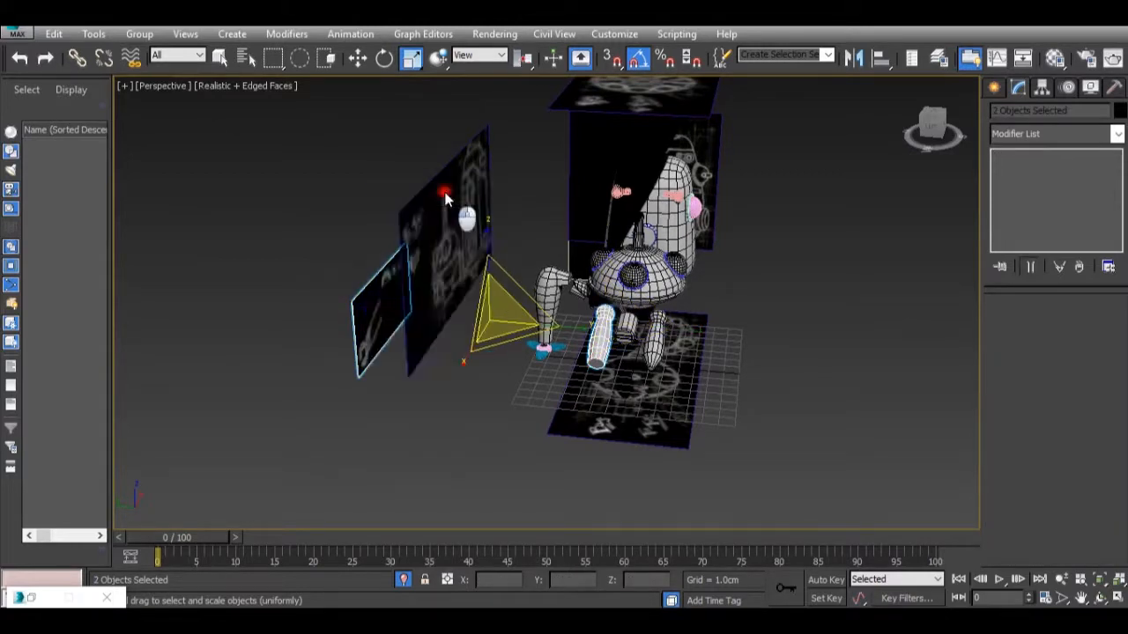
middle_click_drag(359, 263, 375, 276, "alt")
scroll(362, 359, "up", 2)
scroll(362, 358, "down", 3)
scroll(362, 359, "up", 2)
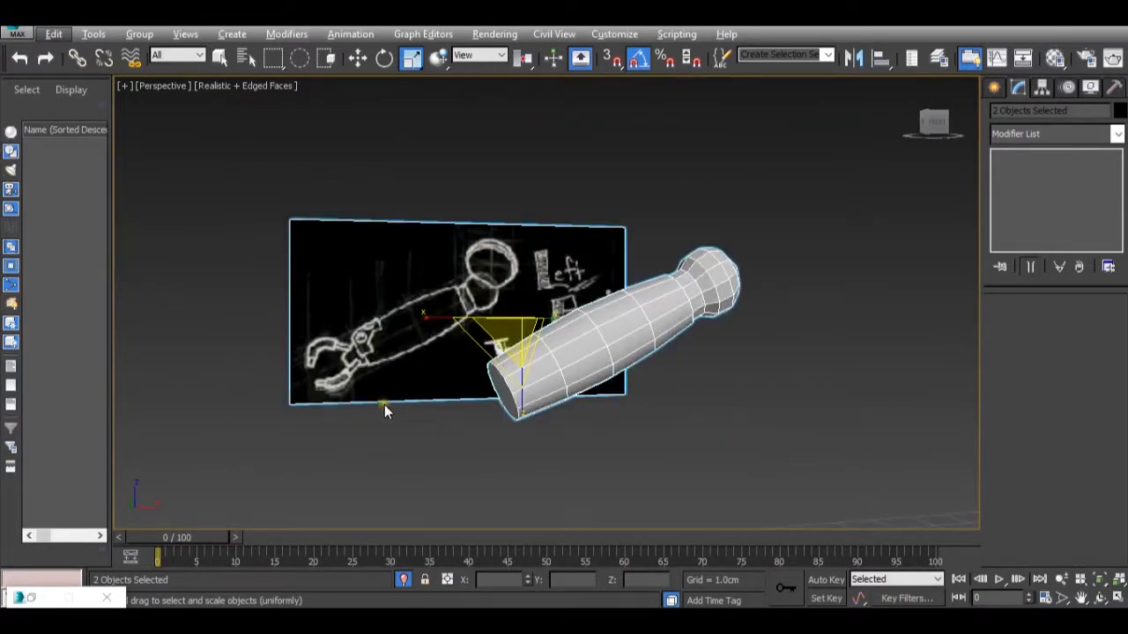
Compare the isolated arm and its side-view drawing with the block-mounted arm in the Tachikoma.jpg reference image.
mouse_move(757, 620)
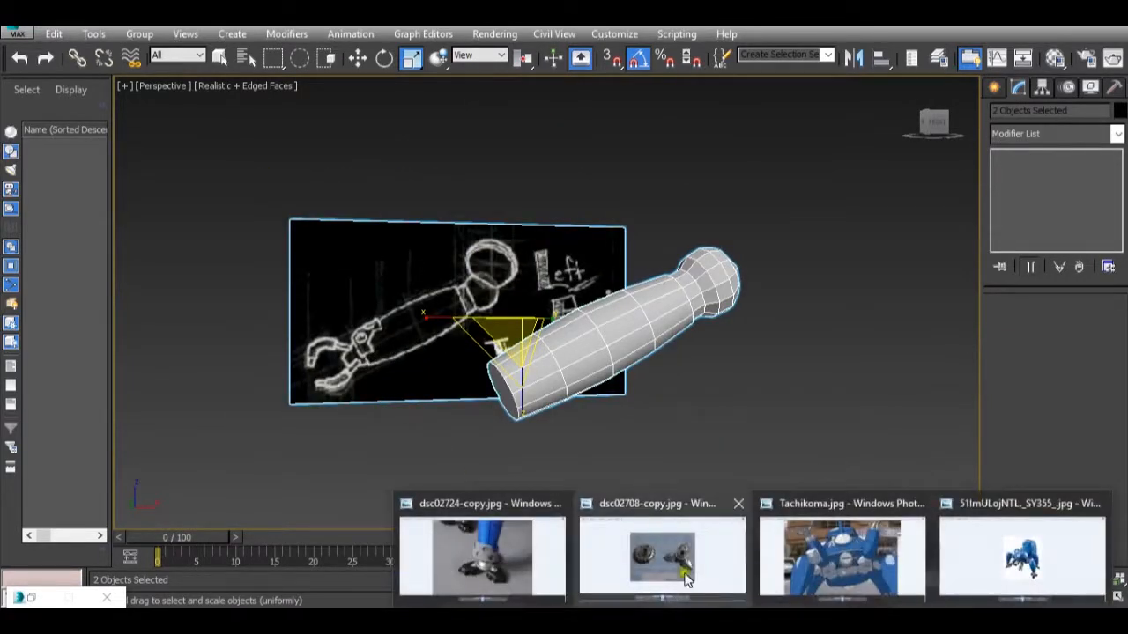
mouse_move(810, 534)
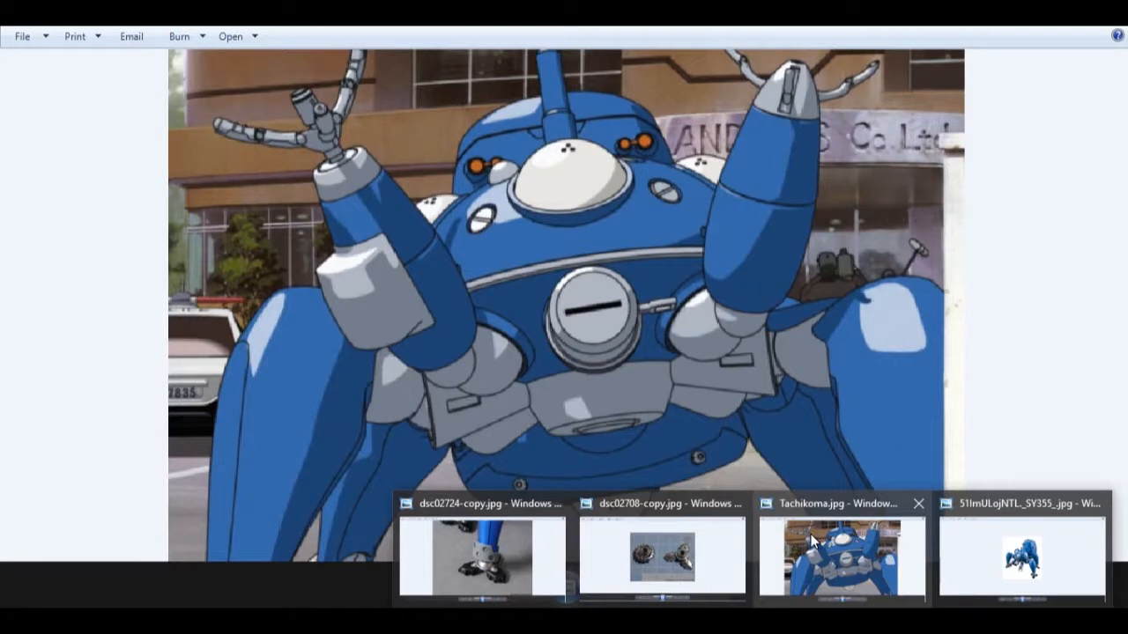
scroll(493, 379, "up", 4)
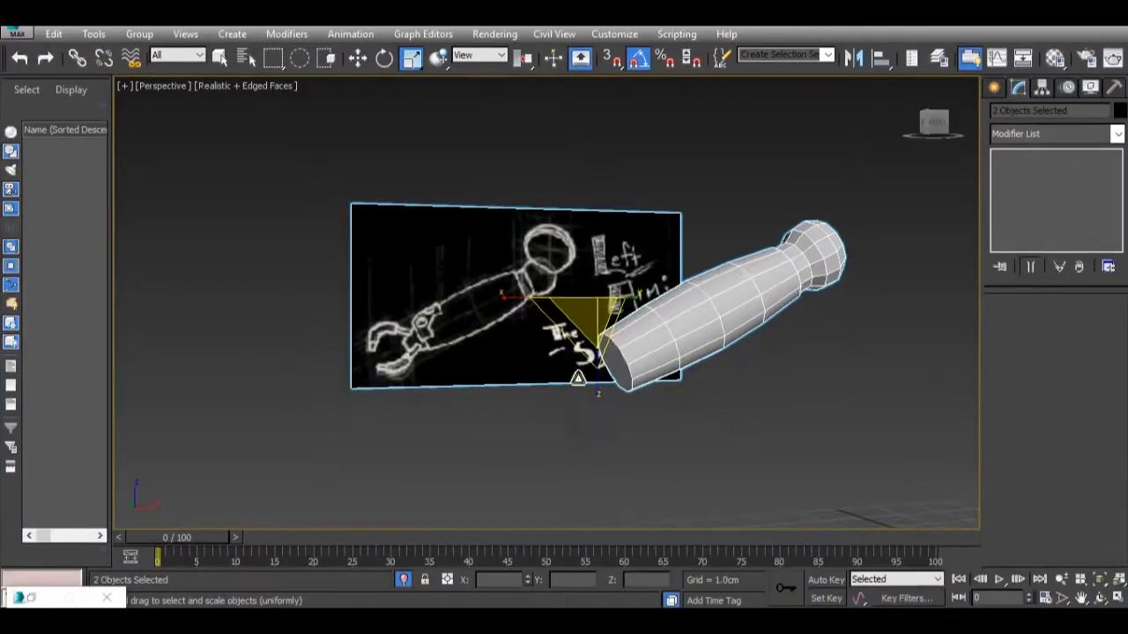
scroll(333, 349, "down", 4)
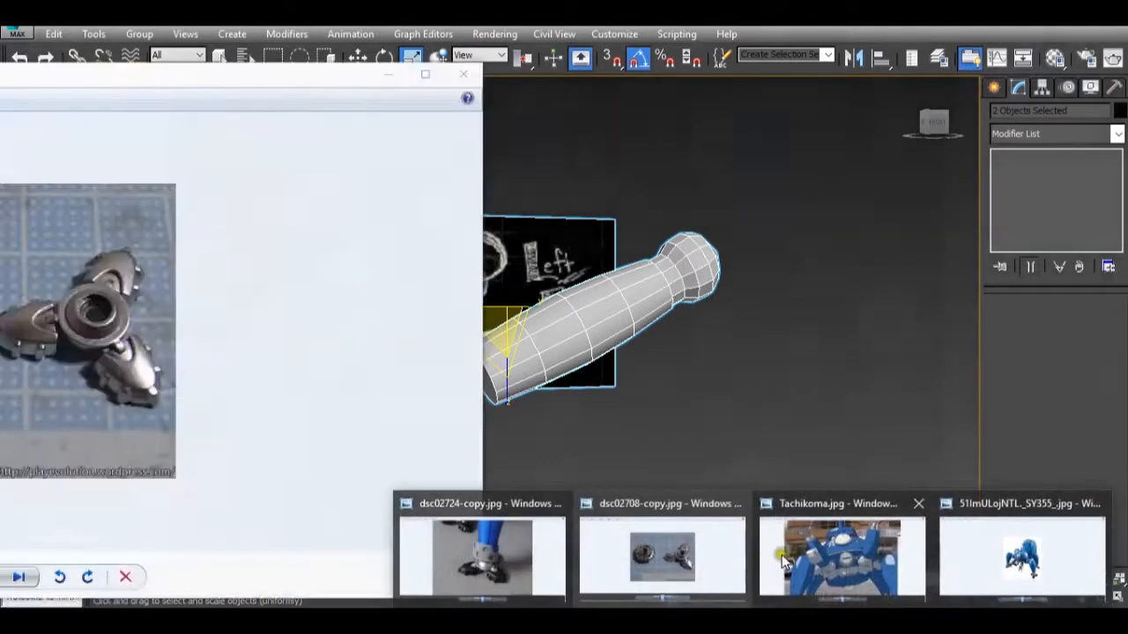
mouse_move(788, 559)
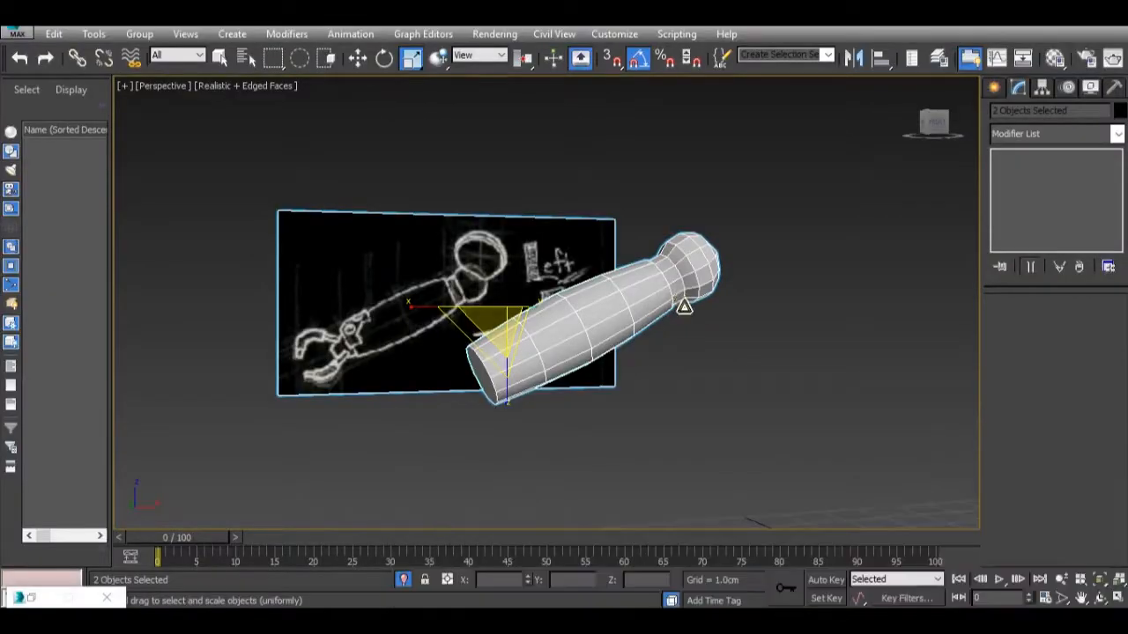
middle_click_drag(682, 305, 631, 344, "alt")
scroll(675, 317, "down", 3)
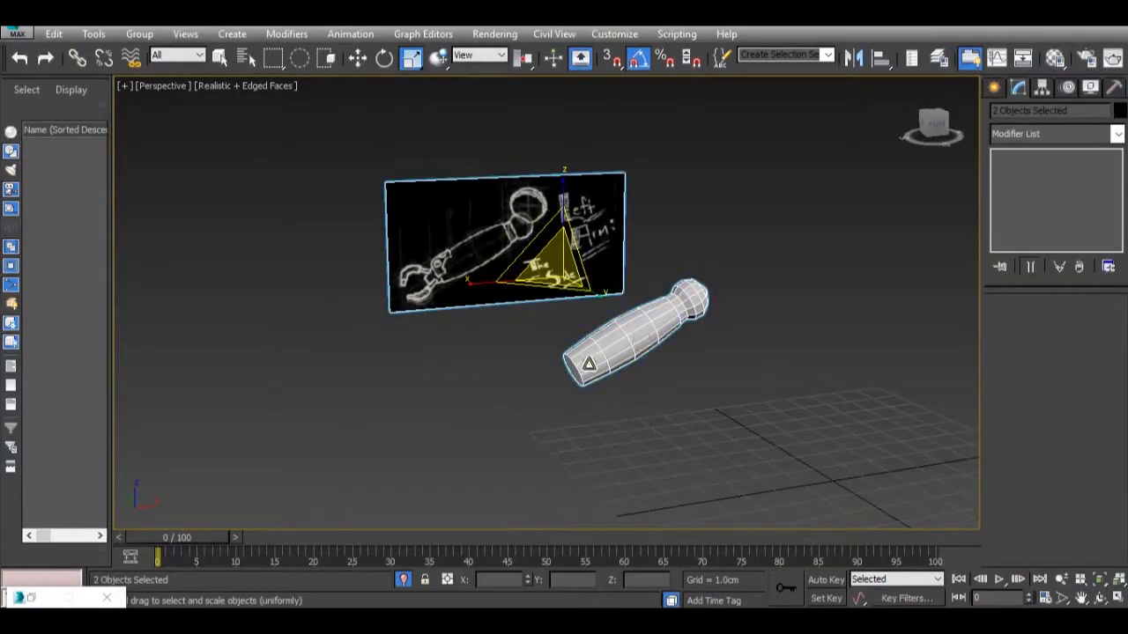
scroll(590, 364, "up", 3)
Create a standard Box primitive on the grid below the arm, about 3.09 cm long, 2.54 cm wide and 2.19 cm high.
left_click(992, 86)
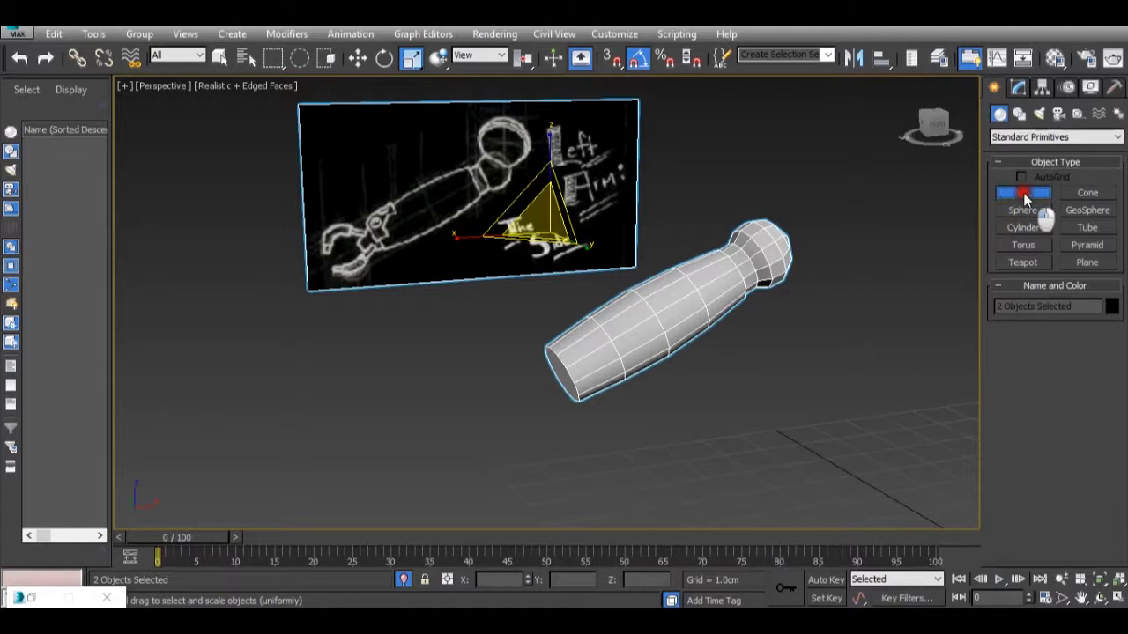
left_click(1023, 192)
scroll(737, 395, "down", 4)
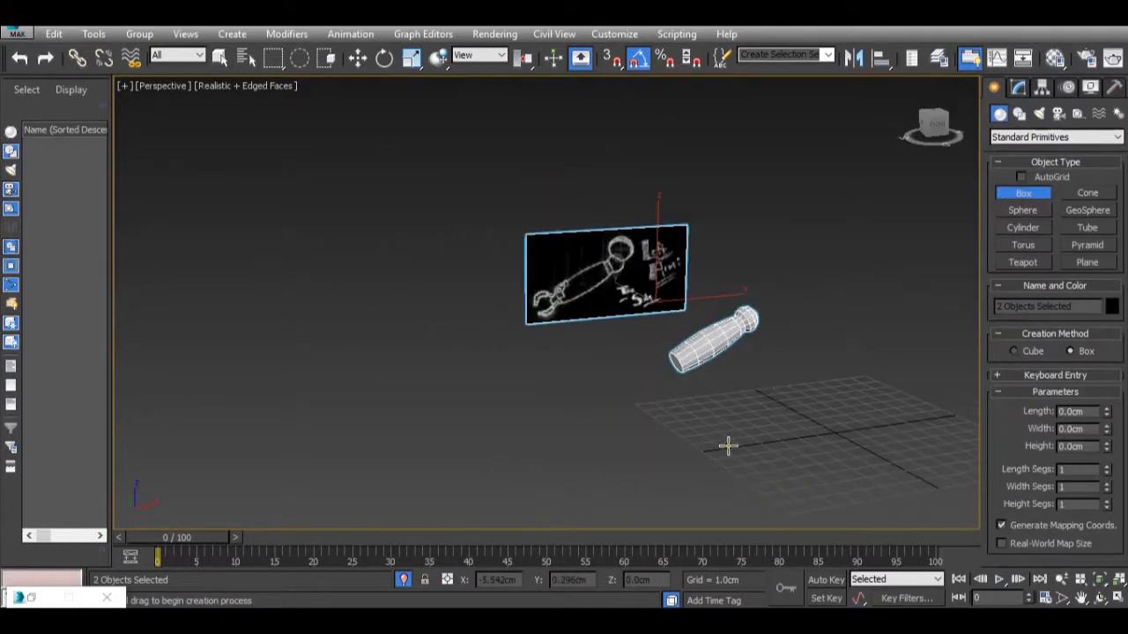
left_click_drag(731, 449, 706, 481)
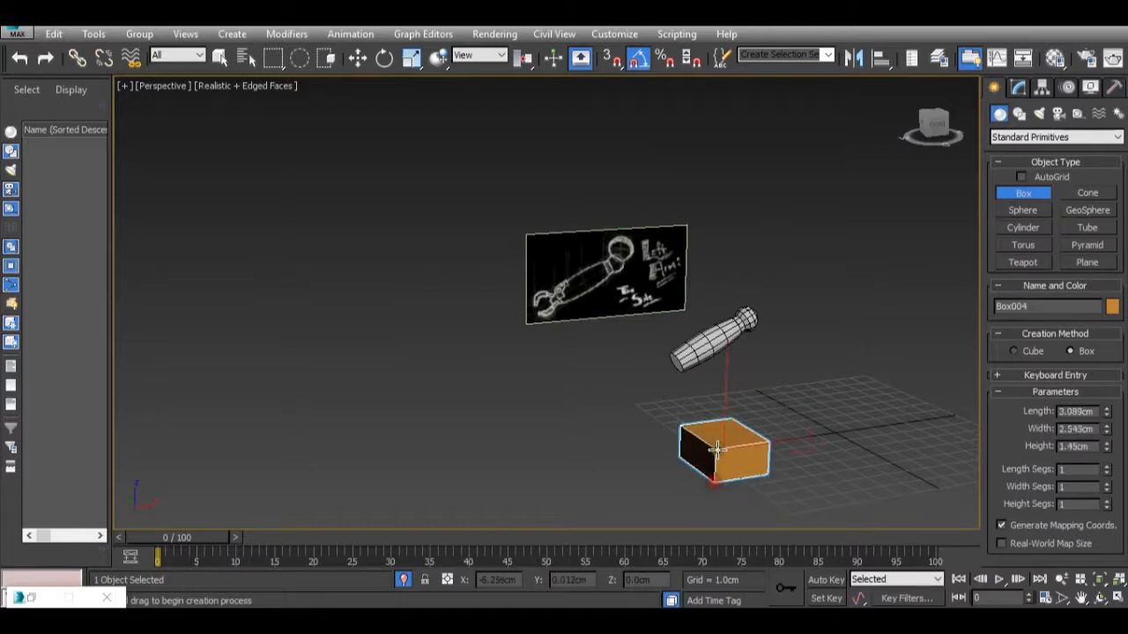
left_click(711, 433)
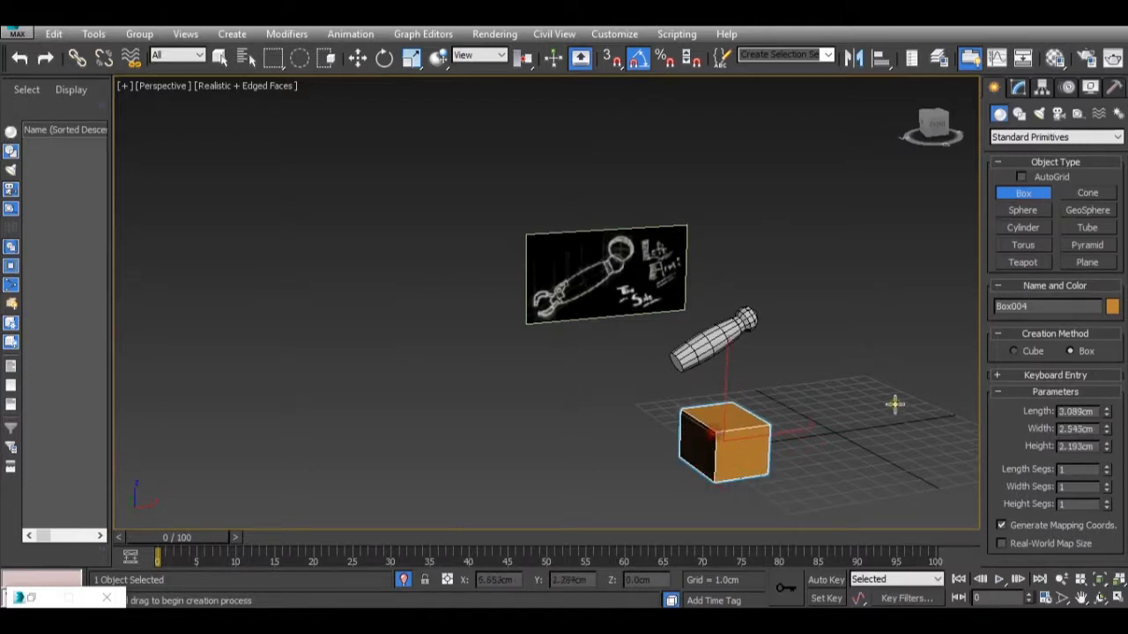
Set the new box's length, width and height to 3 cm each.
double_click(1095, 412)
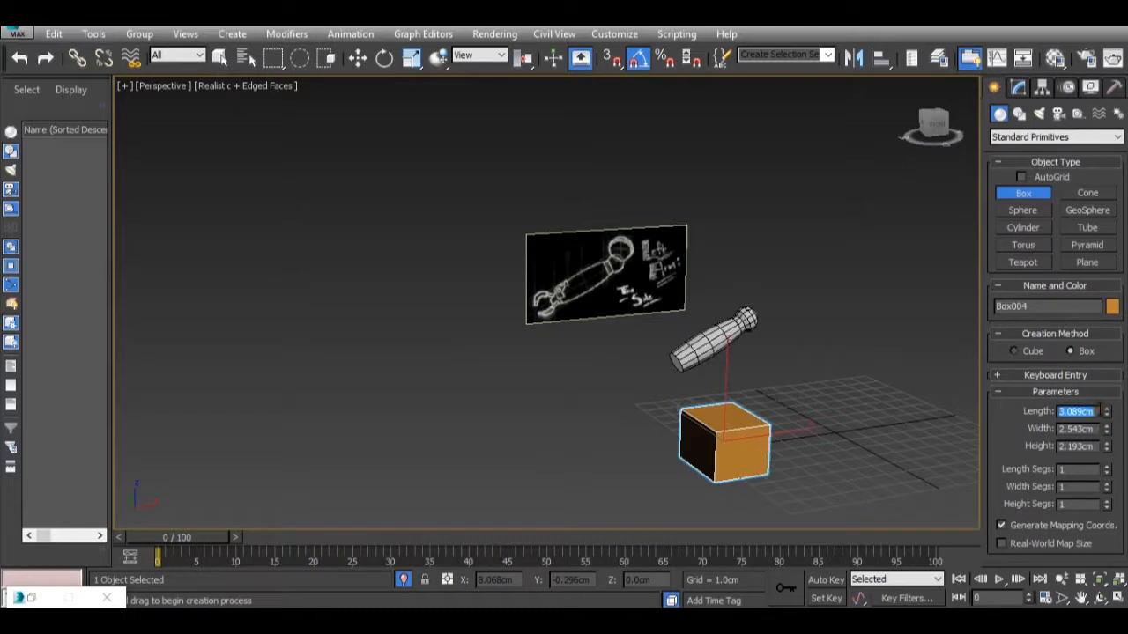
type("3")
double_click(1080, 428)
type("3")
key("Tab")
type("3")
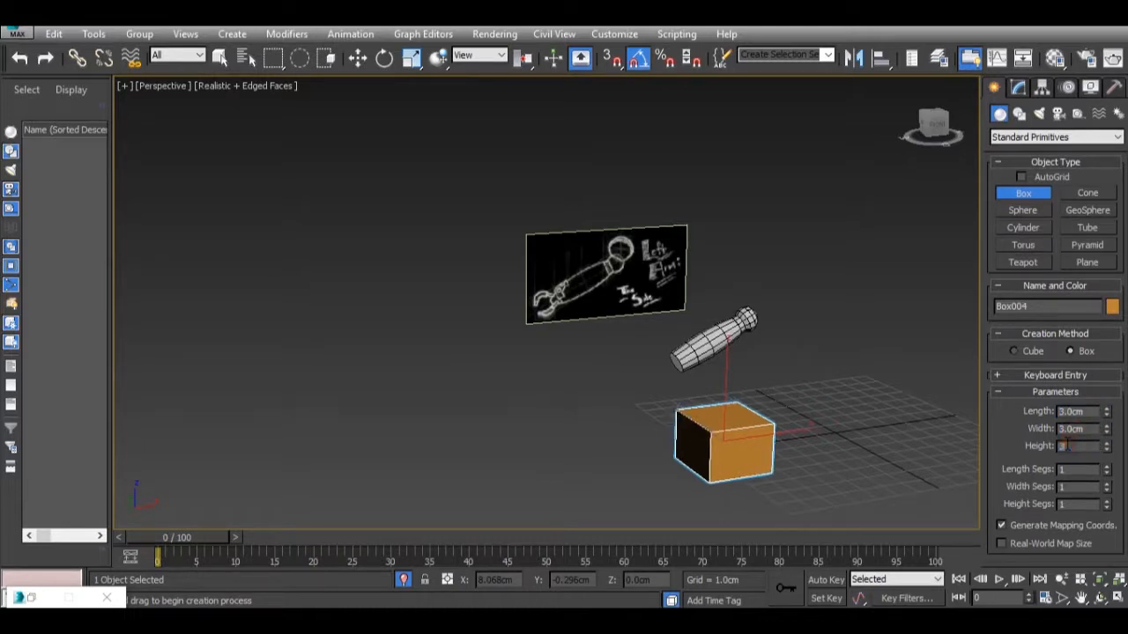
key("Return")
scroll(745, 375, "up", 3)
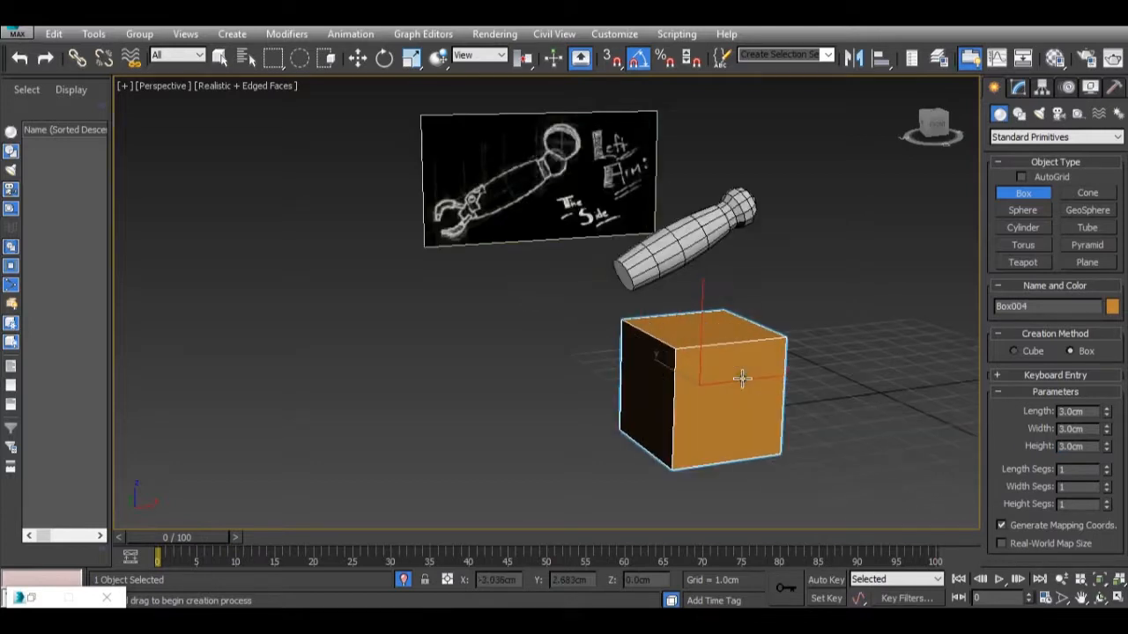
Convert the 3 cm box to an Editable Poly.
key("r")
right_click(745, 431)
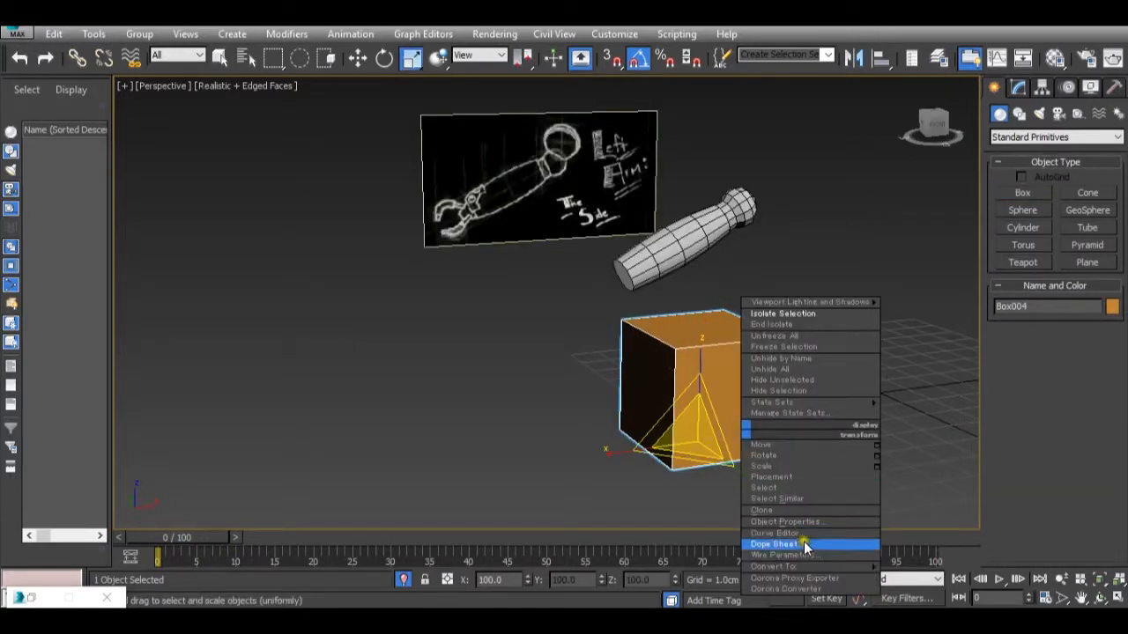
mouse_move(870, 578)
left_click(938, 552)
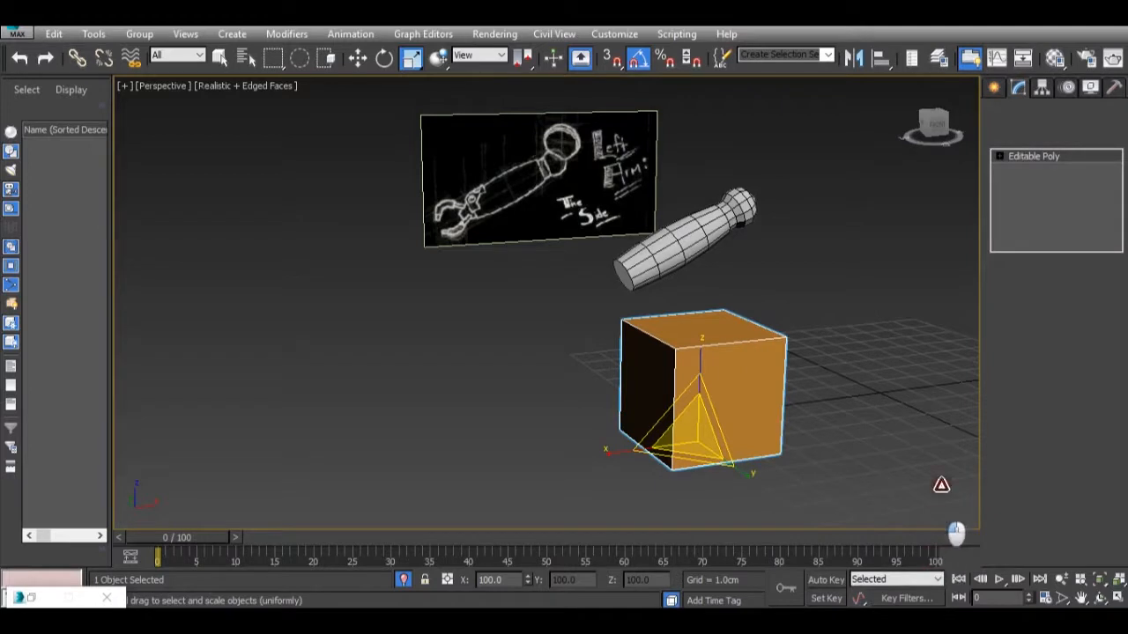
Select the four vertices on one side of the box and scale them together to form a wedge.
left_click(1011, 318)
middle_click_drag(889, 449, 670, 332, "alt")
left_click_drag(656, 308, 696, 540)
middle_click_drag(700, 455, 771, 458, "alt")
middle_click_drag(890, 421, 944, 373, "alt")
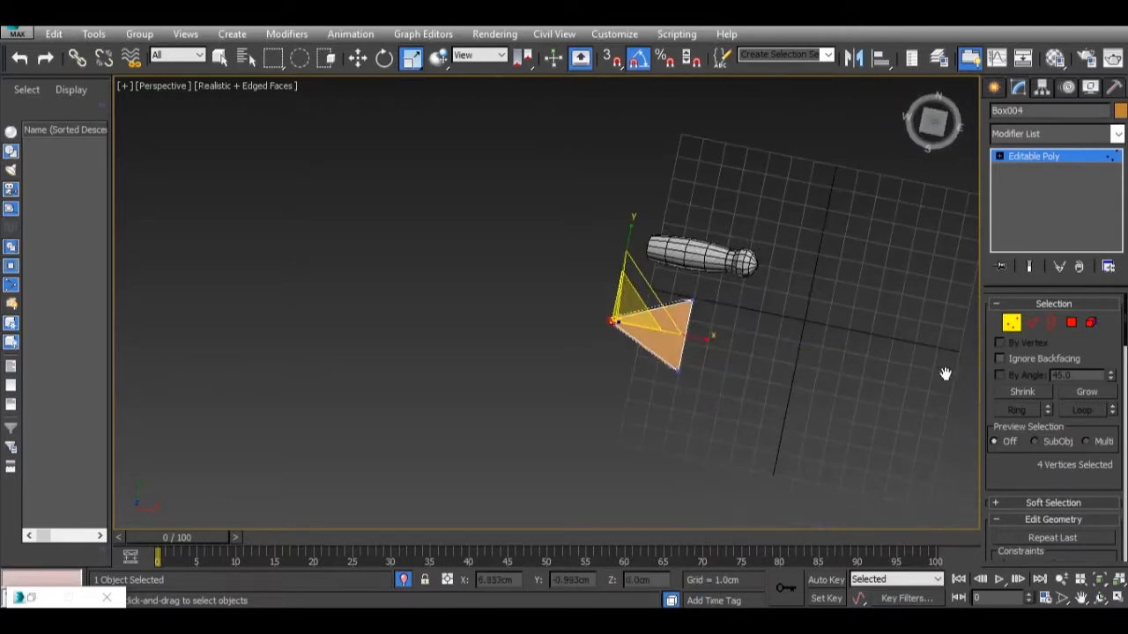
Weld the gathered vertices along the wedge's narrow edge, raising the weld threshold.
scroll(1059, 411, "down", 3)
scroll(1058, 411, "down", 10)
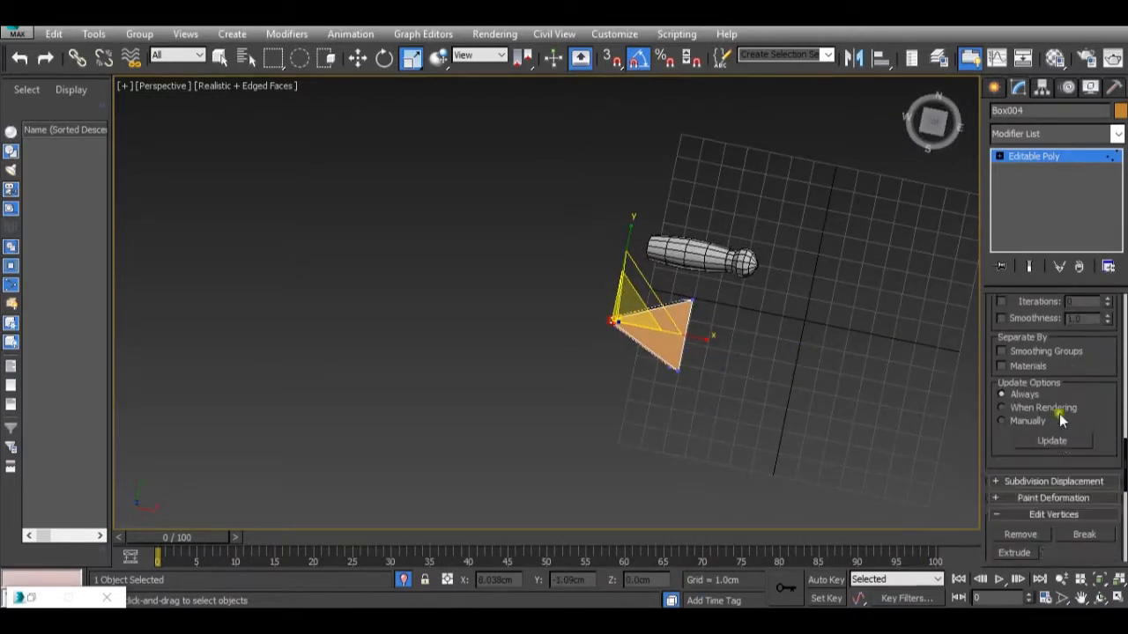
left_click(1108, 403)
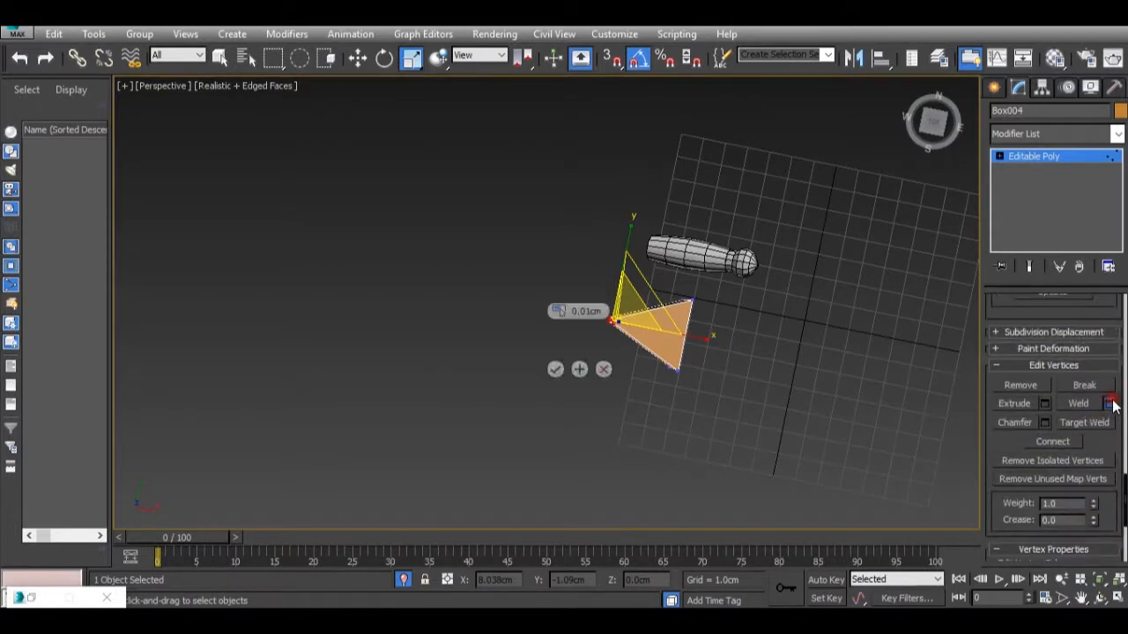
middle_click_drag(546, 394, 593, 361, "alt")
left_click_drag(558, 311, 559, 255)
left_click(556, 370)
middle_click_drag(556, 370, 558, 471, "alt")
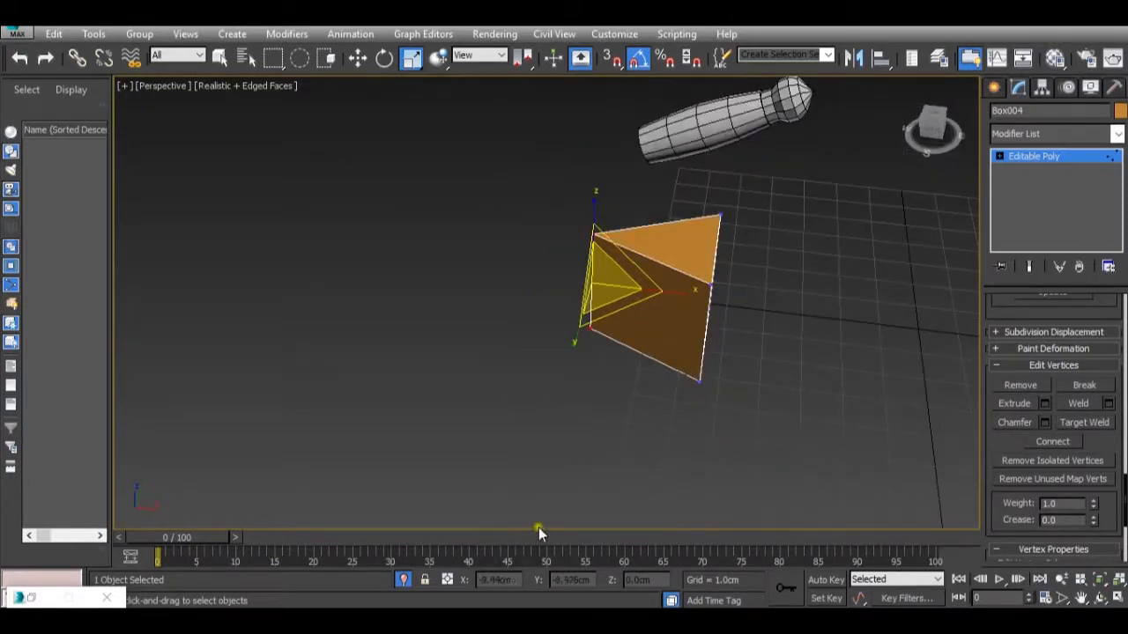
Examine the front-arm attachments in the Tachikoma.jpg and 51ImULojNTL._SY355_.jpg reference images, then return to 3ds Max.
mouse_move(756, 617)
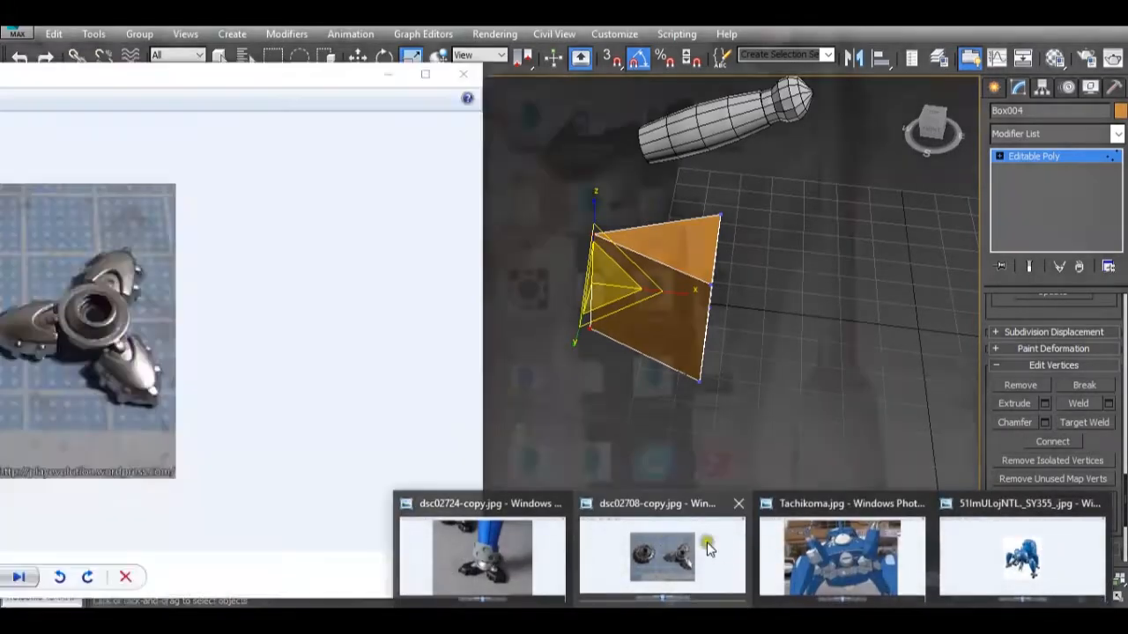
mouse_move(789, 543)
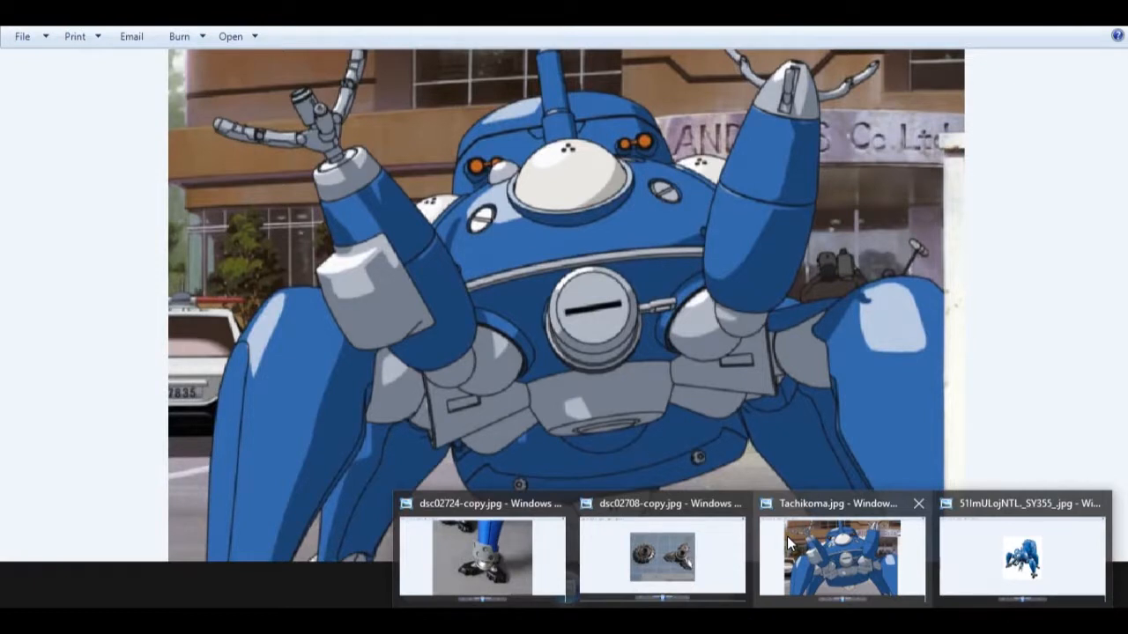
mouse_move(956, 541)
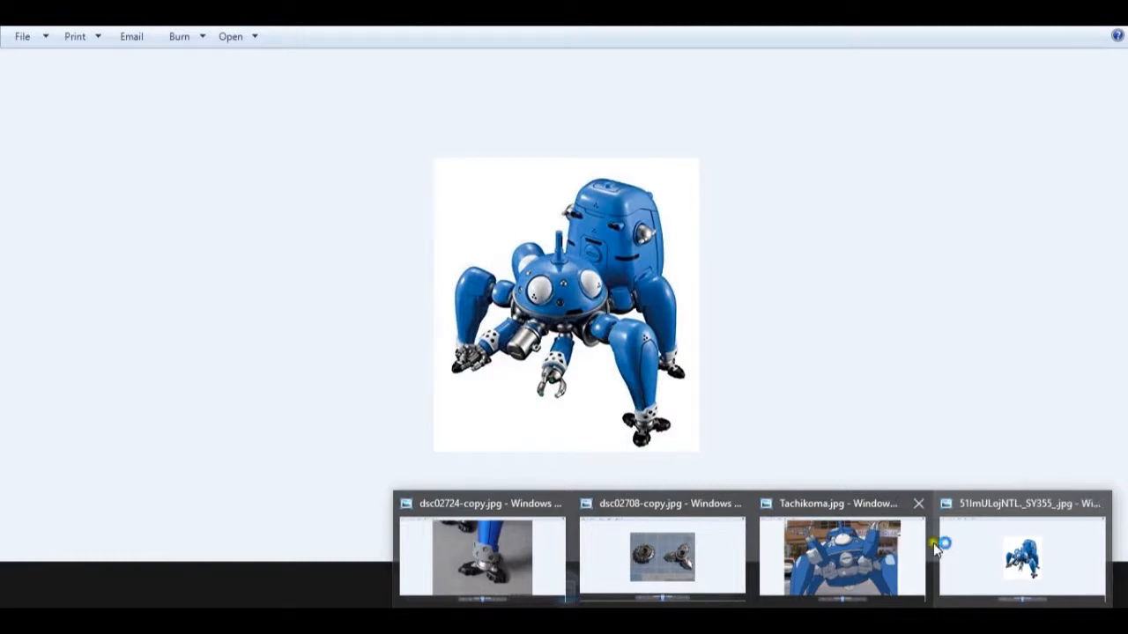
mouse_move(838, 555)
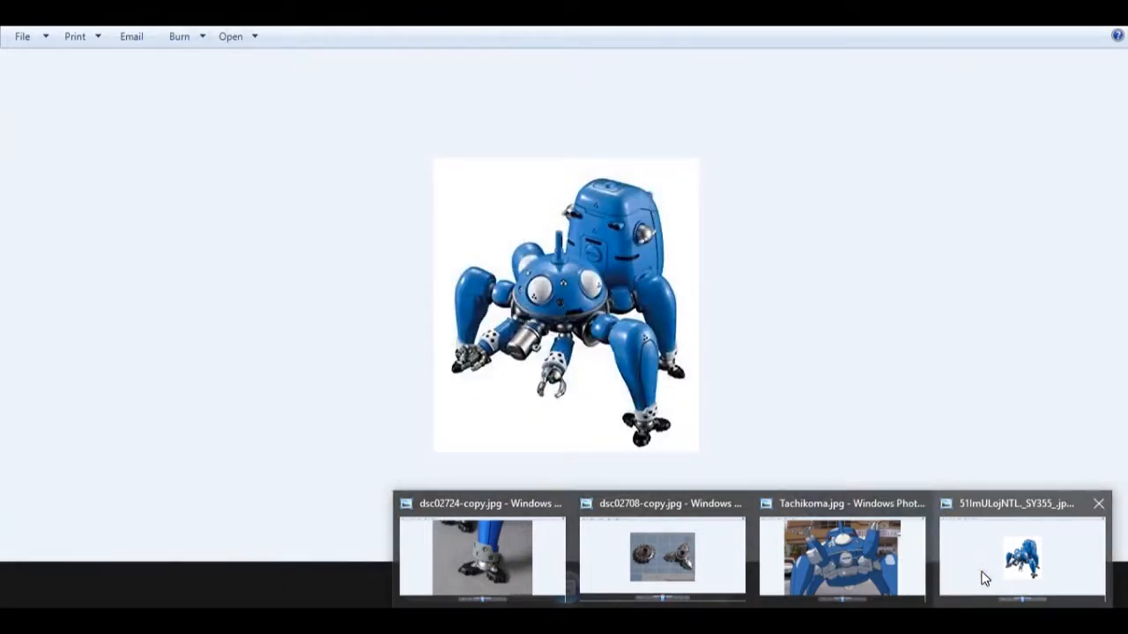
left_click(984, 577)
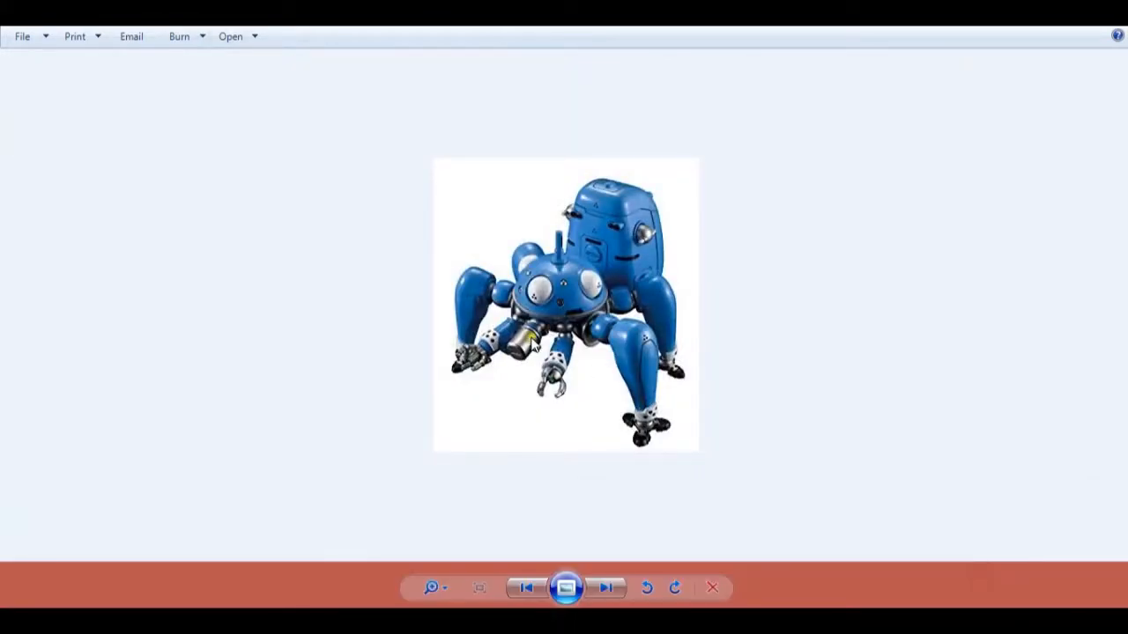
scroll(450, 390, "up", 3)
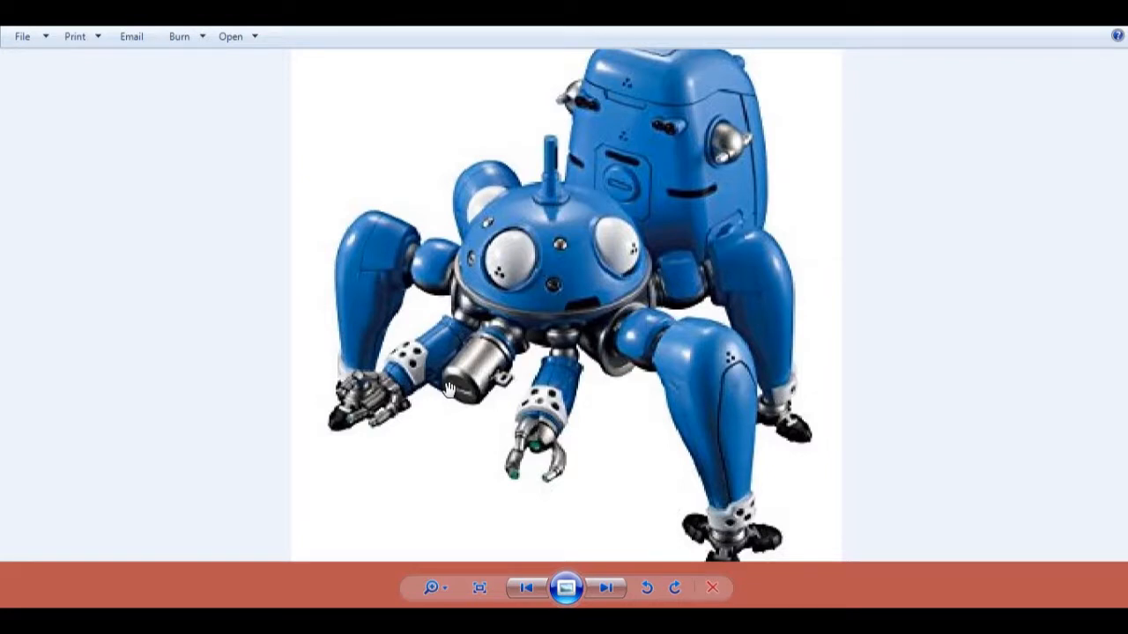
scroll(449, 390, "down", 3)
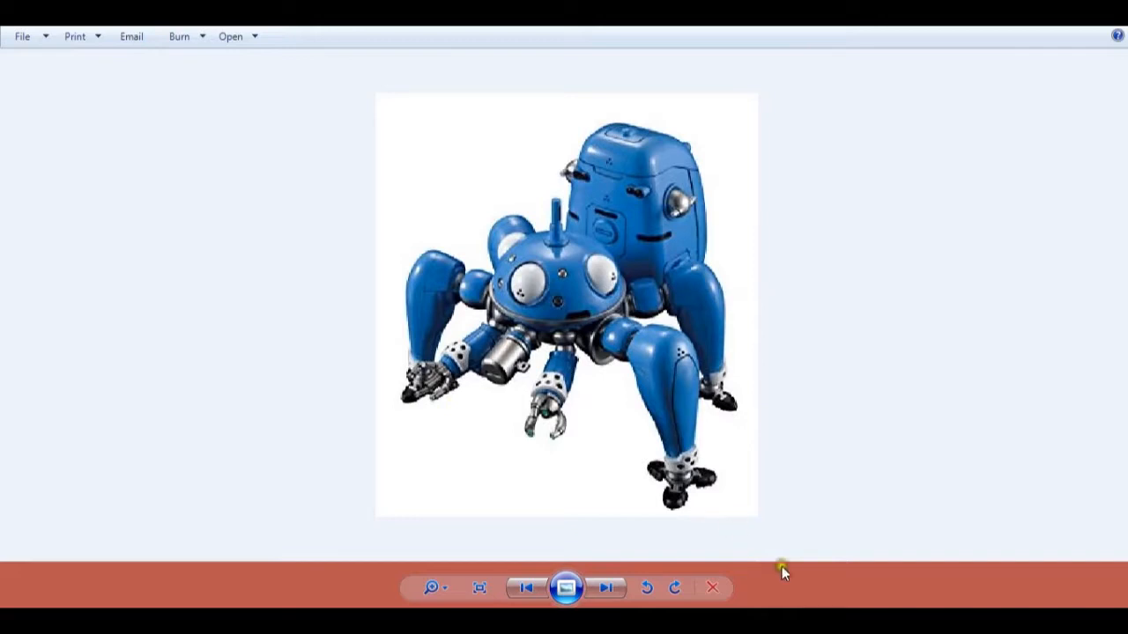
key("alt+Tab")
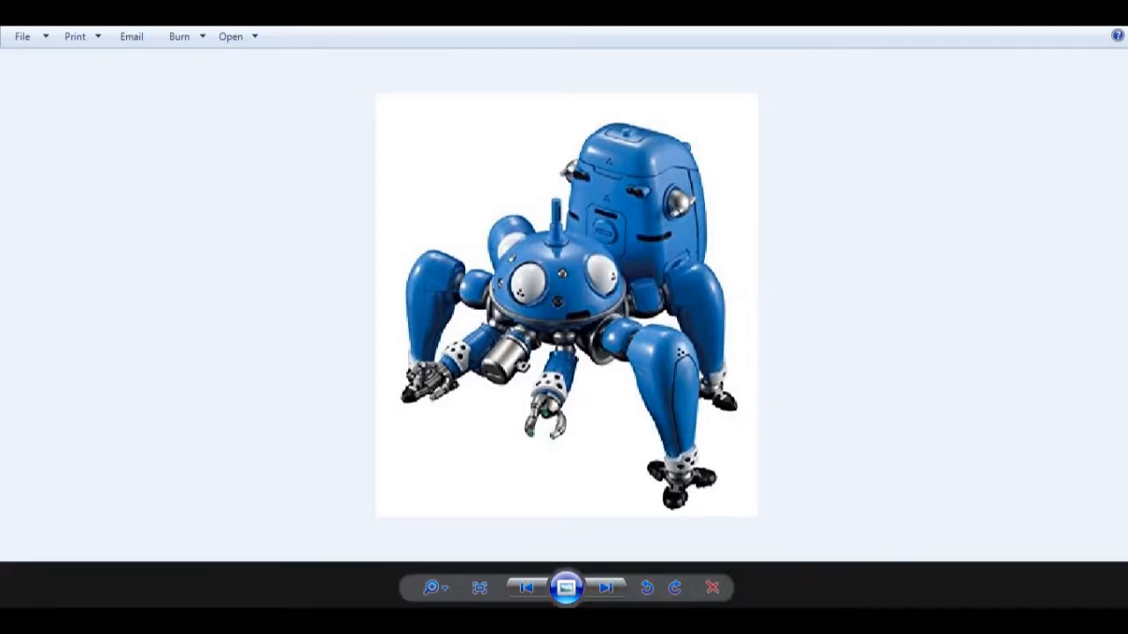
Leave Vertex level and delete the wedge-shaped box.
left_click(1027, 158)
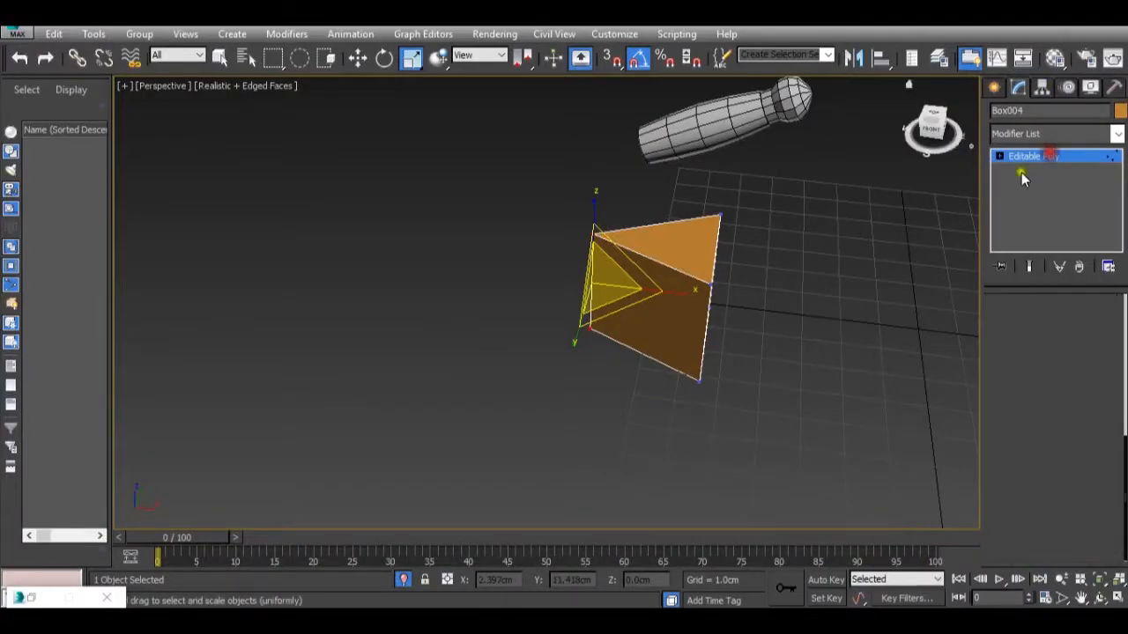
key("Delete")
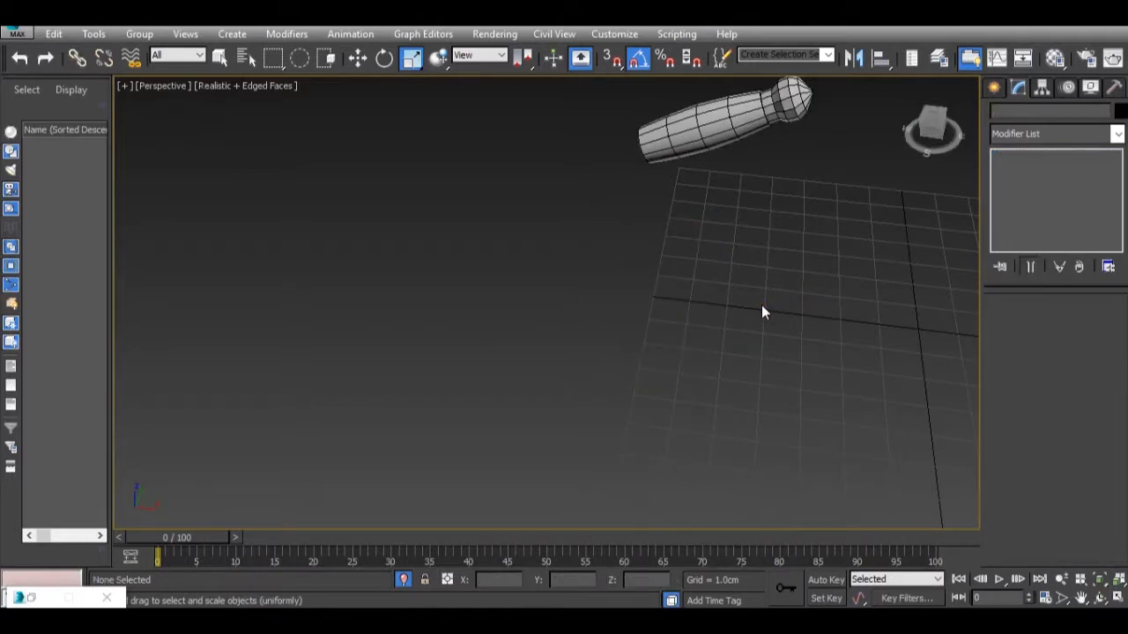
middle_click_drag(744, 296, 784, 364, "alt")
middle_click_drag(931, 220, 743, 420, "alt")
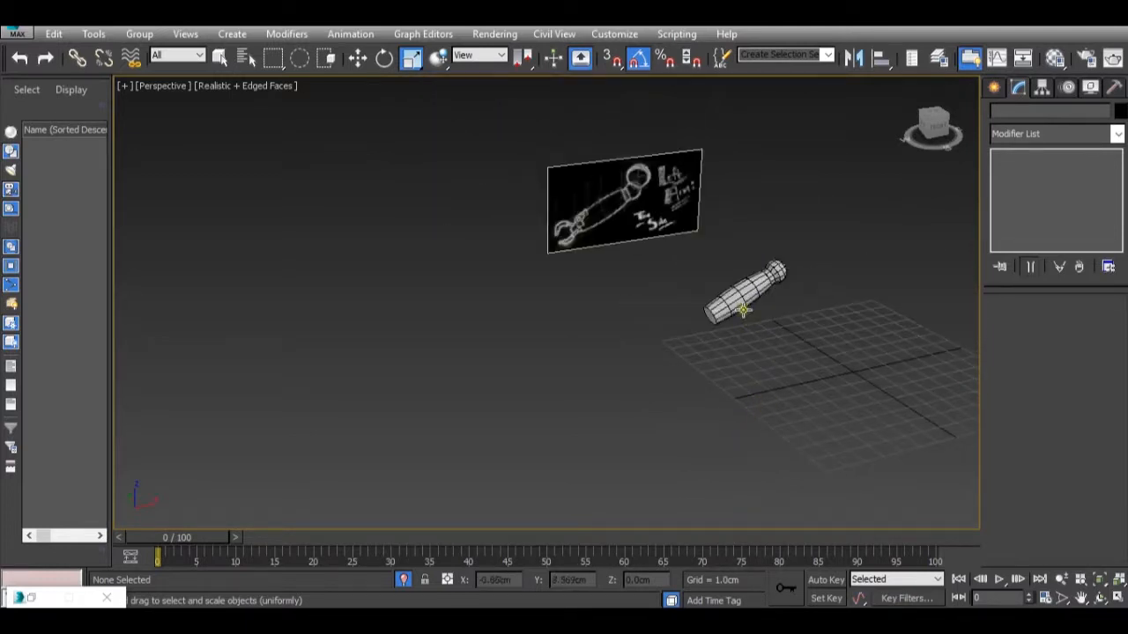
Create a standard Cylinder primitive on the grid below the arm, about 0.73 cm in radius and 1.97 cm high.
left_click(993, 88)
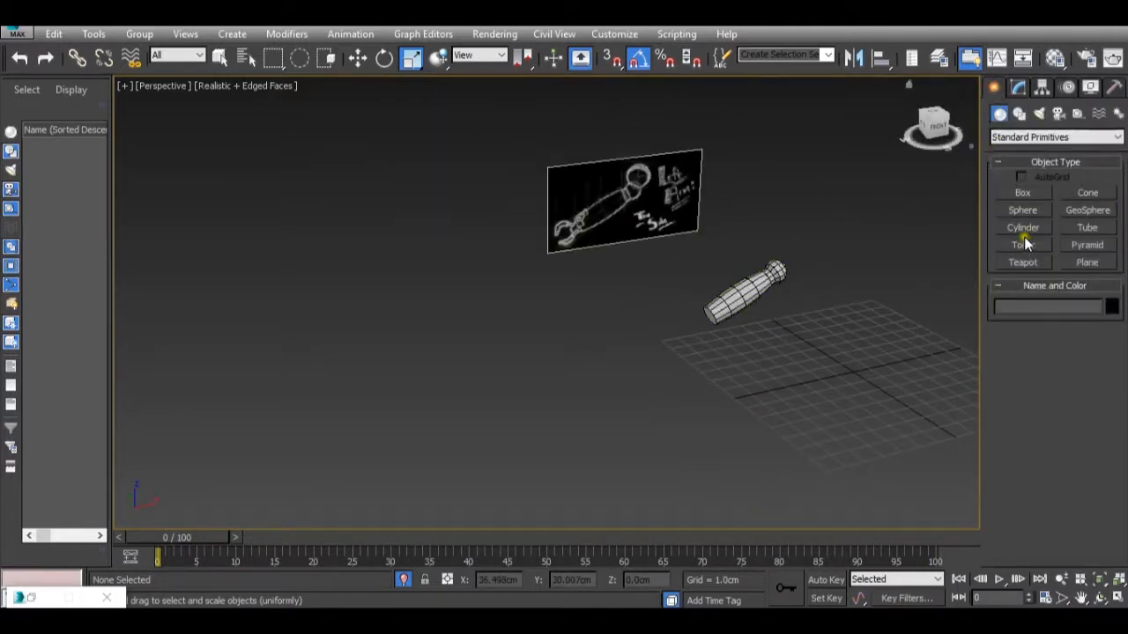
left_click(1023, 228)
left_click_drag(763, 402, 767, 407)
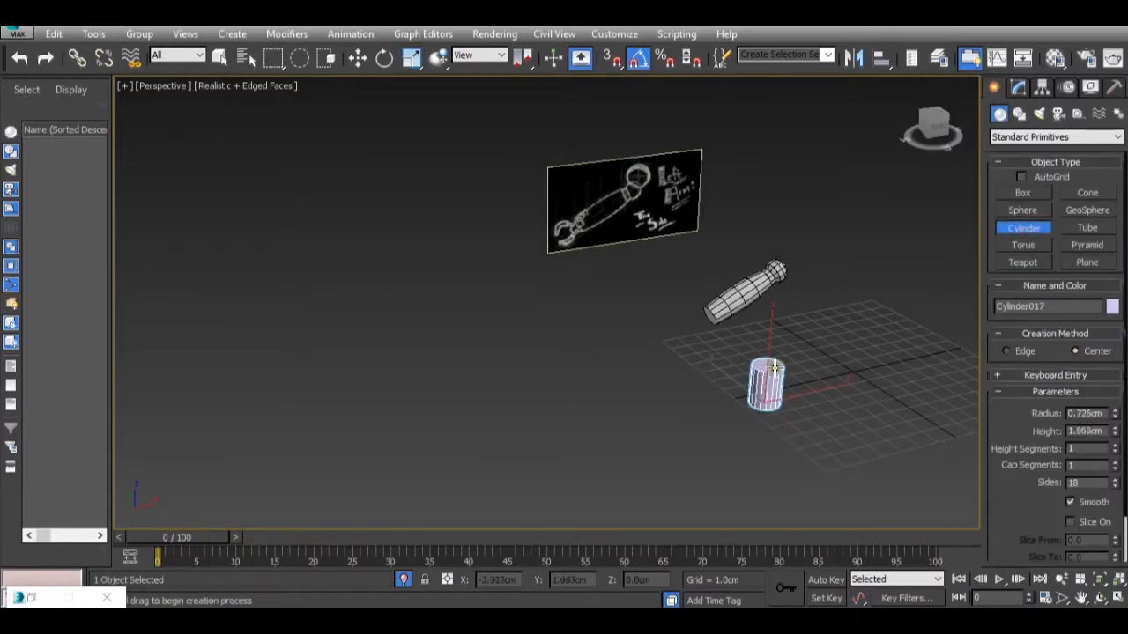
scroll(776, 390, "up", 5)
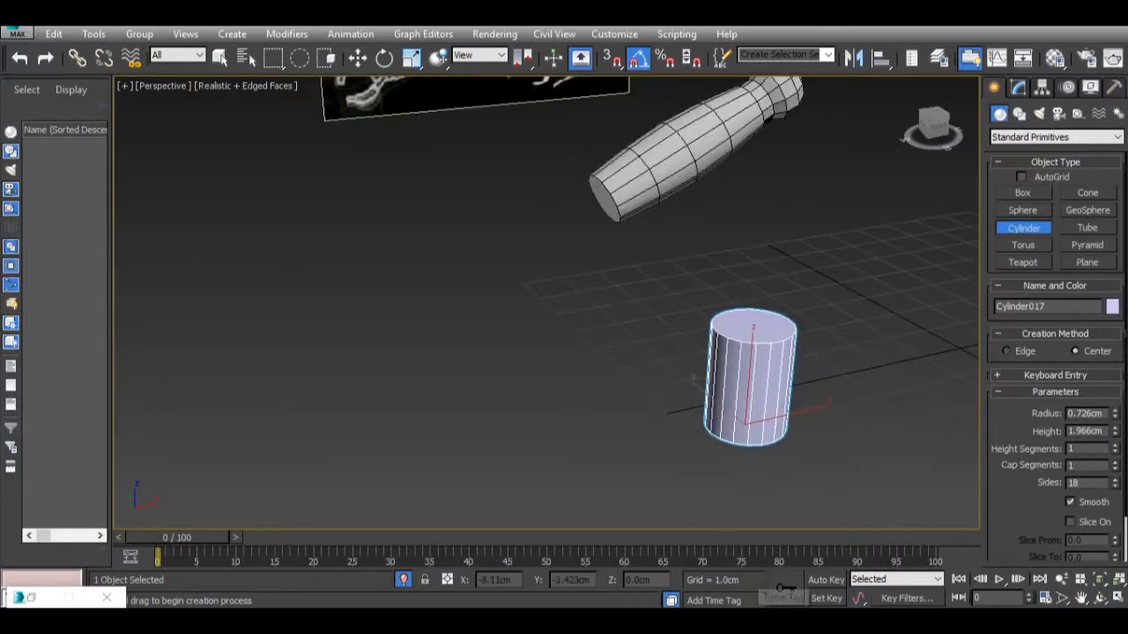
Compare the new cylinder with the arm-mounted block in the Tachikoma.jpg reference image.
mouse_move(658, 542)
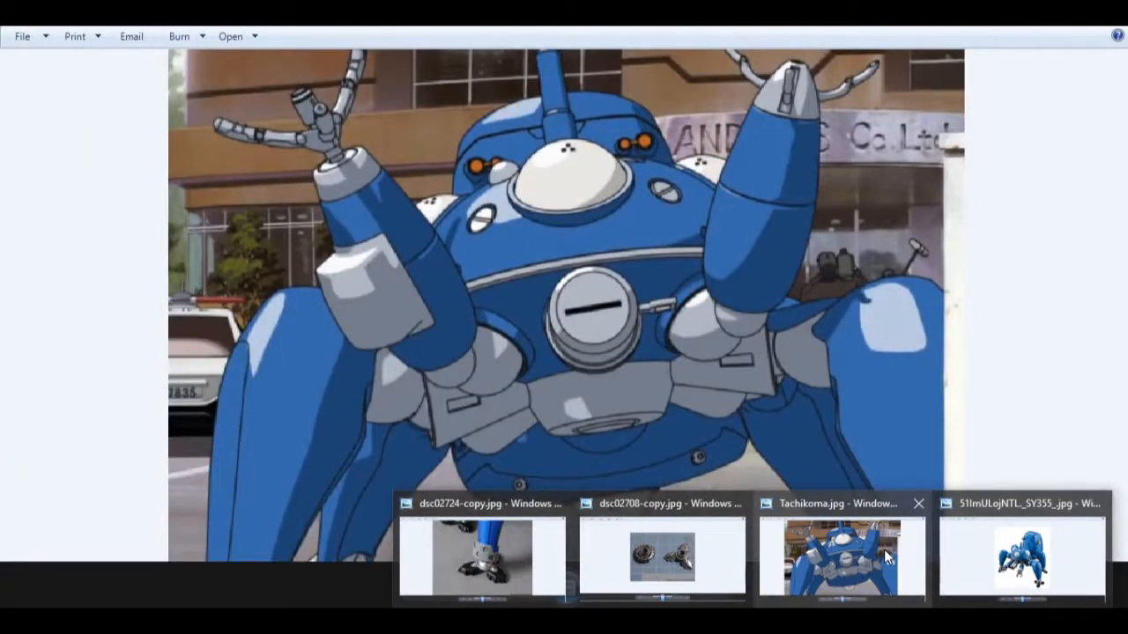
scroll(753, 333, "up", 3)
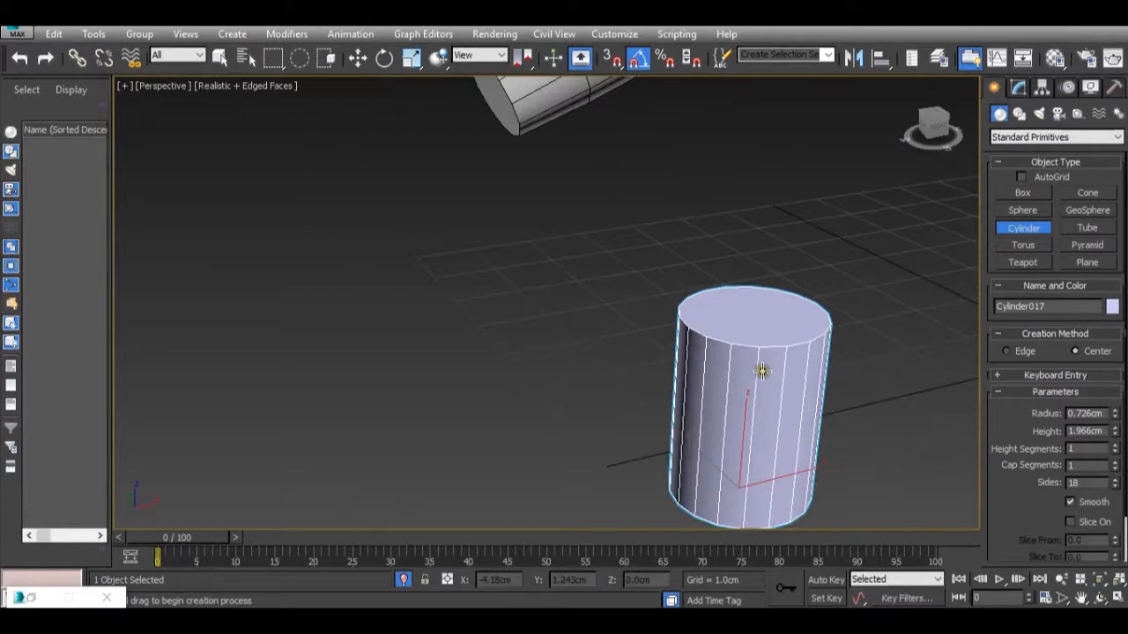
scroll(670, 320, "down", 4)
scroll(692, 392, "up", 2)
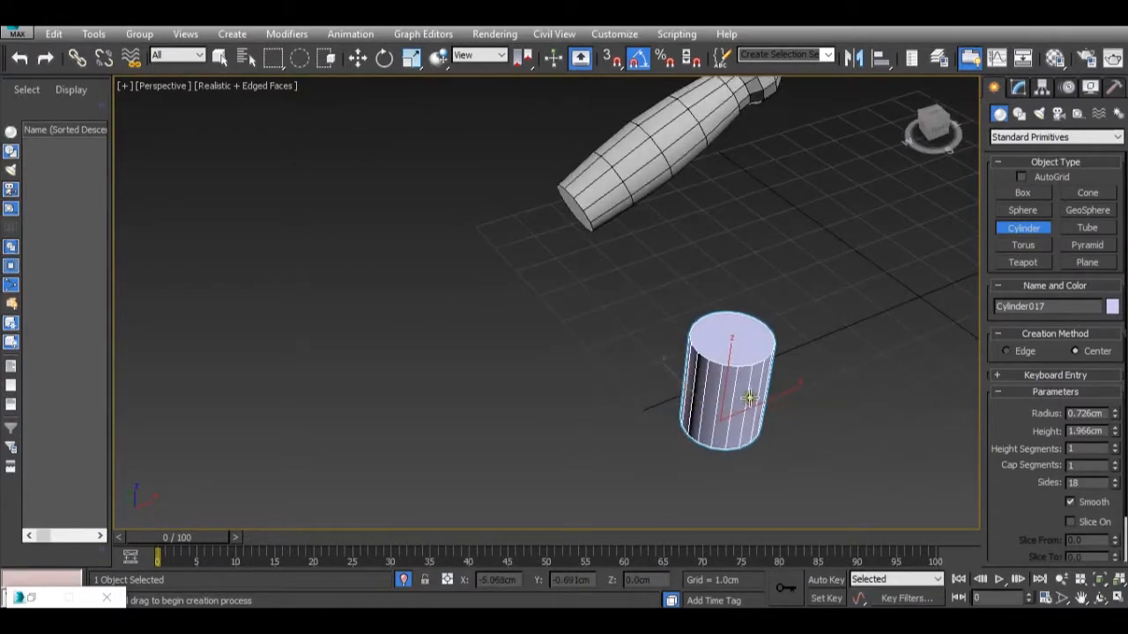
middle_click_drag(773, 408, 672, 385, "alt")
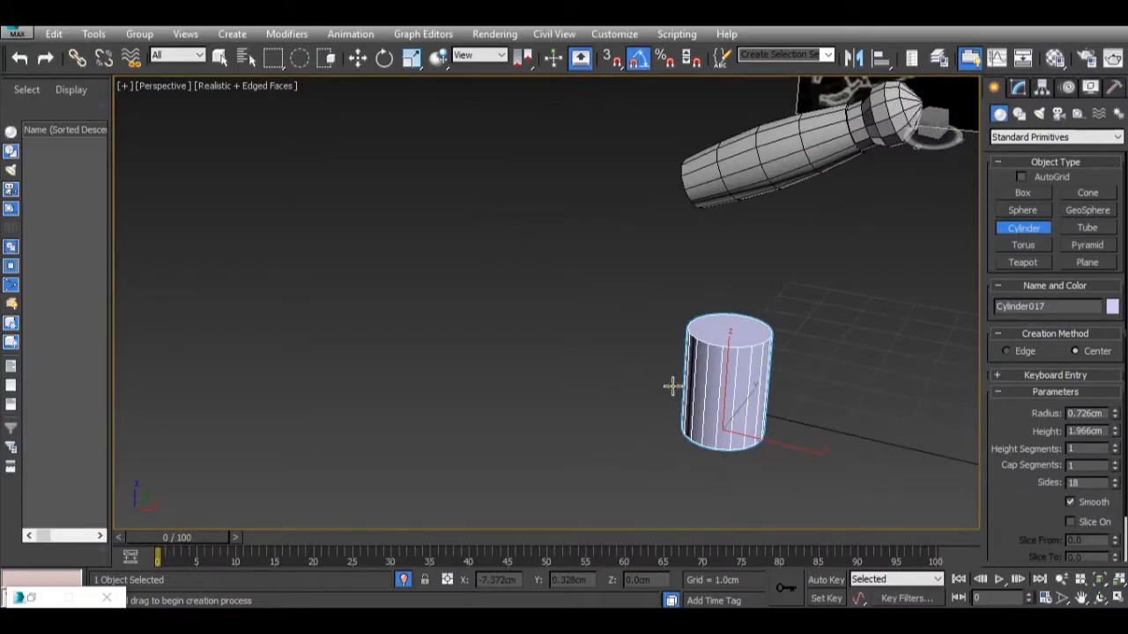
scroll(726, 390, "up", 3)
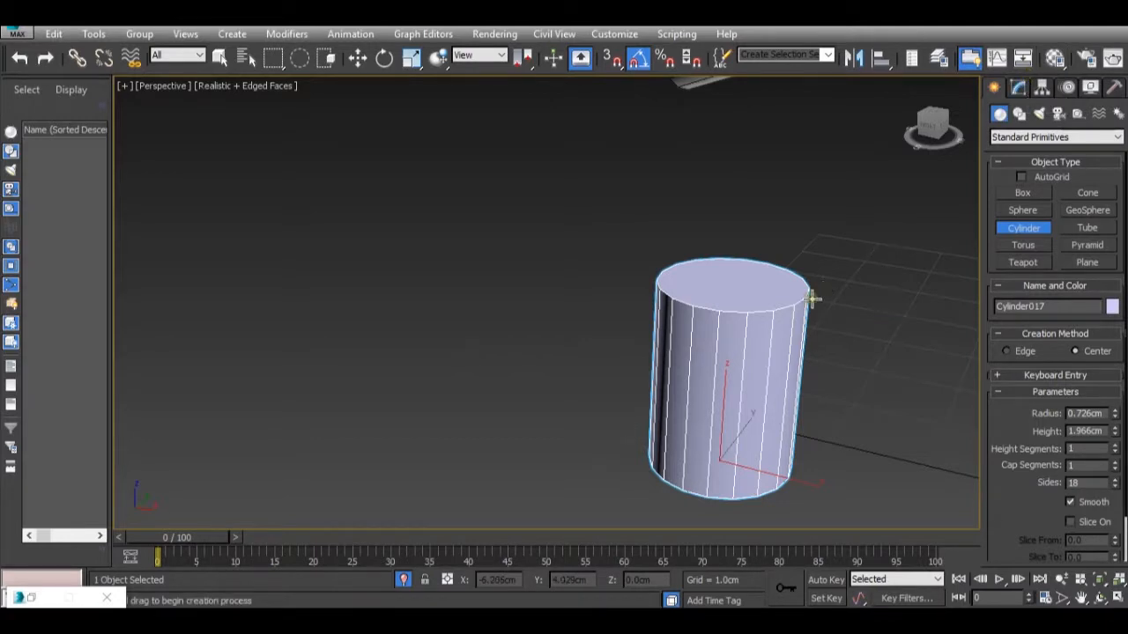
Convert the cylinder to an Editable Poly.
right_click(768, 367)
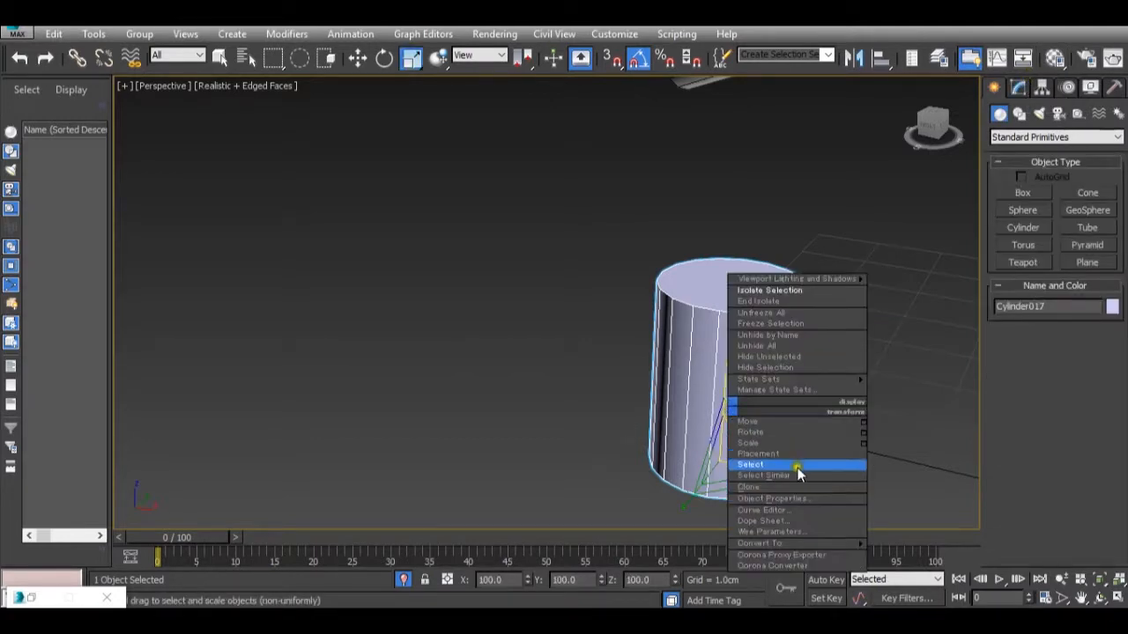
mouse_move(827, 545)
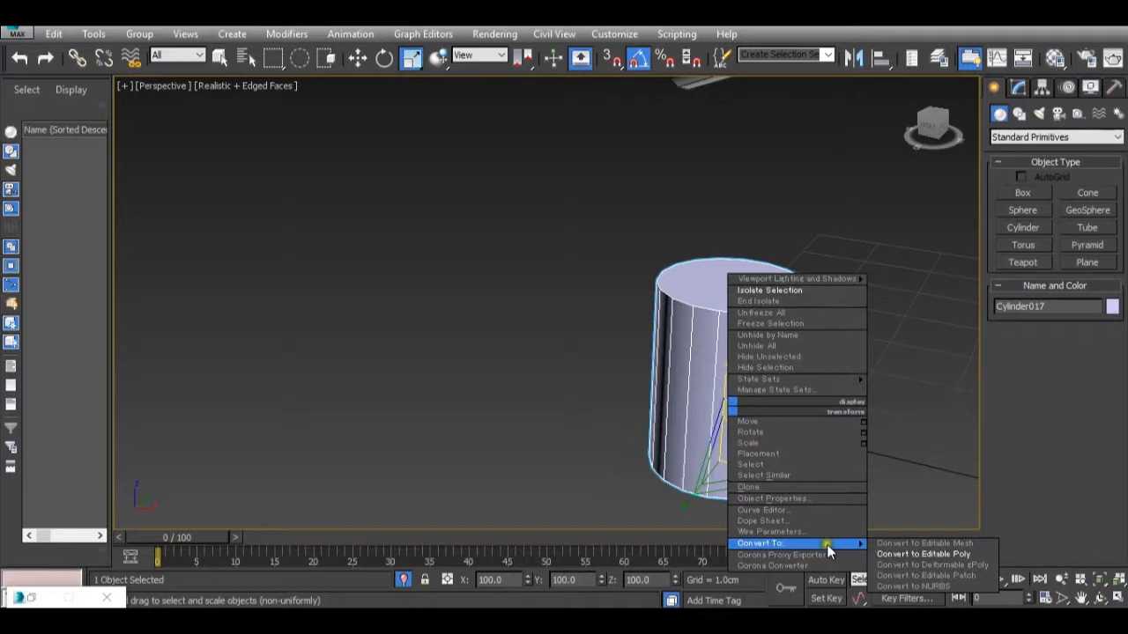
left_click(907, 555)
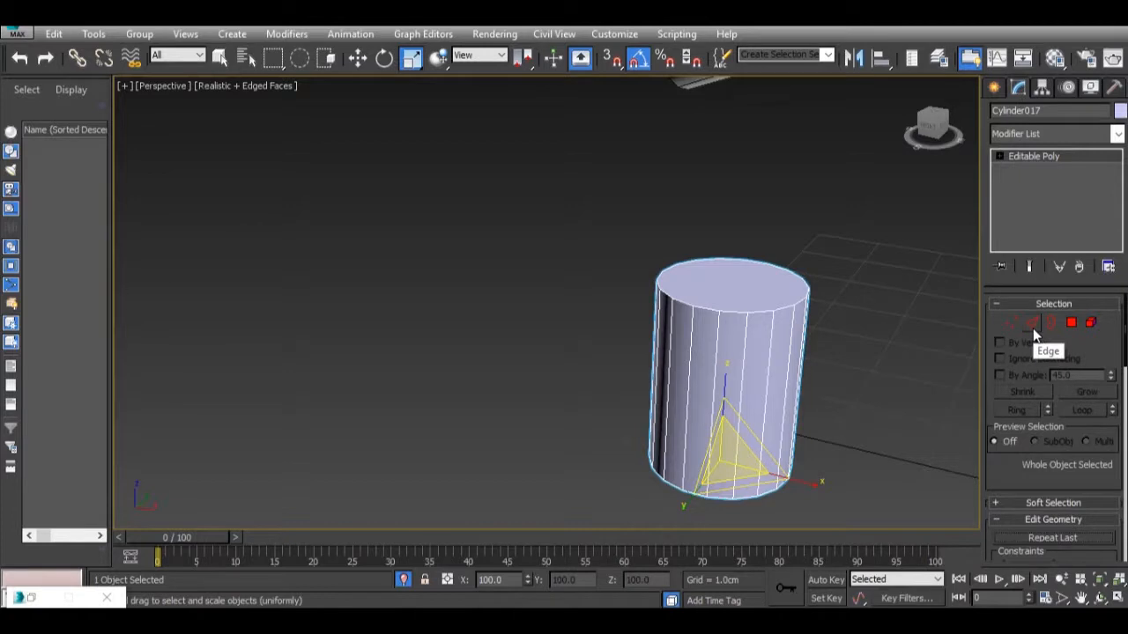
Select pairs of adjacent side polygons spaced around the cylinder, then leave Polygon level.
left_click(1071, 322)
left_click(699, 357)
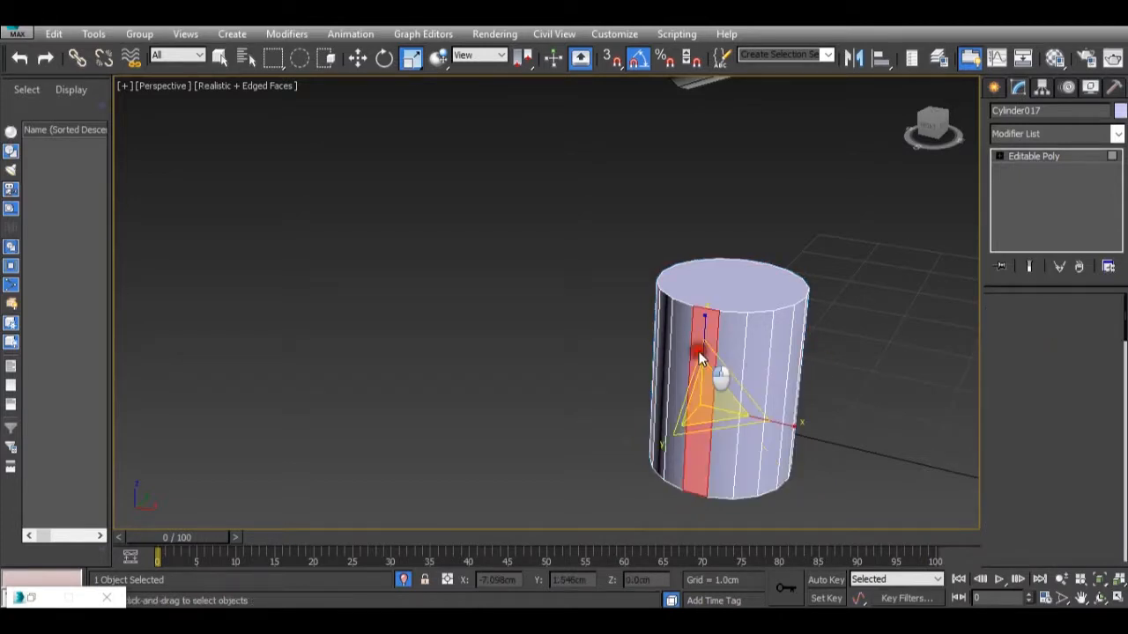
left_click(678, 335, "ctrl")
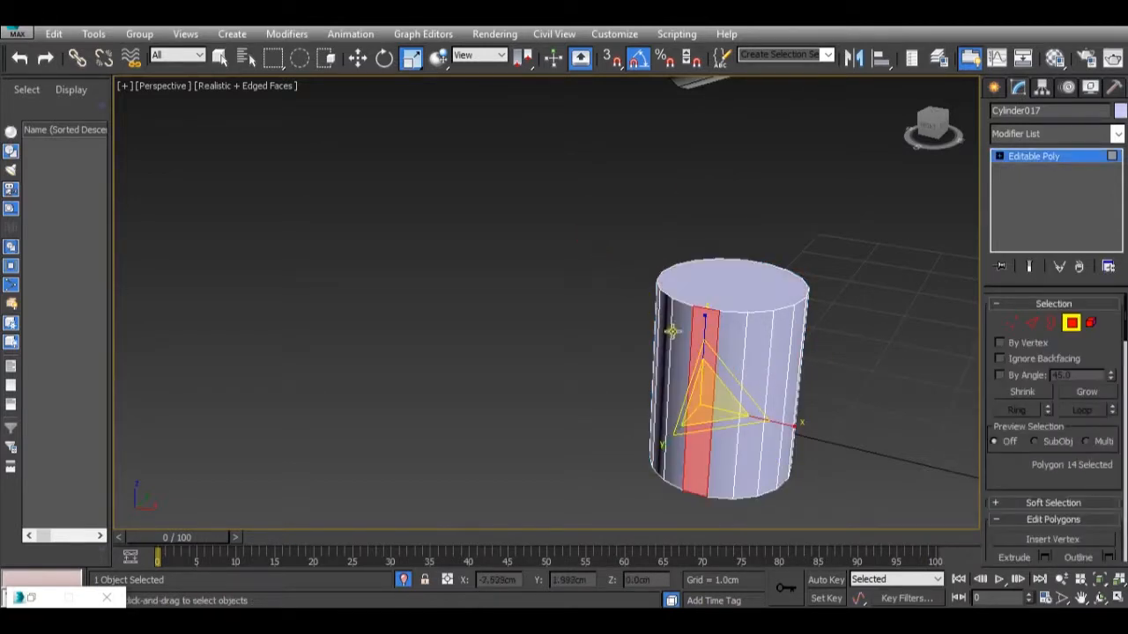
middle_click_drag(642, 387, 621, 397, "alt")
left_click(568, 367, "ctrl")
middle_click_drag(549, 396, 717, 426, "alt")
left_click(602, 477, "ctrl")
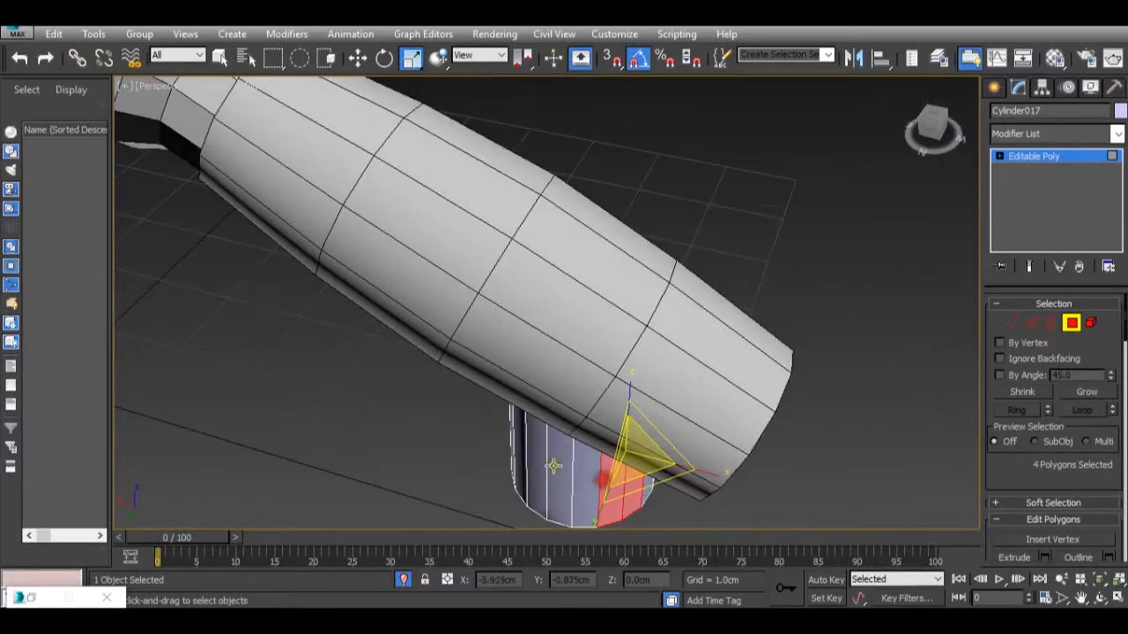
middle_click_drag(554, 466, 631, 441, "alt")
left_click(560, 421, "ctrl")
left_click(548, 423, "ctrl")
middle_click_drag(547, 424, 678, 409, "alt")
scroll(678, 408, "down", 6)
scroll(740, 455, "up", 4)
left_click(1067, 158)
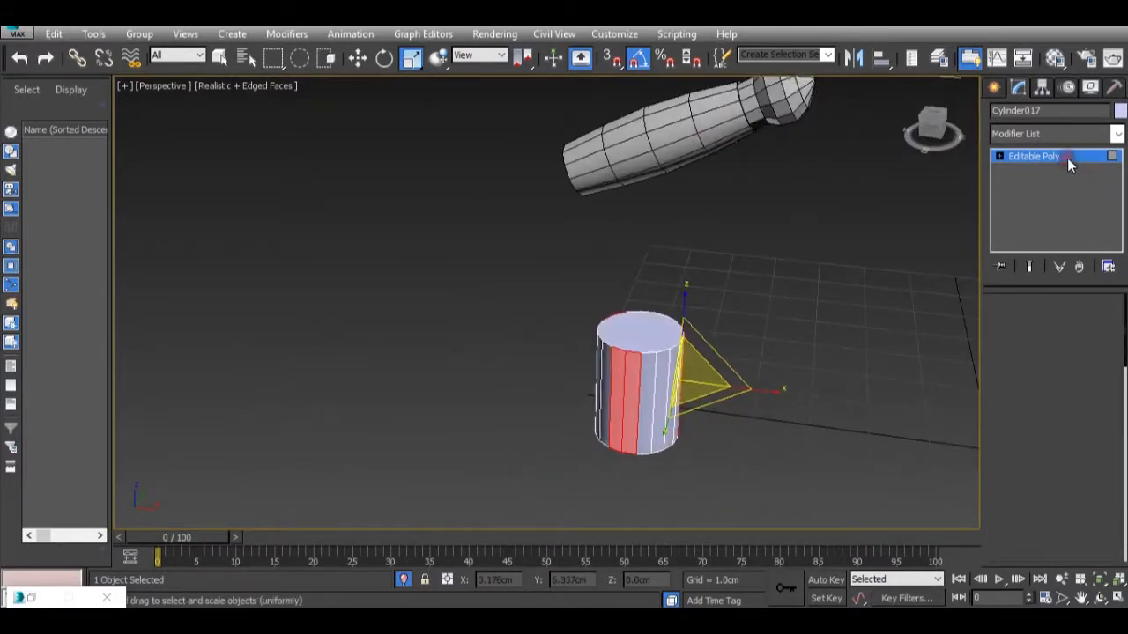
Extrude the selected side polygons of the cylinder outward by 1.0 cm, then leave Polygon level.
left_click(1061, 318)
scroll(997, 438, "down", 5)
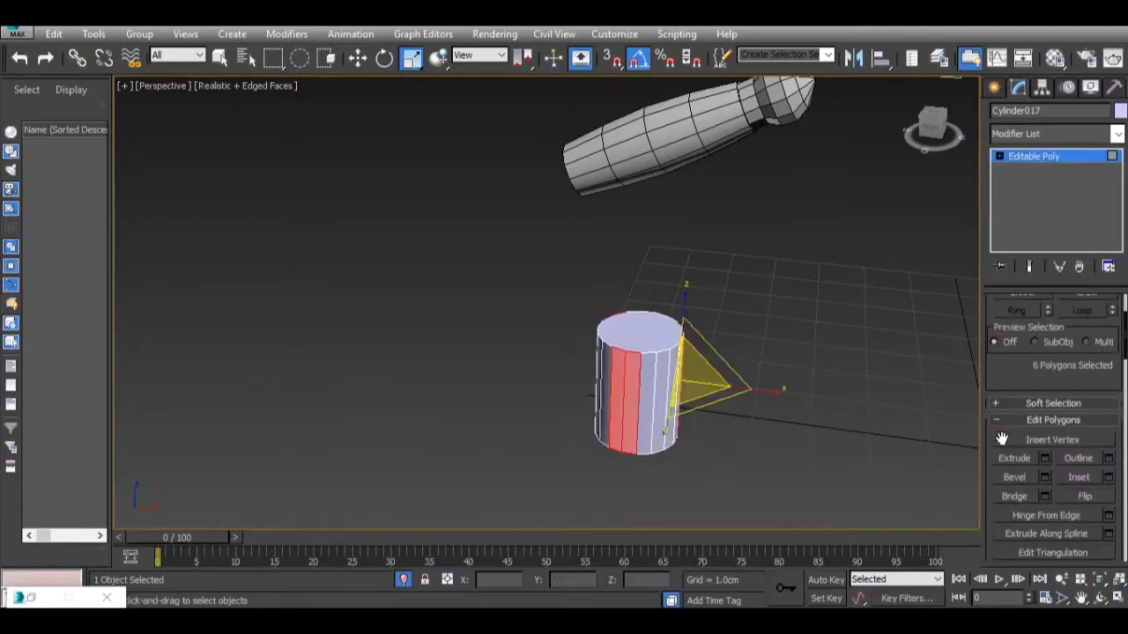
left_click(1046, 382)
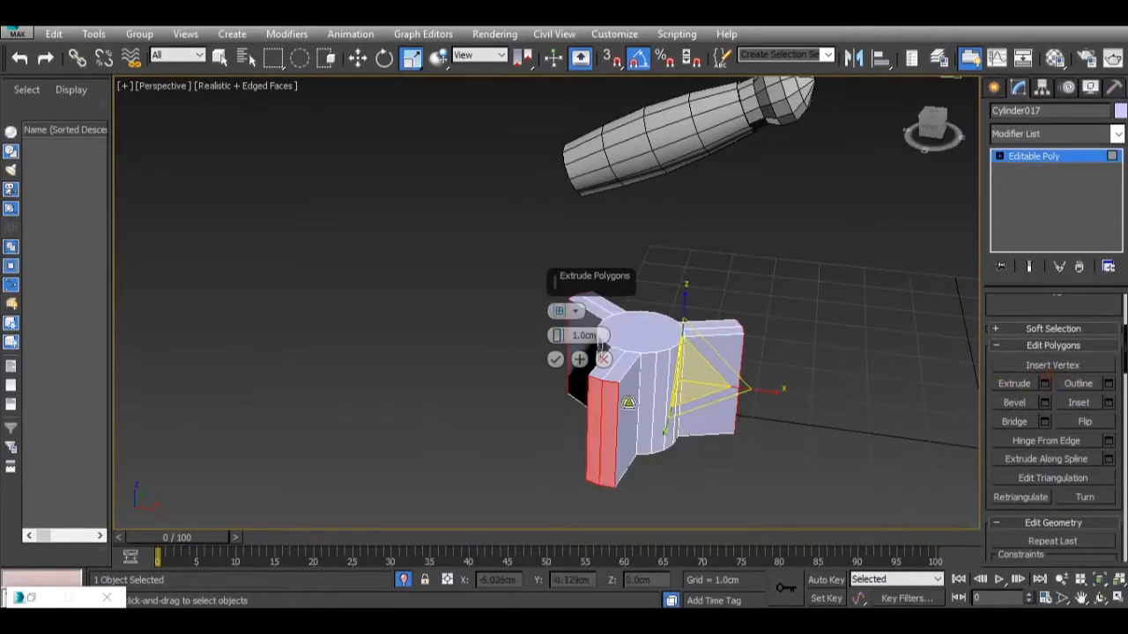
left_click(556, 359)
scroll(705, 396, "down", 4)
middle_click_drag(705, 397, 728, 362, "alt")
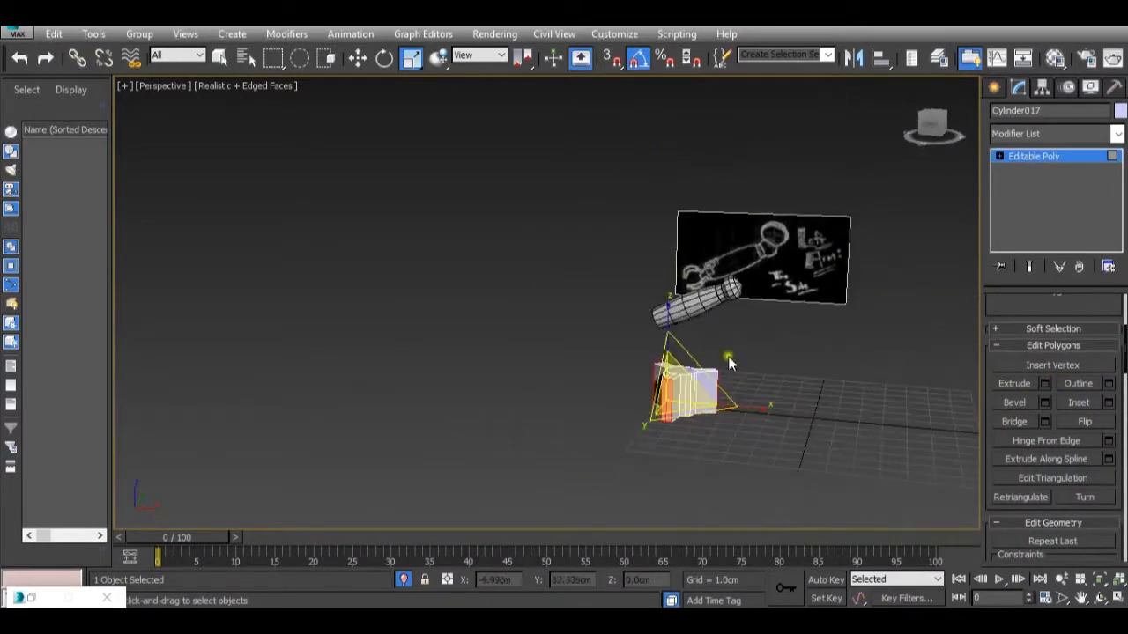
left_click(1041, 164)
Flatten the three-pronged cylinder vertically and raise it to about Z 3.979 cm, level with the arm's open end.
middle_click_drag(904, 235, 661, 322, "alt")
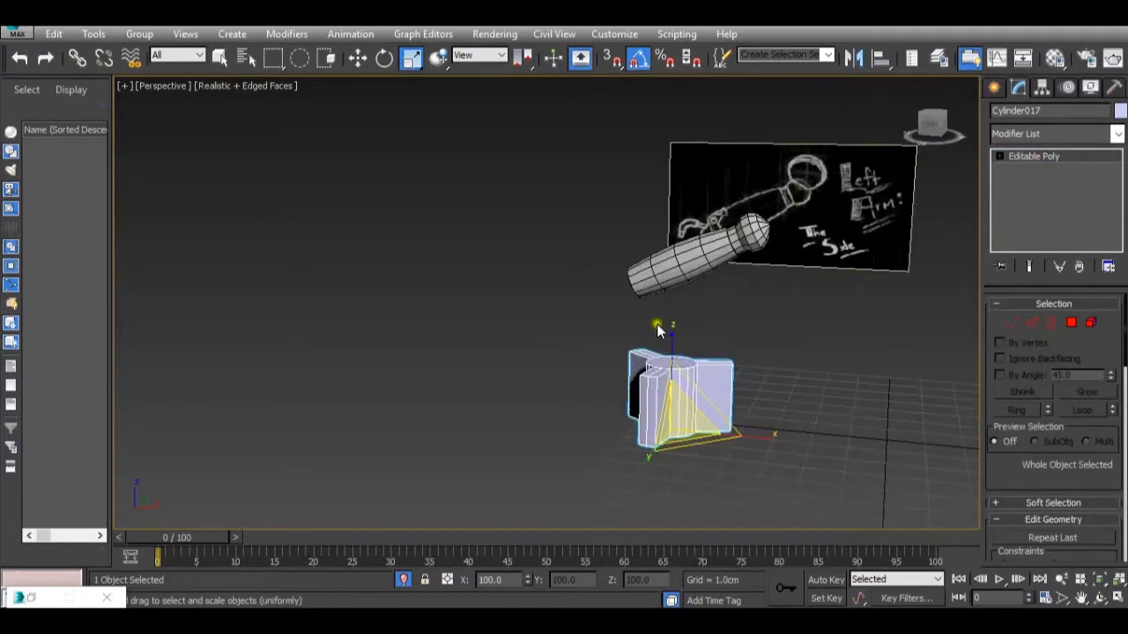
left_click_drag(676, 334, 702, 501)
key("w")
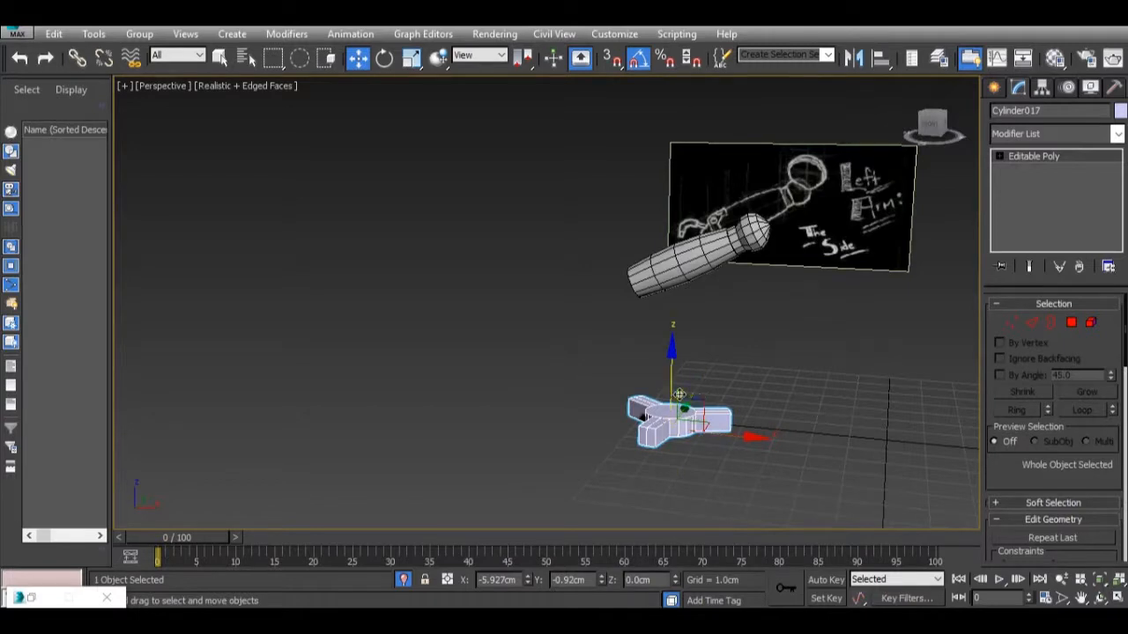
left_click_drag(667, 367, 635, 230)
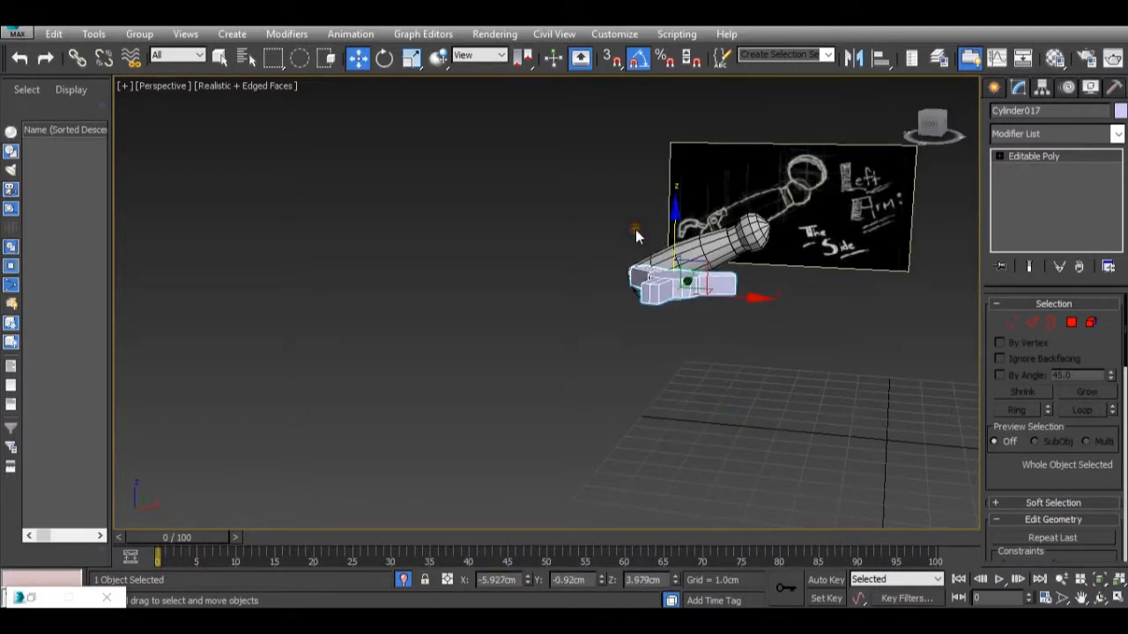
Rotate the three-pronged piece upright to about X 90, Y -70, Z -90 degrees so its flat face points along the arm.
key("e")
left_click_drag(756, 266, 686, 204)
key("ctrl+z")
middle_click_drag(682, 280, 727, 429, "alt")
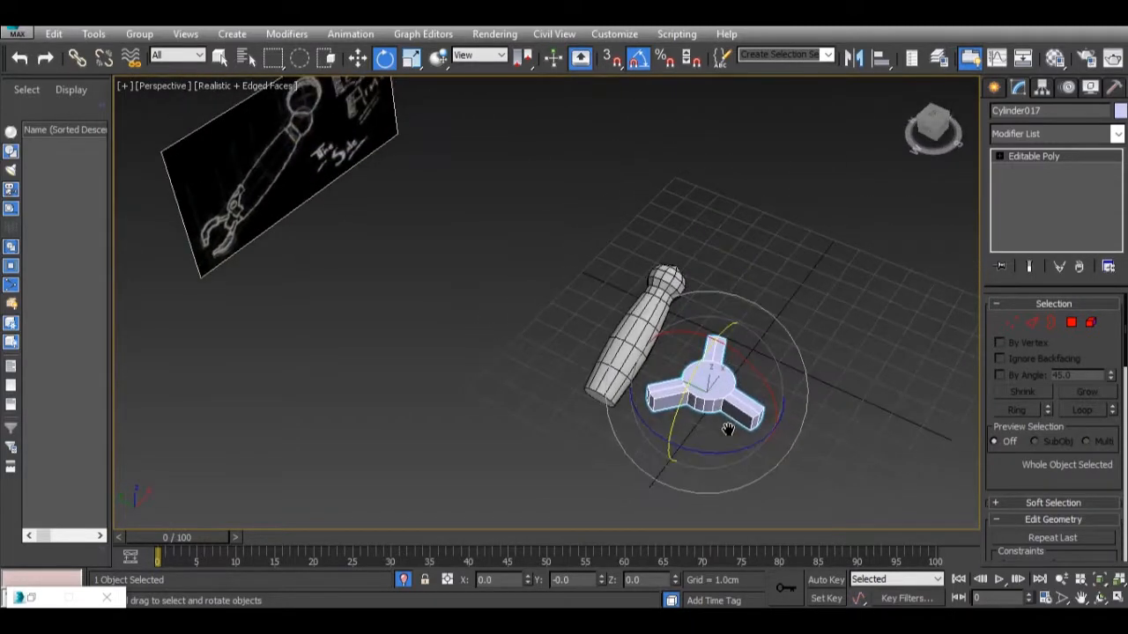
mouse_move(718, 451)
left_mouse_down()
mouse_move(722, 471)
mouse_move(702, 459)
left_mouse_up()
left_click_drag(700, 366, 662, 432)
middle_click_drag(662, 431, 692, 373, "alt")
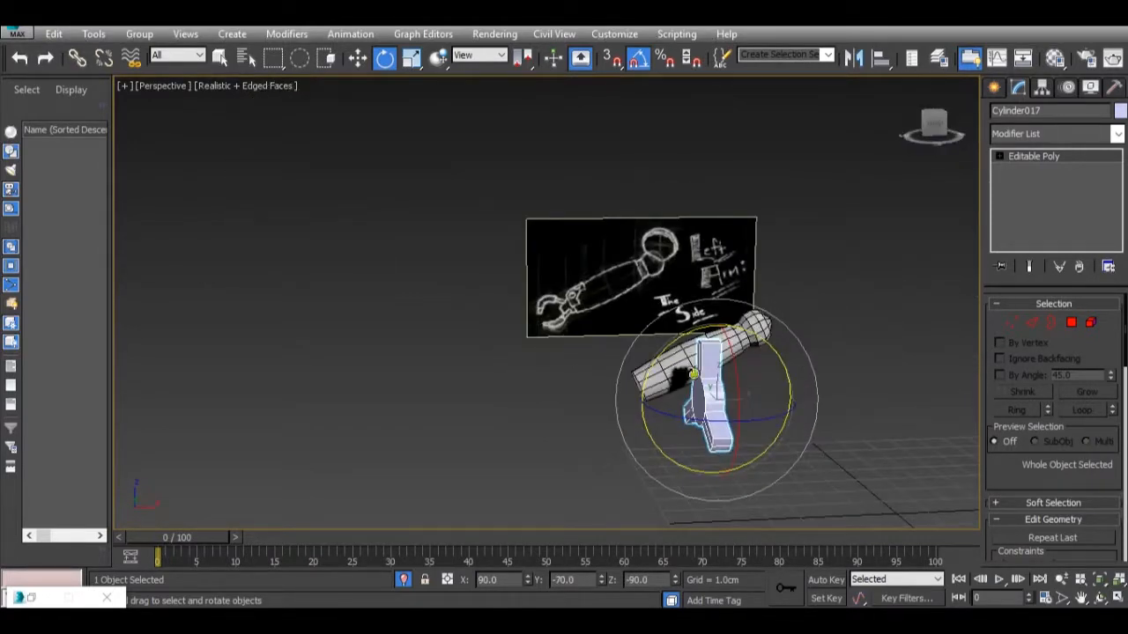
Move the three-pronged piece in front of the arm's open end, to about X -8.19, Y 1.414, Z 2.976 cm.
key("w")
left_click_drag(749, 397, 615, 402)
middle_click_drag(617, 401, 686, 412, "alt")
left_click_drag(648, 388, 567, 361)
middle_click_drag(566, 361, 687, 410, "alt")
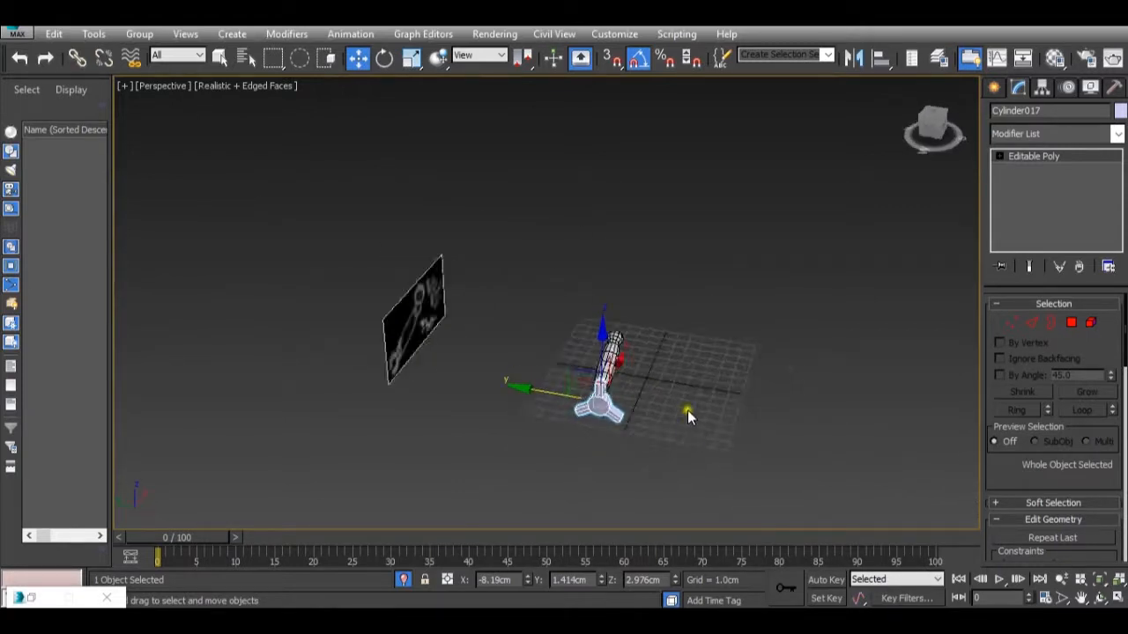
Bring back all the hidden robot parts and reference planes around the arm.
scroll(687, 410, "up", 5)
right_click(684, 400)
left_click(714, 339)
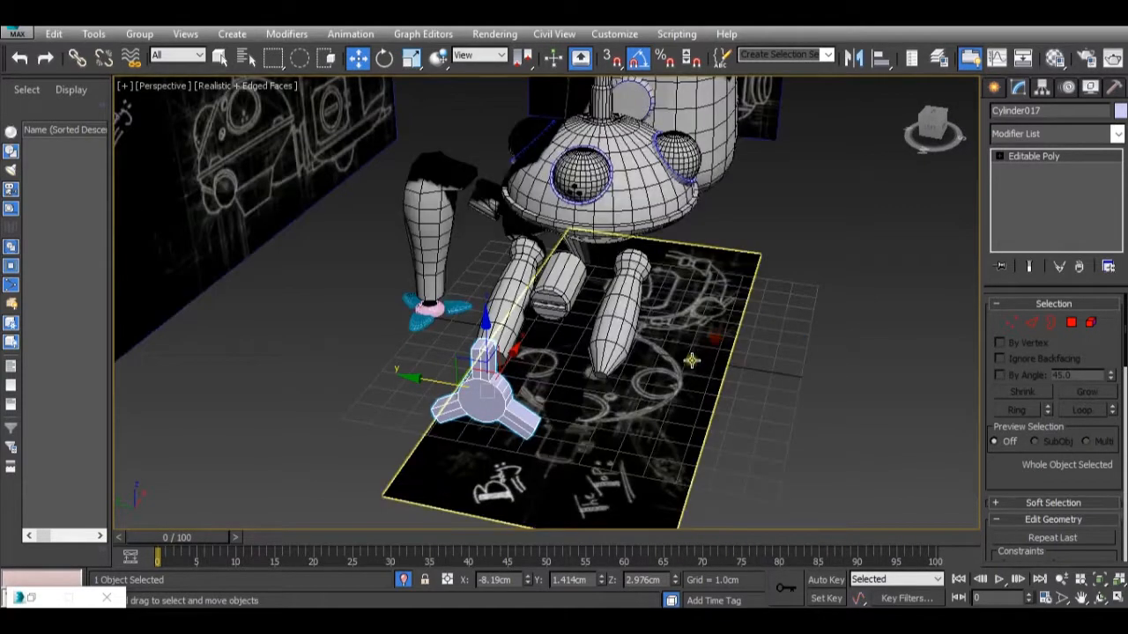
scroll(691, 361, "down", 5)
scroll(558, 374, "up", 3)
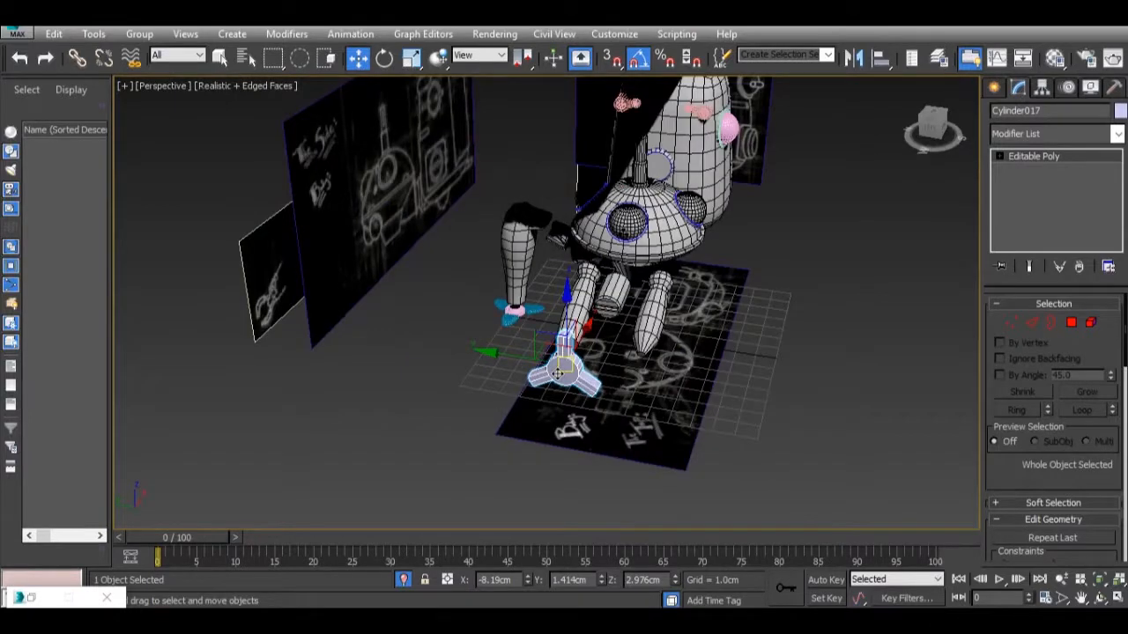
Scale the three-pronged piece down uniformly and move it closer to the arm's end, to about X -7.789 cm.
key("r")
left_click_drag(569, 374, 580, 432)
key("w")
scroll(577, 353, "up", 3)
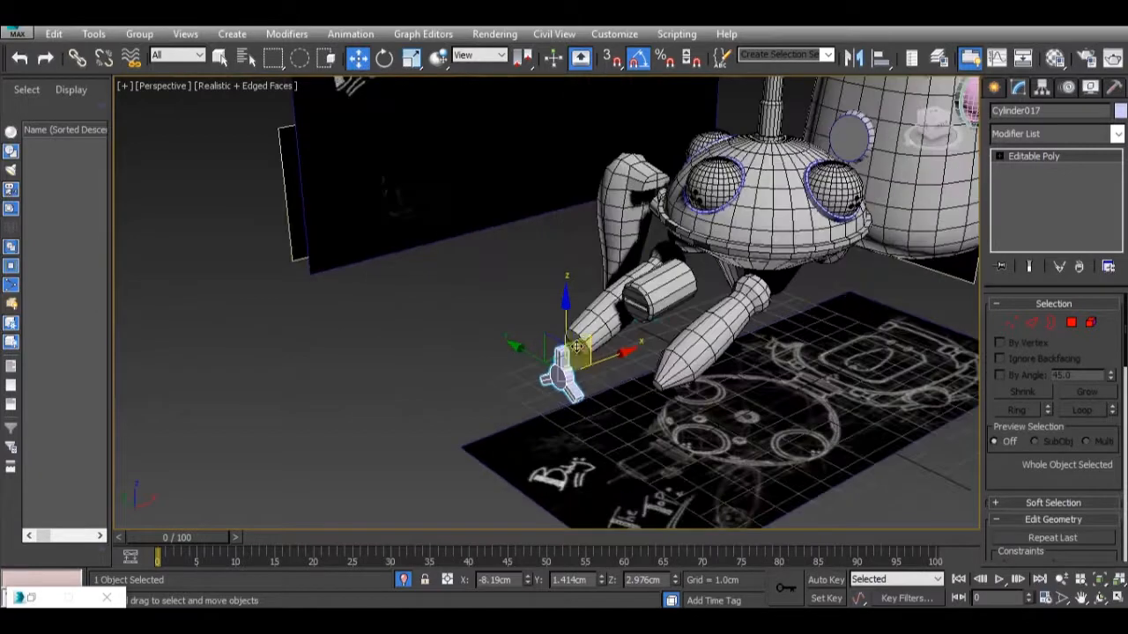
left_click(623, 365)
left_click(569, 376)
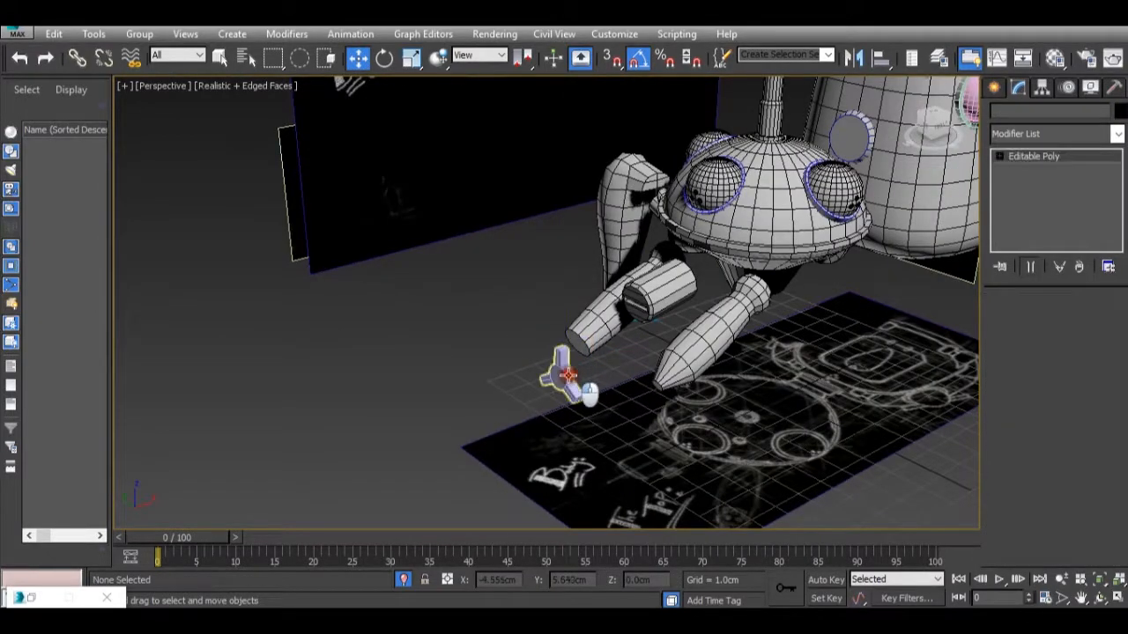
left_click_drag(601, 362, 614, 355)
middle_click_drag(596, 375, 630, 369, "alt")
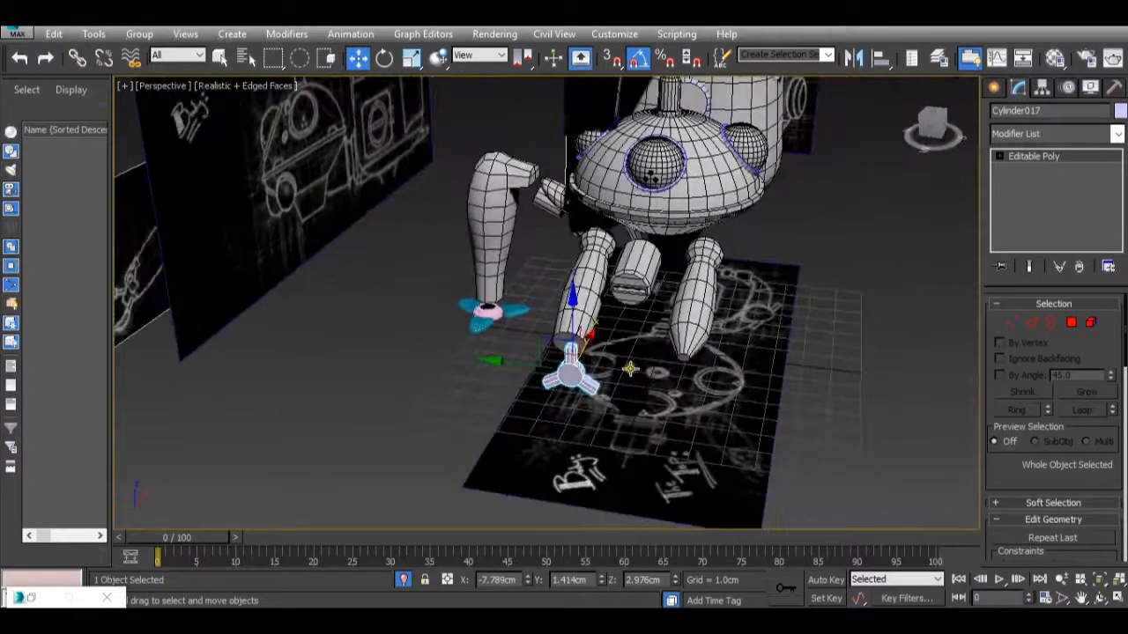
Center the three-pronged piece on the arm's end at about Y 1.588 cm and Z 3.705 cm.
left_click_drag(510, 360, 503, 359)
left_click_drag(561, 329, 563, 302)
middle_click_drag(562, 301, 594, 324, "alt")
middle_click_drag(663, 374, 575, 391, "alt")
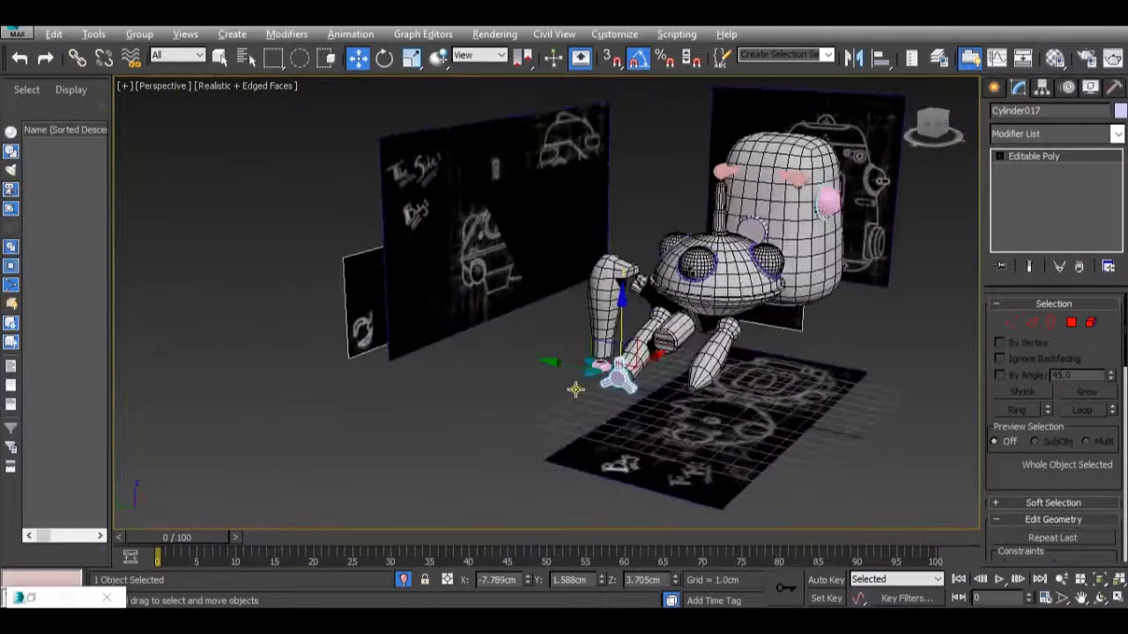
middle_click_drag(733, 383, 687, 385)
scroll(663, 389, "up", 3)
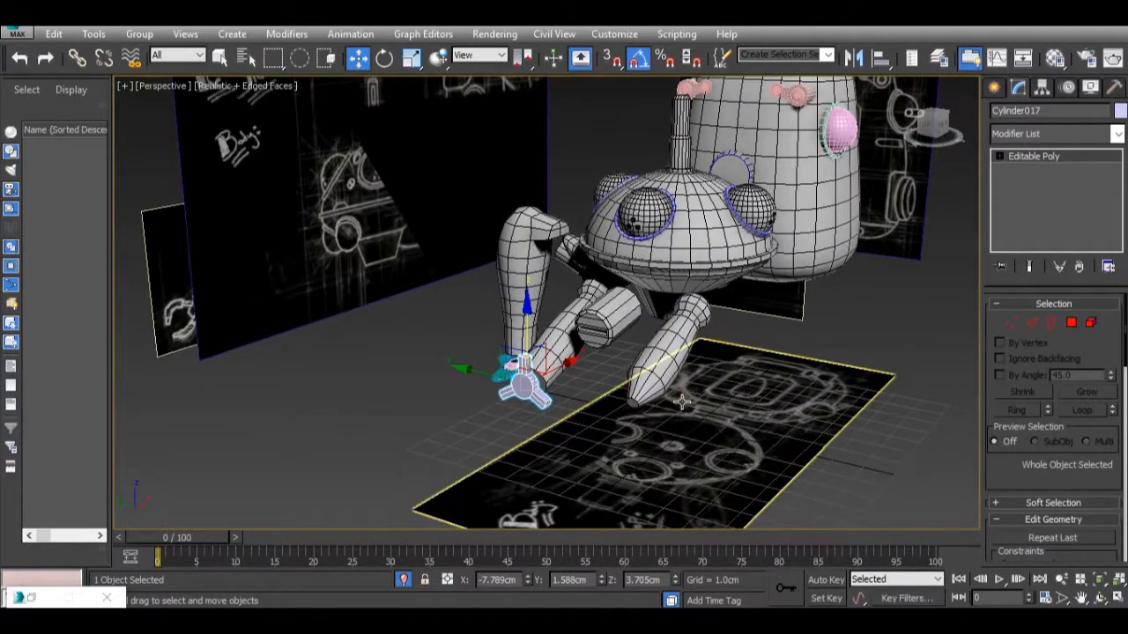
Compare the hand and arm tips in the Tachikoma.jpg reference image with the tapered tip of the other modelled arm.
mouse_move(704, 538)
mouse_move(799, 534)
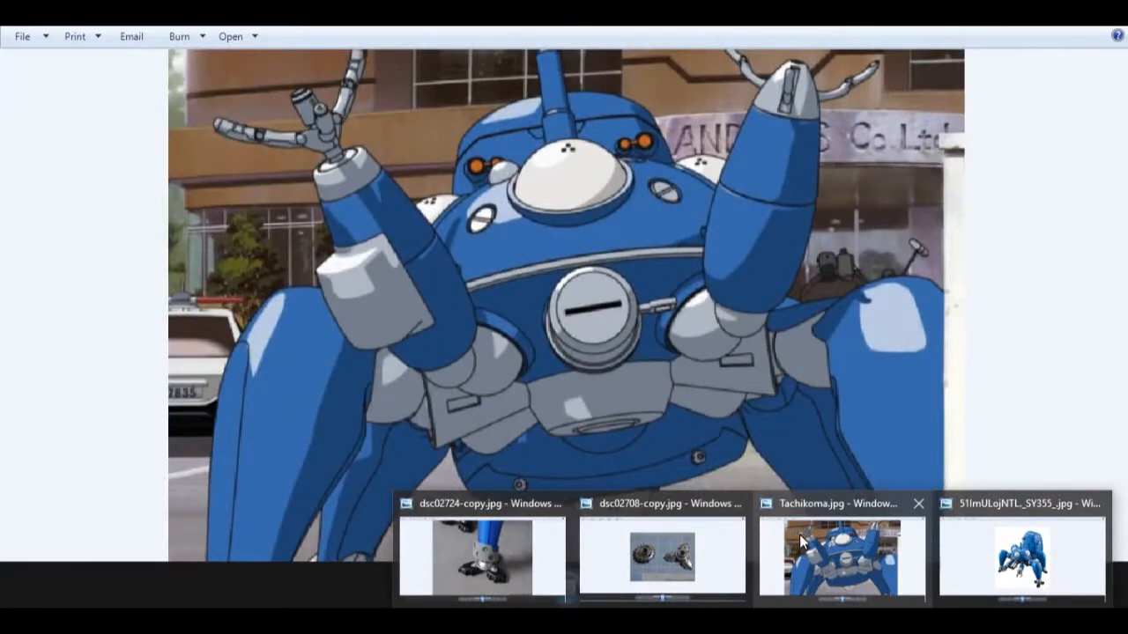
left_click(799, 534)
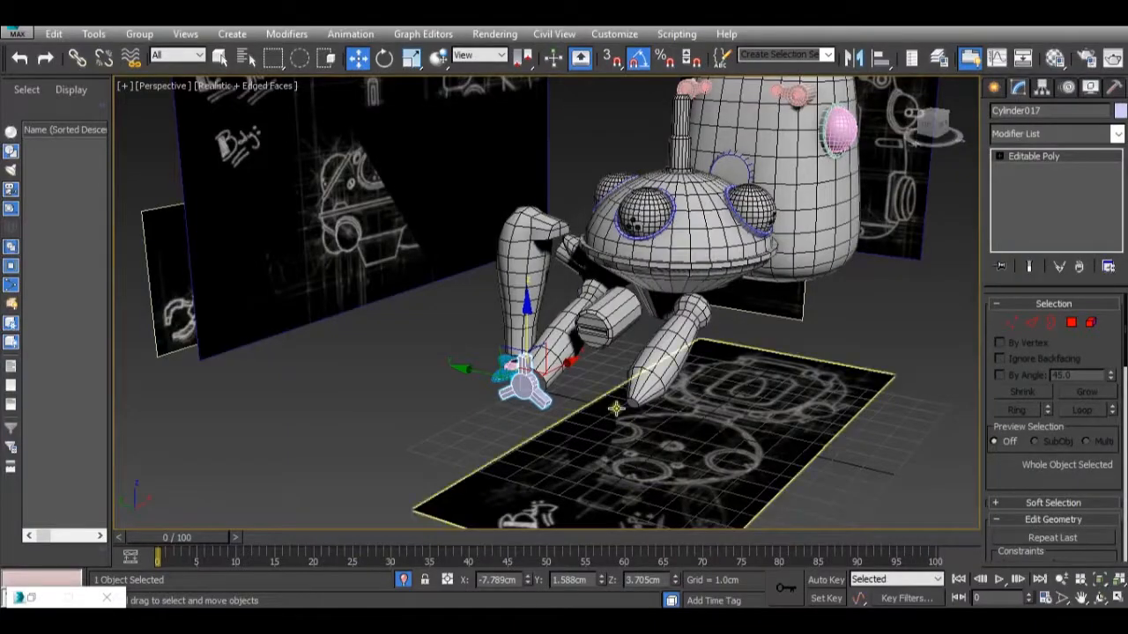
scroll(614, 404, "up", 4)
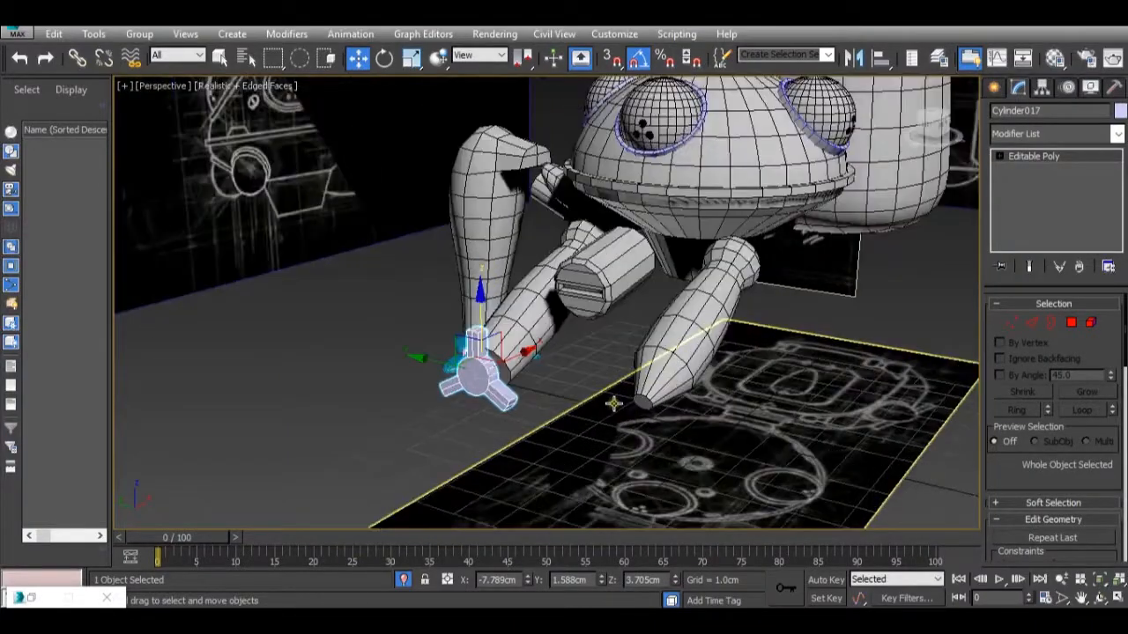
scroll(614, 404, "up", 2)
middle_click_drag(644, 373, 694, 315, "alt")
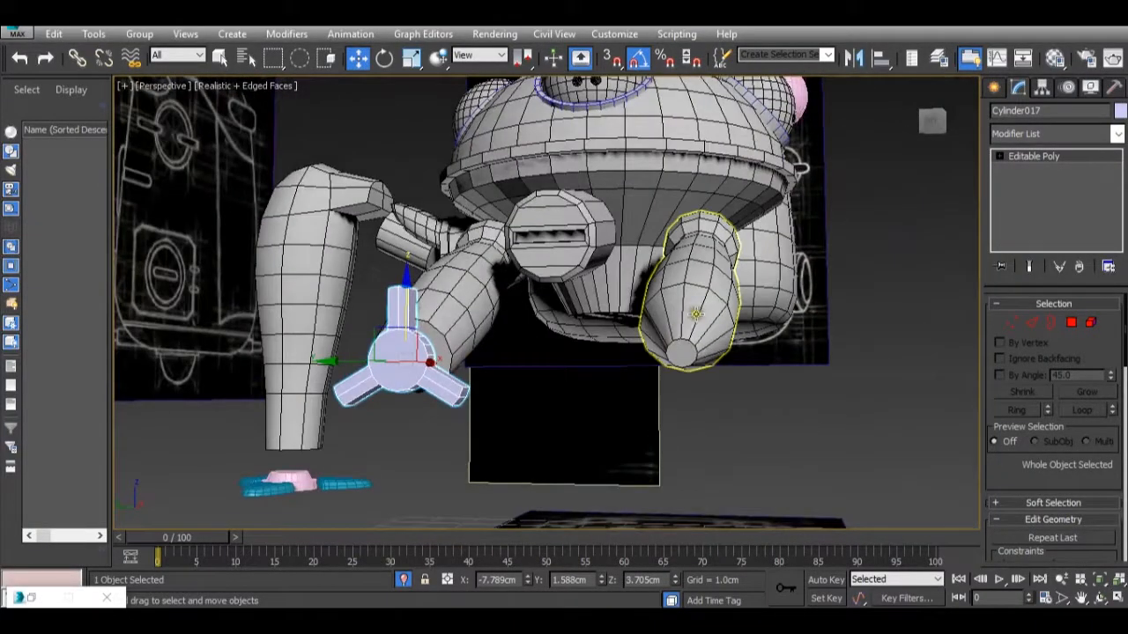
middle_click_drag(716, 357, 727, 274, "alt")
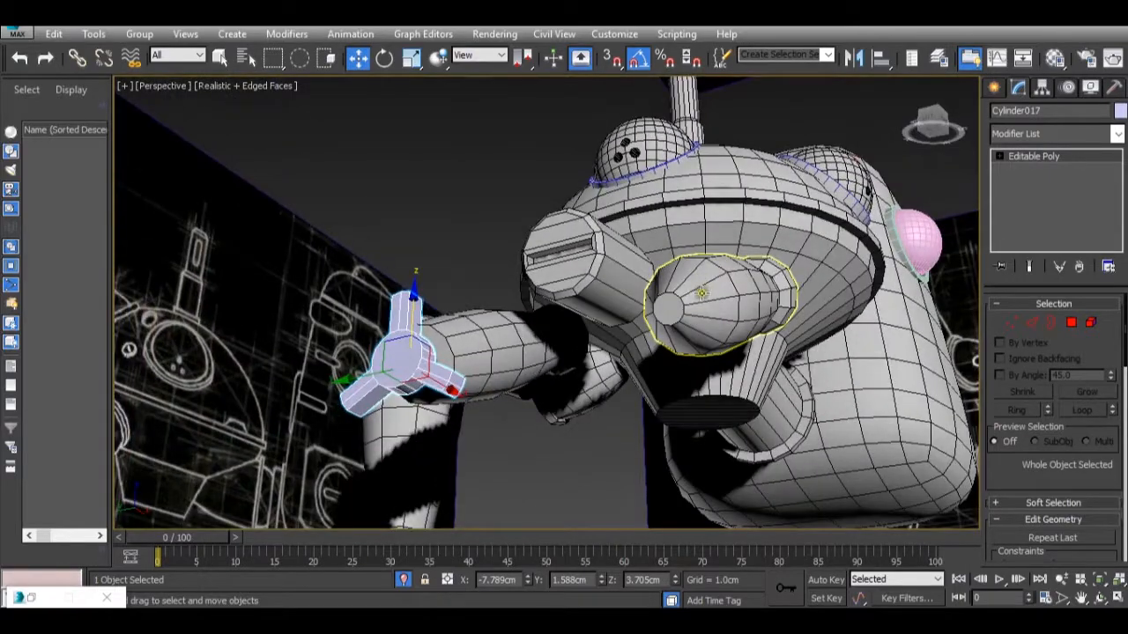
mouse_move(662, 329)
middle_mouse_down("alt")
mouse_move(727, 365)
mouse_move(665, 320)
middle_mouse_up("alt")
scroll(667, 334, "up", 5)
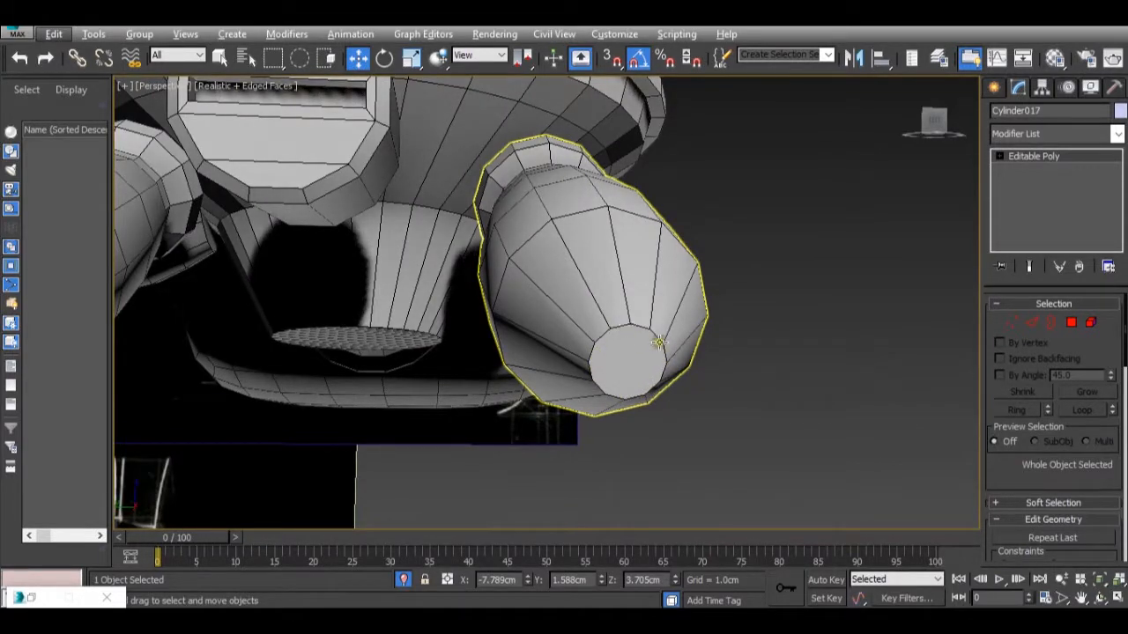
left_click(1070, 323)
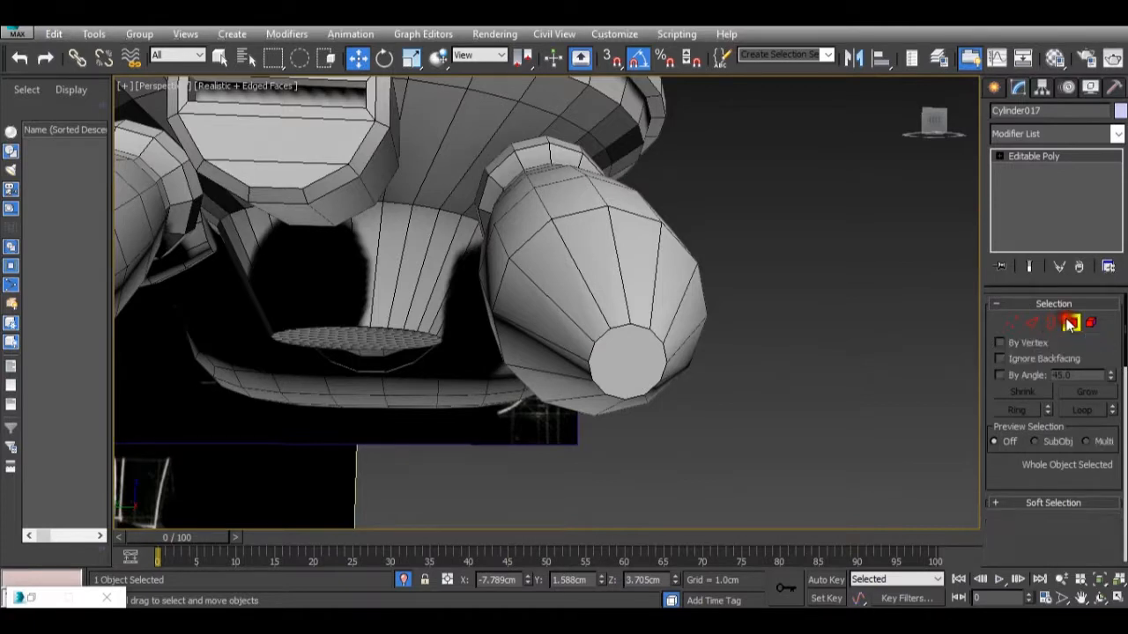
left_click(641, 241)
middle_click_drag(667, 335, 916, 250, "alt")
left_click(1038, 167)
Select the tapered arm (Cylinder016) and pick three polygons spaced around its tip section.
left_click(679, 244)
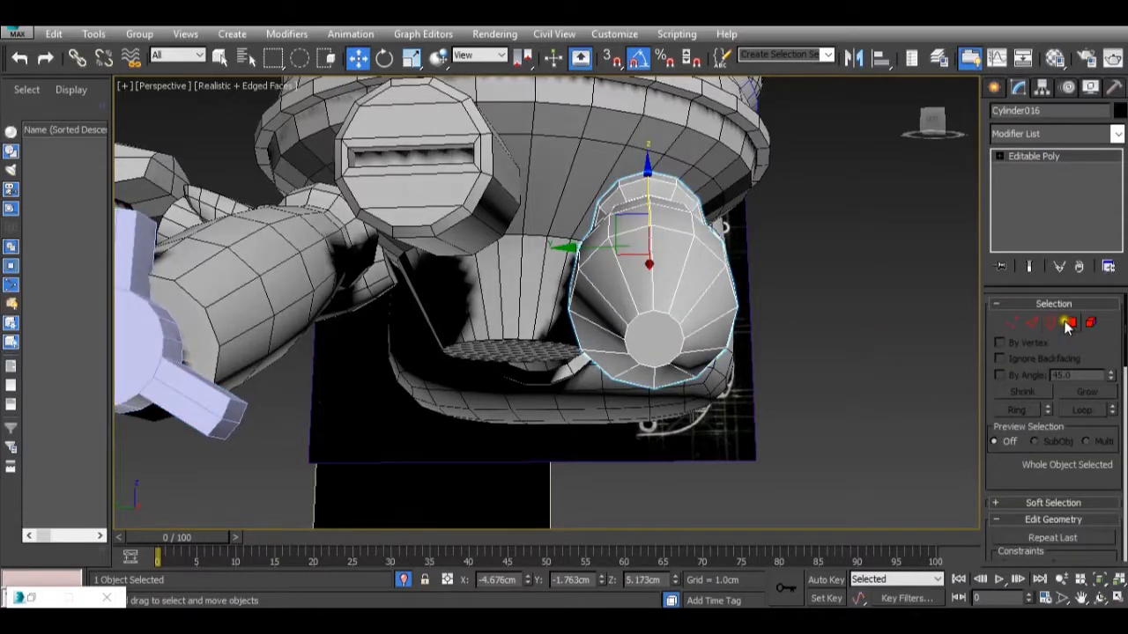
left_click(1071, 323)
left_click(667, 253)
middle_click_drag(675, 354, 699, 363, "alt")
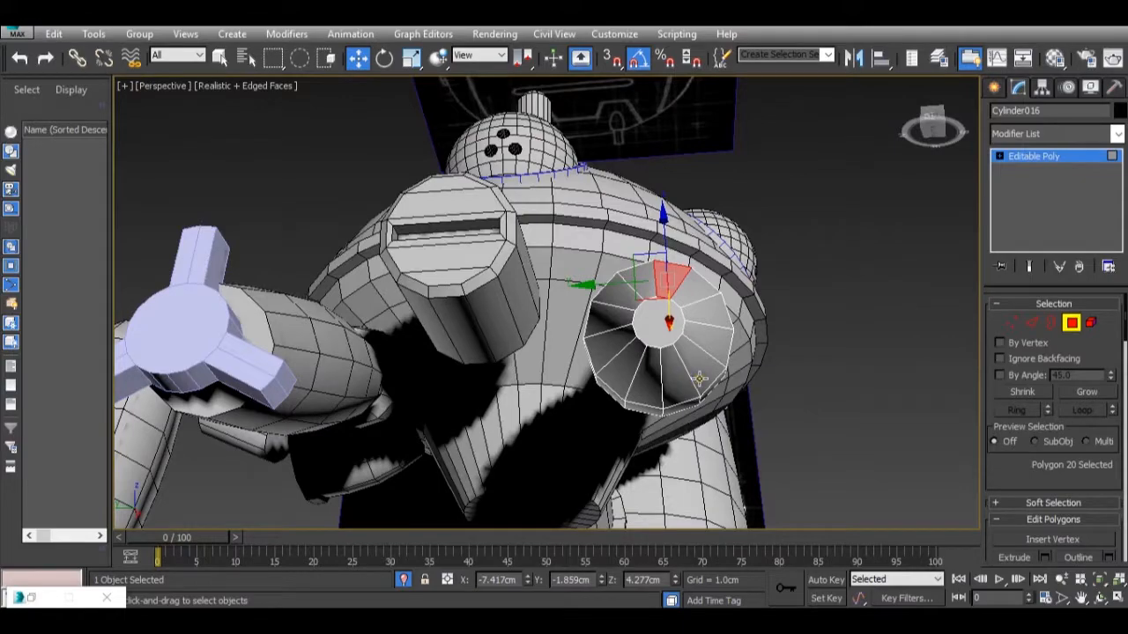
left_click(698, 379, "ctrl")
left_click(609, 366, "ctrl")
middle_click_drag(647, 348, 610, 432, "alt")
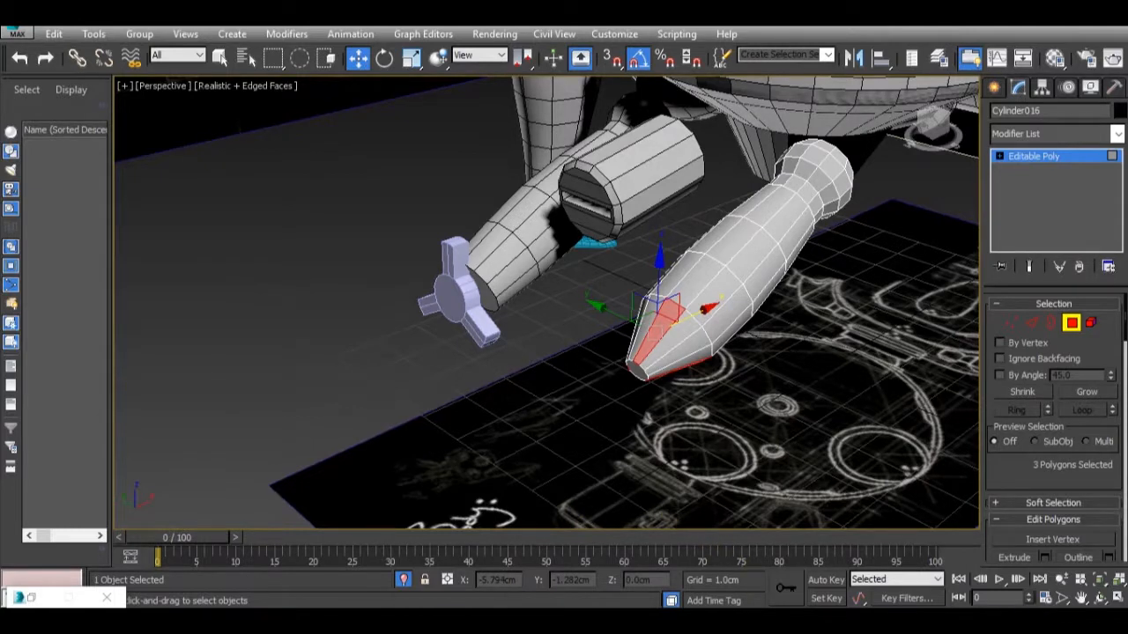
Switch the tapered arm to Edge level and select the ring of lengthwise edges around its tip section.
mouse_move(863, 546)
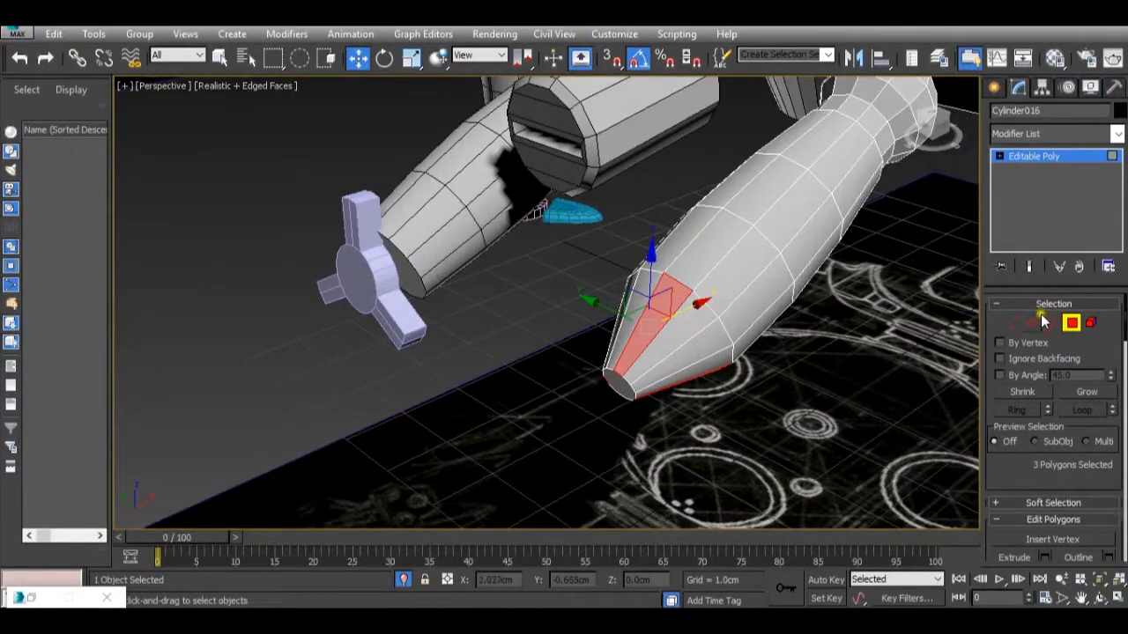
mouse_move(763, 582)
mouse_move(816, 540)
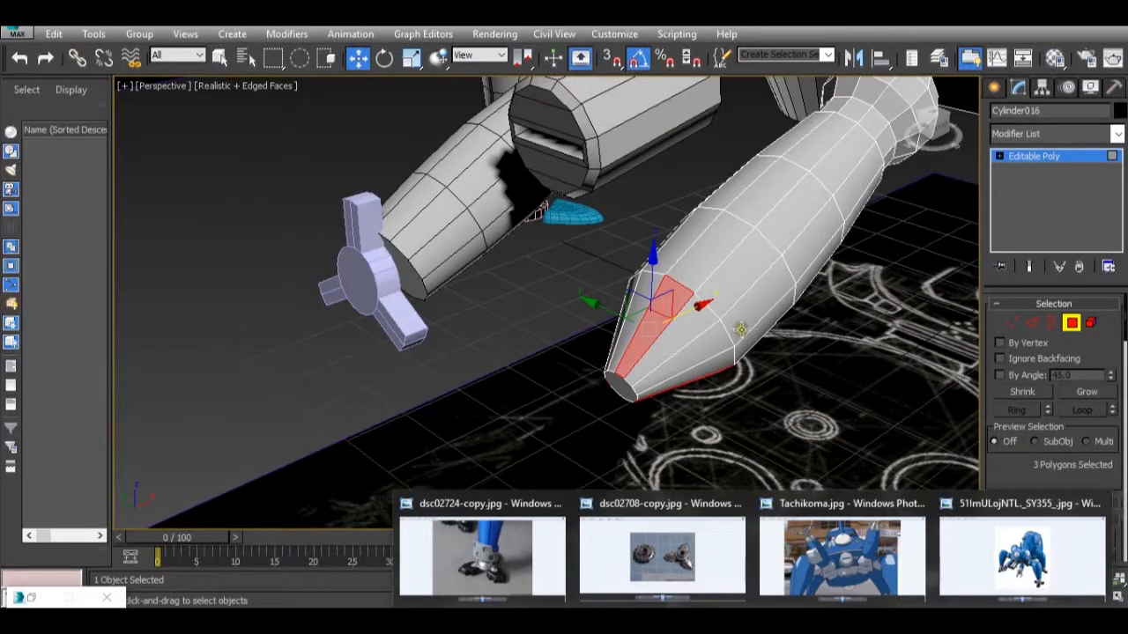
scroll(754, 327, "up", 2)
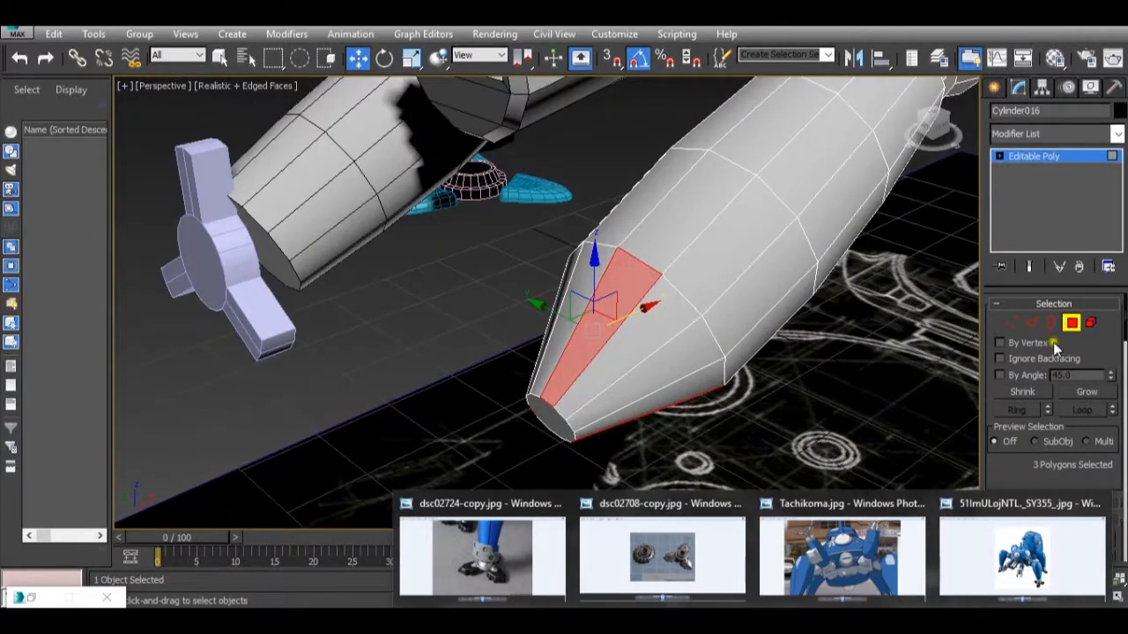
left_click(1028, 323)
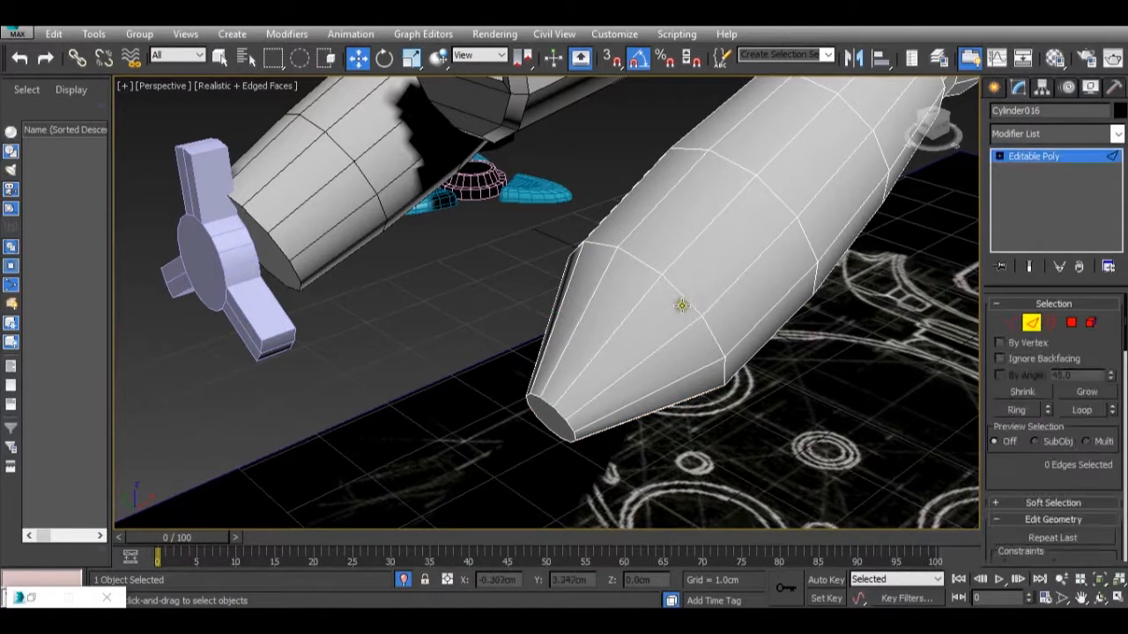
left_click(638, 364)
left_click(632, 350)
left_click(618, 332)
left_click(622, 323)
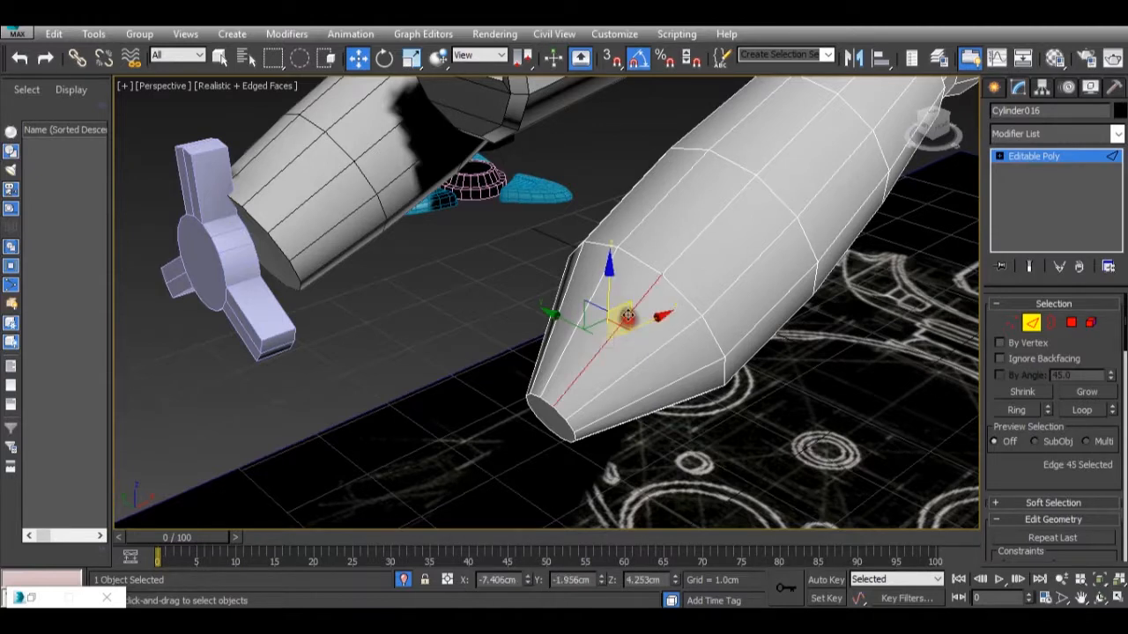
left_click(694, 365, "shift")
Connect the selected lengthwise edges around the arm's tip section with 2 segments and a pinch of 89, and leave Edge level.
scroll(1057, 459, "down", 10)
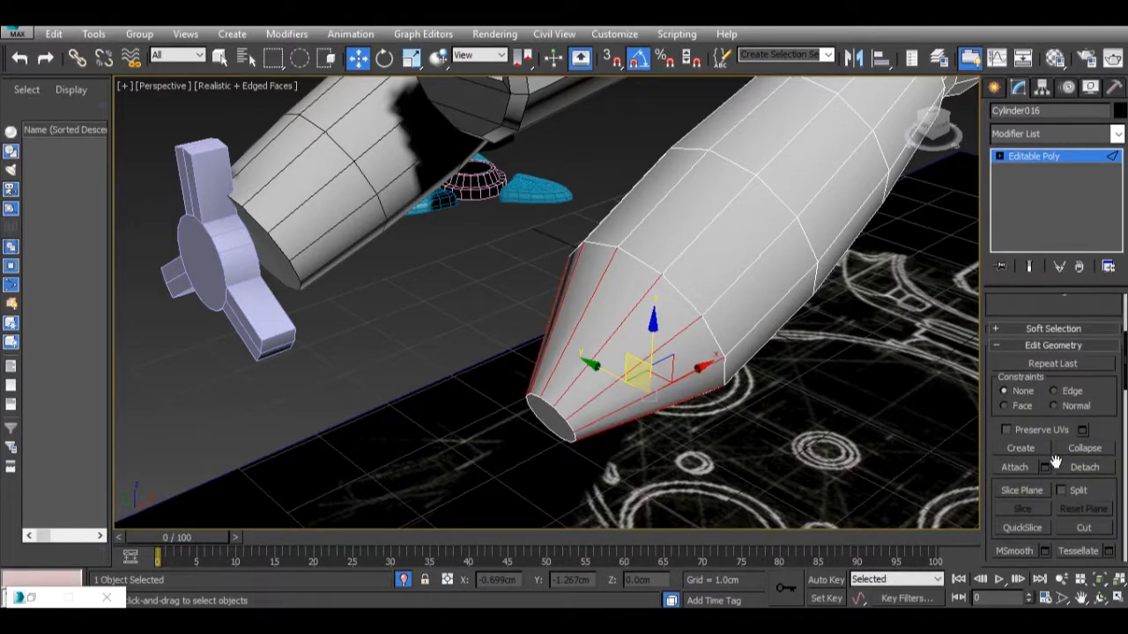
scroll(1056, 459, "down", 10)
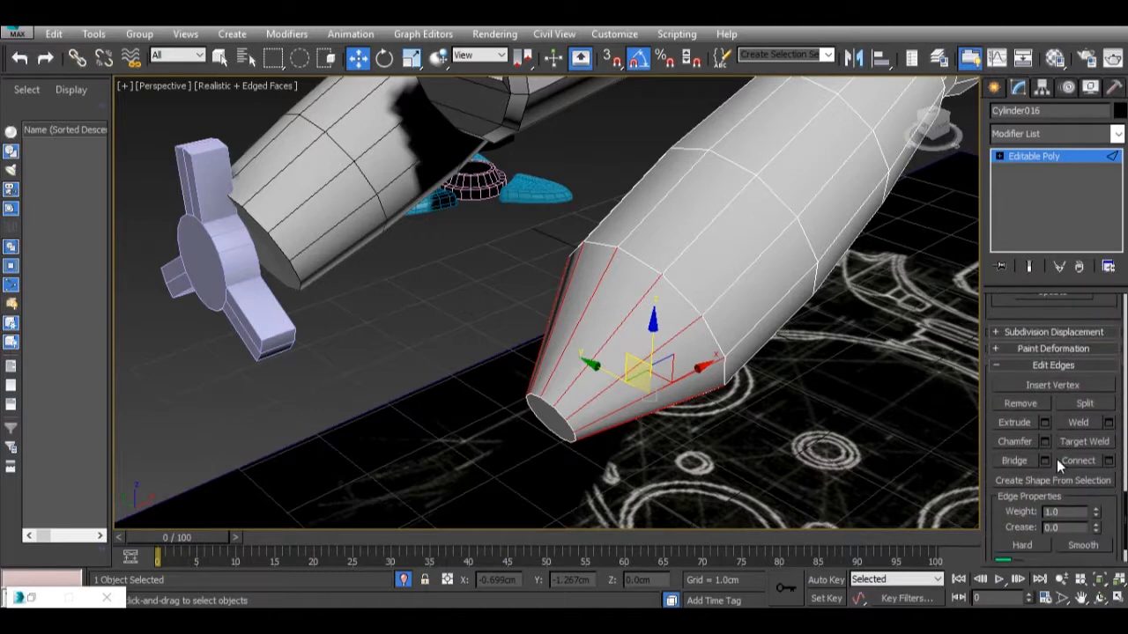
left_click(1112, 462)
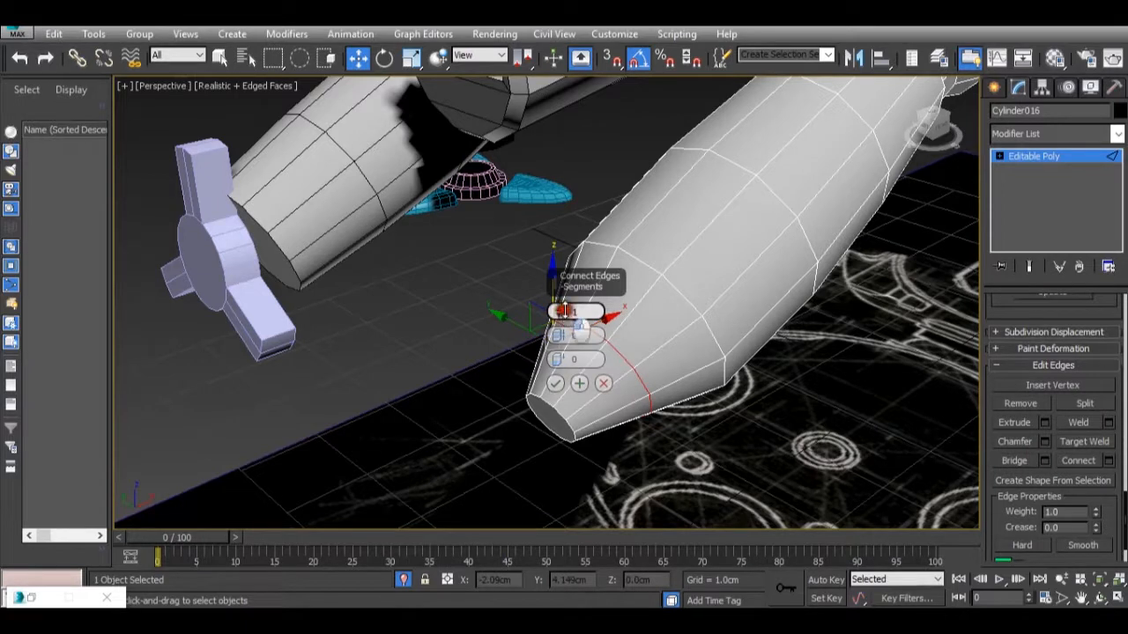
left_click_drag(557, 336, 594, 37)
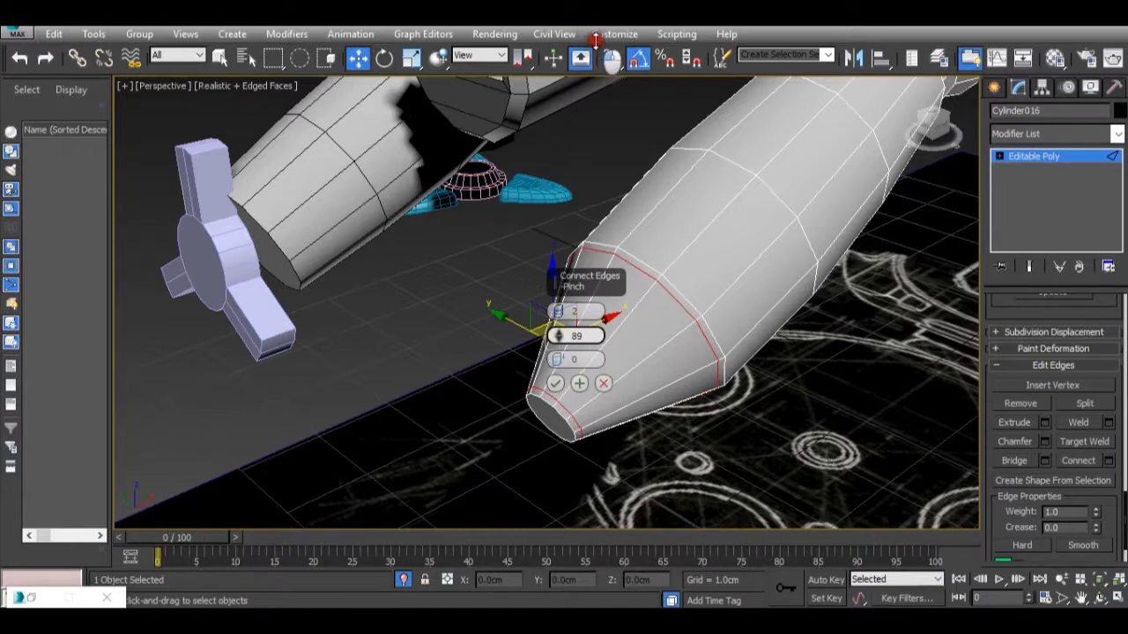
left_click(555, 383)
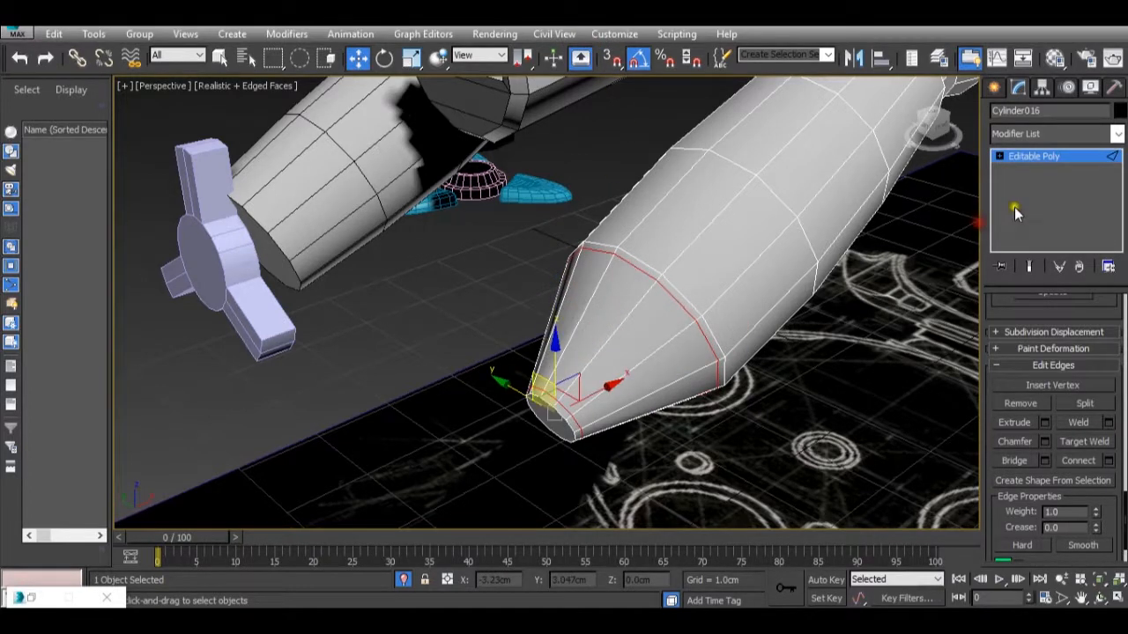
left_click(1039, 156)
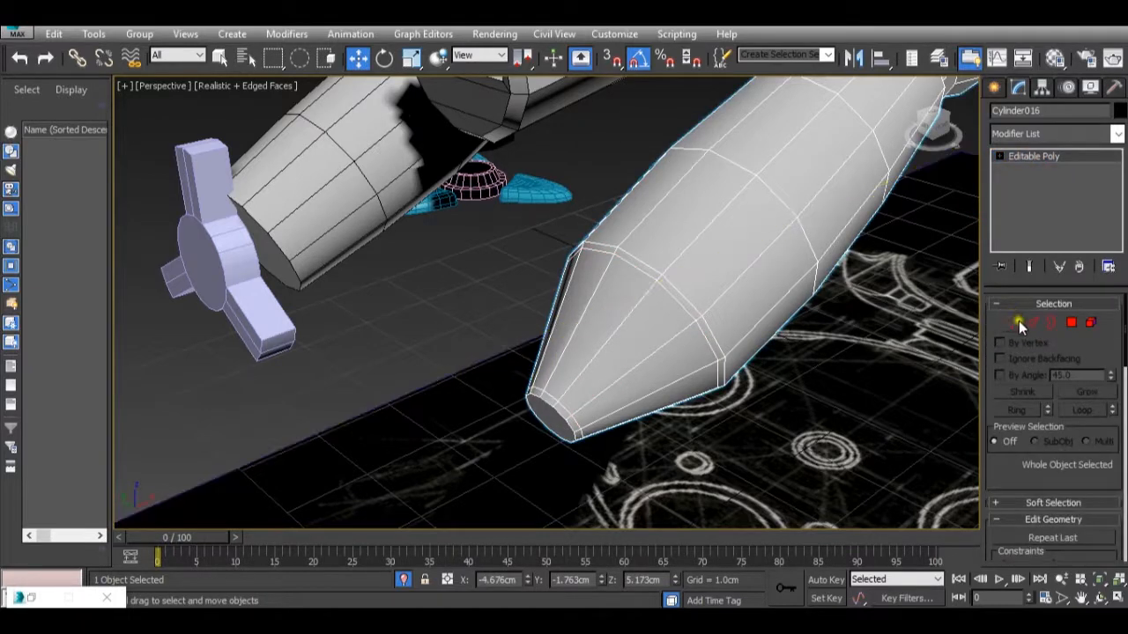
Select three large polygons spaced evenly around the tapered arm's tip section at Polygon level.
left_click(1070, 325)
left_click(599, 328)
middle_click_drag(599, 328, 772, 312, "alt")
left_click(620, 321)
left_click(509, 370, "ctrl")
middle_click_drag(508, 370, 621, 473, "alt")
left_click(647, 426, "ctrl")
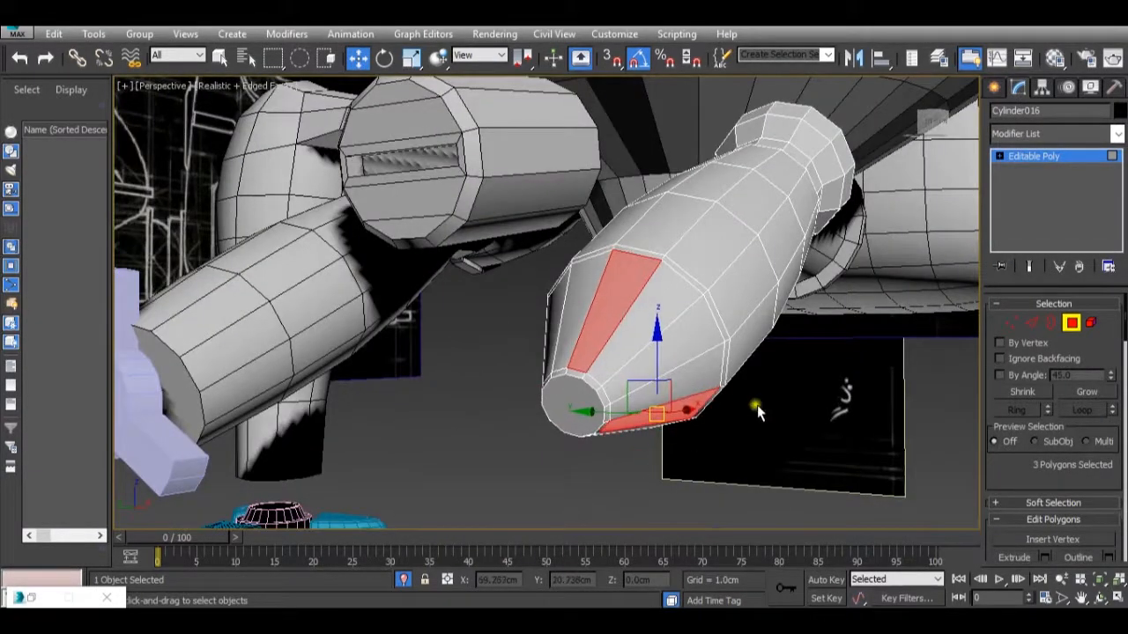
Extrude the three selected tip polygons inward by -0.032 cm and leave Polygon level.
scroll(1082, 438, "down", 3)
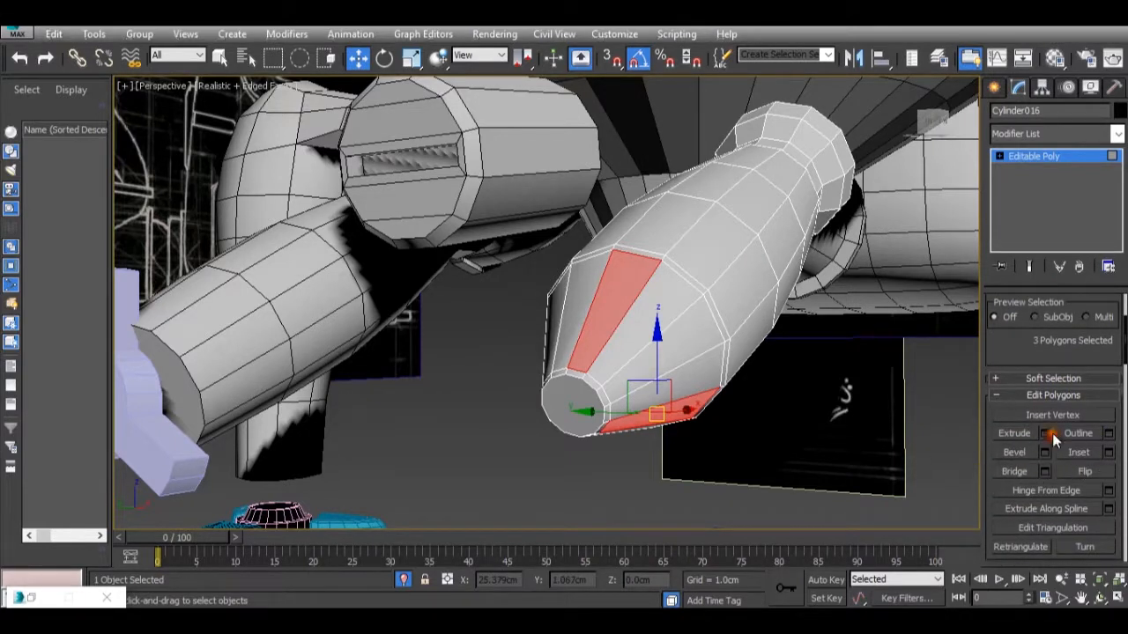
left_click(1047, 435)
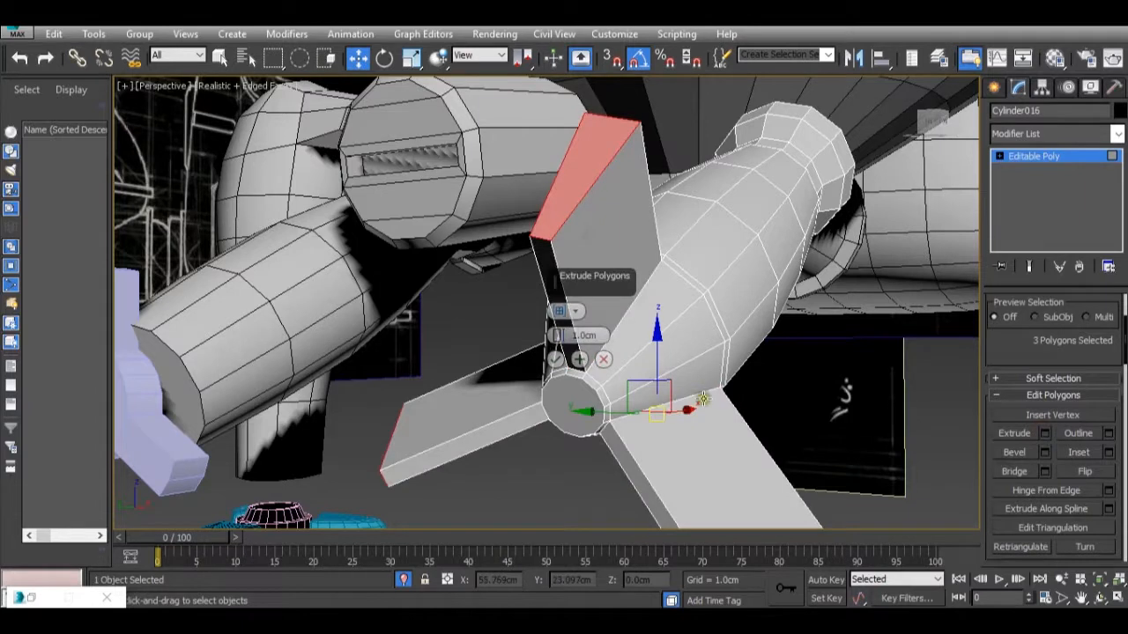
right_click(555, 336)
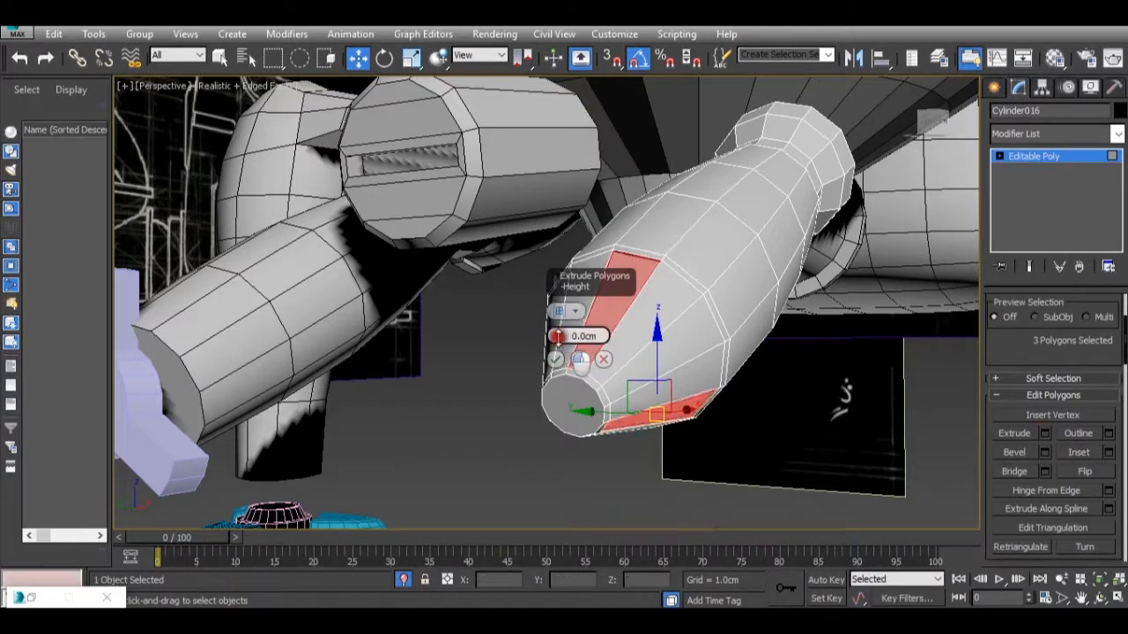
left_click_drag(551, 336, 547, 337)
left_click(556, 360)
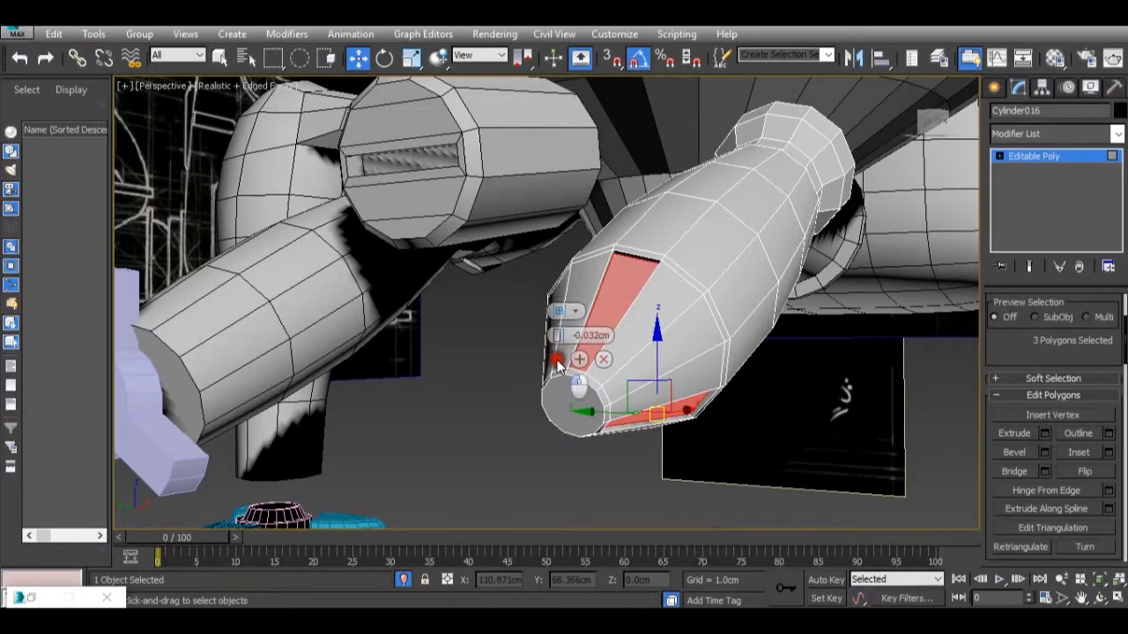
scroll(509, 386, "down", 5)
left_click(508, 387)
middle_click_drag(527, 401, 850, 309, "alt")
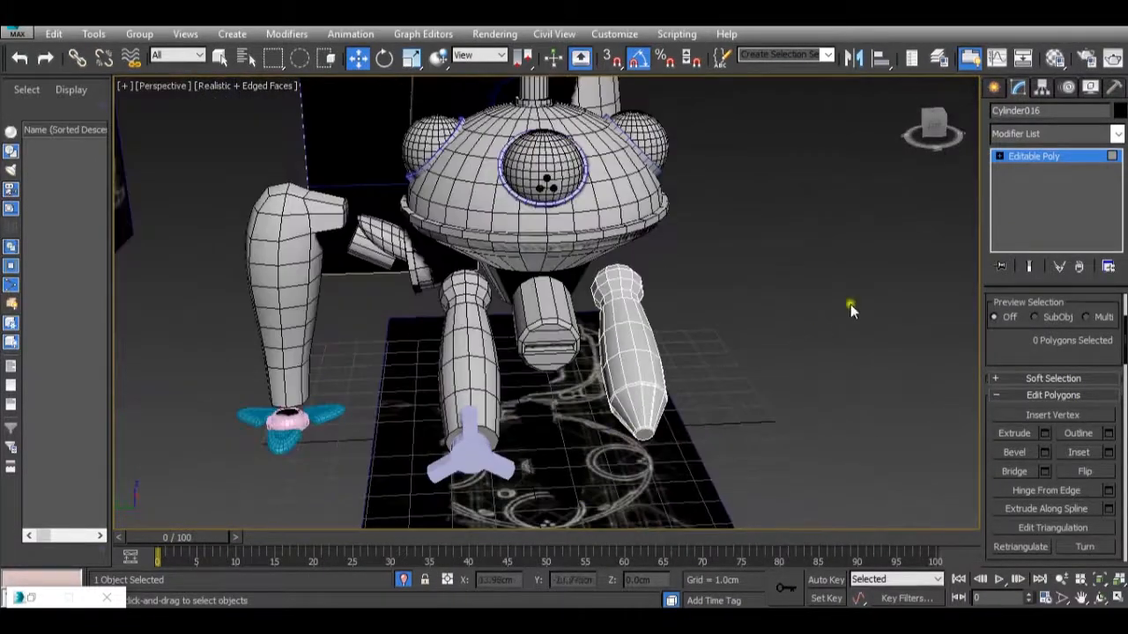
left_click(1062, 159)
Examine the whole robot and its front arms from several angles against the reference planes.
scroll(685, 347, "down", 3)
scroll(685, 347, "up", 3)
middle_click_drag(684, 347, 667, 368, "alt")
scroll(663, 393, "down", 3)
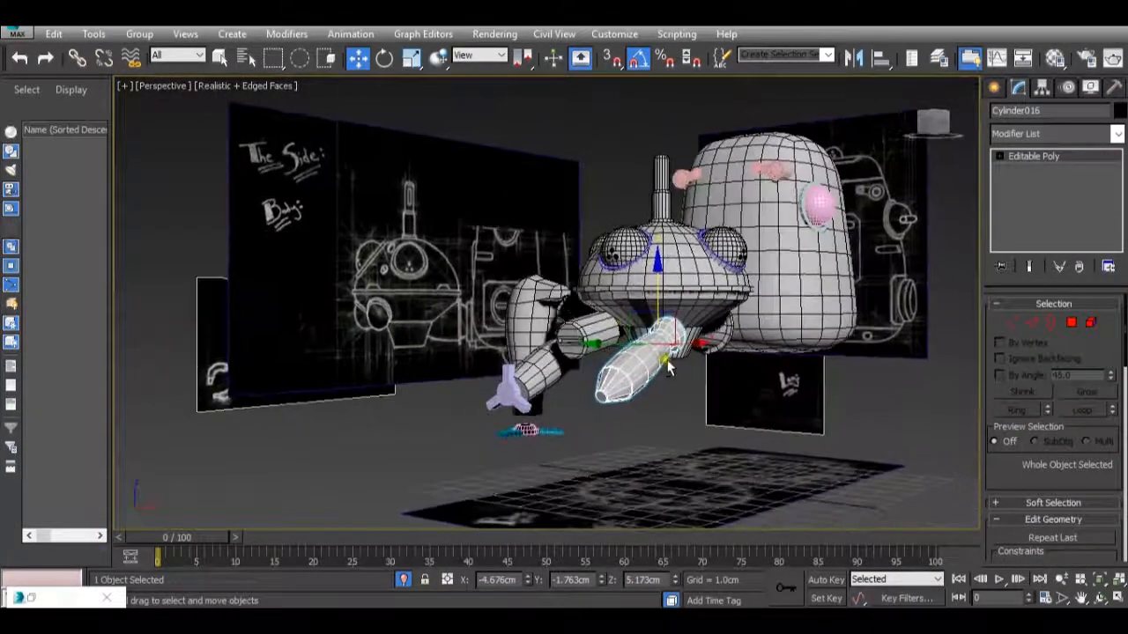
key("alt+Tab")
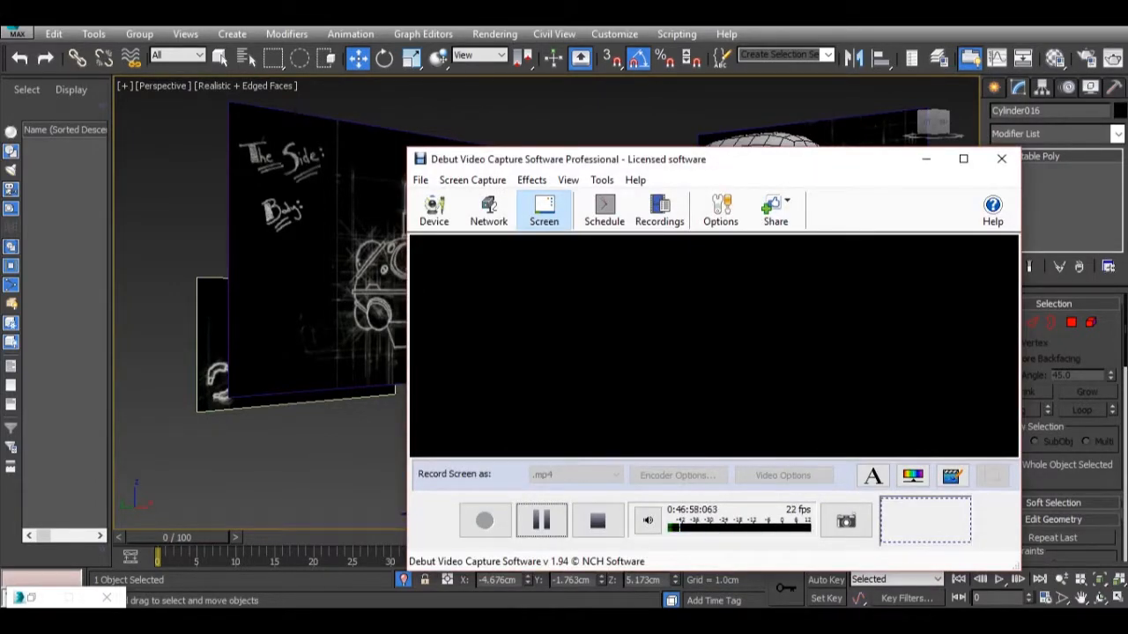
key("alt+Tab")
middle_click_drag(653, 346, 657, 377, "alt")
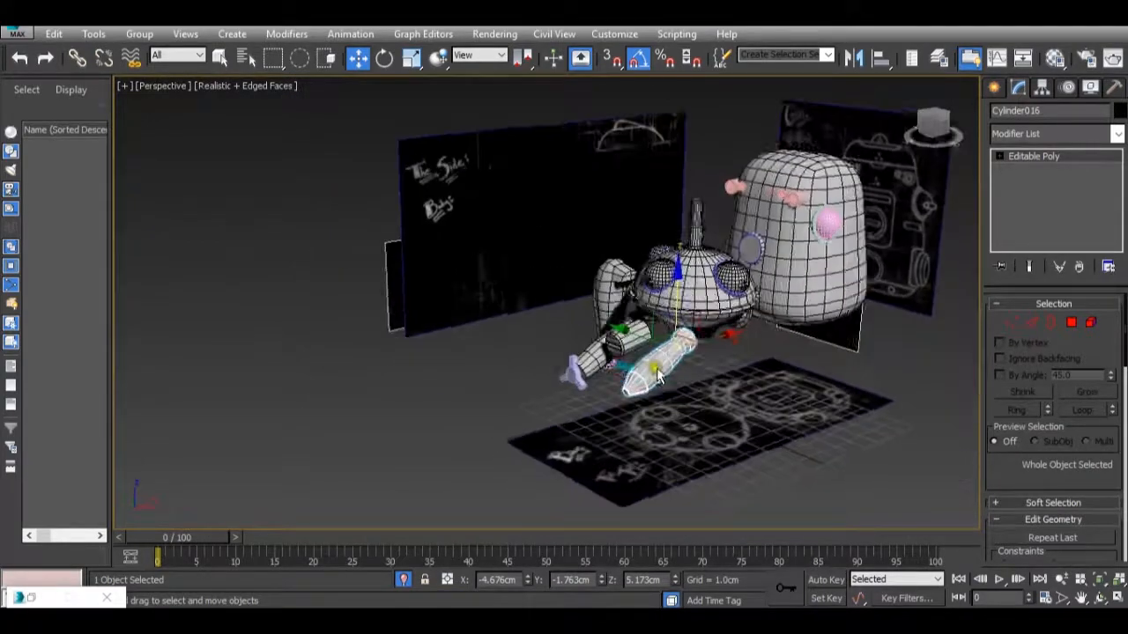
scroll(656, 375, "up", 4)
middle_click_drag(648, 340, 670, 319, "alt")
scroll(610, 329, "down", 4)
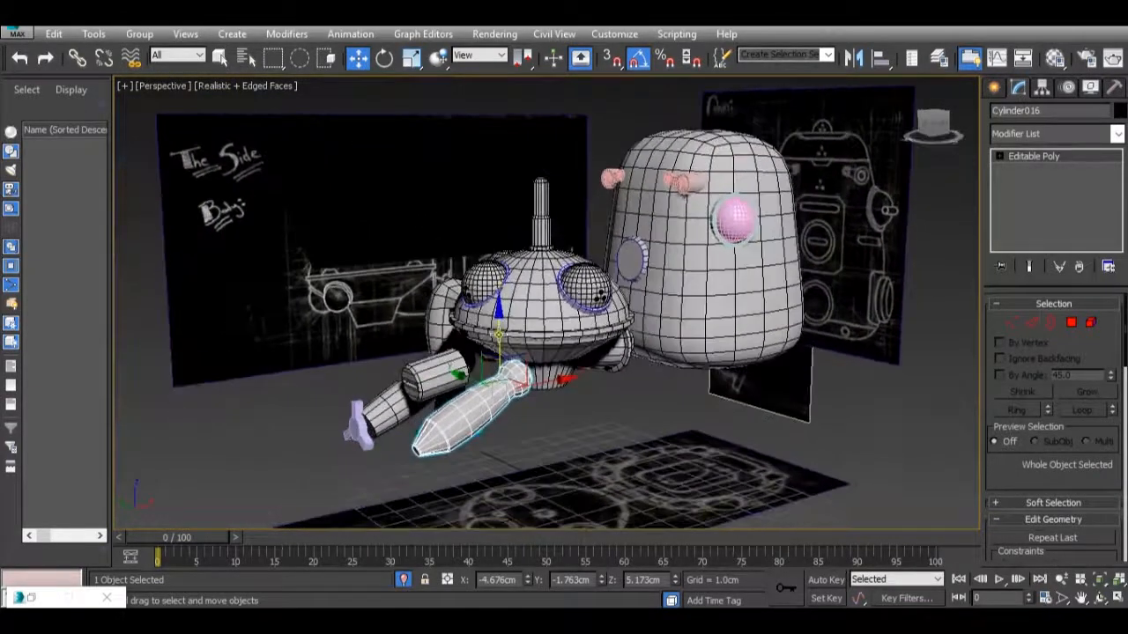
Select the five large and side reference image planes surrounding the robot and hide them.
scroll(670, 414, "down", 3)
mouse_move(670, 414)
middle_mouse_down("alt")
mouse_move(652, 416)
mouse_move(674, 421)
middle_mouse_up("alt")
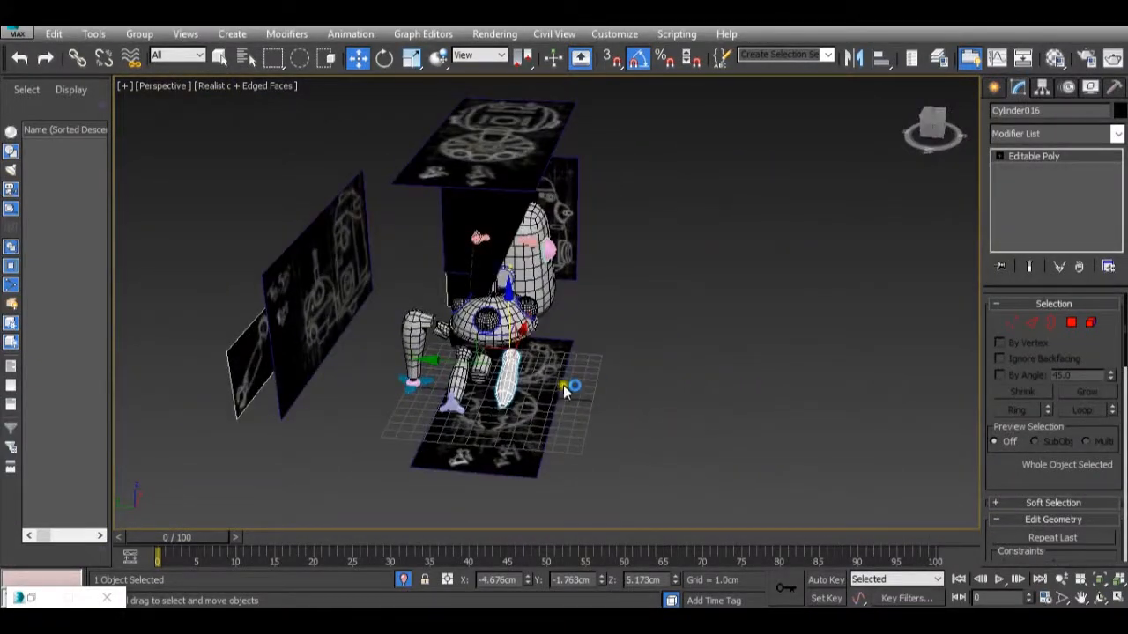
left_click(540, 369)
left_click(569, 213, "ctrl")
left_click(508, 141, "ctrl")
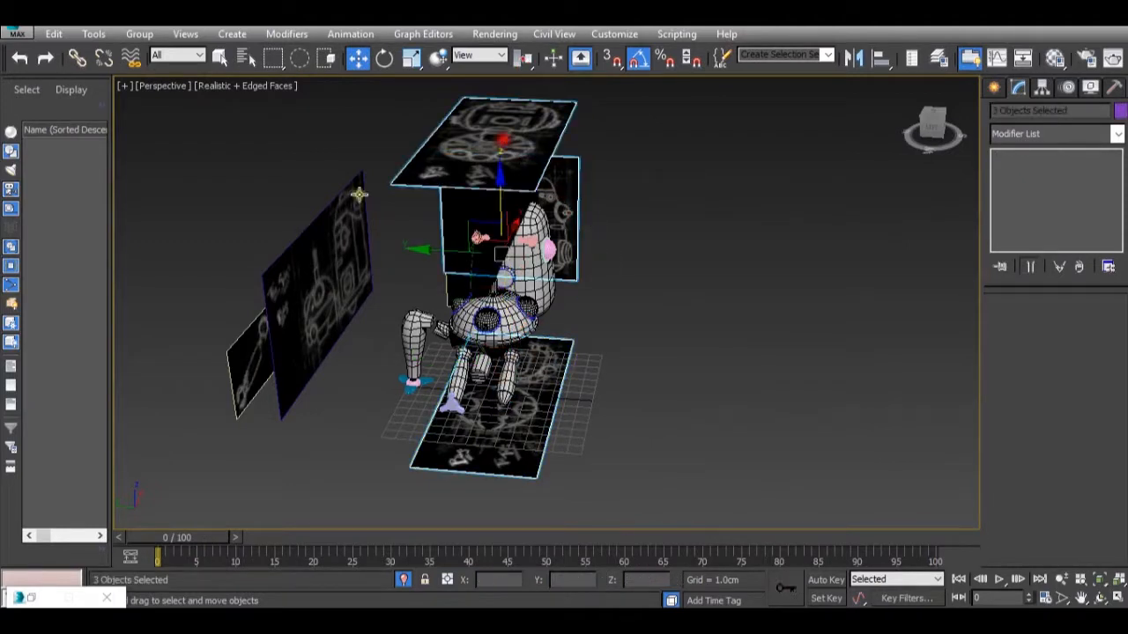
left_click(272, 269, "ctrl")
left_click(244, 336, "ctrl")
right_click(385, 295)
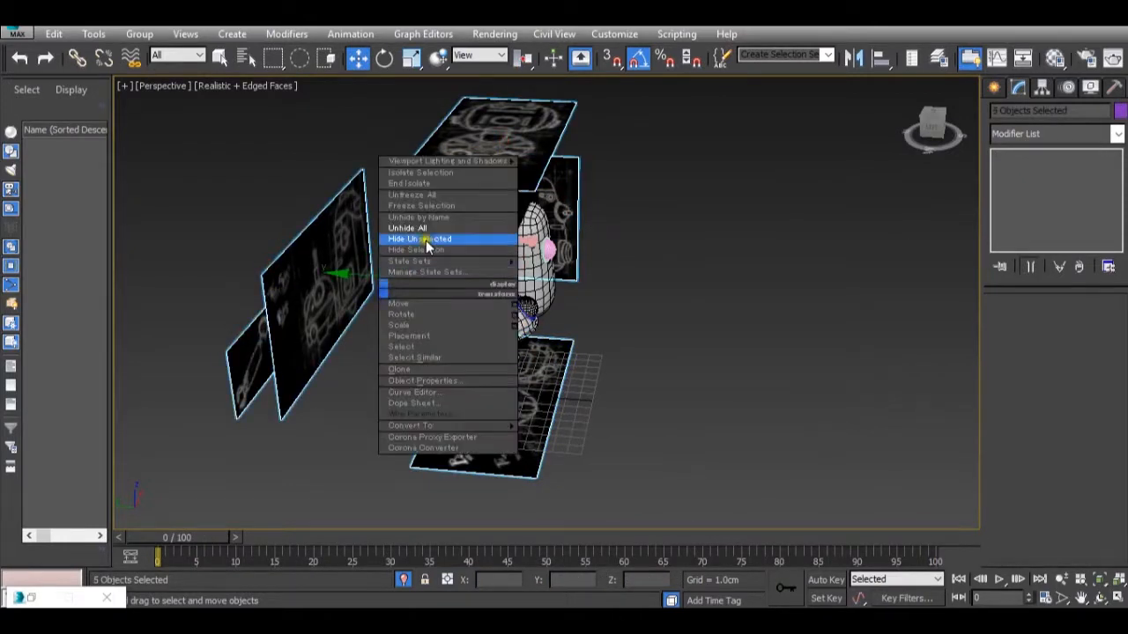
left_click(416, 249)
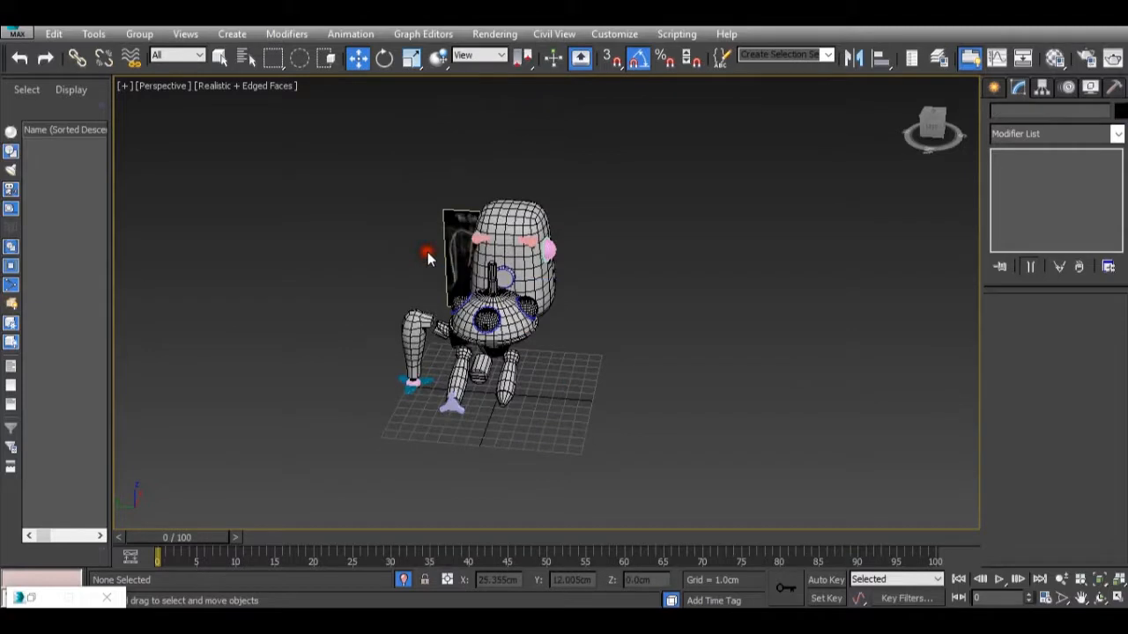
Hide the remaining small reference plane behind the robot (Plane004).
scroll(475, 290, "down", 2)
left_click(449, 256)
right_click(449, 225)
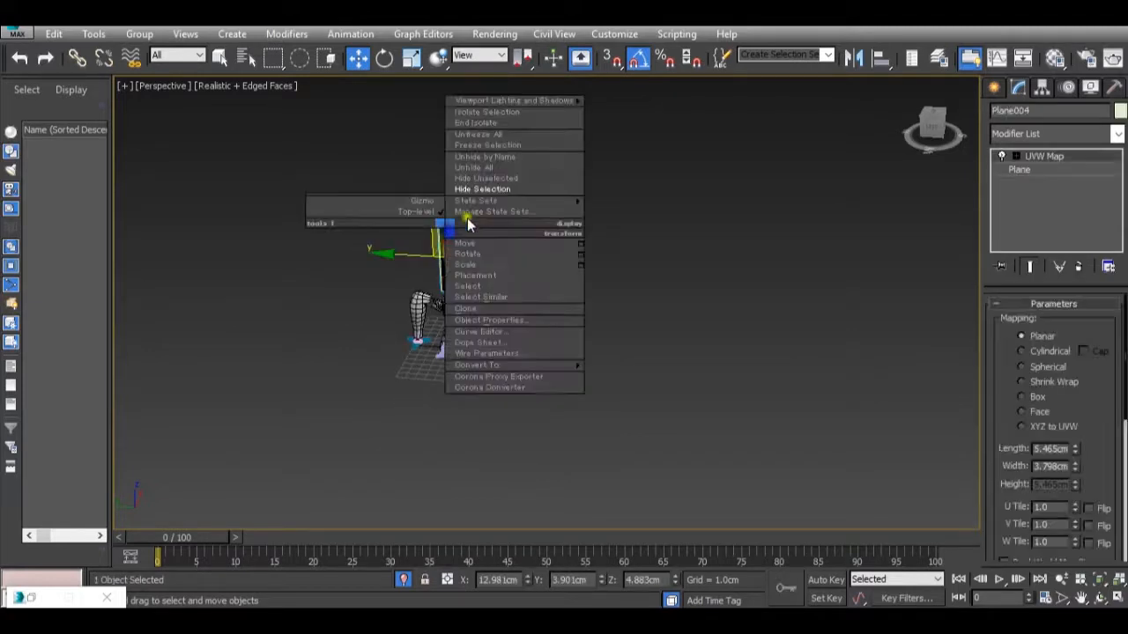
left_click(505, 190)
Select all of the robot's parts and assign them the plain grey 13 - Default material.
left_click_drag(306, 166, 667, 406)
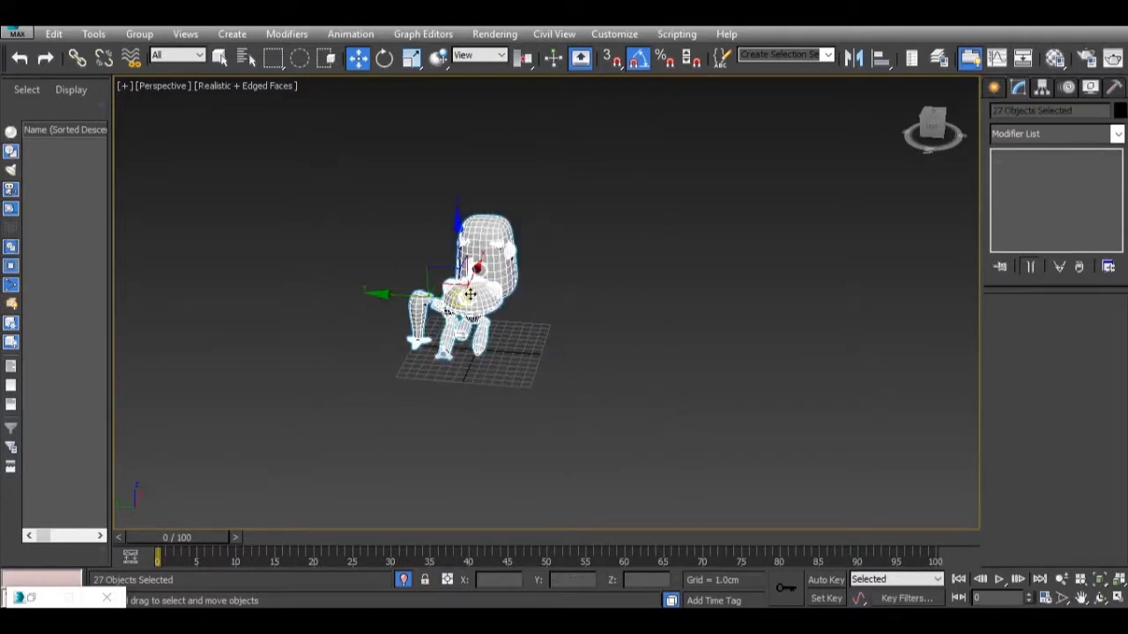
scroll(471, 298, "up", 3)
scroll(472, 299, "down", 3)
scroll(471, 301, "up", 5)
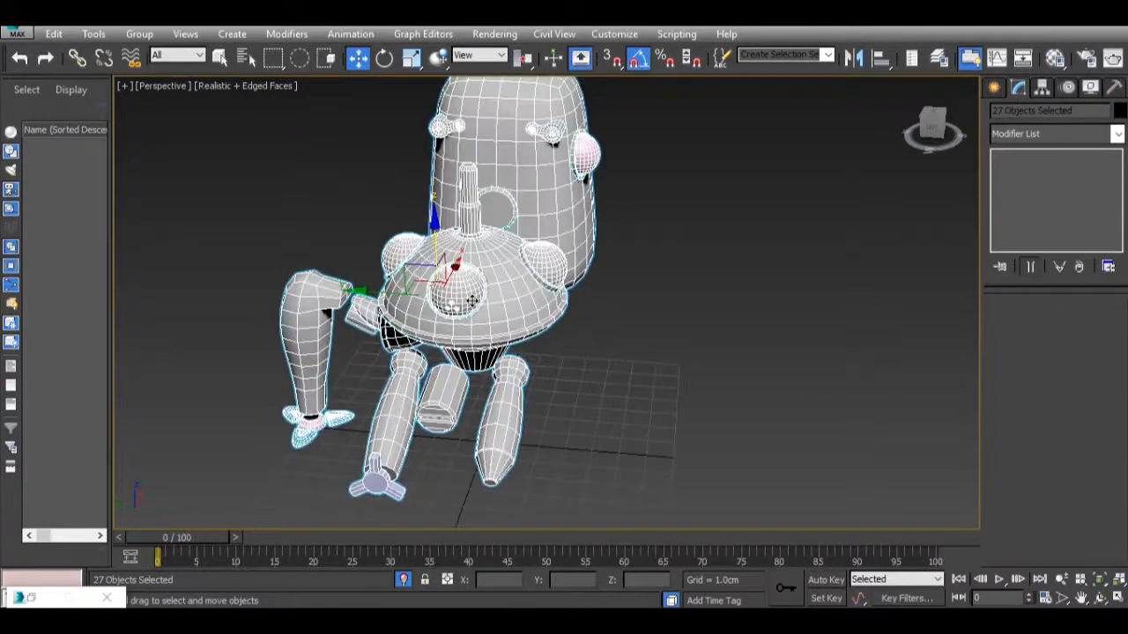
scroll(472, 301, "down", 2)
key("m")
left_click_drag(114, 210, 473, 219)
left_click(520, 347)
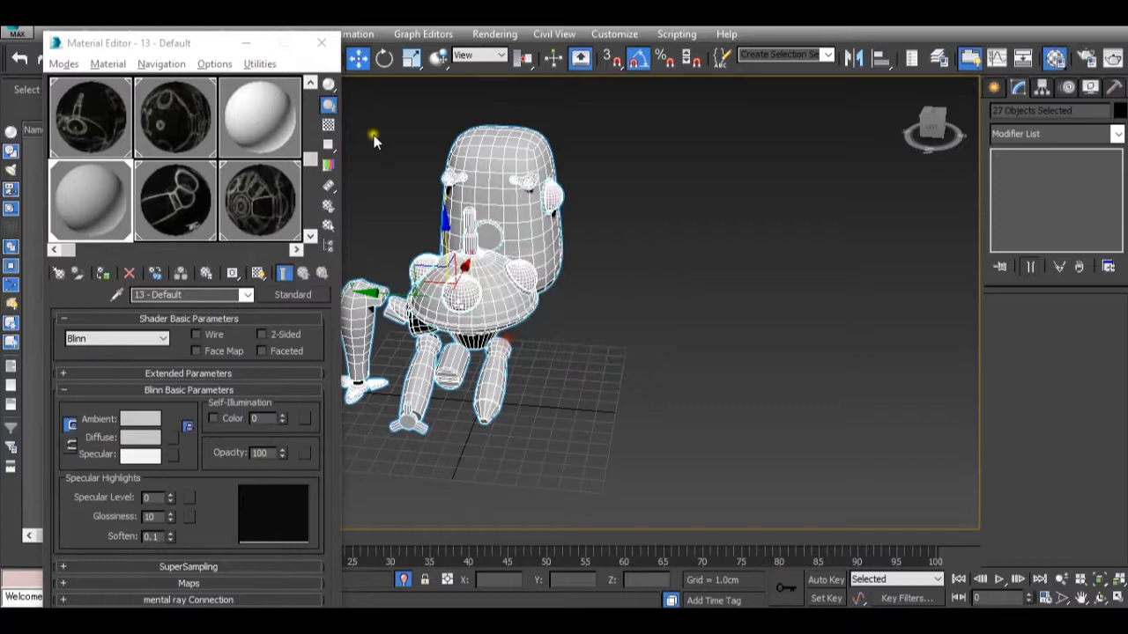
left_click(247, 43)
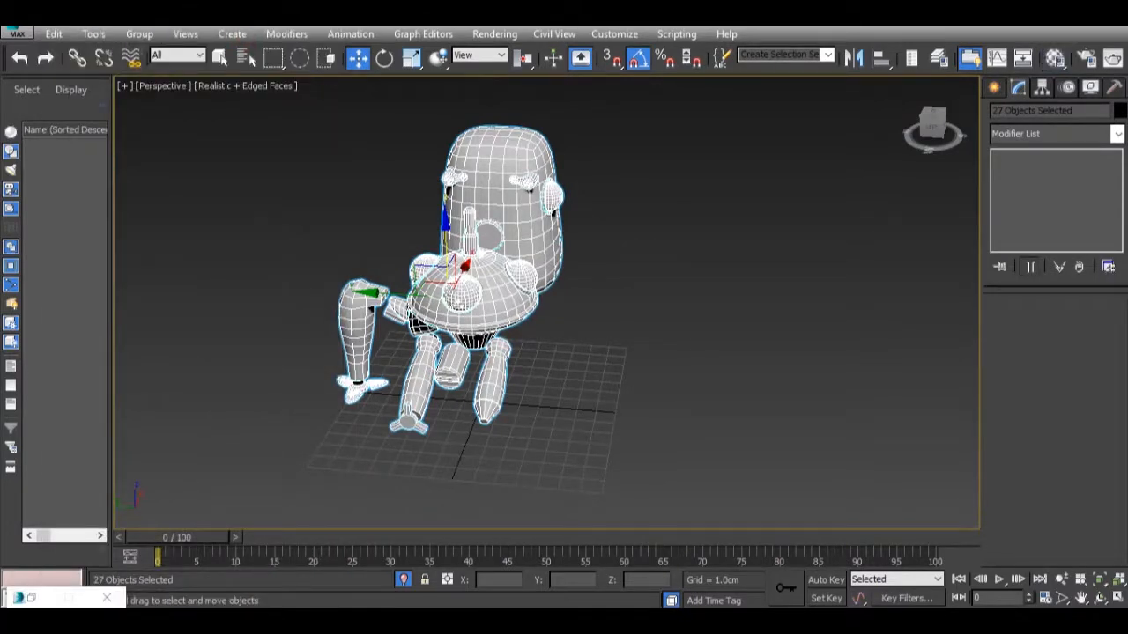
Set the object color of all selected robot parts to black and clear the selection.
scroll(373, 225, "up", 3)
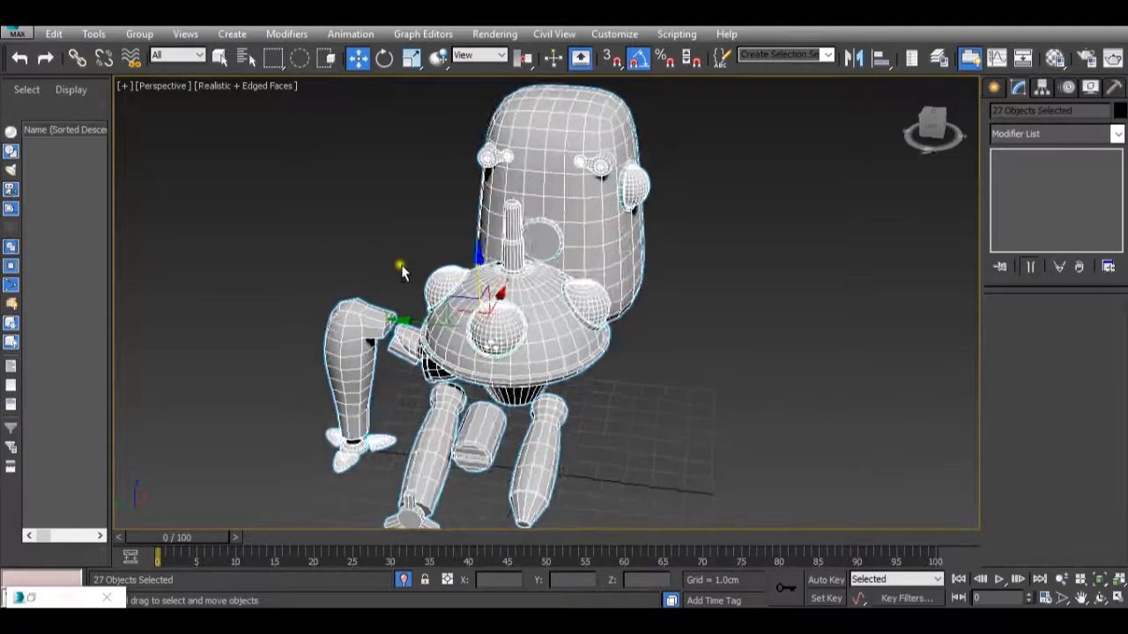
middle_click_drag(400, 267, 477, 262, "alt")
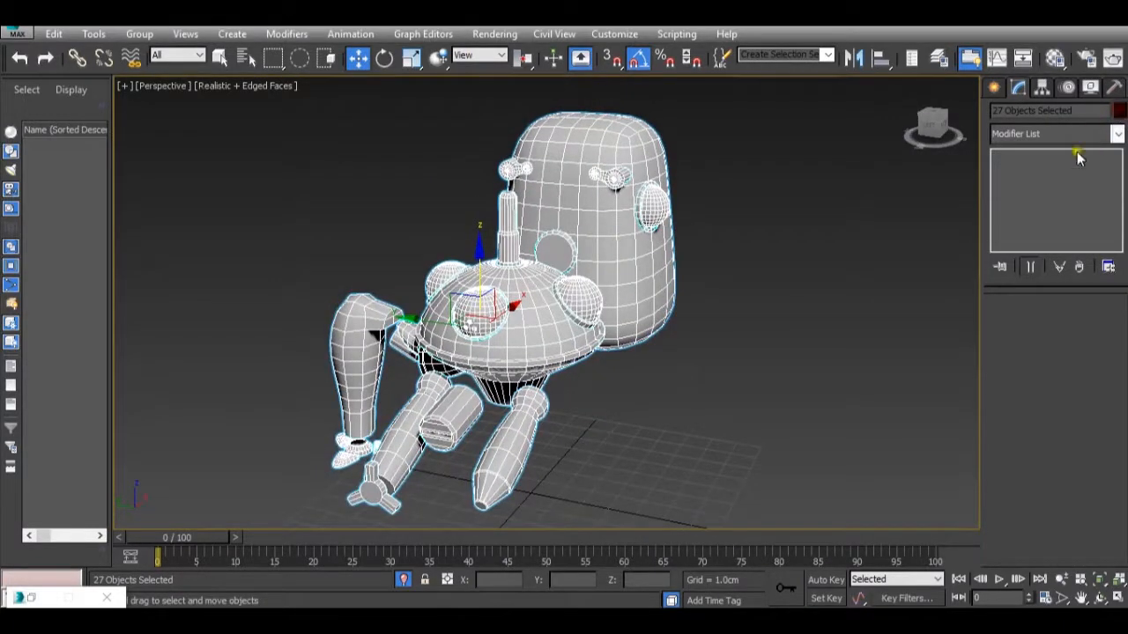
left_click(1119, 111)
left_click(699, 352)
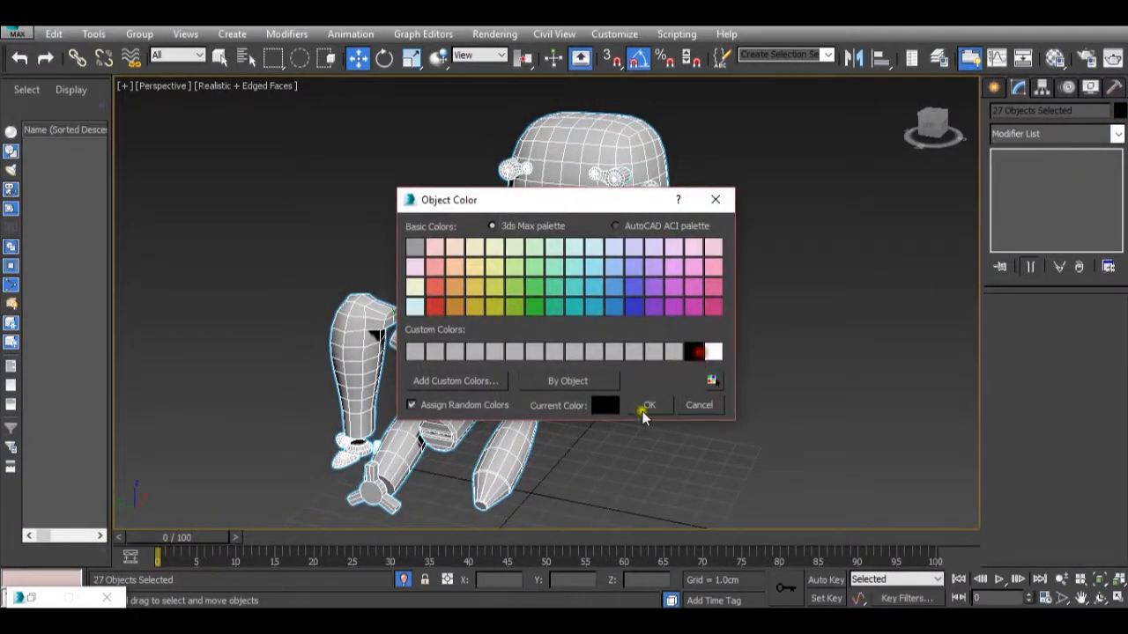
left_click(646, 406)
left_click(744, 364)
mouse_move(750, 361)
middle_mouse_down("alt")
mouse_move(687, 365)
mouse_move(642, 408)
mouse_move(627, 453)
mouse_move(610, 436)
mouse_move(631, 404)
mouse_move(664, 395)
mouse_move(720, 413)
mouse_move(746, 373)
mouse_move(770, 364)
mouse_move(817, 392)
middle_mouse_up("alt")
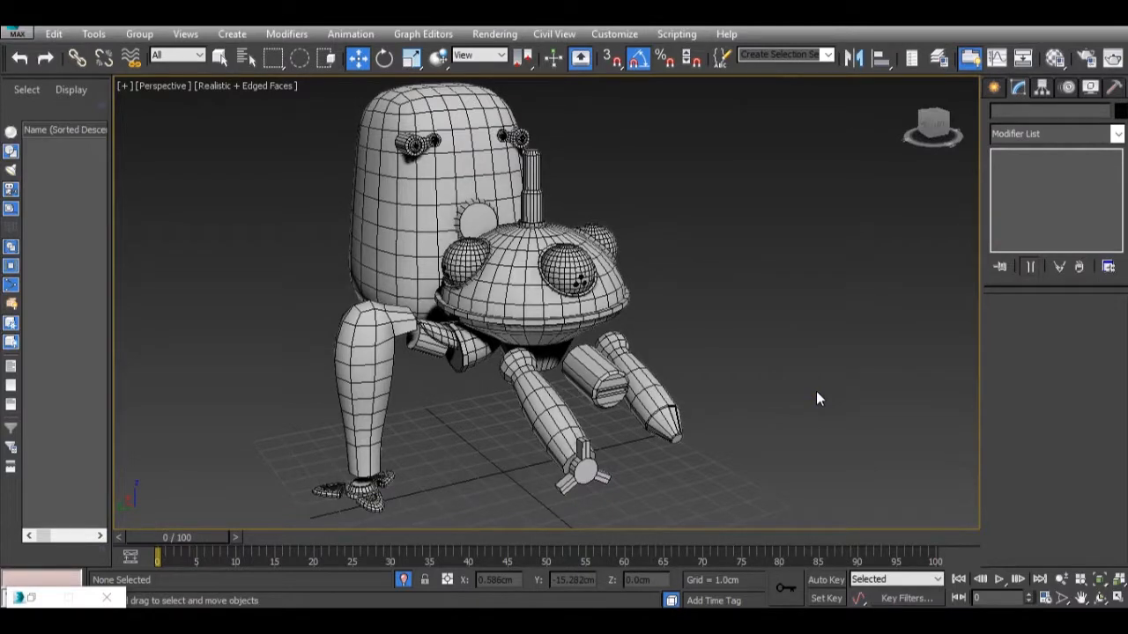